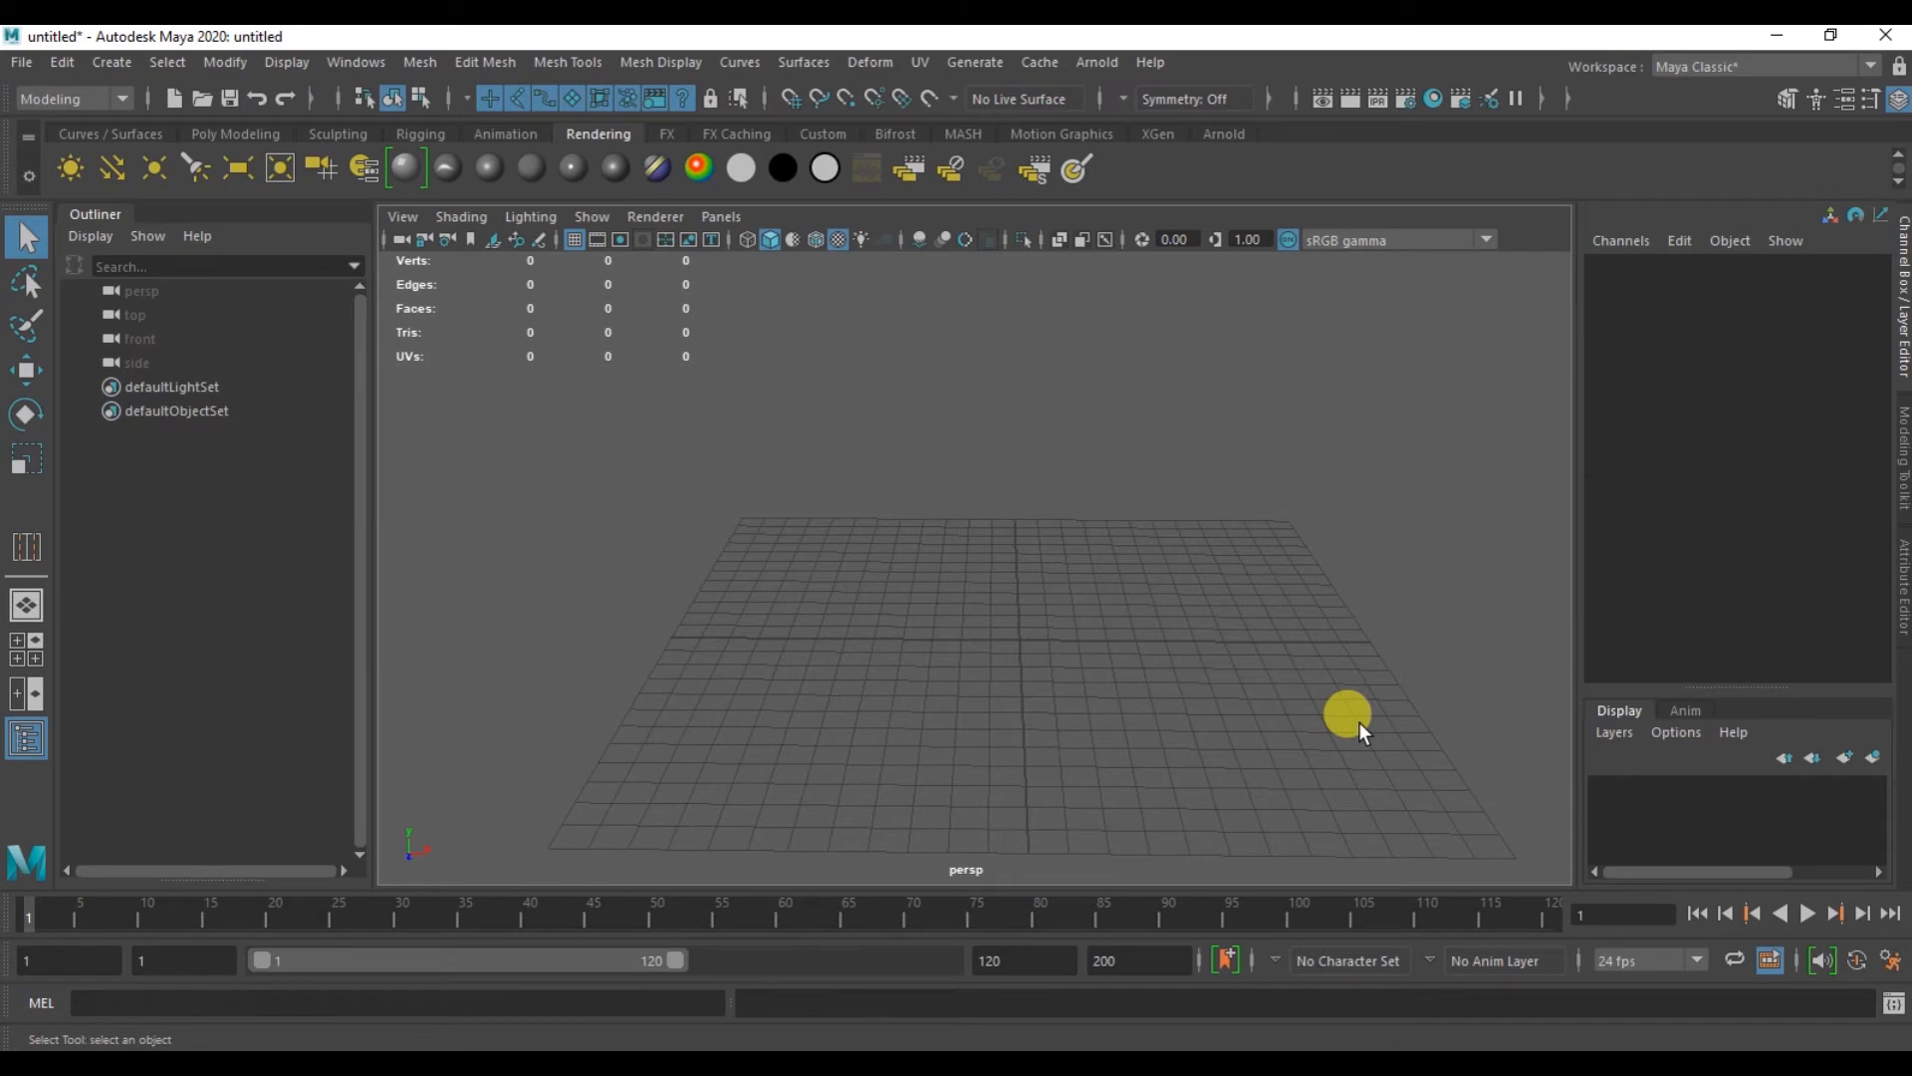
{"action": "left_click_drag", "start_coordinate": [1131, 697], "coordinate": [1109, 699], "text": "alt"}
{"action": "right_click_drag", "start_coordinate": [1108, 699], "coordinate": [981, 595], "text": "alt"}
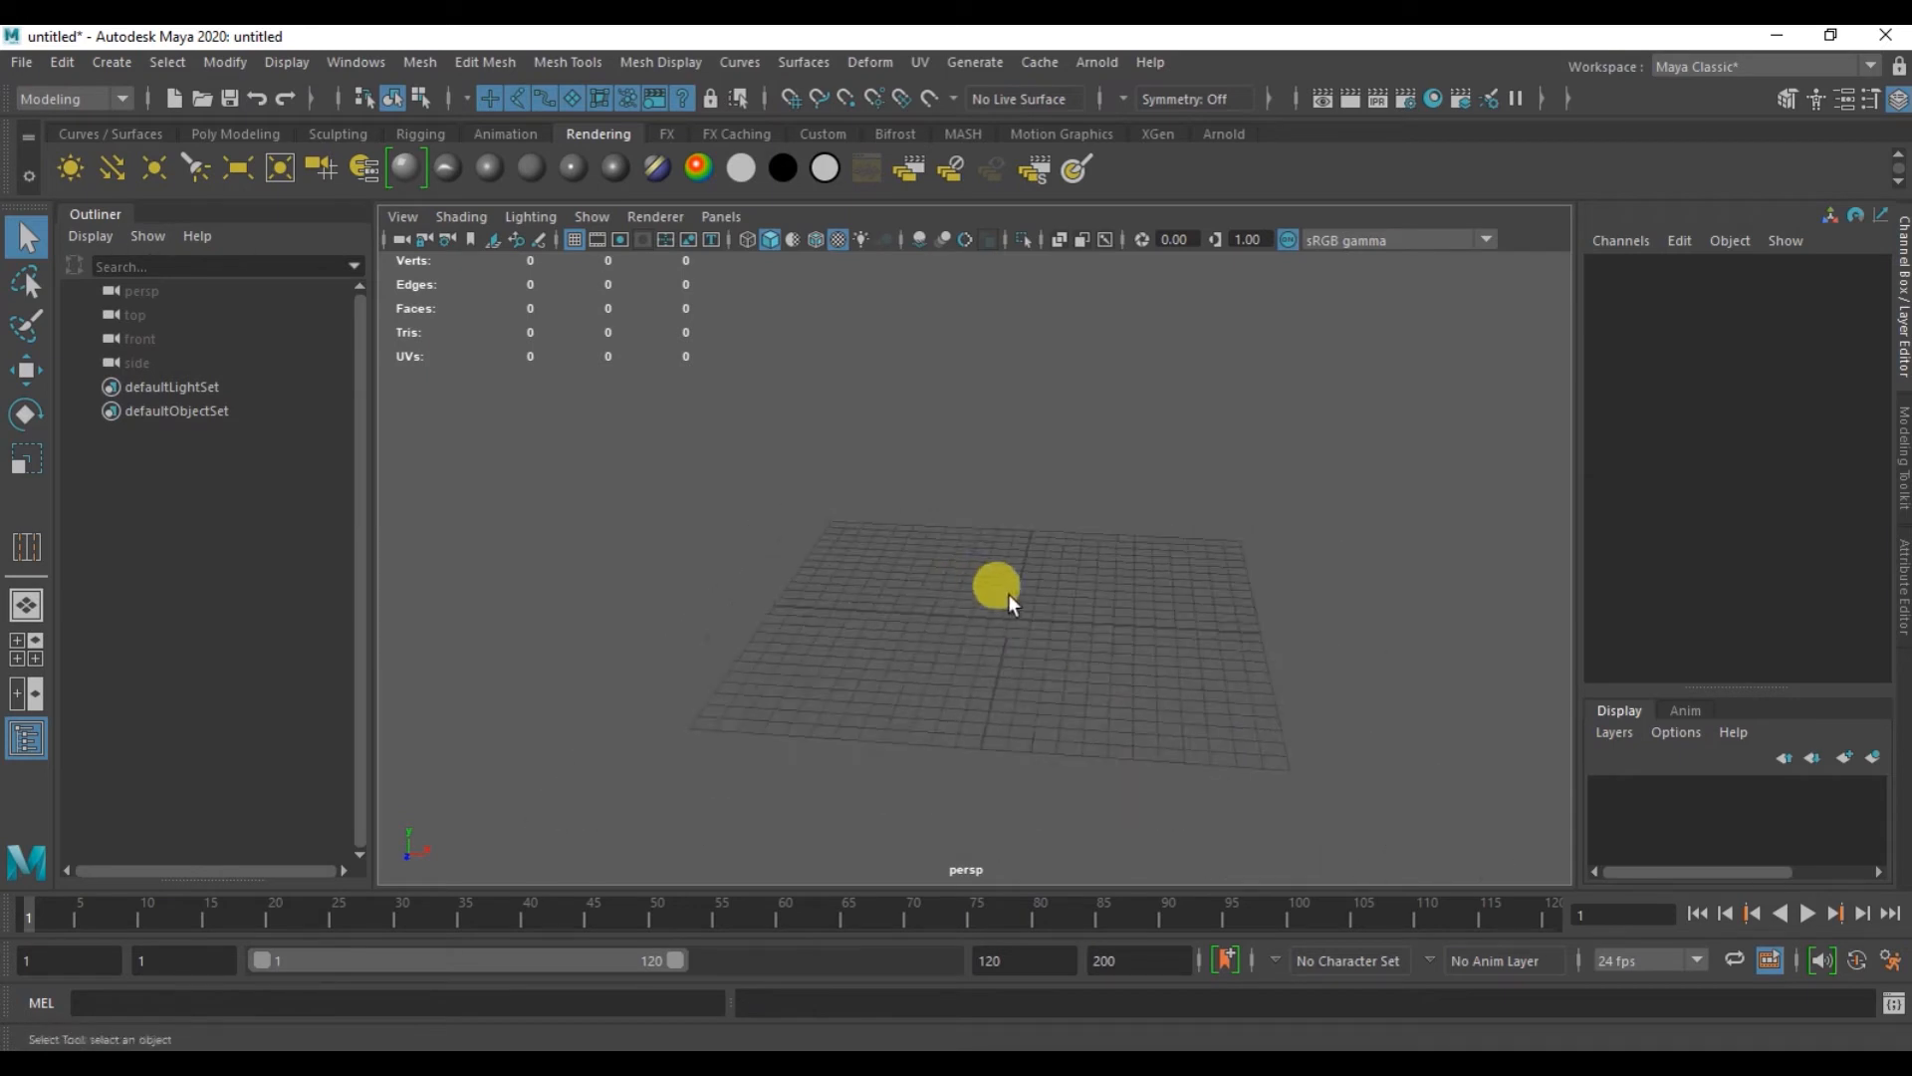
{"action": "middle_click_drag", "start_coordinate": [1008, 596], "coordinate": [943, 566], "text": "alt"}
{"action": "right_click_drag", "start_coordinate": [948, 566], "coordinate": [1048, 576], "text": "alt"}
{"action": "mouse_move", "coordinate": [1049, 575]}
{"action": "left_mouse_down", "text": "alt"}
{"action": "mouse_move", "coordinate": [1000, 552]}
{"action": "mouse_move", "coordinate": [1079, 550]}
{"action": "mouse_move", "coordinate": [1019, 556]}
{"action": "left_mouse_up", "text": "alt"}
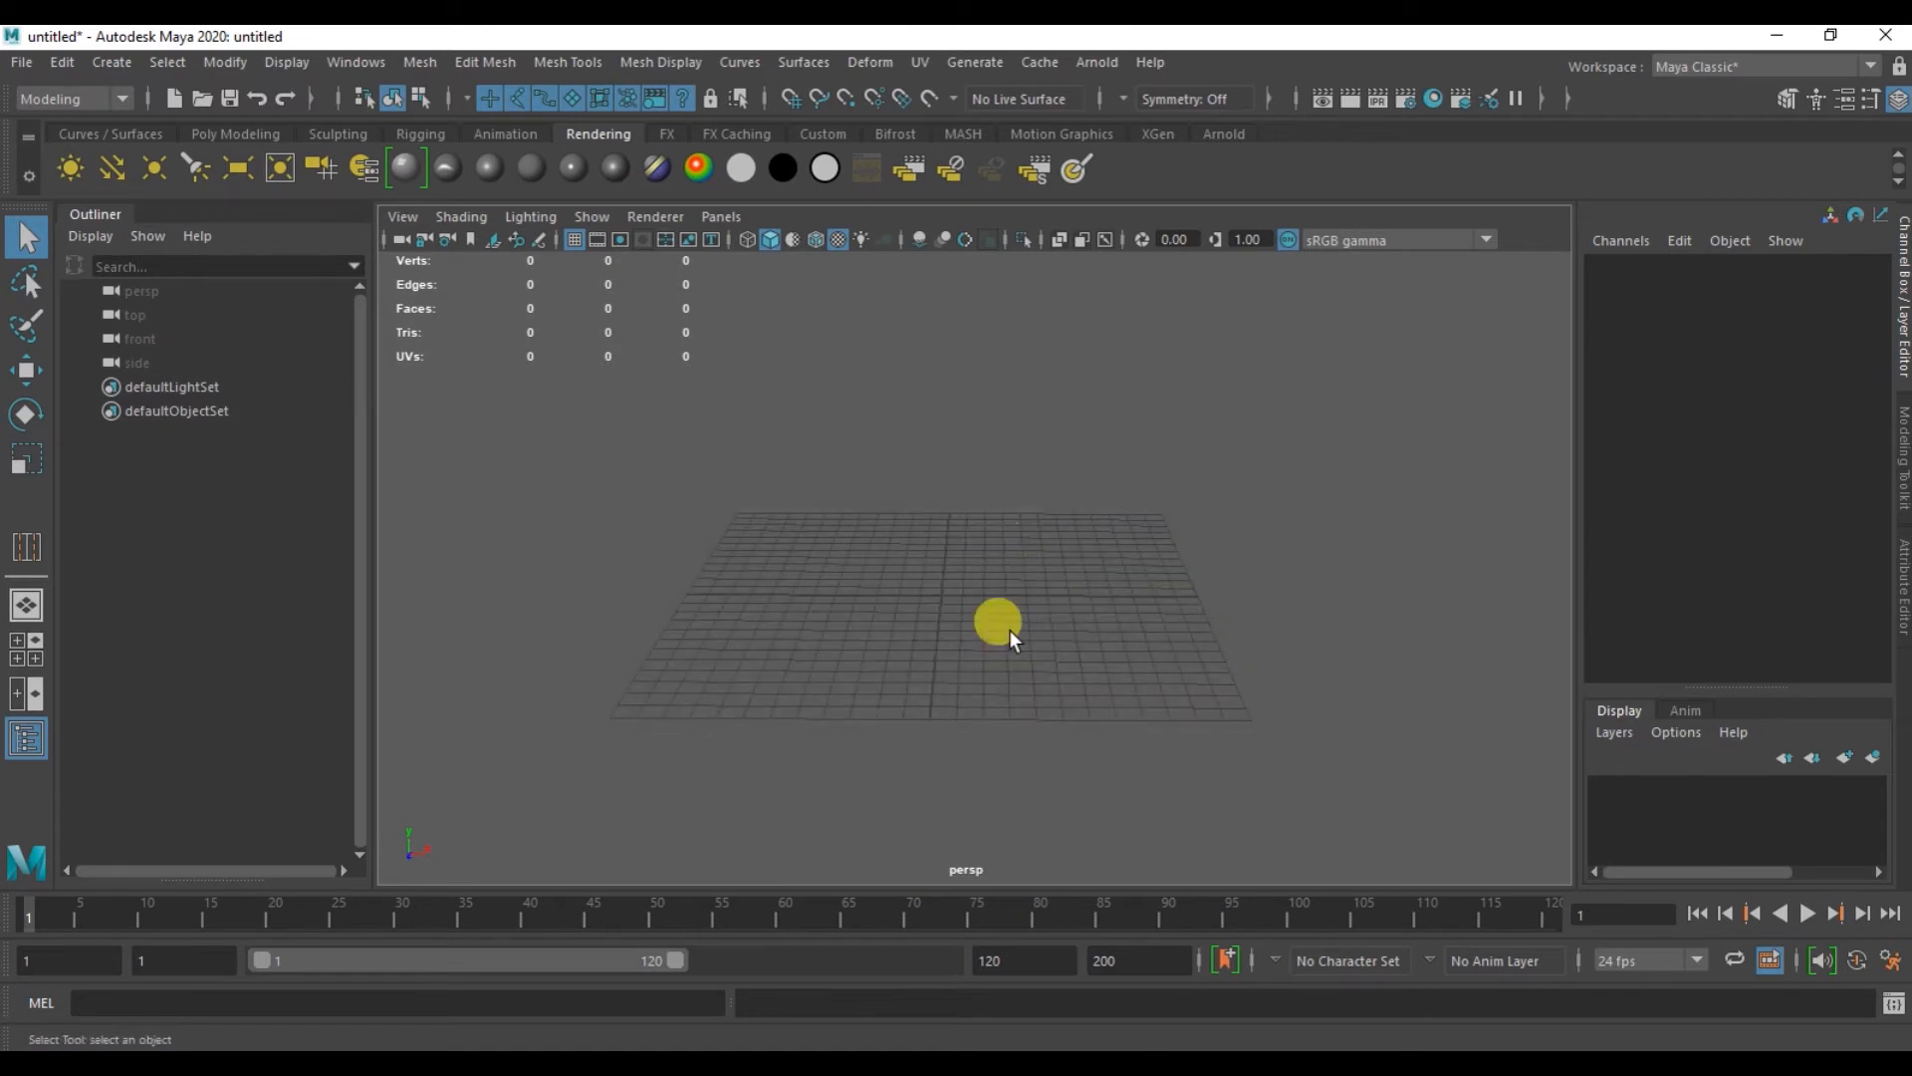
{"action": "mouse_move", "coordinate": [1018, 647]}
{"action": "left_mouse_down", "text": "alt"}
{"action": "mouse_move", "coordinate": [857, 650]}
{"action": "mouse_move", "coordinate": [803, 602]}
{"action": "mouse_move", "coordinate": [858, 538]}
{"action": "mouse_move", "coordinate": [993, 561]}
{"action": "mouse_move", "coordinate": [1029, 624]}
{"action": "mouse_move", "coordinate": [986, 671]}
{"action": "mouse_move", "coordinate": [935, 666]}
{"action": "mouse_move", "coordinate": [922, 657]}
{"action": "mouse_move", "coordinate": [1002, 629]}
{"action": "left_mouse_up", "text": "alt"}
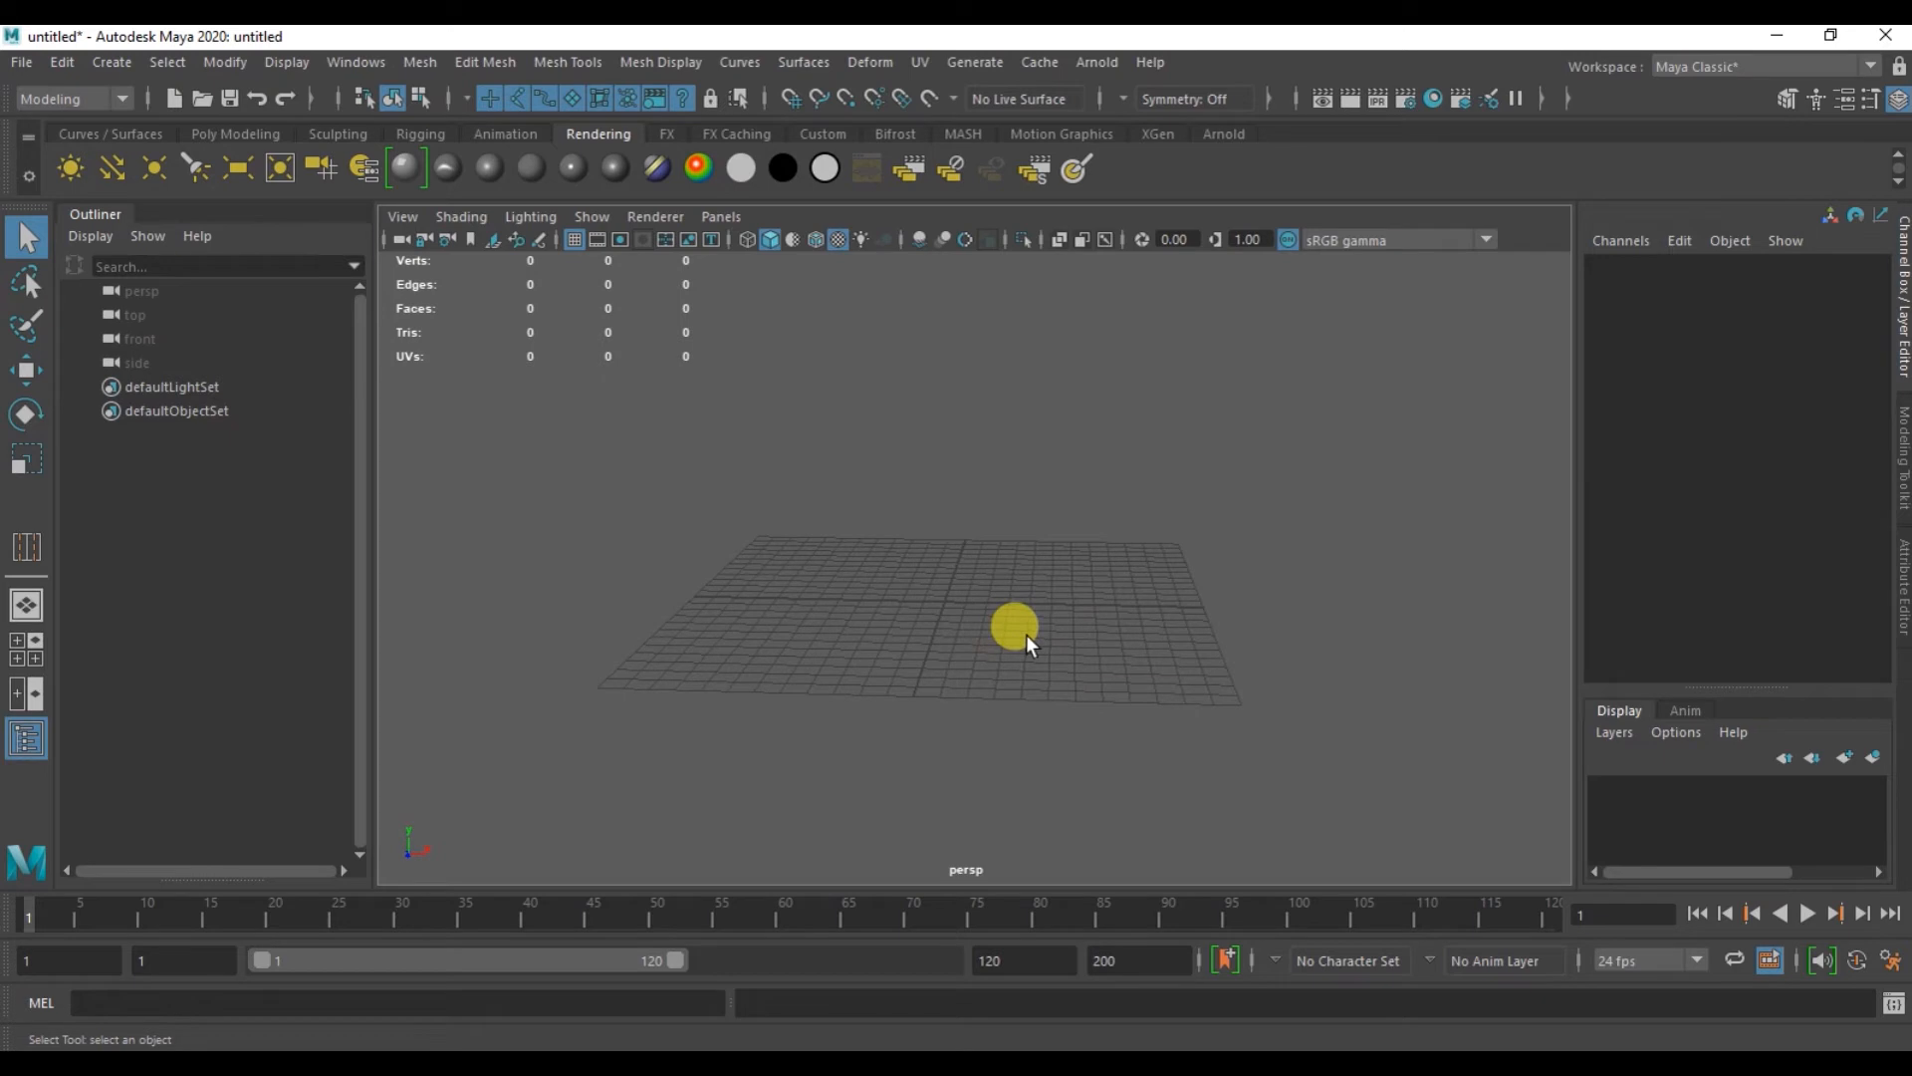
{"action": "middle_click_drag", "start_coordinate": [880, 606], "coordinate": [943, 633], "text": "alt"}
{"action": "mouse_move", "coordinate": [988, 686]}
{"action": "right_mouse_down", "text": "alt"}
{"action": "mouse_move", "coordinate": [947, 654]}
{"action": "mouse_move", "coordinate": [960, 671]}
{"action": "right_mouse_up", "text": "alt"}
{"action": "middle_click_drag", "start_coordinate": [965, 663], "coordinate": [942, 683], "text": "alt"}
{"action": "left_click_drag", "start_coordinate": [942, 684], "coordinate": [969, 674], "text": "alt"}
{"action": "right_click_drag", "start_coordinate": [1028, 683], "coordinate": [1074, 695], "text": "alt"}
{"action": "left_click_drag", "start_coordinate": [1073, 695], "coordinate": [755, 504], "text": "alt"}
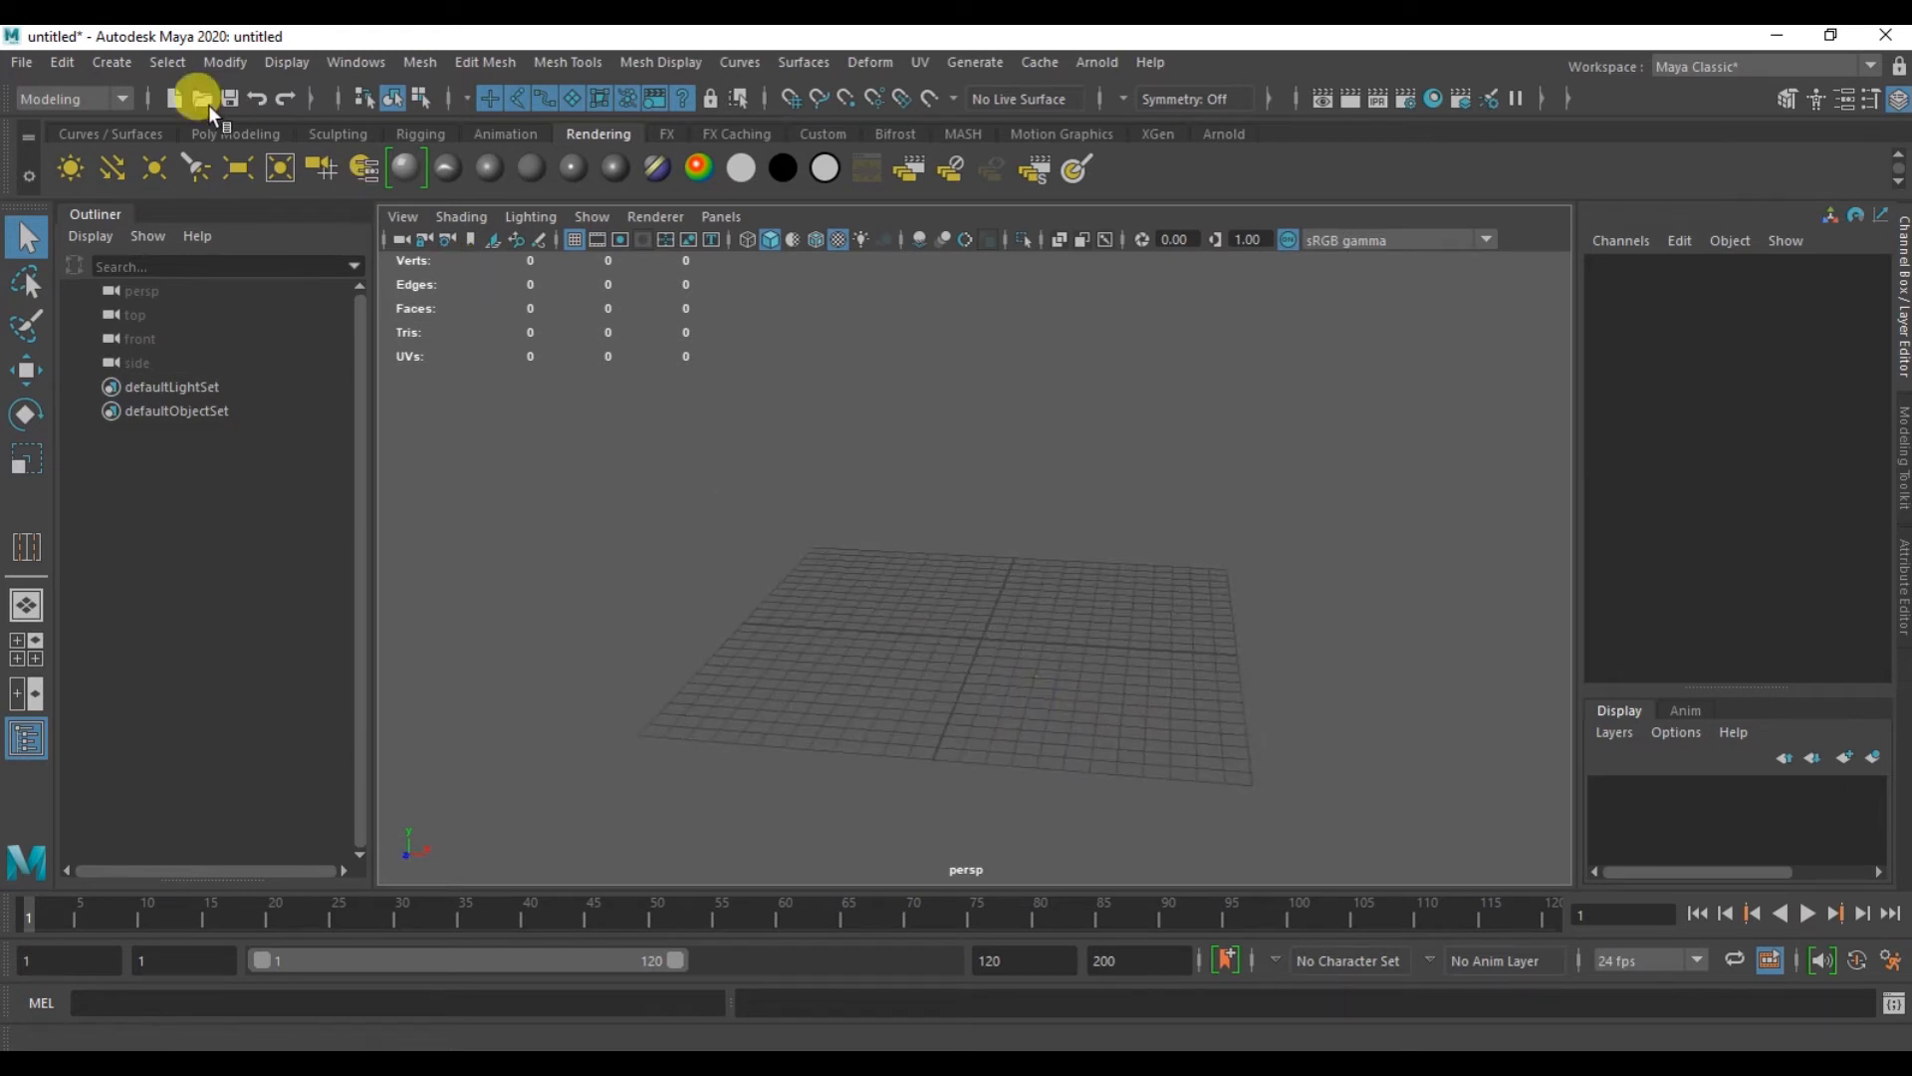
- Create a NURBS plane near the centre of the grid, about 10.7 units wide with a length ratio of about 1.09
{"action": "left_click", "coordinate": [115, 64]}
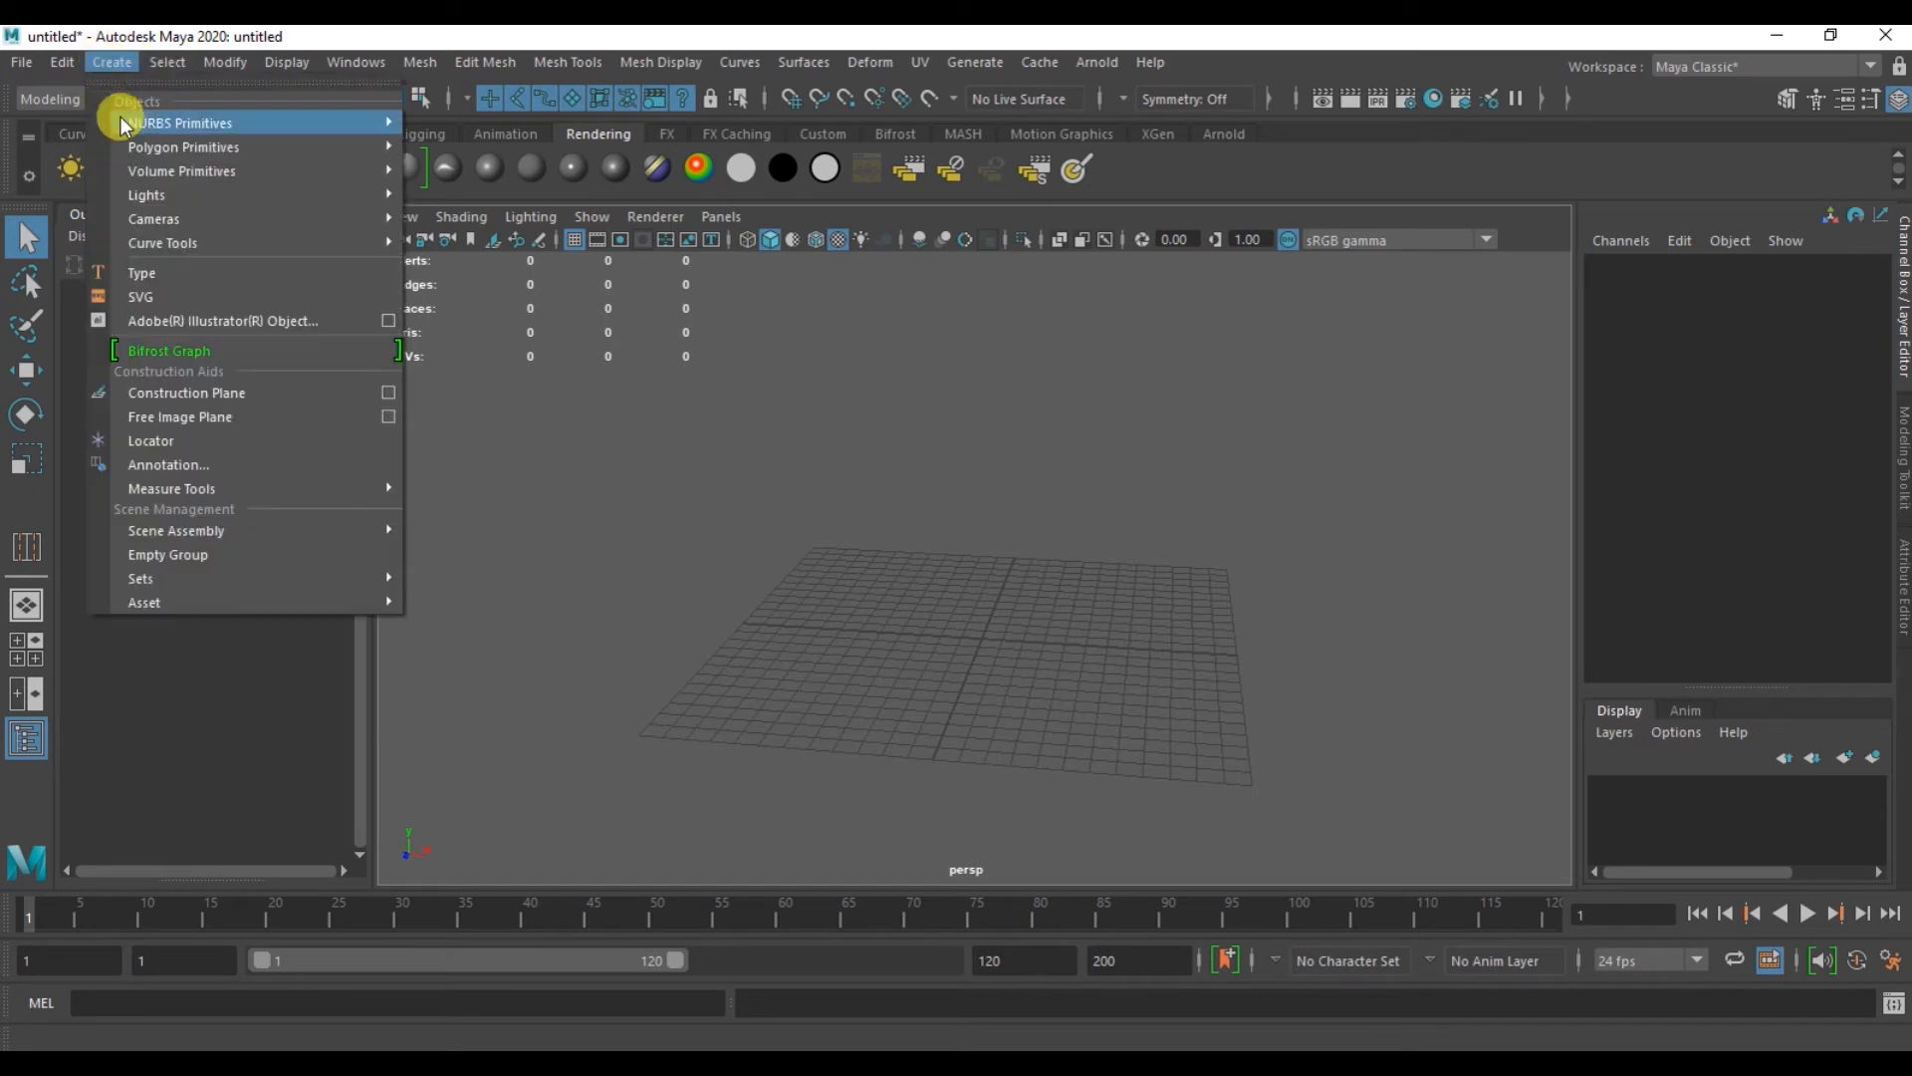
{"action": "mouse_move", "coordinate": [255, 145]}
{"action": "mouse_move", "coordinate": [349, 123]}
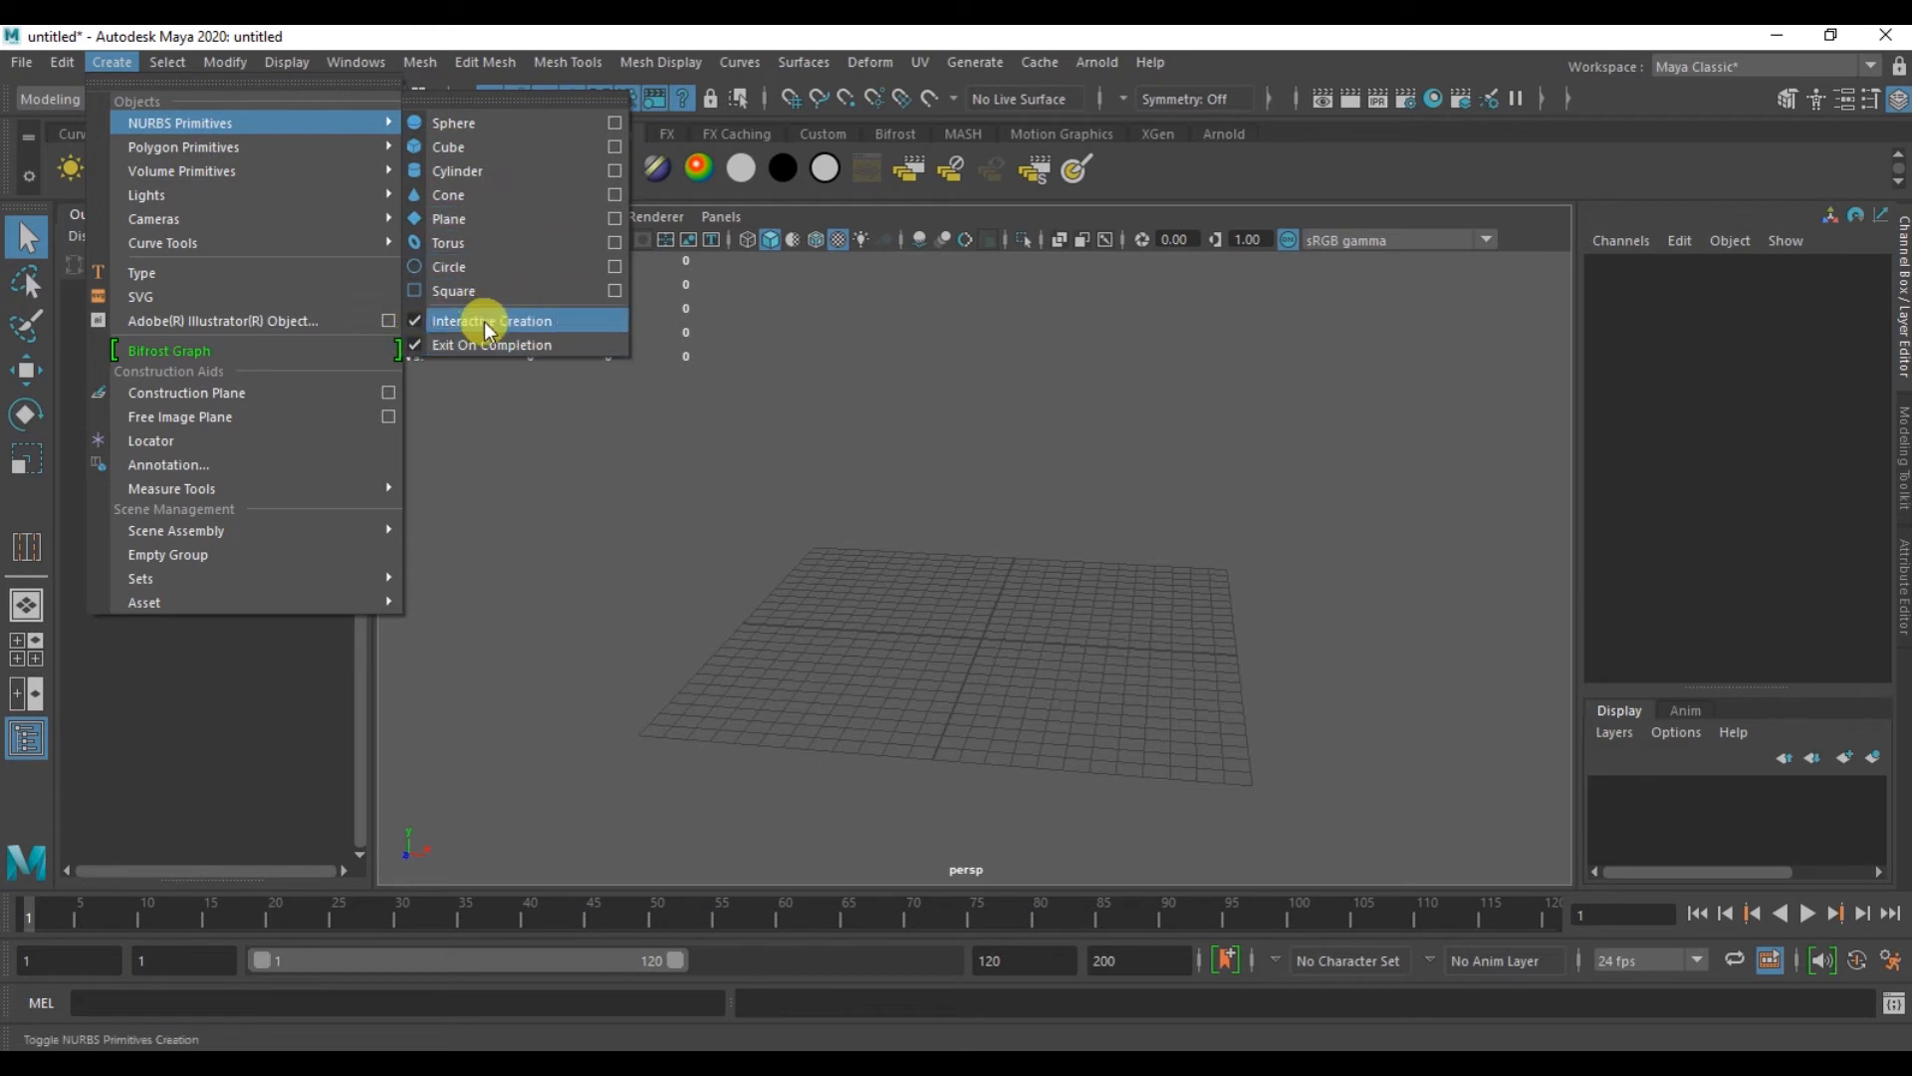
{"action": "left_click", "coordinate": [476, 217]}
{"action": "middle_click_drag", "start_coordinate": [722, 423], "coordinate": [734, 444], "text": "alt"}
{"action": "left_click_drag", "start_coordinate": [841, 591], "coordinate": [1043, 697]}
{"action": "middle_click_drag", "start_coordinate": [923, 553], "coordinate": [904, 544], "text": "alt"}
{"action": "left_click_drag", "start_coordinate": [904, 545], "coordinate": [889, 588], "text": "alt"}
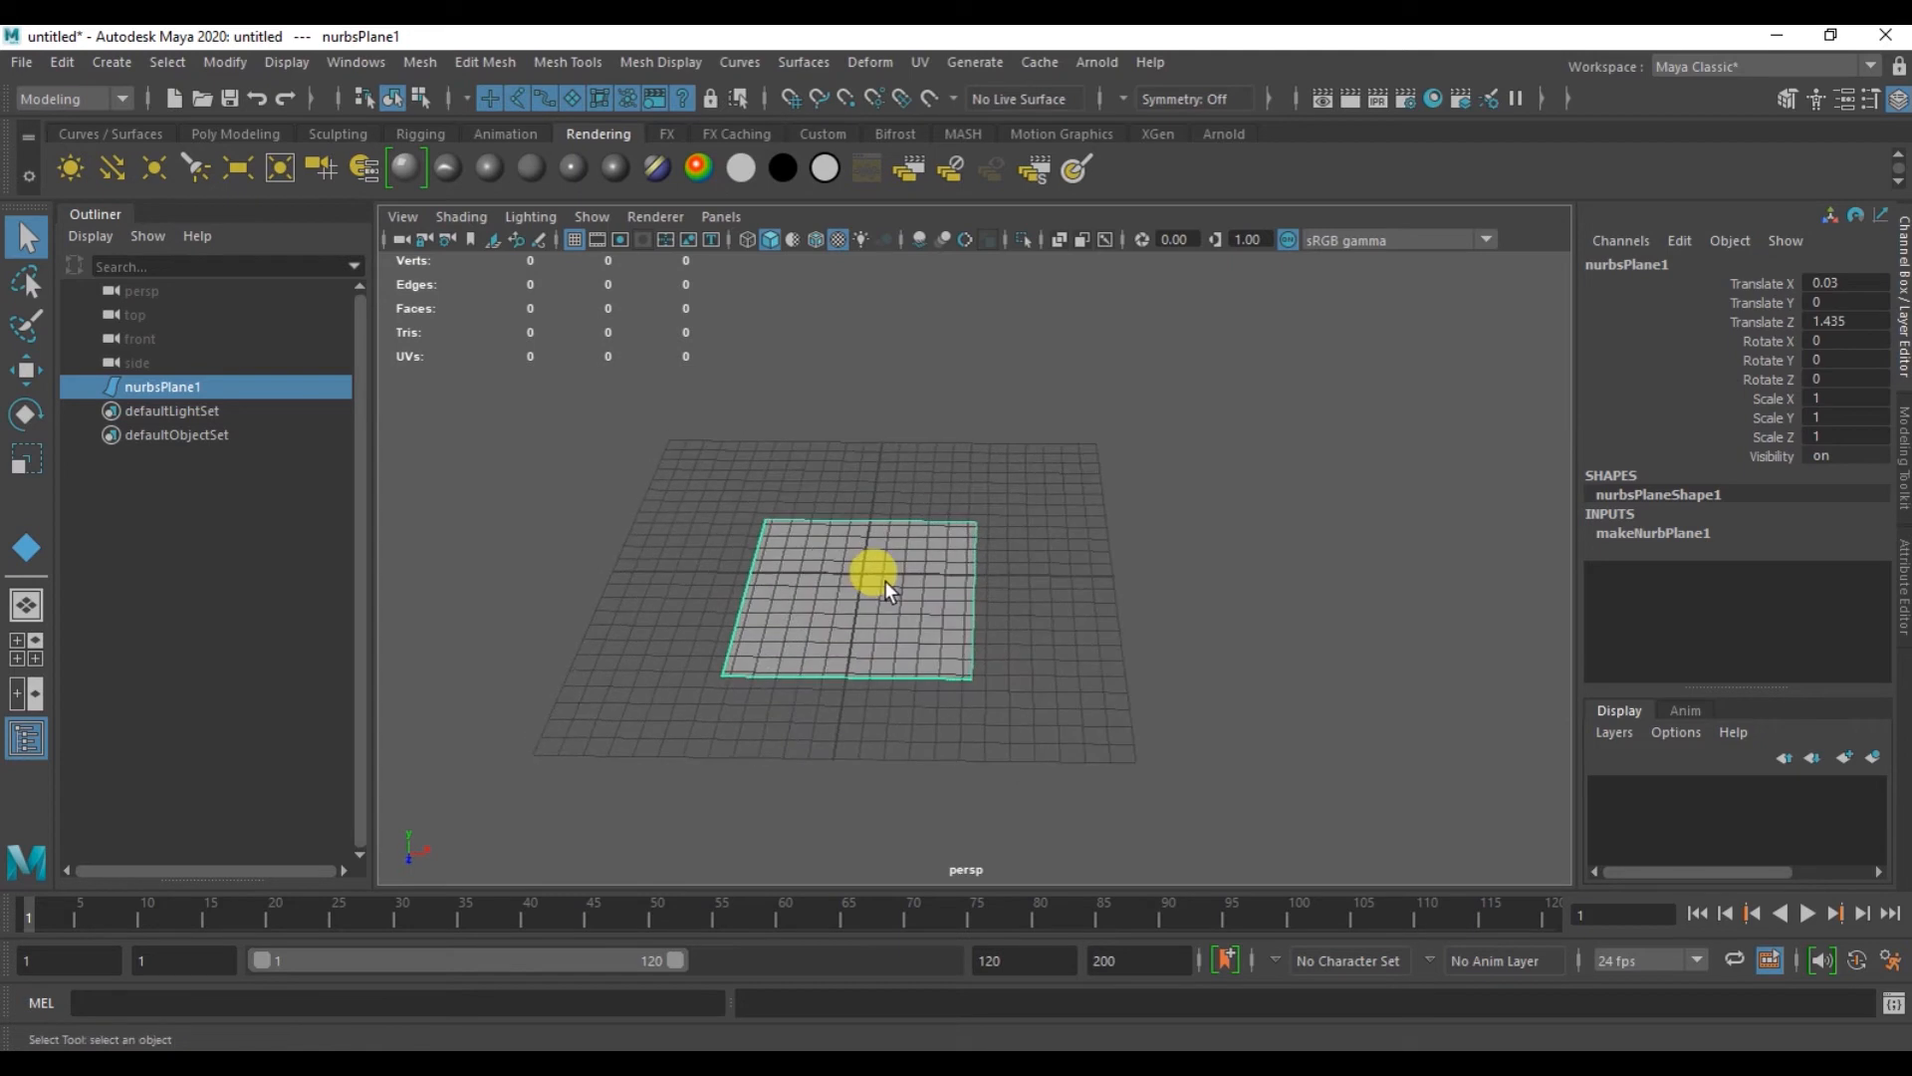
- Set the NURBS plane's width to 15 in its creation history
{"action": "left_click", "coordinate": [1904, 575]}
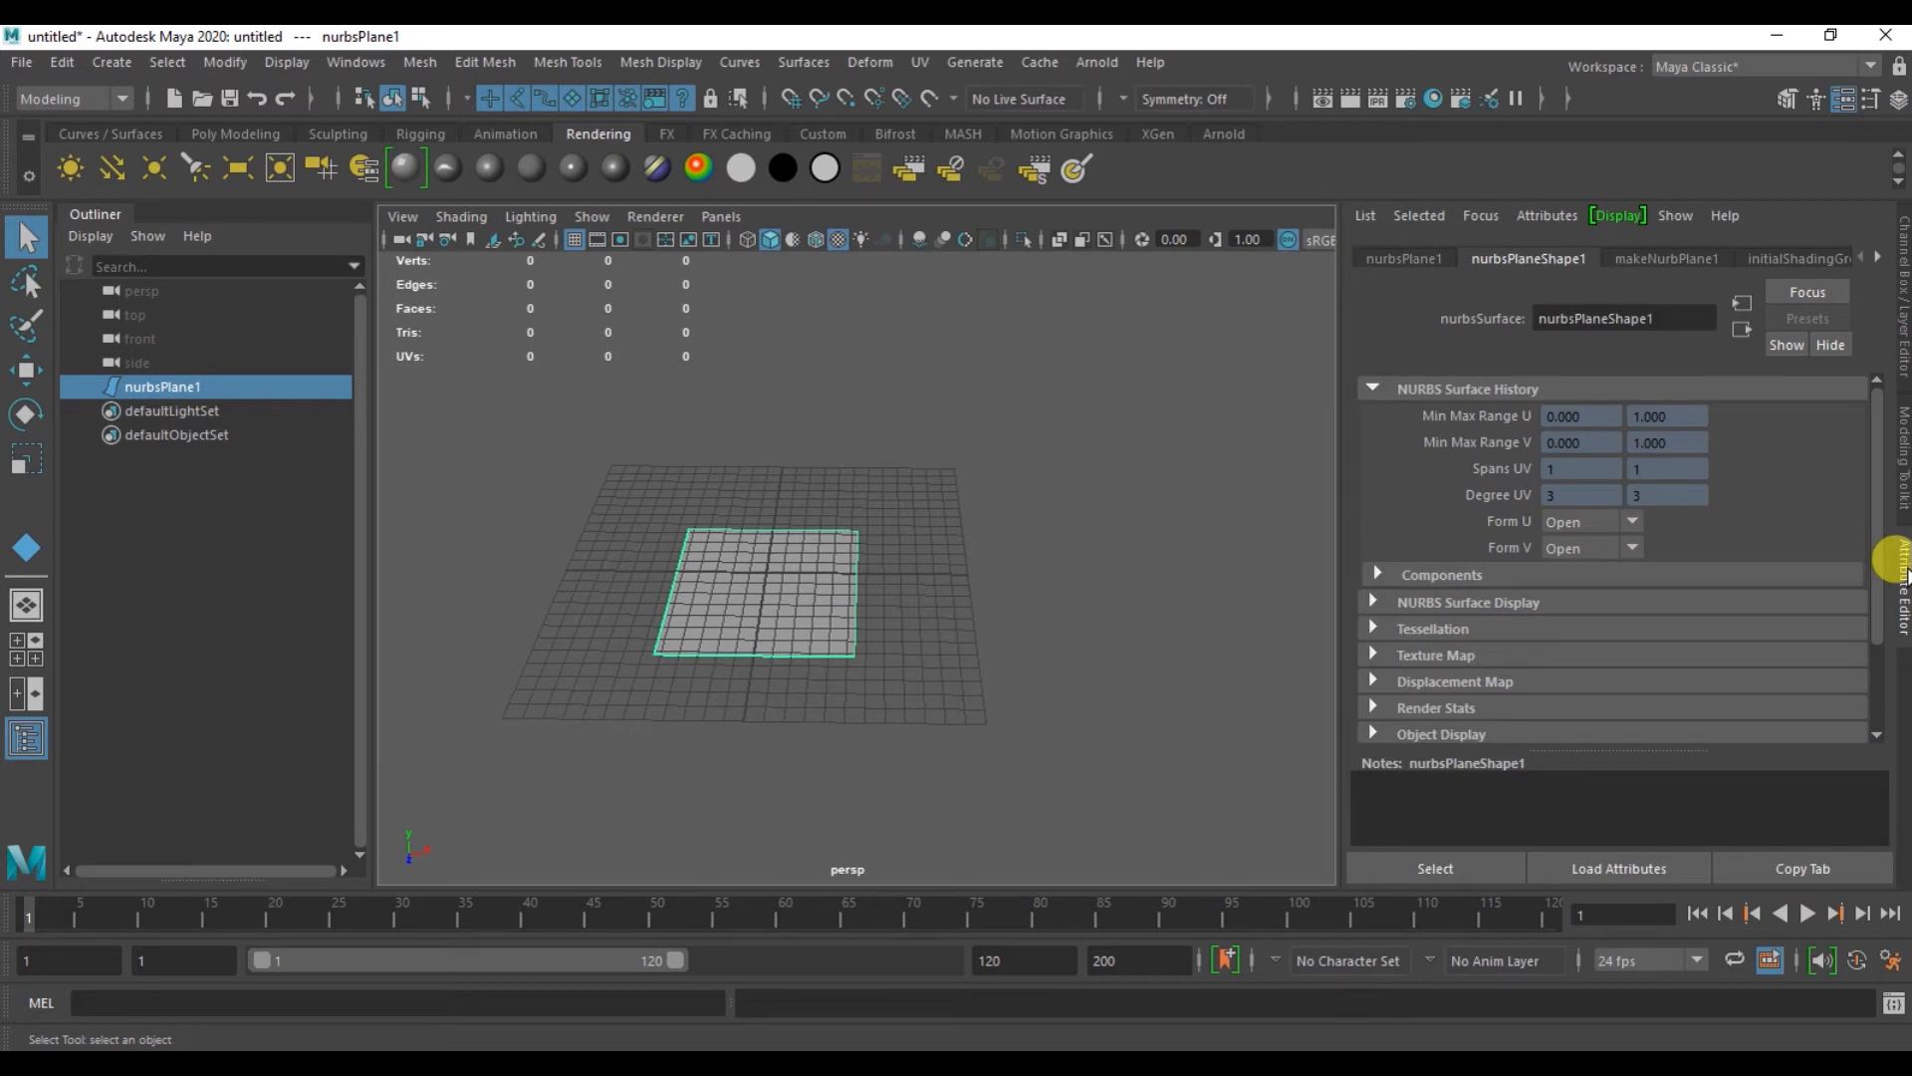
{"action": "left_click", "coordinate": [1681, 259]}
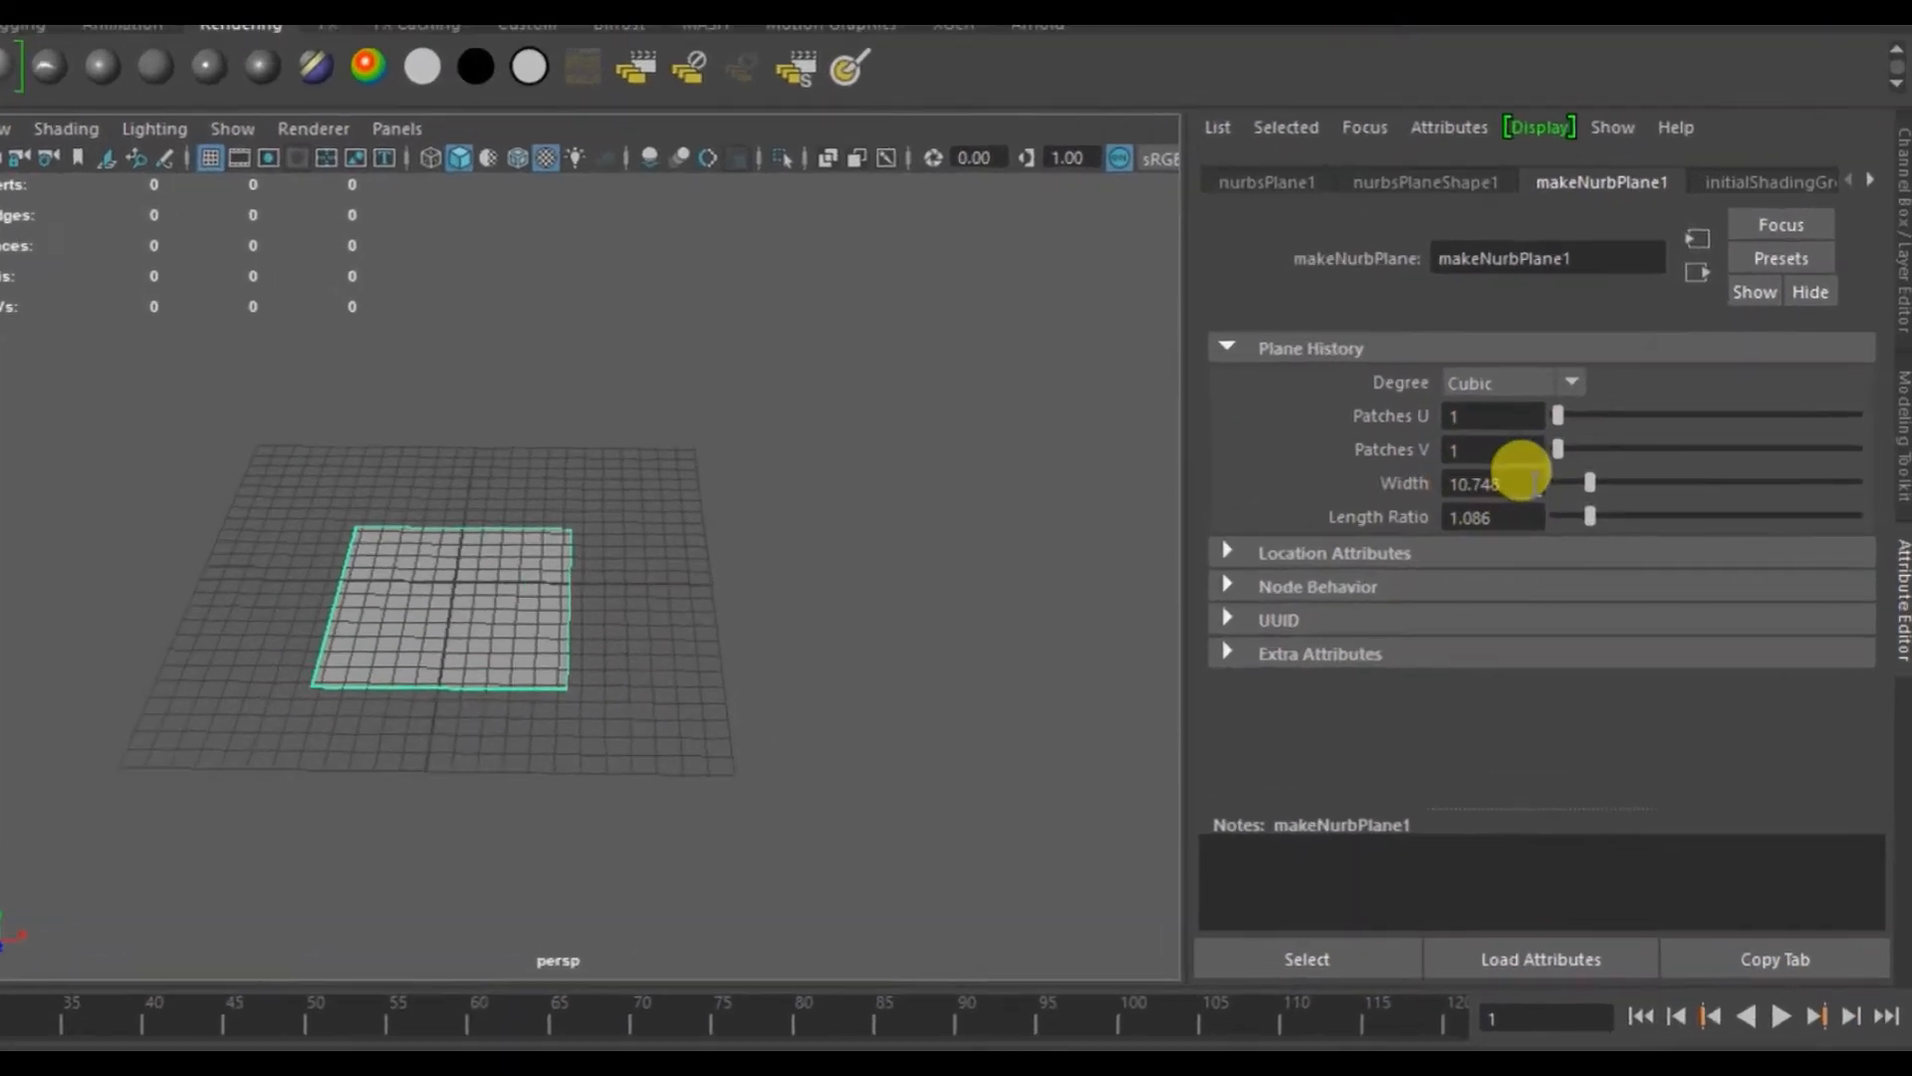
{"action": "double_click", "coordinate": [1521, 483]}
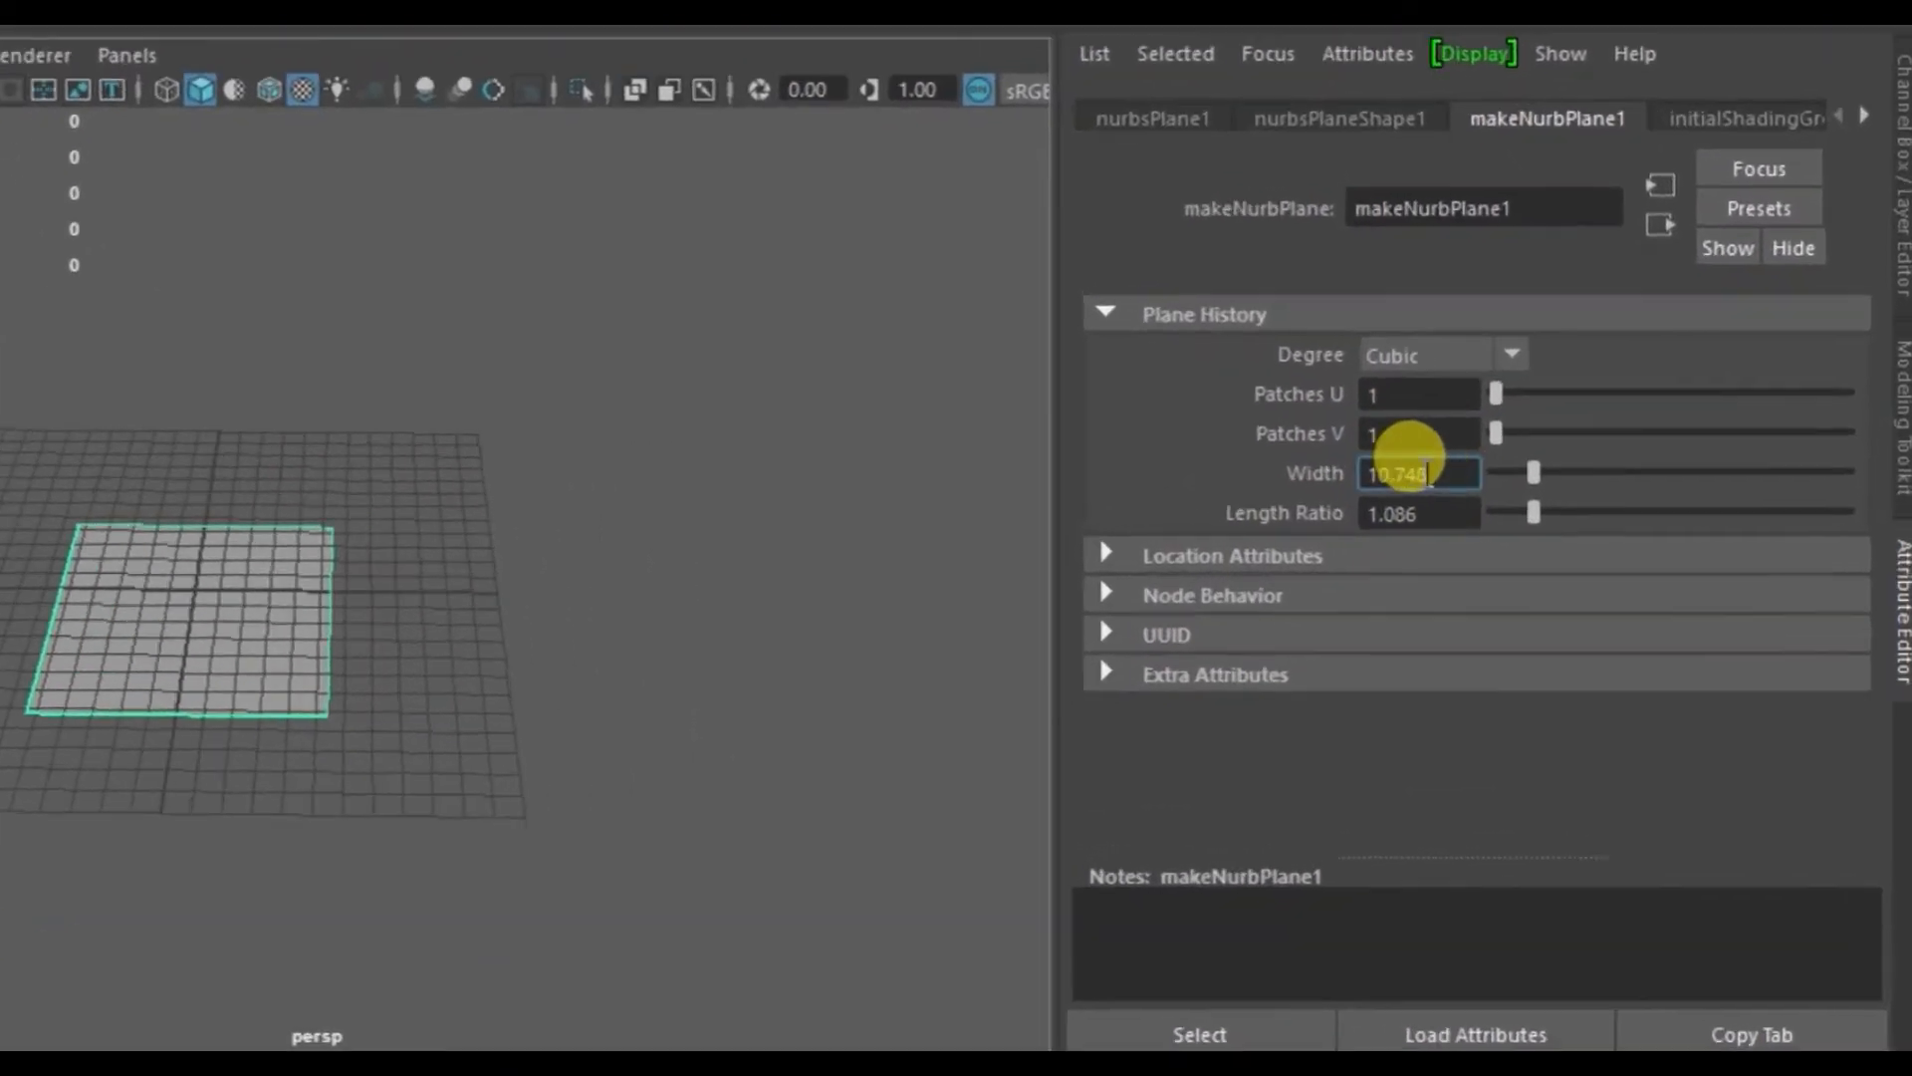
{"action": "type", "text": "15"}
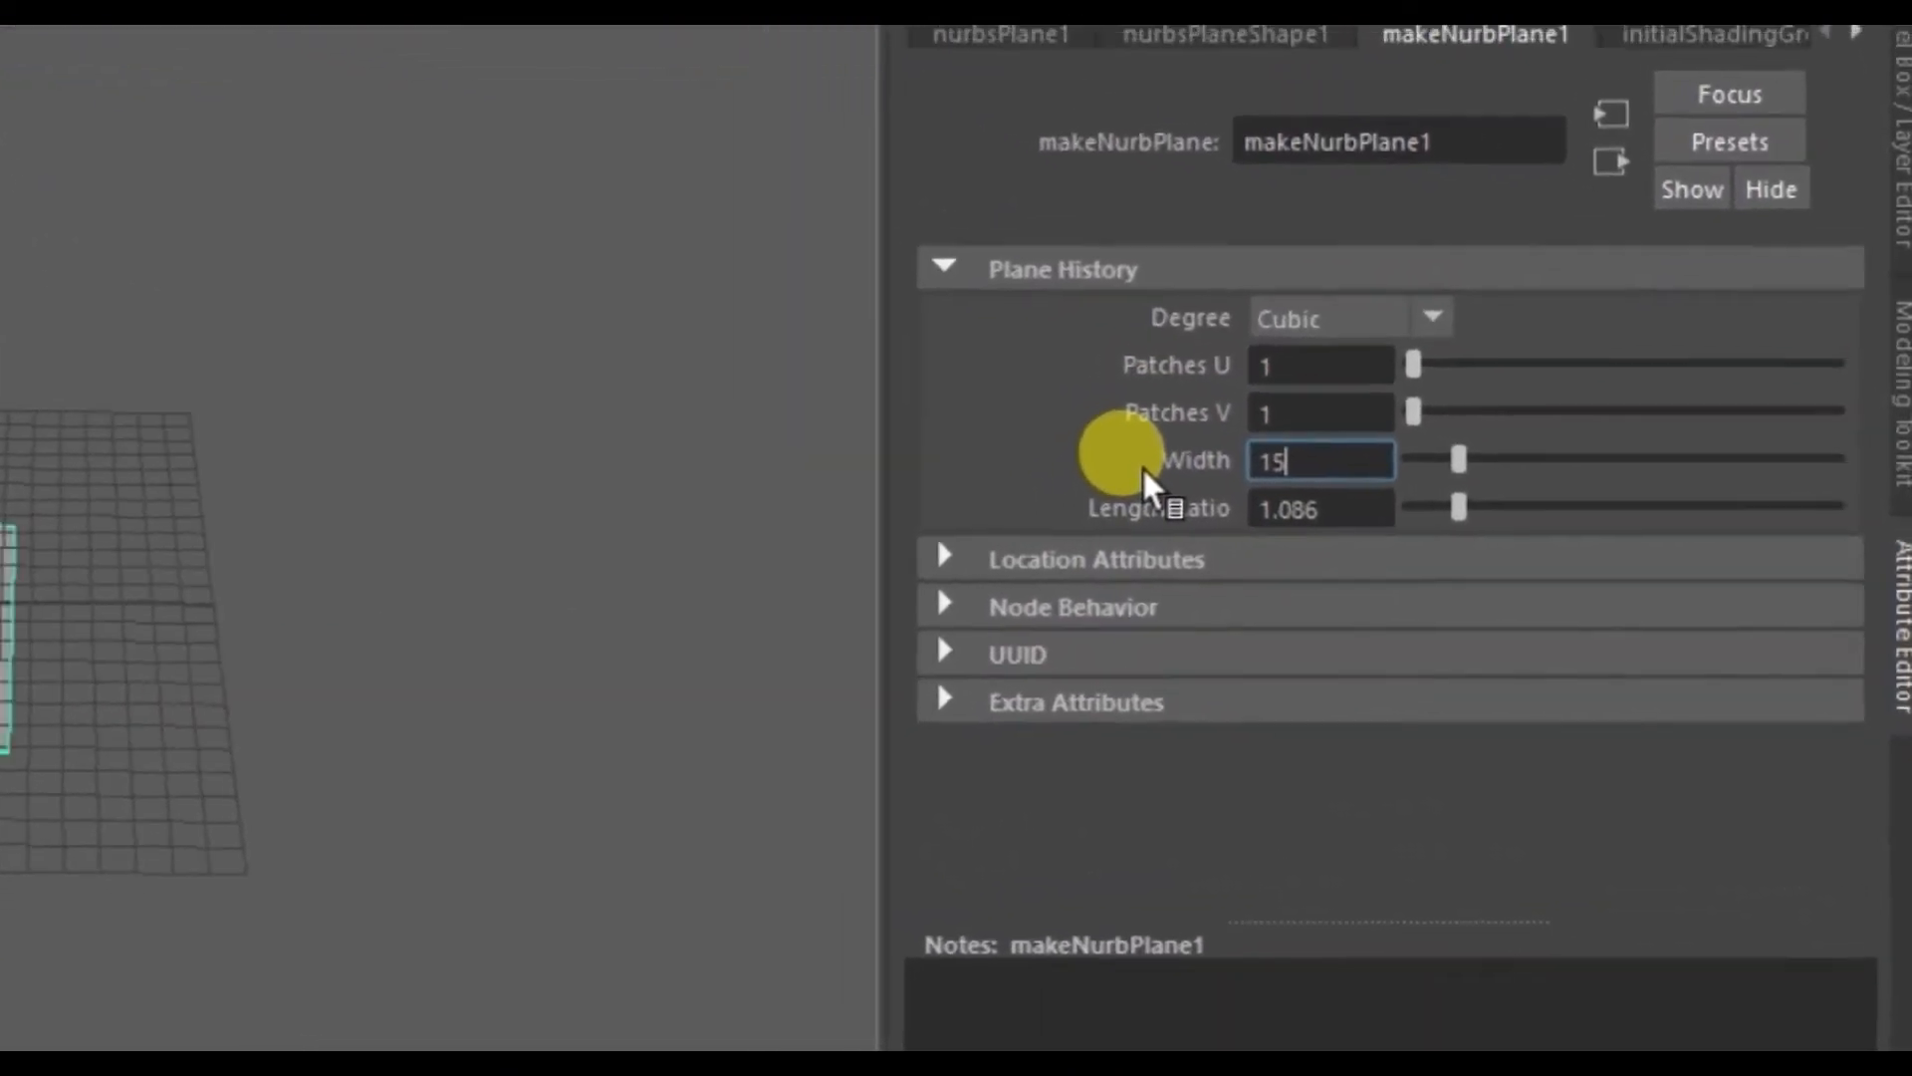
{"action": "key", "text": "Return"}
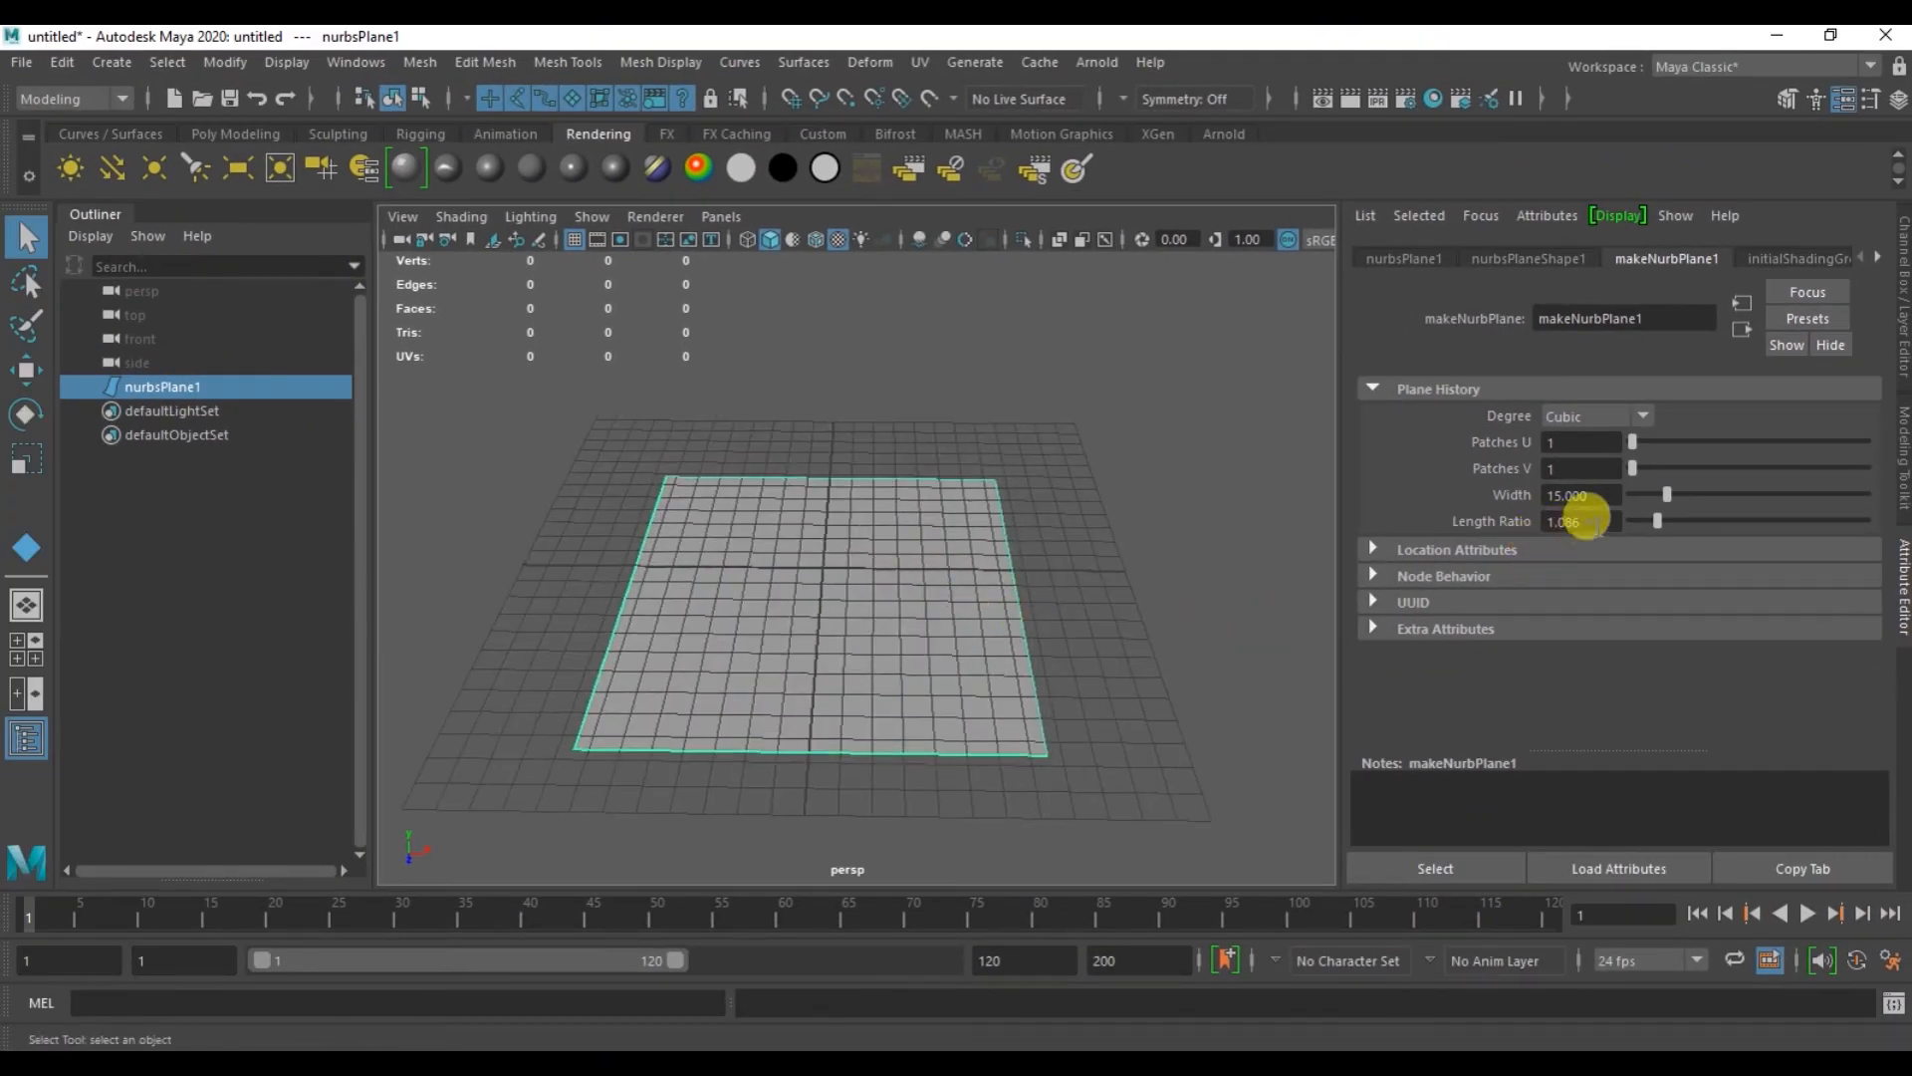
- Try a length ratio of 2 on the NURBS plane and inspect the stretched shape
{"action": "double_click", "coordinate": [1562, 521]}
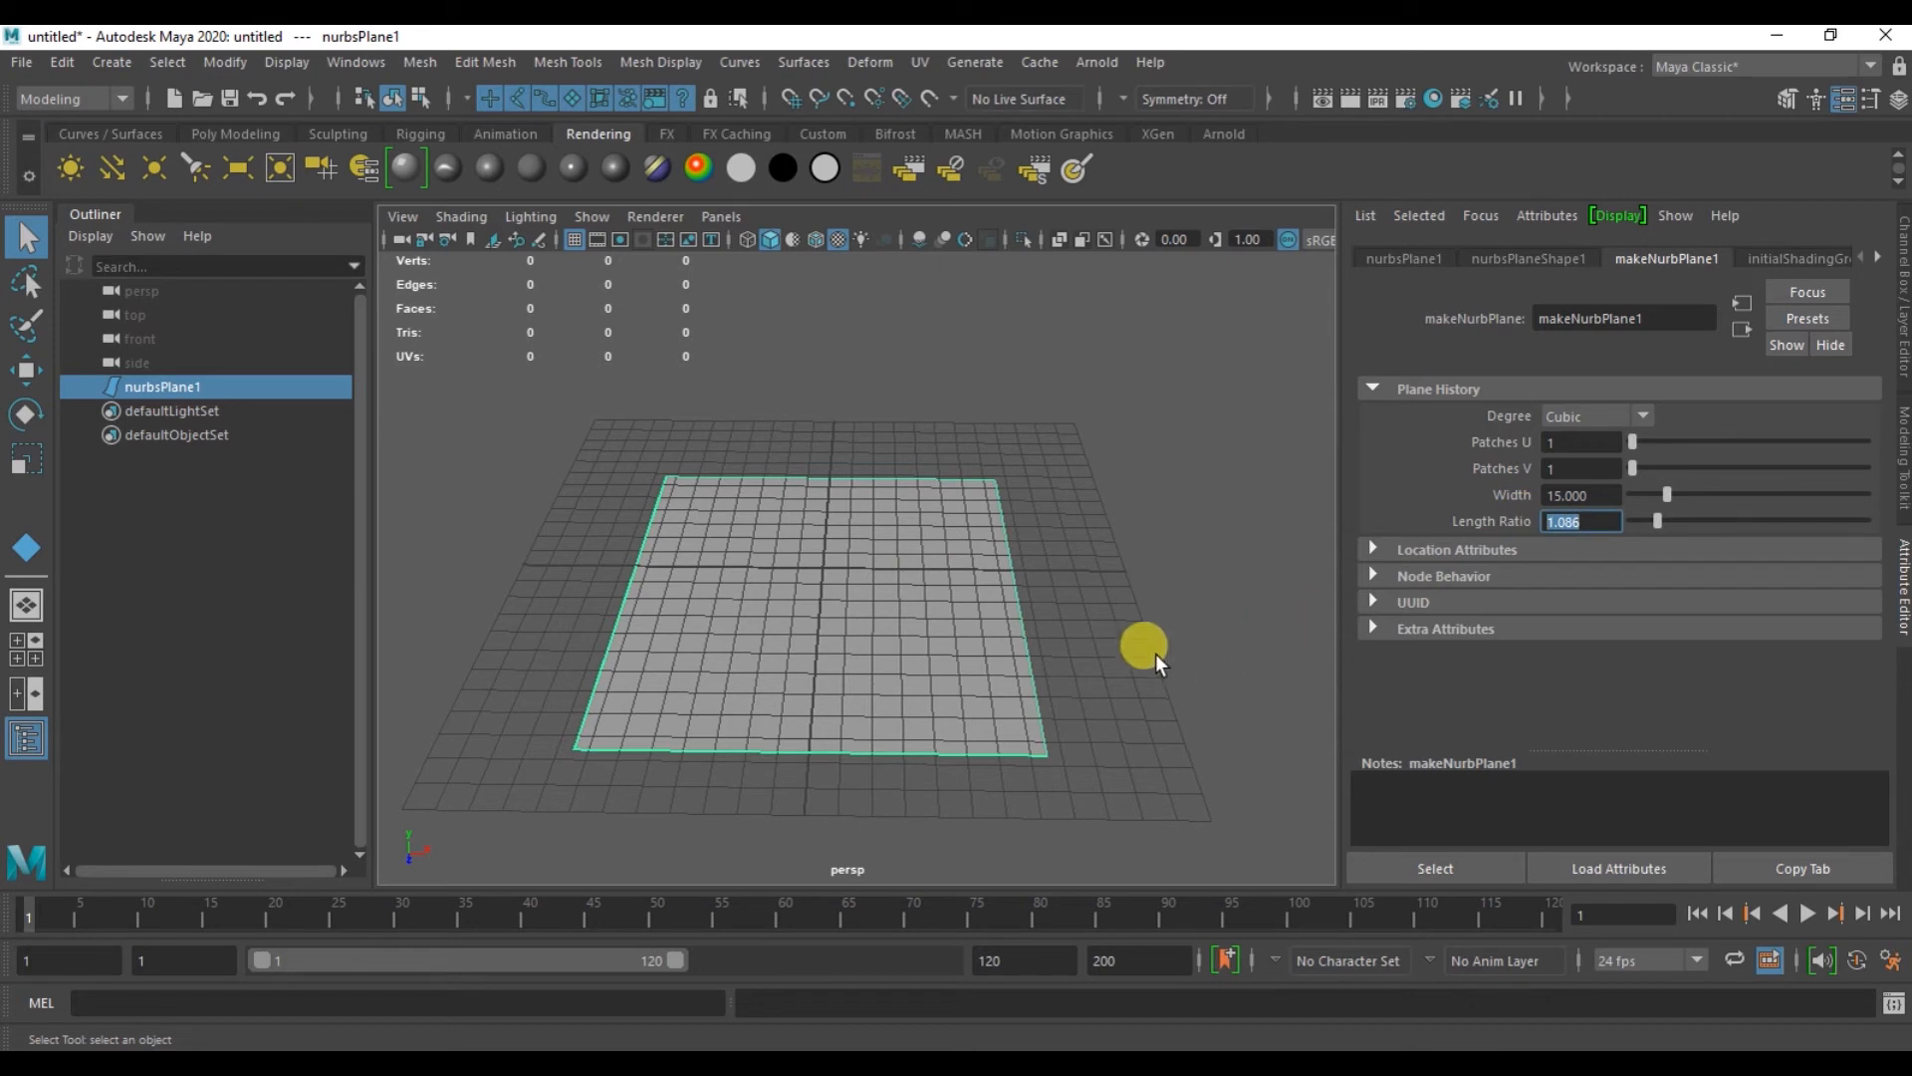
{"action": "mouse_move", "coordinate": [937, 663]}
{"action": "left_mouse_down", "text": "alt"}
{"action": "mouse_move", "coordinate": [909, 699]}
{"action": "mouse_move", "coordinate": [883, 669]}
{"action": "mouse_move", "coordinate": [930, 691]}
{"action": "mouse_move", "coordinate": [912, 684]}
{"action": "left_mouse_up", "text": "alt"}
{"action": "double_click", "coordinate": [1562, 522]}
{"action": "type", "text": "2"}
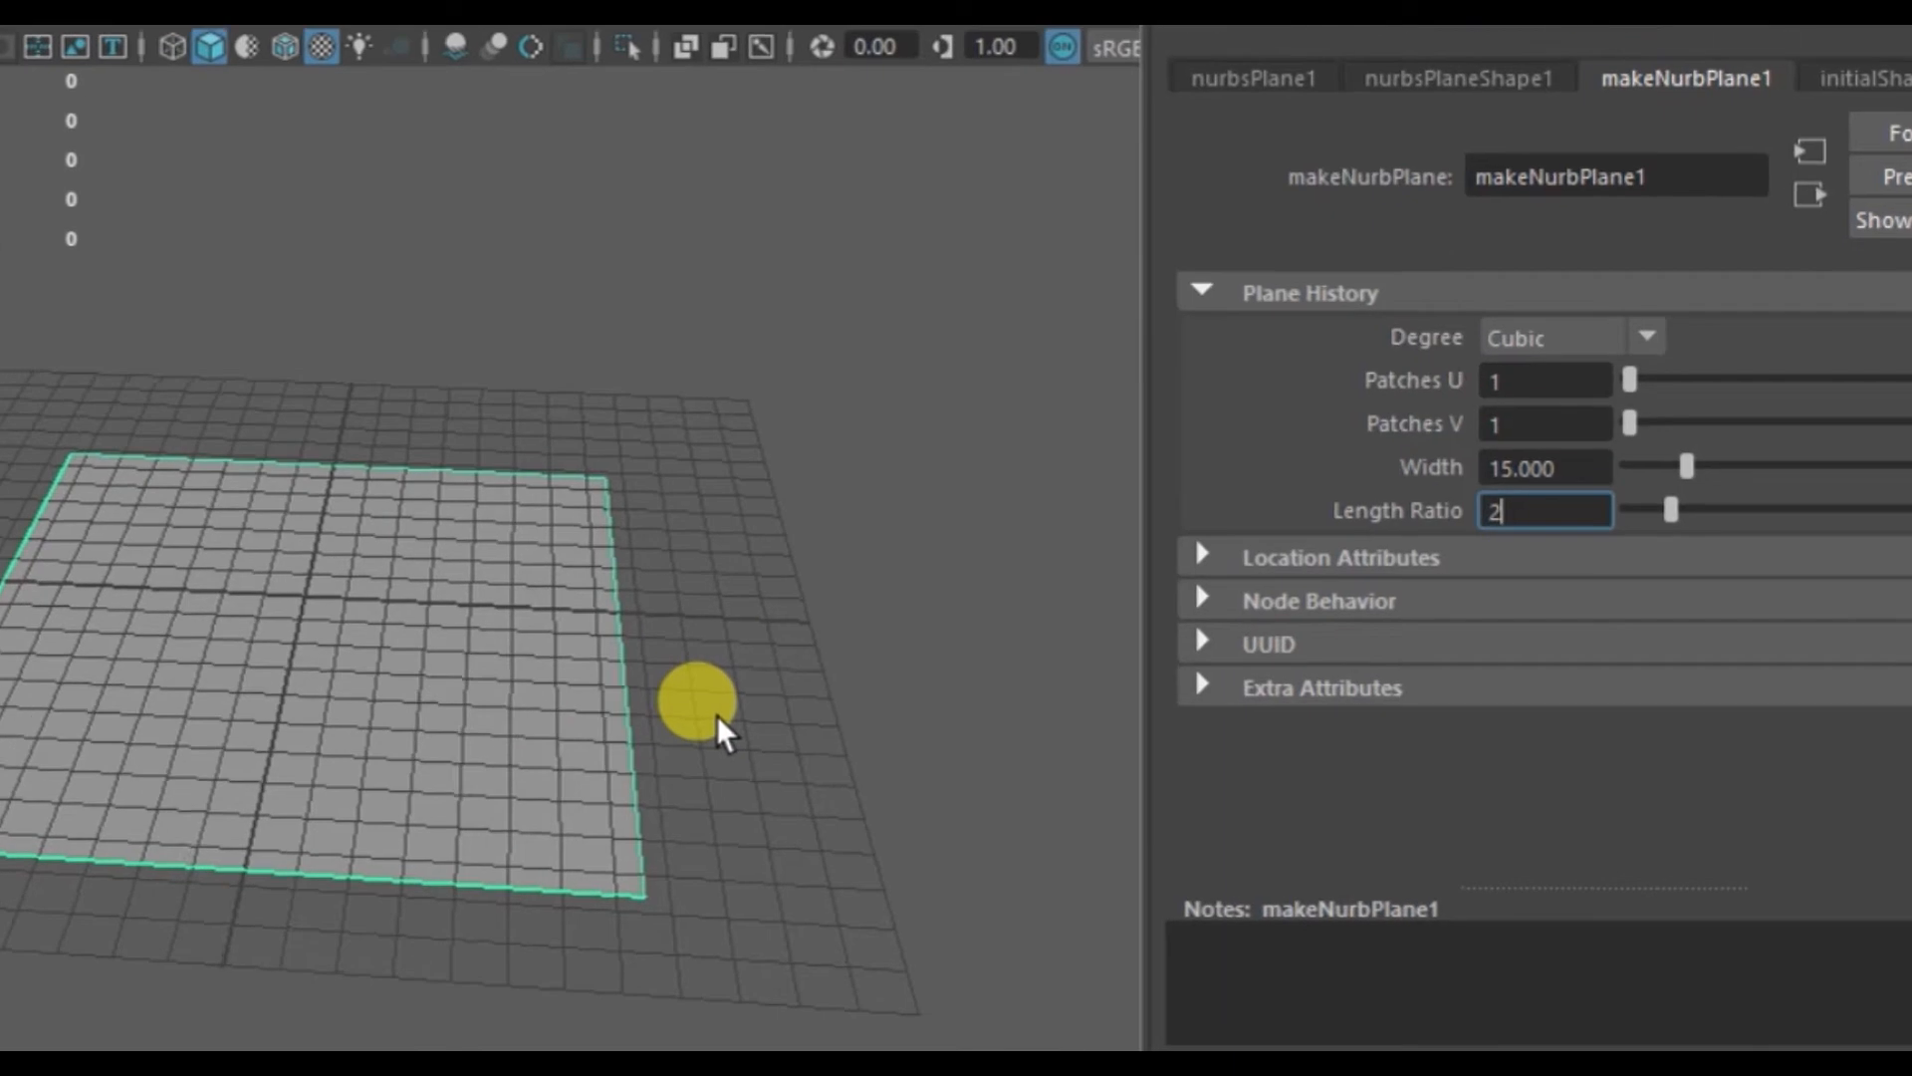
{"action": "key", "text": "Return"}
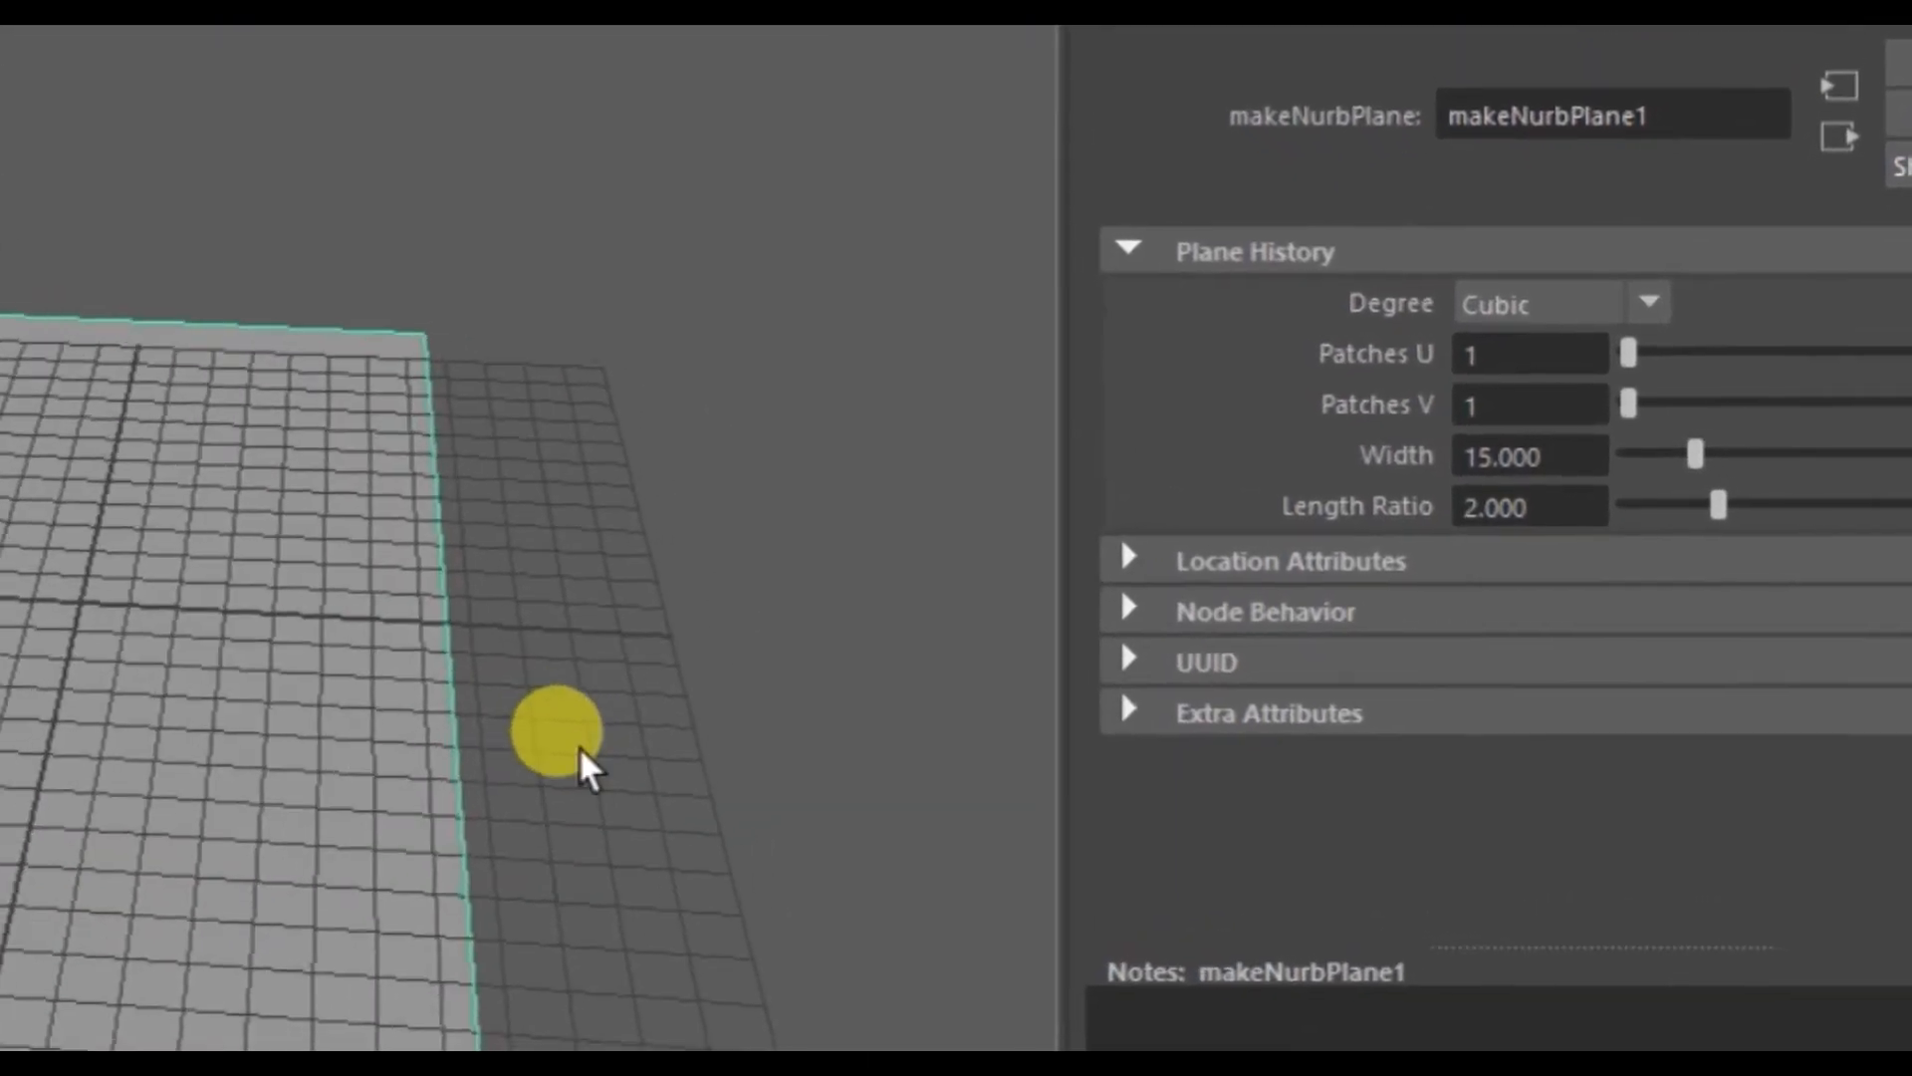
{"action": "left_click_drag", "start_coordinate": [590, 739], "coordinate": [478, 757], "text": "alt"}
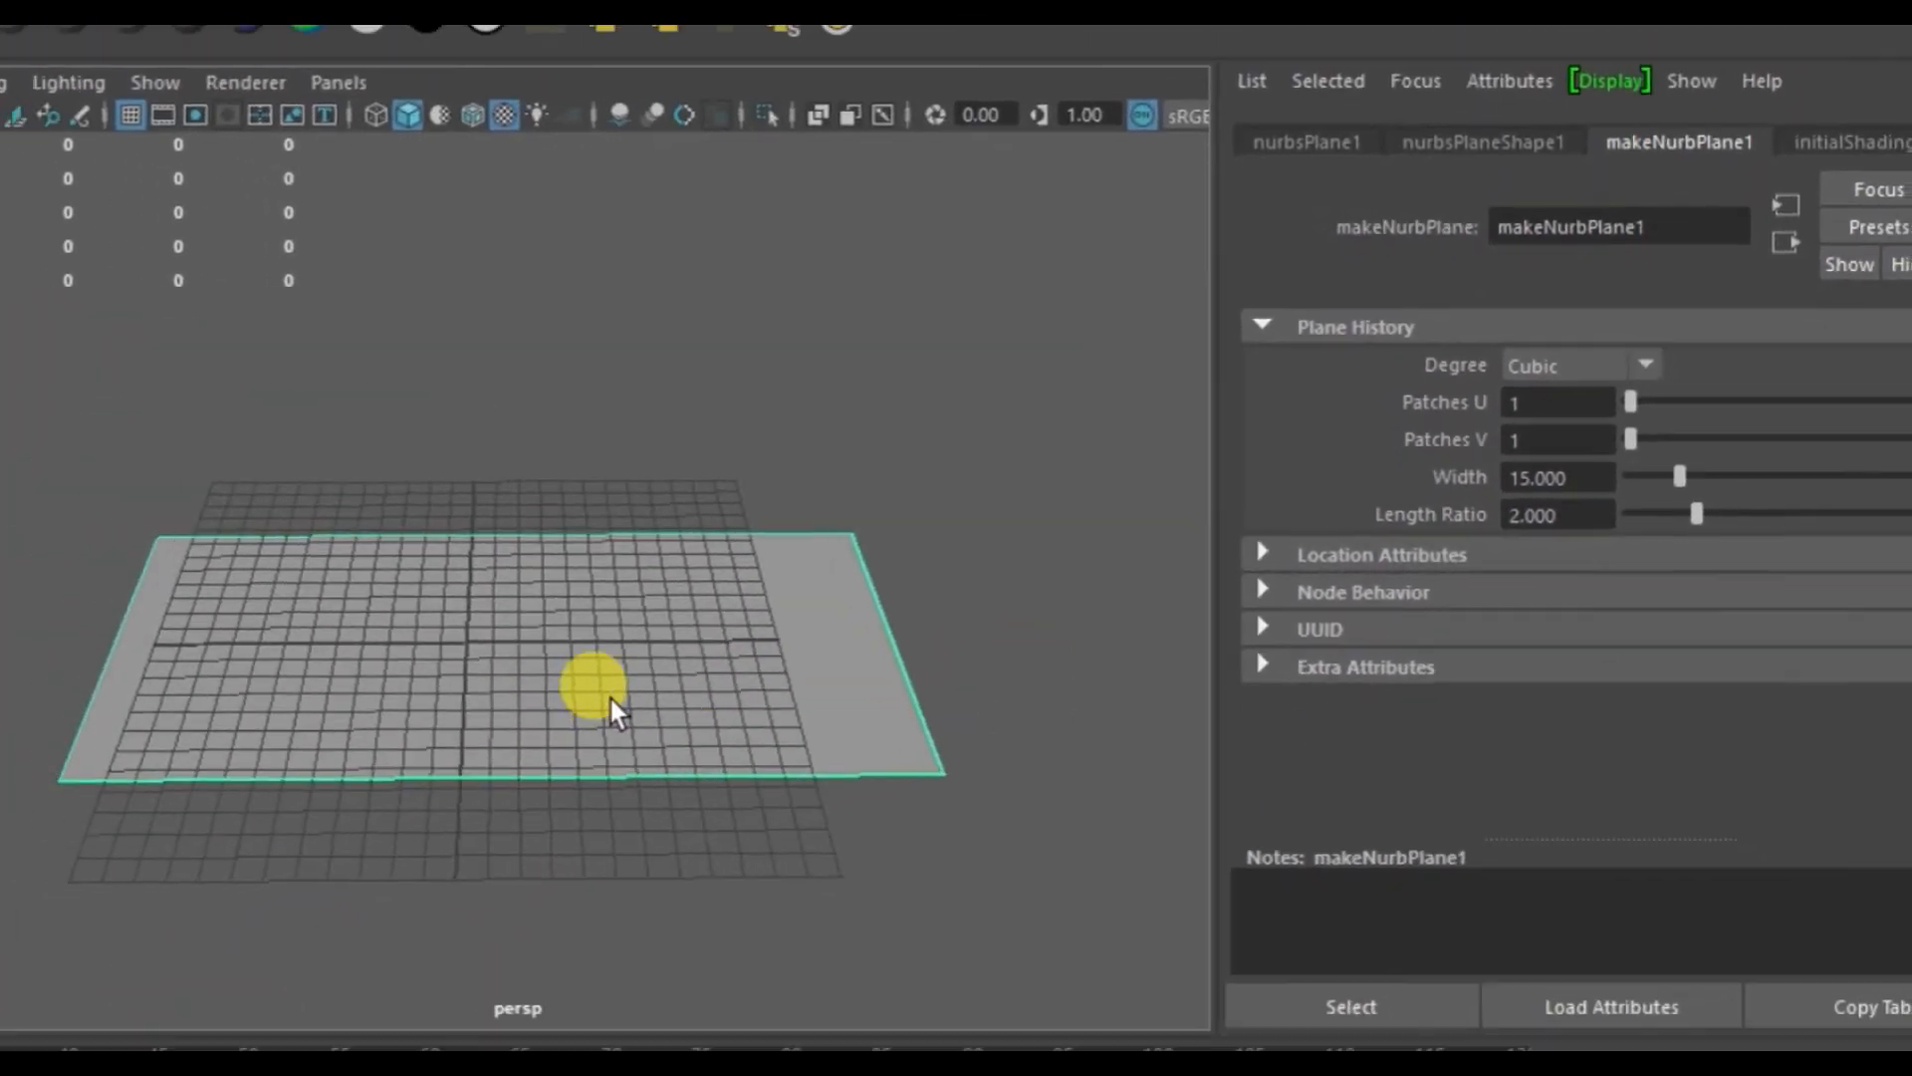
{"action": "middle_click_drag", "start_coordinate": [413, 730], "coordinate": [513, 712], "text": "alt"}
{"action": "right_click_drag", "start_coordinate": [514, 712], "coordinate": [721, 749], "text": "alt"}
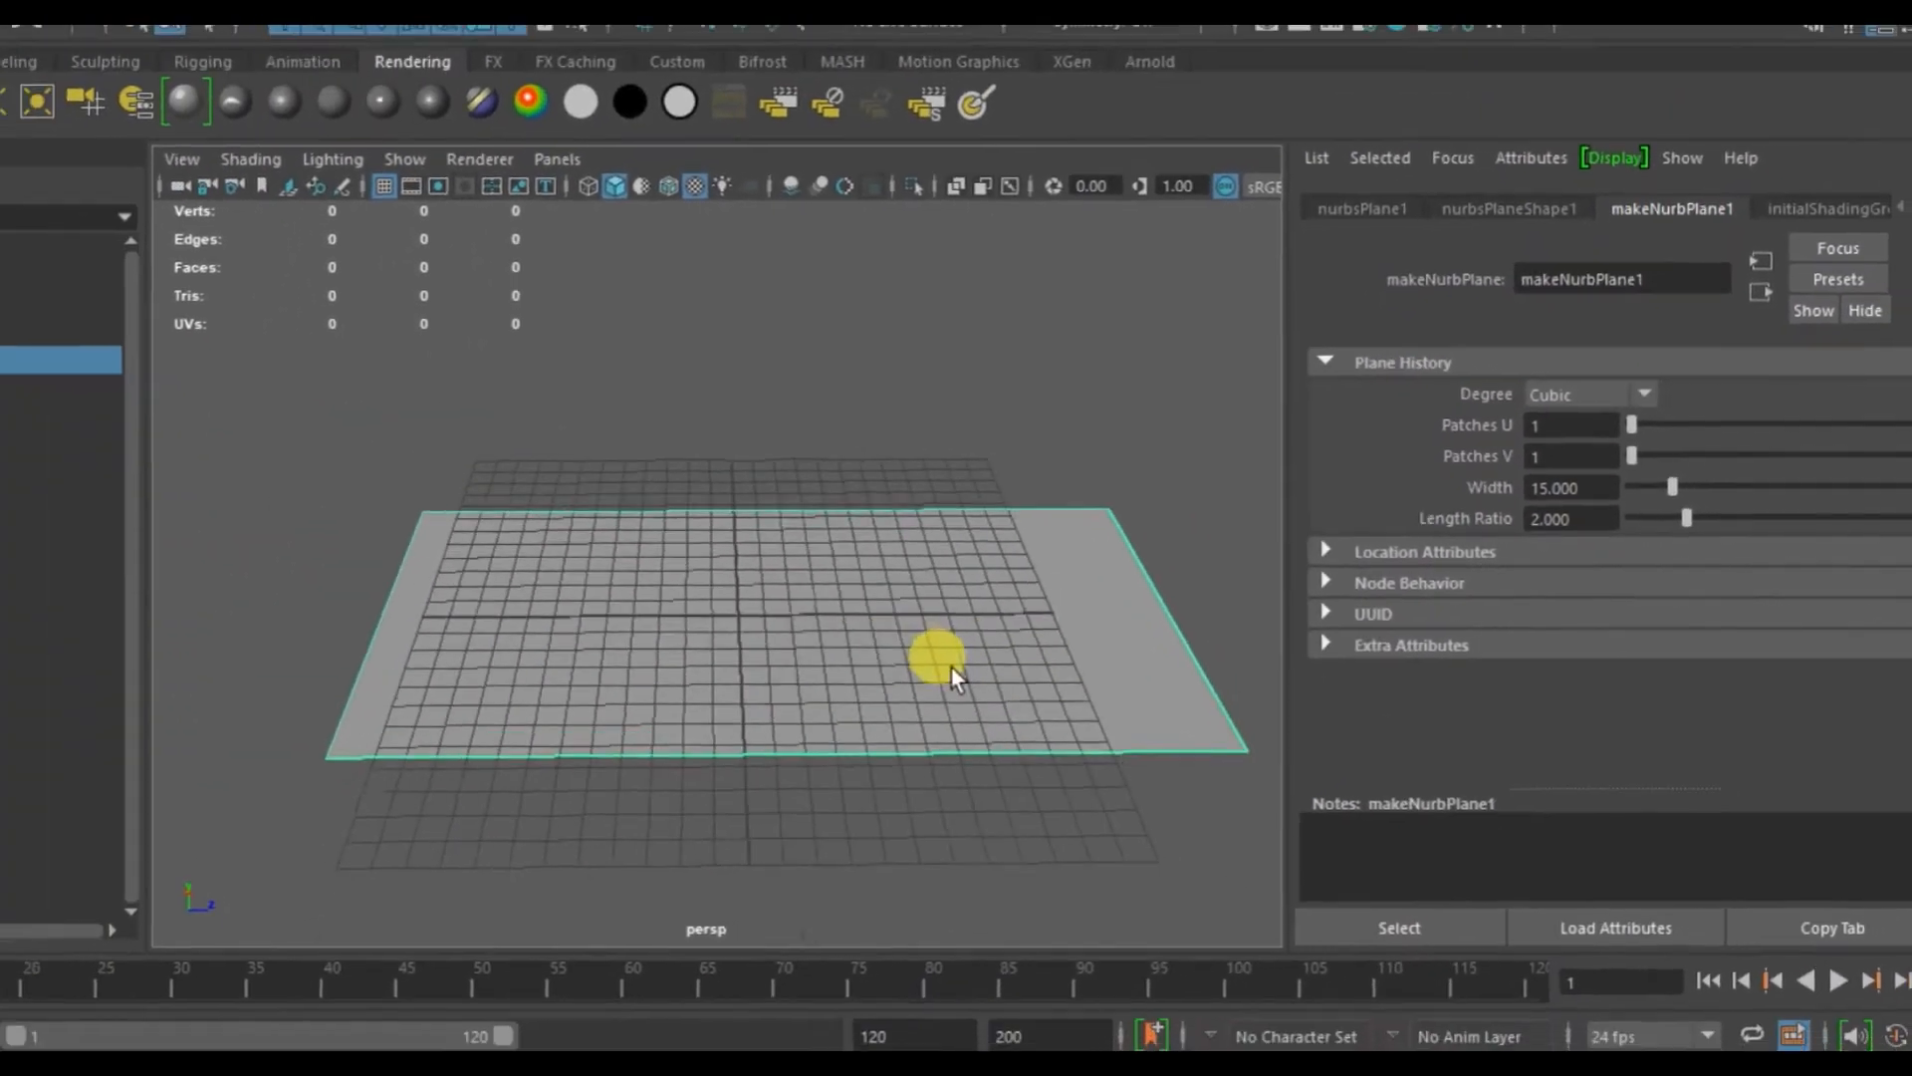
{"action": "middle_click_drag", "start_coordinate": [952, 665], "coordinate": [915, 667], "text": "alt"}
{"action": "right_click_drag", "start_coordinate": [915, 667], "coordinate": [970, 677], "text": "alt"}
{"action": "middle_click_drag", "start_coordinate": [970, 677], "coordinate": [893, 650], "text": "alt"}
{"action": "right_click_drag", "start_coordinate": [892, 650], "coordinate": [881, 651], "text": "alt"}
- Set the NURBS plane's length ratio to 1 to make it square
{"action": "left_click_drag", "start_coordinate": [1611, 520], "coordinate": [1490, 529]}
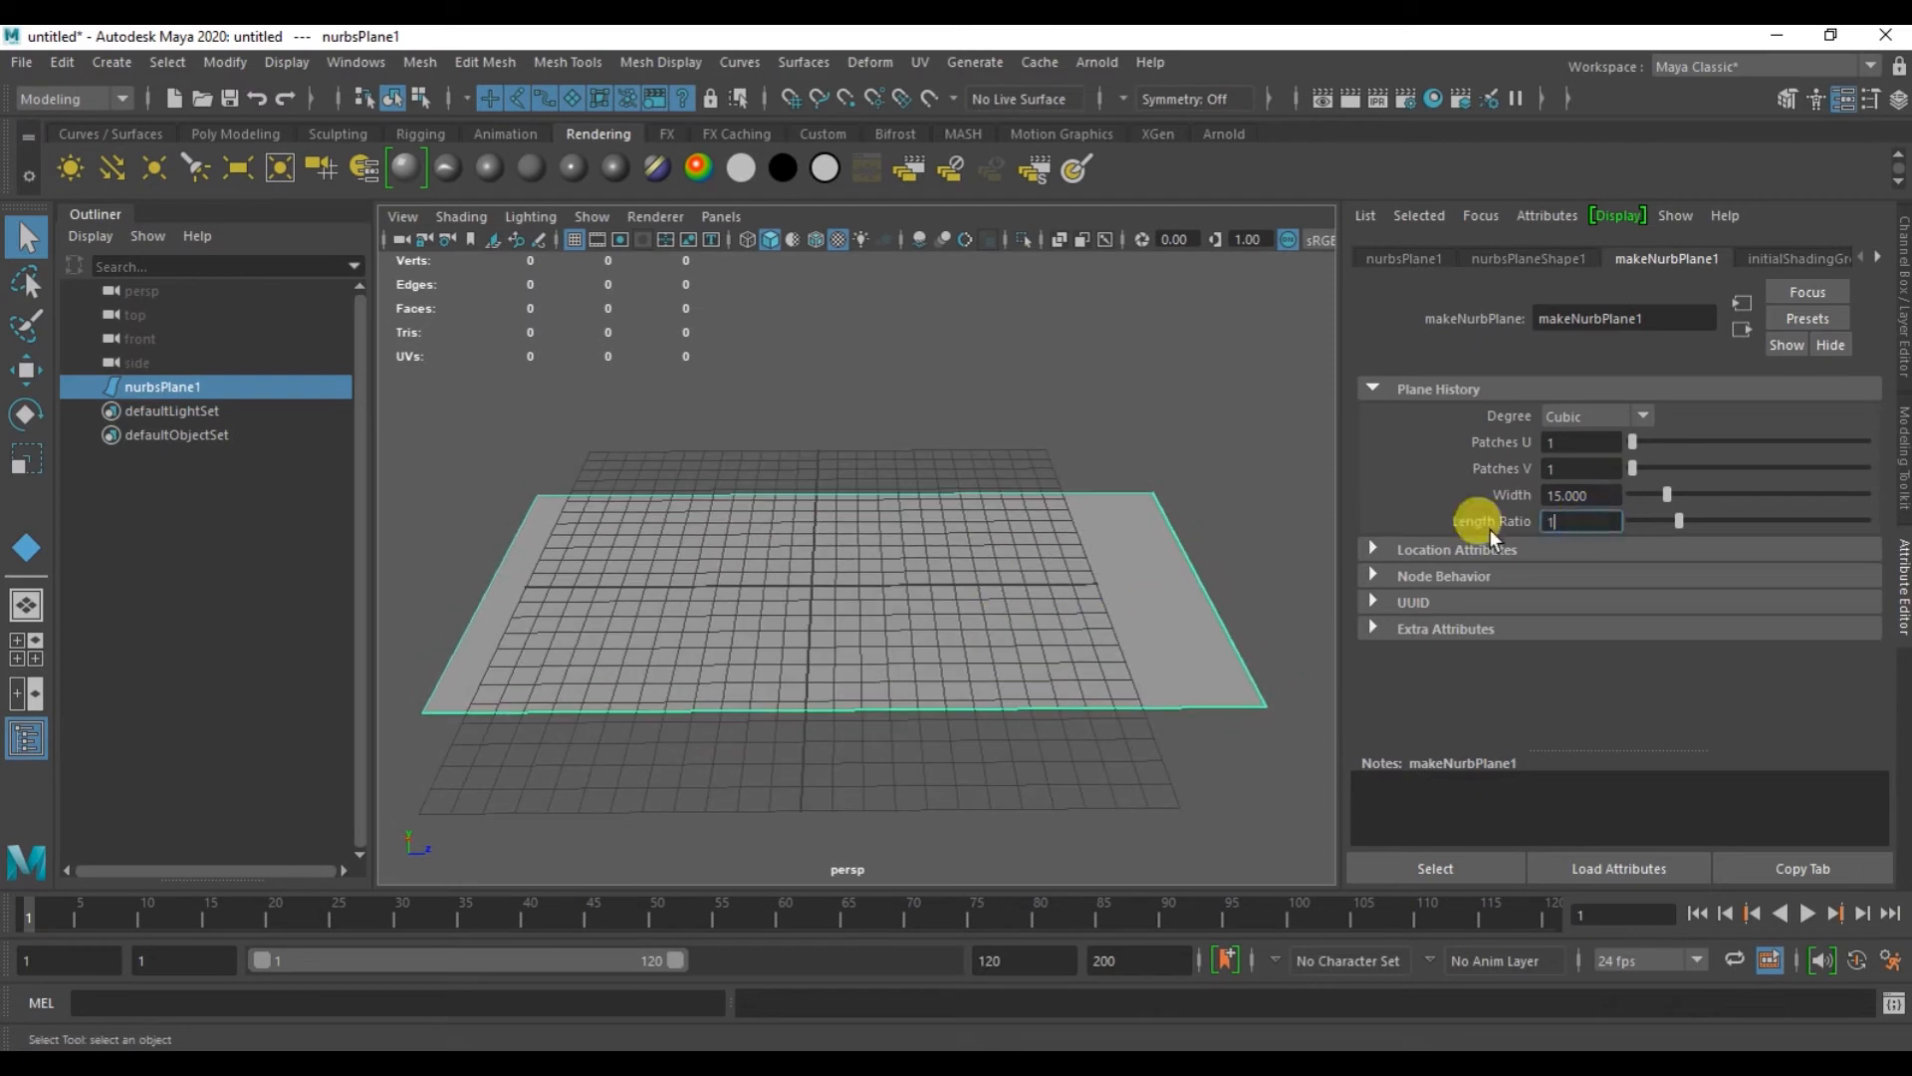
{"action": "type", "text": "1"}
{"action": "key", "text": "Return"}
{"action": "left_click_drag", "start_coordinate": [830, 643], "coordinate": [847, 687], "text": "alt"}
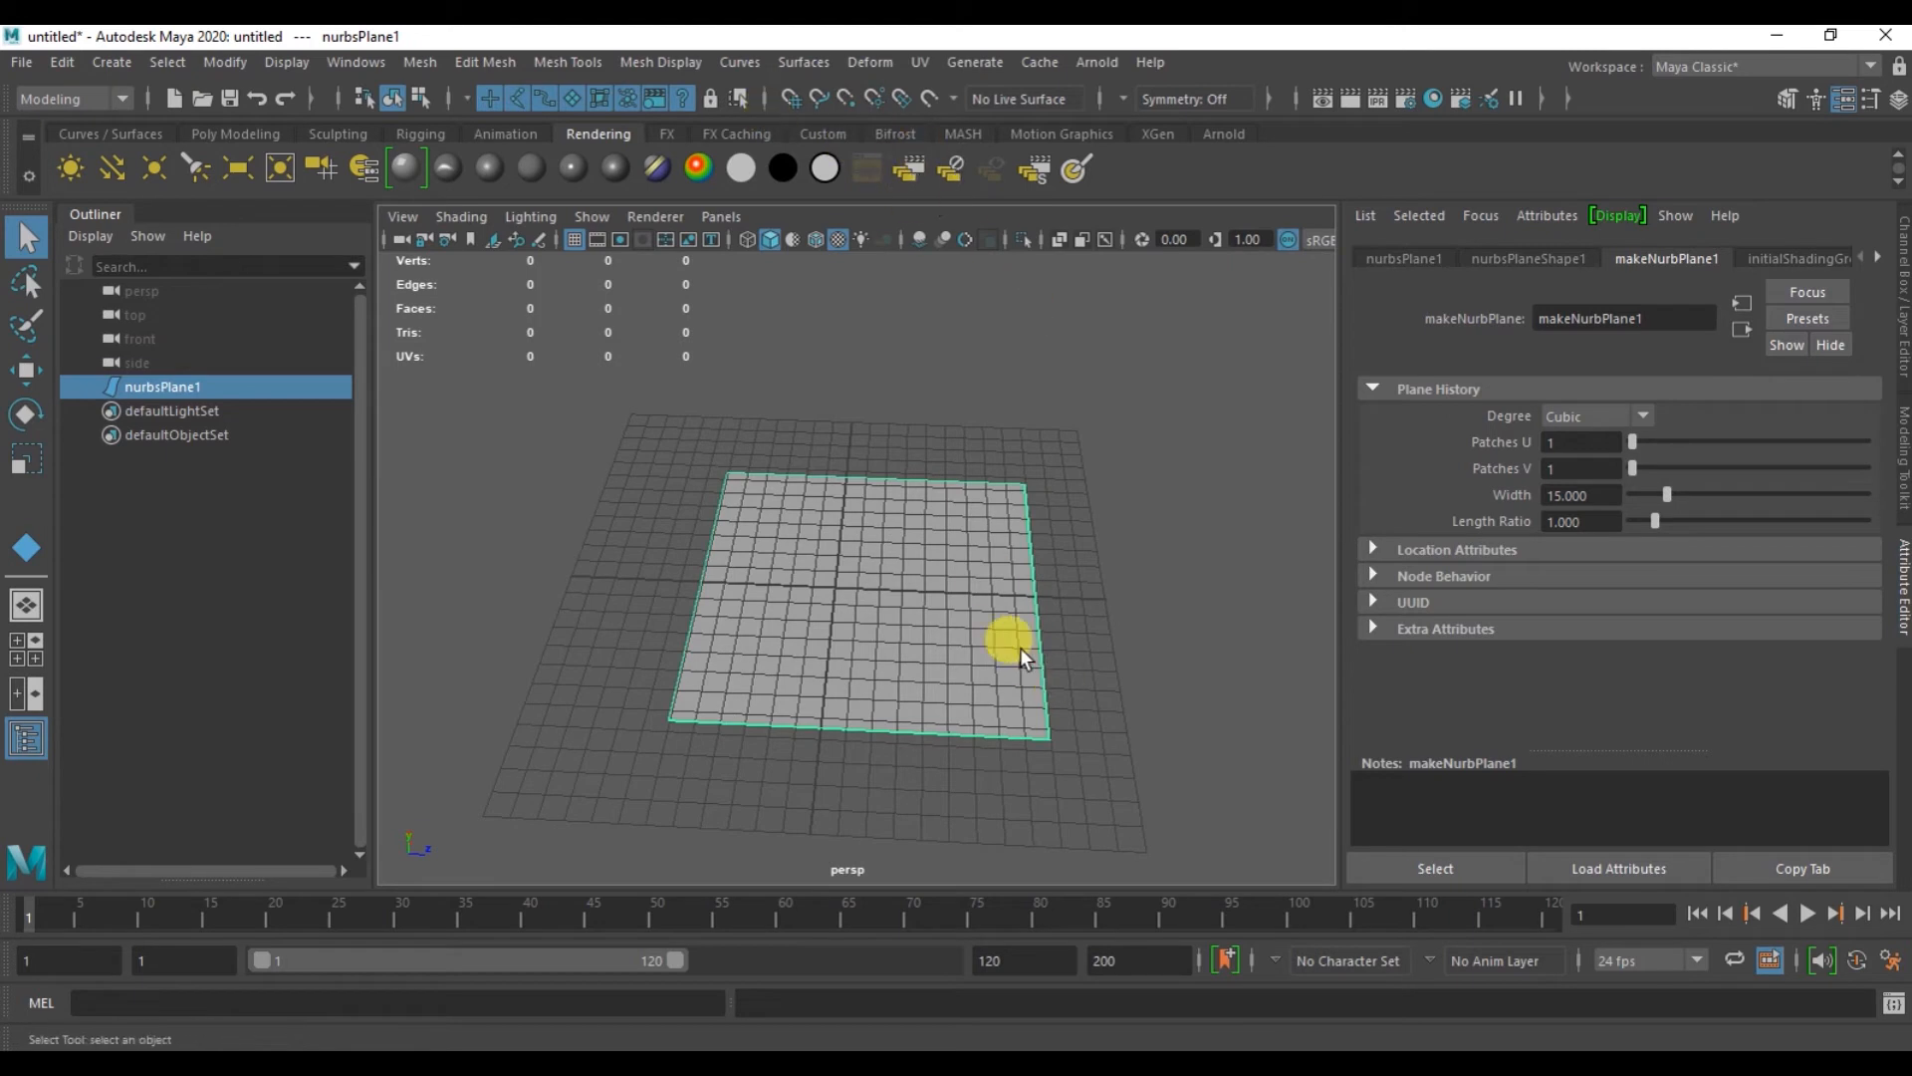
{"action": "left_click_drag", "start_coordinate": [1021, 612], "coordinate": [912, 675], "text": "alt"}
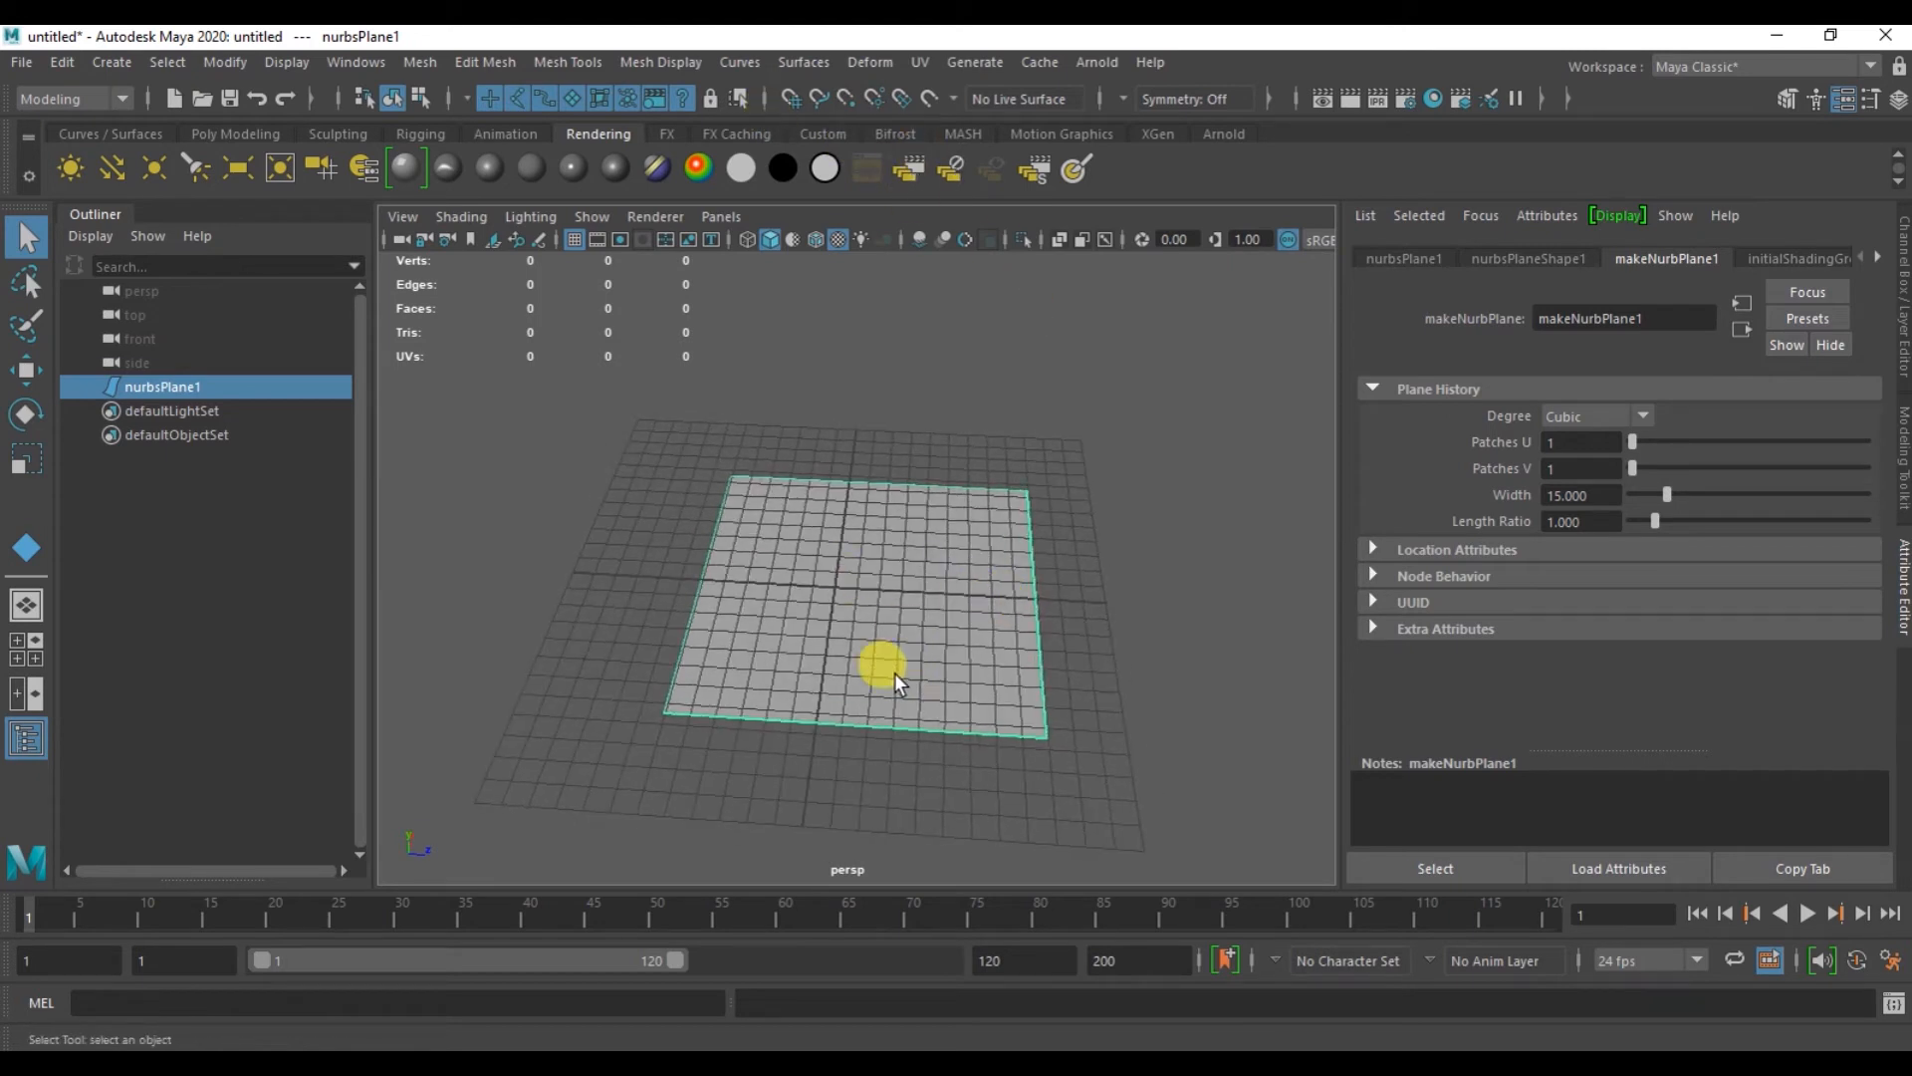
- Centre the plane on the origin by setting its Translate X, Y and Z to 0
{"action": "left_click", "coordinate": [1901, 289]}
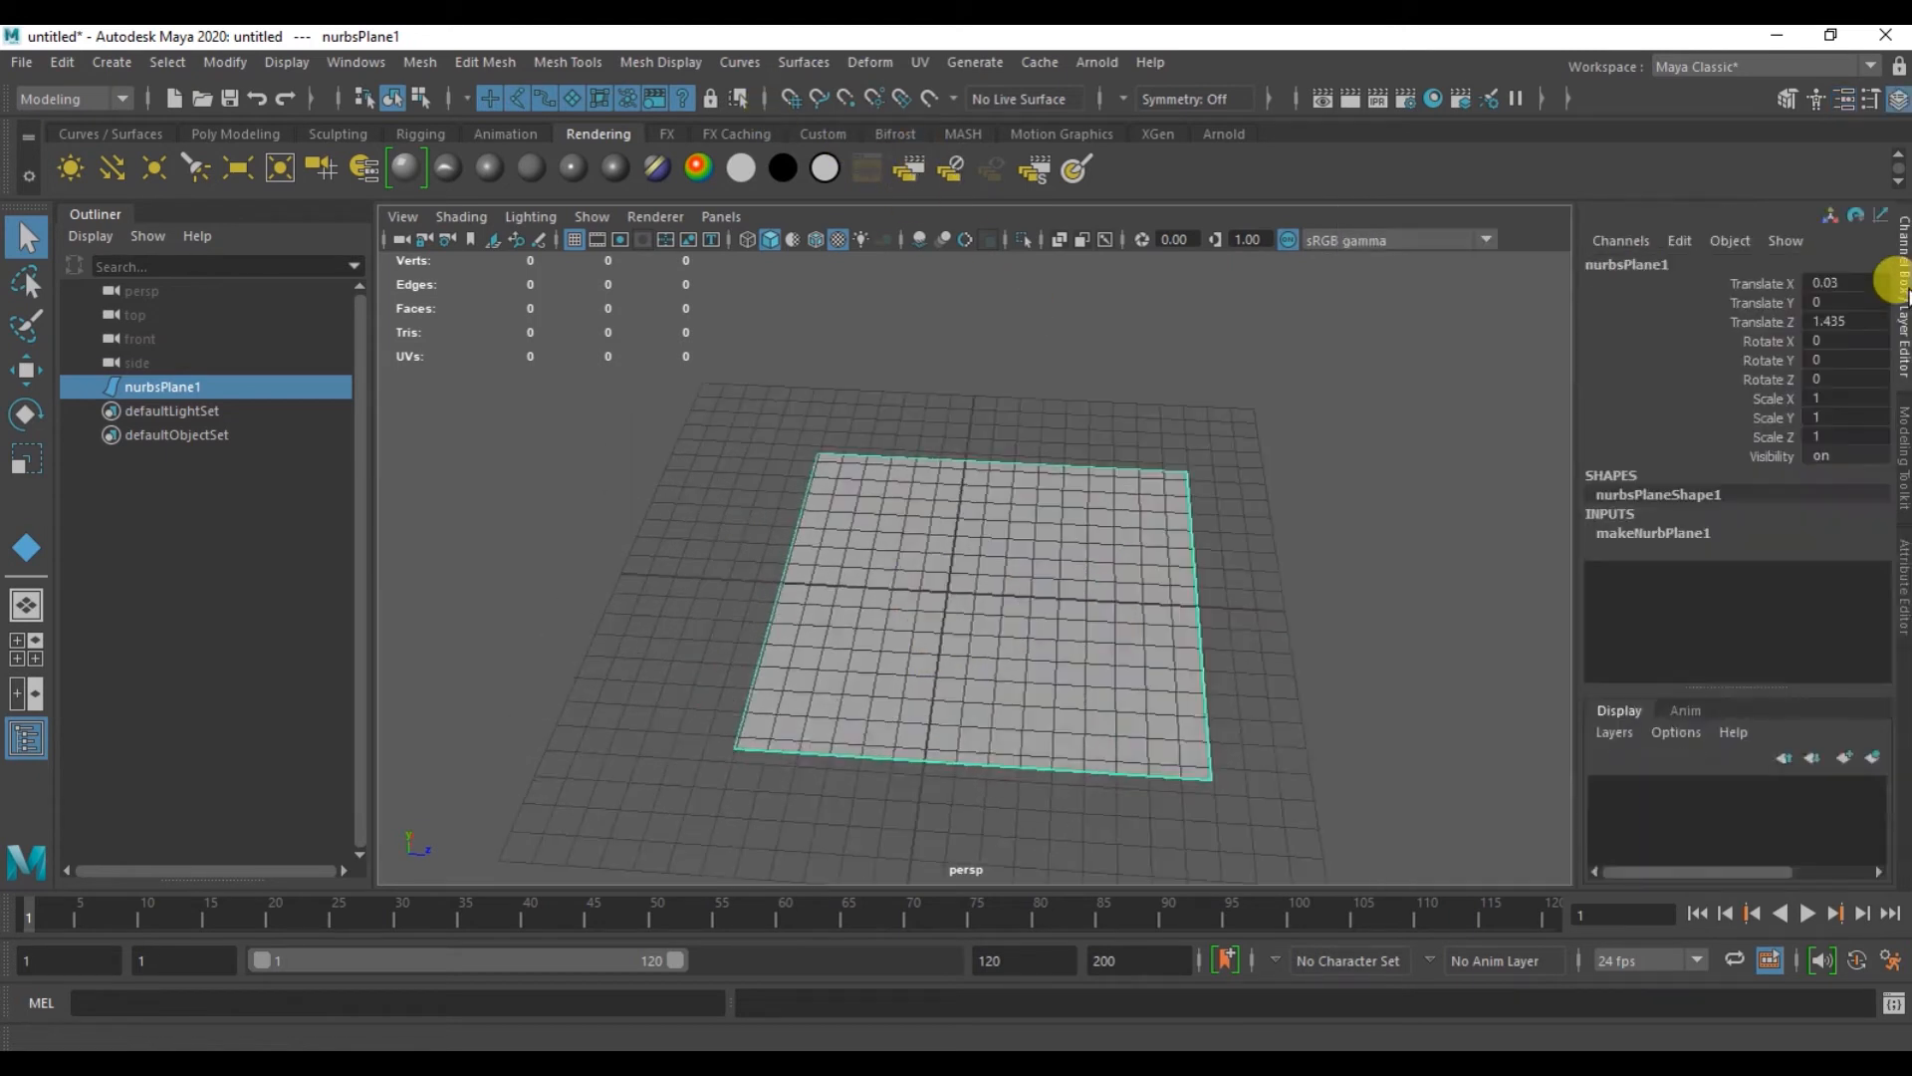
{"action": "left_click_drag", "start_coordinate": [1831, 283], "coordinate": [1830, 311]}
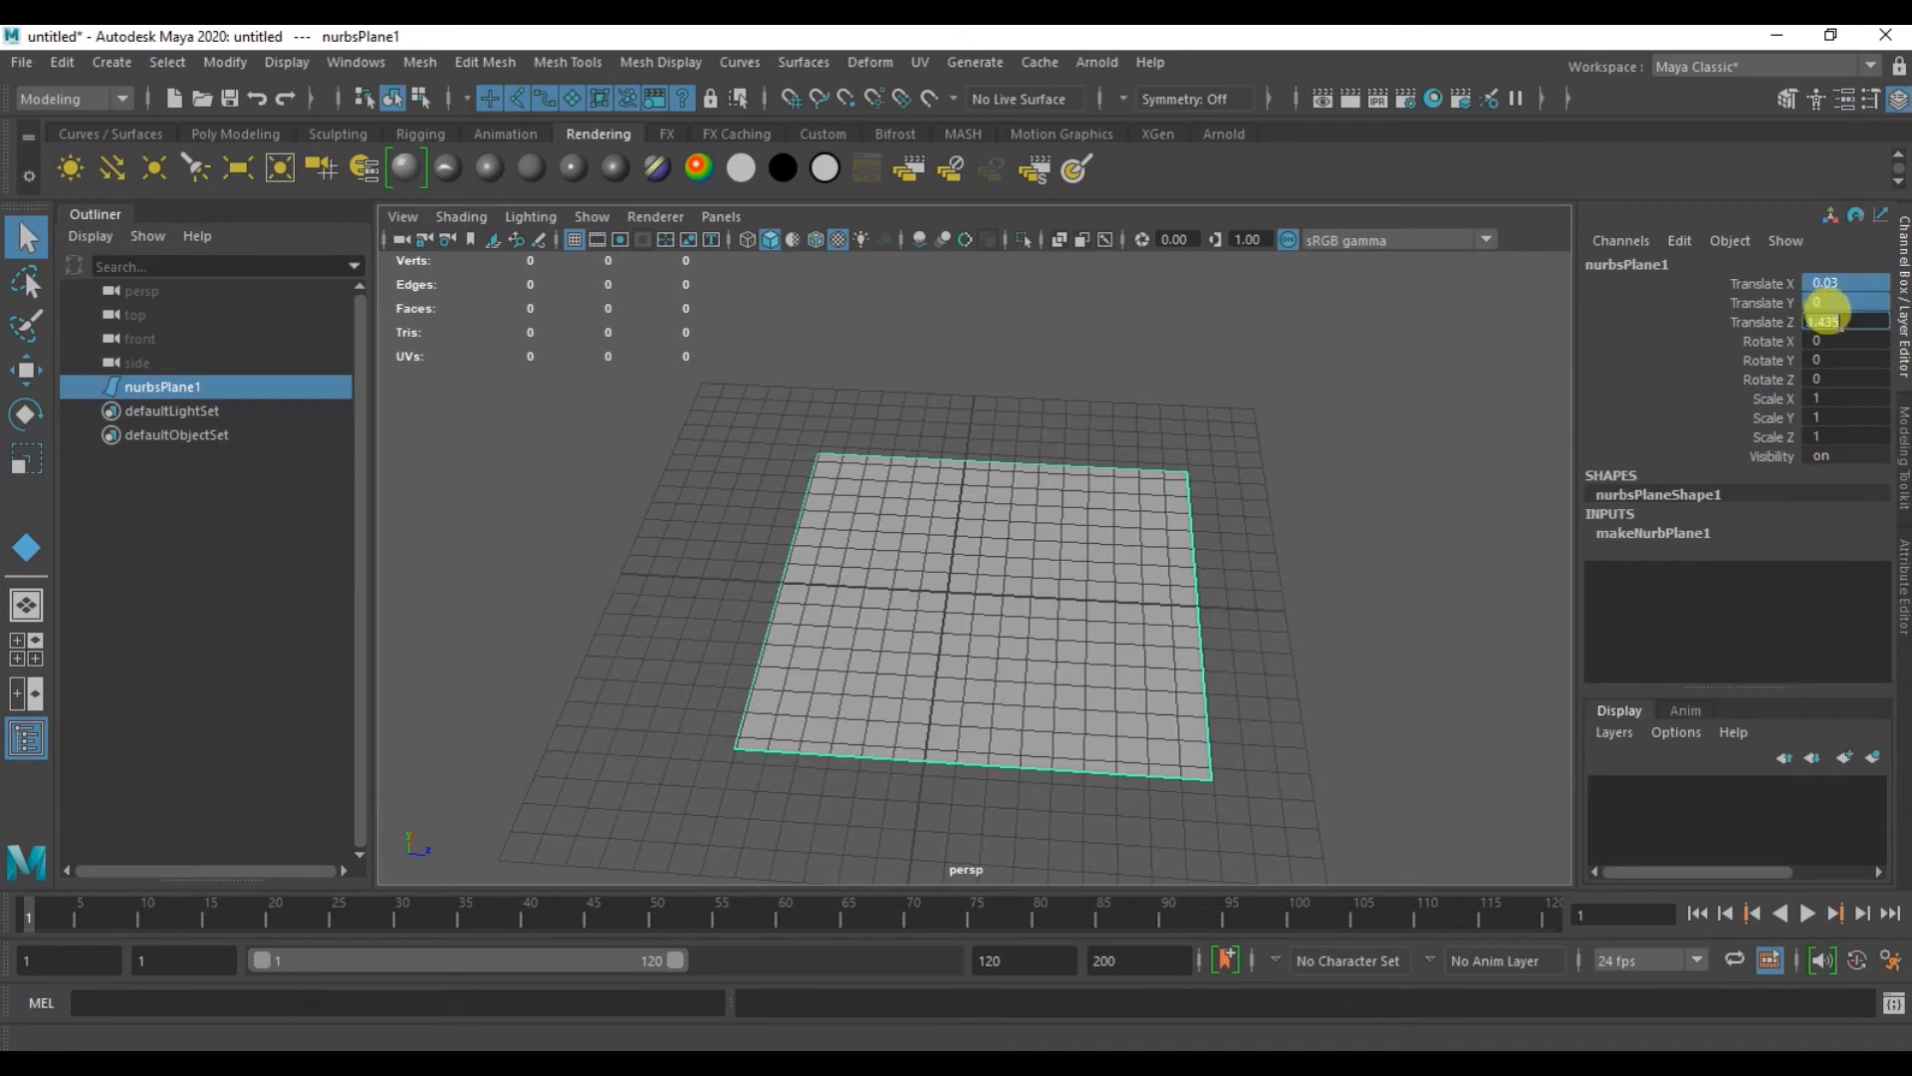
{"action": "type", "text": "0"}
{"action": "key", "text": "Return"}
{"action": "left_click_drag", "start_coordinate": [905, 623], "coordinate": [1013, 550], "text": "alt"}
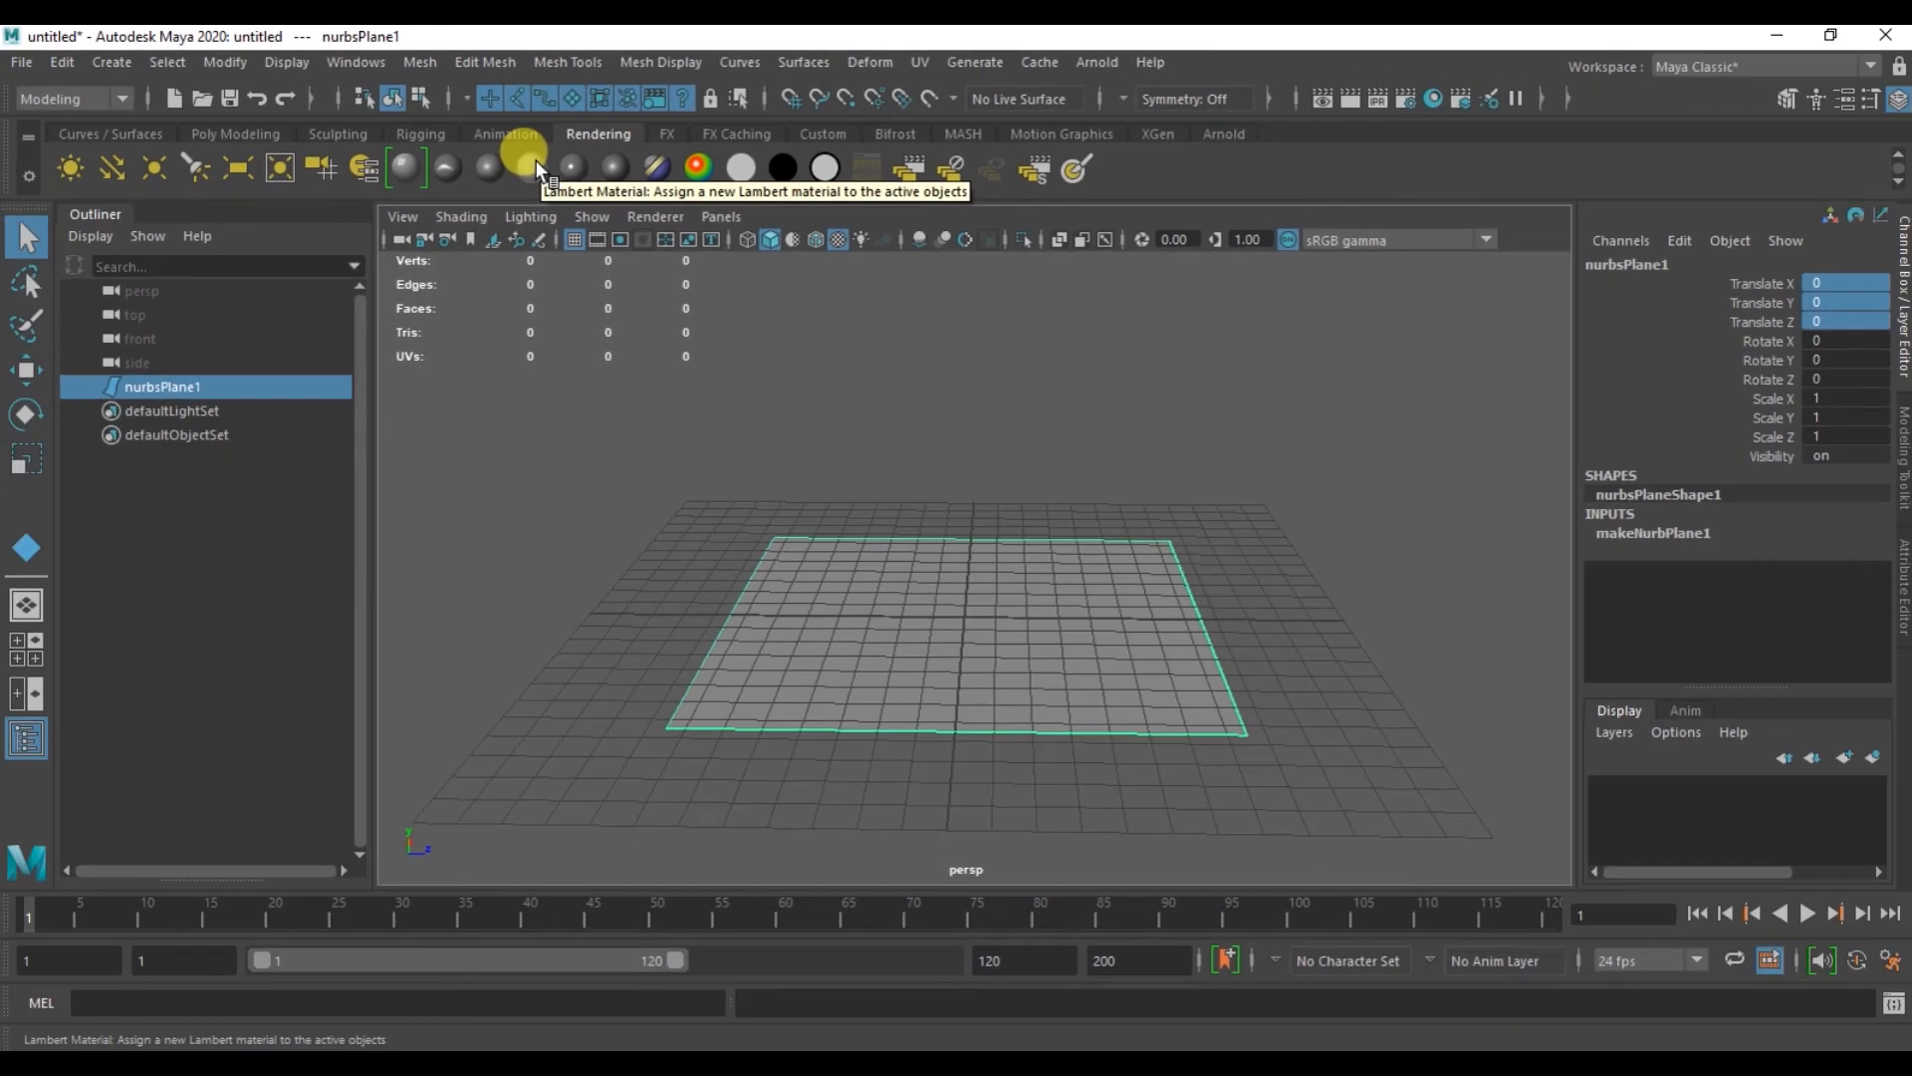
- Assign a new Lambert material to the plane and look through the material's attributes
{"action": "left_click", "coordinate": [536, 159]}
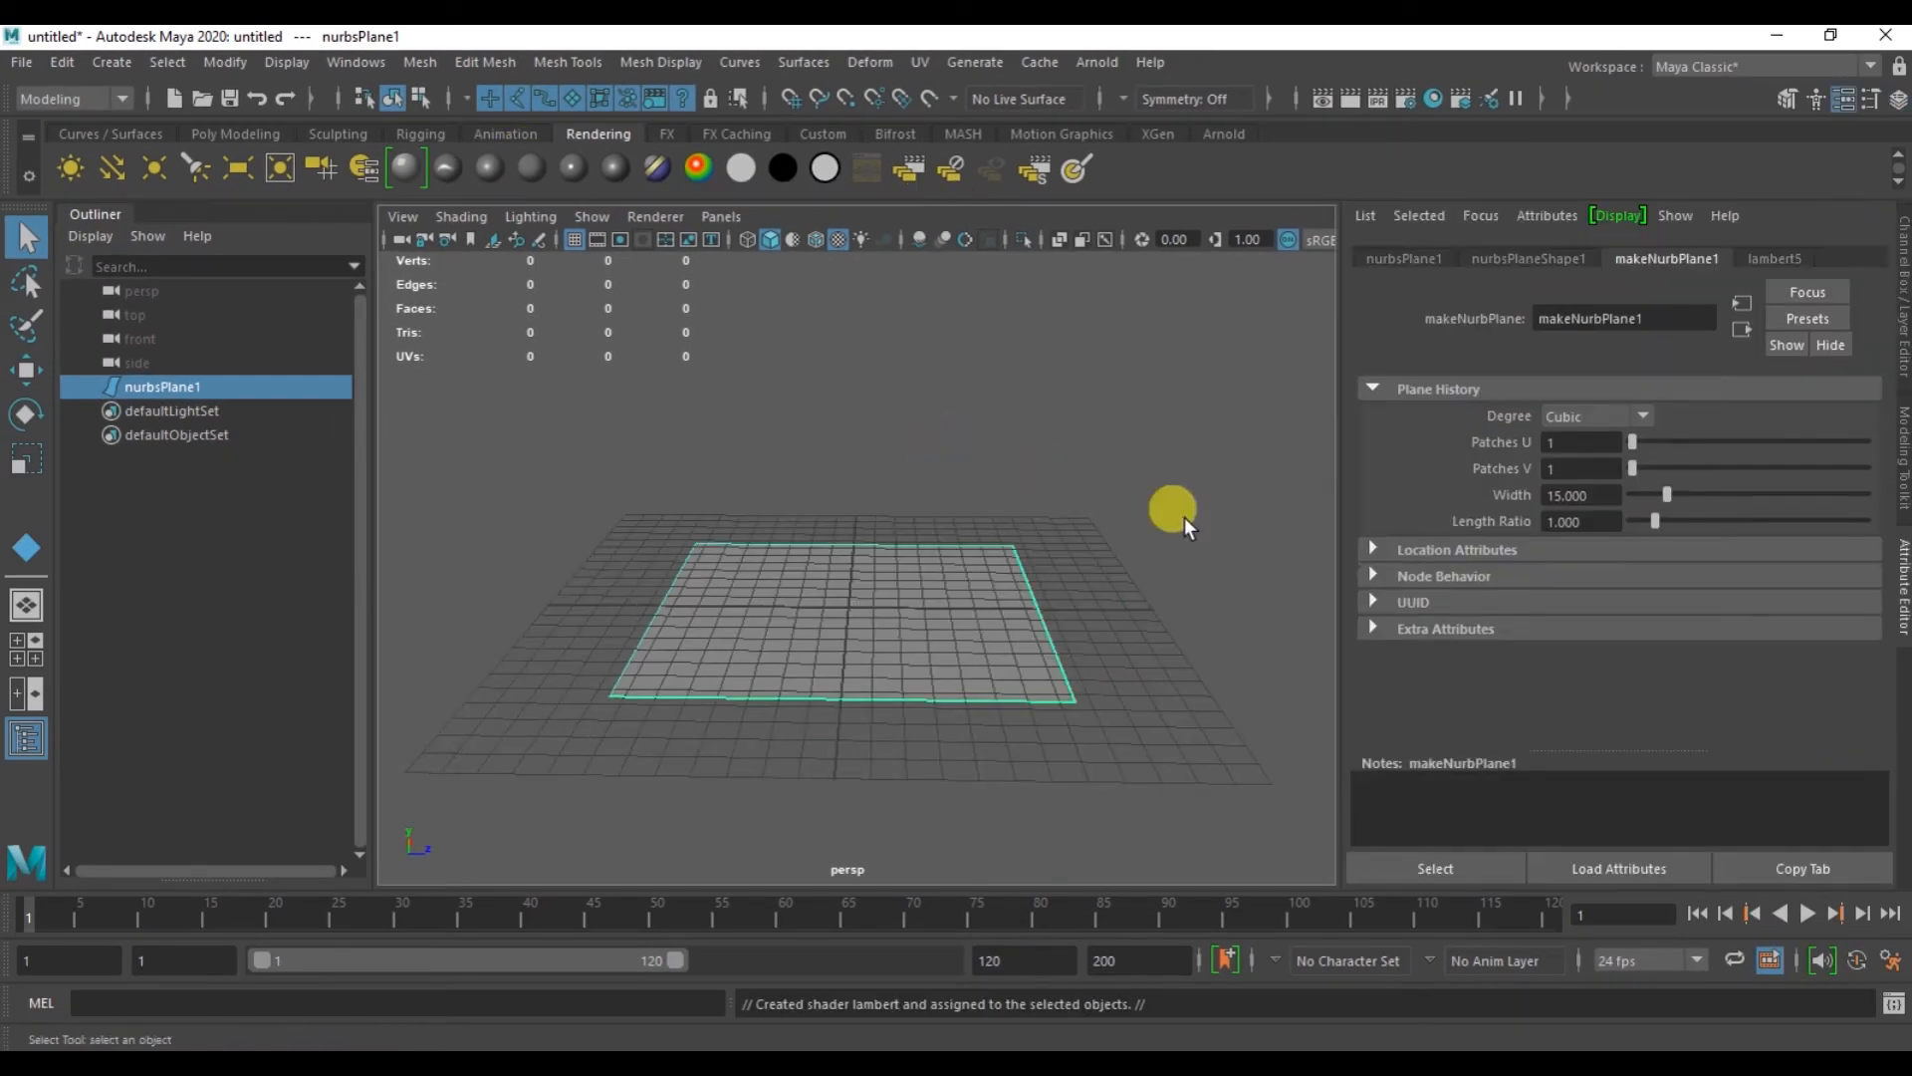
{"action": "left_click", "coordinate": [1772, 259]}
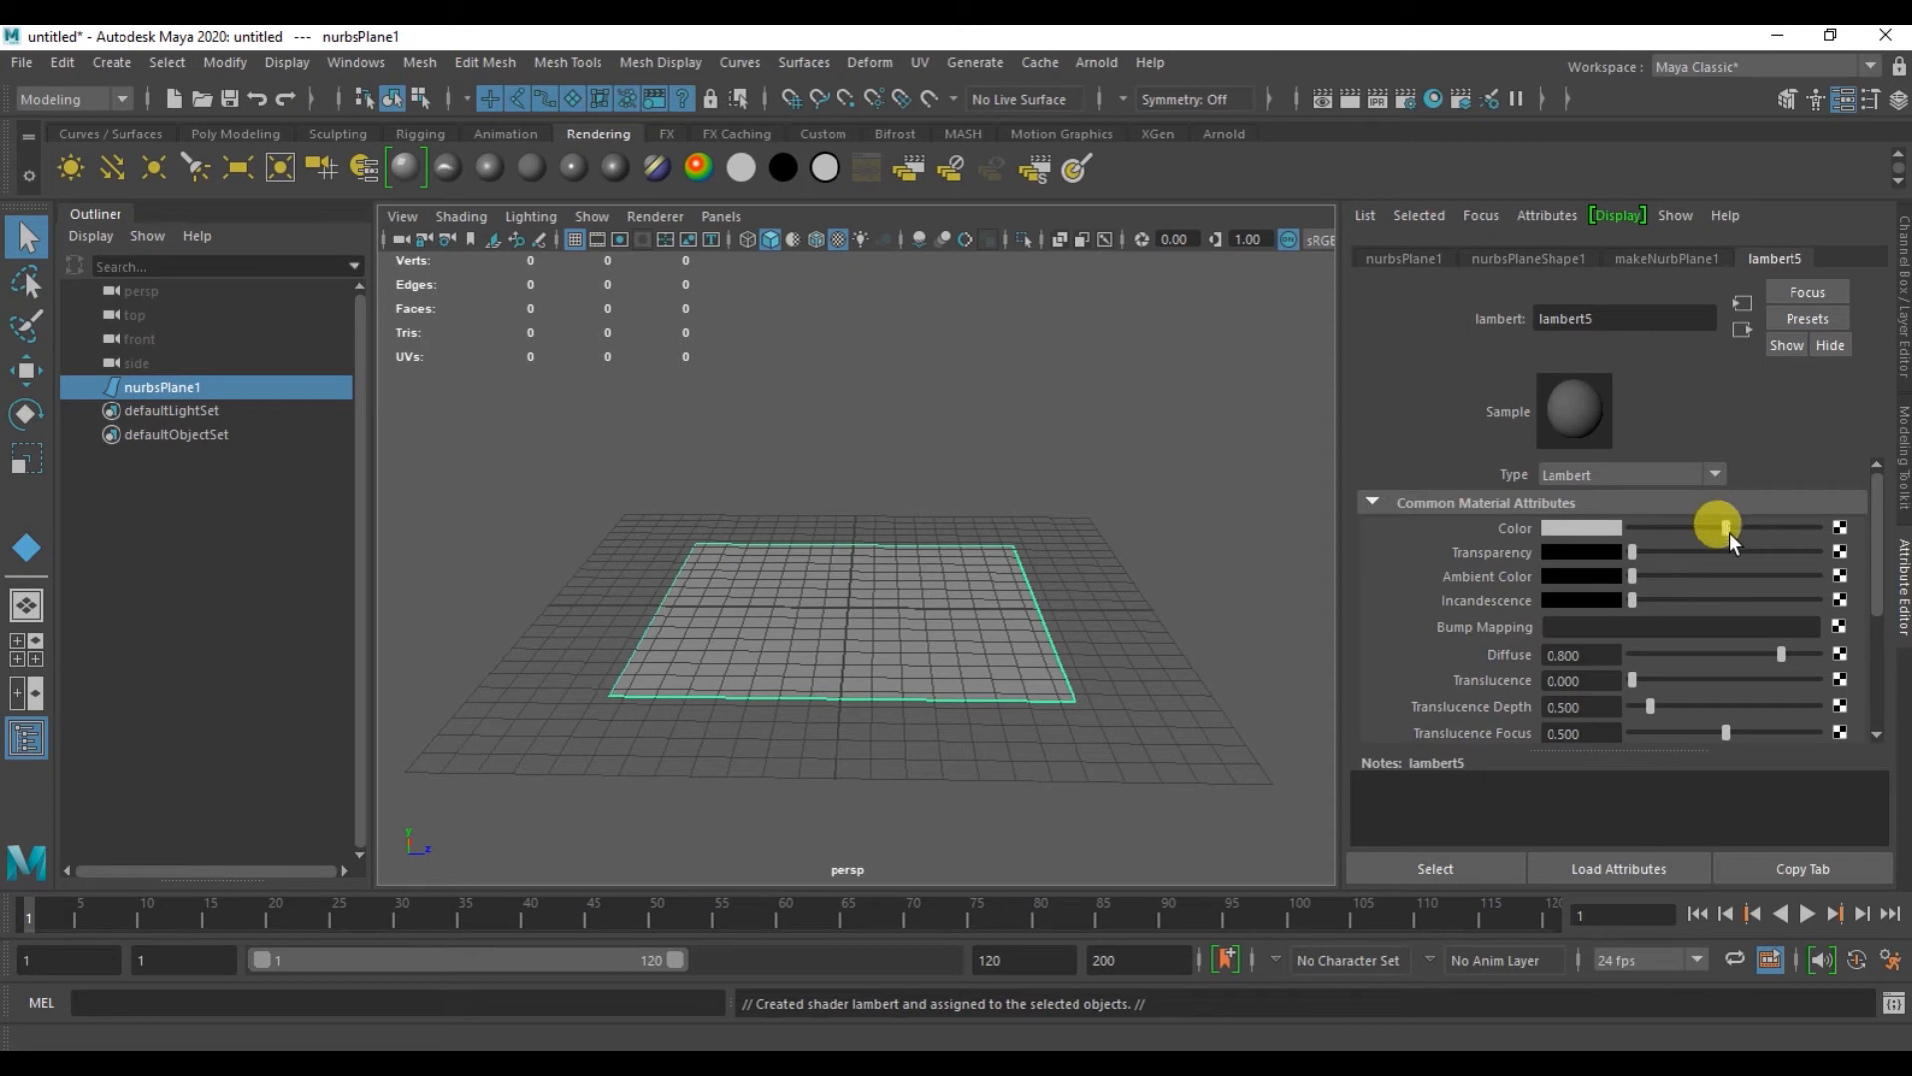
{"action": "scroll", "coordinate": [1733, 556], "scroll_direction": "down", "scroll_amount": 3}
{"action": "scroll", "coordinate": [1718, 567], "scroll_direction": "down", "scroll_amount": 1}
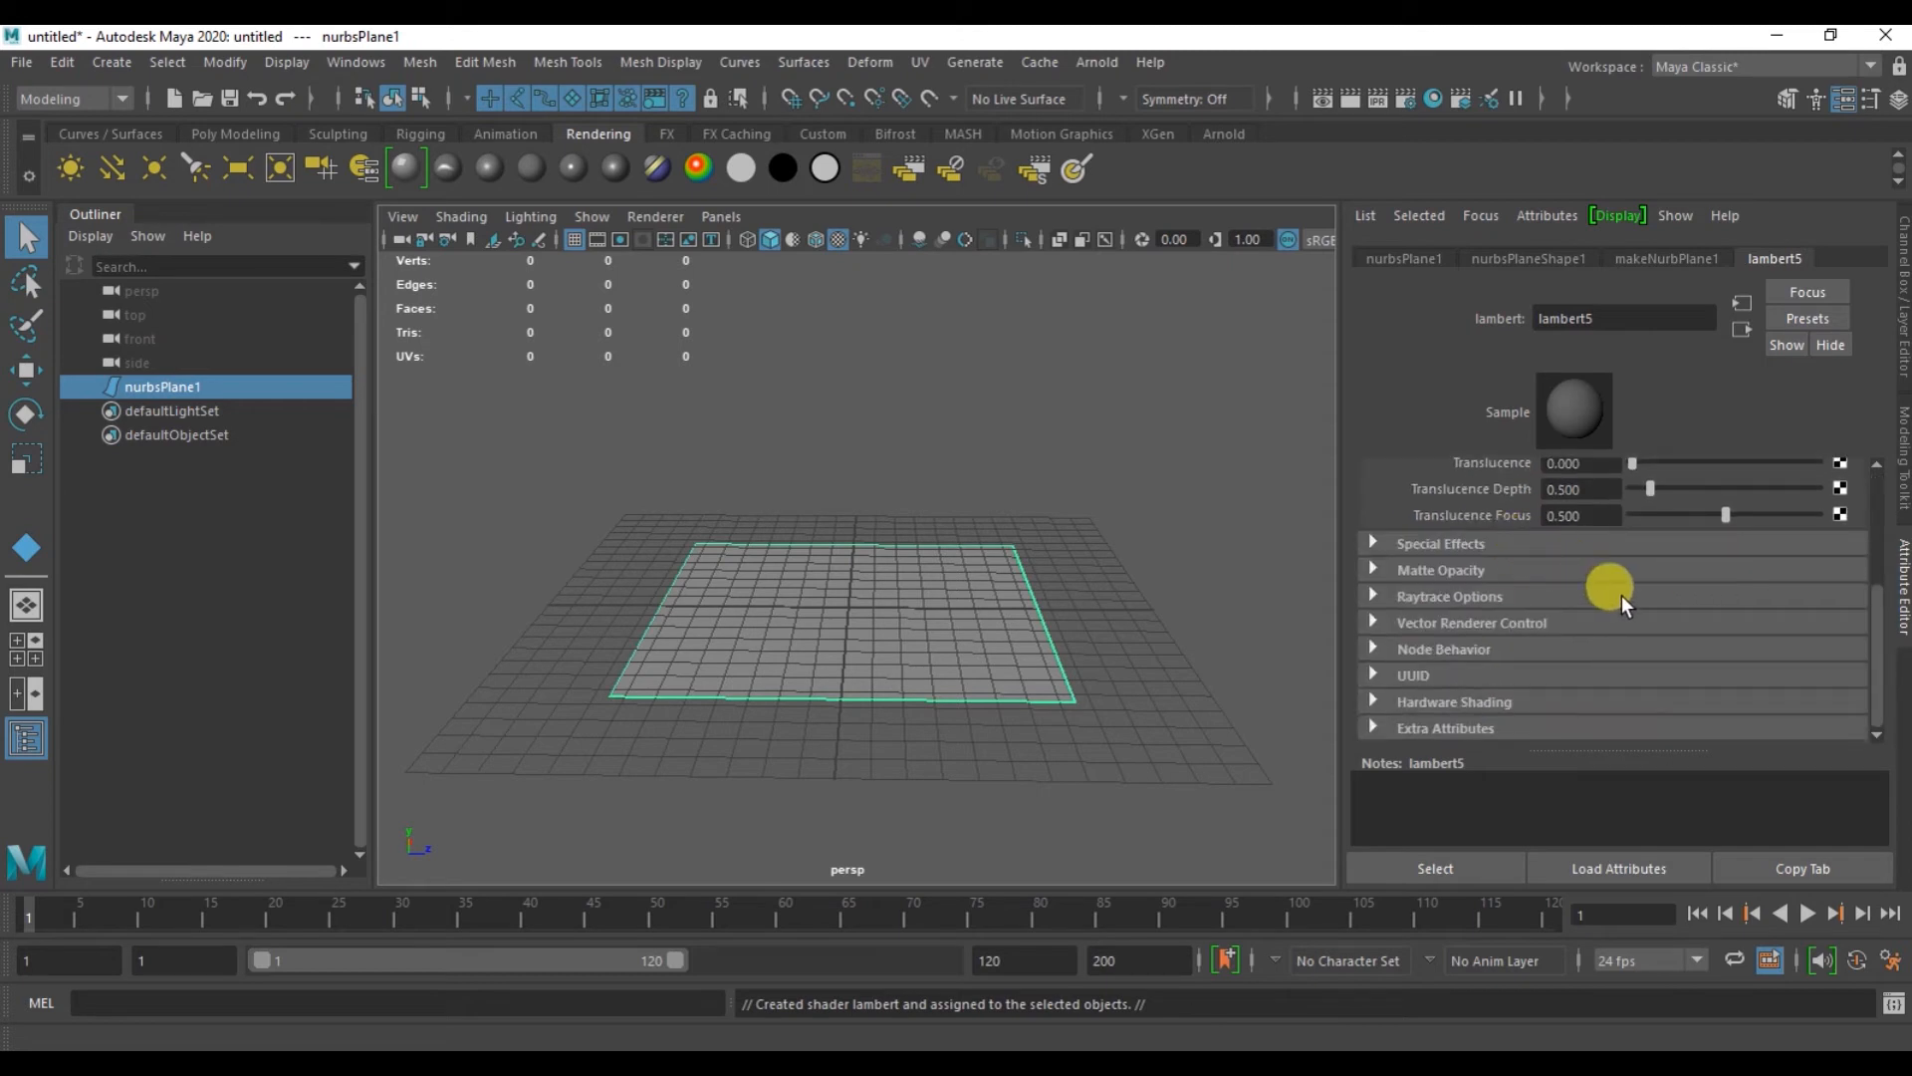
{"action": "scroll", "coordinate": [1622, 594], "scroll_direction": "up", "scroll_amount": 3}
{"action": "scroll", "coordinate": [1622, 594], "scroll_direction": "up", "scroll_amount": 1}
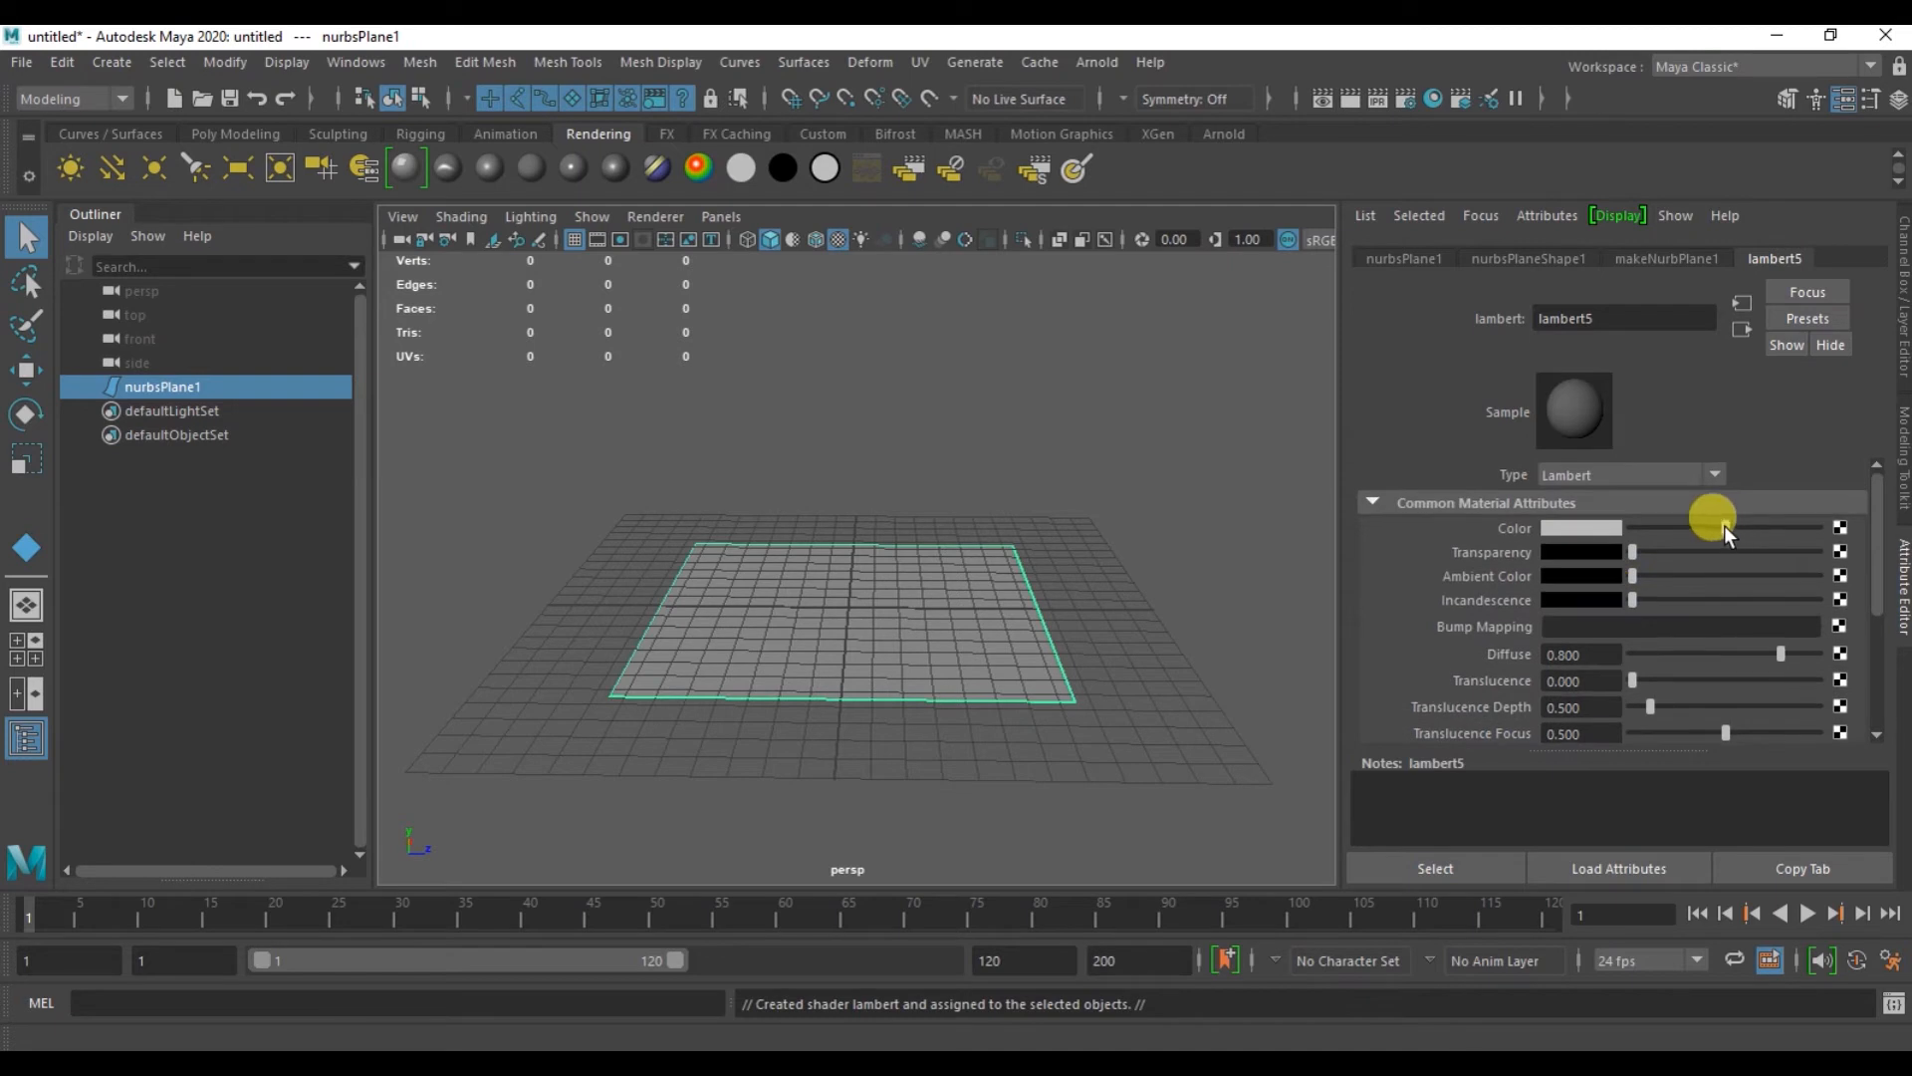
- Try a dark shade, cyan, yellow and red as the Lambert material's colour, ending with the blue from the colour history
{"action": "left_click_drag", "start_coordinate": [1724, 525], "coordinate": [1605, 522]}
{"action": "left_click", "coordinate": [1606, 522]}
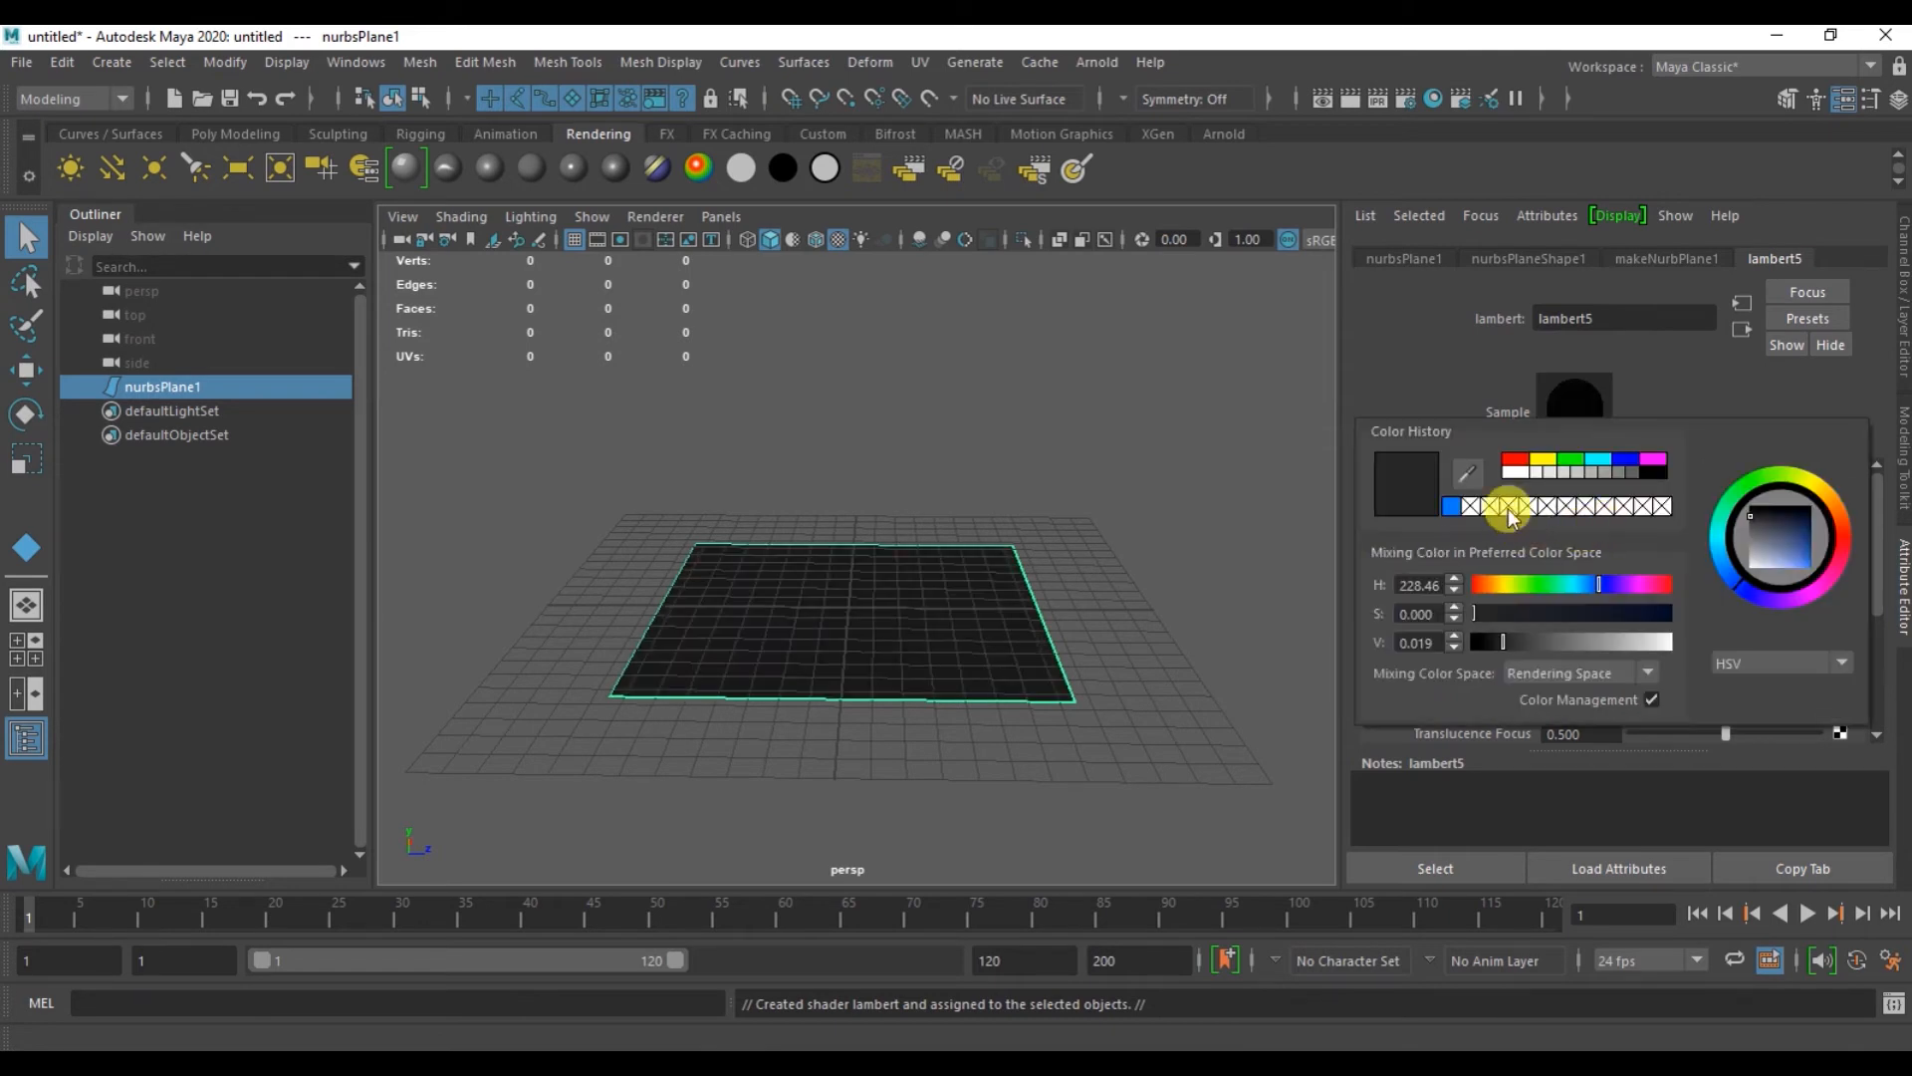
{"action": "left_click", "coordinate": [1590, 459]}
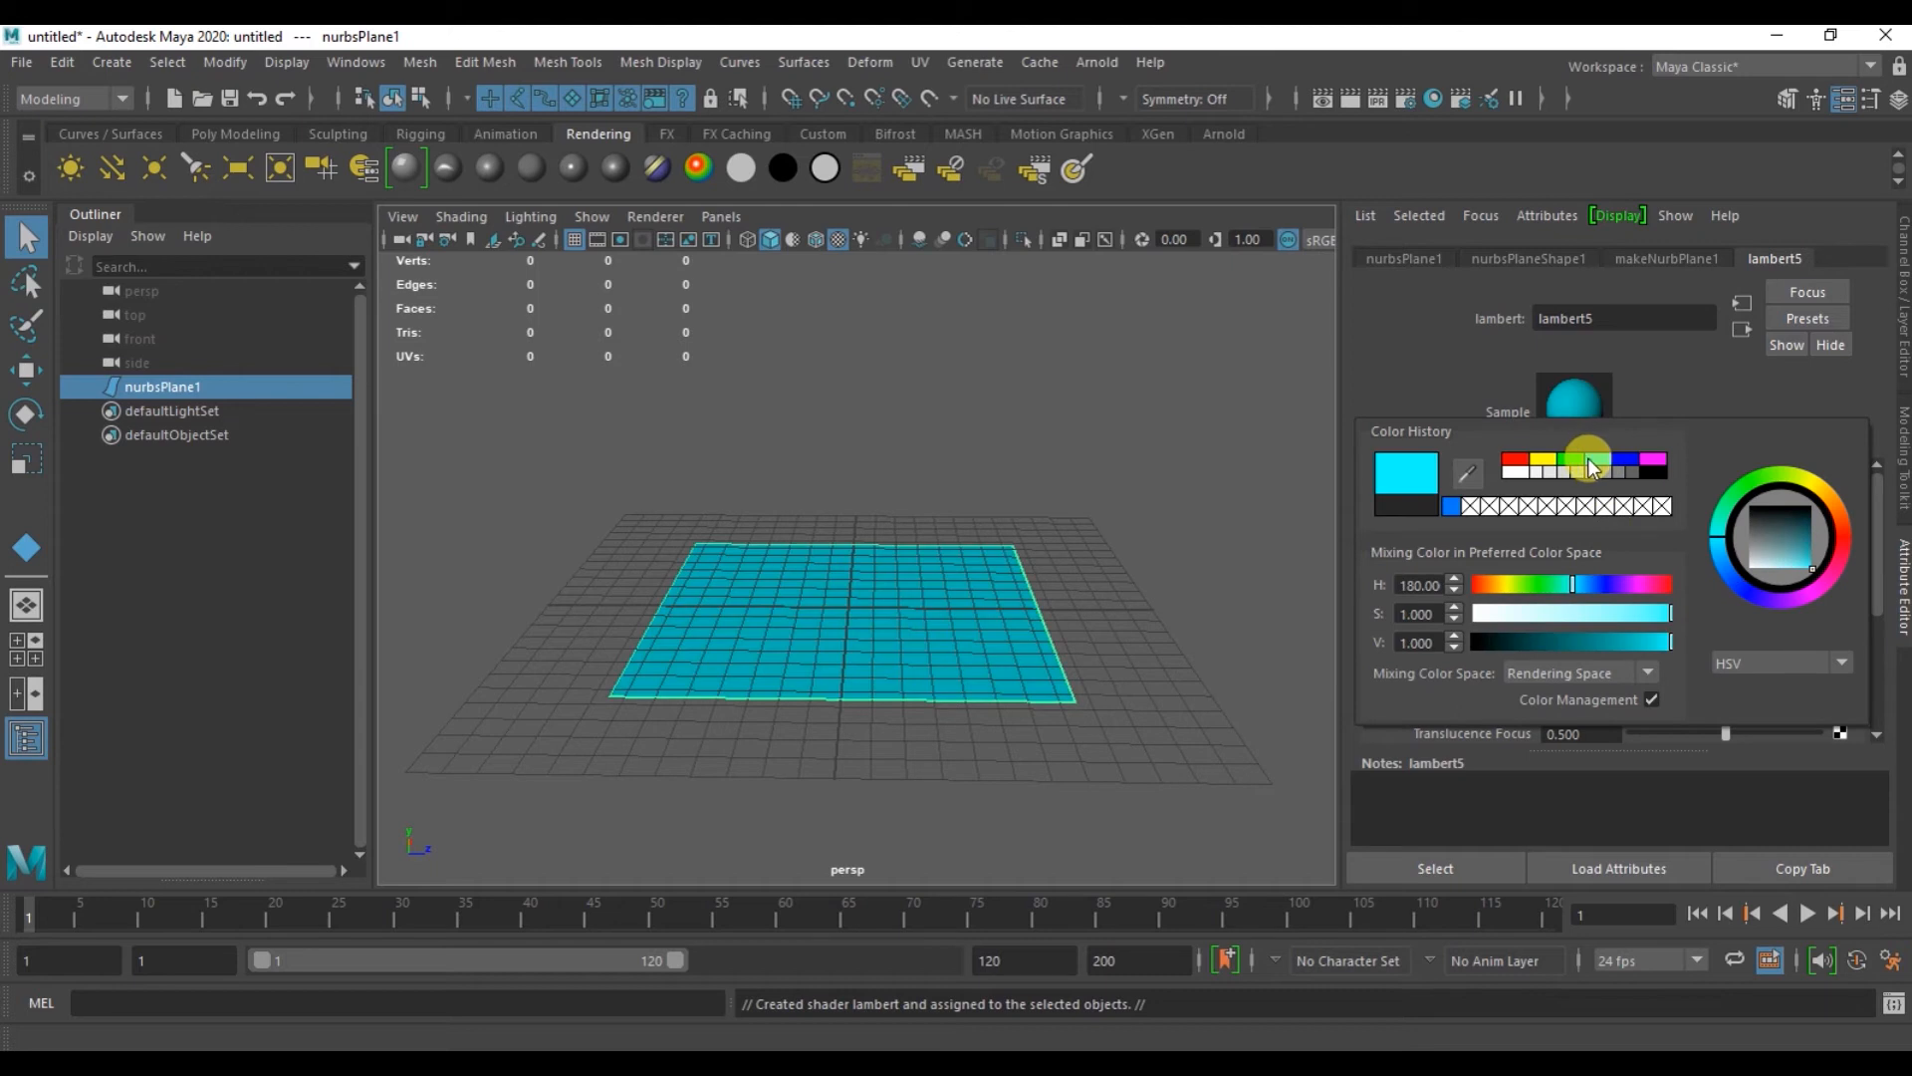
{"action": "left_click", "coordinate": [1580, 460]}
{"action": "left_click", "coordinate": [1544, 461]}
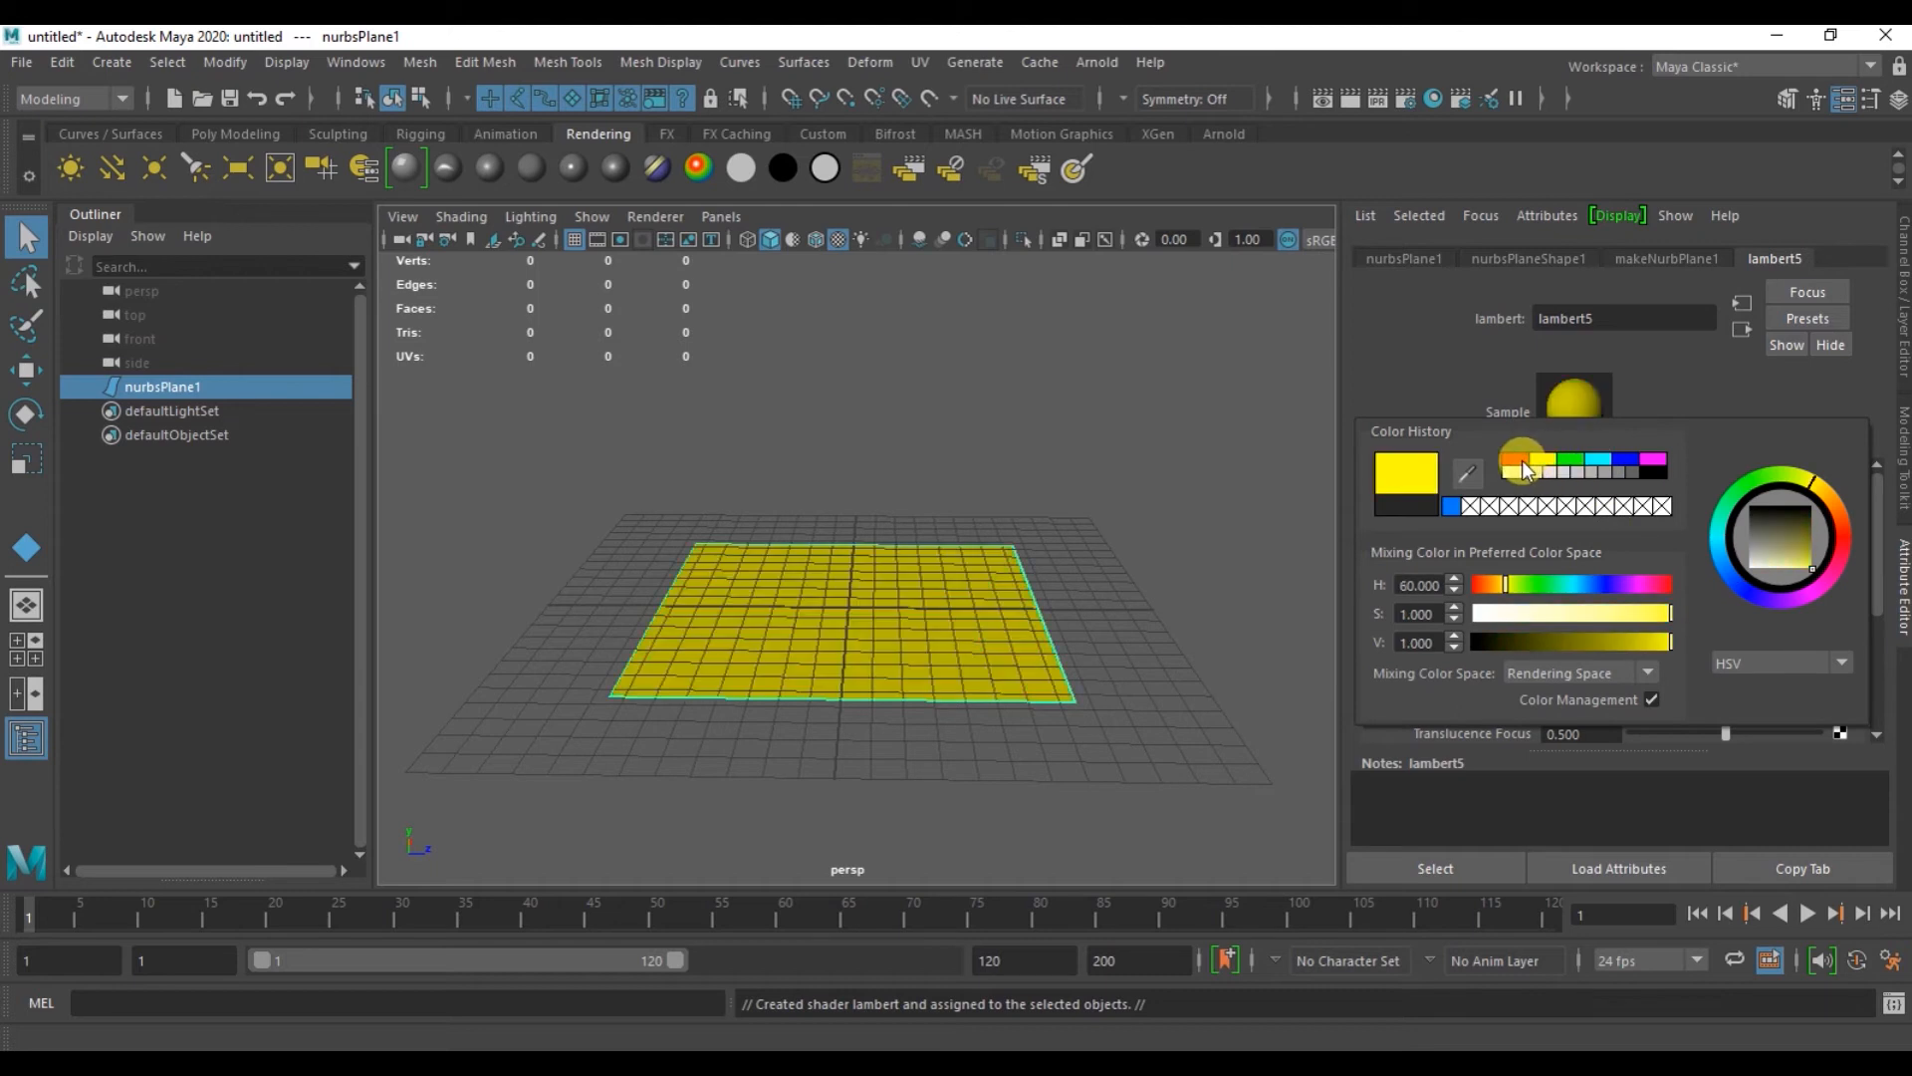
{"action": "left_click", "coordinate": [1515, 459]}
{"action": "left_click", "coordinate": [1450, 508]}
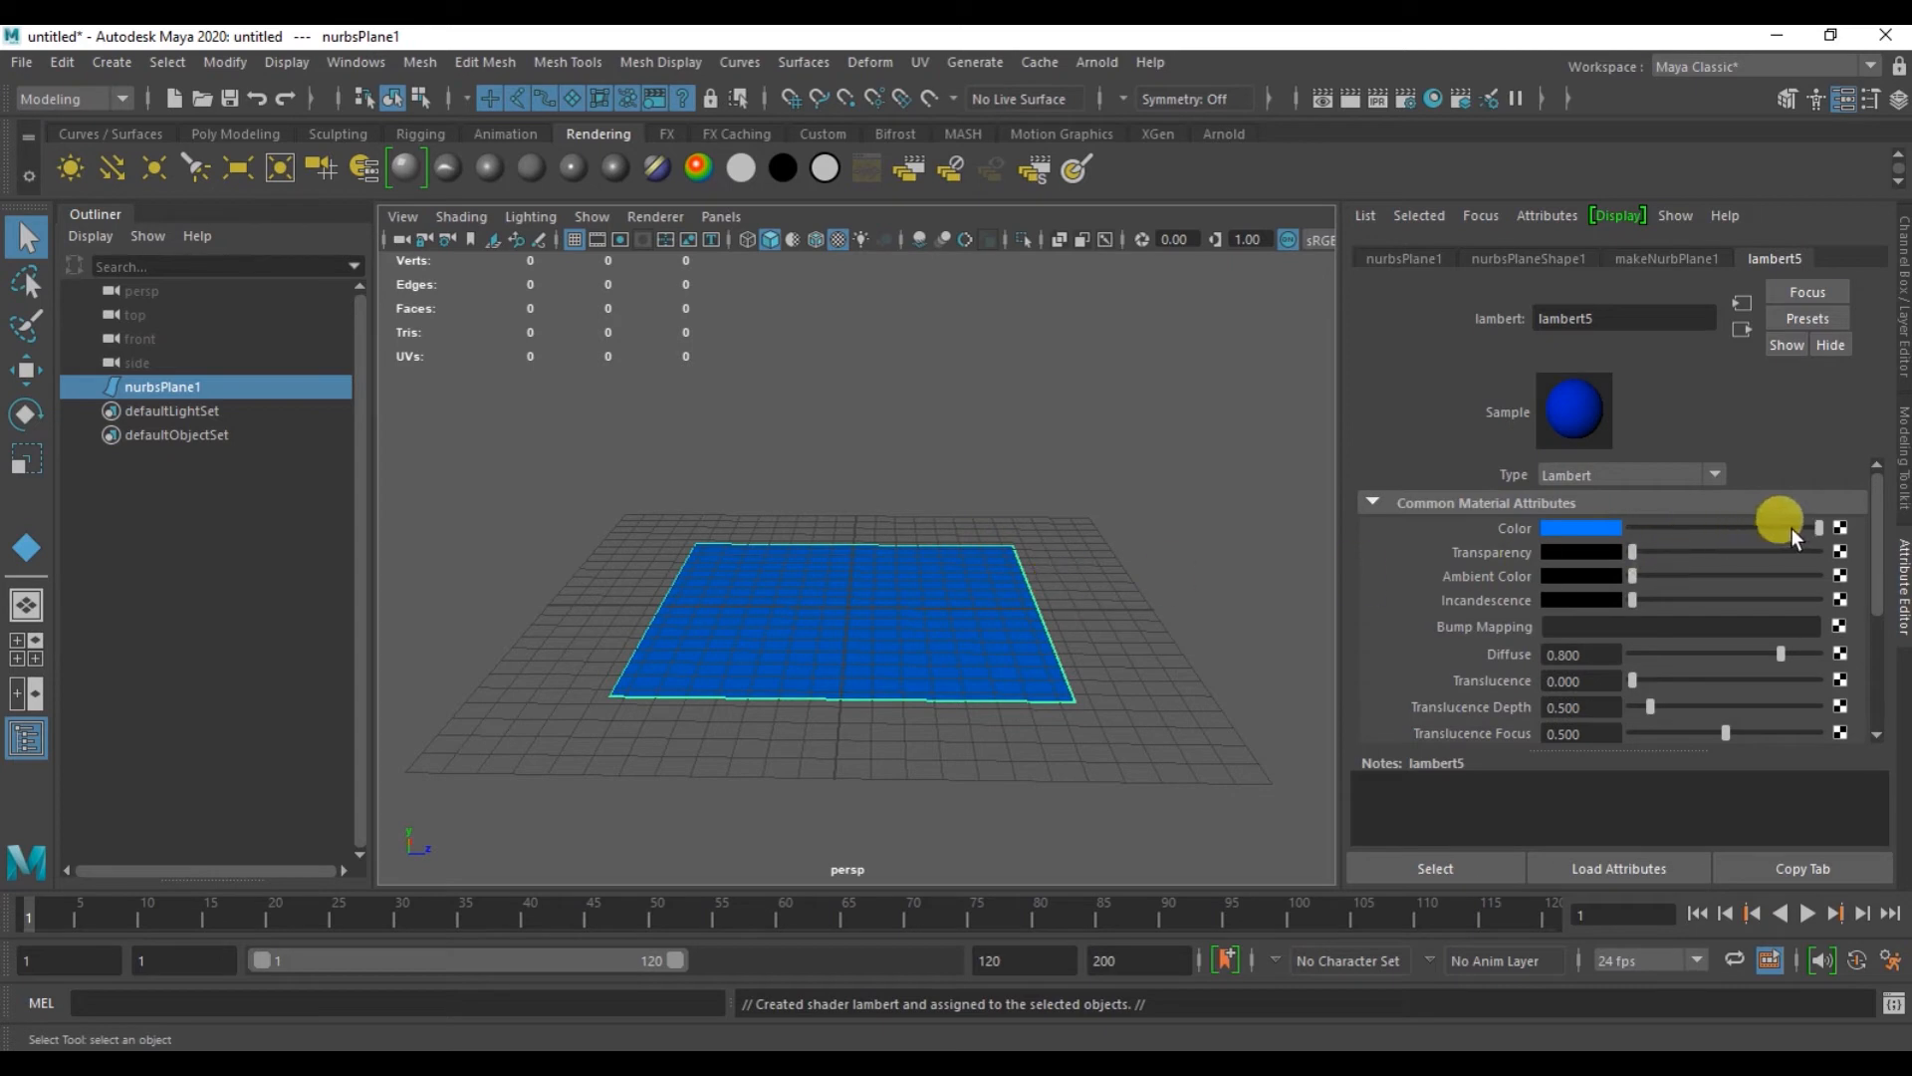
- Connect a File texture to the plane's Lambert colour and load Top.jpg from the sourceimages folder as its image
{"action": "left_click", "coordinate": [1843, 528]}
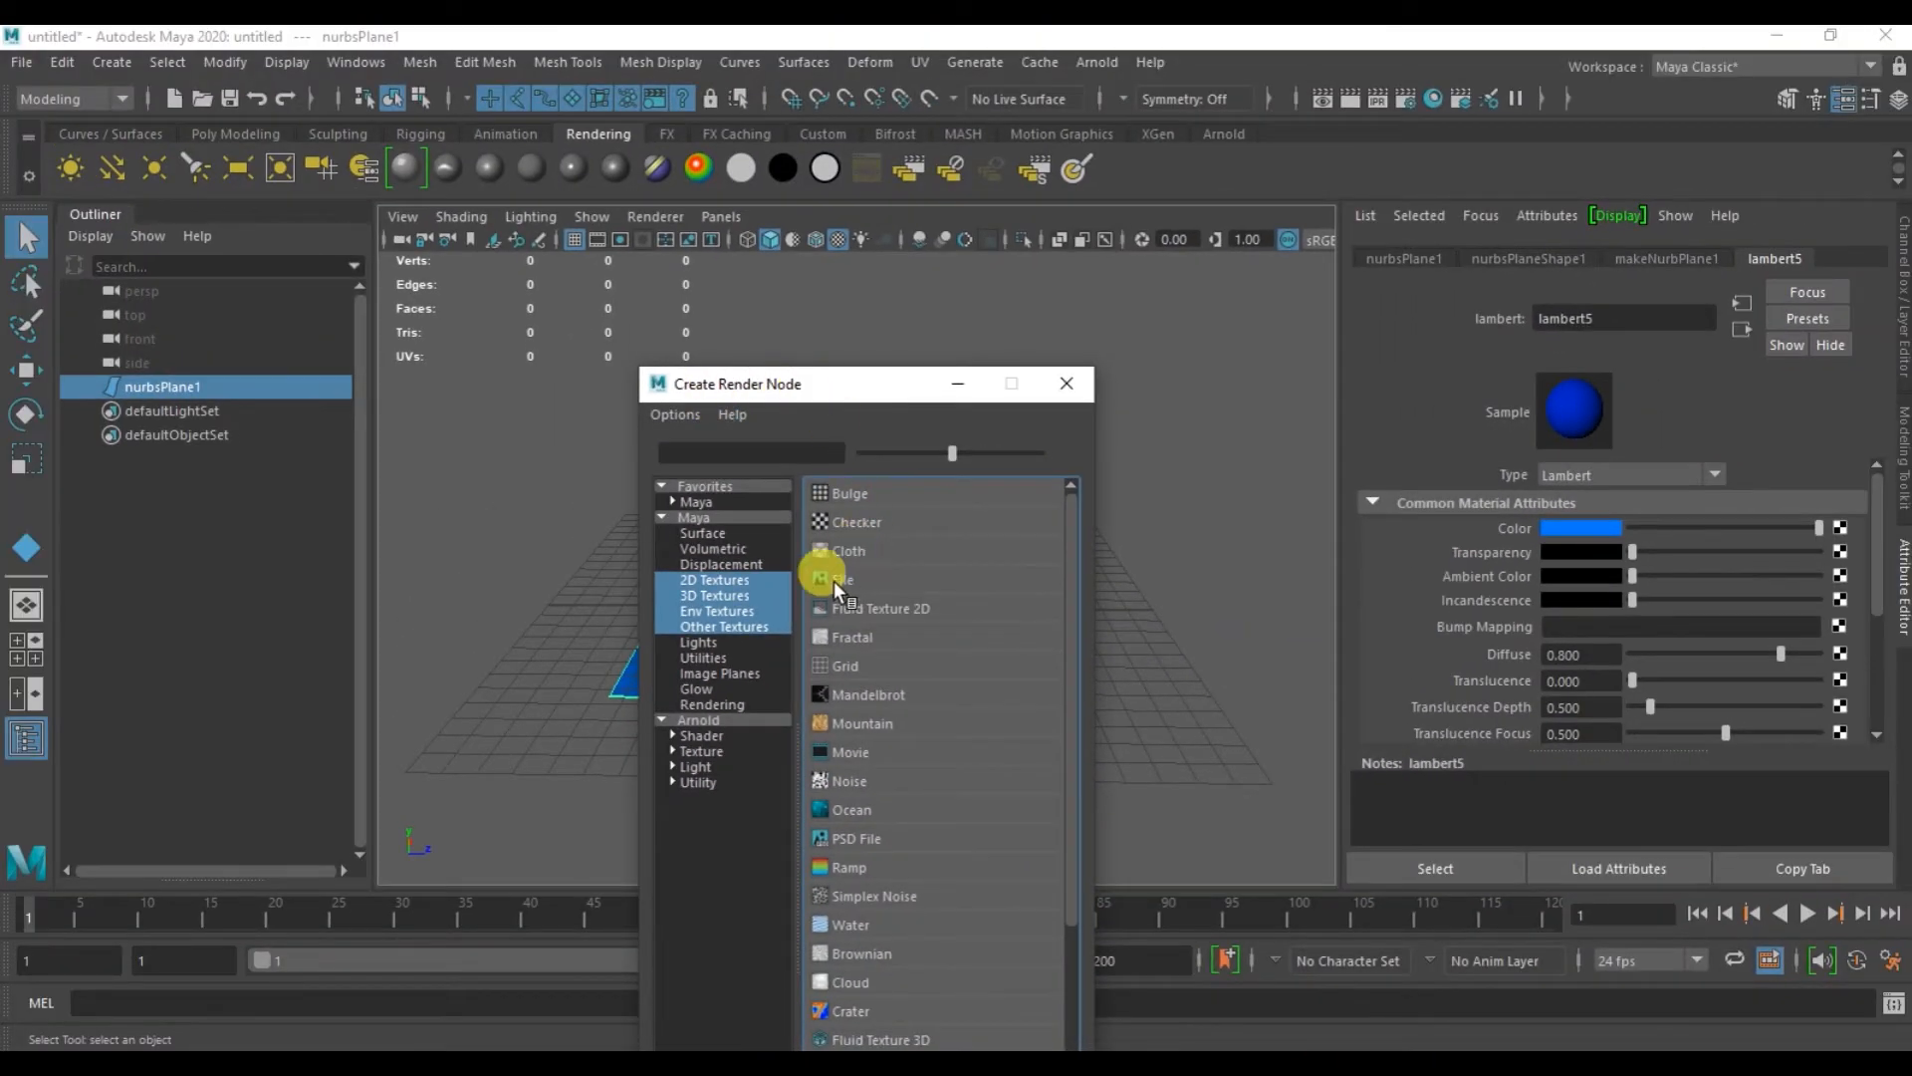
{"action": "left_click", "coordinate": [839, 581]}
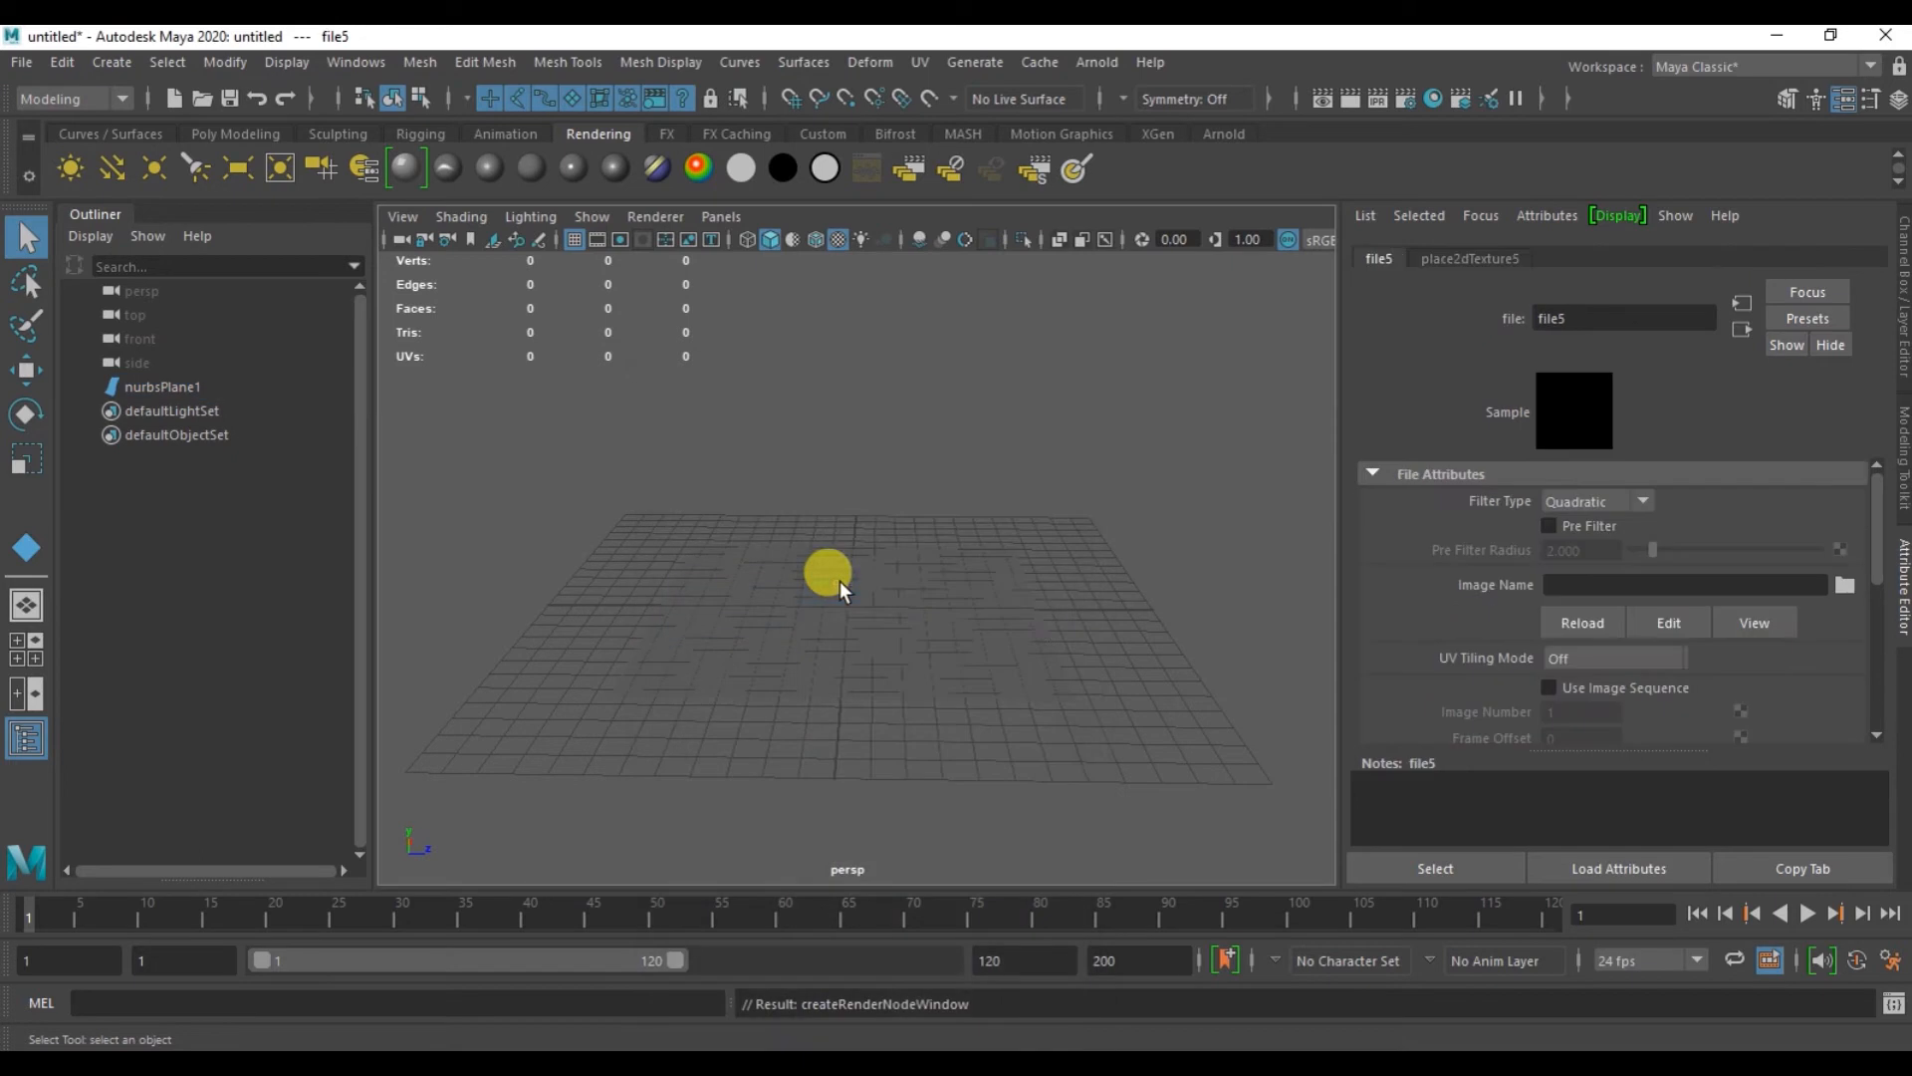
{"action": "left_click_drag", "start_coordinate": [934, 632], "coordinate": [838, 691], "text": "alt"}
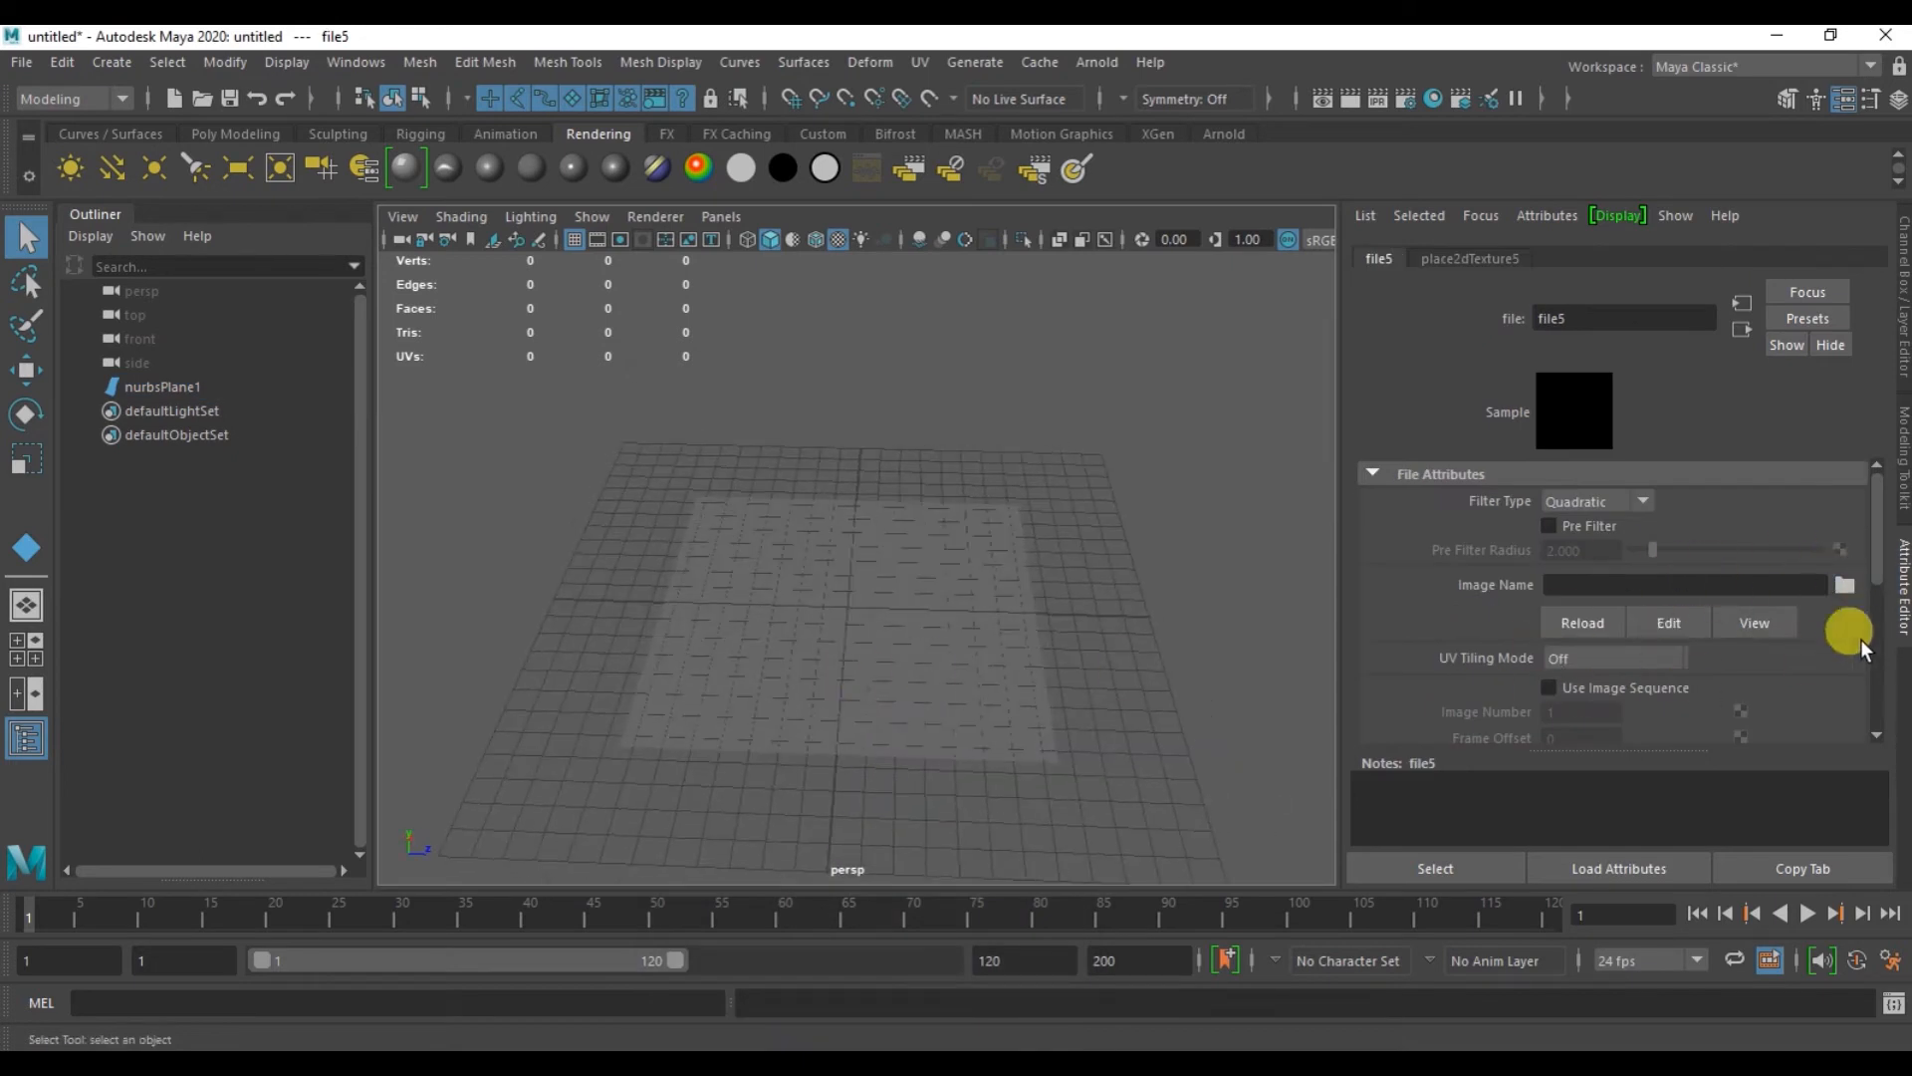
{"action": "left_click", "coordinate": [1844, 586]}
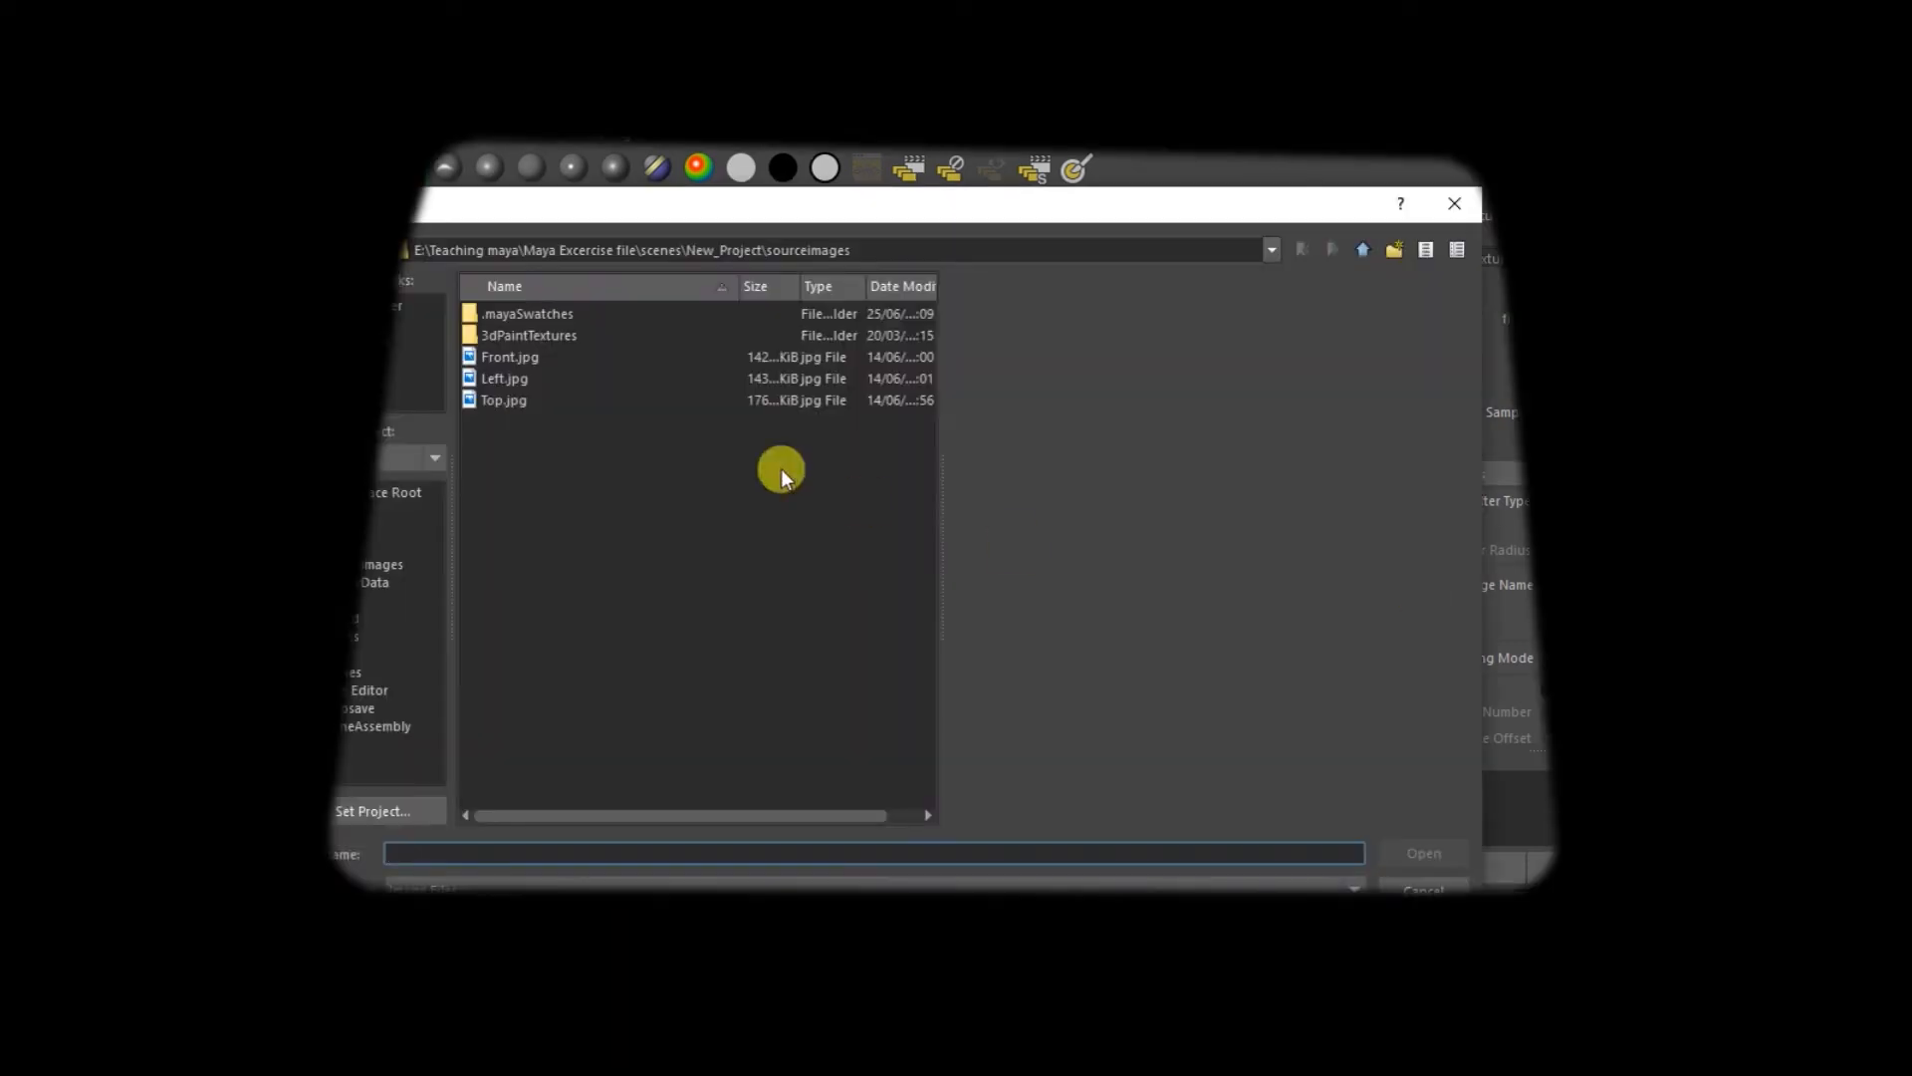
{"action": "left_click", "coordinate": [504, 400]}
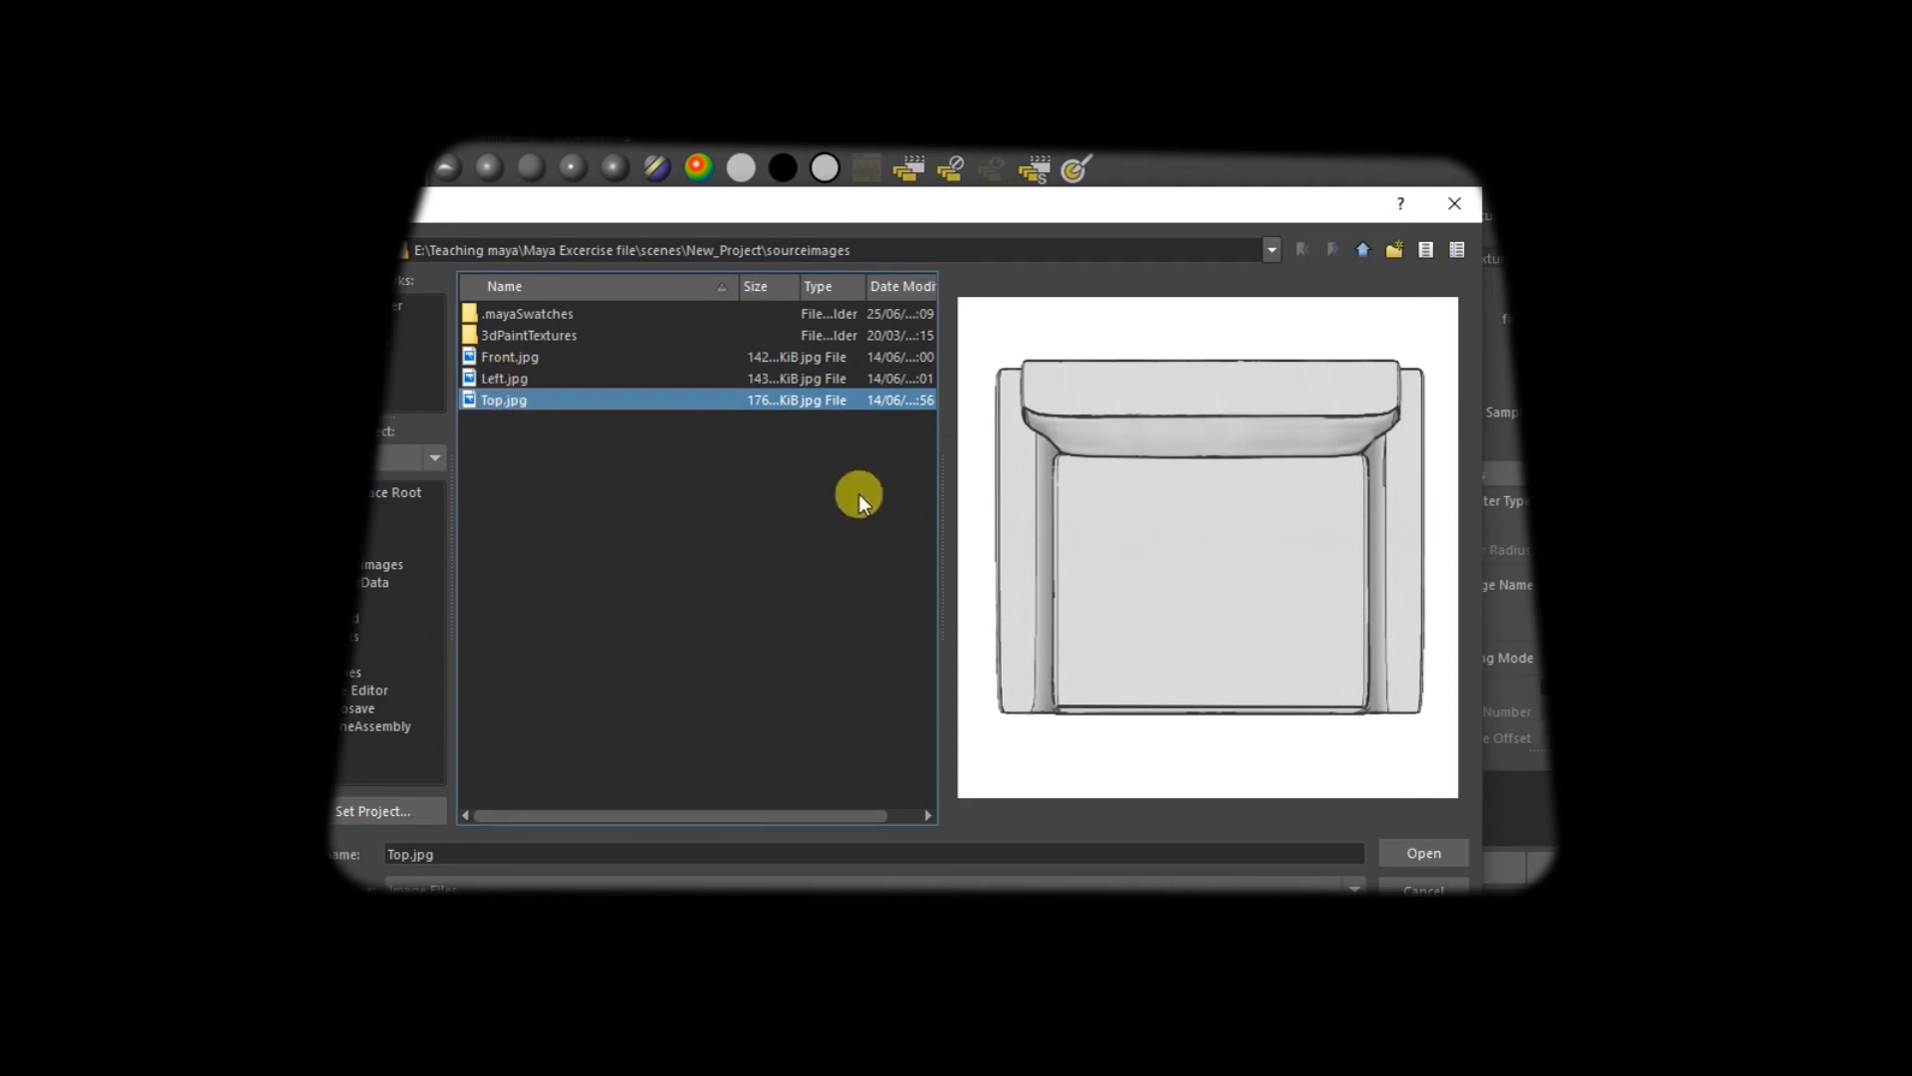
{"action": "double_click", "coordinate": [674, 397]}
- Select the textured NURBS plane with the Move tool active and view its image from an angle
{"action": "mouse_move", "coordinate": [855, 634]}
{"action": "left_mouse_down", "text": "alt"}
{"action": "mouse_move", "coordinate": [900, 619]}
{"action": "mouse_move", "coordinate": [876, 611]}
{"action": "left_mouse_up", "text": "alt"}
{"action": "key", "text": "w"}
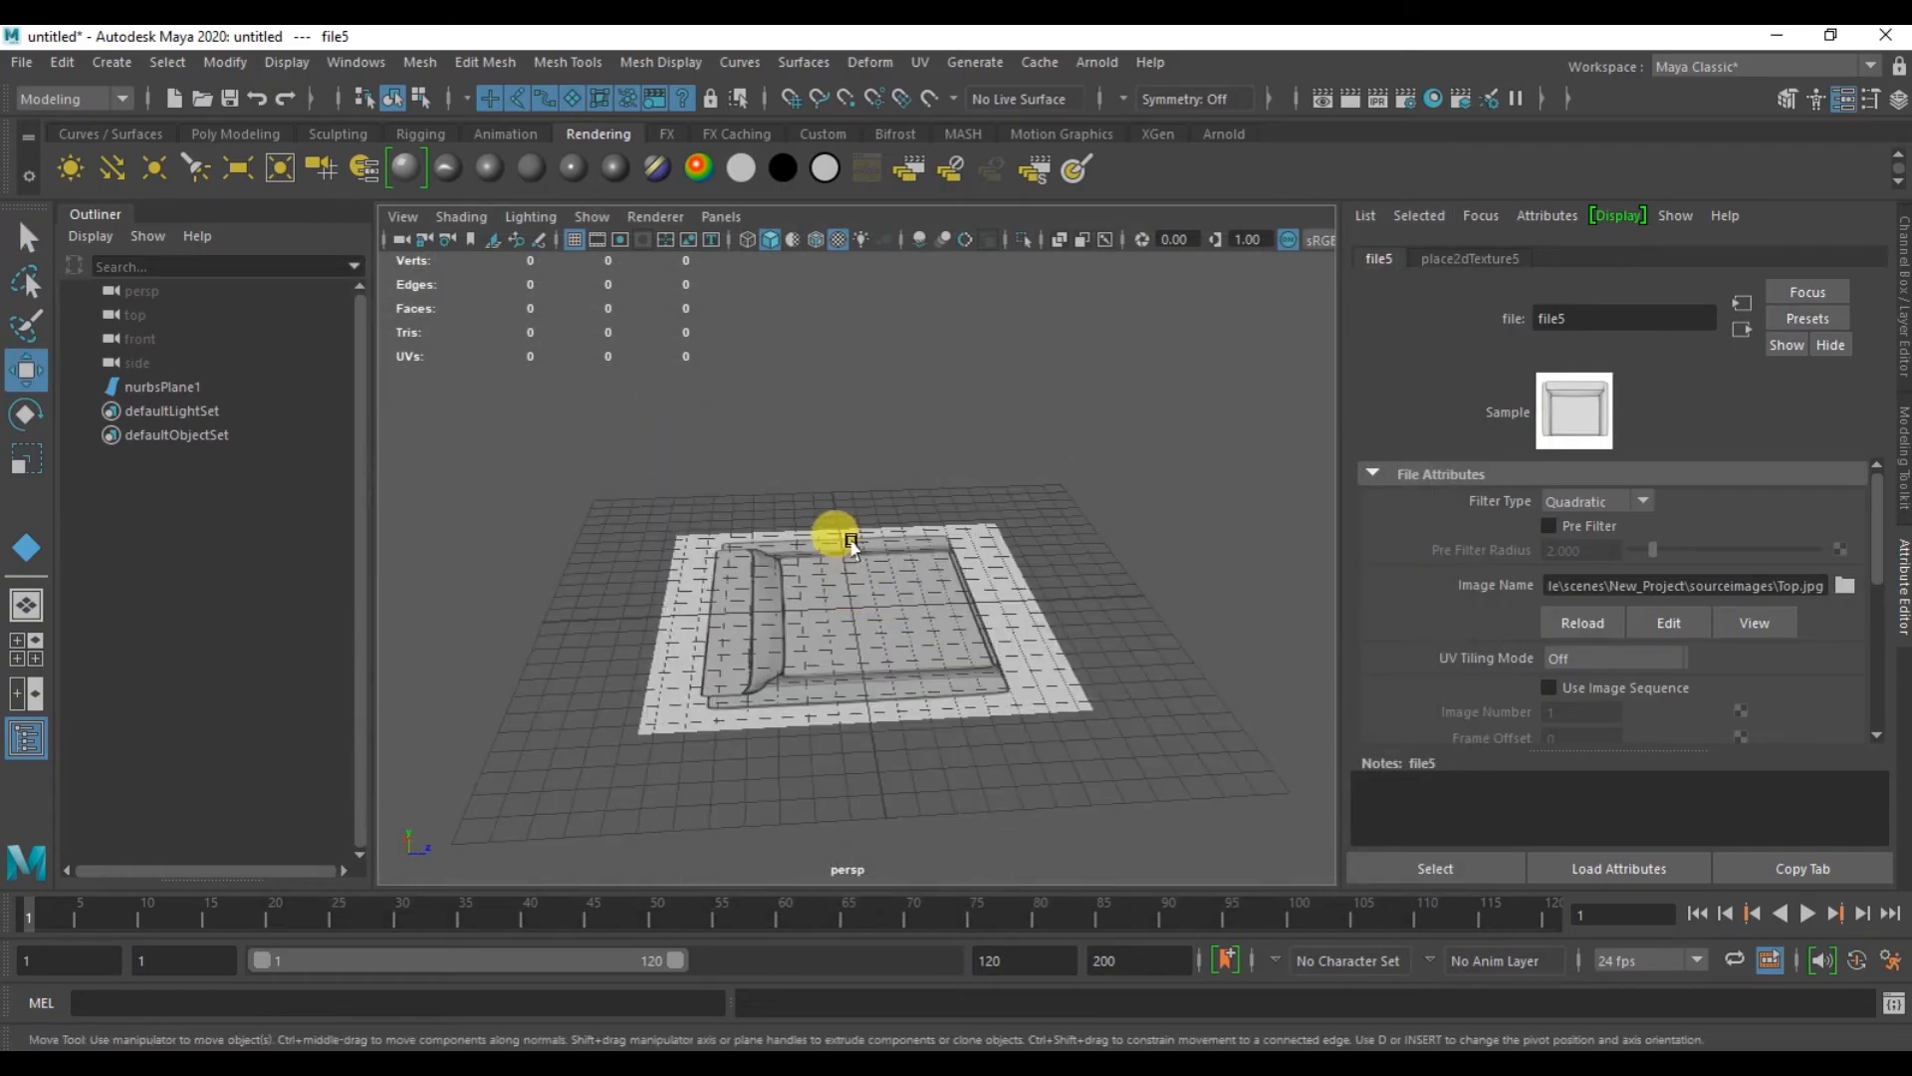
{"action": "left_click", "coordinate": [863, 629]}
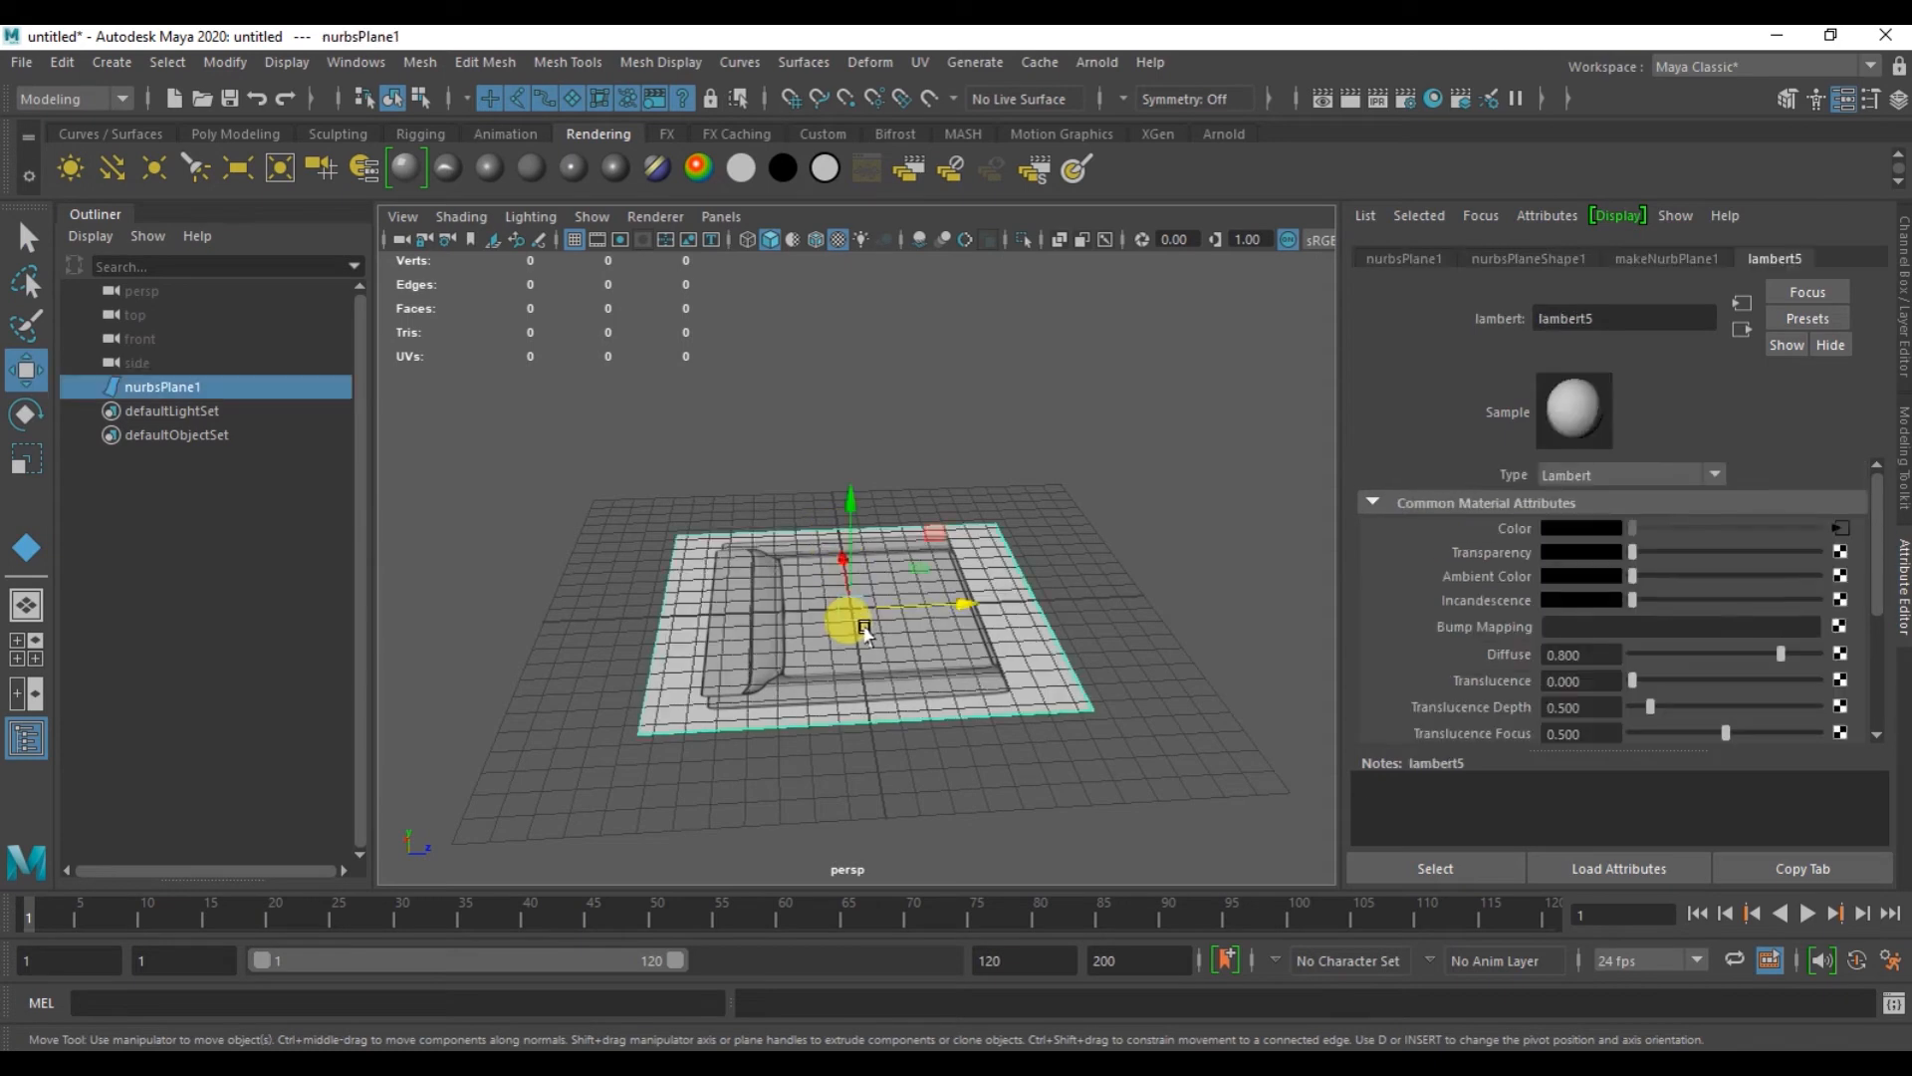
{"action": "mouse_move", "coordinate": [865, 629]}
{"action": "left_mouse_down"}
{"action": "mouse_move", "coordinate": [842, 483]}
{"action": "mouse_move", "coordinate": [834, 593]}
{"action": "mouse_move", "coordinate": [749, 570]}
{"action": "mouse_move", "coordinate": [1024, 567]}
{"action": "left_mouse_up"}
{"action": "left_click", "coordinate": [876, 504]}
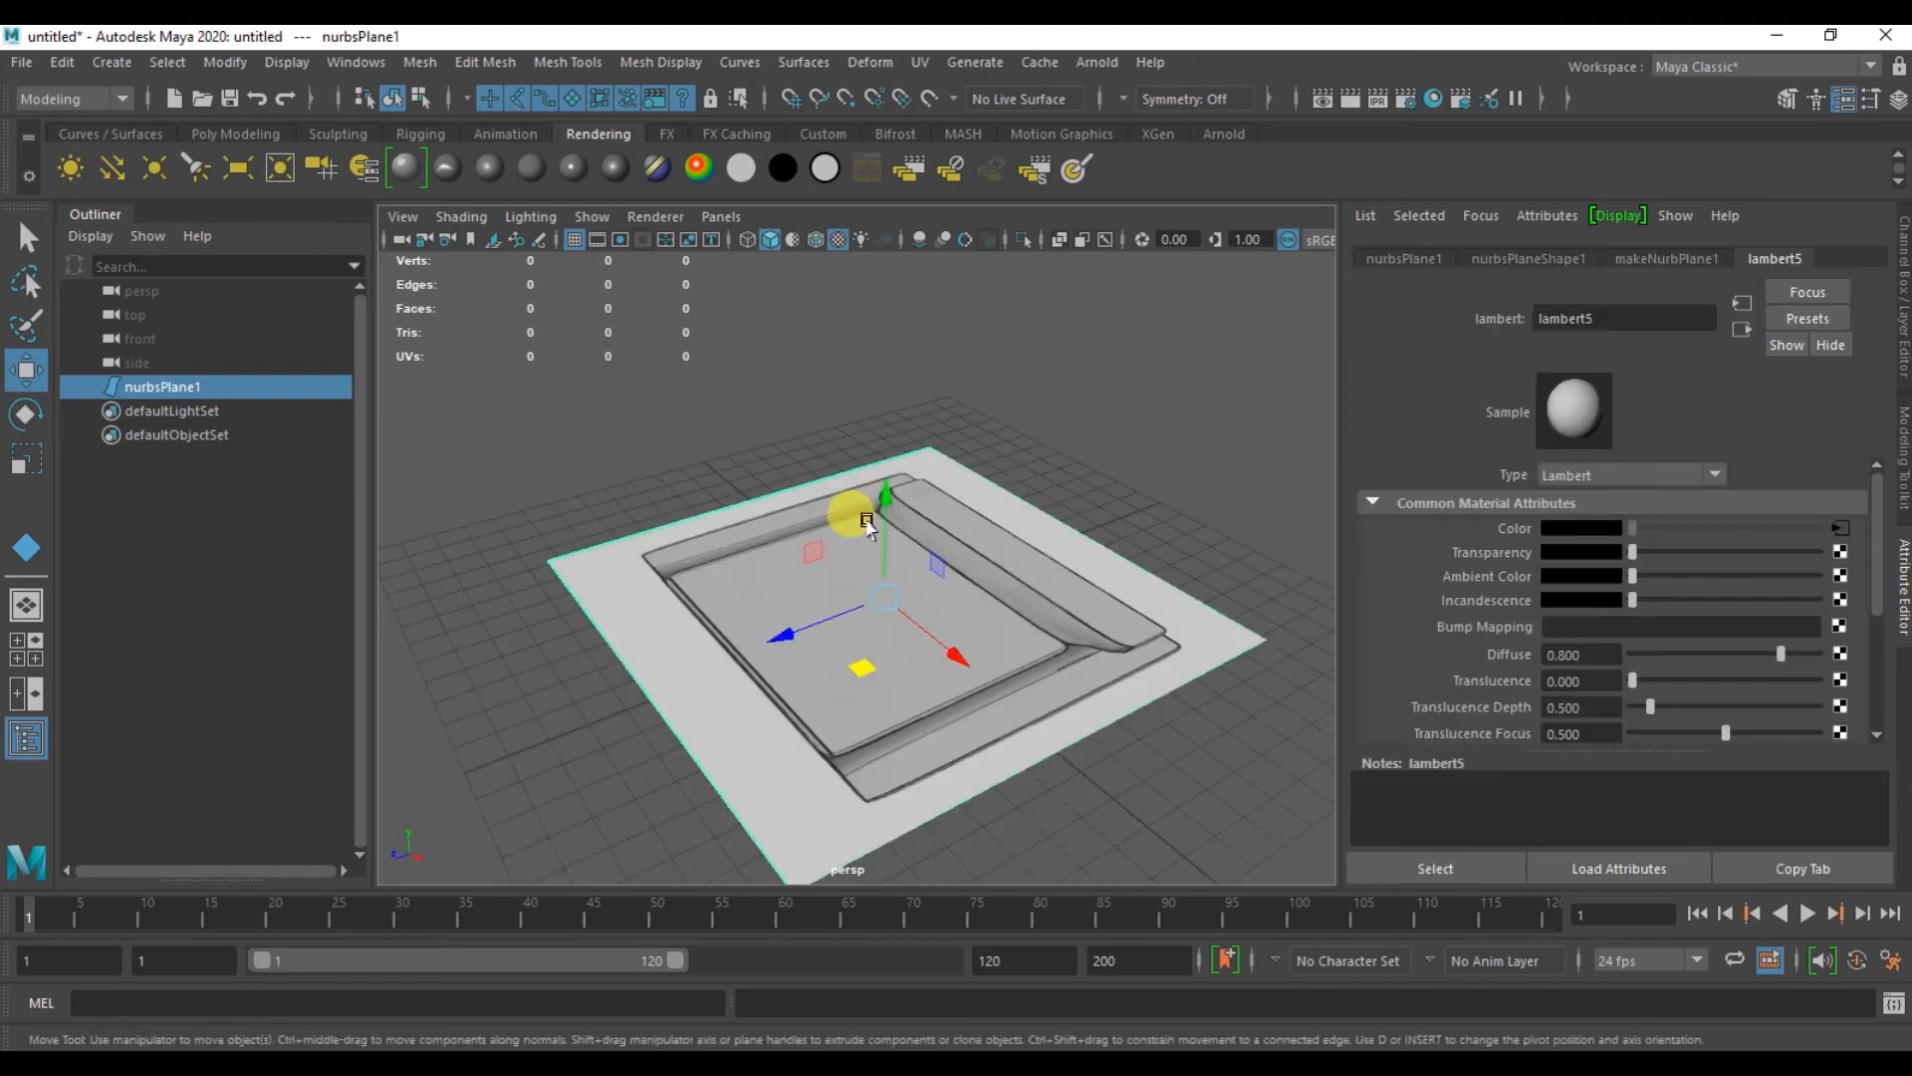
- Switch hardware texturing off in the viewport and back on
{"action": "left_click", "coordinate": [460, 218]}
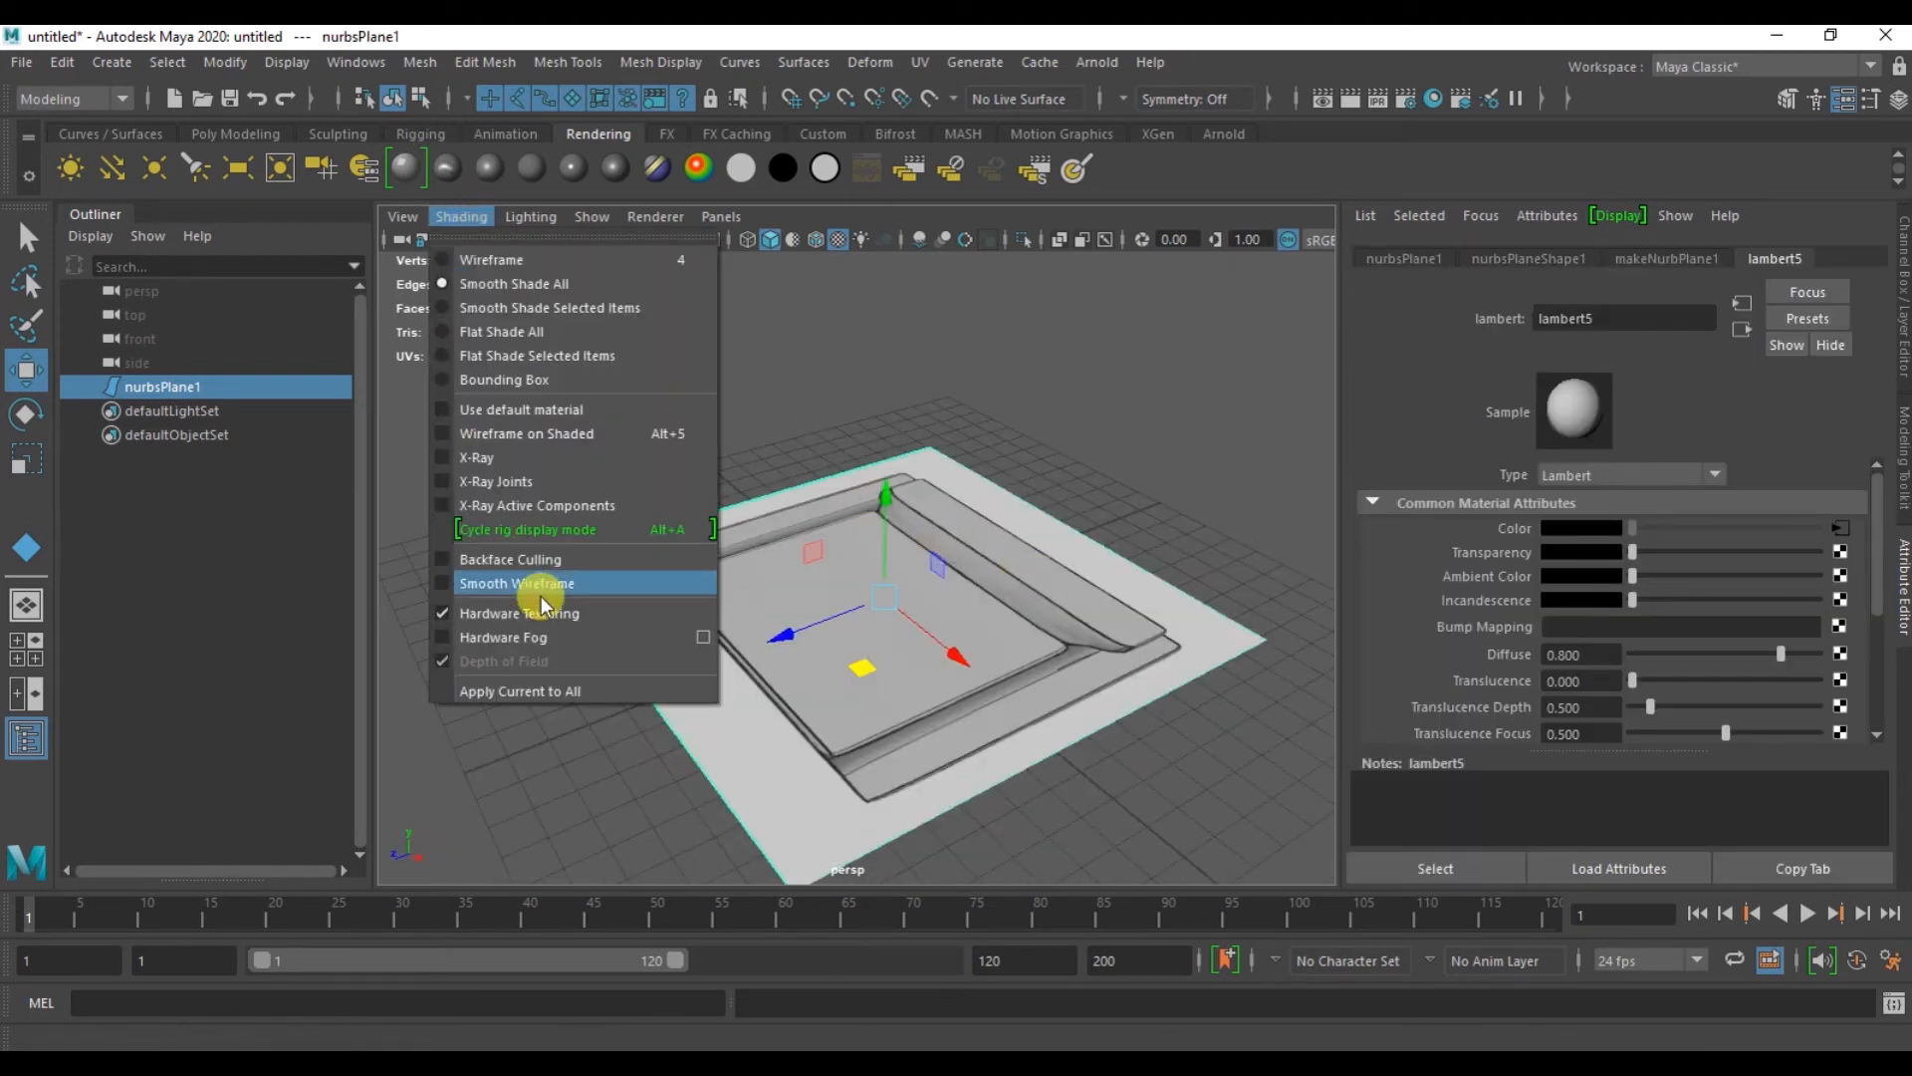
{"action": "left_click", "coordinate": [501, 615]}
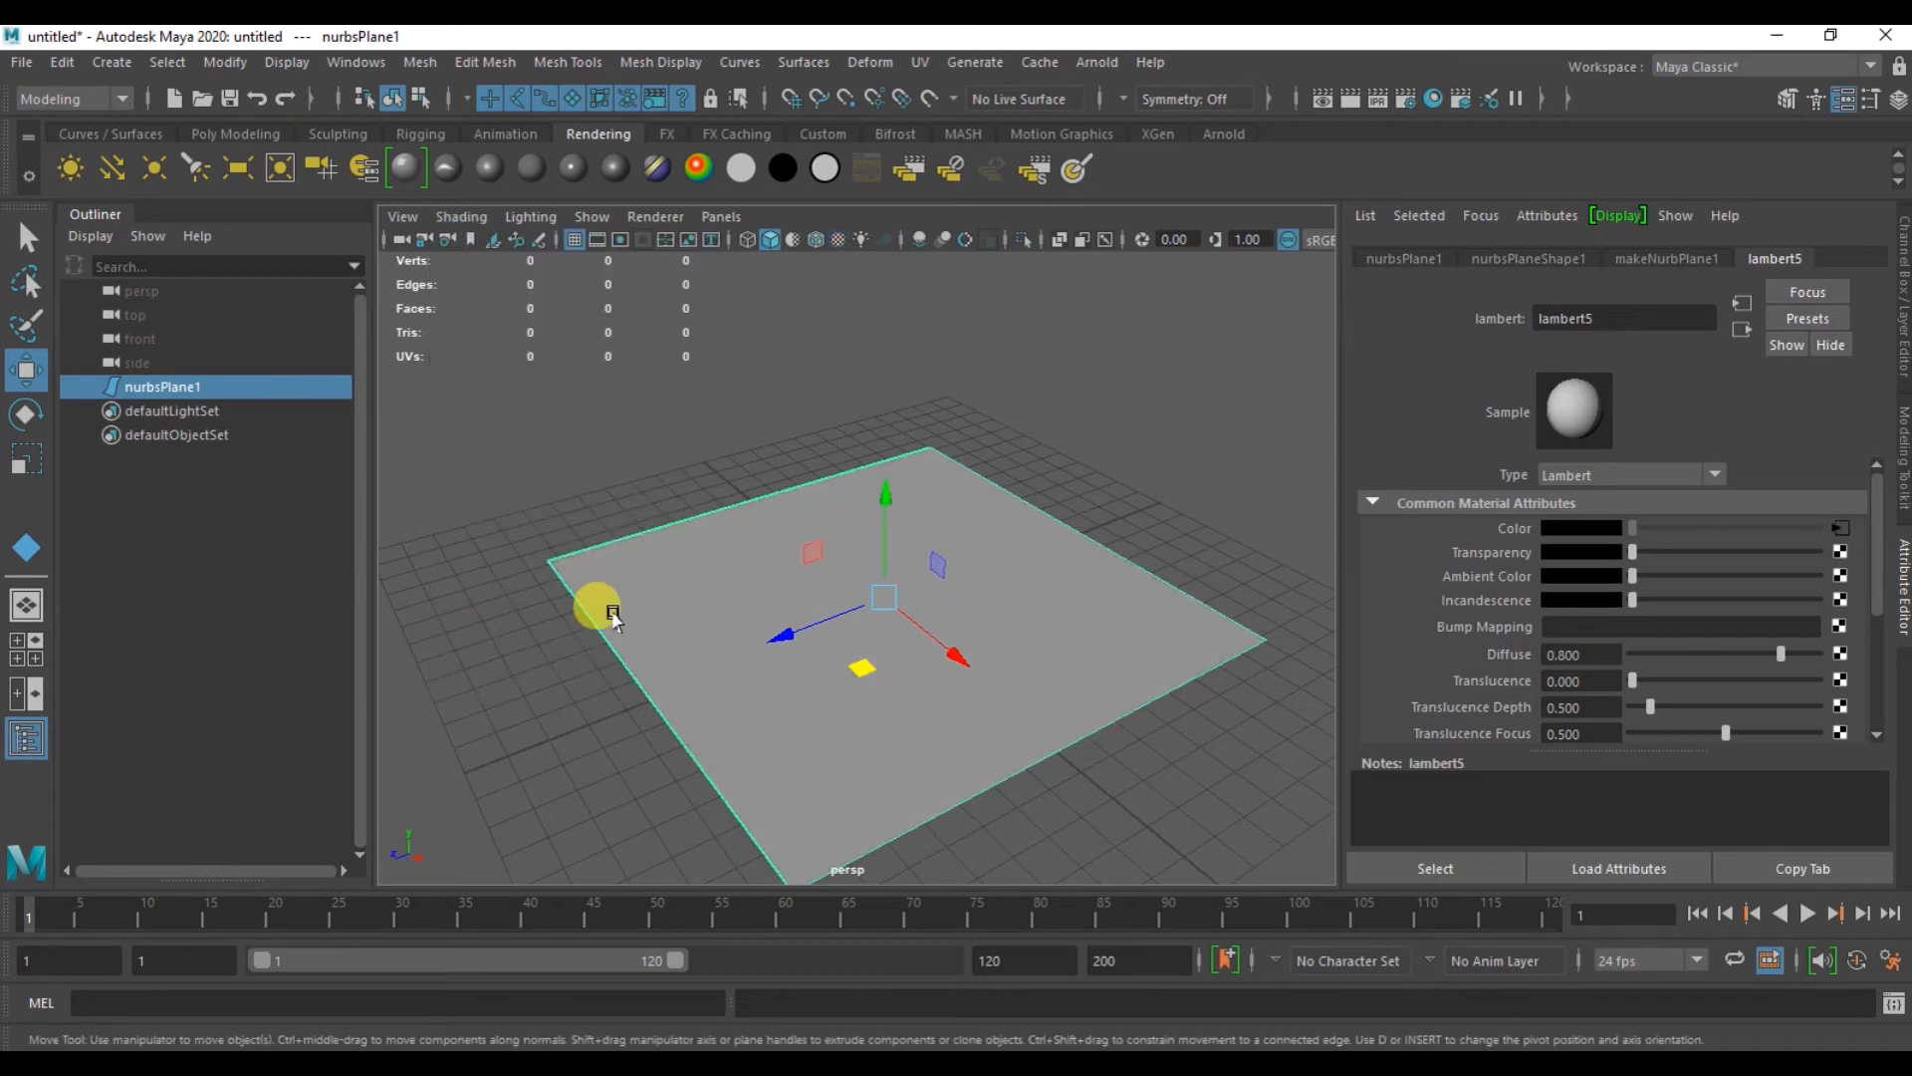
{"action": "left_click", "coordinate": [460, 217]}
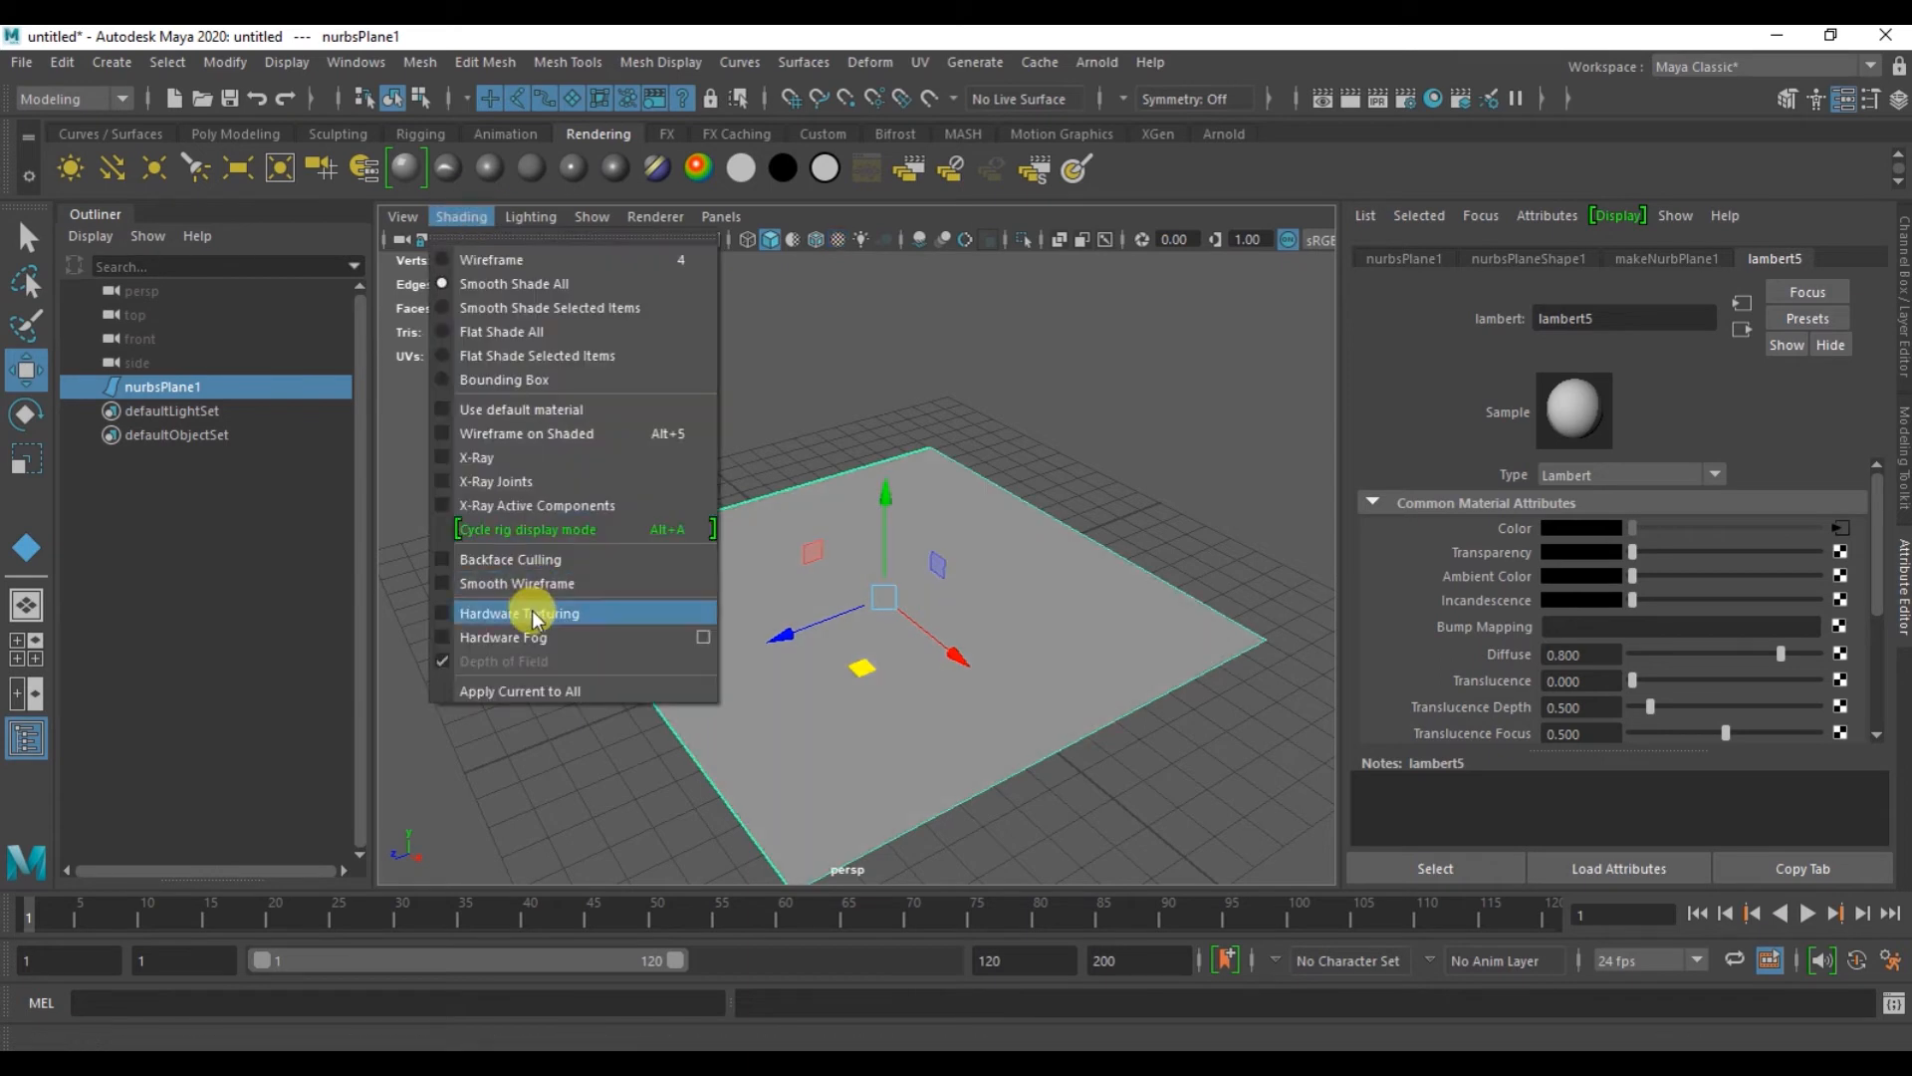
{"action": "left_click", "coordinate": [534, 612]}
- Duplicate the textured plane and stand the copy upright by setting its Rotate X to 90
{"action": "mouse_move", "coordinate": [794, 584]}
{"action": "left_mouse_down", "text": "alt"}
{"action": "mouse_move", "coordinate": [913, 612]}
{"action": "mouse_move", "coordinate": [897, 584]}
{"action": "mouse_move", "coordinate": [973, 546]}
{"action": "left_mouse_up", "text": "alt"}
{"action": "right_click_drag", "start_coordinate": [973, 547], "coordinate": [963, 606], "text": "alt"}
{"action": "left_click_drag", "start_coordinate": [993, 627], "coordinate": [1014, 614], "text": "alt"}
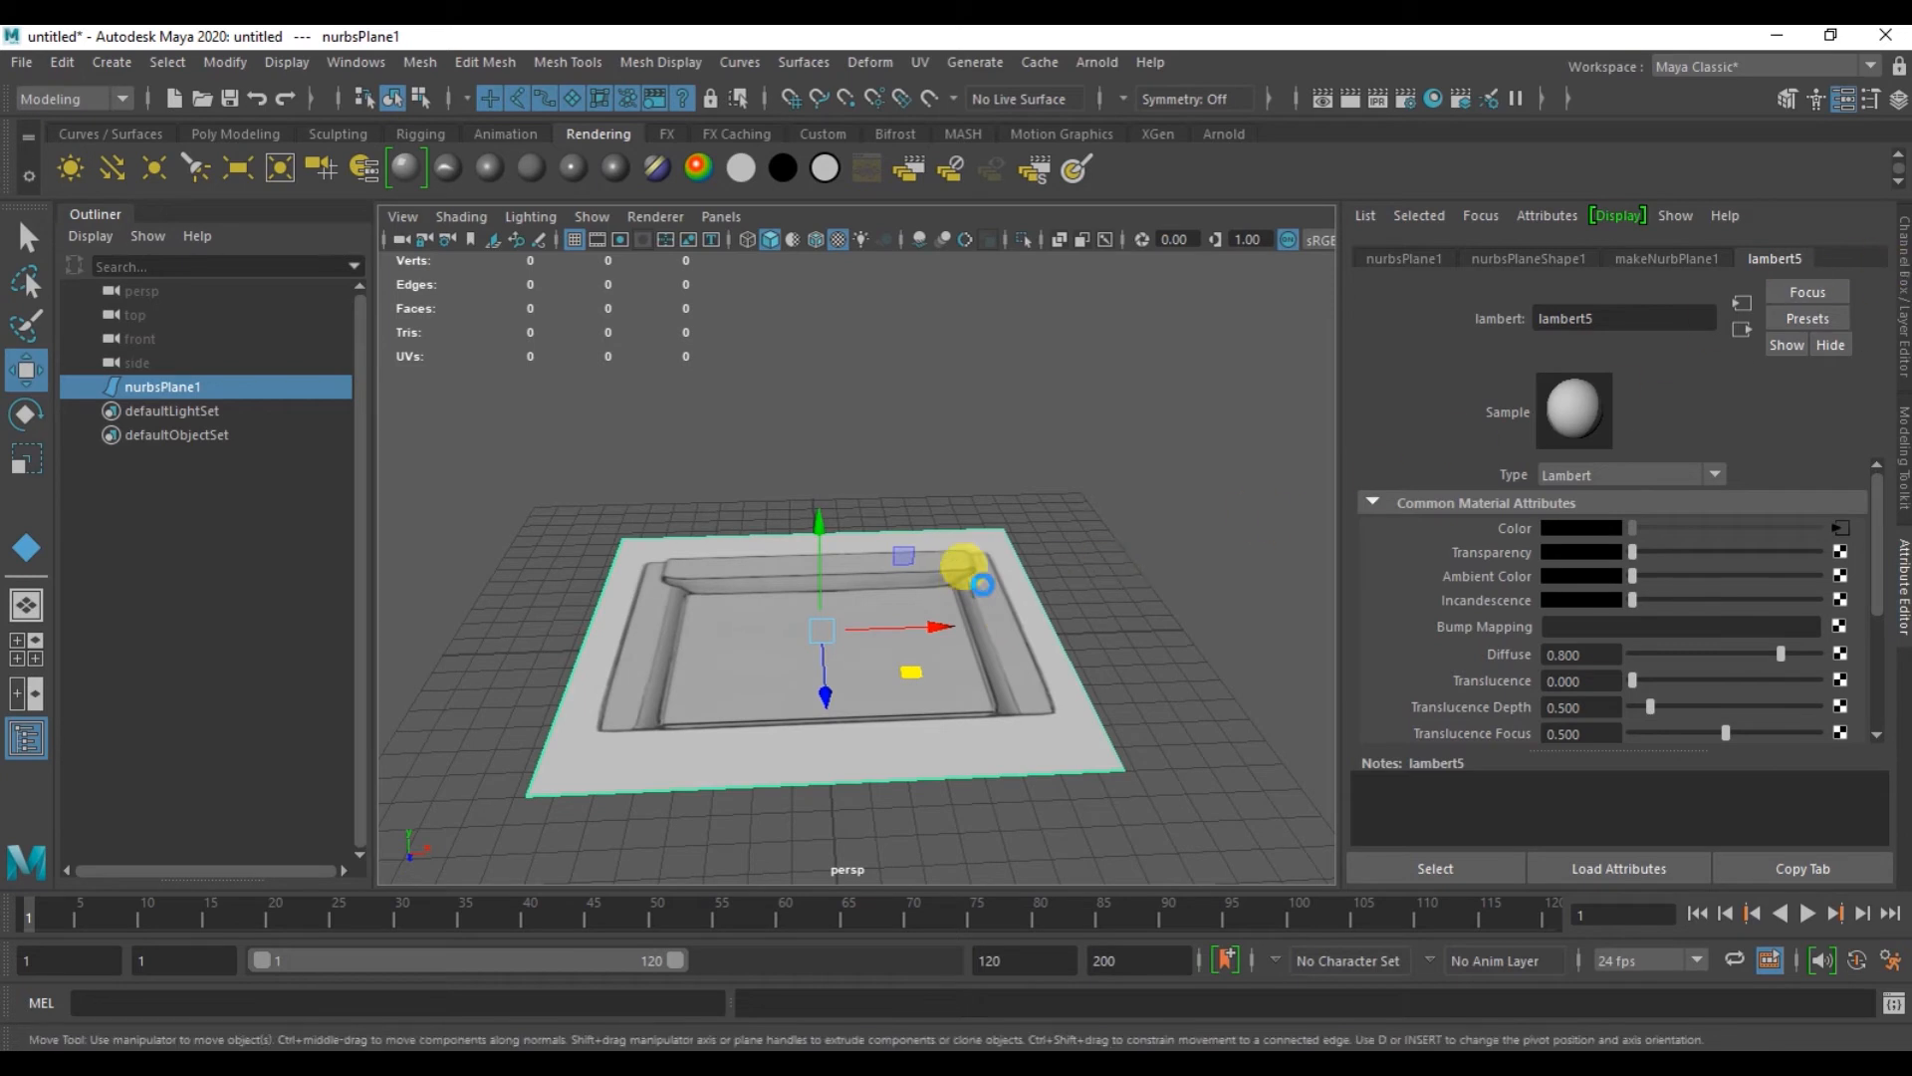
{"action": "key", "text": "ctrl+d"}
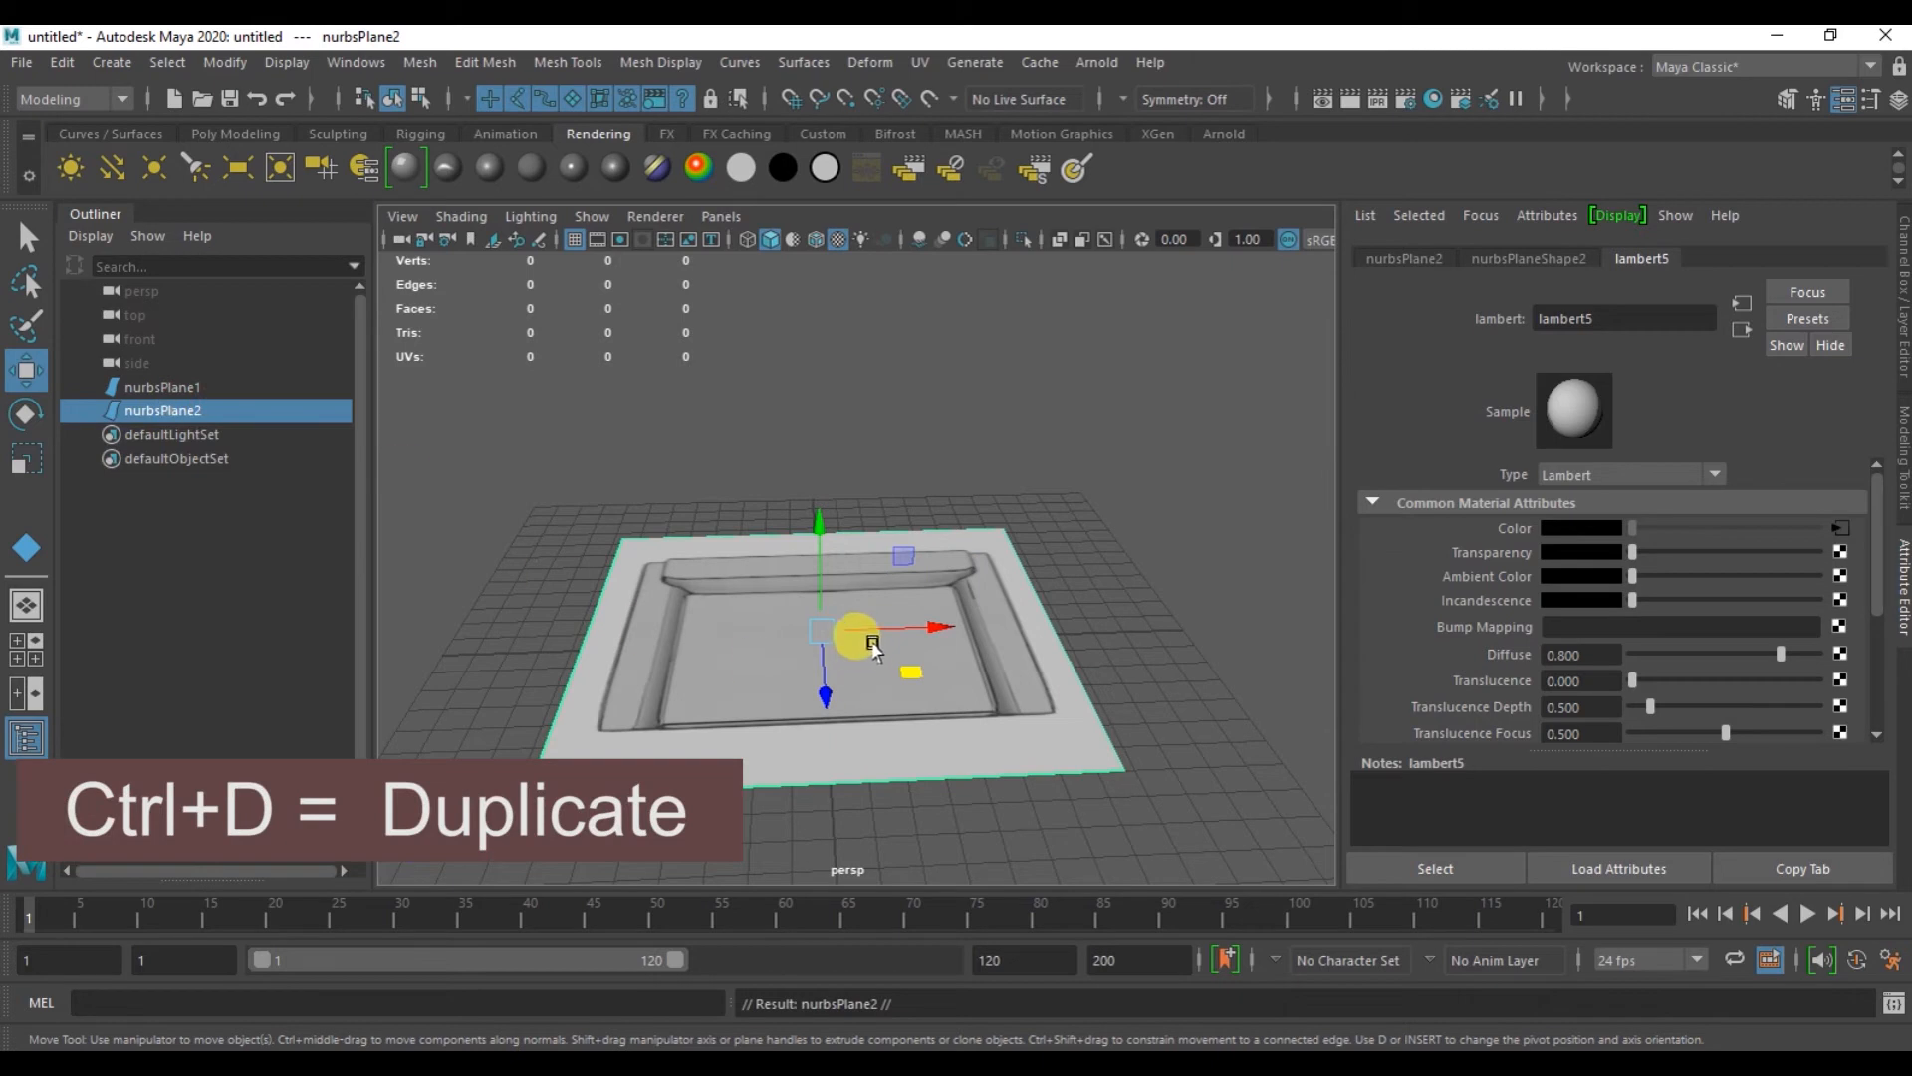
{"action": "left_click", "coordinate": [1903, 288]}
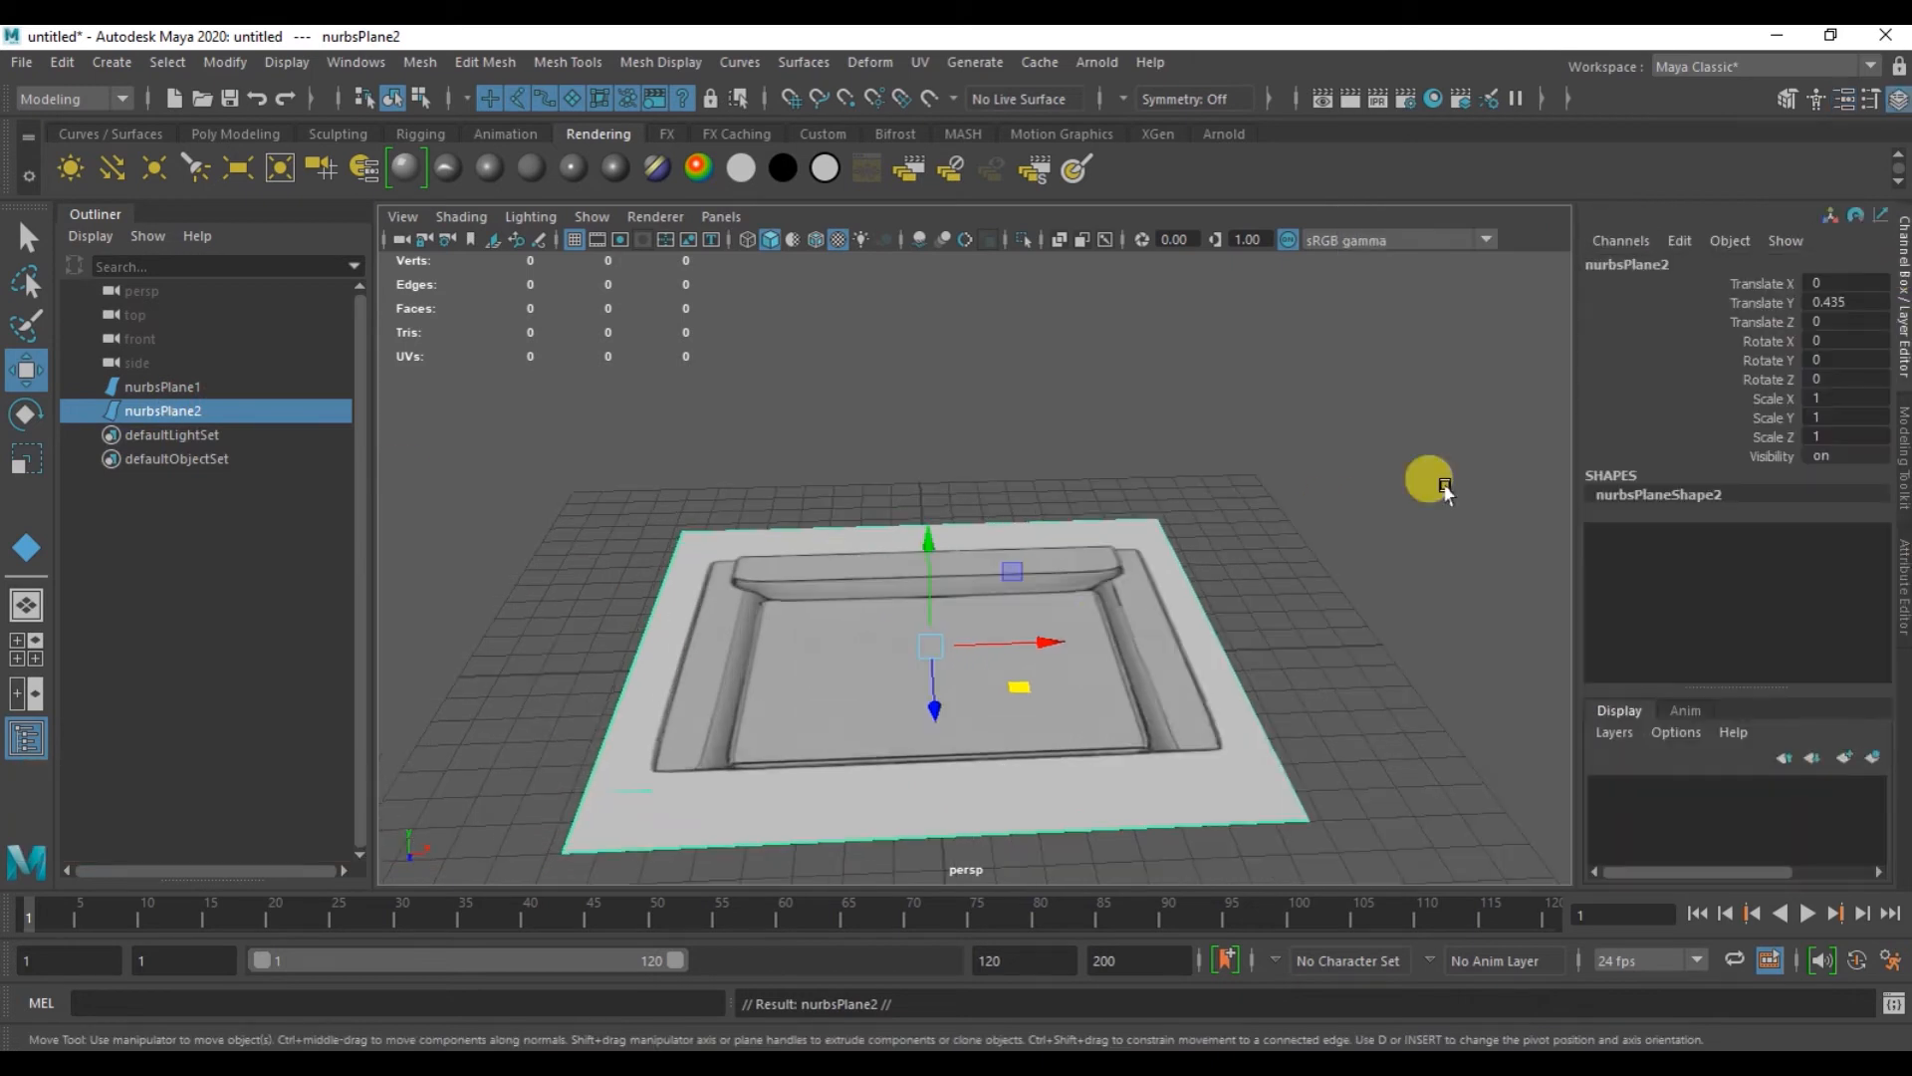
{"action": "mouse_move", "coordinate": [1092, 649]}
{"action": "left_mouse_down", "text": "alt"}
{"action": "mouse_move", "coordinate": [989, 654]}
{"action": "mouse_move", "coordinate": [1069, 653]}
{"action": "left_mouse_up", "text": "alt"}
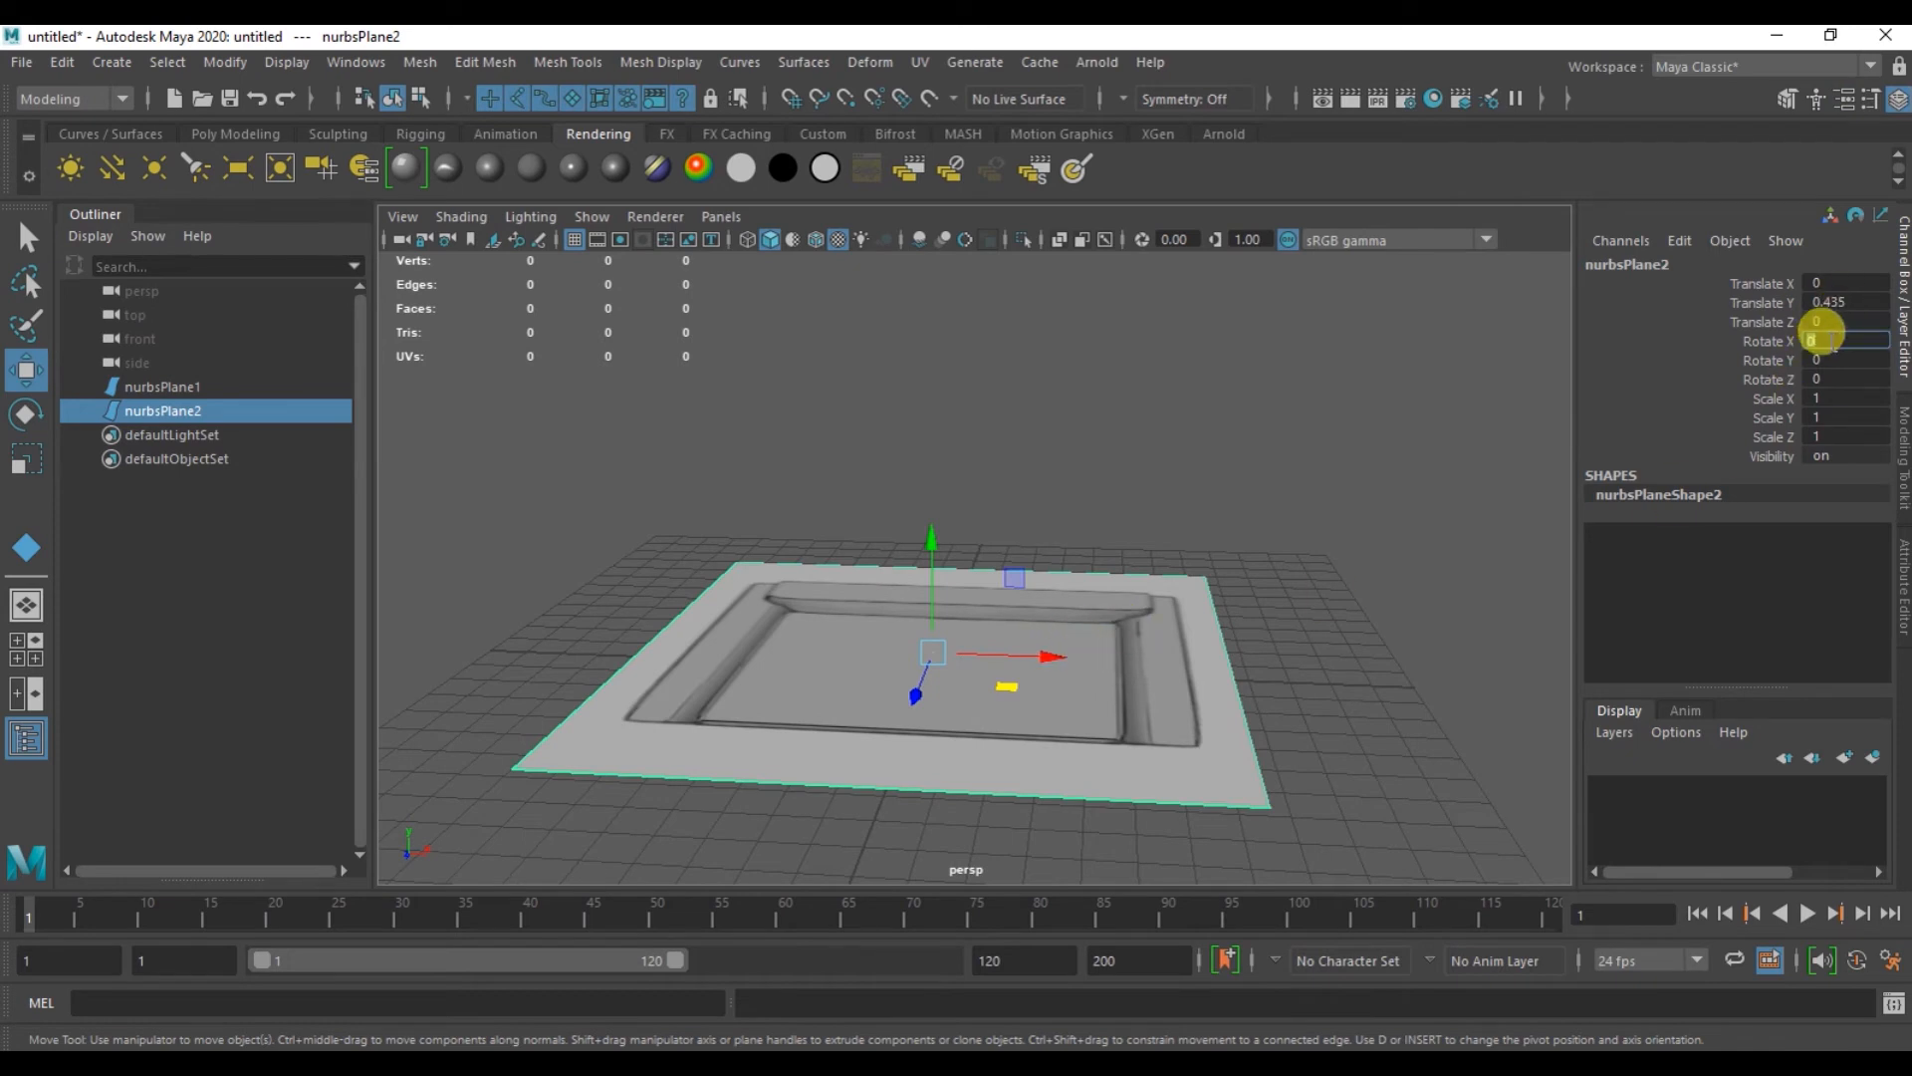
{"action": "key", "text": "Return"}
{"action": "left_click_drag", "start_coordinate": [1096, 528], "coordinate": [1000, 517], "text": "alt"}
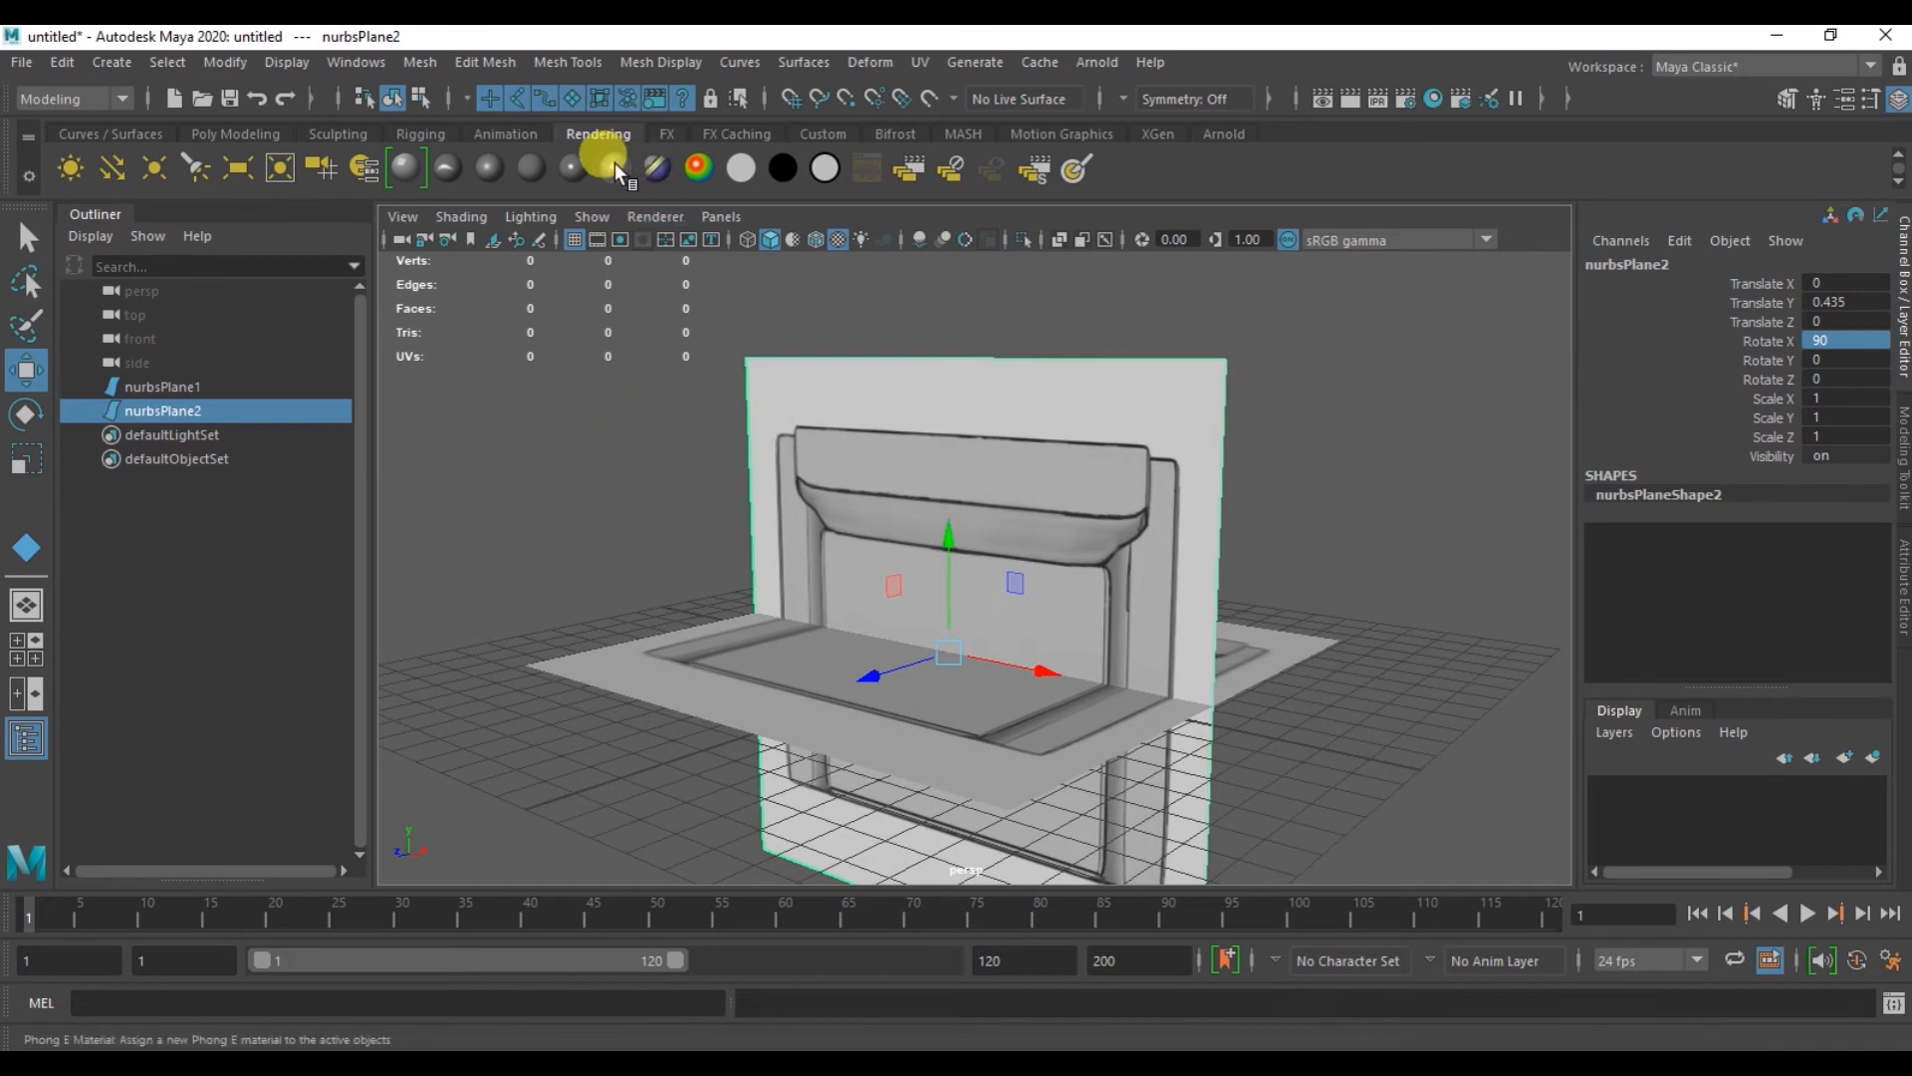
- Assign a new Lambert material to the upright plane and load Front.jpg as a File texture on its colour
{"action": "left_click", "coordinate": [531, 168]}
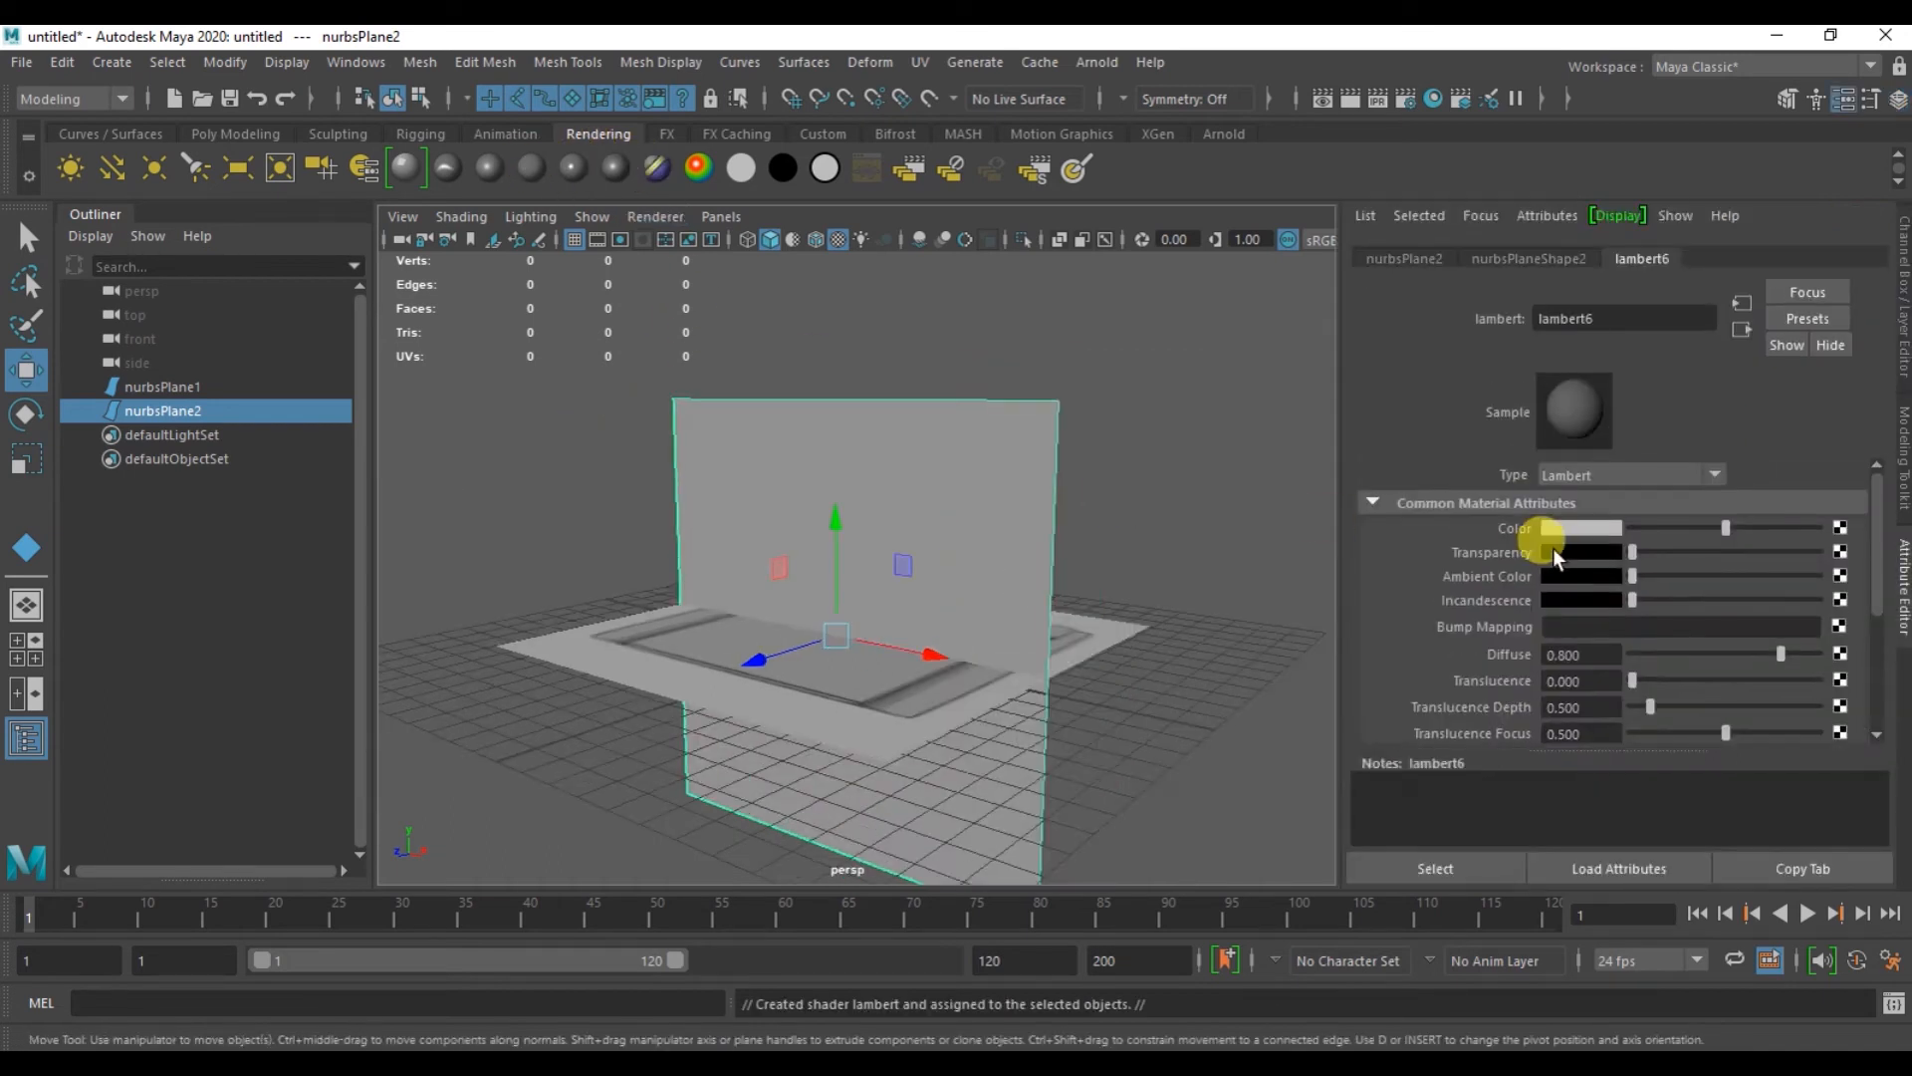
{"action": "left_click", "coordinate": [1839, 527]}
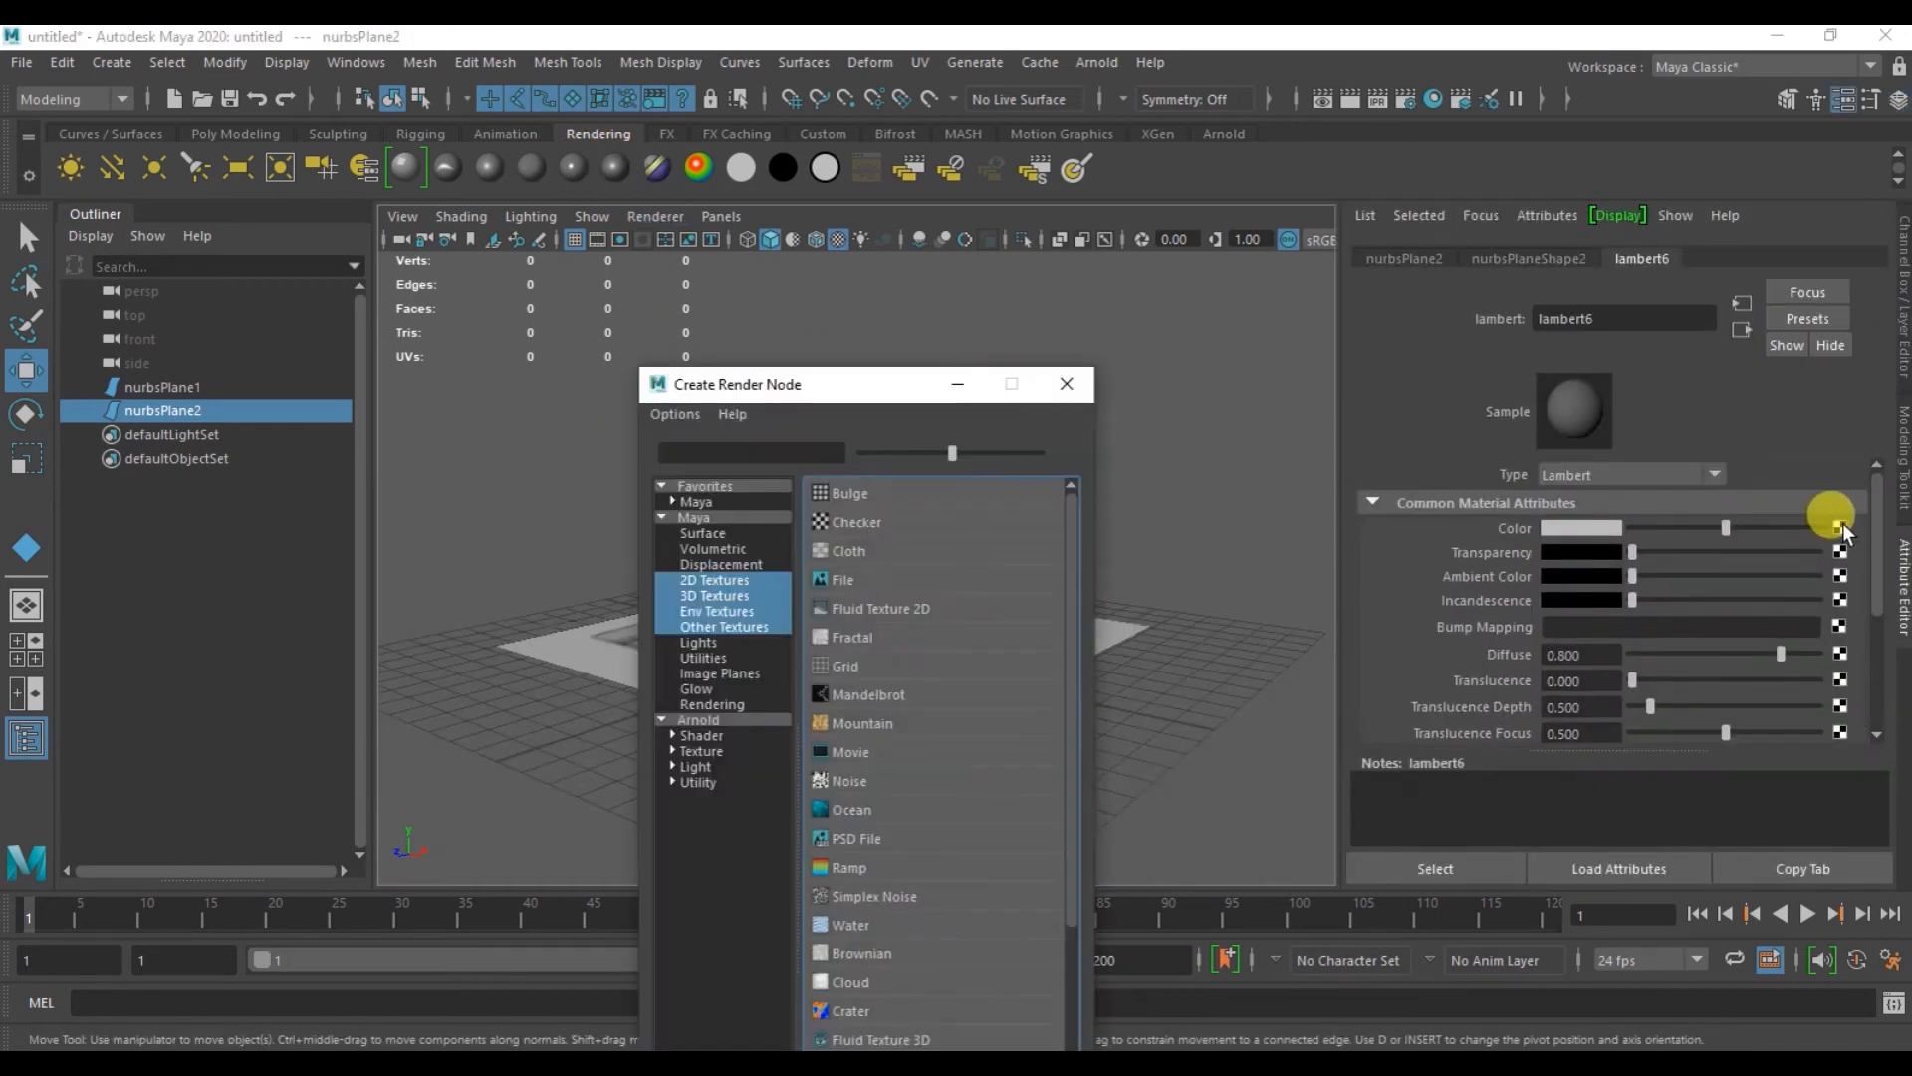
{"action": "left_click", "coordinate": [842, 579]}
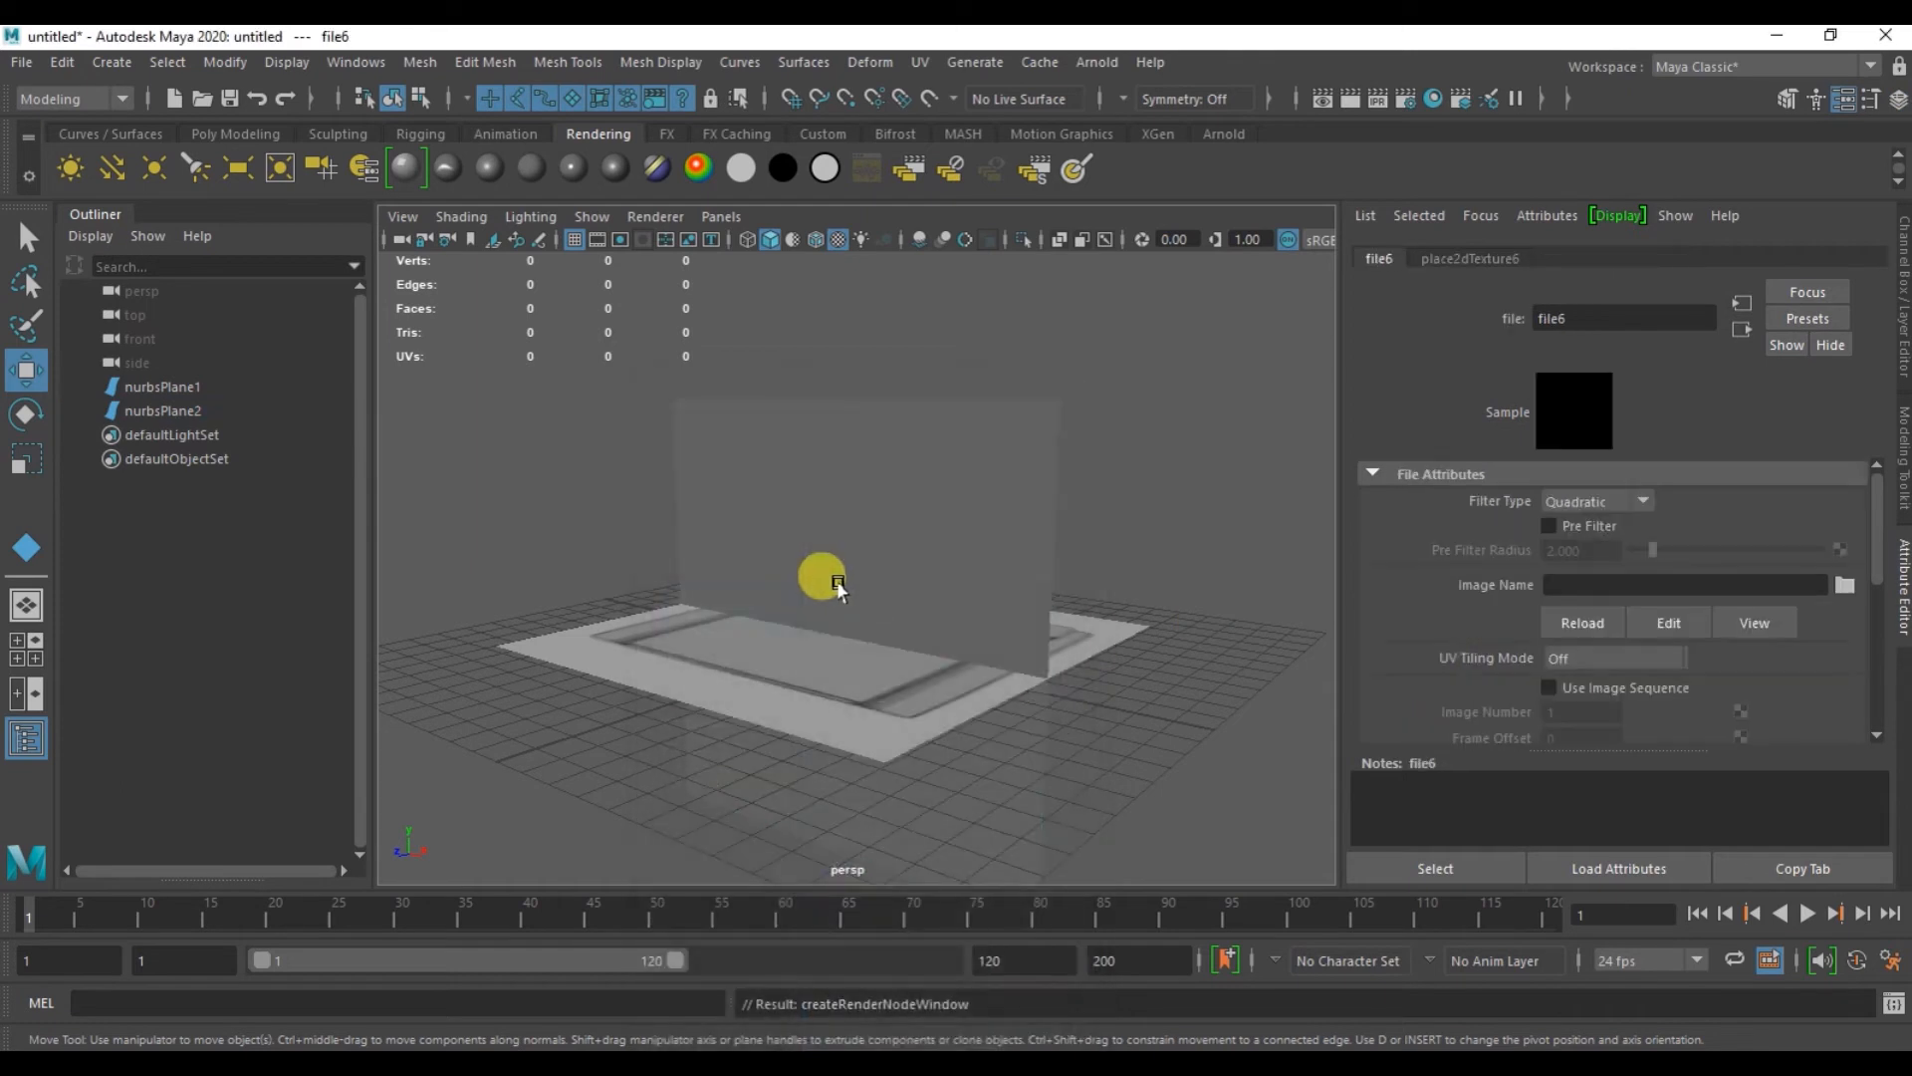
{"action": "left_click", "coordinate": [1845, 584]}
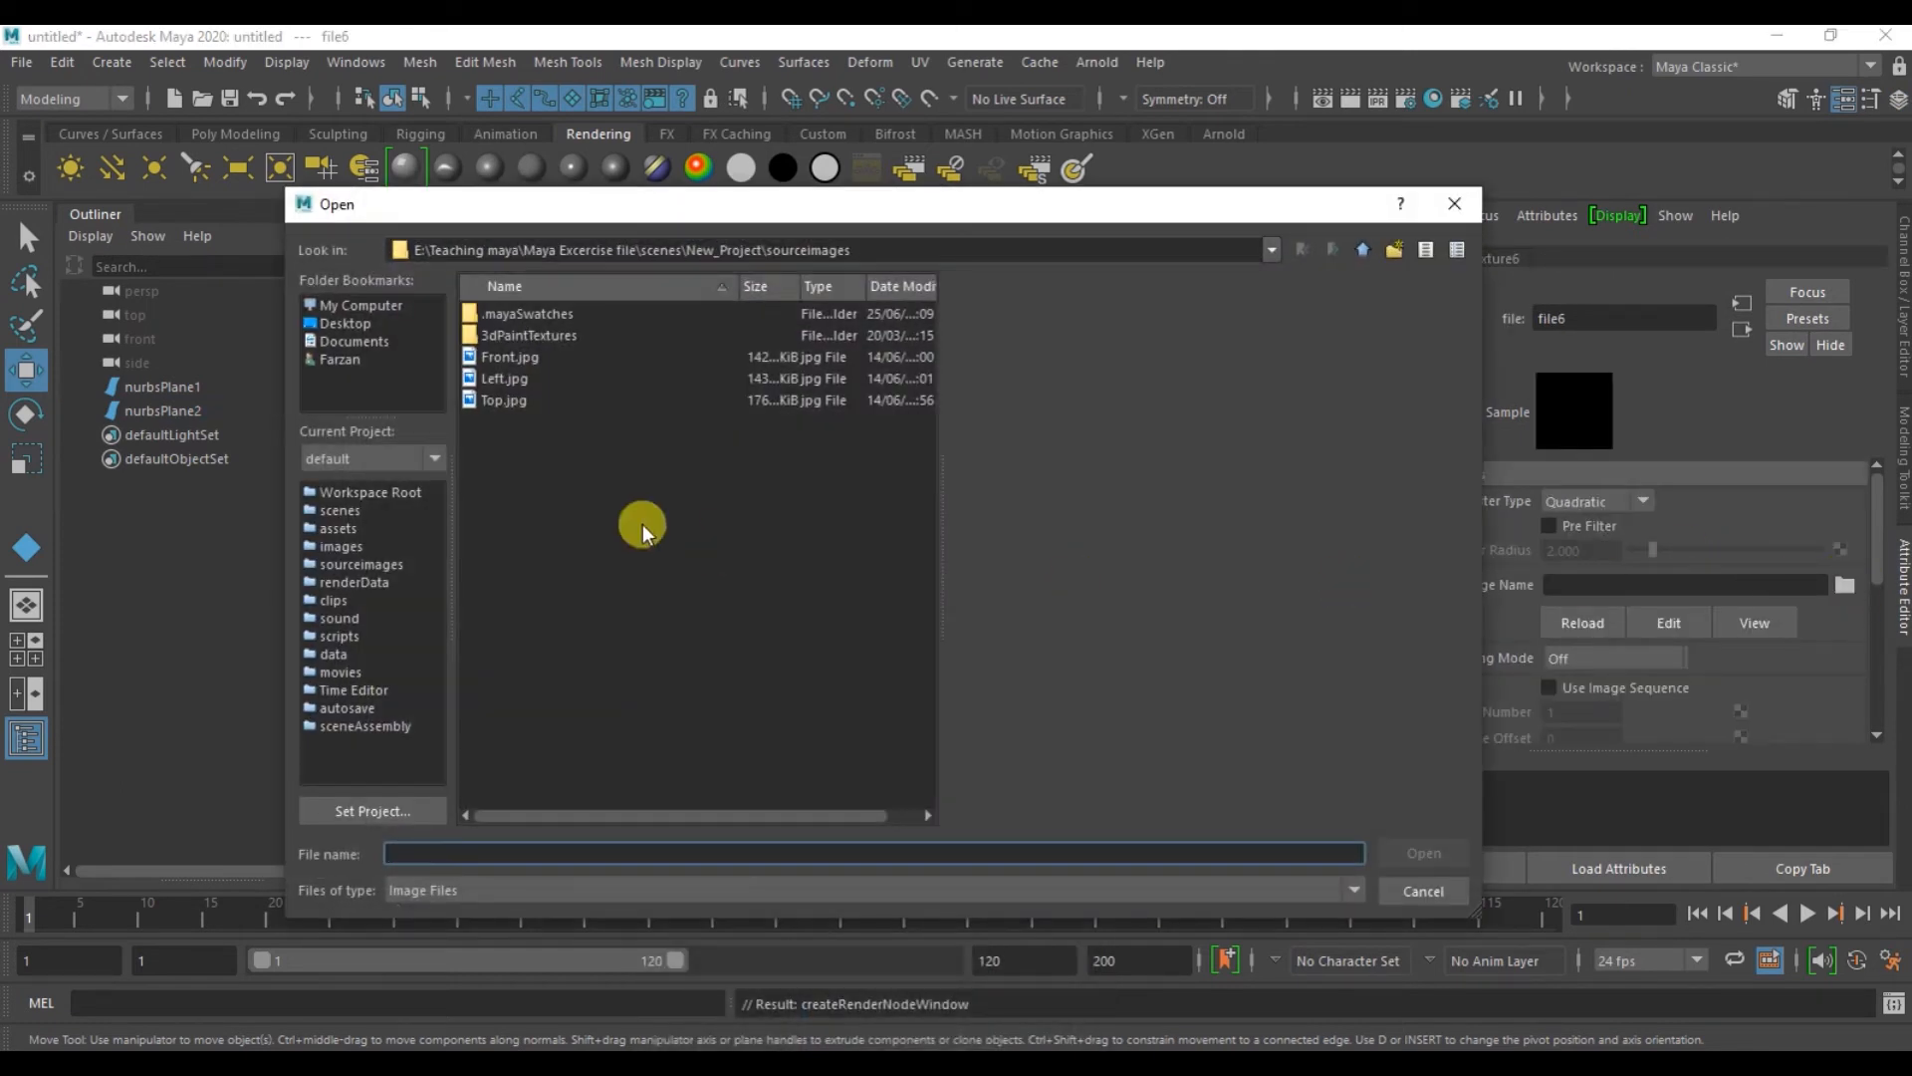
{"action": "left_click", "coordinate": [508, 358]}
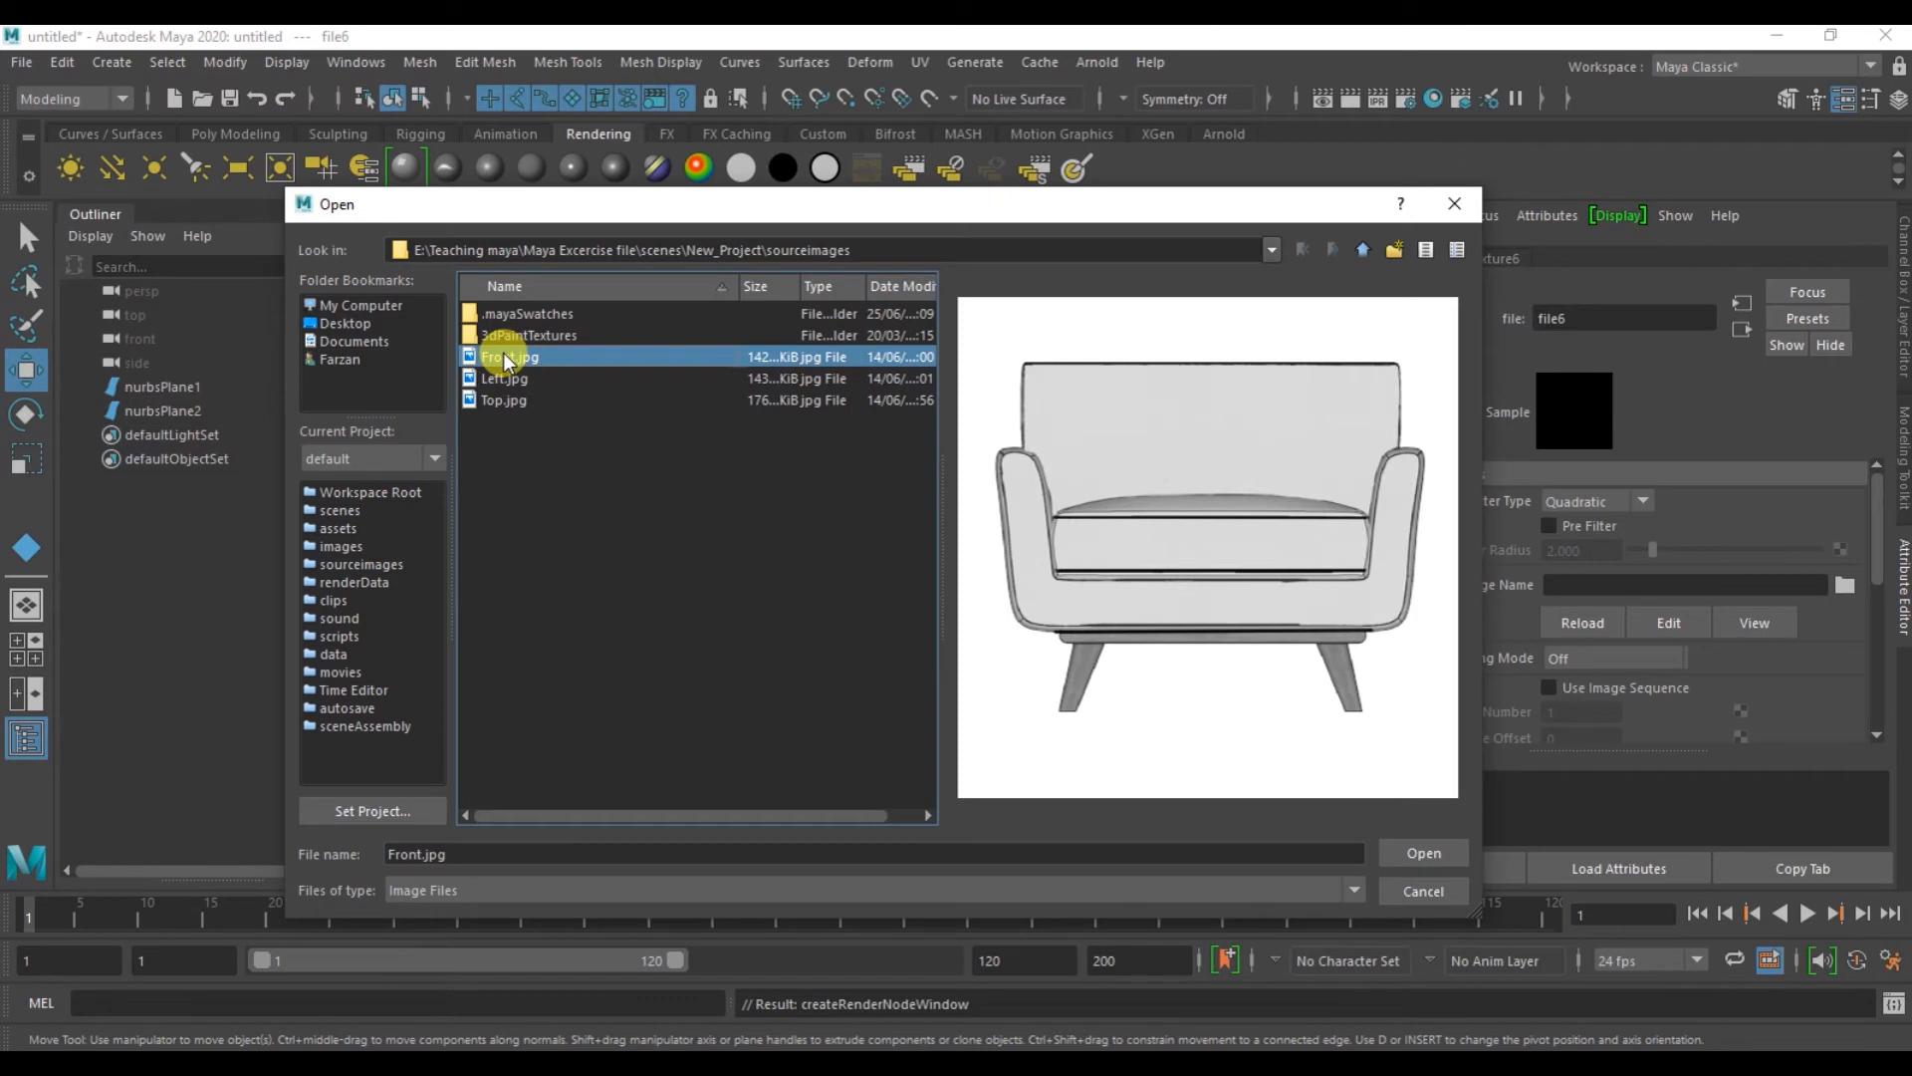
{"action": "double_click", "coordinate": [508, 359]}
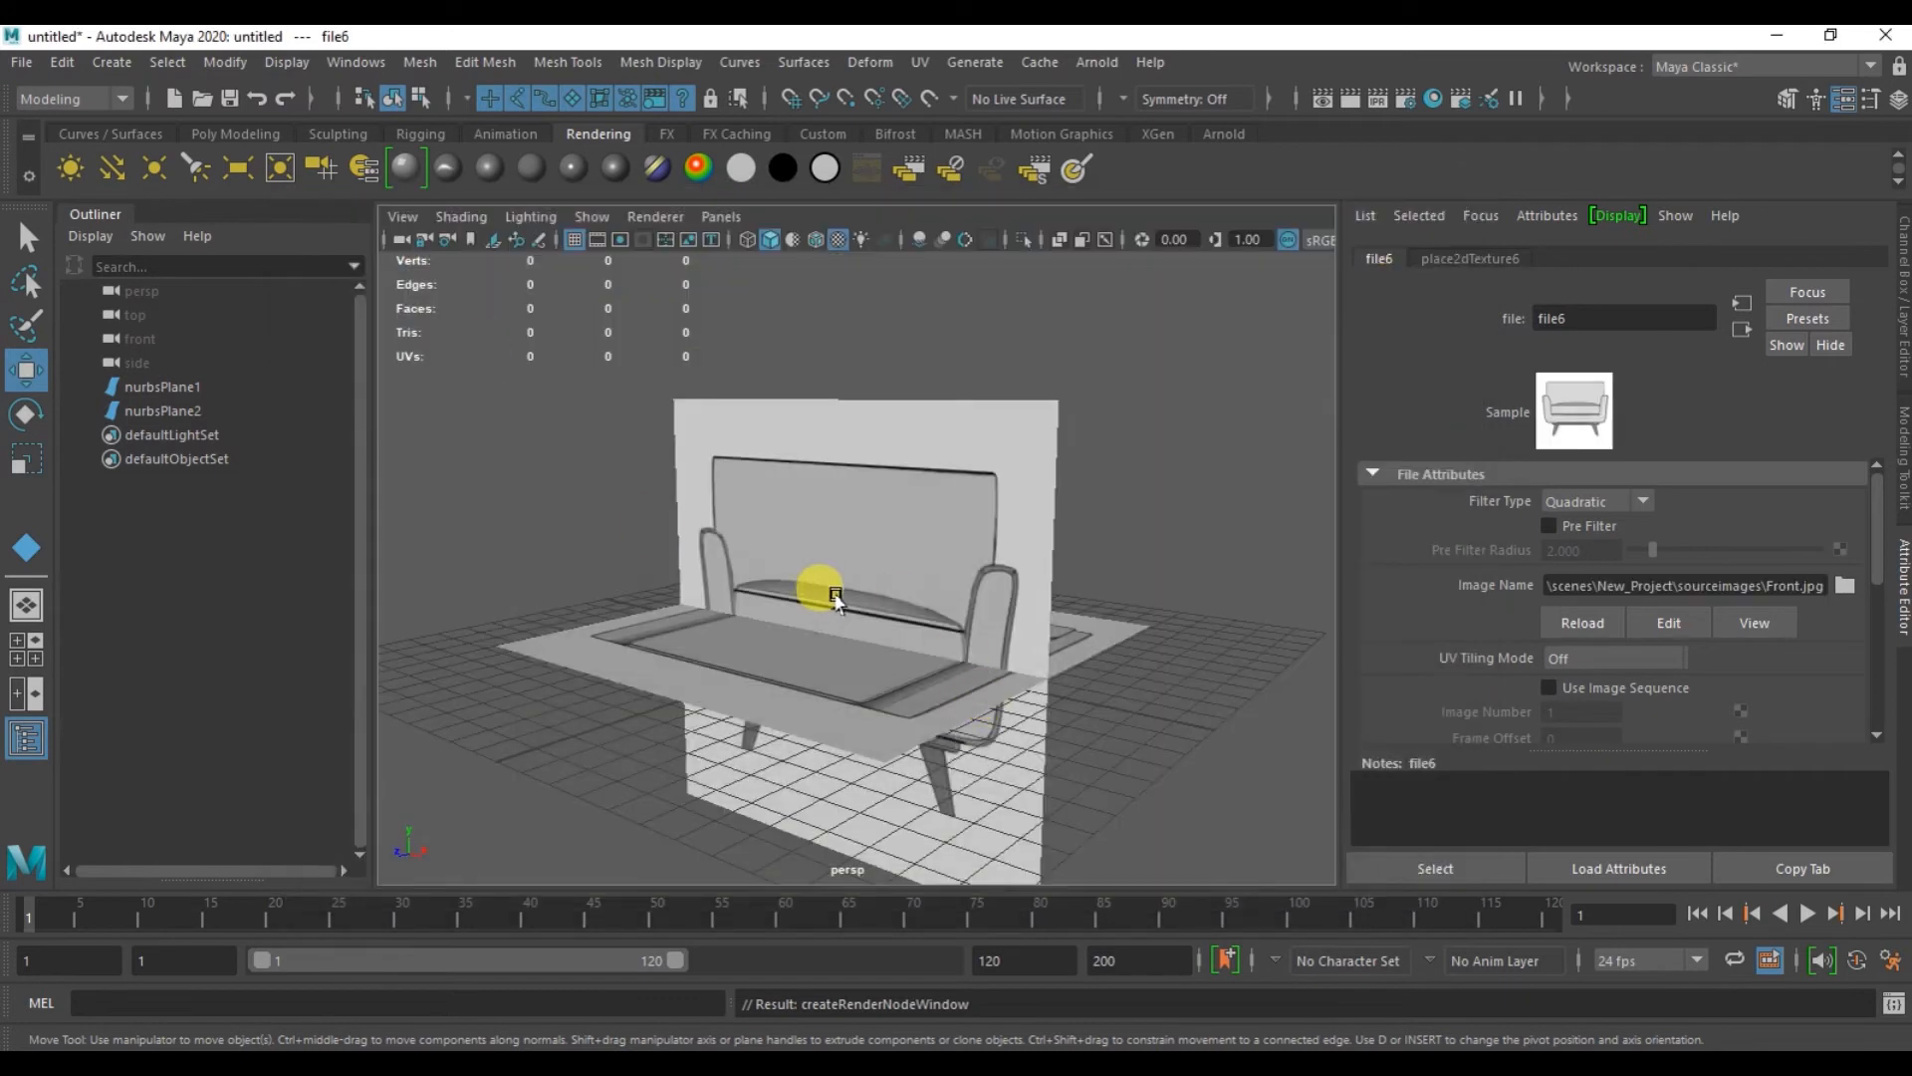
{"action": "mouse_move", "coordinate": [789, 640]}
{"action": "left_mouse_down", "text": "alt"}
{"action": "mouse_move", "coordinate": [896, 619]}
{"action": "mouse_move", "coordinate": [917, 627]}
{"action": "mouse_move", "coordinate": [866, 648]}
{"action": "mouse_move", "coordinate": [917, 657]}
{"action": "mouse_move", "coordinate": [877, 694]}
{"action": "mouse_move", "coordinate": [794, 640]}
{"action": "left_mouse_up", "text": "alt"}
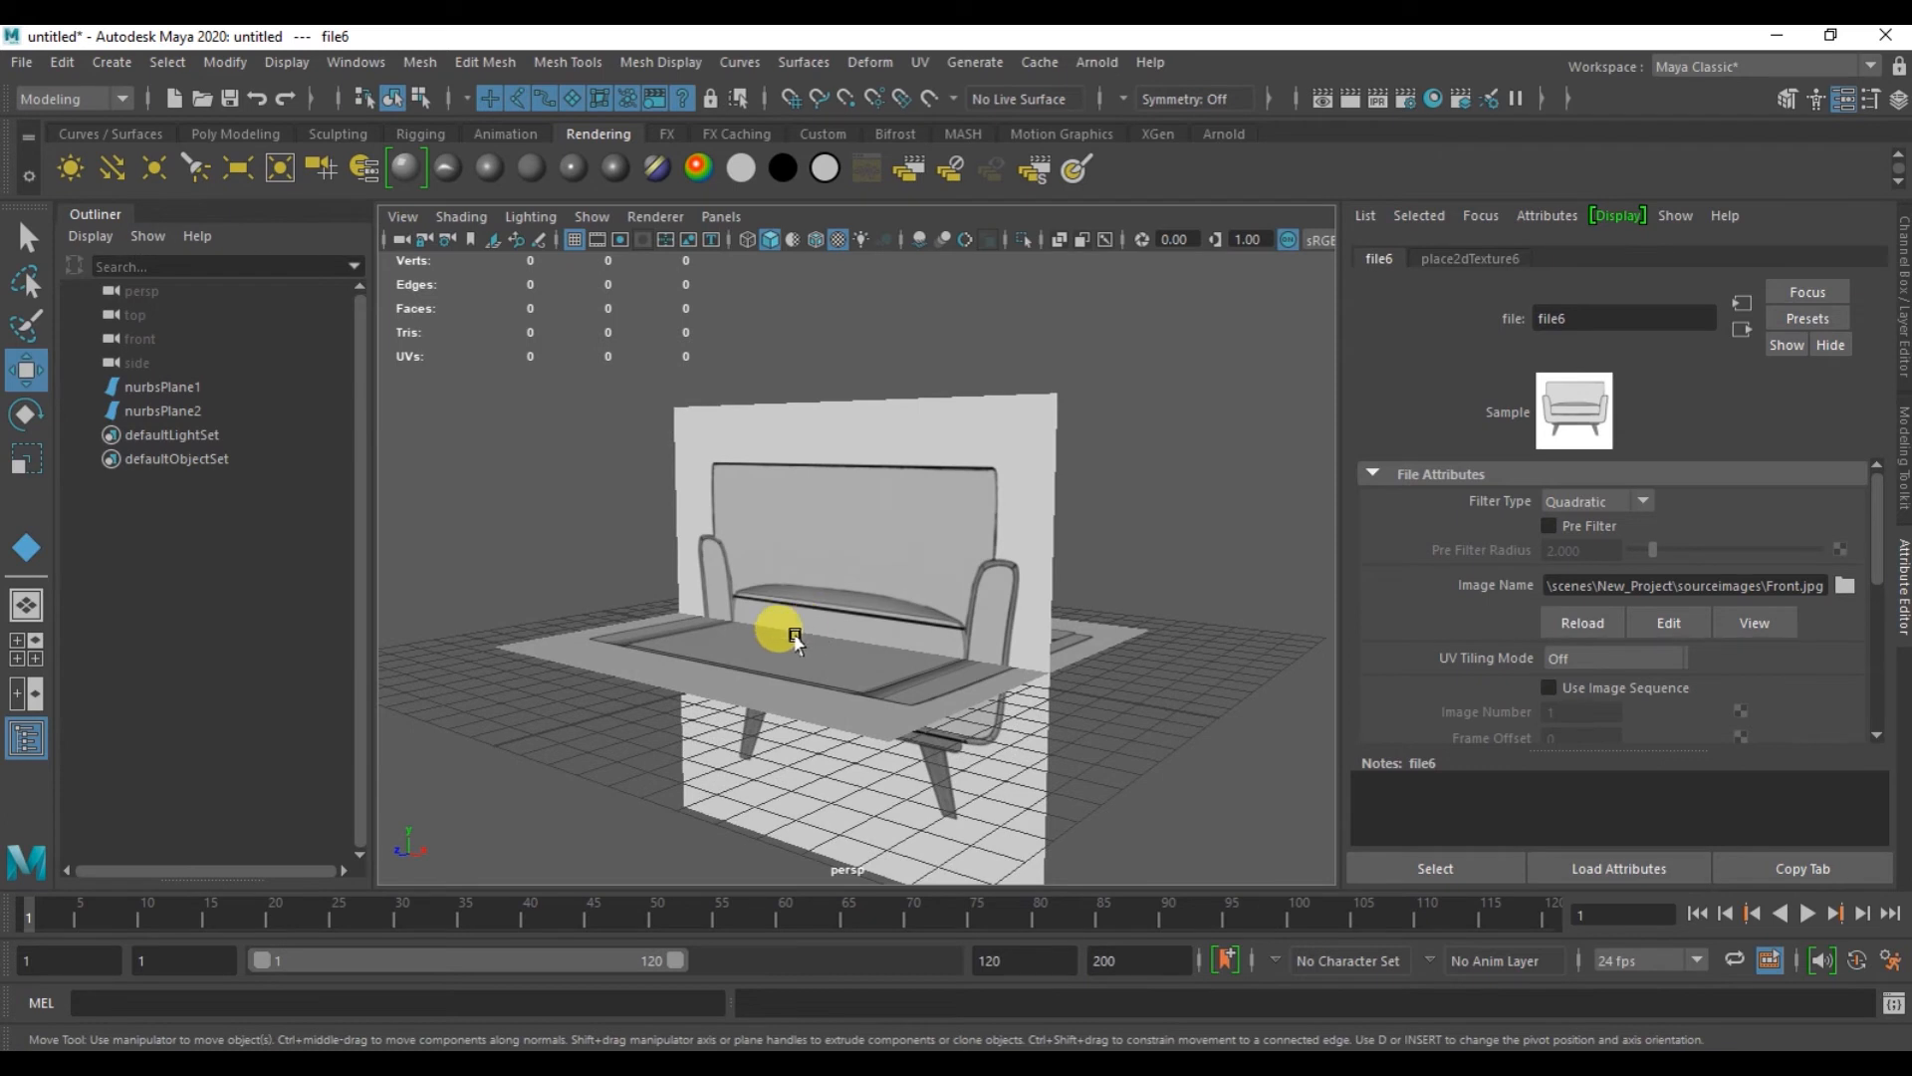
- Duplicate the upright front-view plane and set the copy's Rotate Y to -90
{"action": "left_click_drag", "start_coordinate": [926, 547], "coordinate": [885, 663], "text": "alt"}
{"action": "left_click", "coordinate": [900, 547]}
{"action": "key", "text": "ctrl+d"}
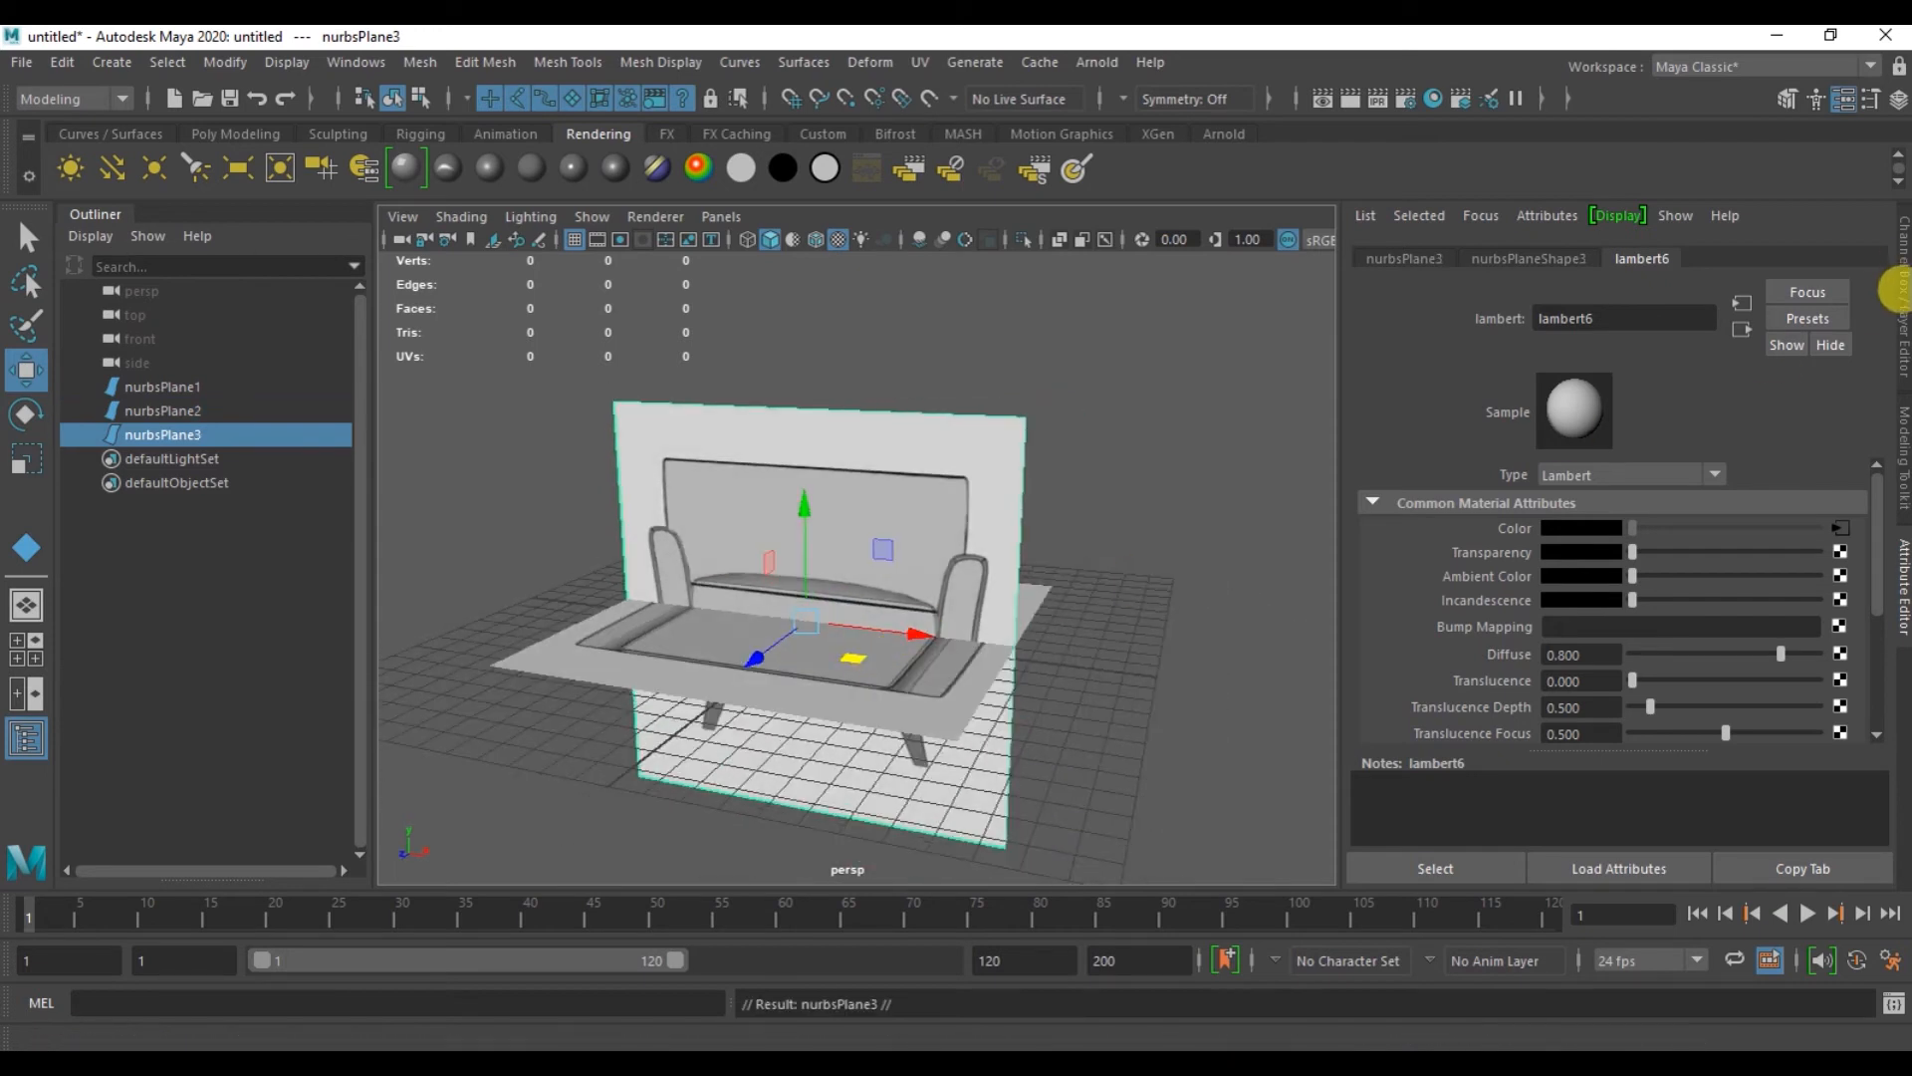
{"action": "left_click", "coordinate": [1903, 298]}
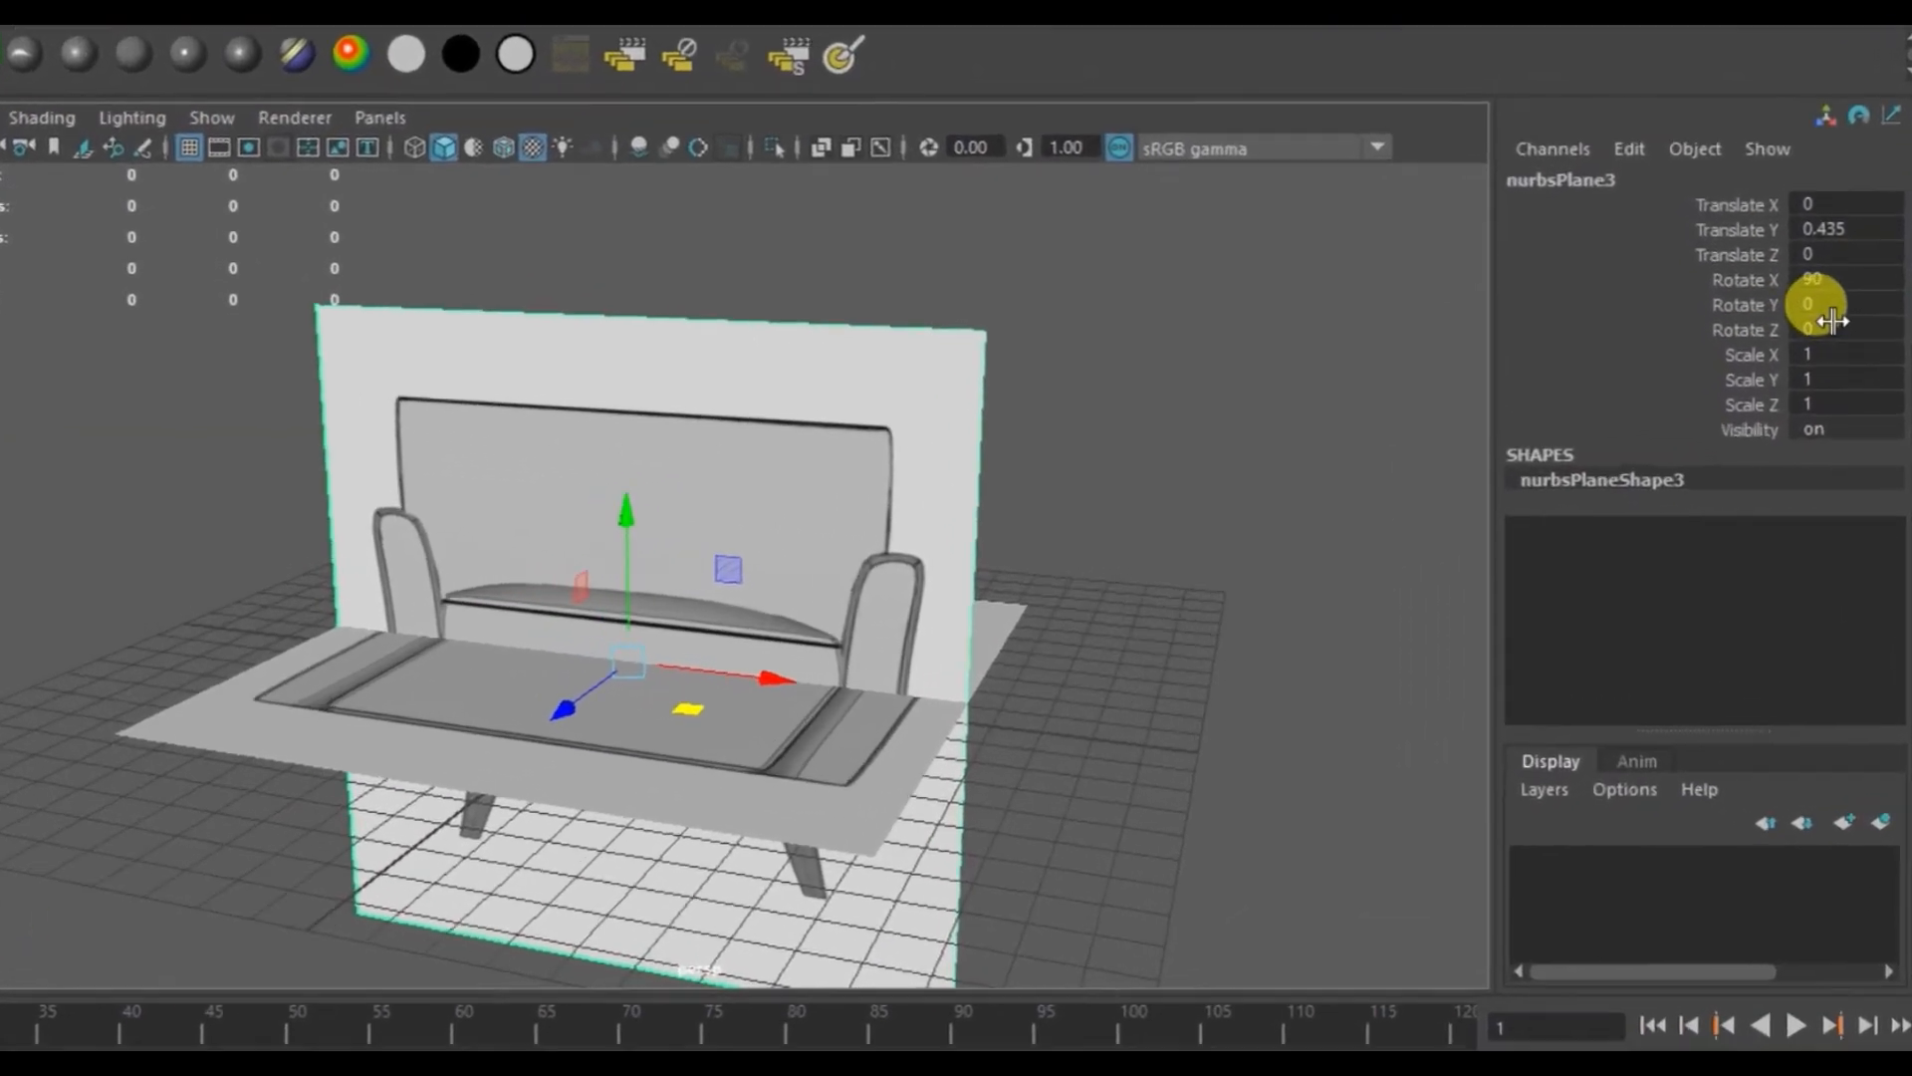
{"action": "left_click", "coordinate": [1818, 305]}
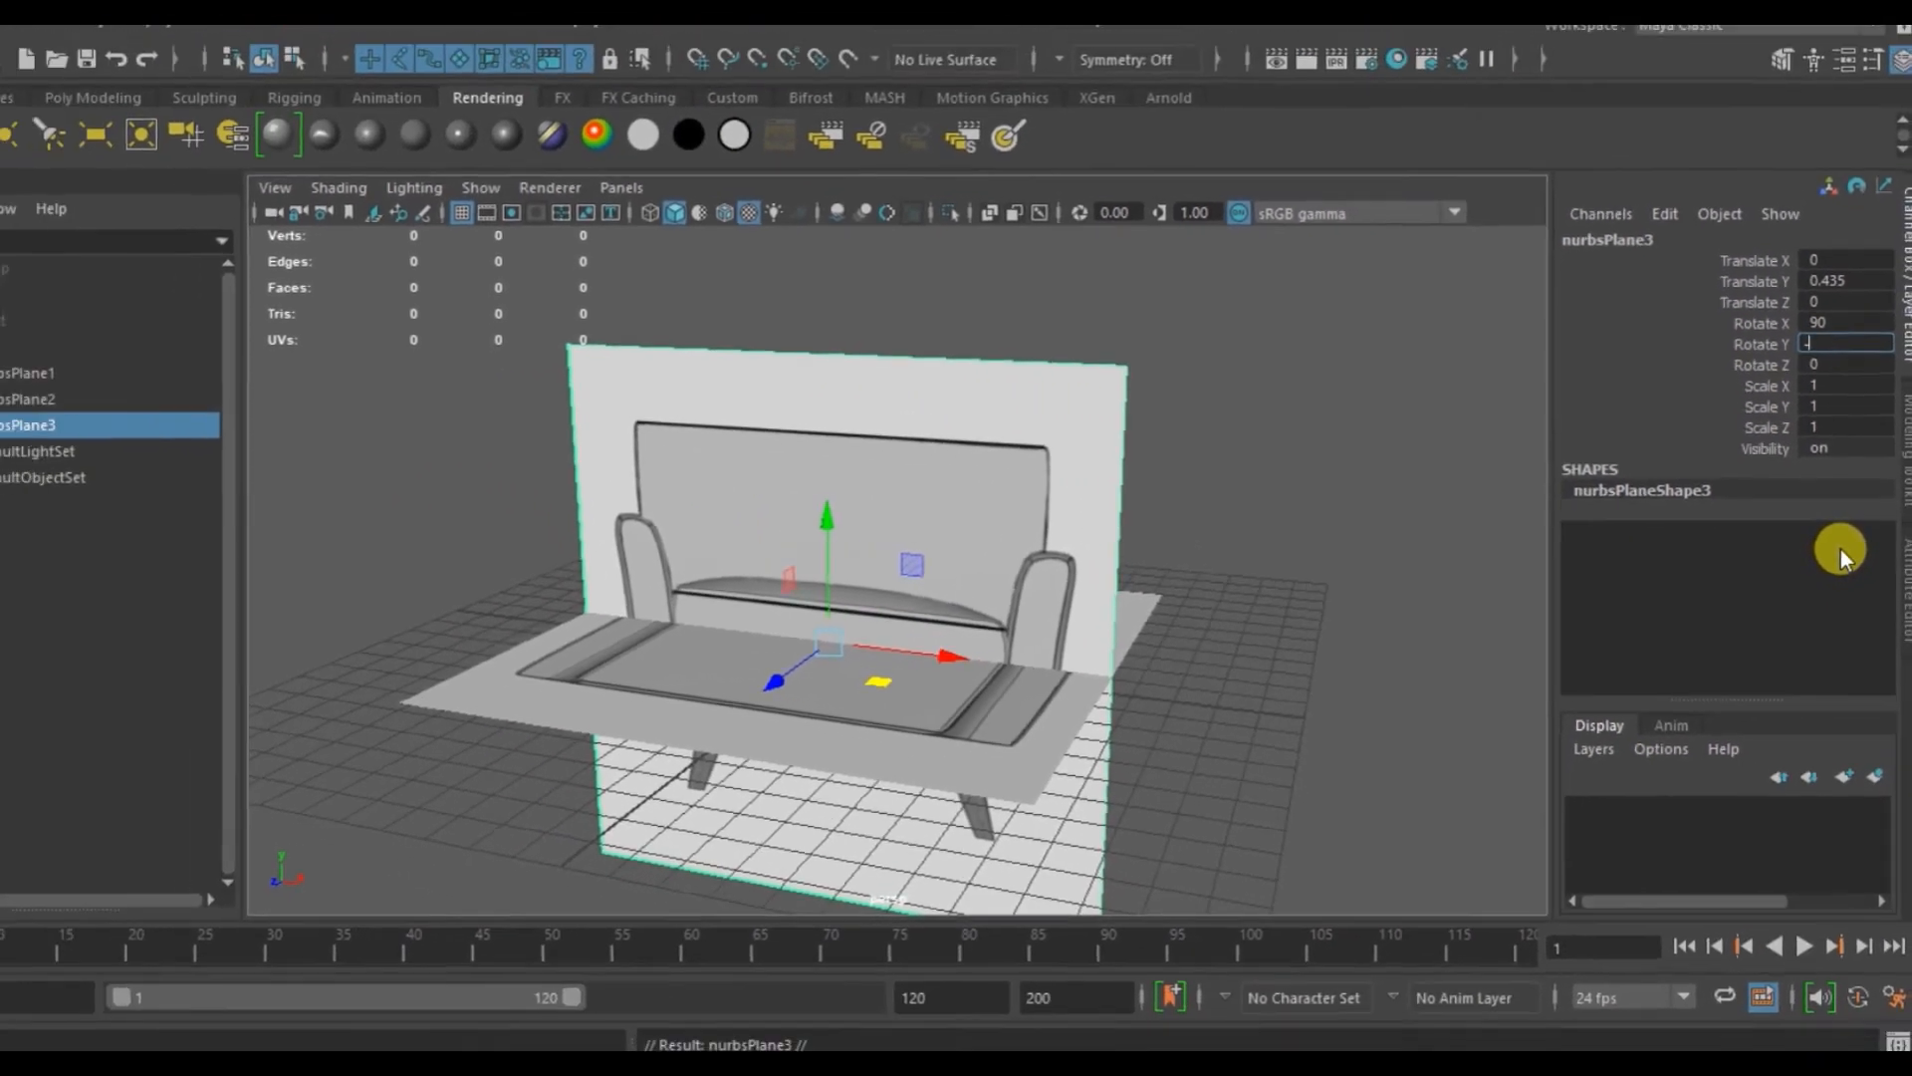
{"action": "type", "text": "-90"}
{"action": "key", "text": "Return"}
- Give the rotated side plane a new Lambert material with Left.jpg as a File texture on its colour, and clear the selection
{"action": "left_click", "coordinate": [536, 166]}
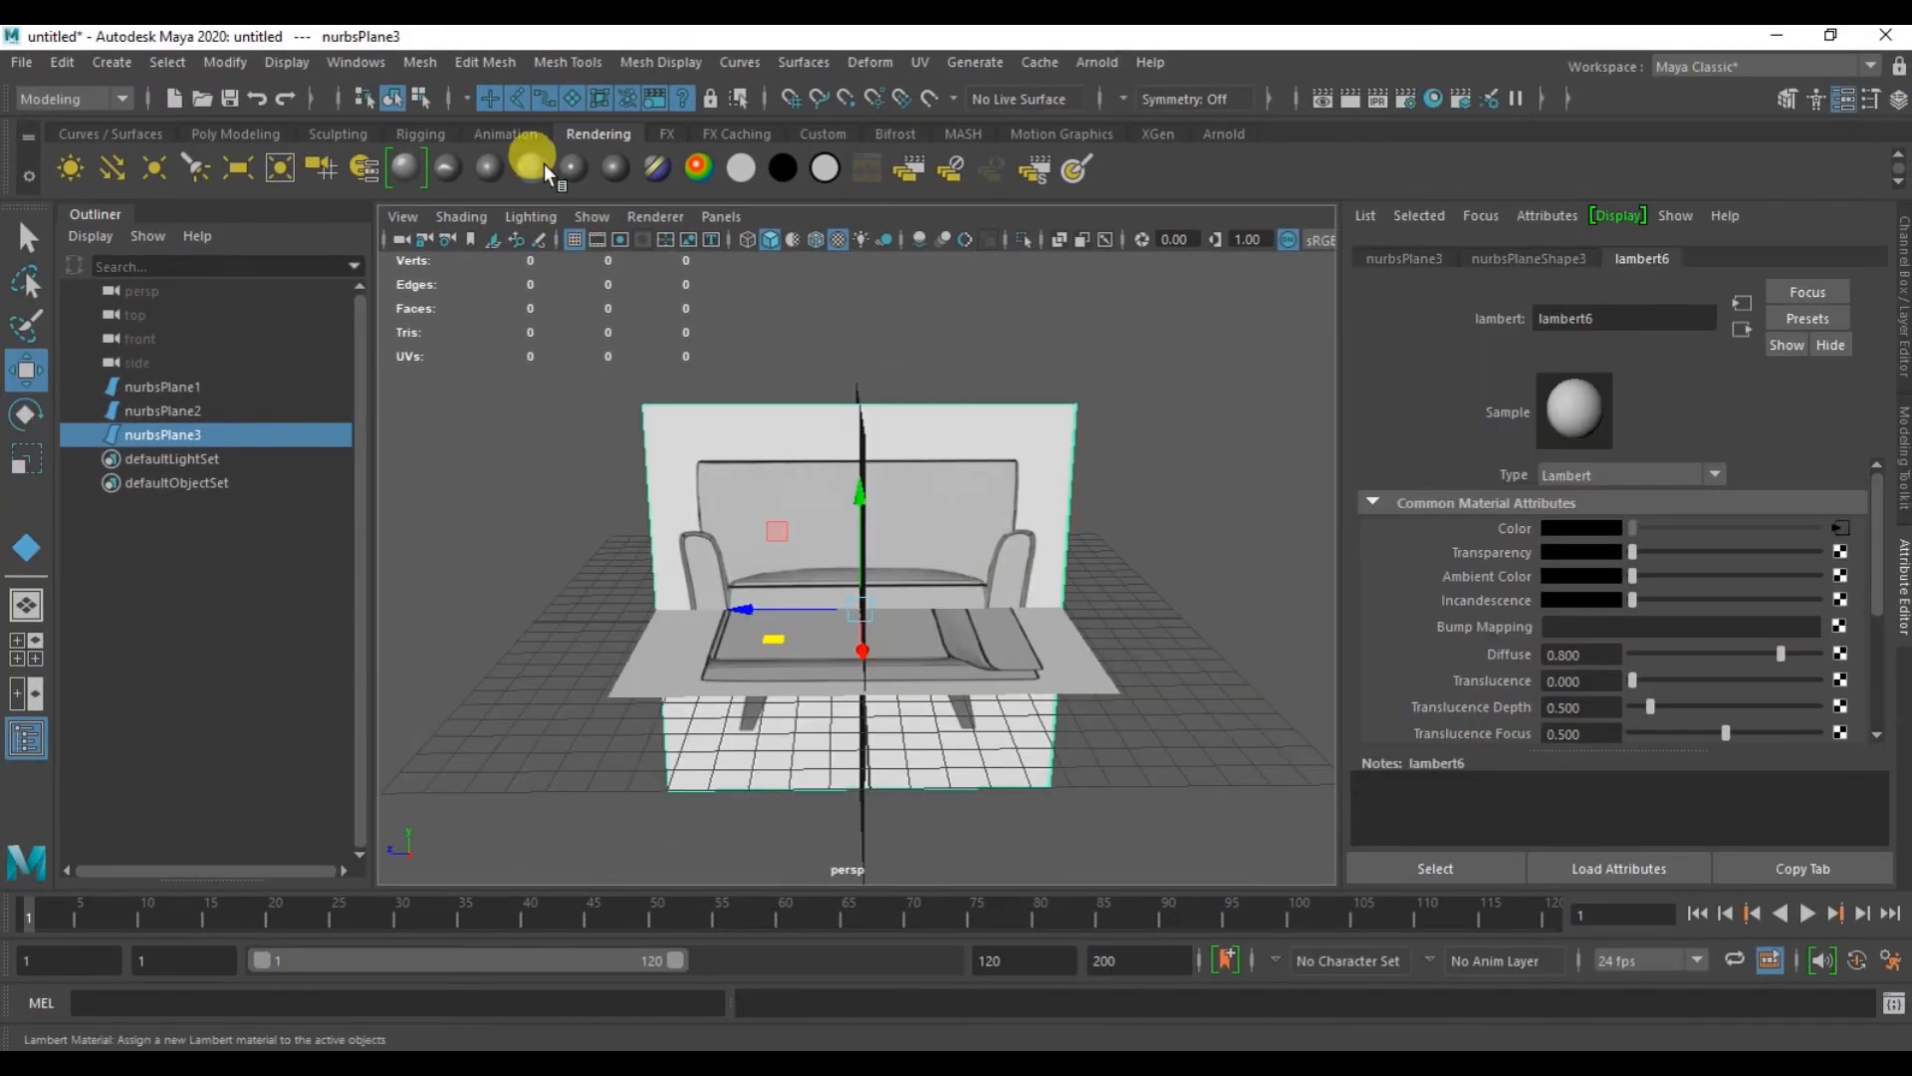
{"action": "left_click_drag", "start_coordinate": [817, 395], "coordinate": [971, 401], "text": "alt"}
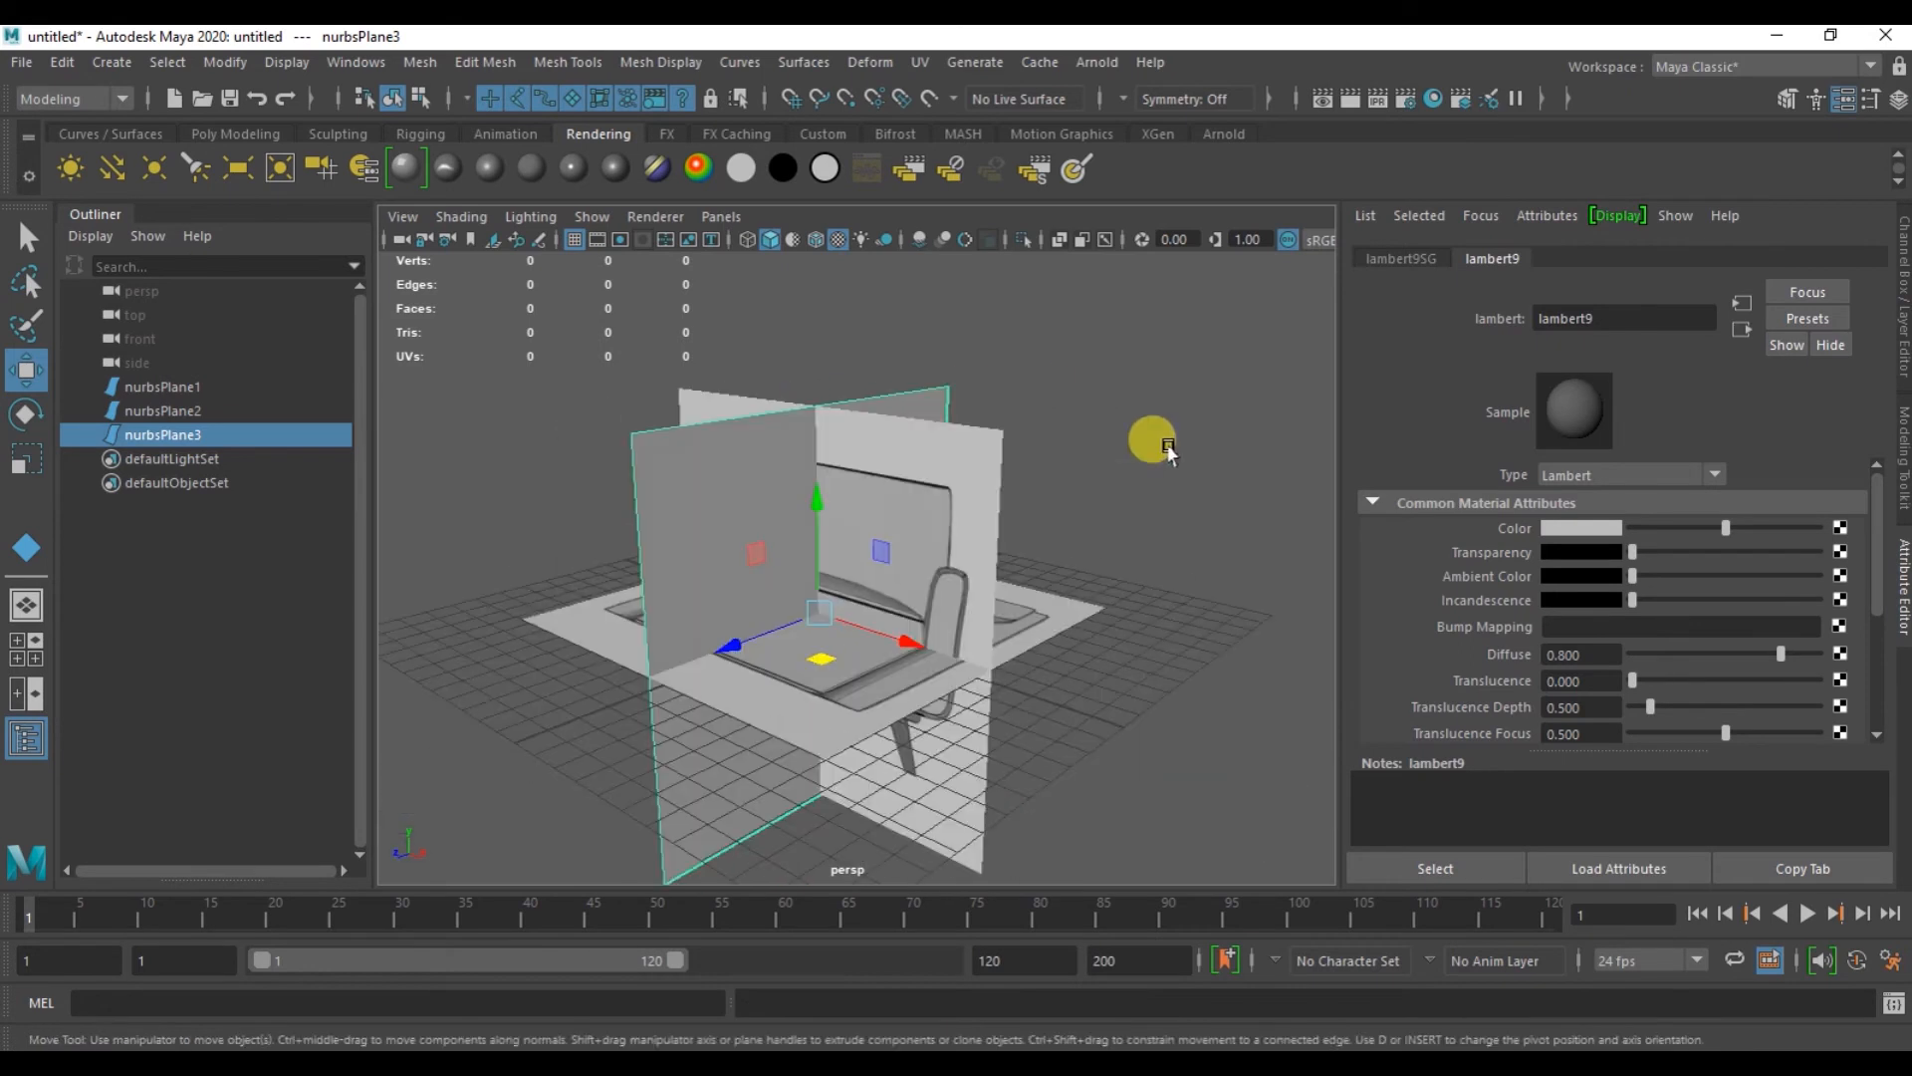
{"action": "left_click", "coordinate": [1840, 528]}
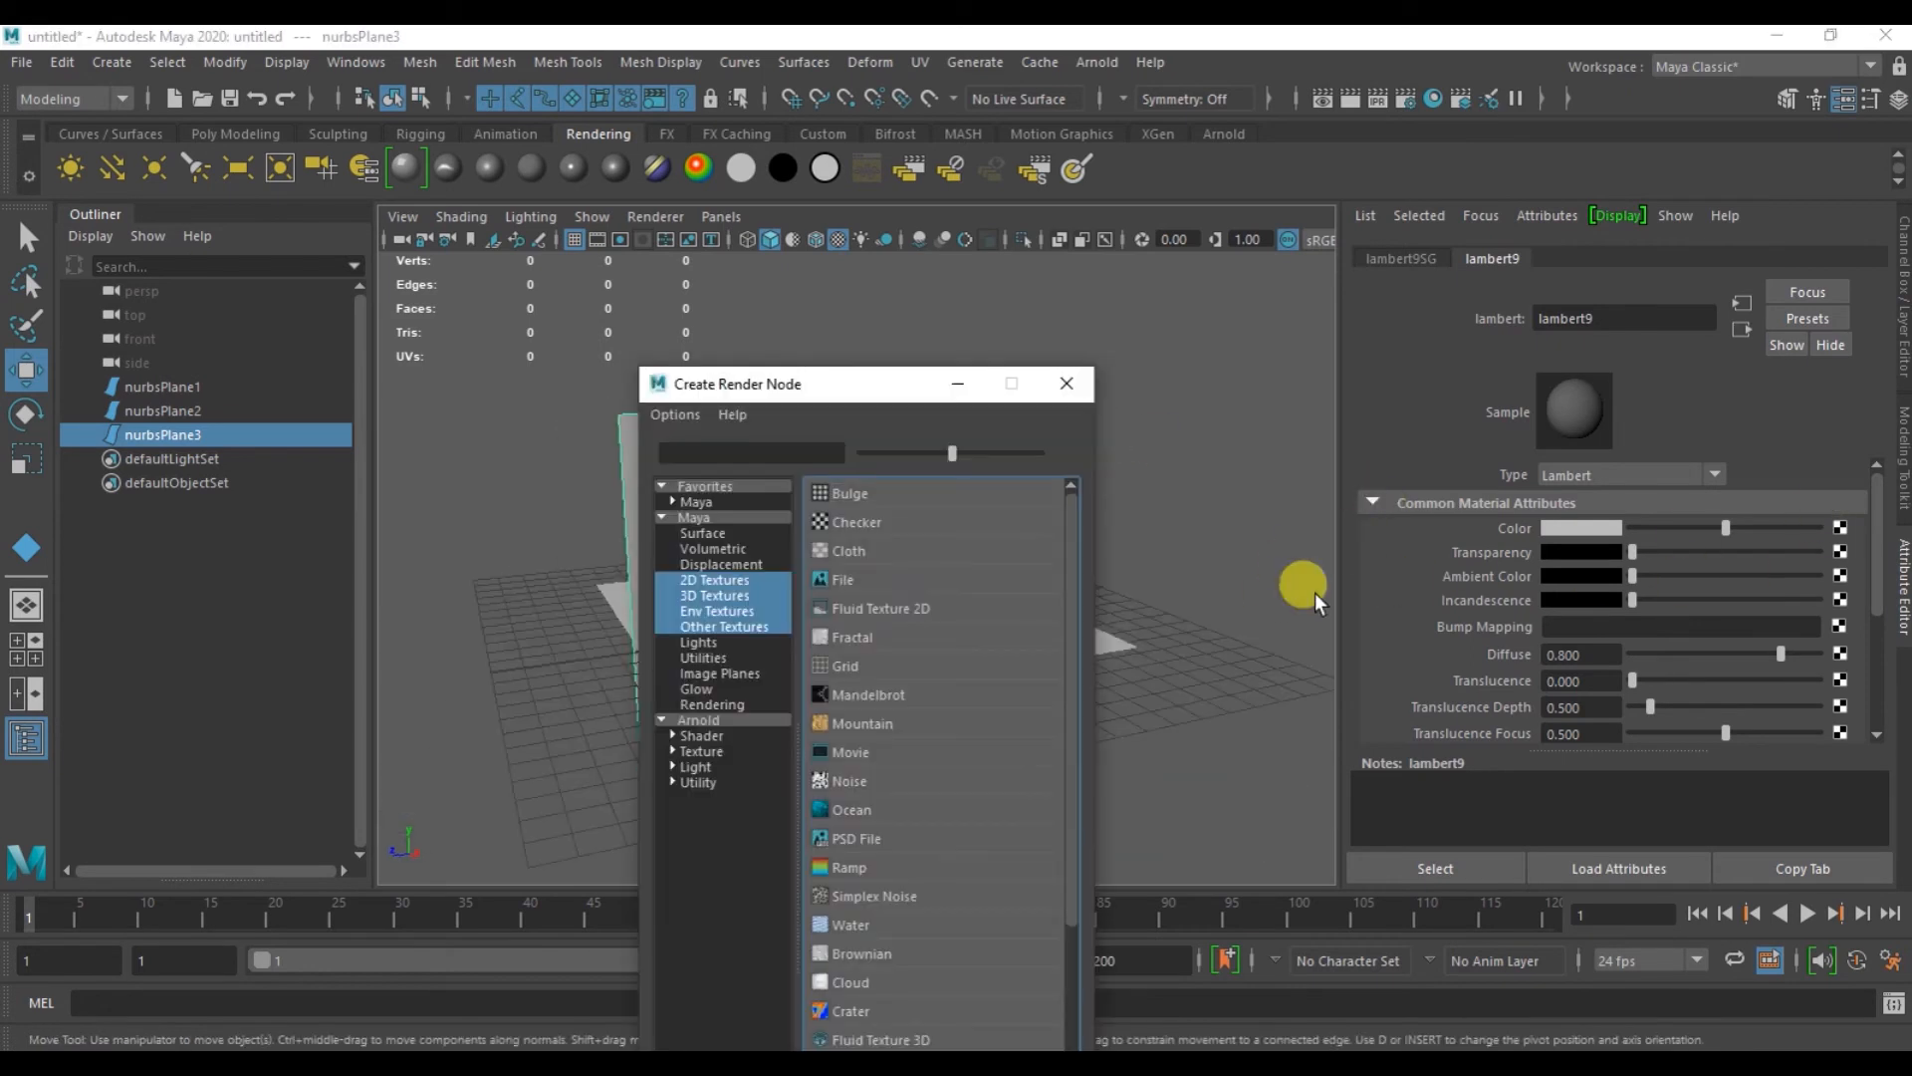
{"action": "left_click", "coordinate": [862, 580]}
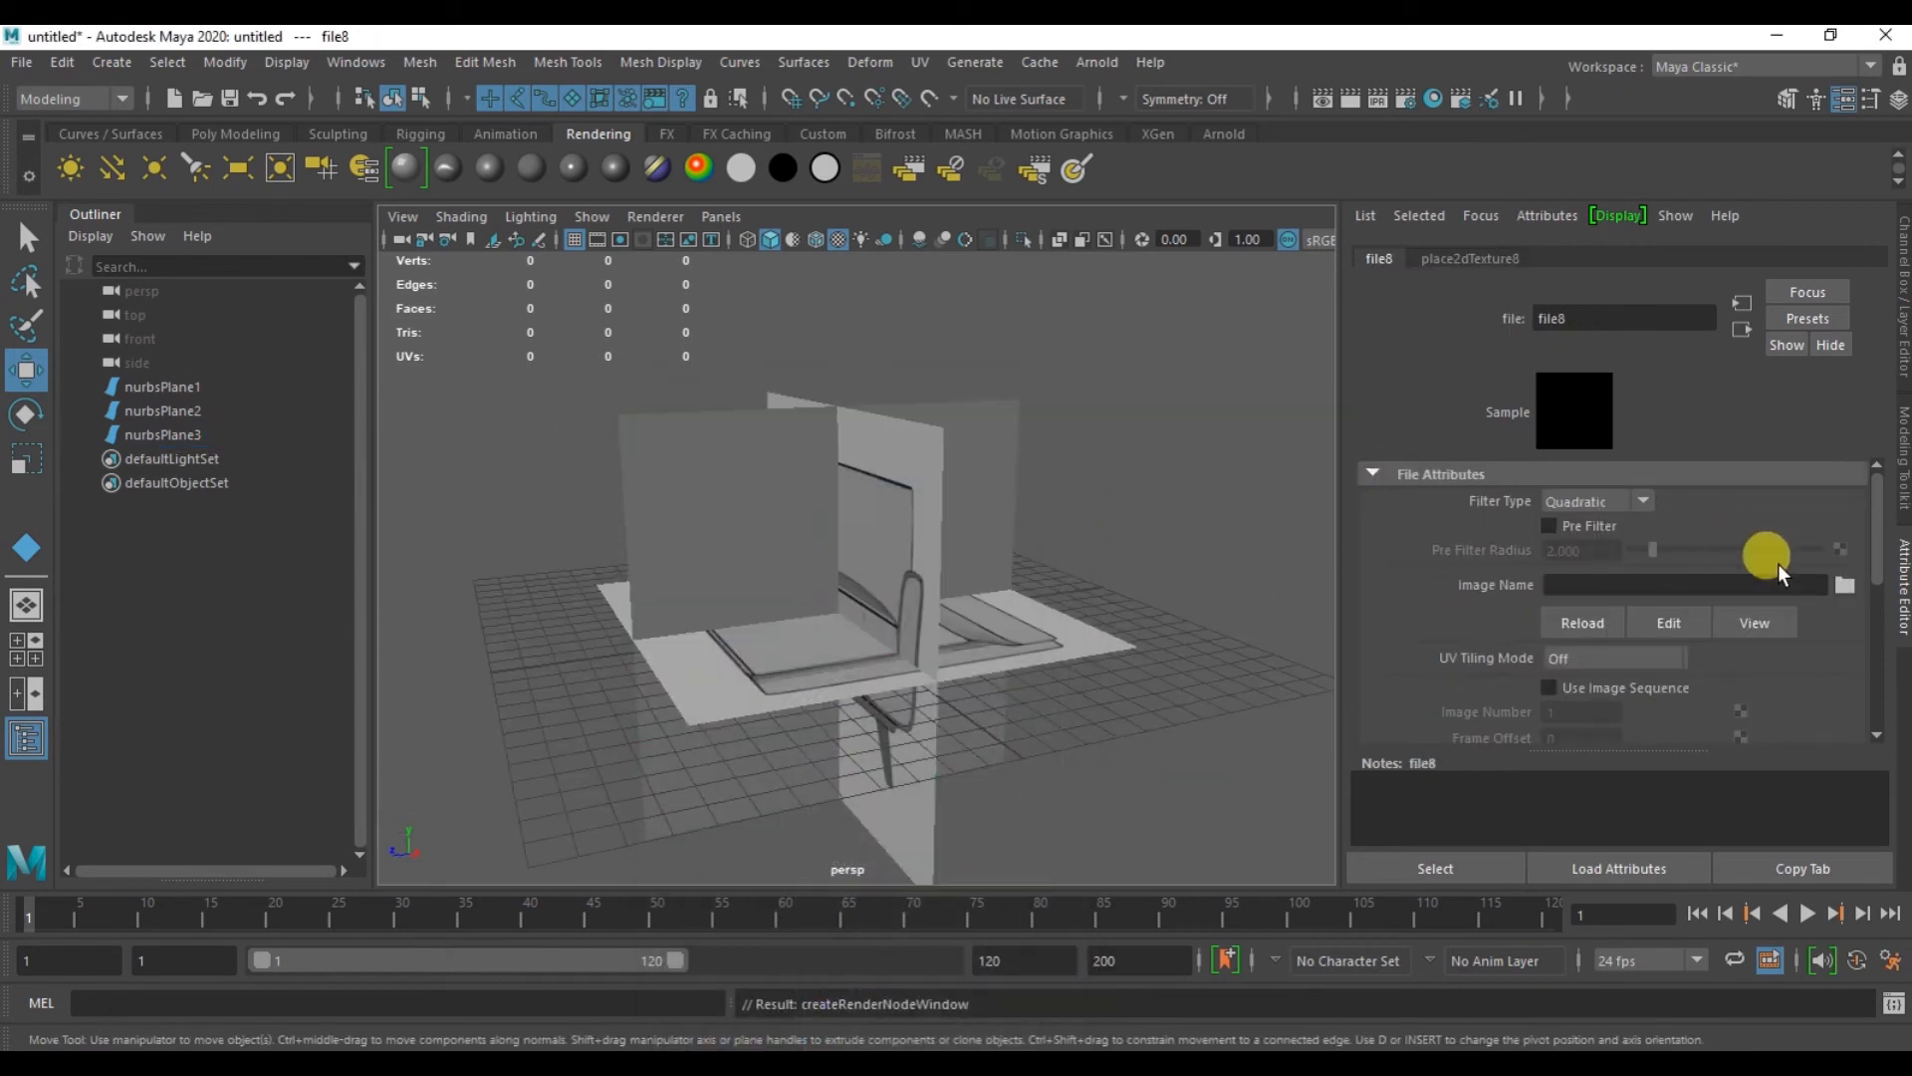
{"action": "left_click", "coordinate": [1844, 585]}
{"action": "double_click", "coordinate": [506, 379]}
{"action": "left_click_drag", "start_coordinate": [787, 605], "coordinate": [1026, 578], "text": "alt"}
{"action": "left_click", "coordinate": [1074, 535]}
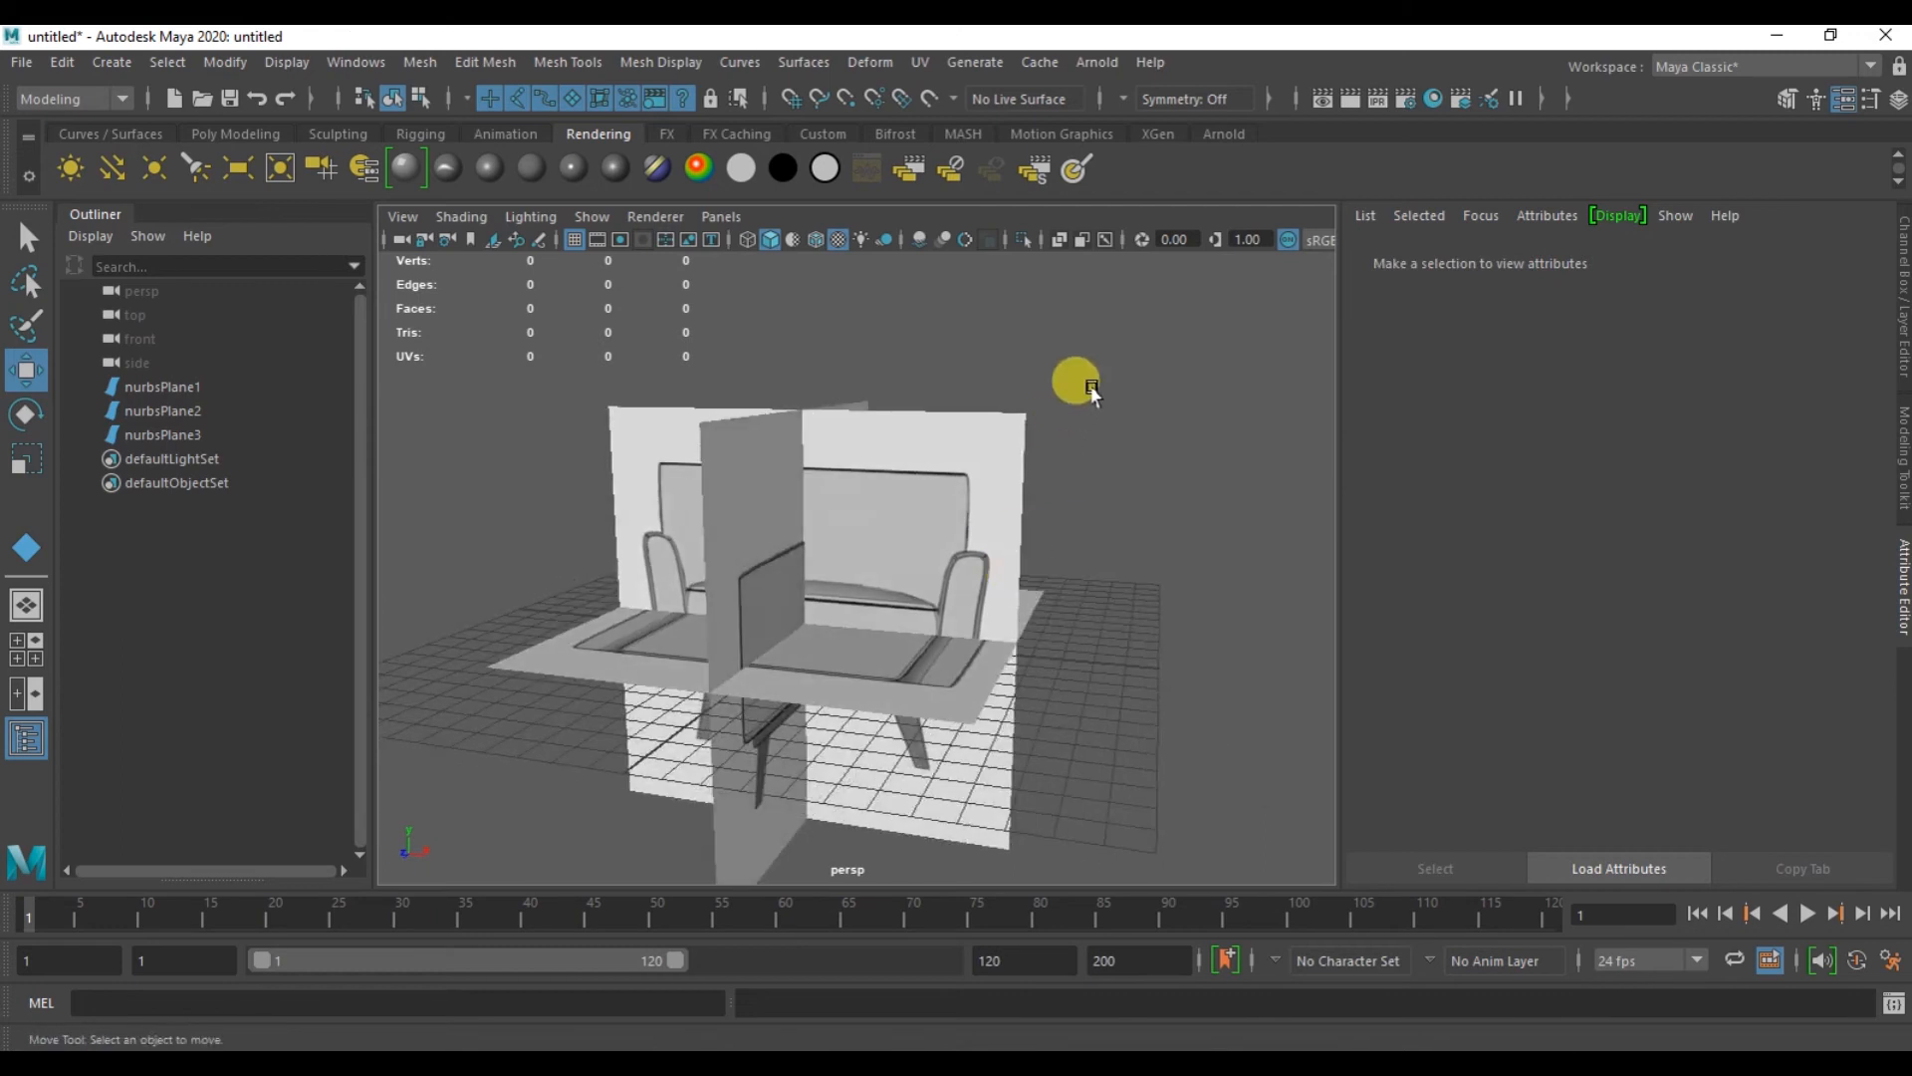
- Select all three image planes and toggle the viewport's Two Sided Lighting off and back on
{"action": "left_click_drag", "start_coordinate": [825, 628], "coordinate": [722, 703]}
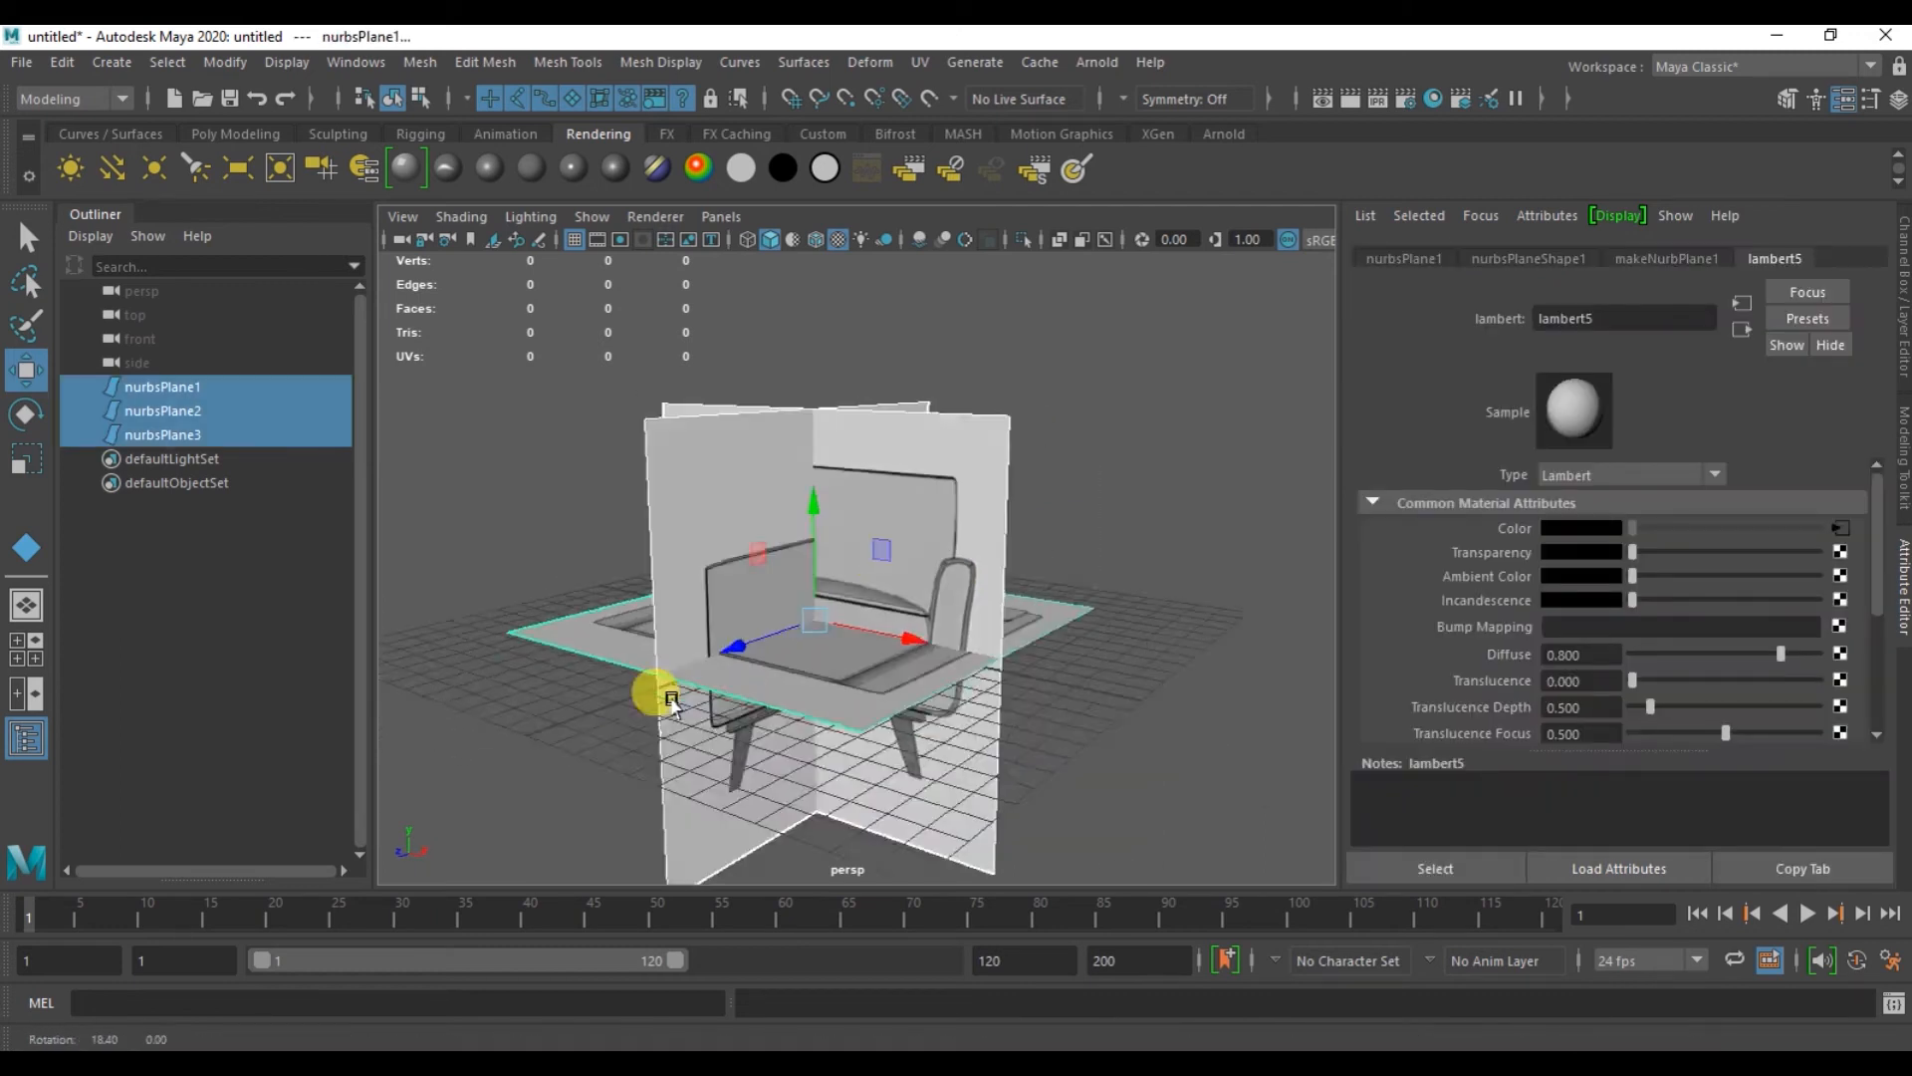
{"action": "left_click_drag", "start_coordinate": [906, 687], "coordinate": [717, 623], "text": "alt"}
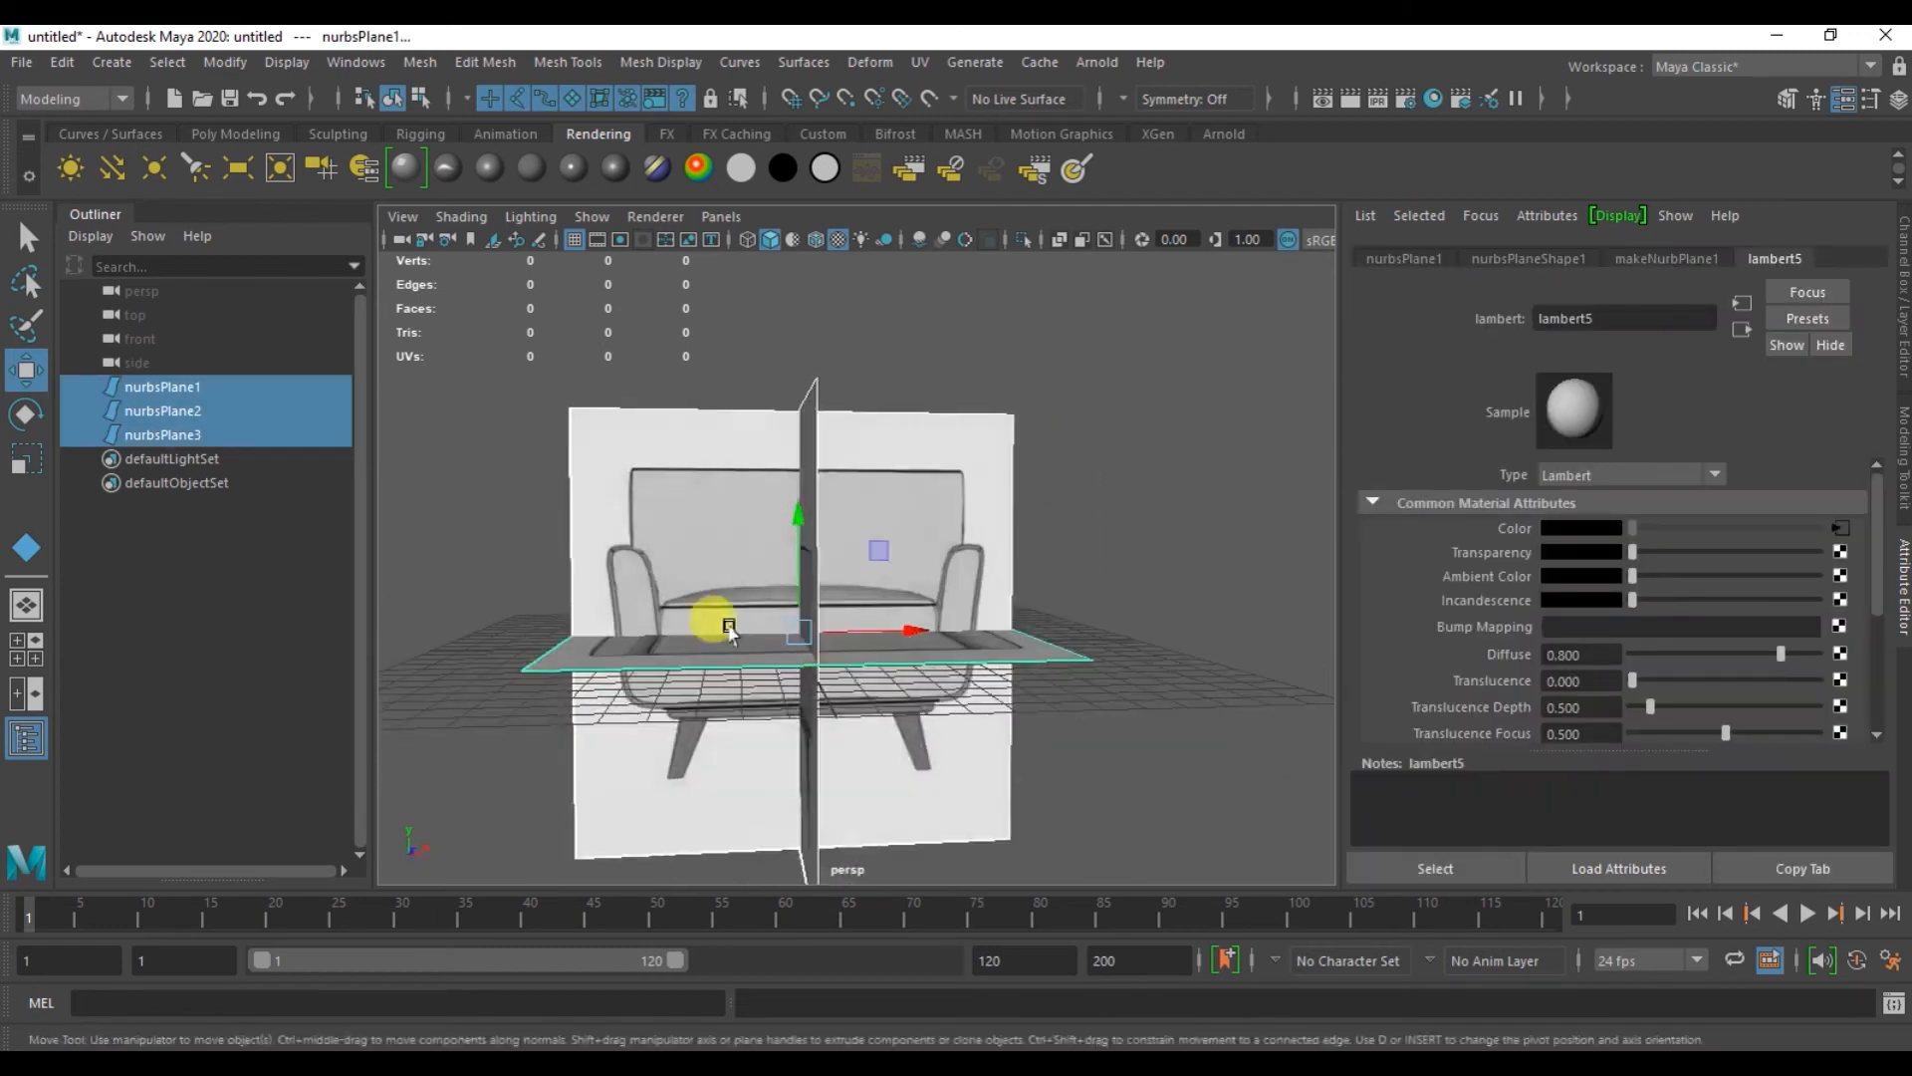
{"action": "left_click", "coordinate": [529, 216]}
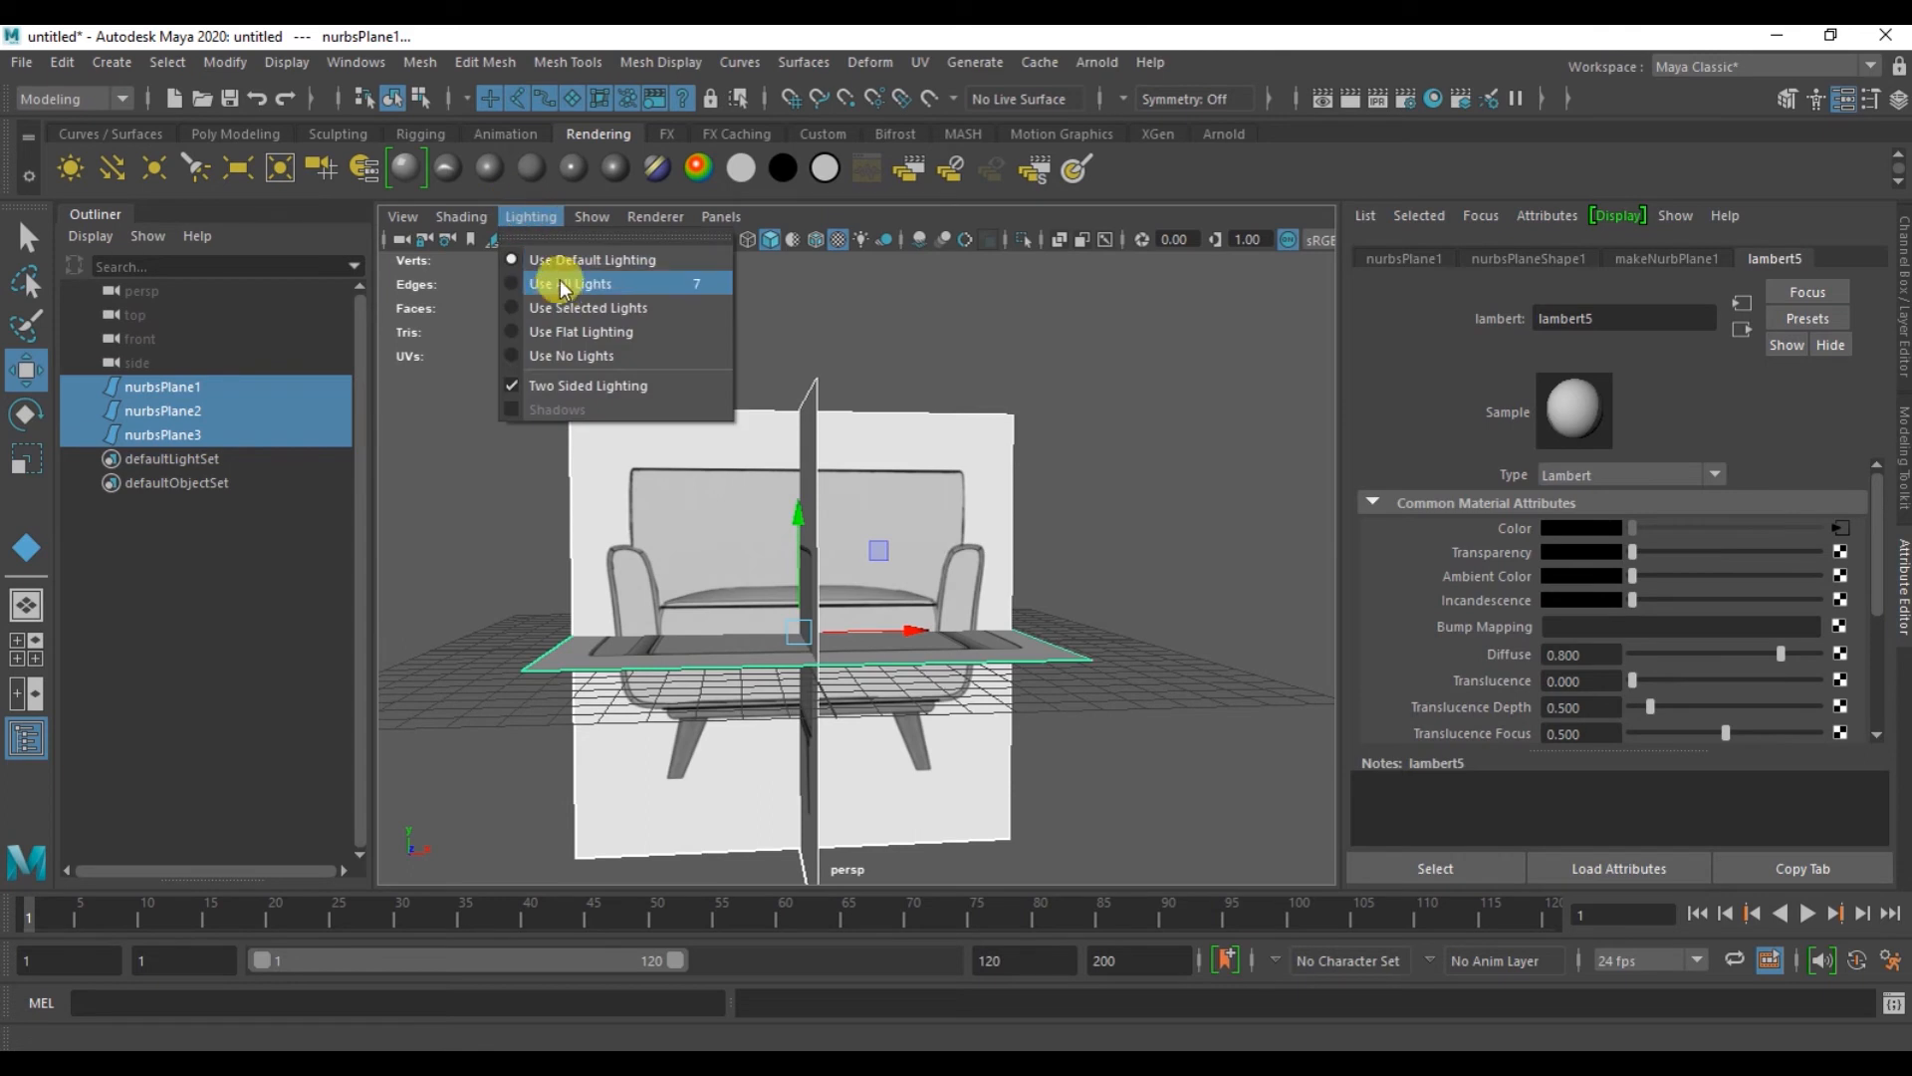
{"action": "left_click", "coordinate": [554, 386]}
{"action": "left_click_drag", "start_coordinate": [547, 376], "coordinate": [1102, 542], "text": "alt"}
{"action": "left_click", "coordinate": [1079, 512]}
{"action": "left_click", "coordinate": [529, 217]}
{"action": "left_click", "coordinate": [569, 386]}
{"action": "left_click_drag", "start_coordinate": [569, 390], "coordinate": [1036, 572], "text": "alt"}
{"action": "left_click_drag", "start_coordinate": [558, 383], "coordinate": [1136, 553]}
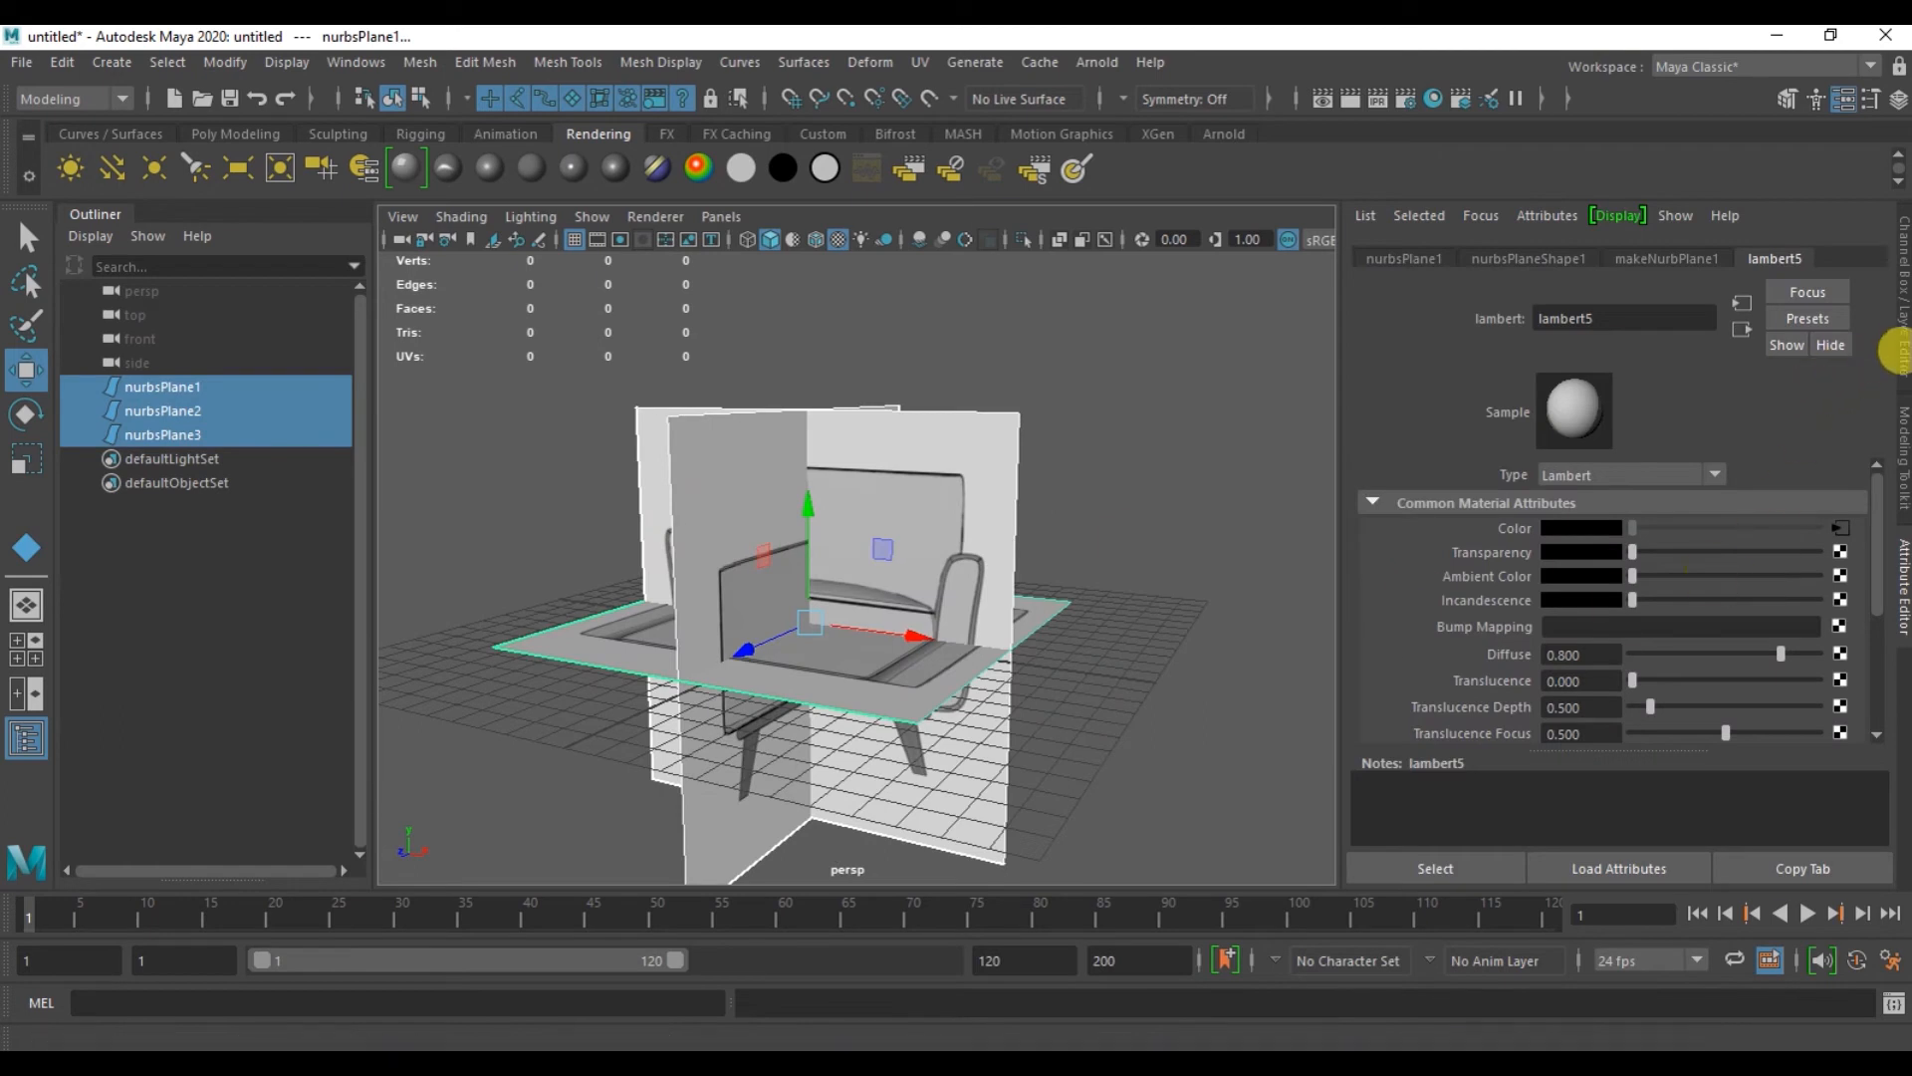
- Create a display layer from the three selected image planes and set the layer to Reference so the textured planes cannot be selected
{"action": "left_click", "coordinate": [1895, 343]}
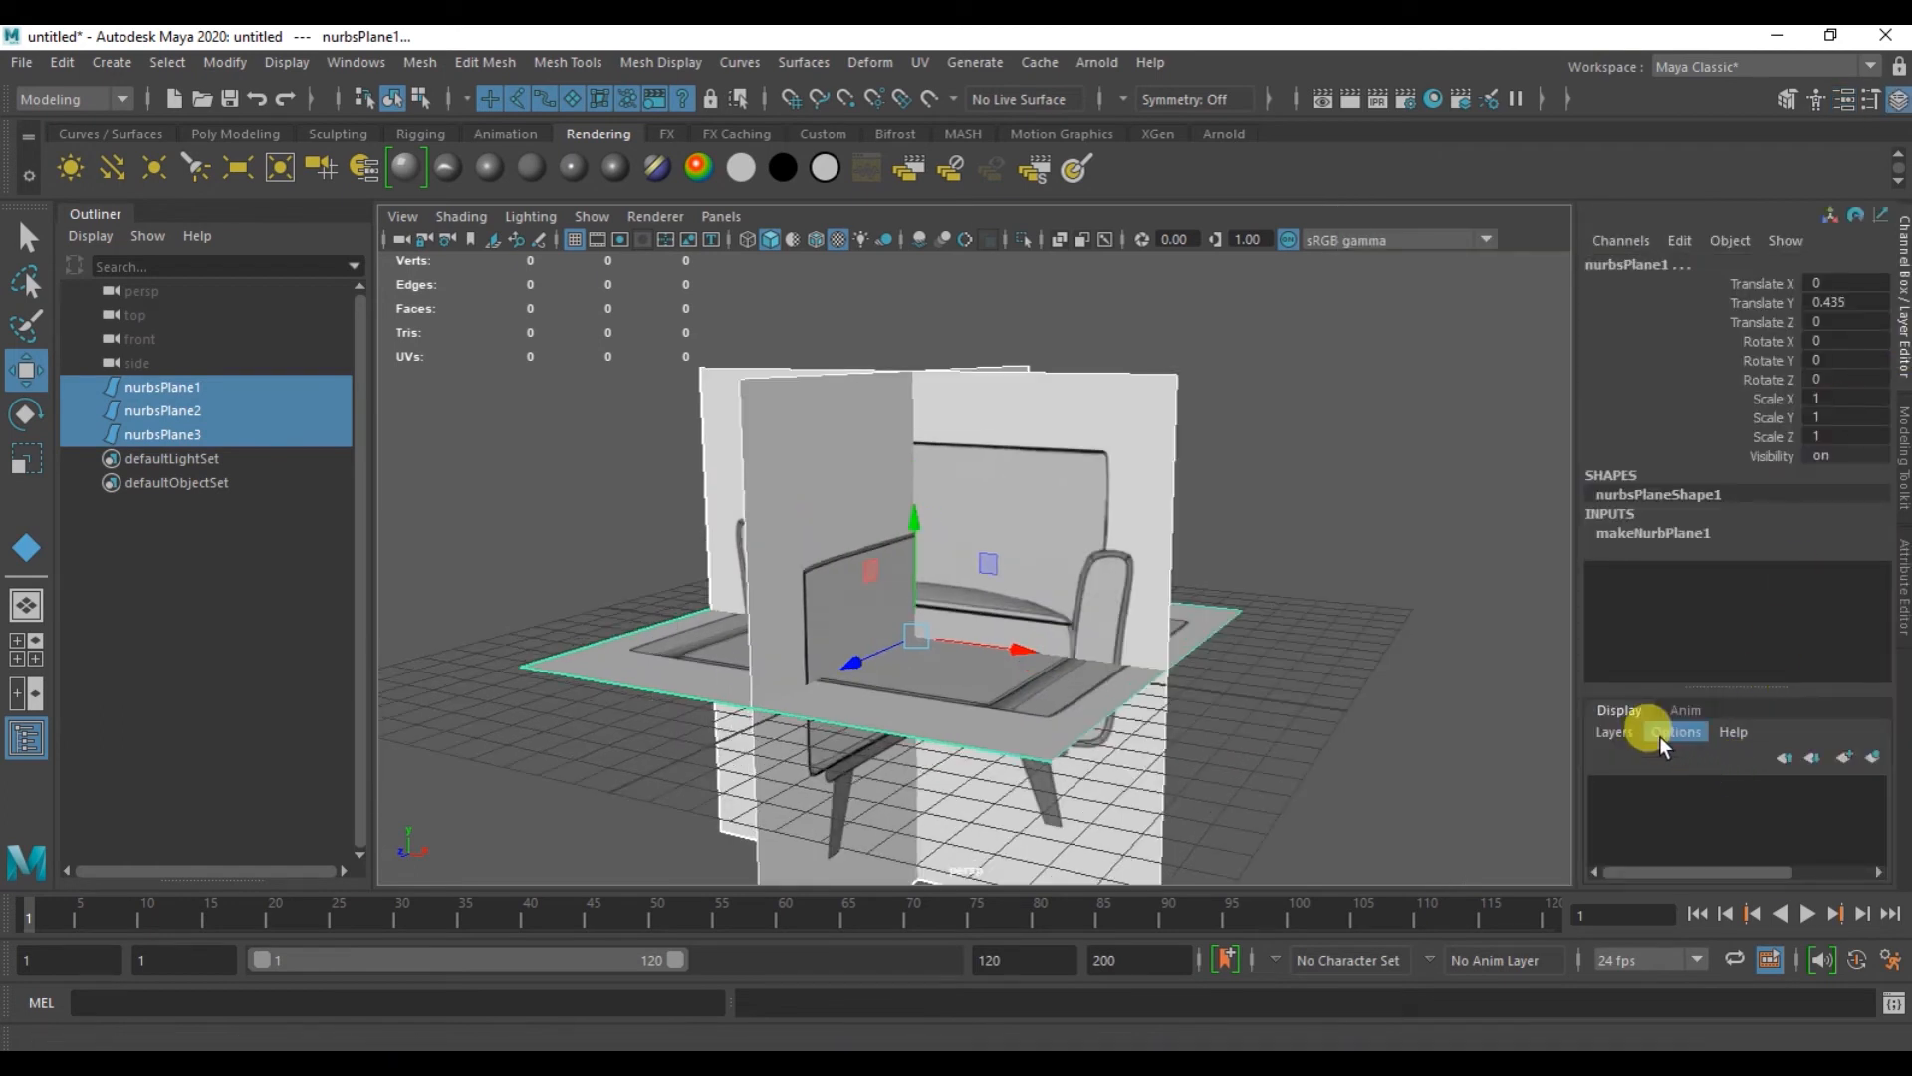
{"action": "left_click", "coordinate": [1614, 734]}
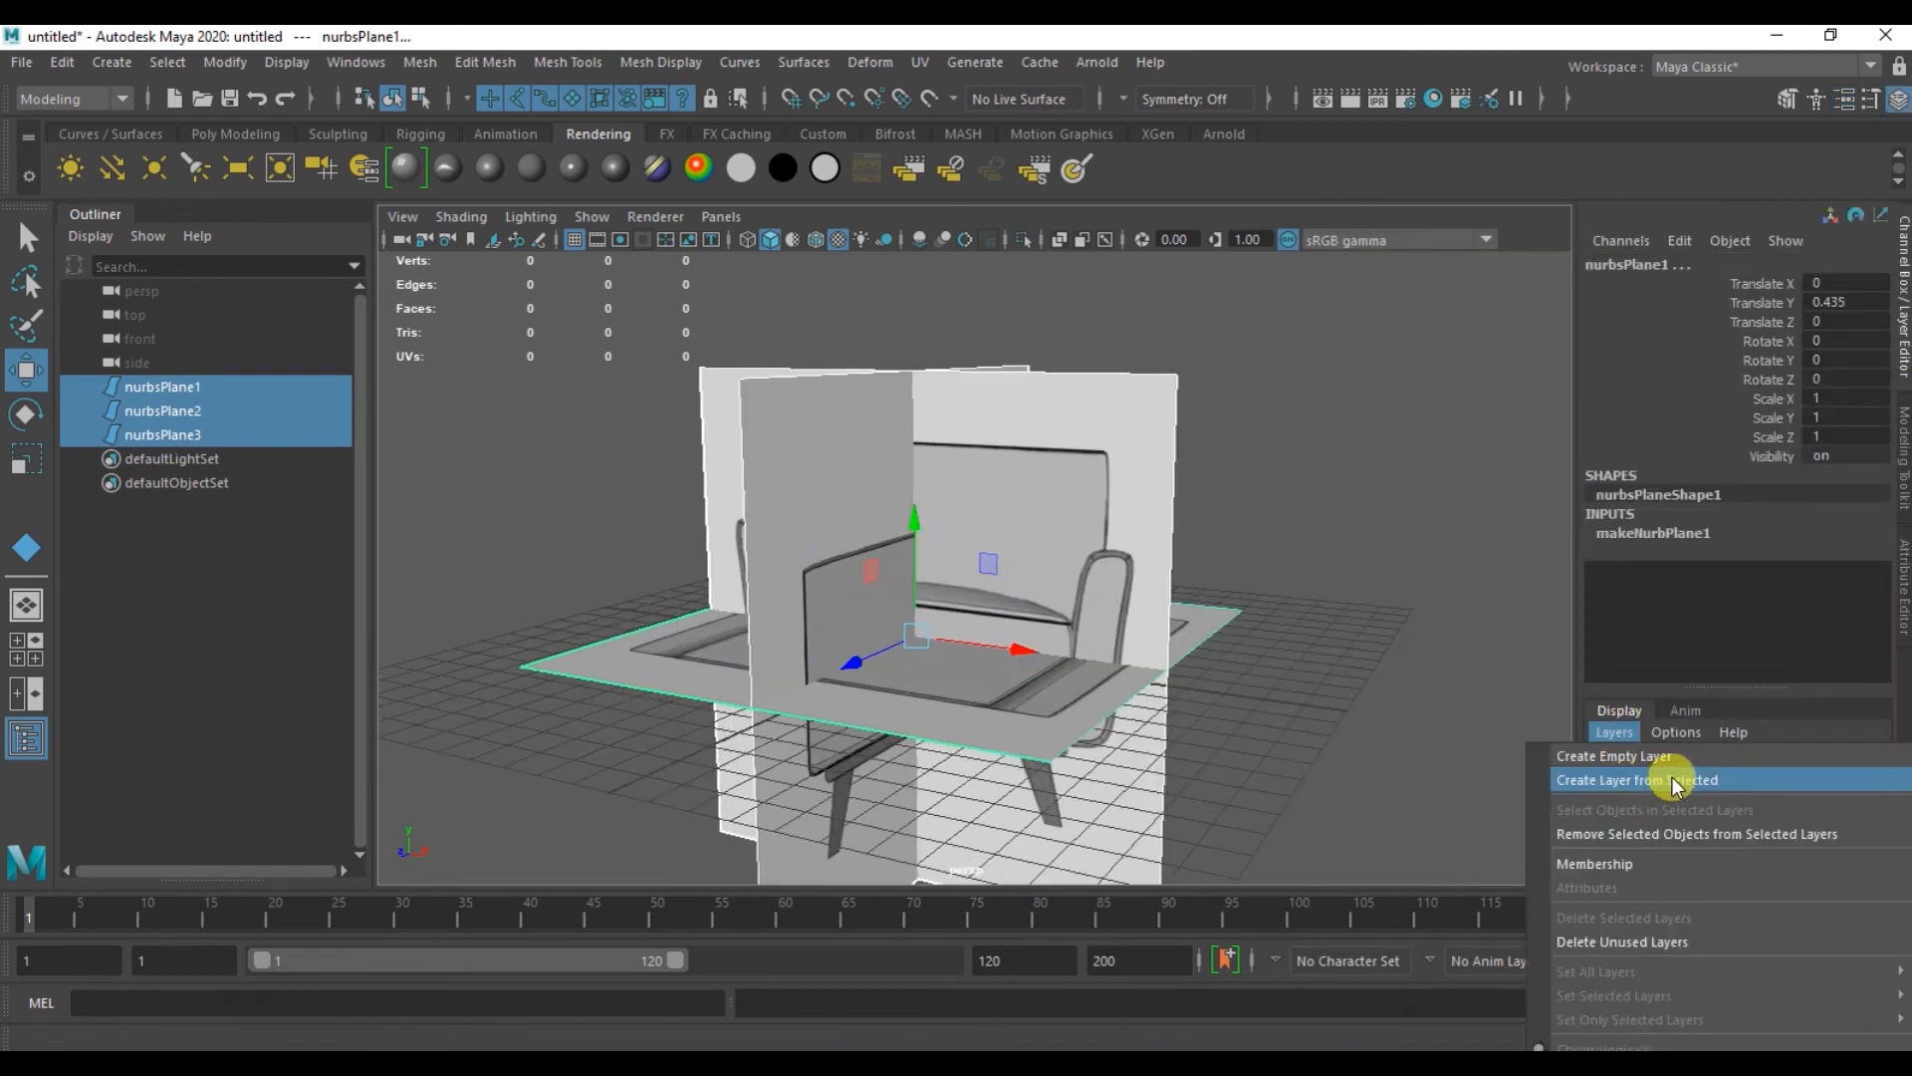
{"action": "left_click", "coordinate": [1613, 784]}
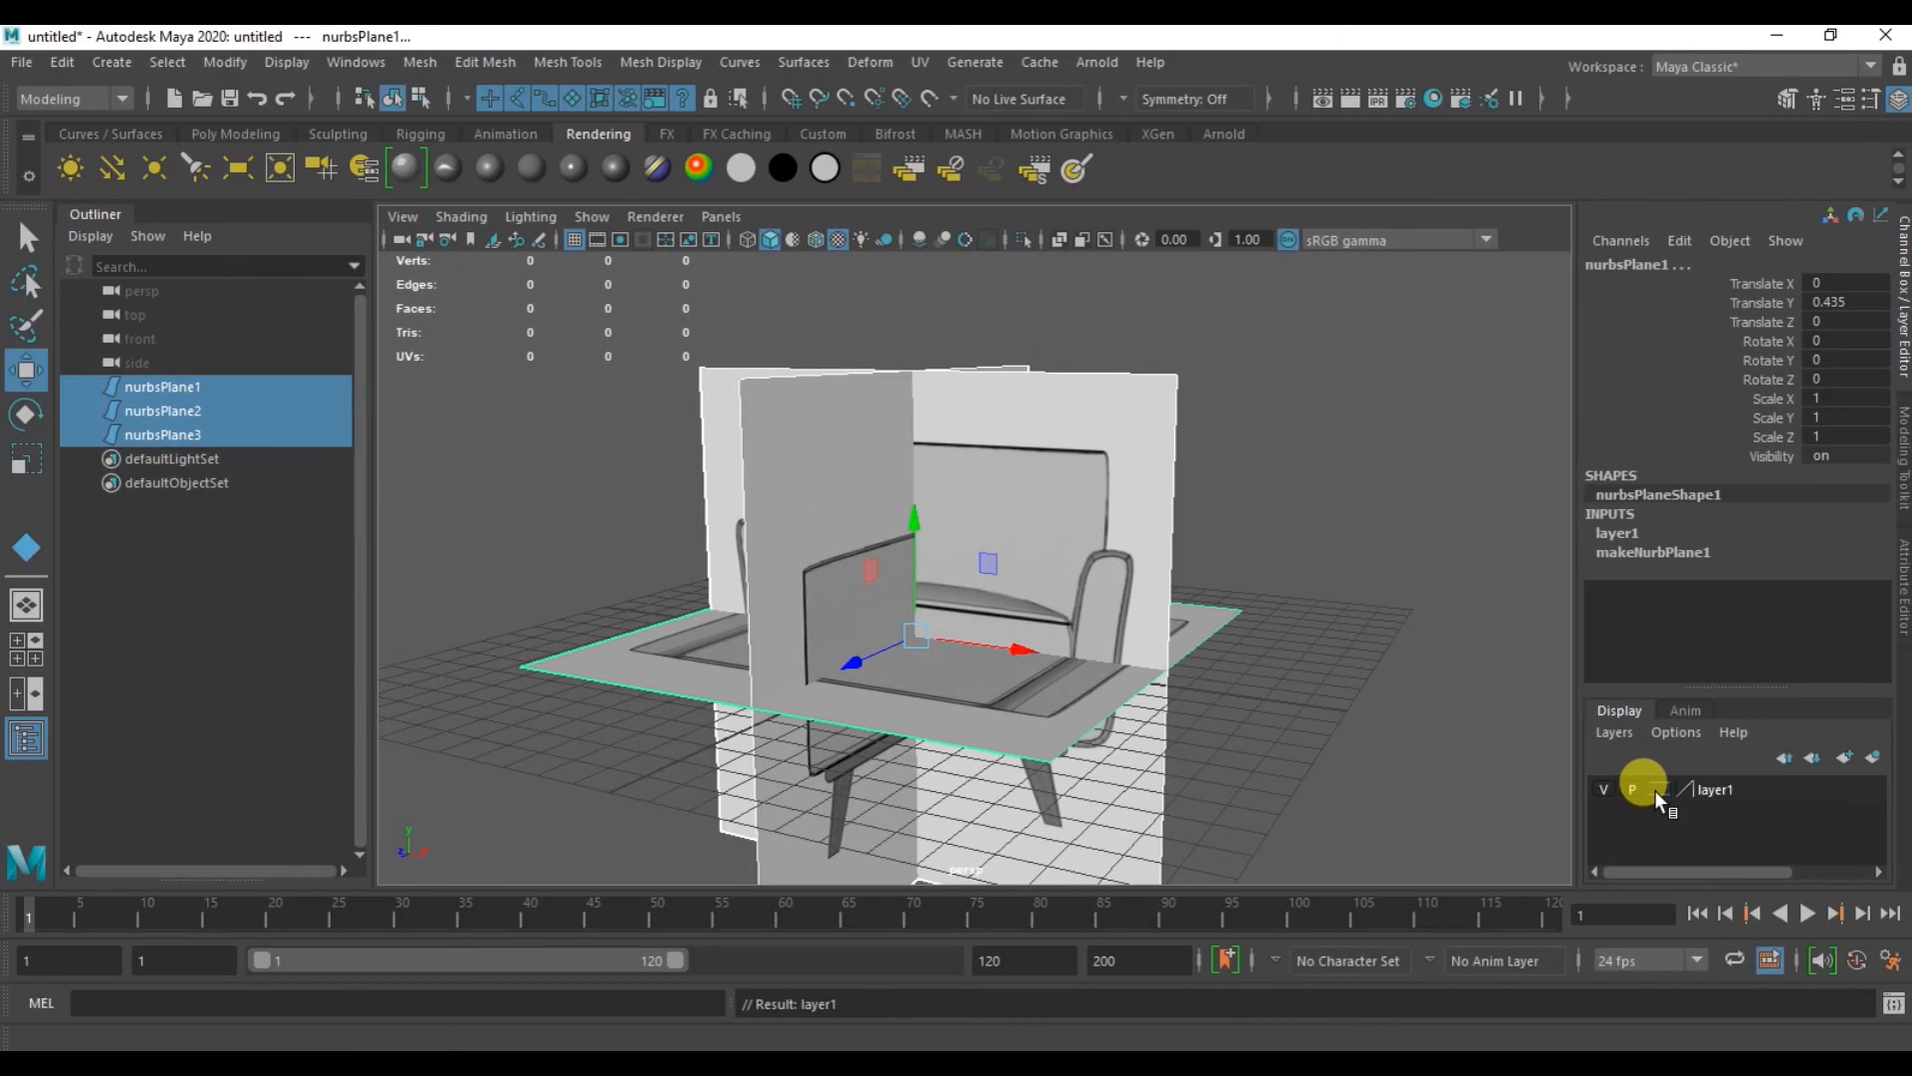
{"action": "left_click", "coordinate": [1658, 788]}
{"action": "left_click_drag", "start_coordinate": [1272, 743], "coordinate": [1058, 543], "text": "alt"}
{"action": "left_click", "coordinate": [815, 602]}
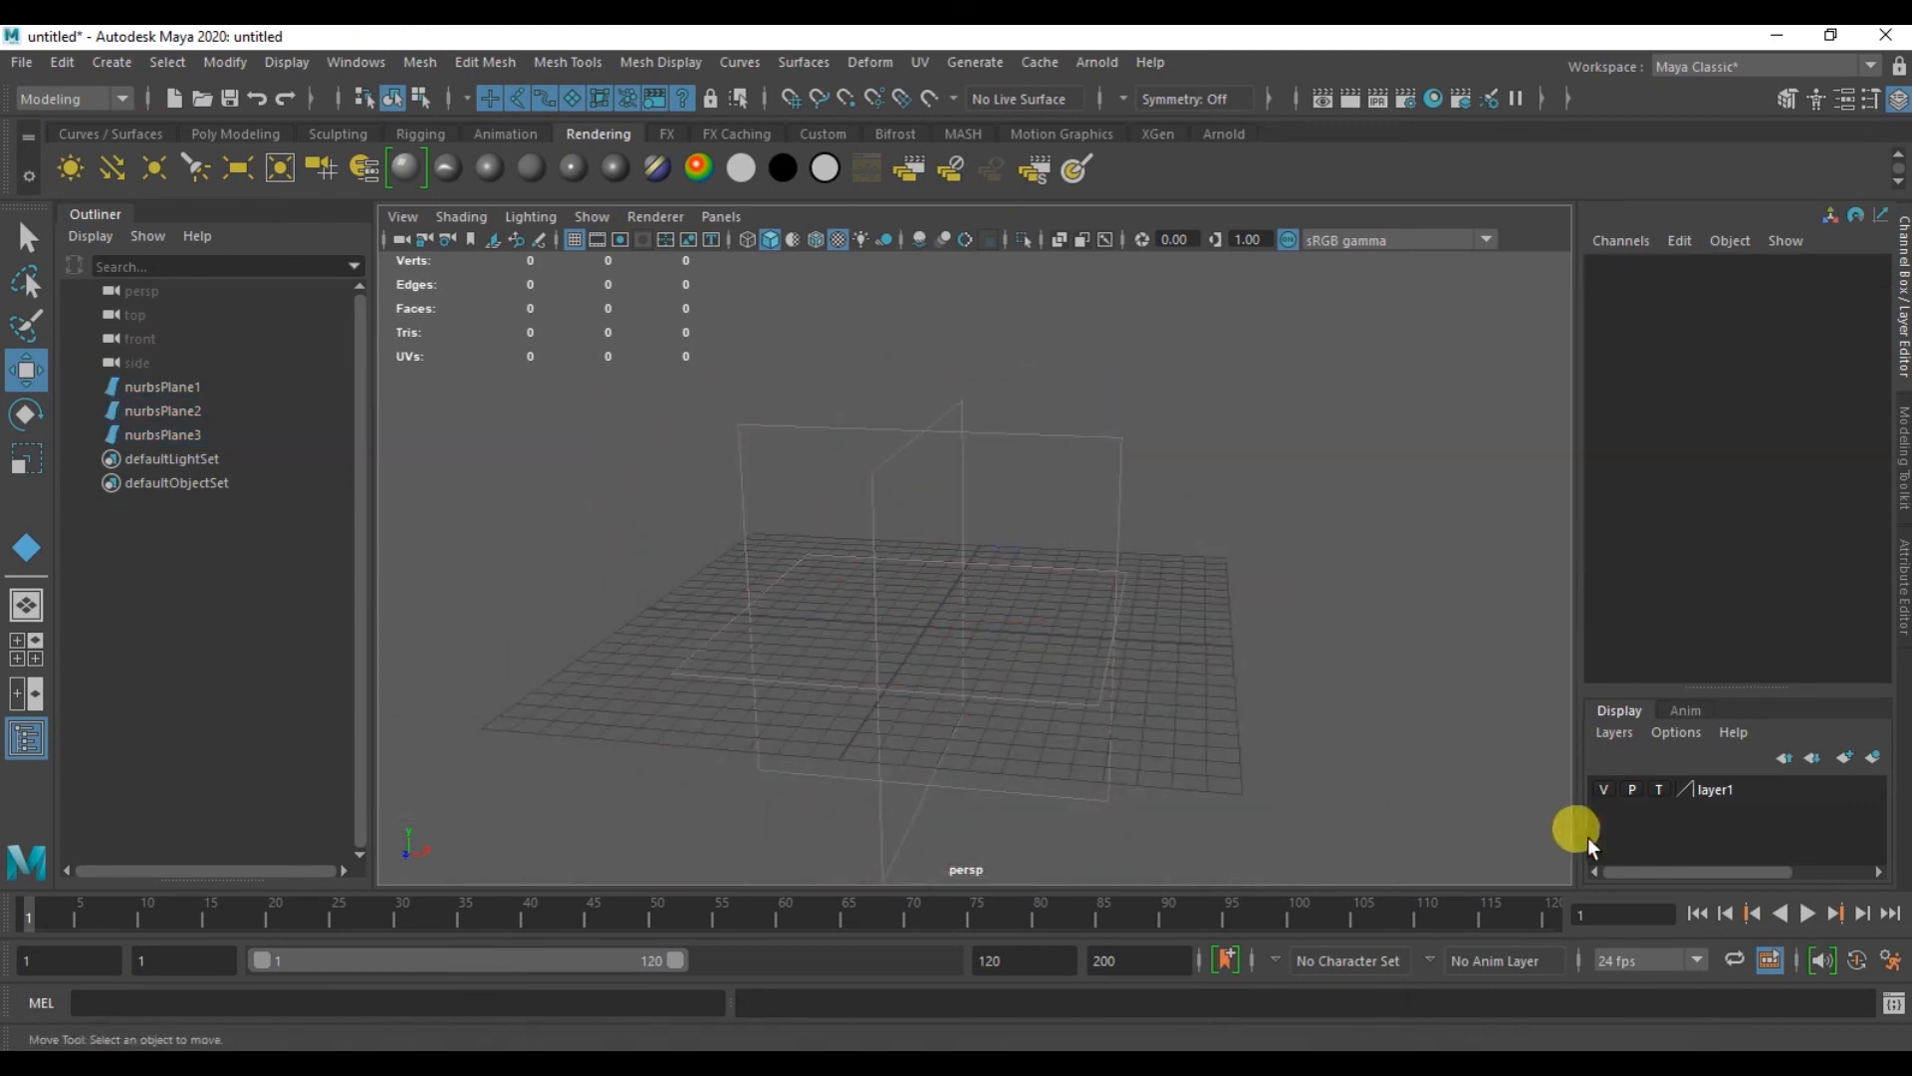
{"action": "left_click", "coordinate": [1658, 789]}
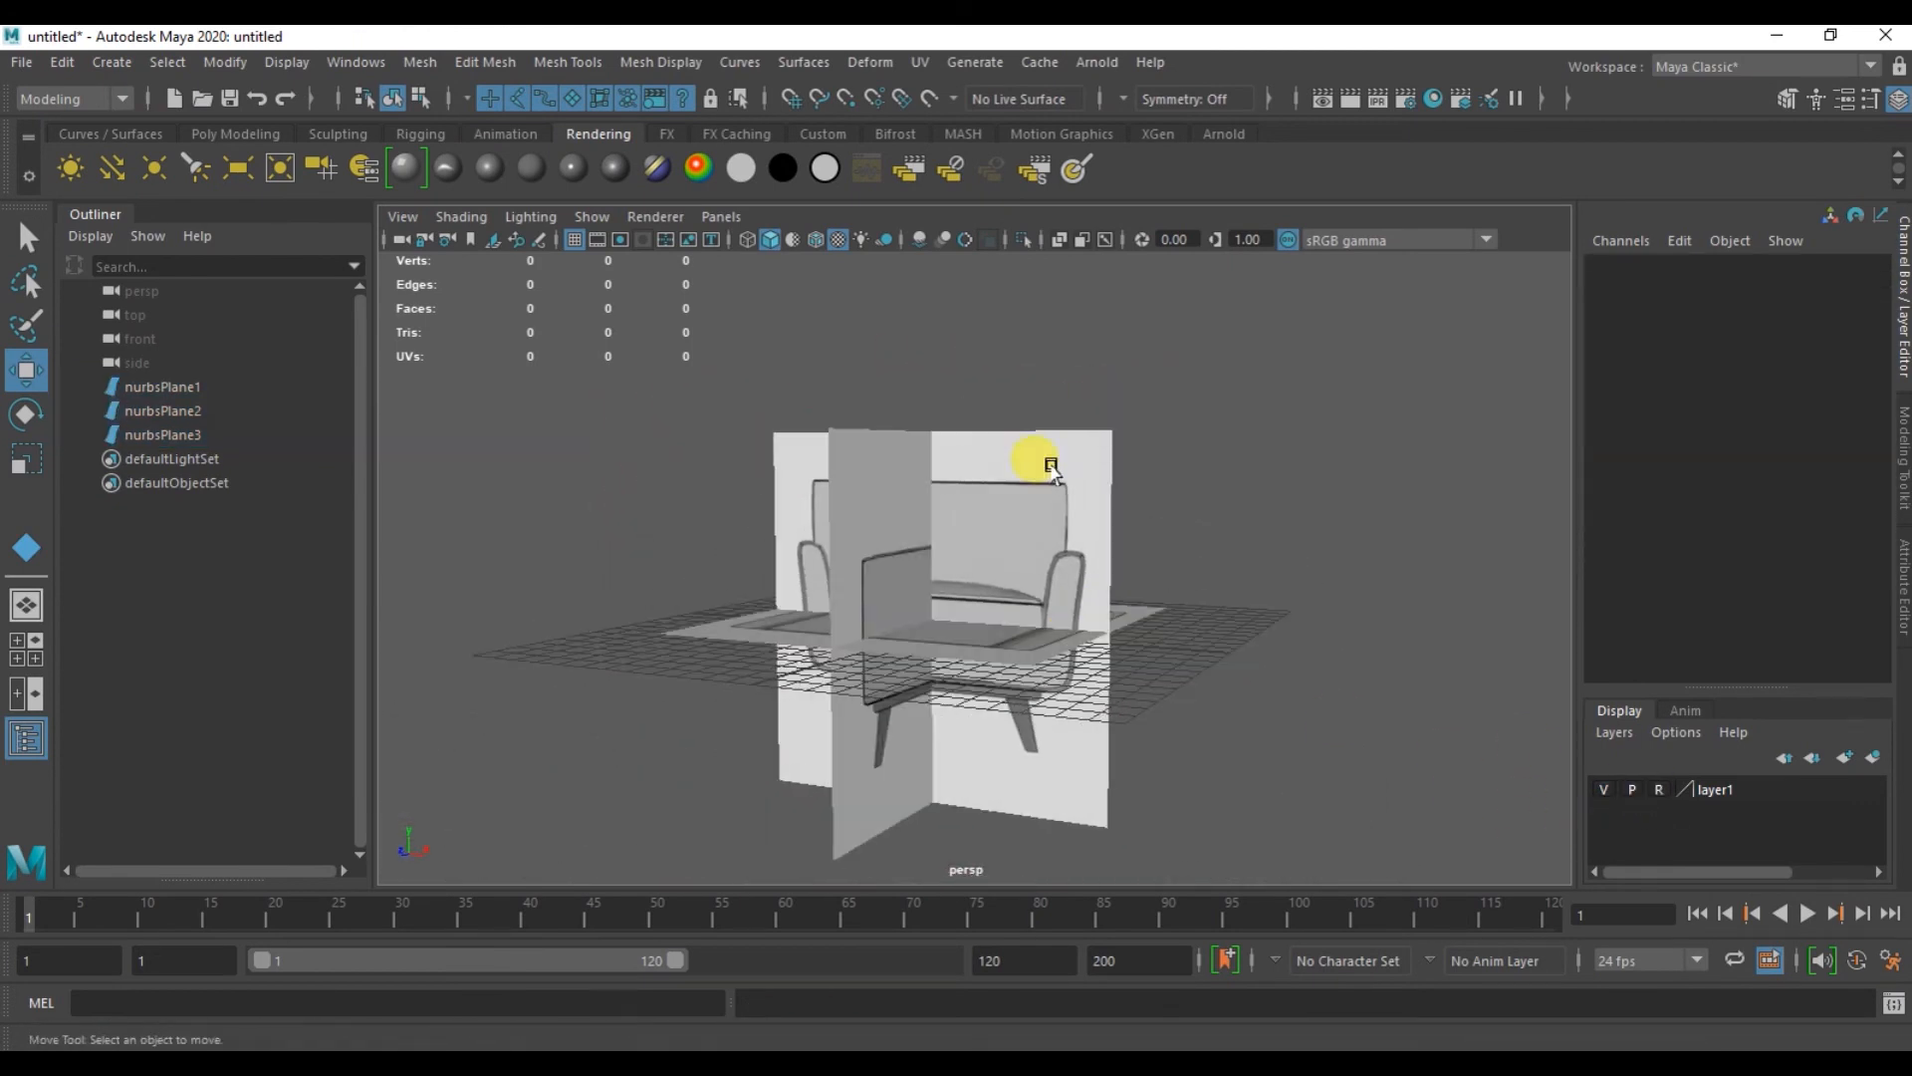
{"action": "left_click_drag", "start_coordinate": [1071, 638], "coordinate": [1129, 648], "text": "alt"}
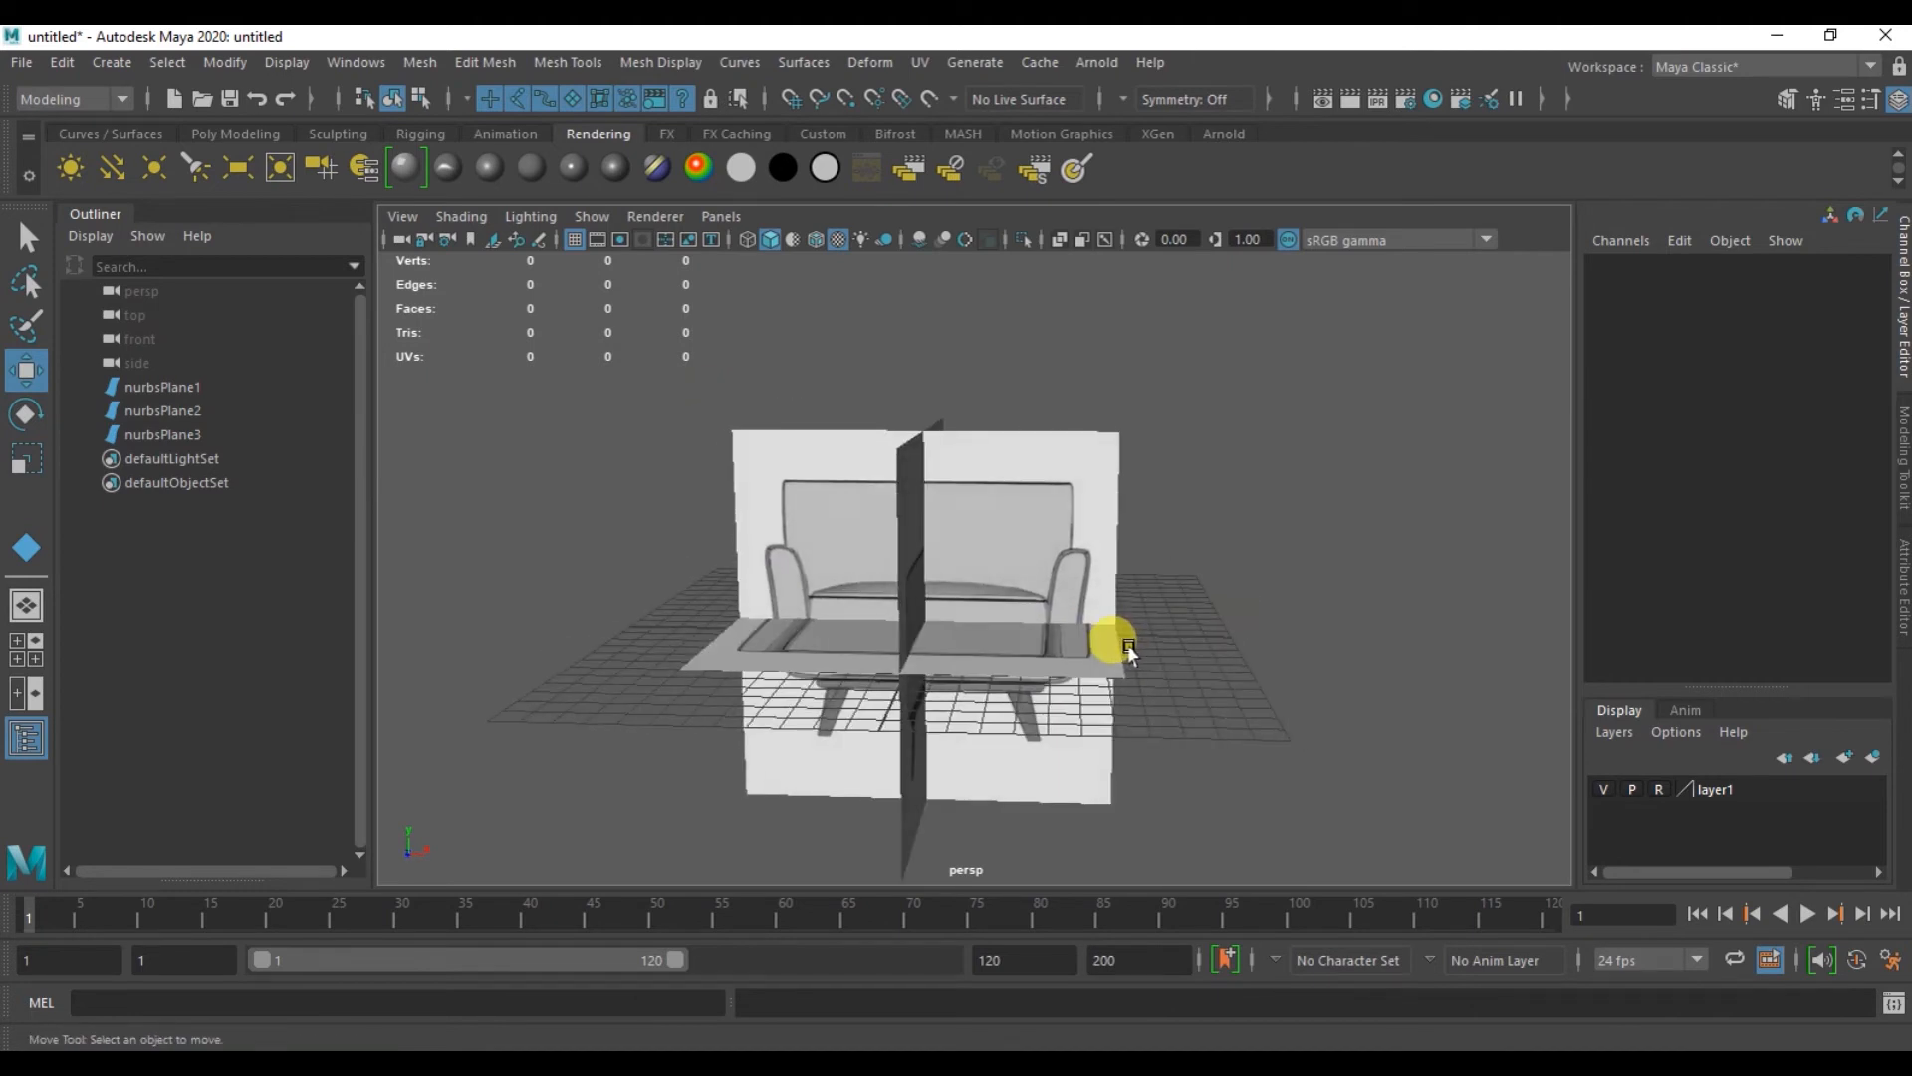
{"action": "scroll", "coordinate": [1120, 648], "scroll_direction": "up", "scroll_amount": 2}
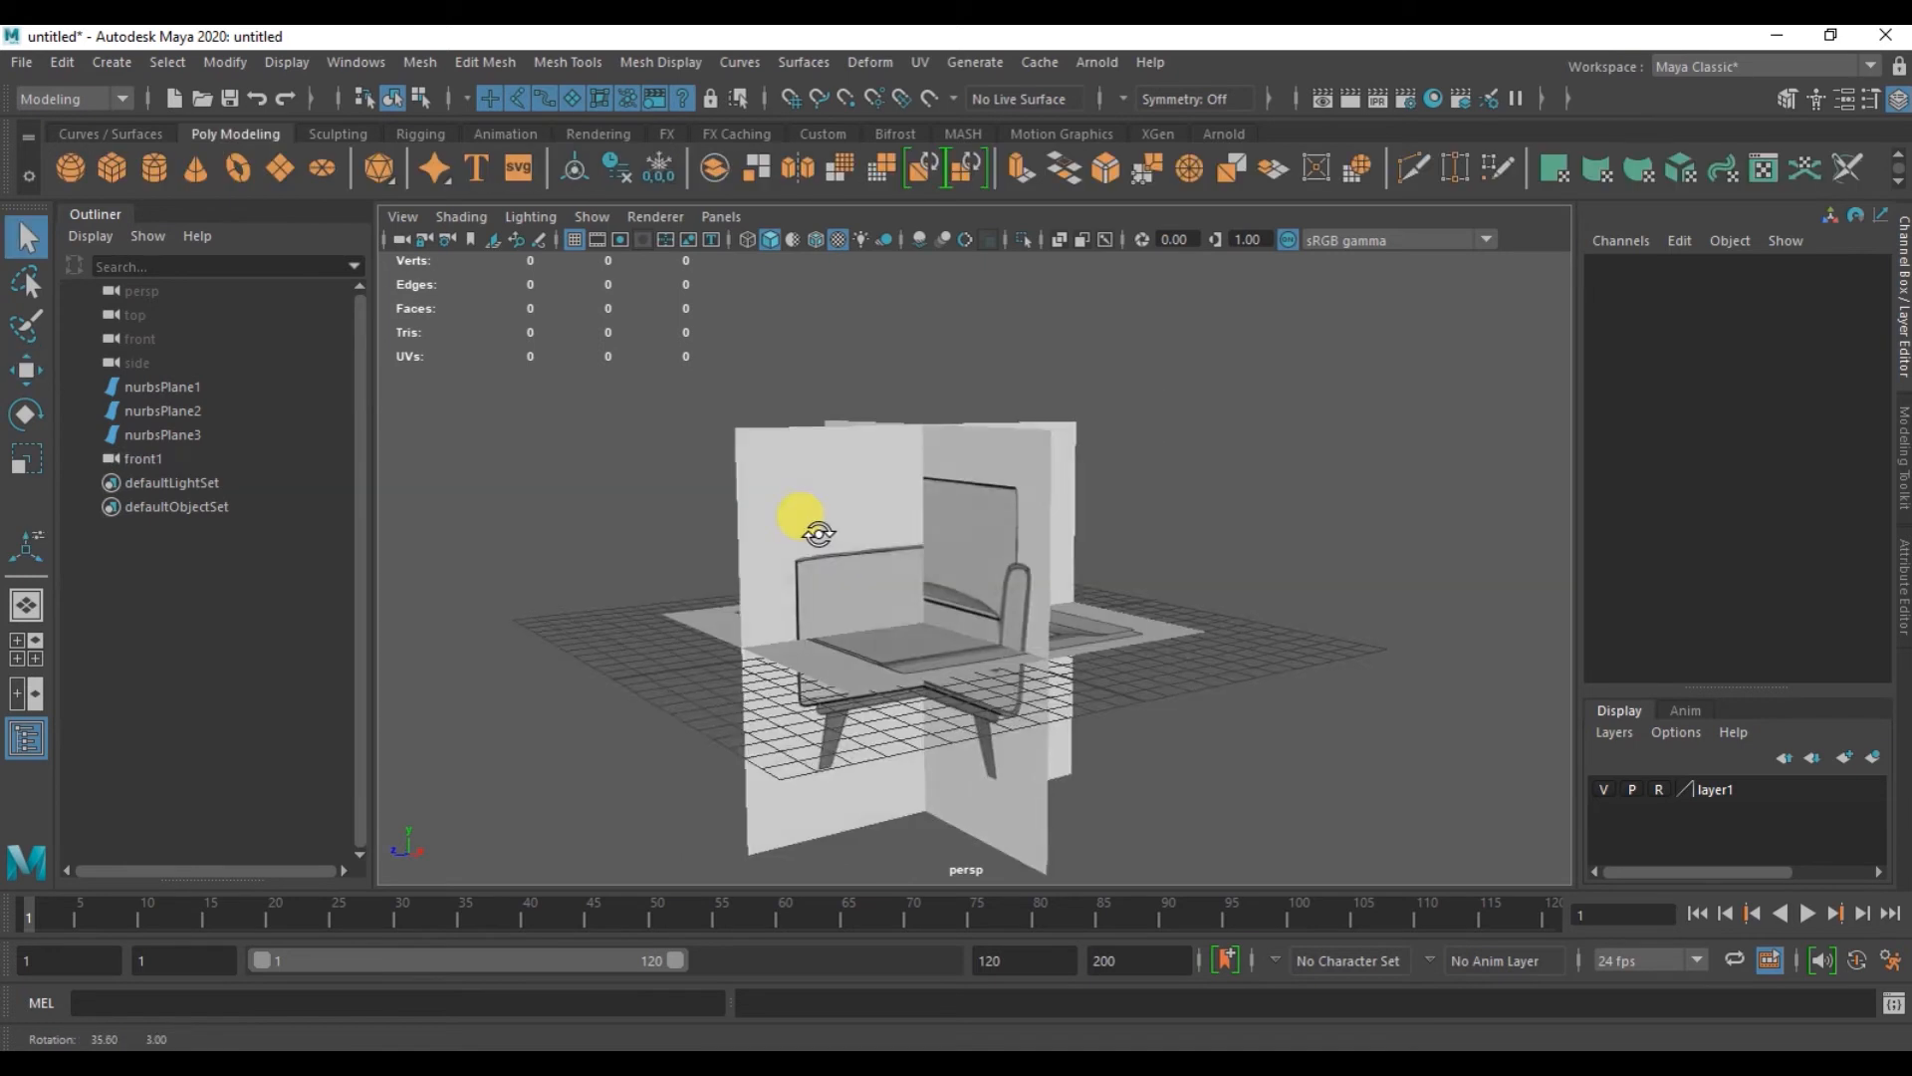
{"action": "left_click_drag", "start_coordinate": [815, 527], "coordinate": [954, 510], "text": "alt"}
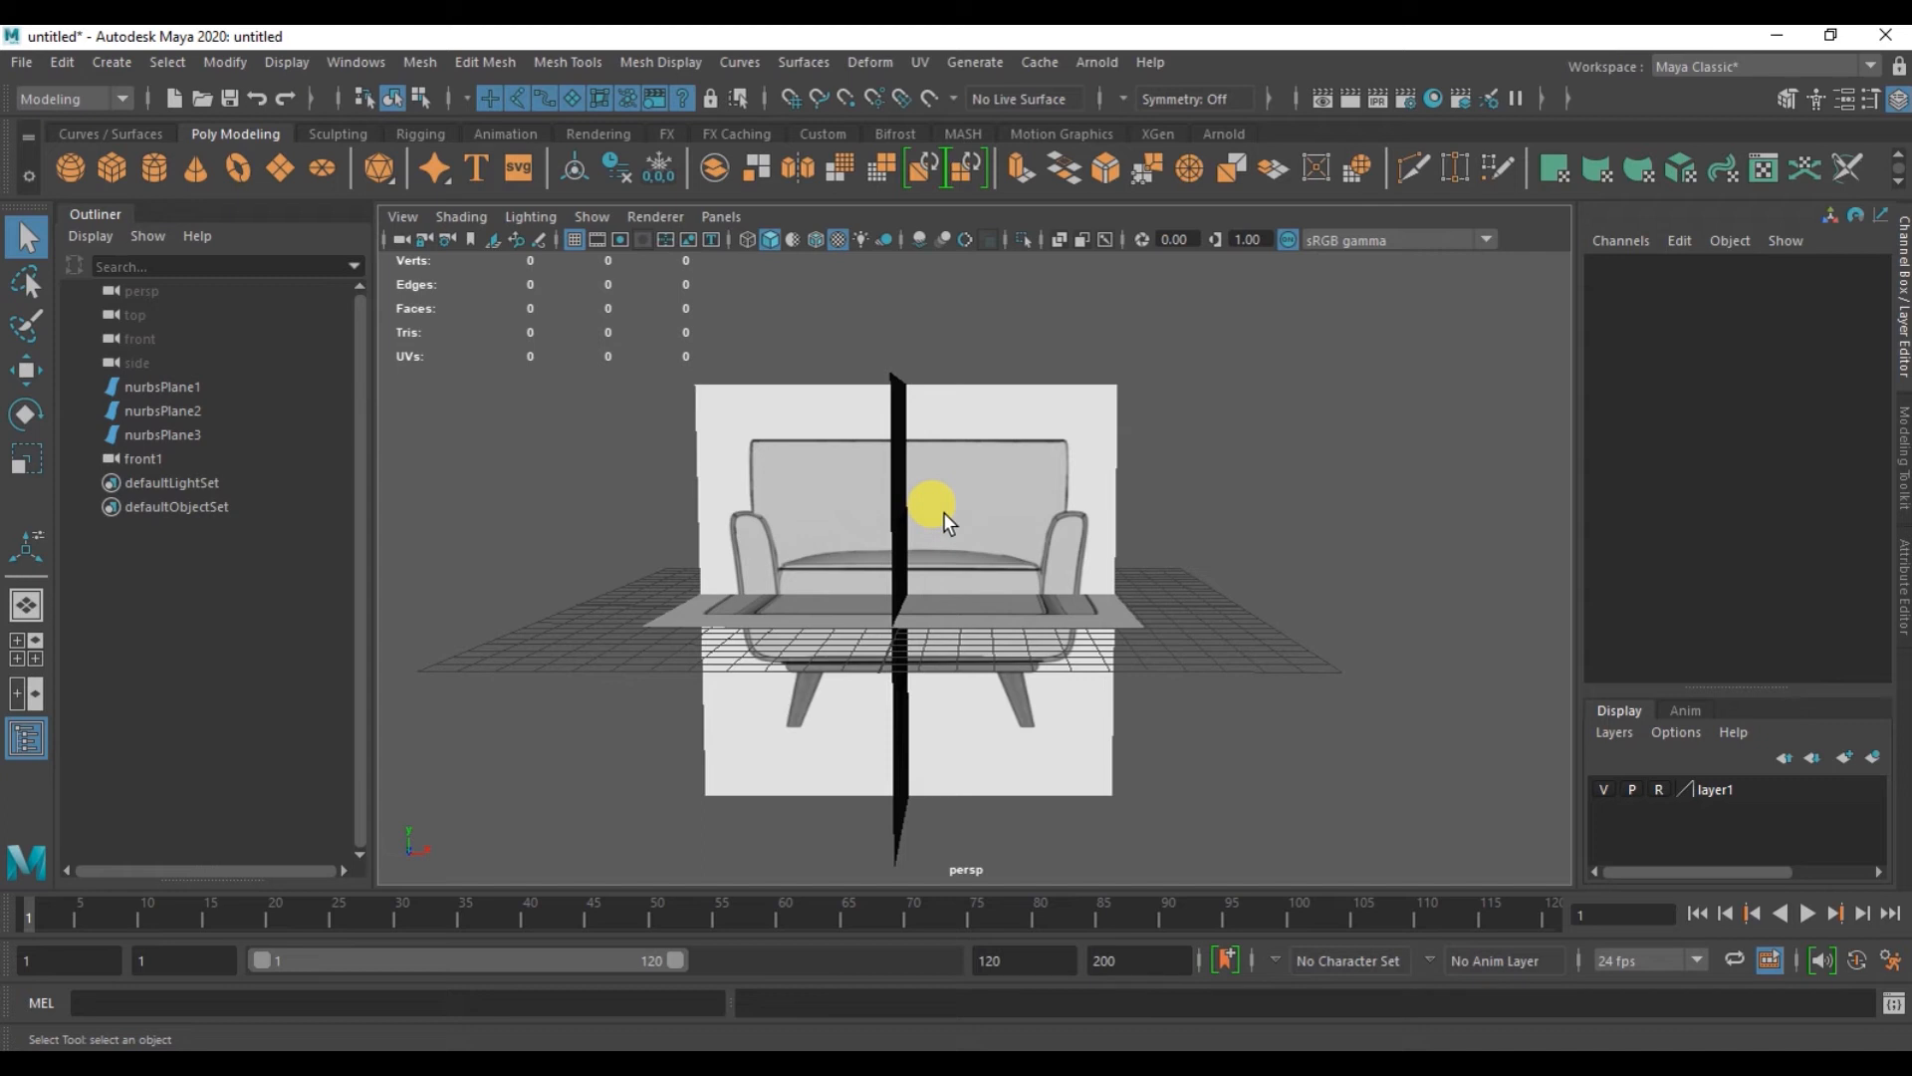
{"action": "mouse_move", "coordinate": [854, 632]}
{"action": "left_mouse_down", "text": "alt"}
{"action": "mouse_move", "coordinate": [853, 611]}
{"action": "mouse_move", "coordinate": [884, 614]}
{"action": "mouse_move", "coordinate": [868, 610]}
{"action": "left_mouse_up", "text": "alt"}
{"action": "mouse_move", "coordinate": [870, 609]}
{"action": "middle_mouse_down", "text": "alt"}
{"action": "mouse_move", "coordinate": [921, 604]}
{"action": "mouse_move", "coordinate": [900, 600]}
{"action": "middle_mouse_up", "text": "alt"}
{"action": "left_click_drag", "start_coordinate": [900, 601], "coordinate": [863, 610], "text": "alt"}
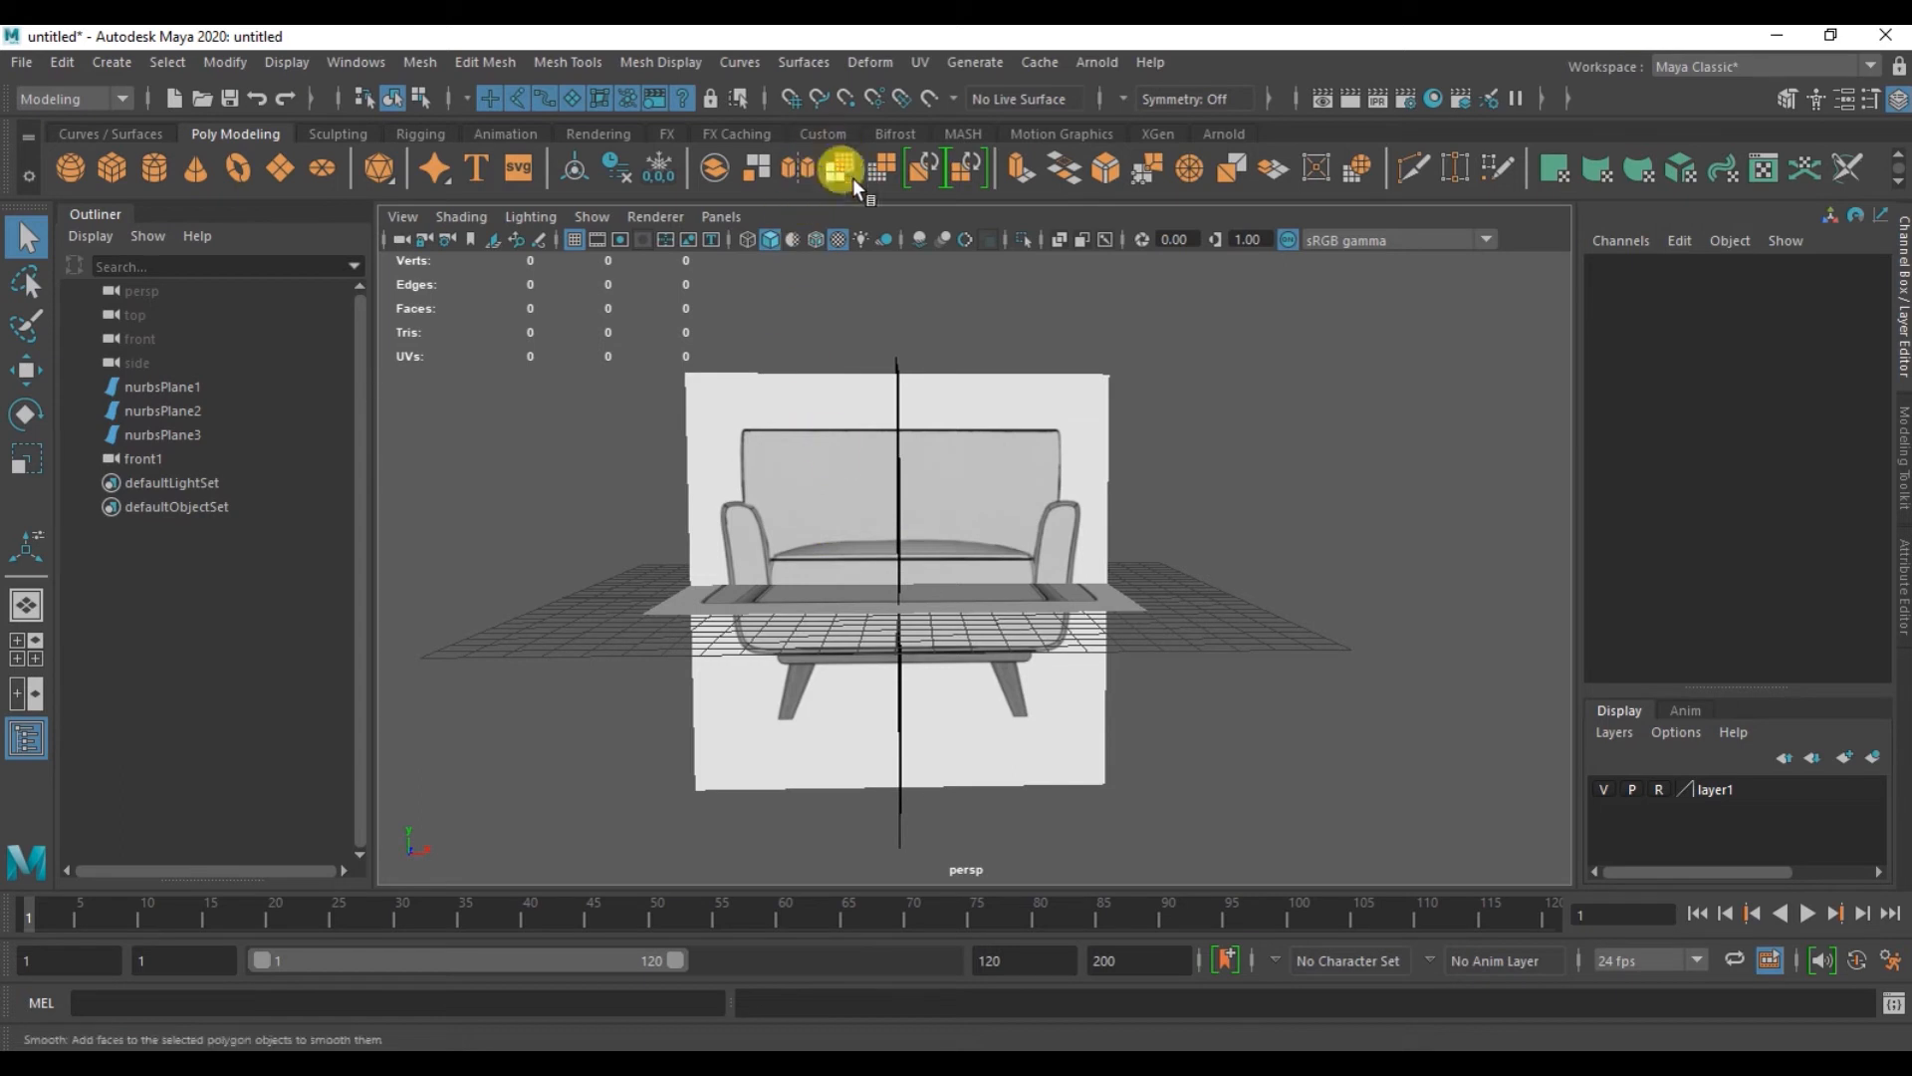
- Switch to the four-view layout and frame the complete sofa reference images in the front and side views
{"action": "key", "text": "space"}
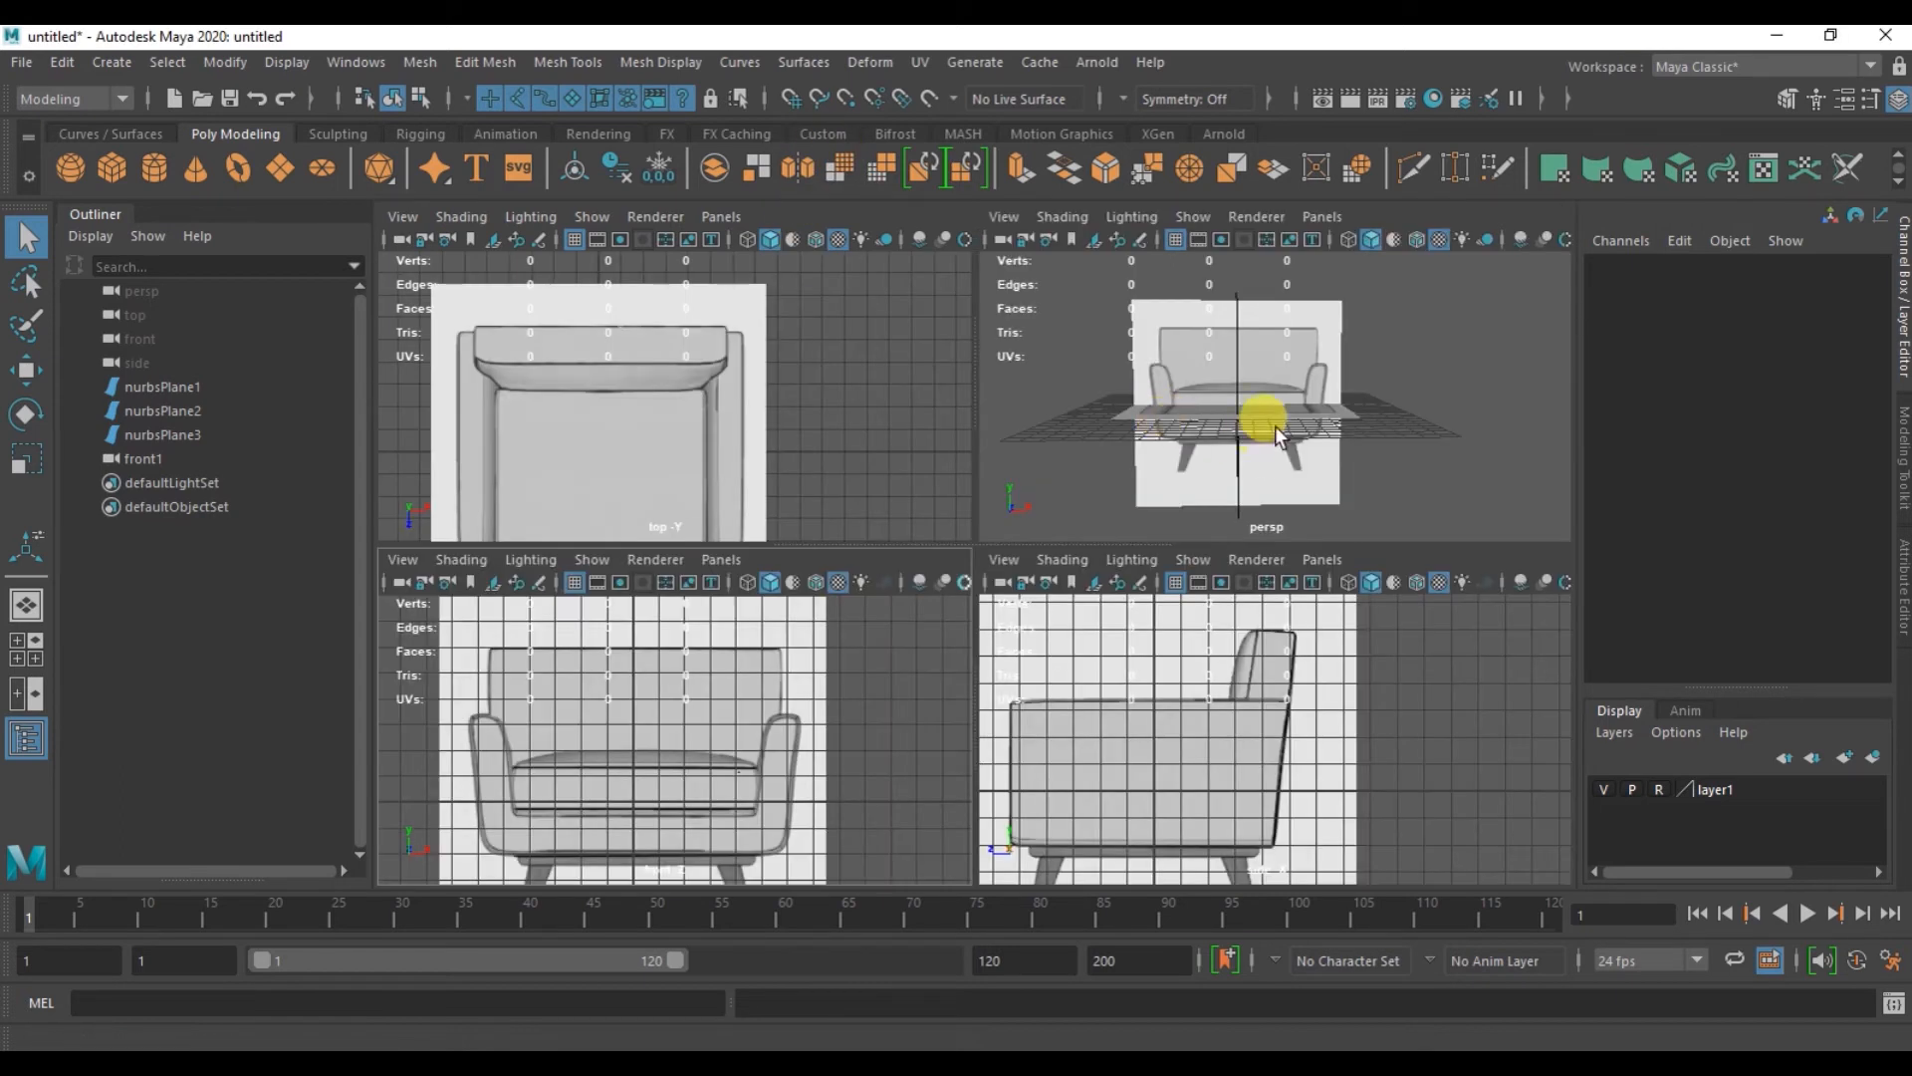
{"action": "scroll", "coordinate": [757, 727], "scroll_direction": "down", "scroll_amount": 3}
{"action": "middle_click_drag", "start_coordinate": [757, 724], "coordinate": [732, 660], "text": "alt"}
{"action": "middle_click_drag", "start_coordinate": [1222, 782], "coordinate": [1233, 777], "text": "alt"}
{"action": "right_click_drag", "start_coordinate": [1233, 776], "coordinate": [1196, 763], "text": "alt"}
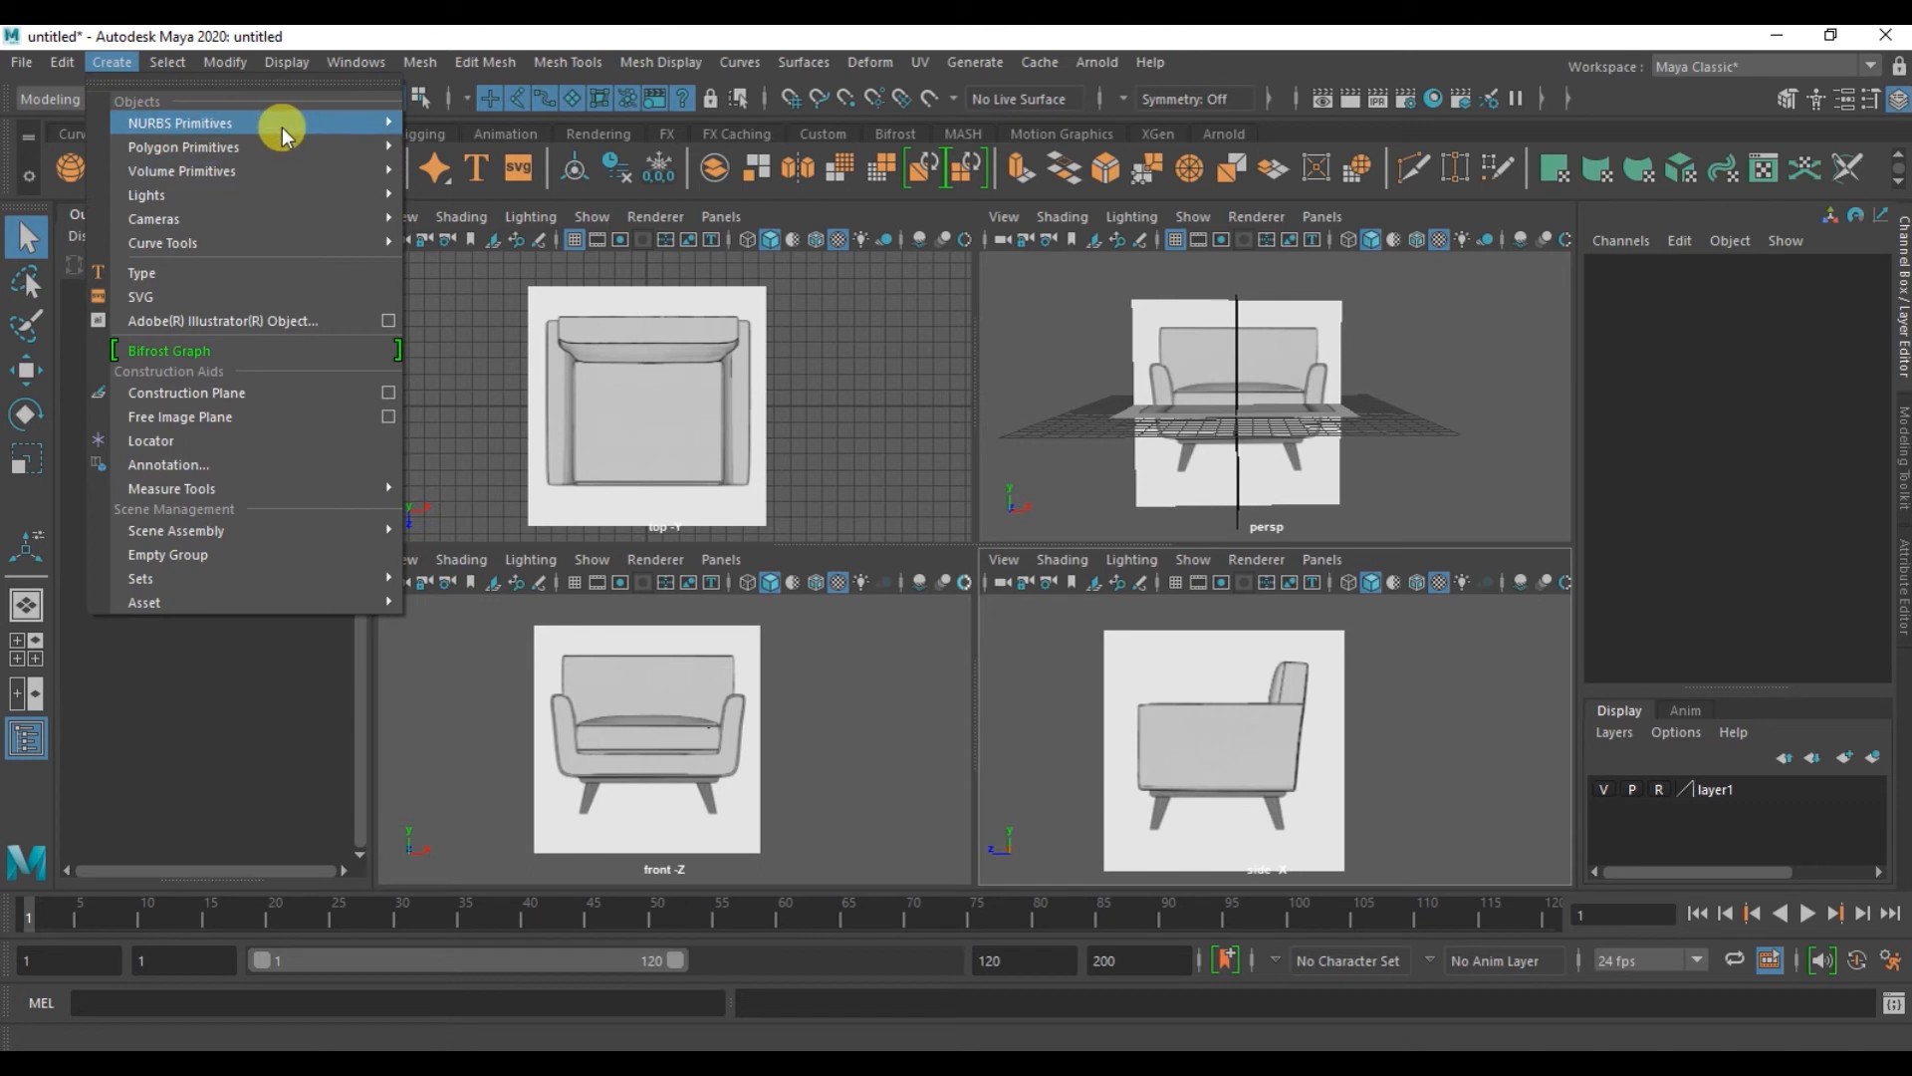
- Create a polygon cube over one half of the sofa's seat in the front view and give it depth from the side view
{"action": "mouse_move", "coordinate": [313, 146]}
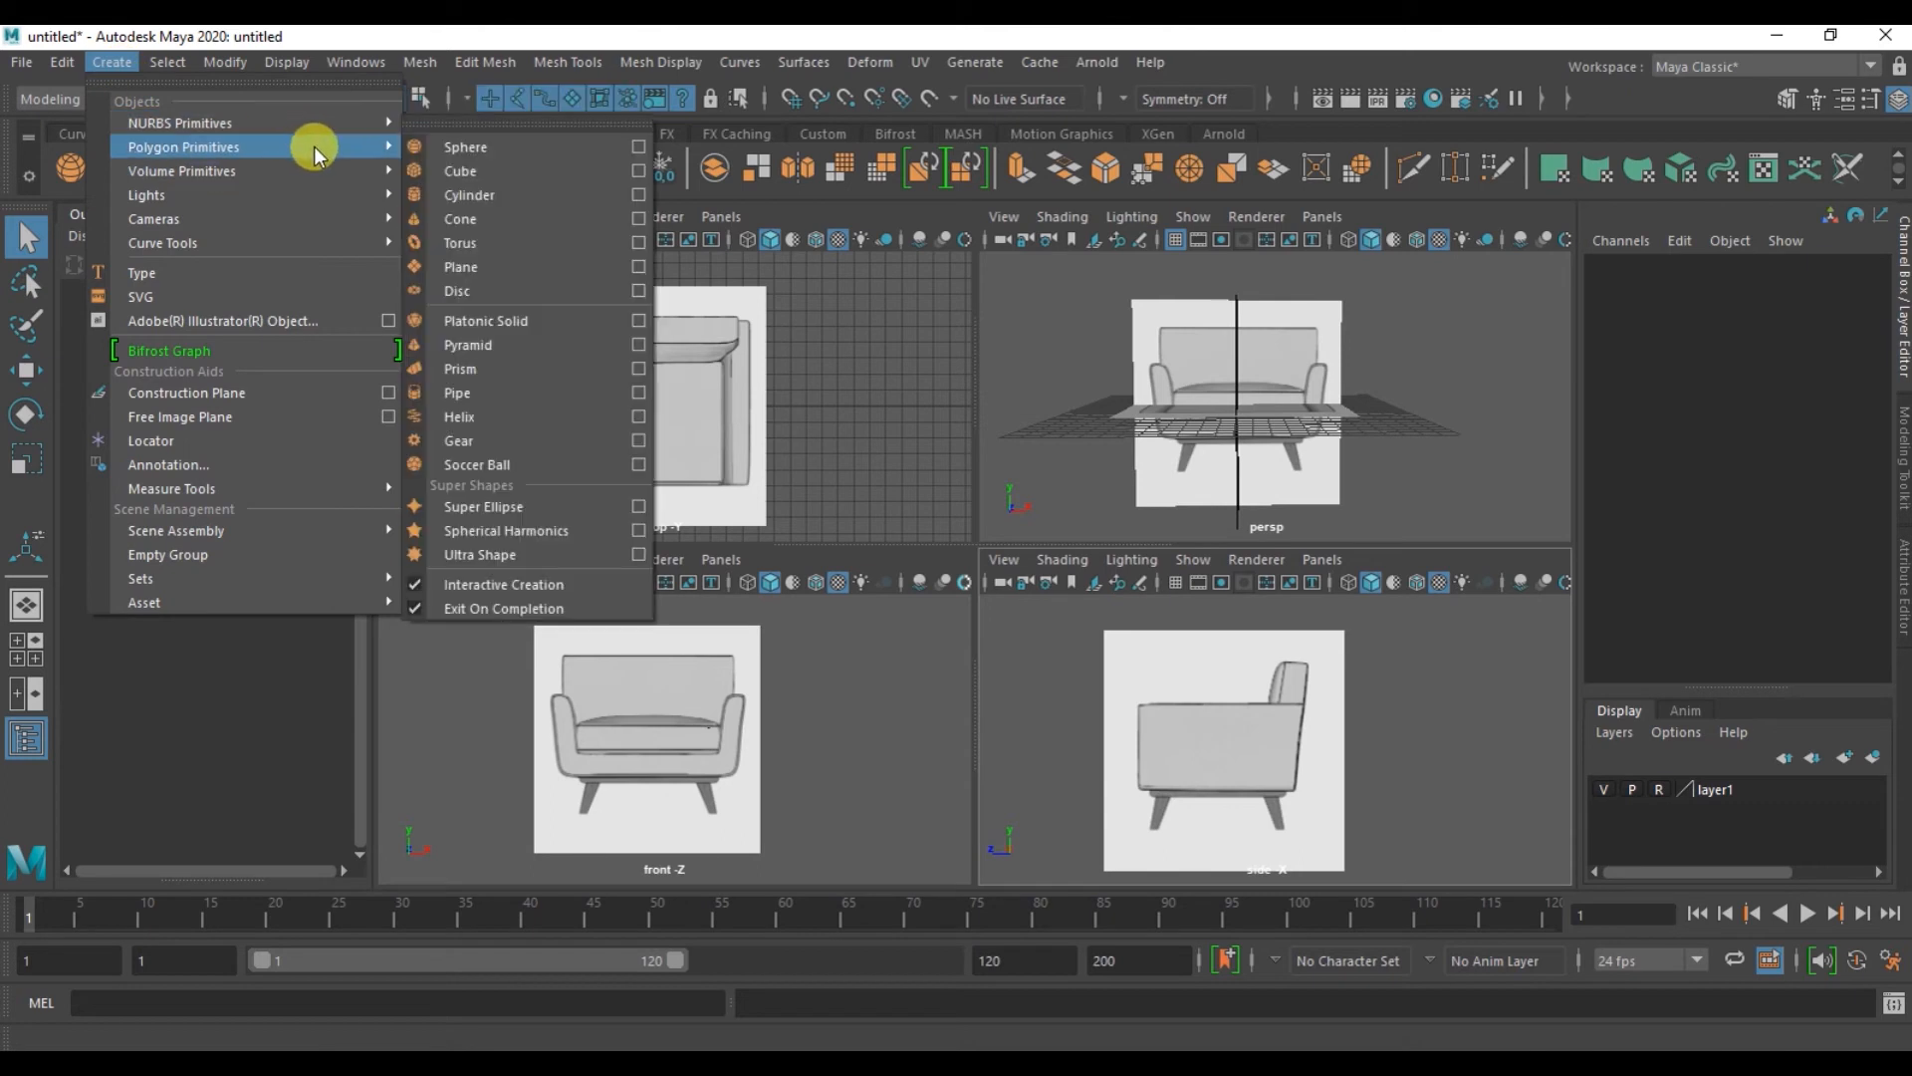
{"action": "left_click", "coordinate": [457, 172]}
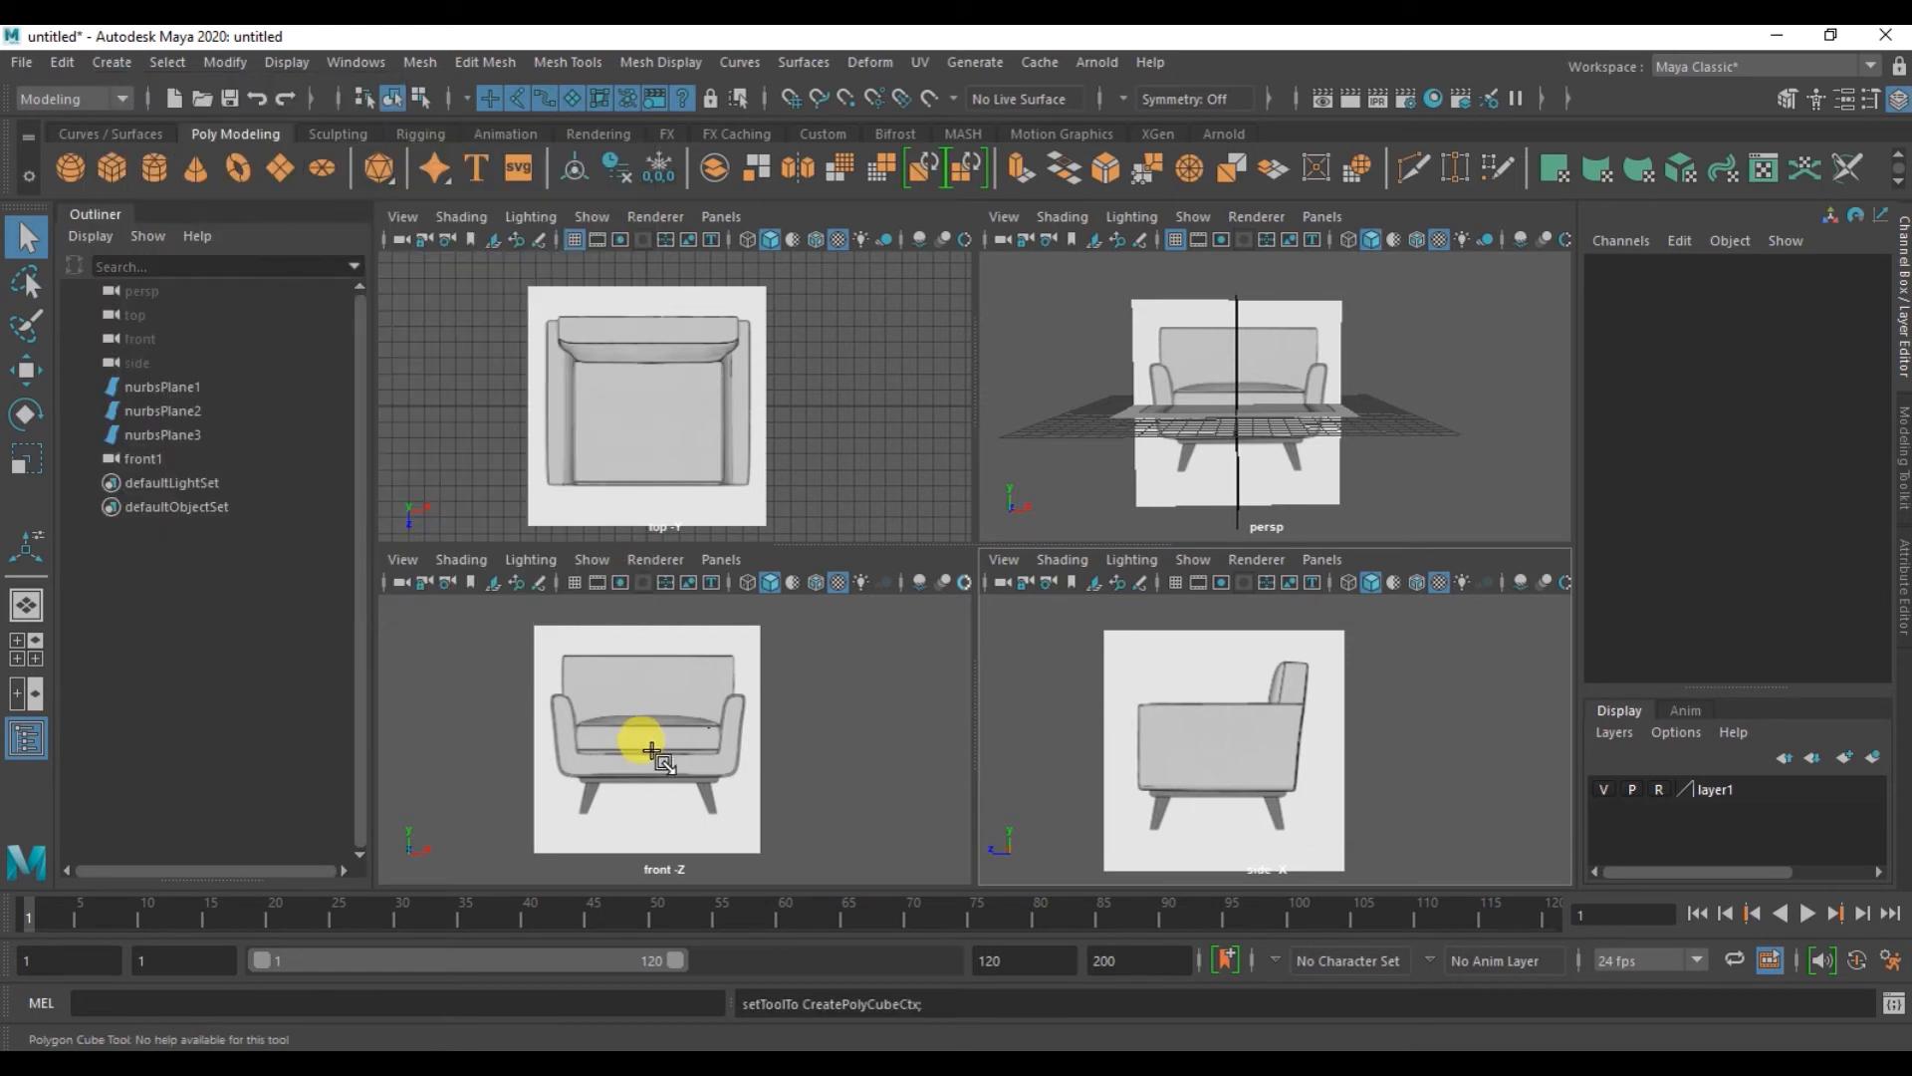
{"action": "scroll", "coordinate": [656, 739], "scroll_direction": "up", "scroll_amount": 2}
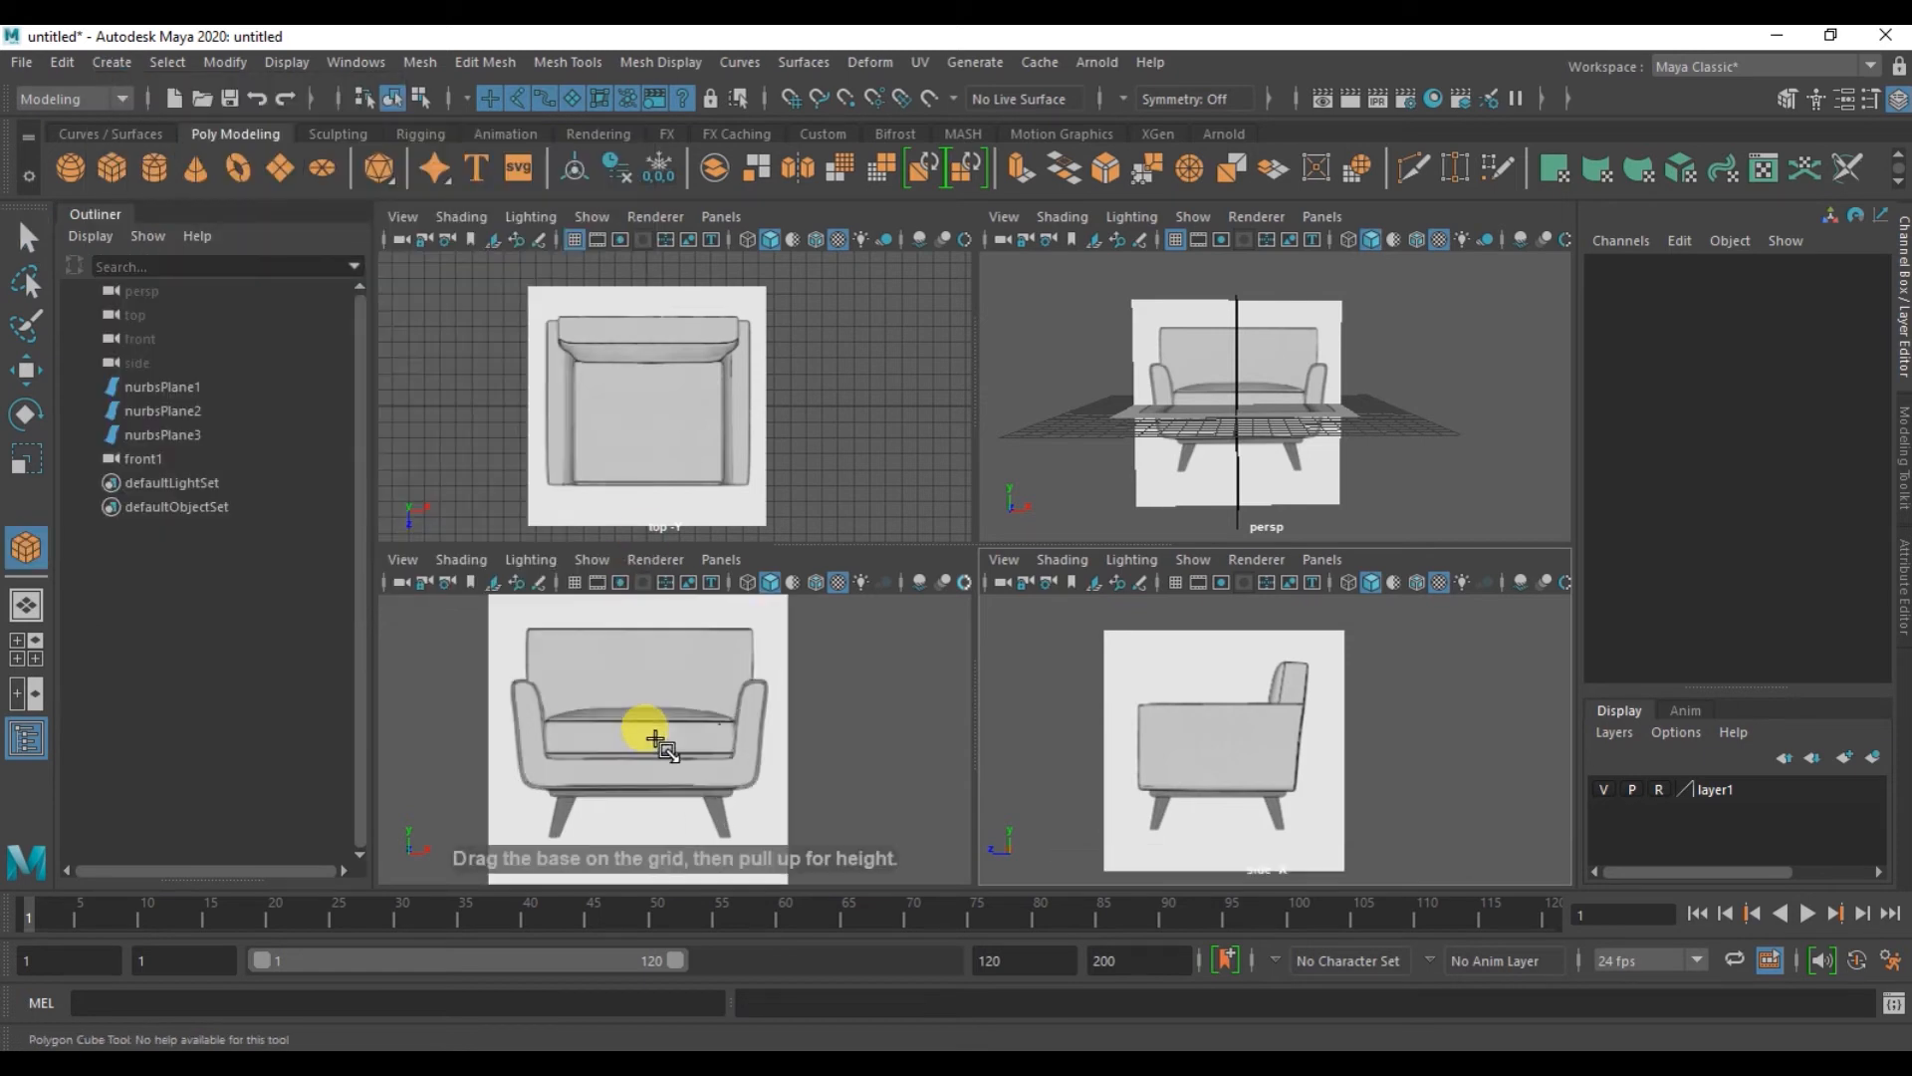
{"action": "scroll", "coordinate": [713, 734], "scroll_direction": "up", "scroll_amount": 3}
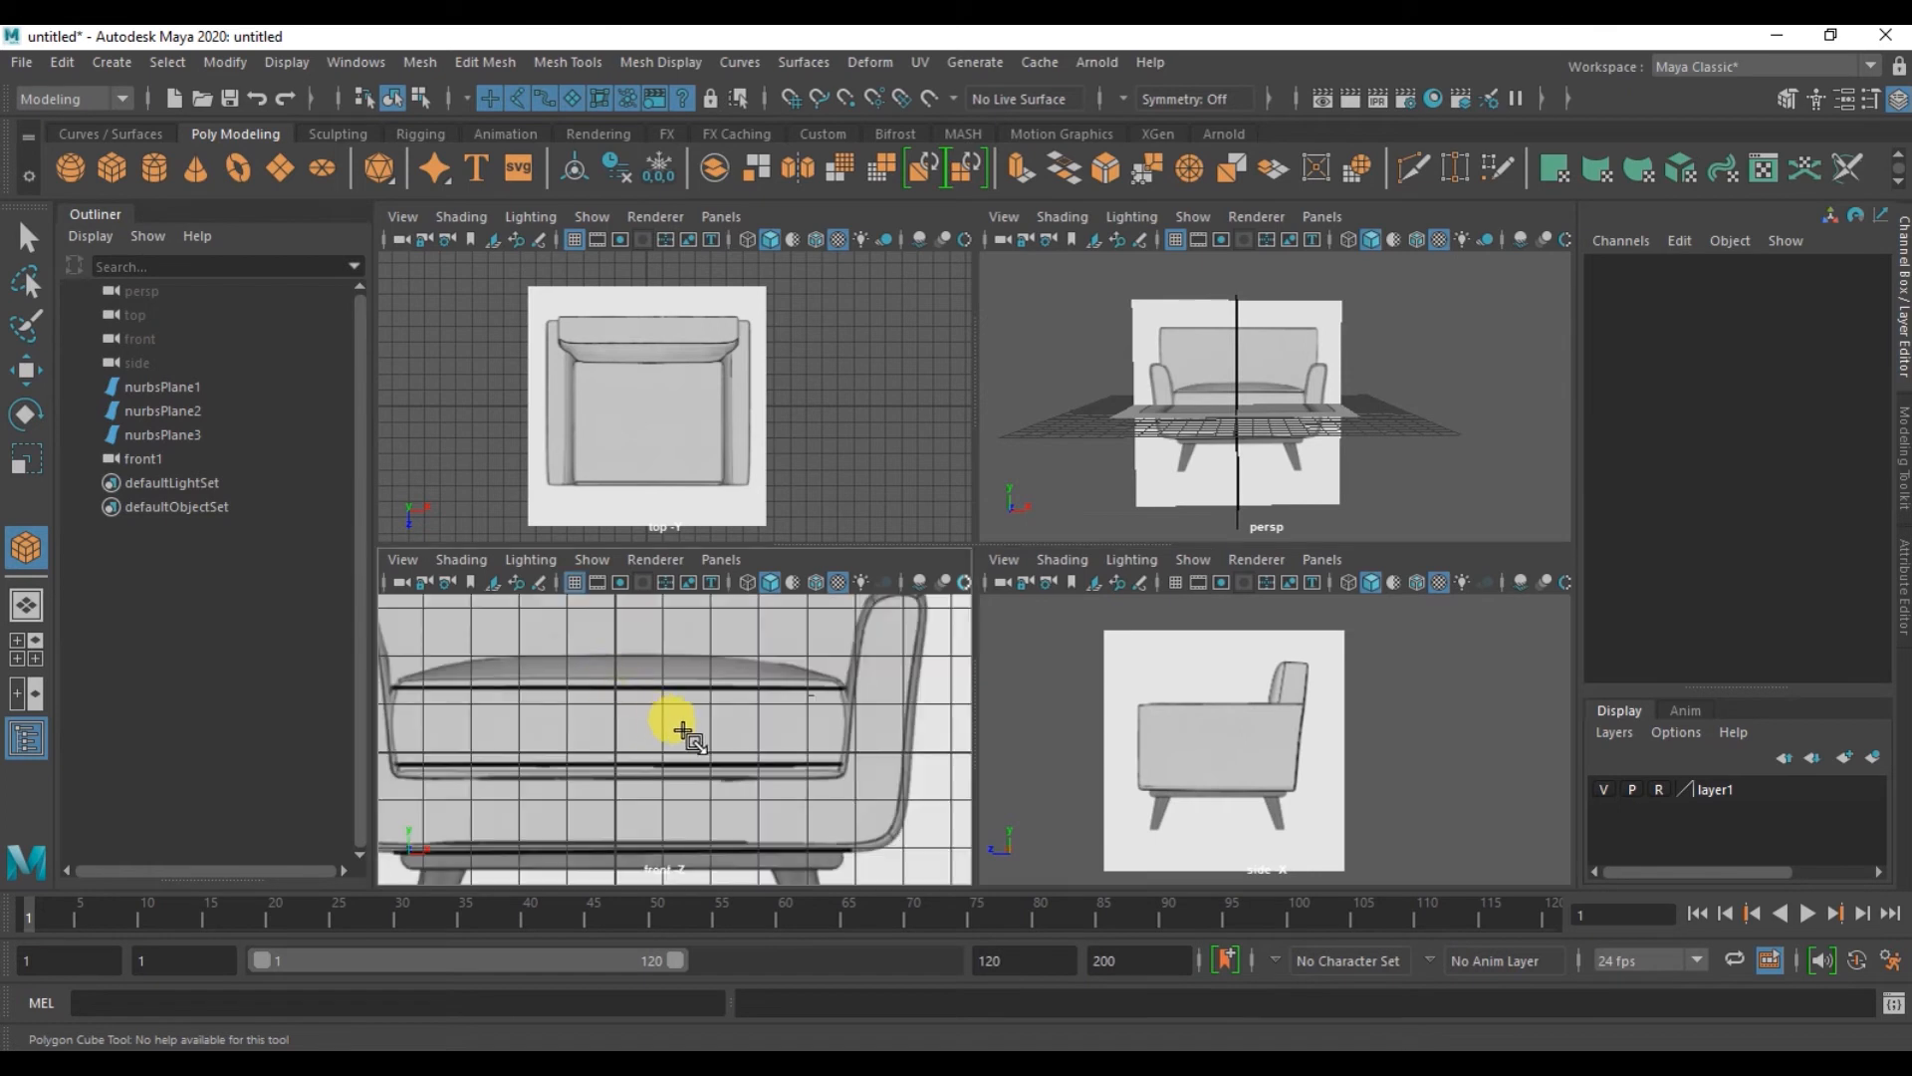
{"action": "left_click", "coordinate": [835, 765]}
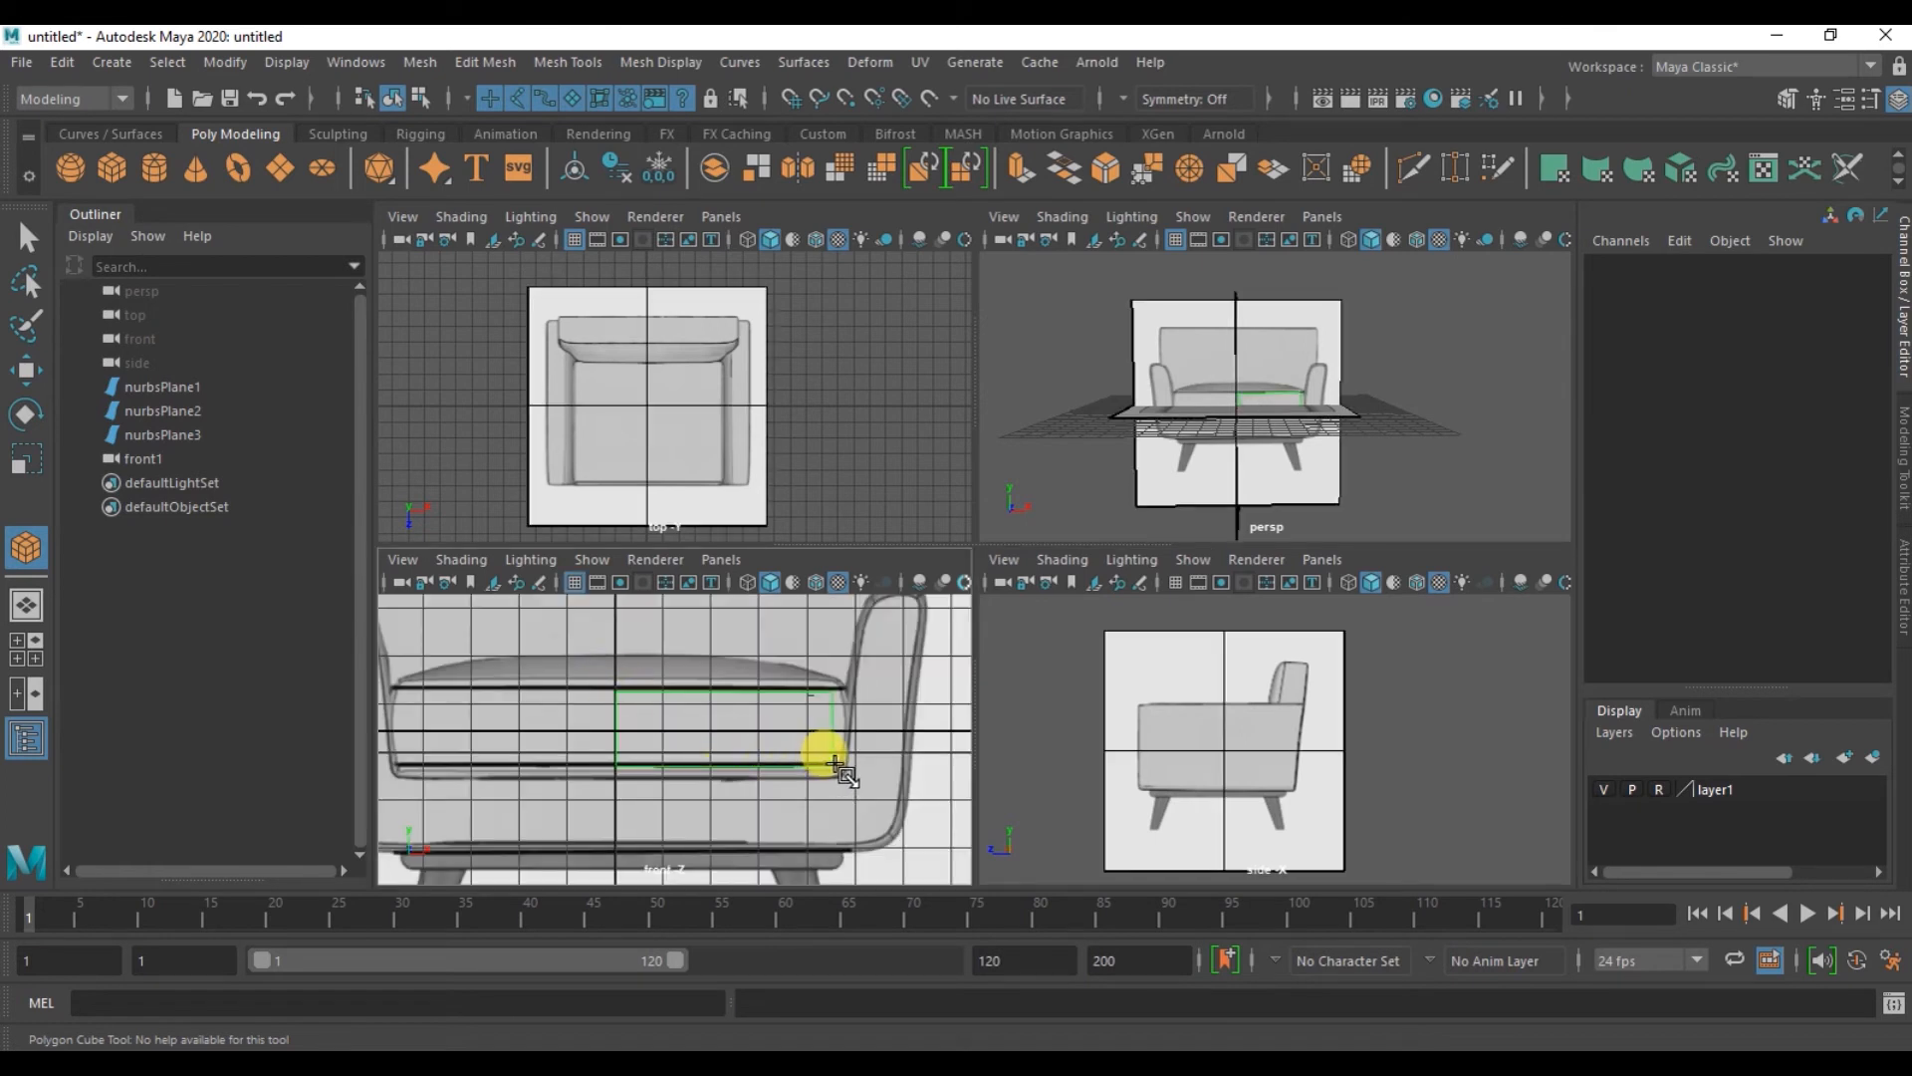
{"action": "left_click_drag", "start_coordinate": [1204, 780], "coordinate": [1137, 719]}
- Open the new cube's polyCube1 construction attributes
{"action": "left_click", "coordinate": [1905, 598]}
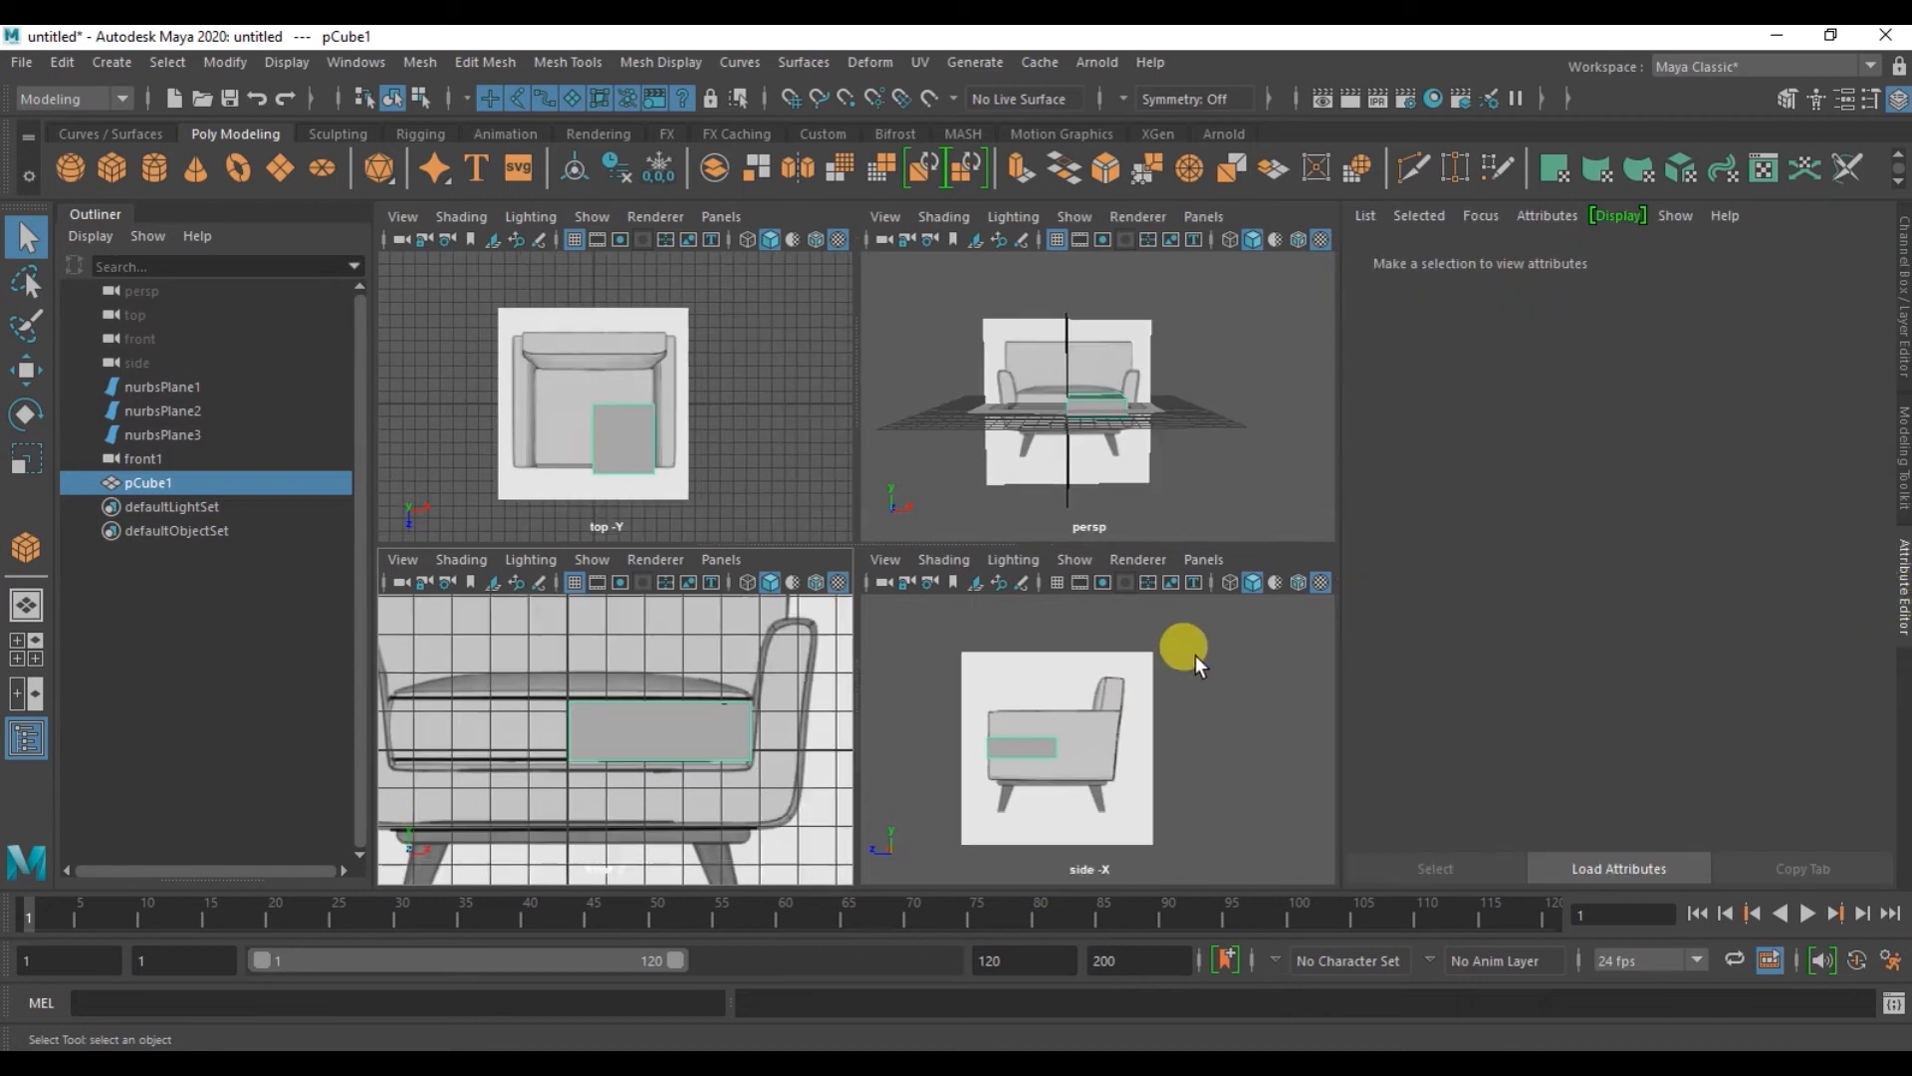
{"action": "left_click", "coordinate": [709, 699]}
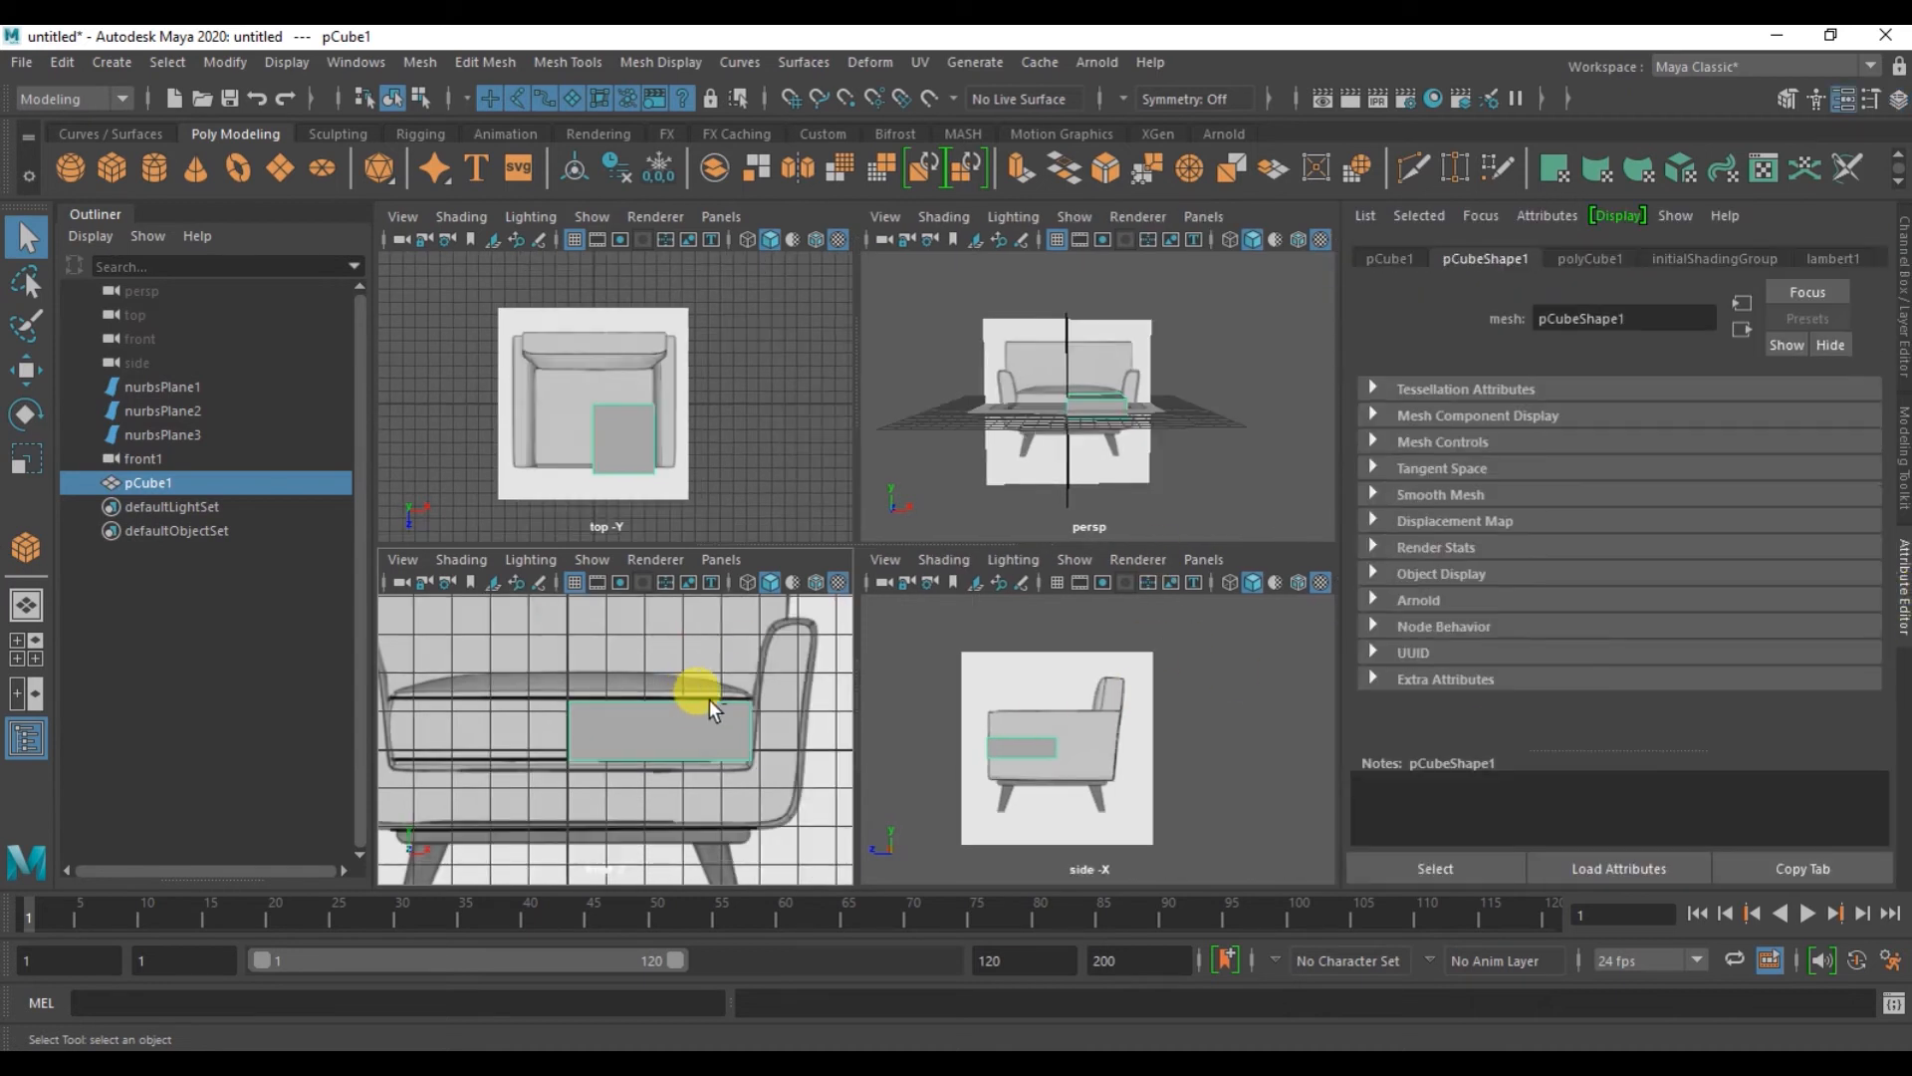
{"action": "left_click", "coordinate": [1582, 263]}
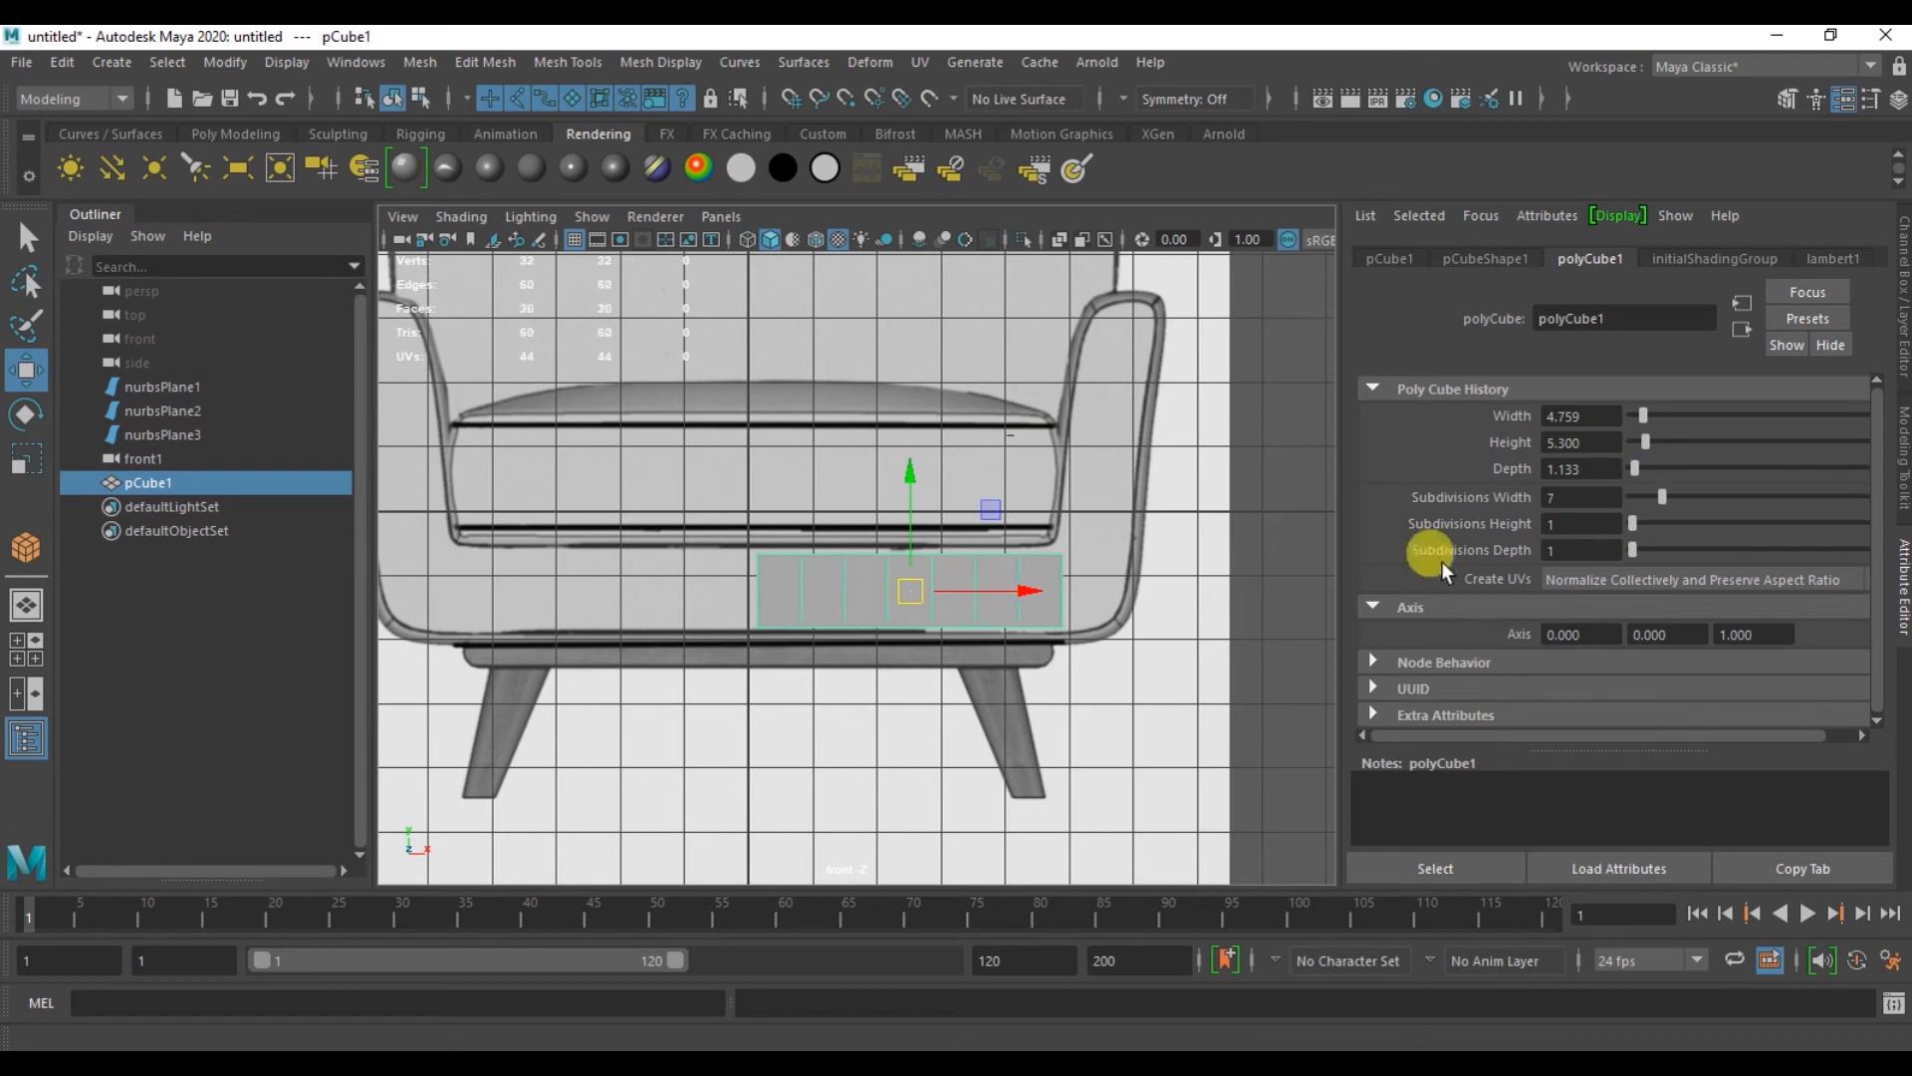
- Turn on X-Ray shading in the enlarged front view so the sofa drawing shows through the cube
{"action": "scroll", "coordinate": [1053, 610], "scroll_direction": "up", "scroll_amount": 4}
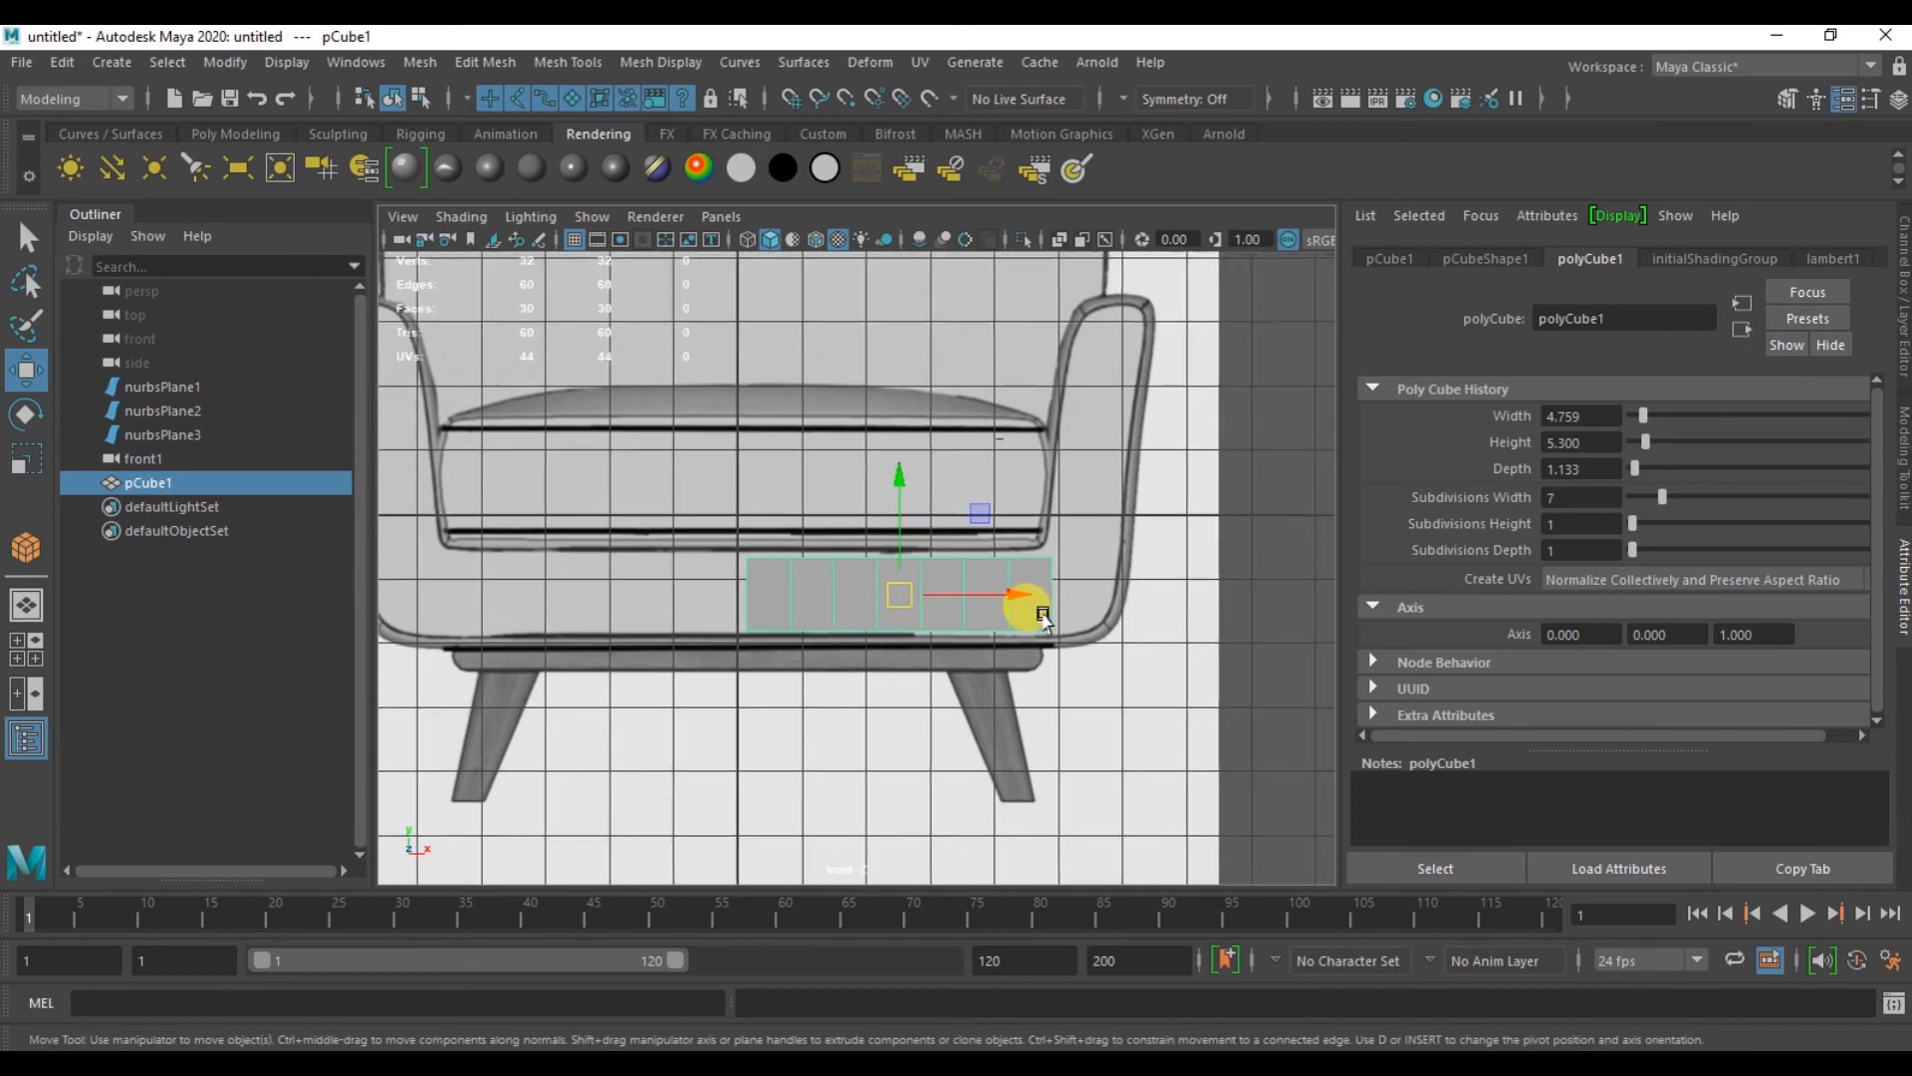
{"action": "scroll", "coordinate": [947, 648], "scroll_direction": "up", "scroll_amount": 3}
{"action": "scroll", "coordinate": [1026, 697], "scroll_direction": "up", "scroll_amount": 3}
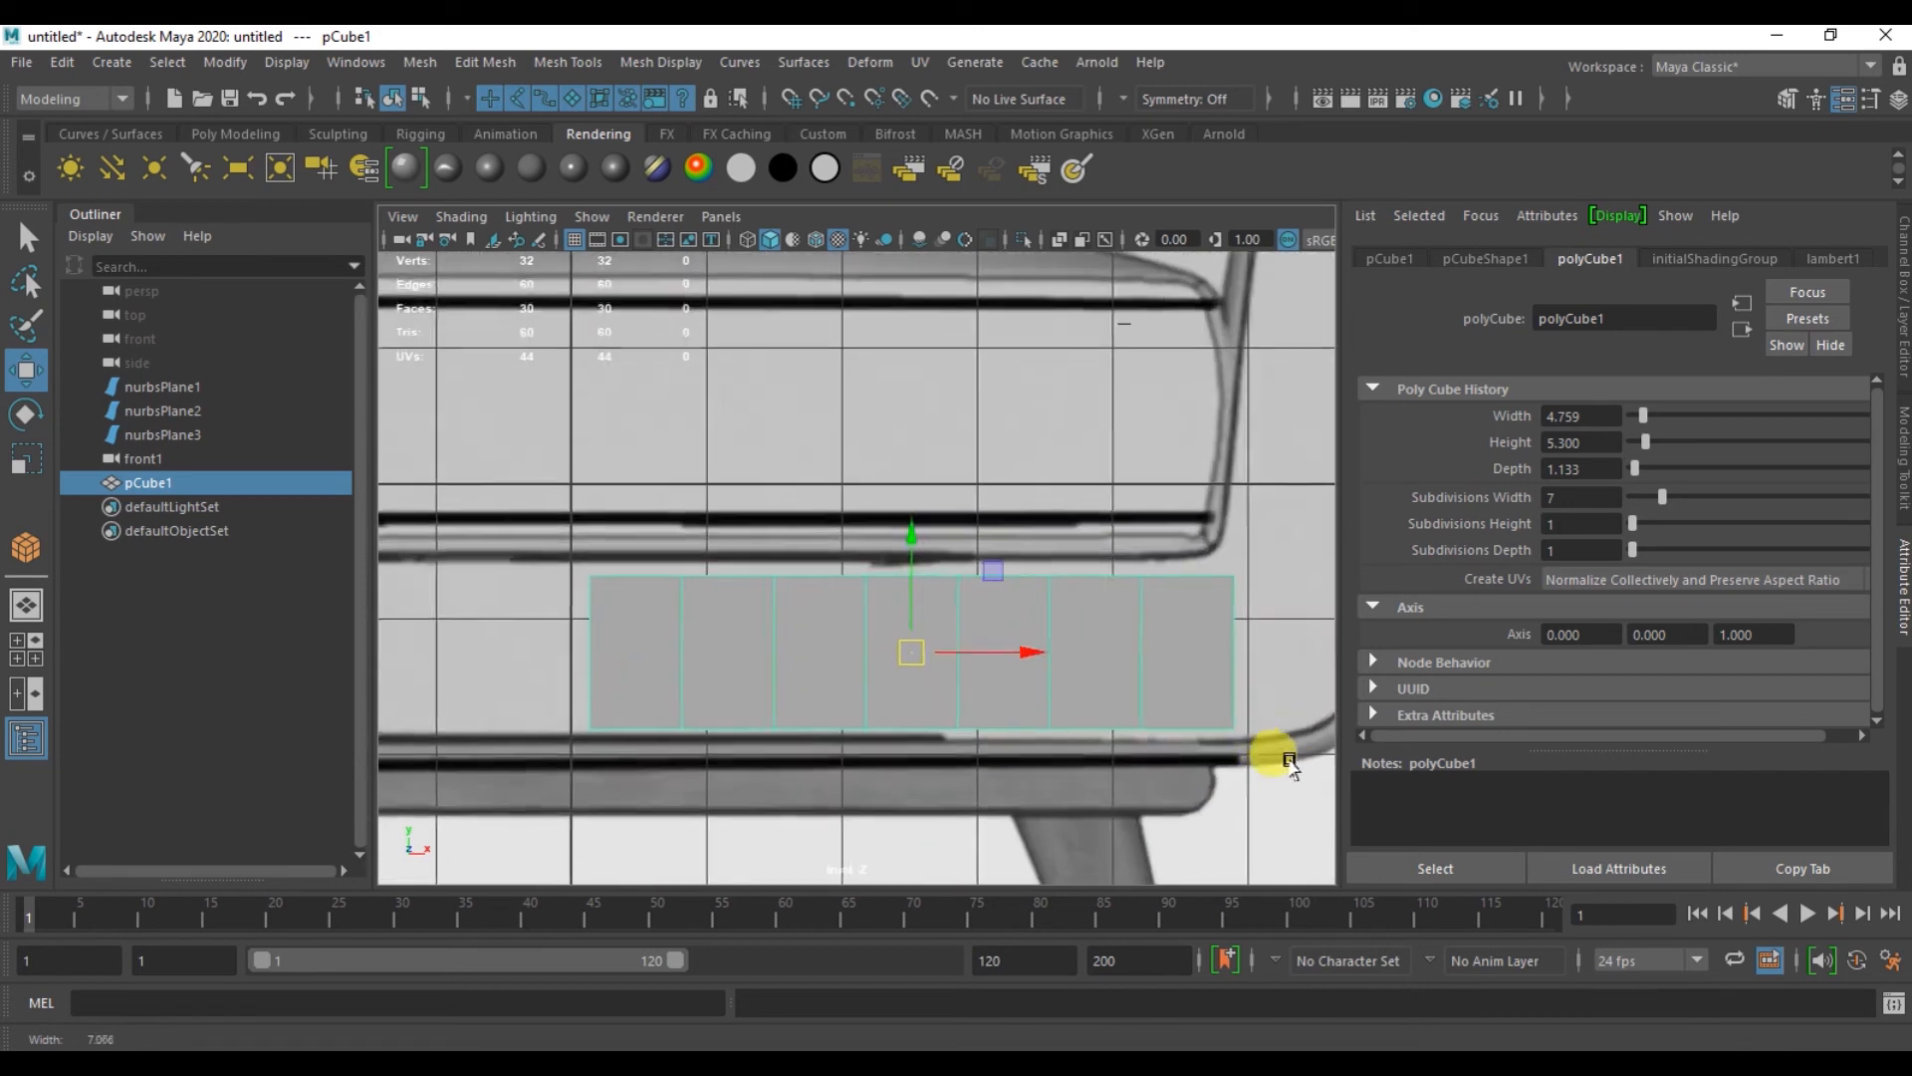
{"action": "scroll", "coordinate": [888, 548], "scroll_direction": "down", "scroll_amount": 1}
{"action": "key", "text": "r"}
{"action": "left_click", "coordinate": [458, 215]}
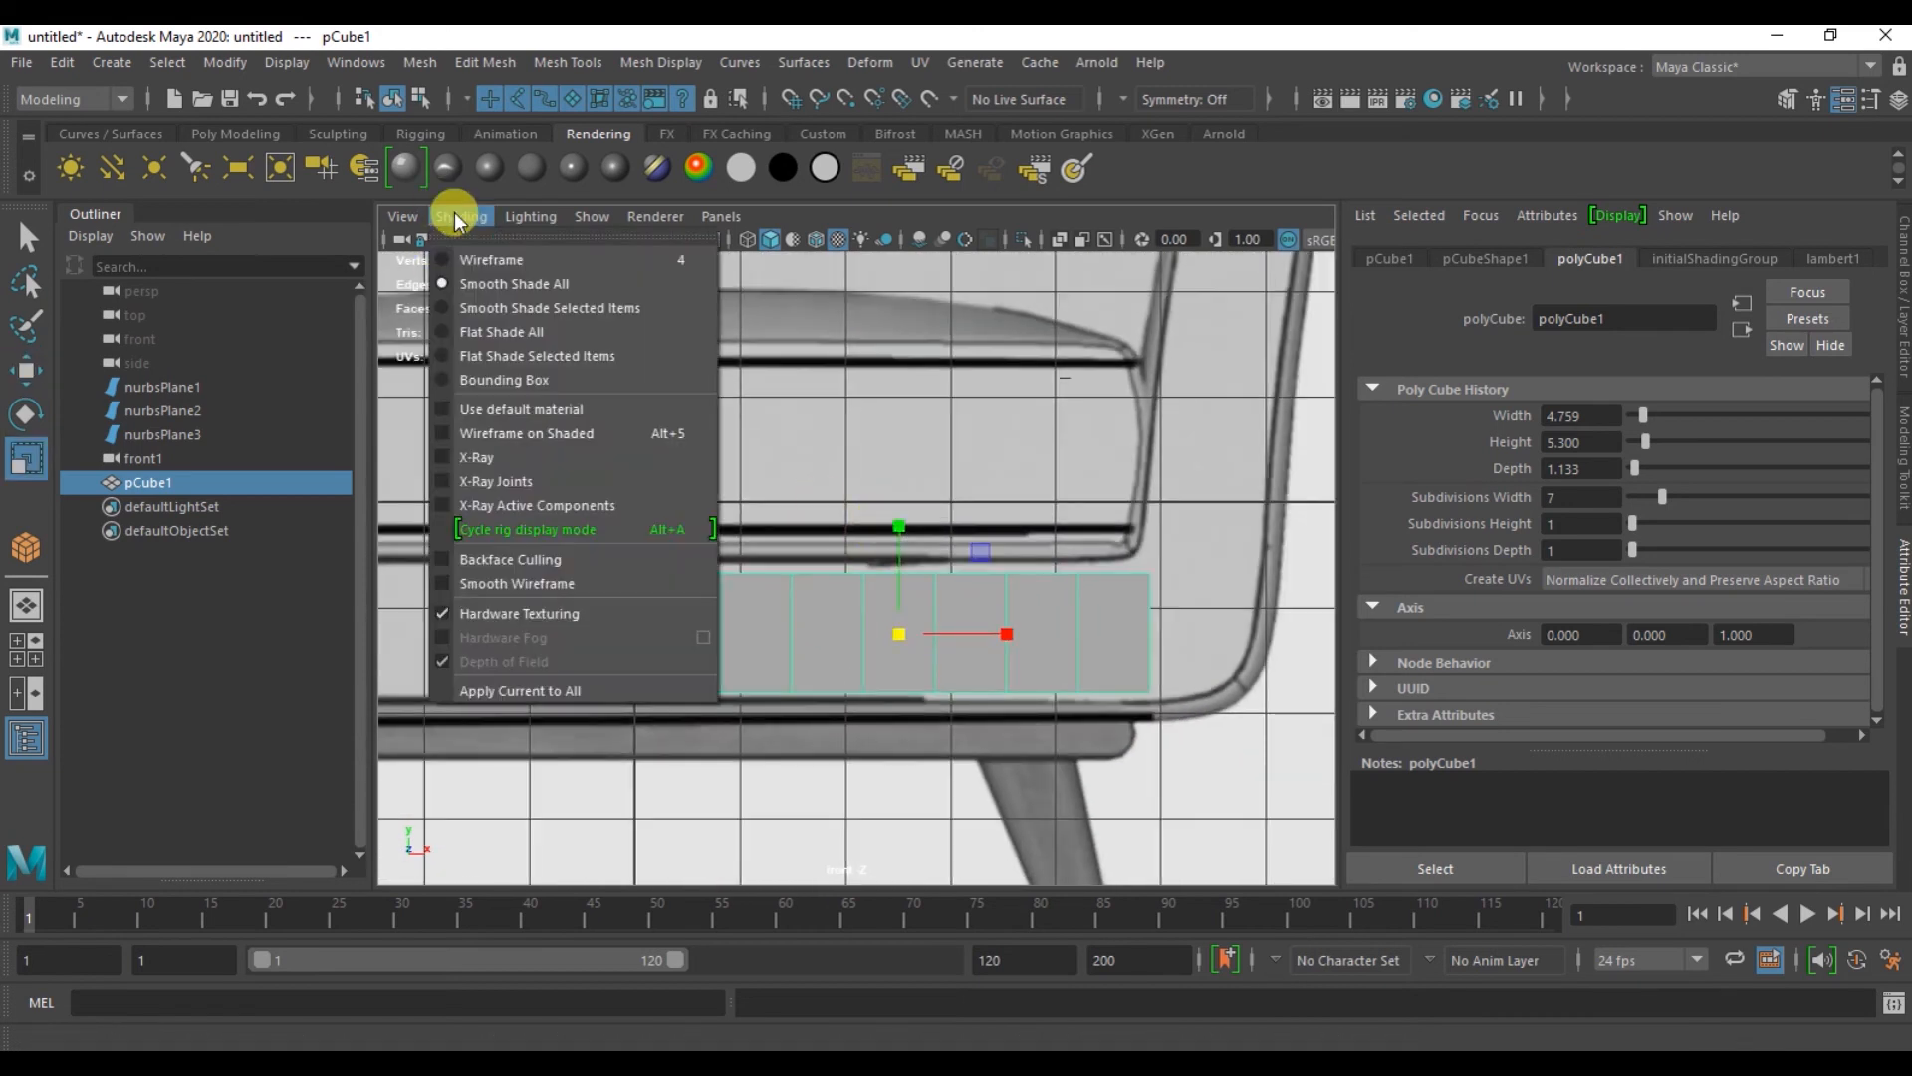
{"action": "left_click", "coordinate": [478, 458]}
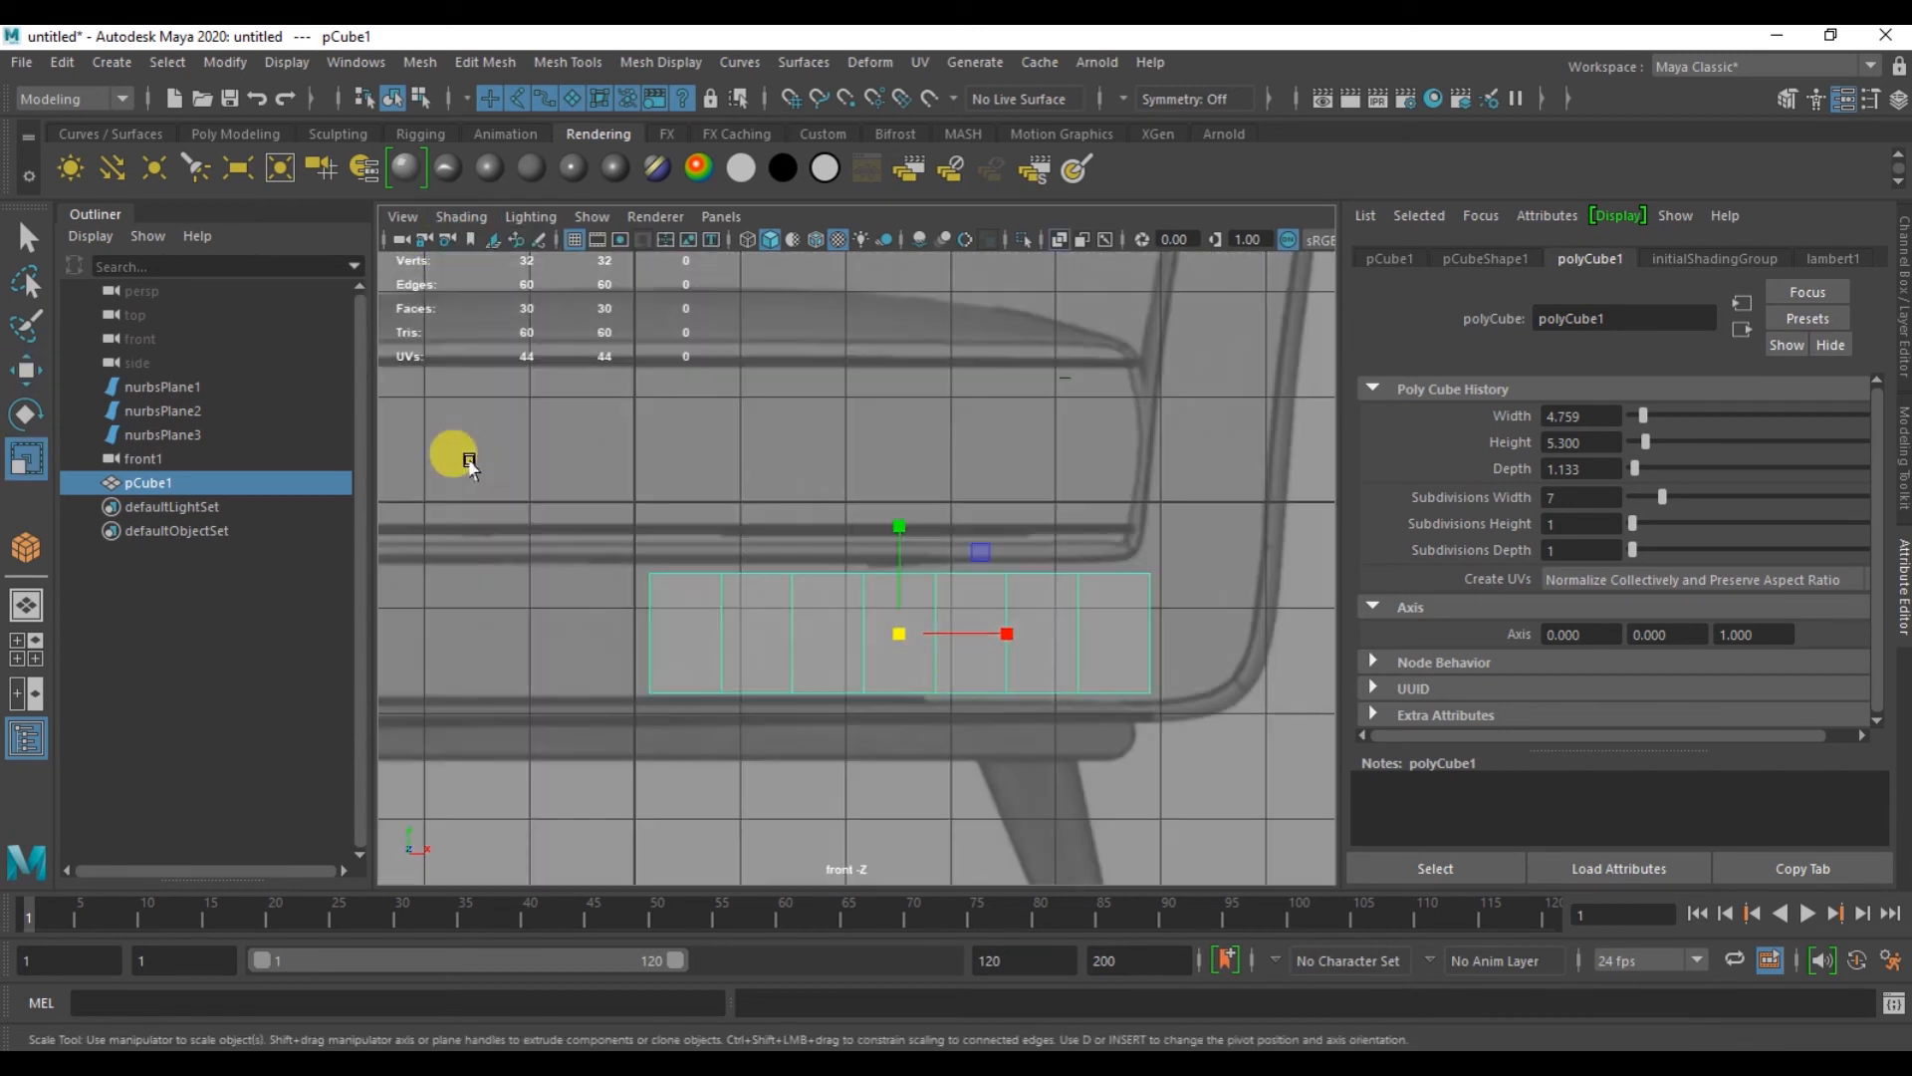
- Scale the cube slightly taller to fit the sofa's base outline in the front view
{"action": "scroll", "coordinate": [902, 637], "scroll_direction": "down", "scroll_amount": 2}
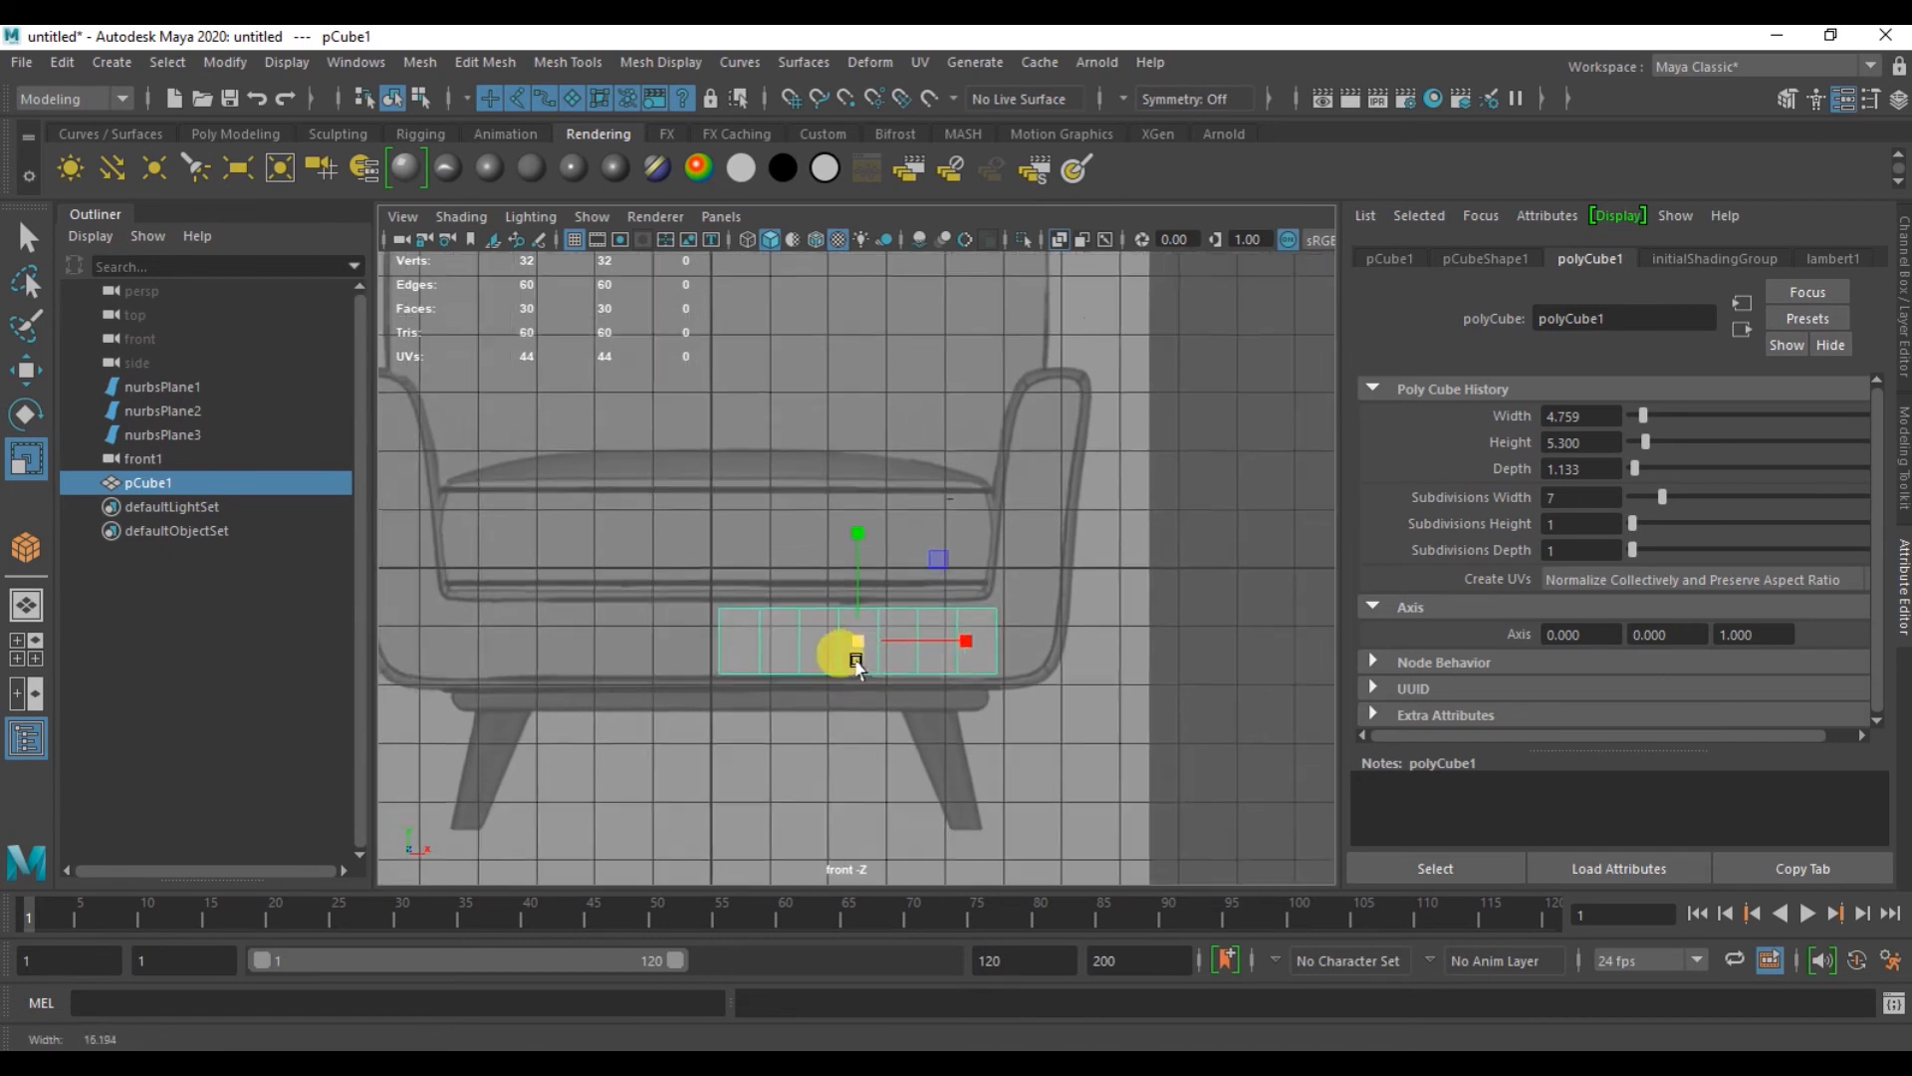
{"action": "scroll", "coordinate": [853, 661], "scroll_direction": "up", "scroll_amount": 3}
{"action": "scroll", "coordinate": [931, 671], "scroll_direction": "up", "scroll_amount": 2}
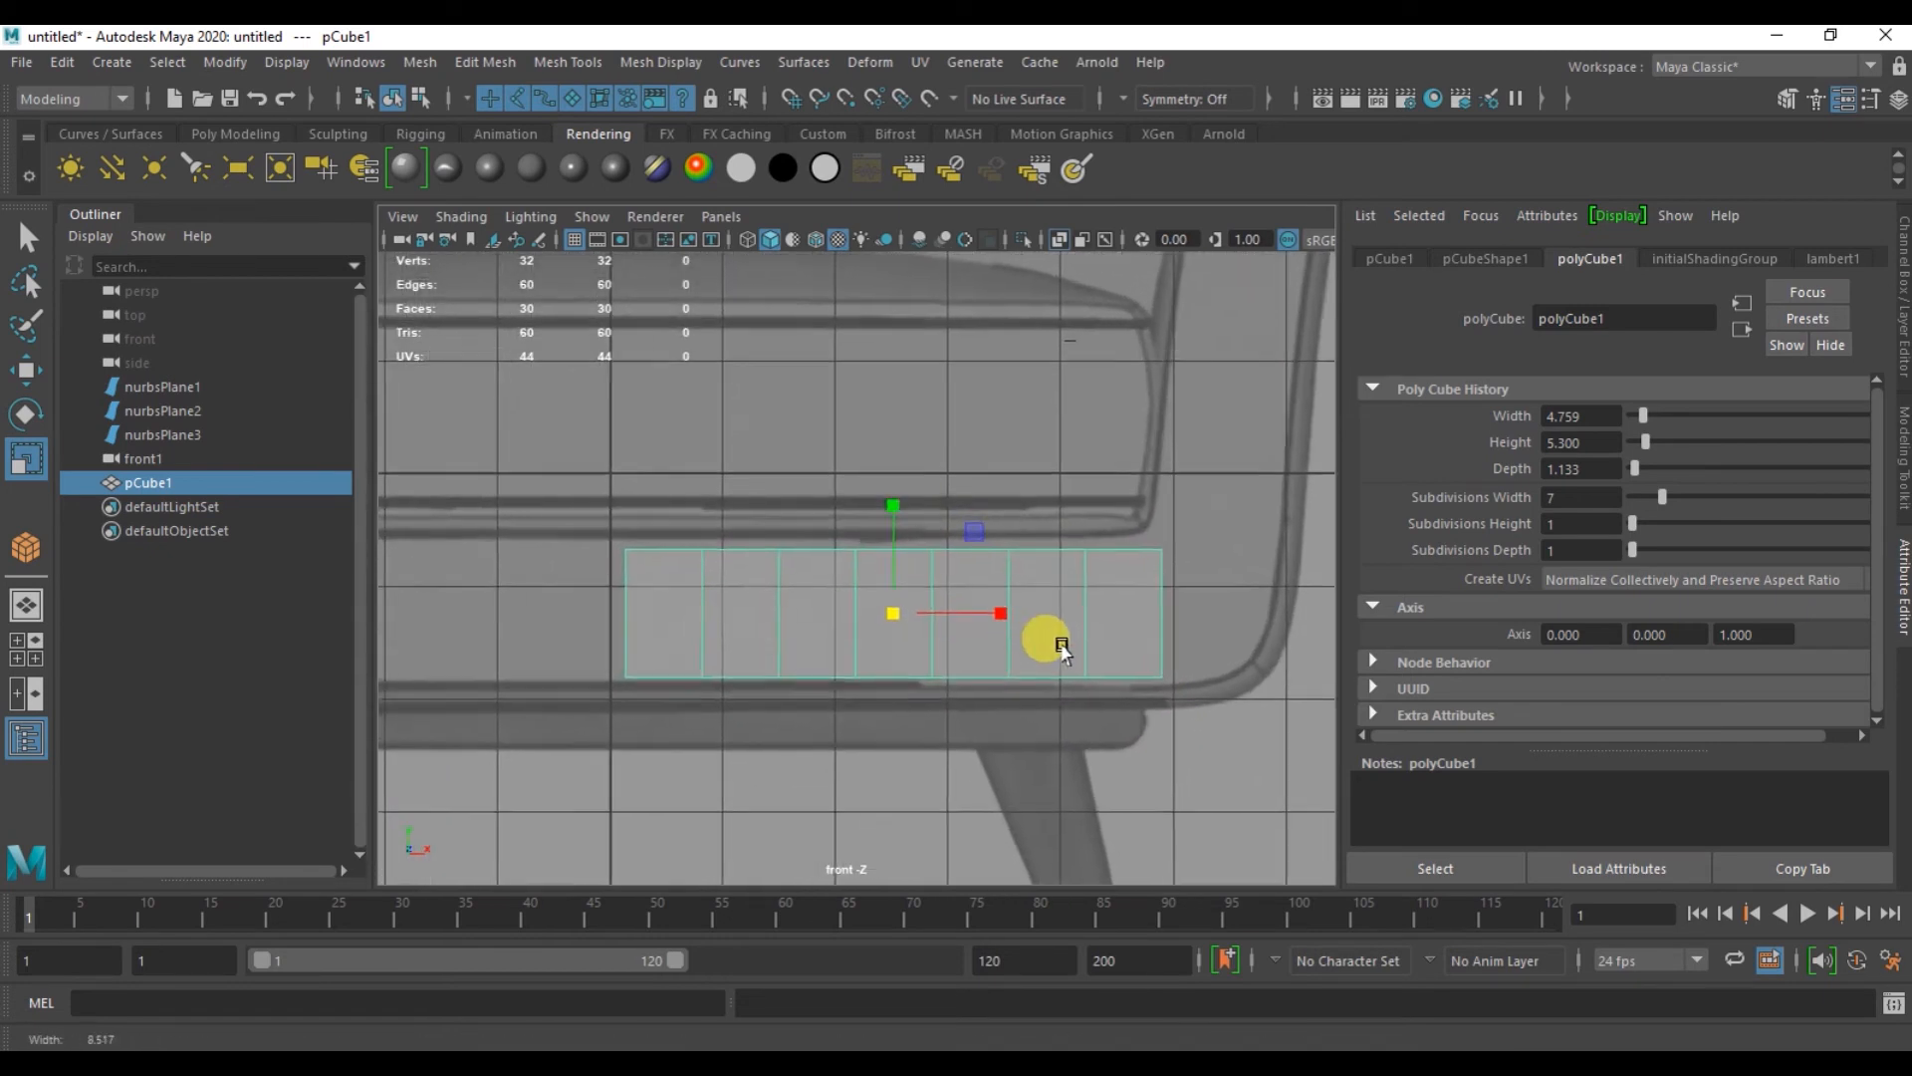
{"action": "left_click_drag", "start_coordinate": [893, 510], "coordinate": [892, 503]}
- Select the cube's upper row of vertices and raise it slightly toward the seat cushion's lower outline, undoing any sideways shift
{"action": "key", "text": "w"}
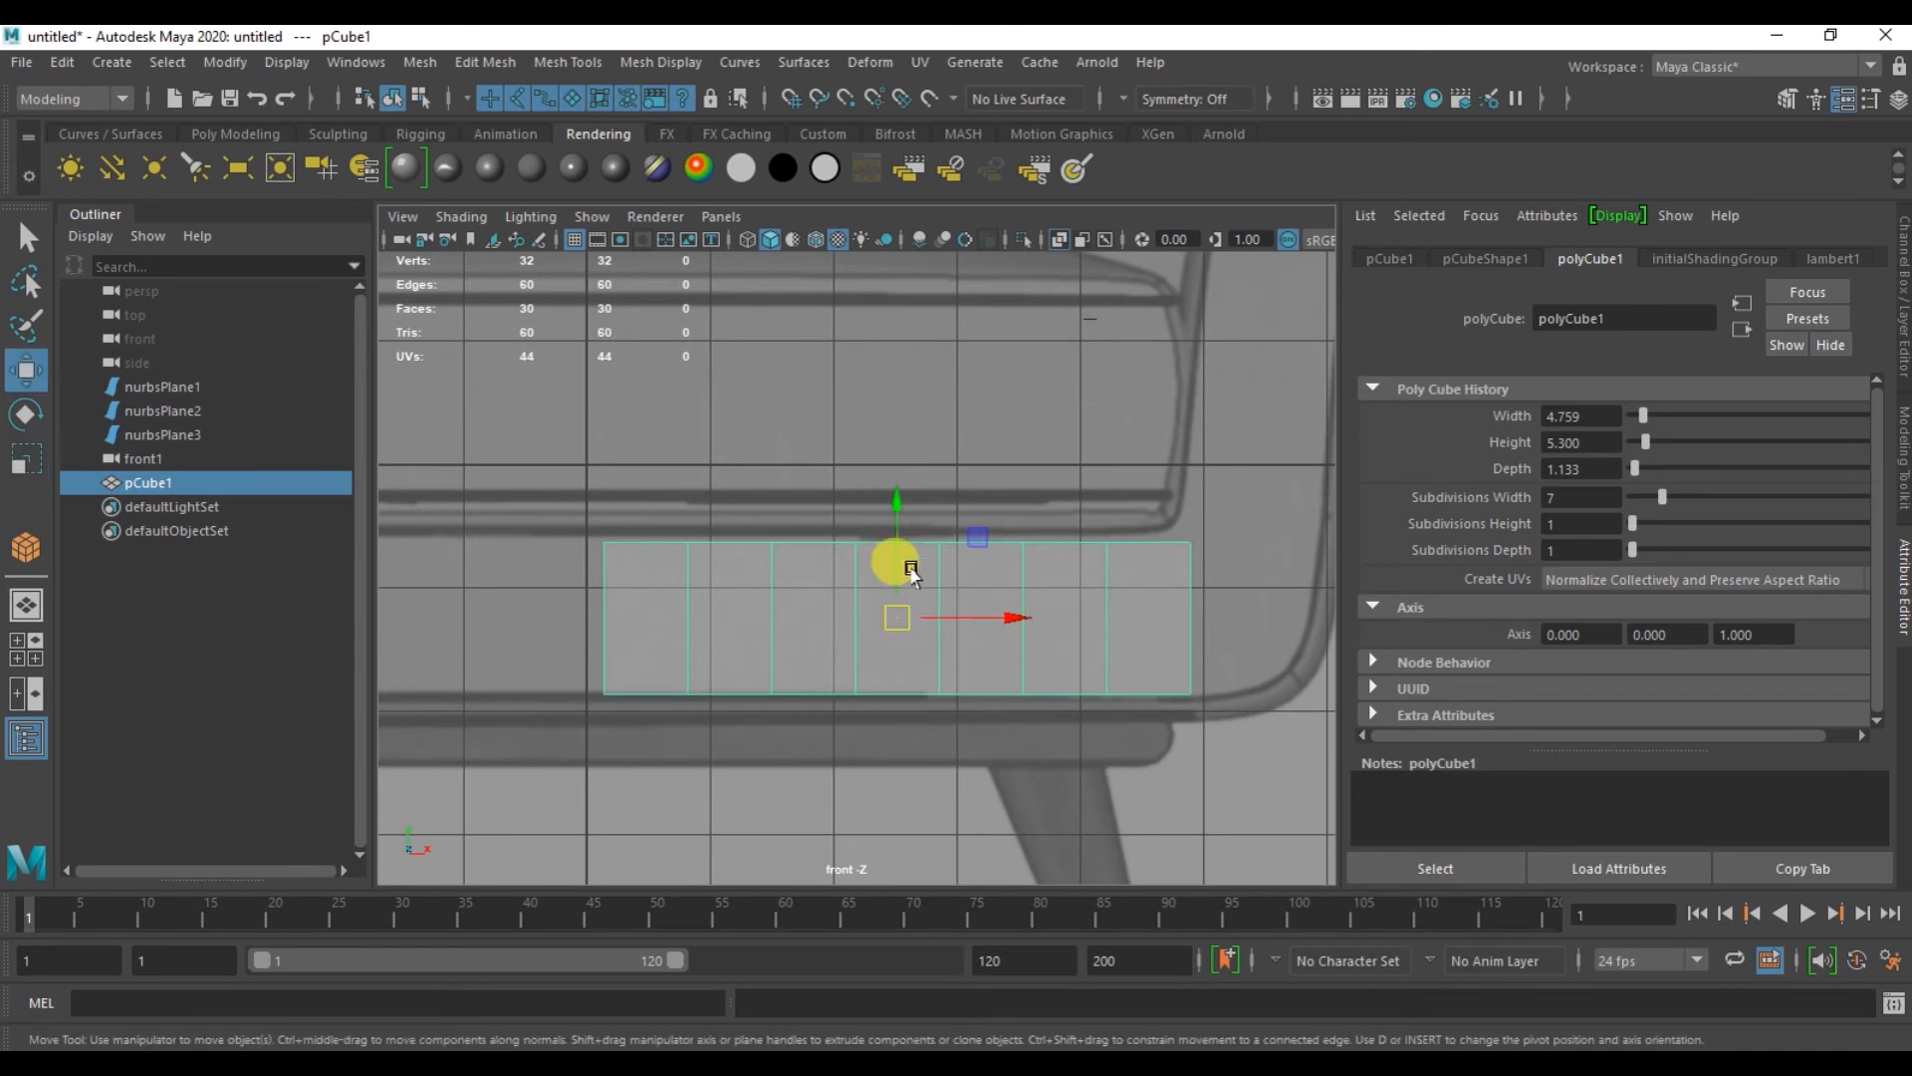
{"action": "right_click", "coordinate": [761, 565]}
{"action": "left_click", "coordinate": [638, 414]}
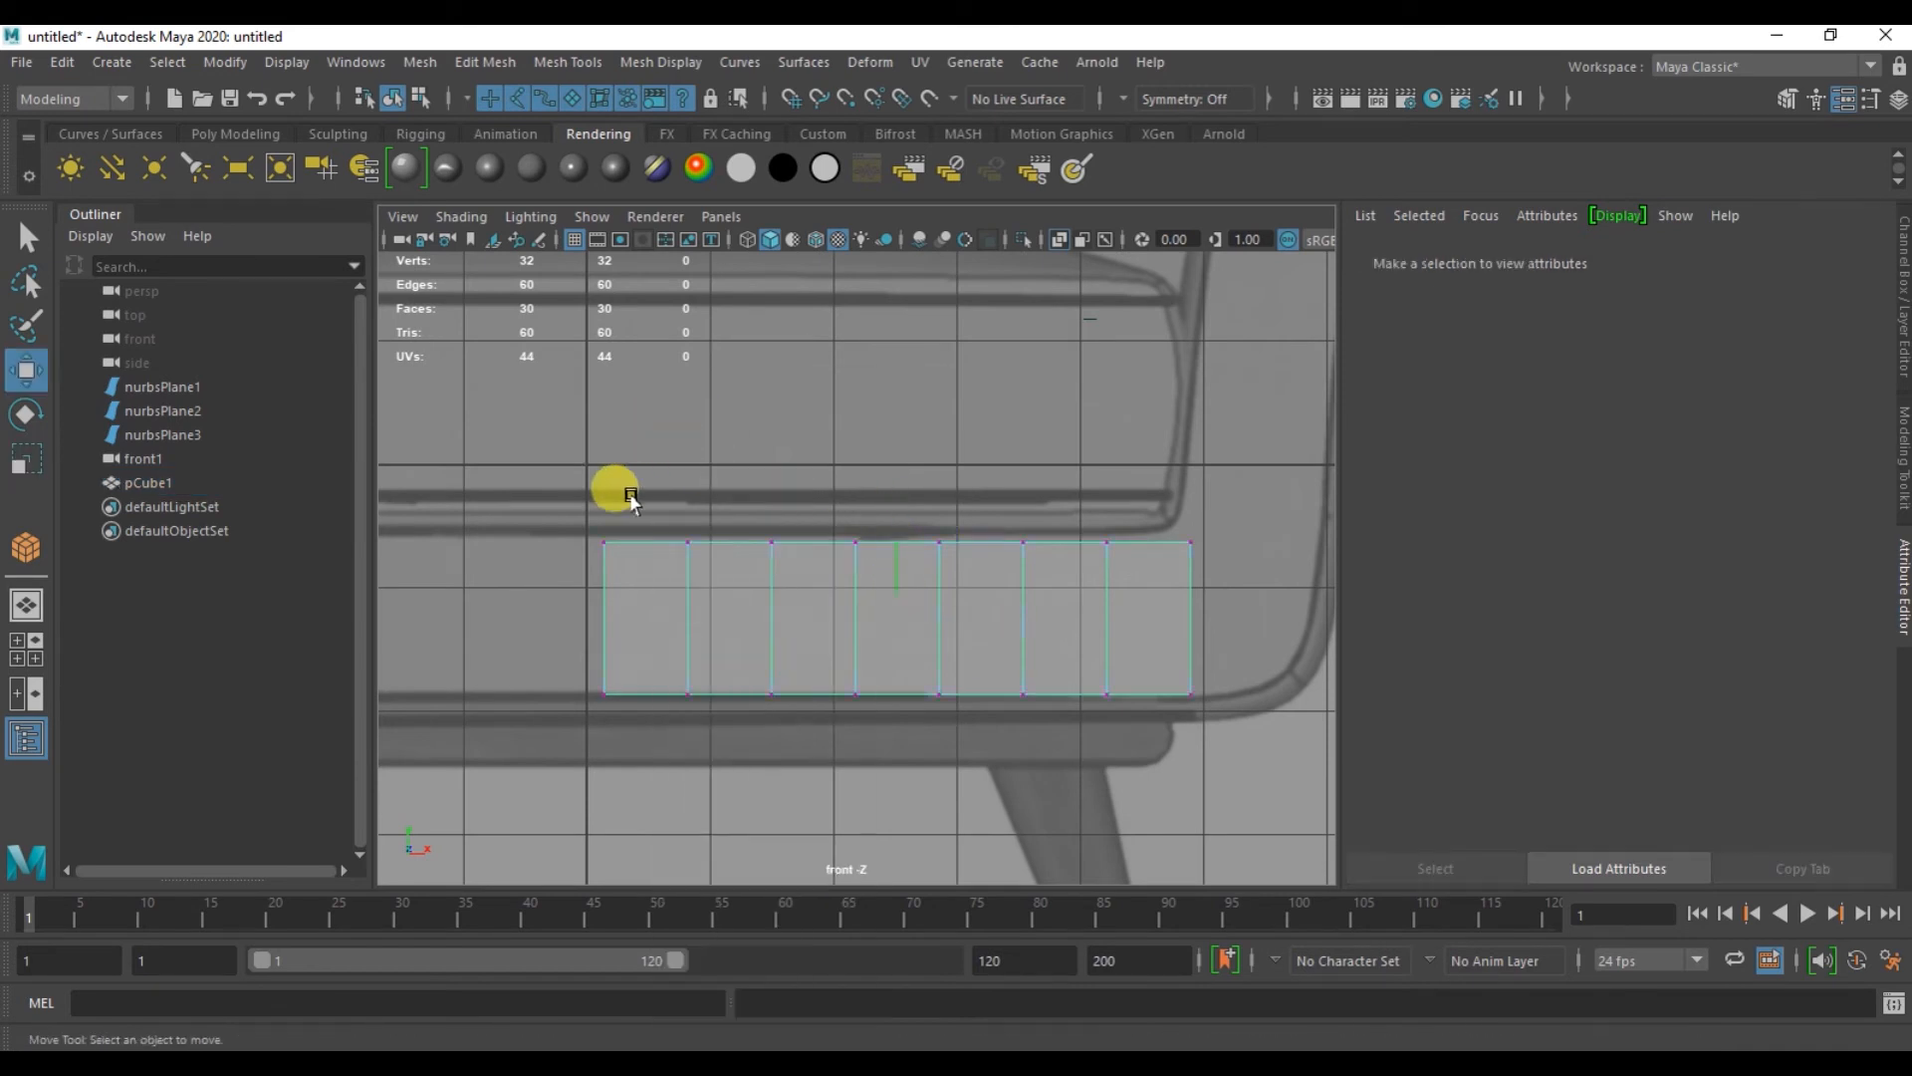
{"action": "left_click_drag", "start_coordinate": [568, 505], "coordinate": [1233, 588]}
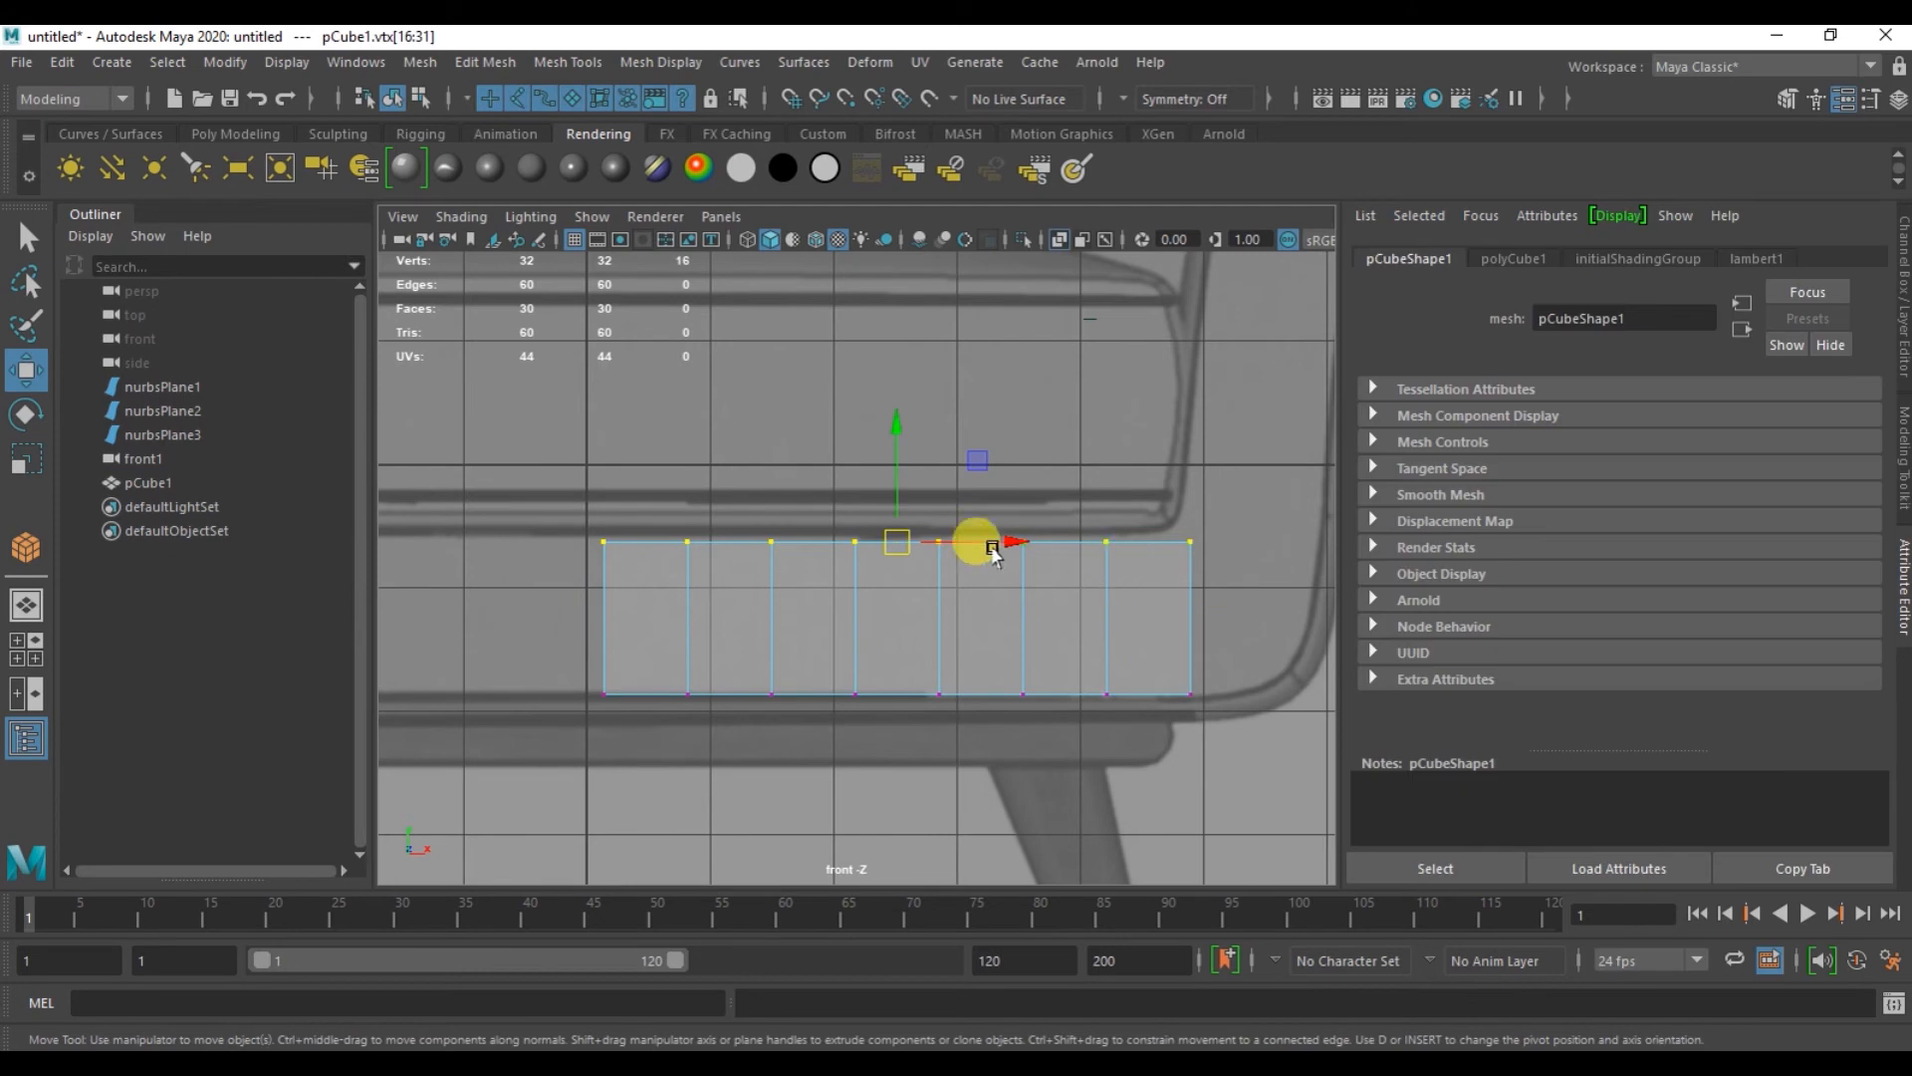
{"action": "left_click_drag", "start_coordinate": [888, 432], "coordinate": [892, 427]}
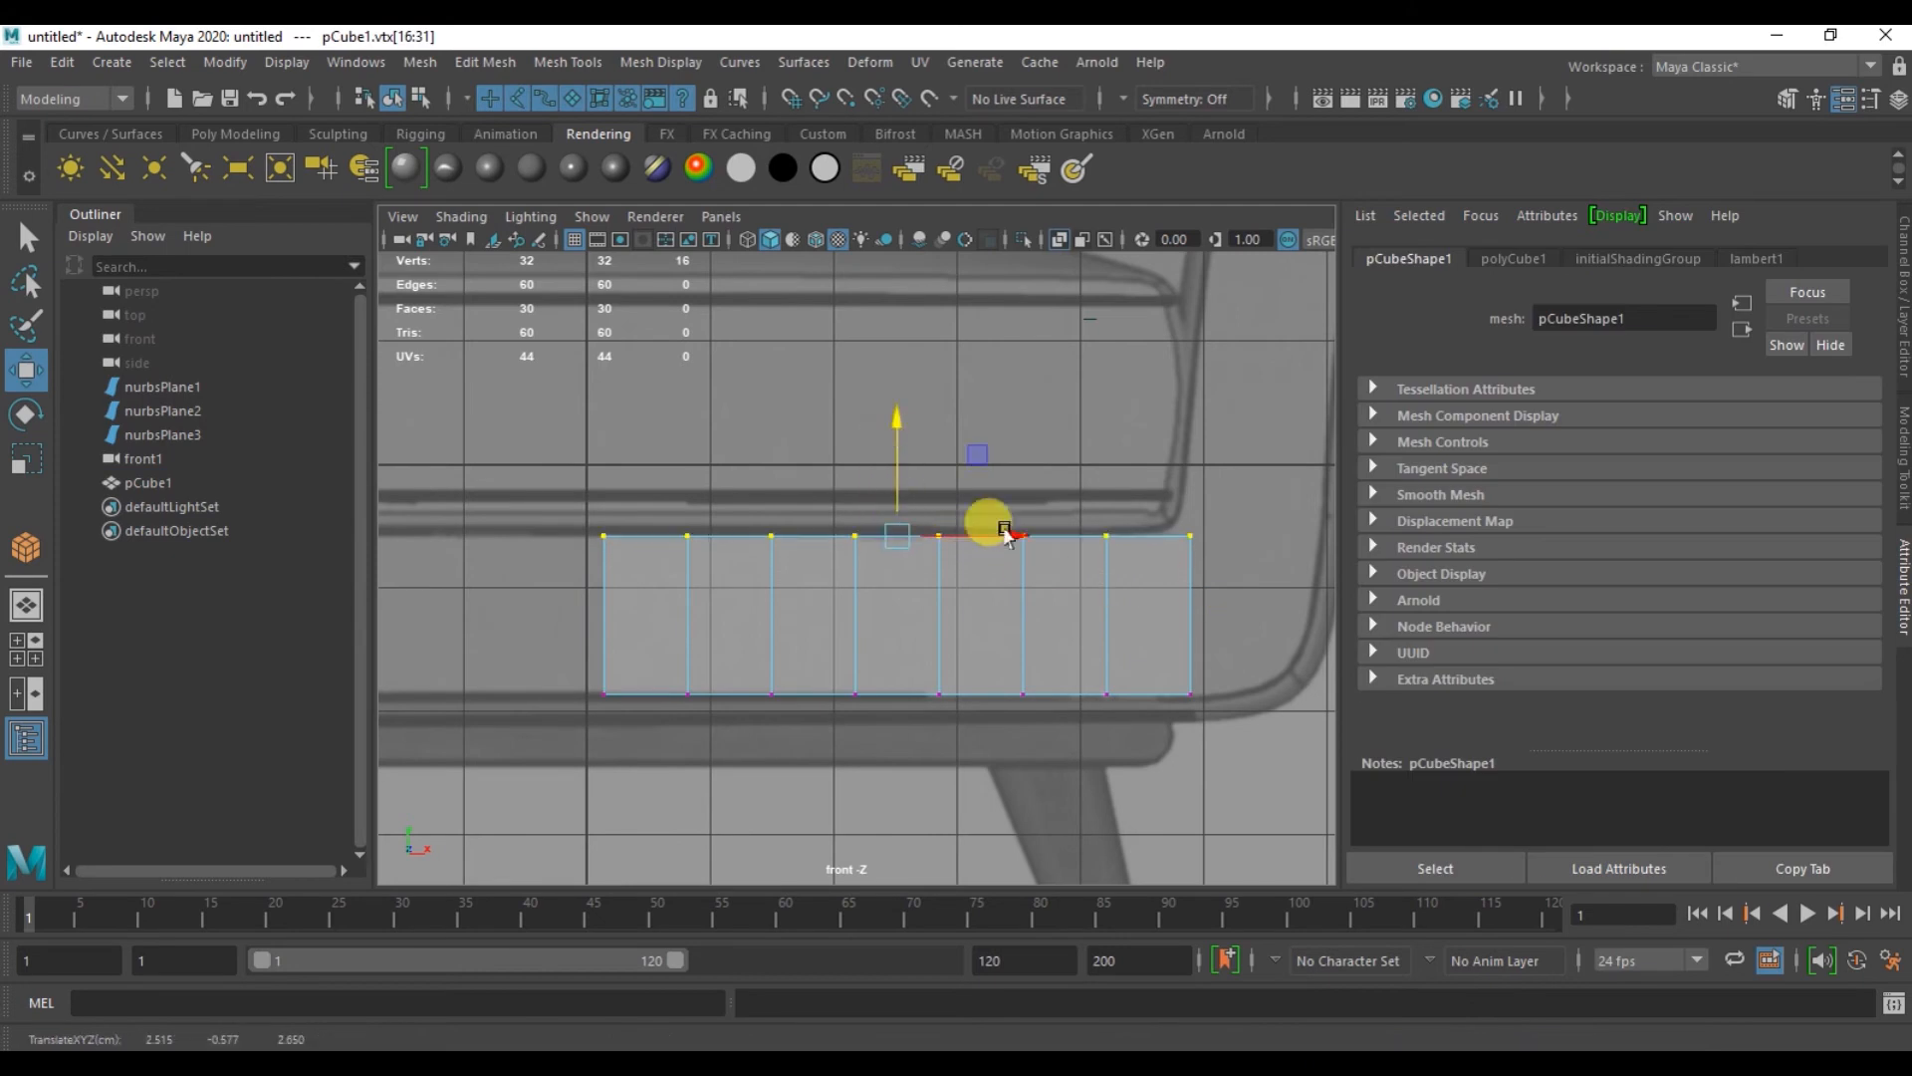
{"action": "left_click_drag", "start_coordinate": [1016, 536], "coordinate": [1007, 537]}
{"action": "key", "text": "ctrl+z"}
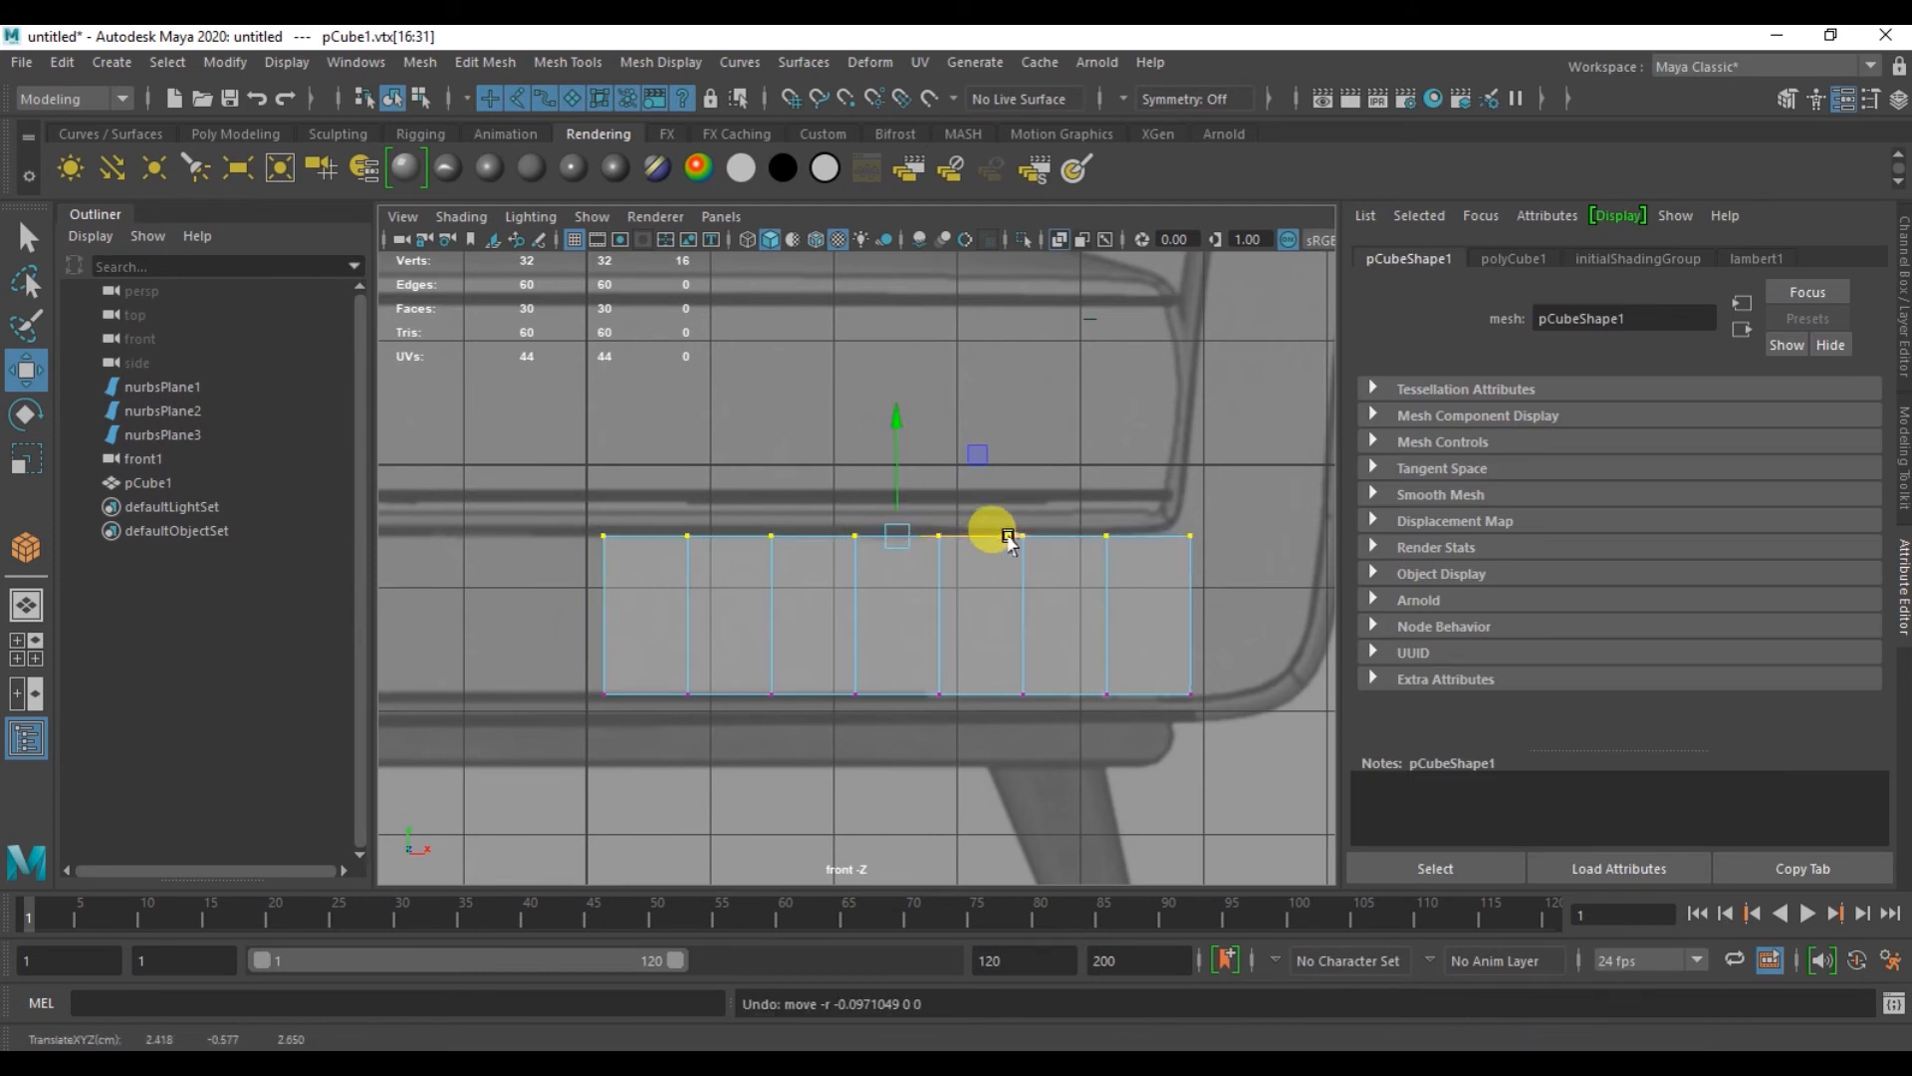
- Move the cube's outer-end vertices out to the sofa arm's lower corner and rotate them to follow its curve
{"action": "left_click_drag", "start_coordinate": [1208, 673], "coordinate": [550, 698]}
{"action": "left_click", "coordinate": [883, 585]}
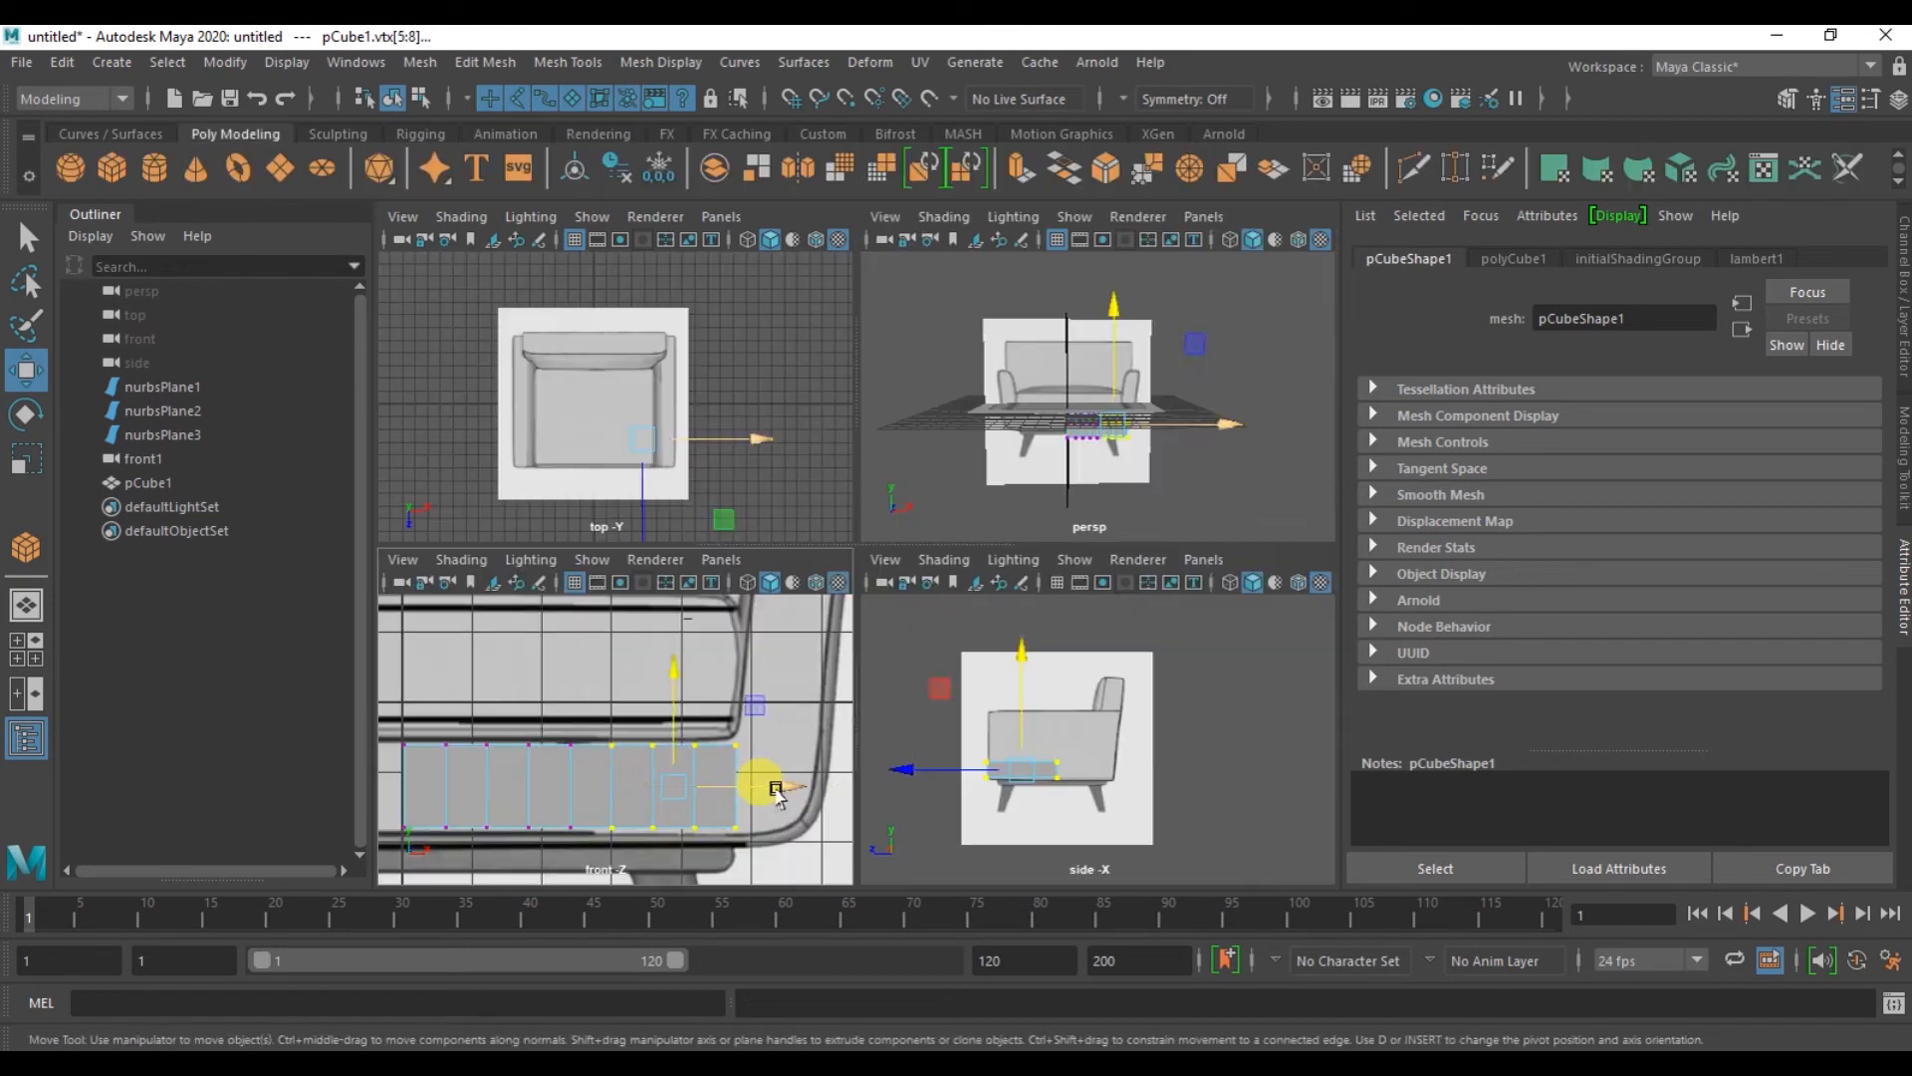
{"action": "left_click_drag", "start_coordinate": [768, 781], "coordinate": [846, 781]}
{"action": "key", "text": "e"}
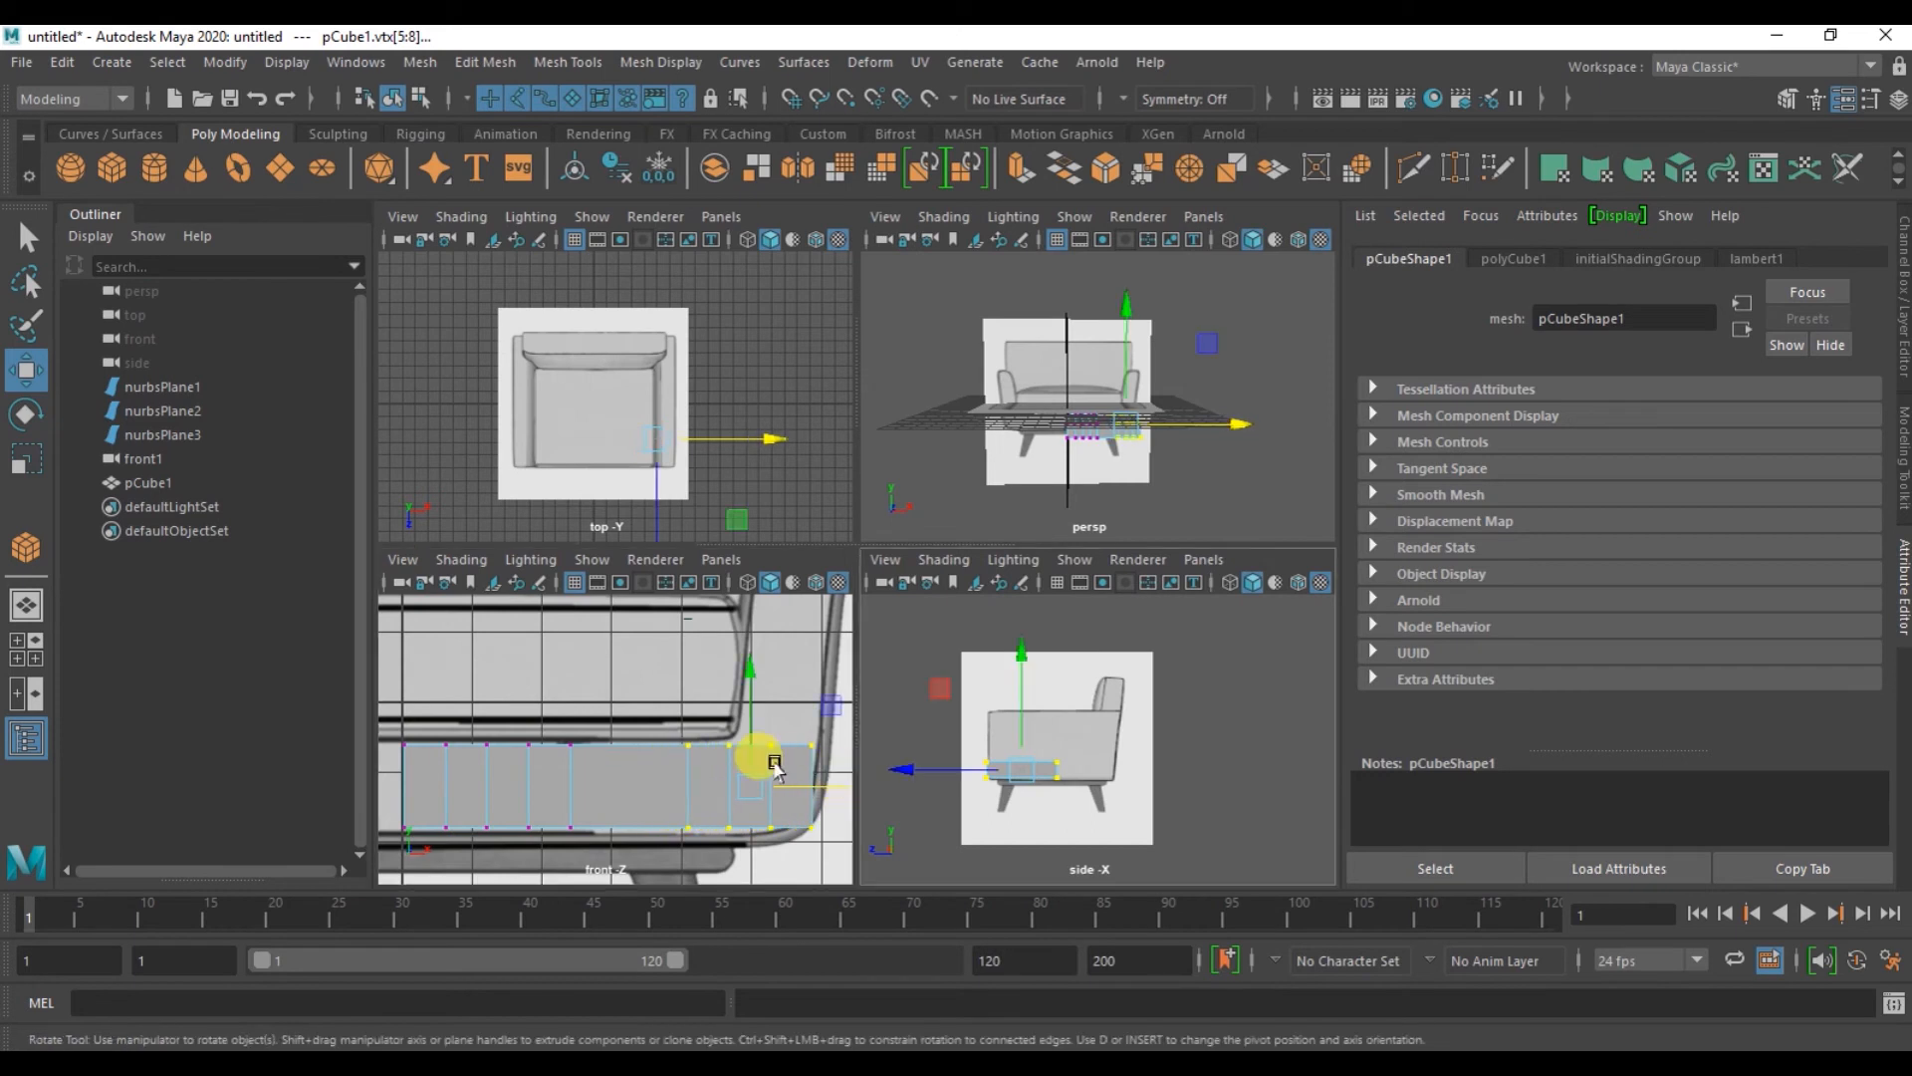
{"action": "left_click_drag", "start_coordinate": [692, 694], "coordinate": [668, 719]}
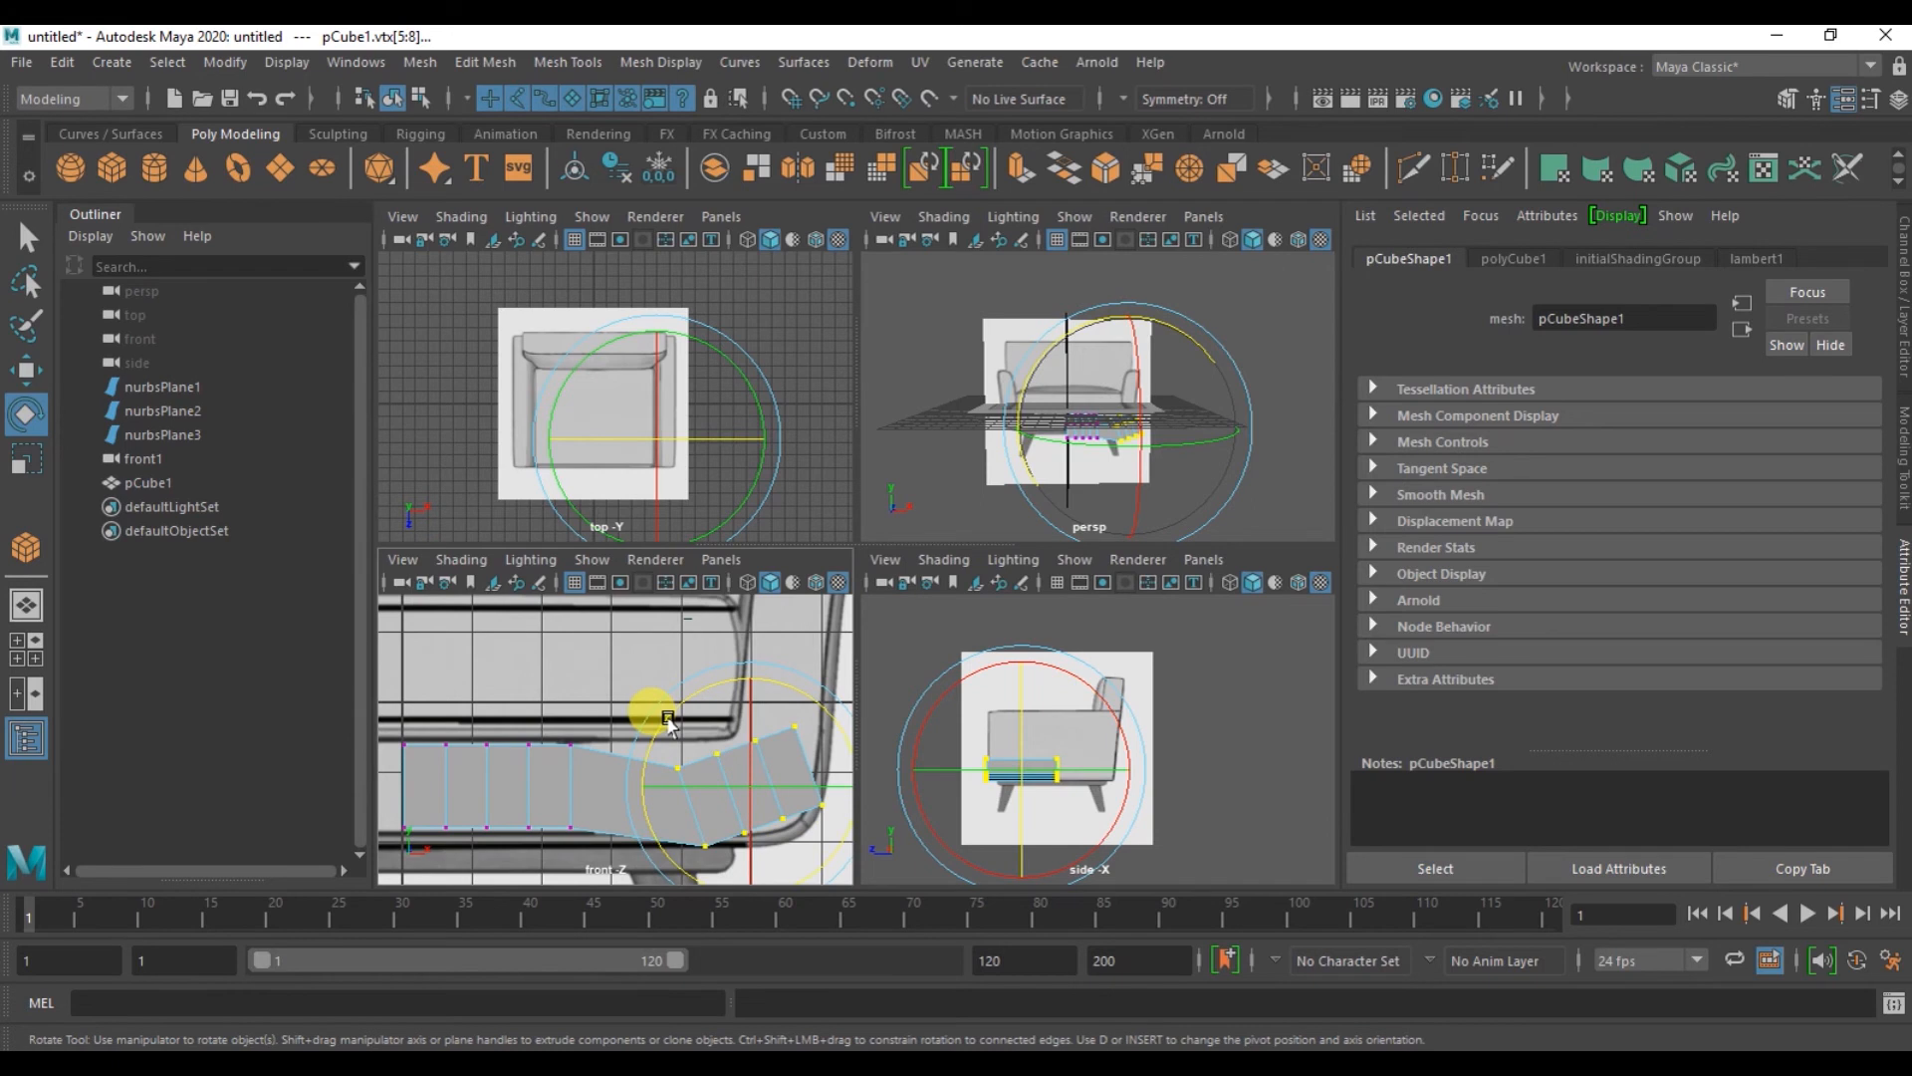
- Maximize the front view and shift the rotated end vertices slightly outward toward the arm's outer edge
{"action": "key", "text": "space"}
{"action": "scroll", "coordinate": [737, 630], "scroll_direction": "down", "scroll_amount": 3}
{"action": "right_click_drag", "start_coordinate": [737, 630], "coordinate": [733, 631], "text": "alt"}
{"action": "middle_click_drag", "start_coordinate": [754, 662], "coordinate": [730, 715], "text": "alt"}
{"action": "key", "text": "w"}
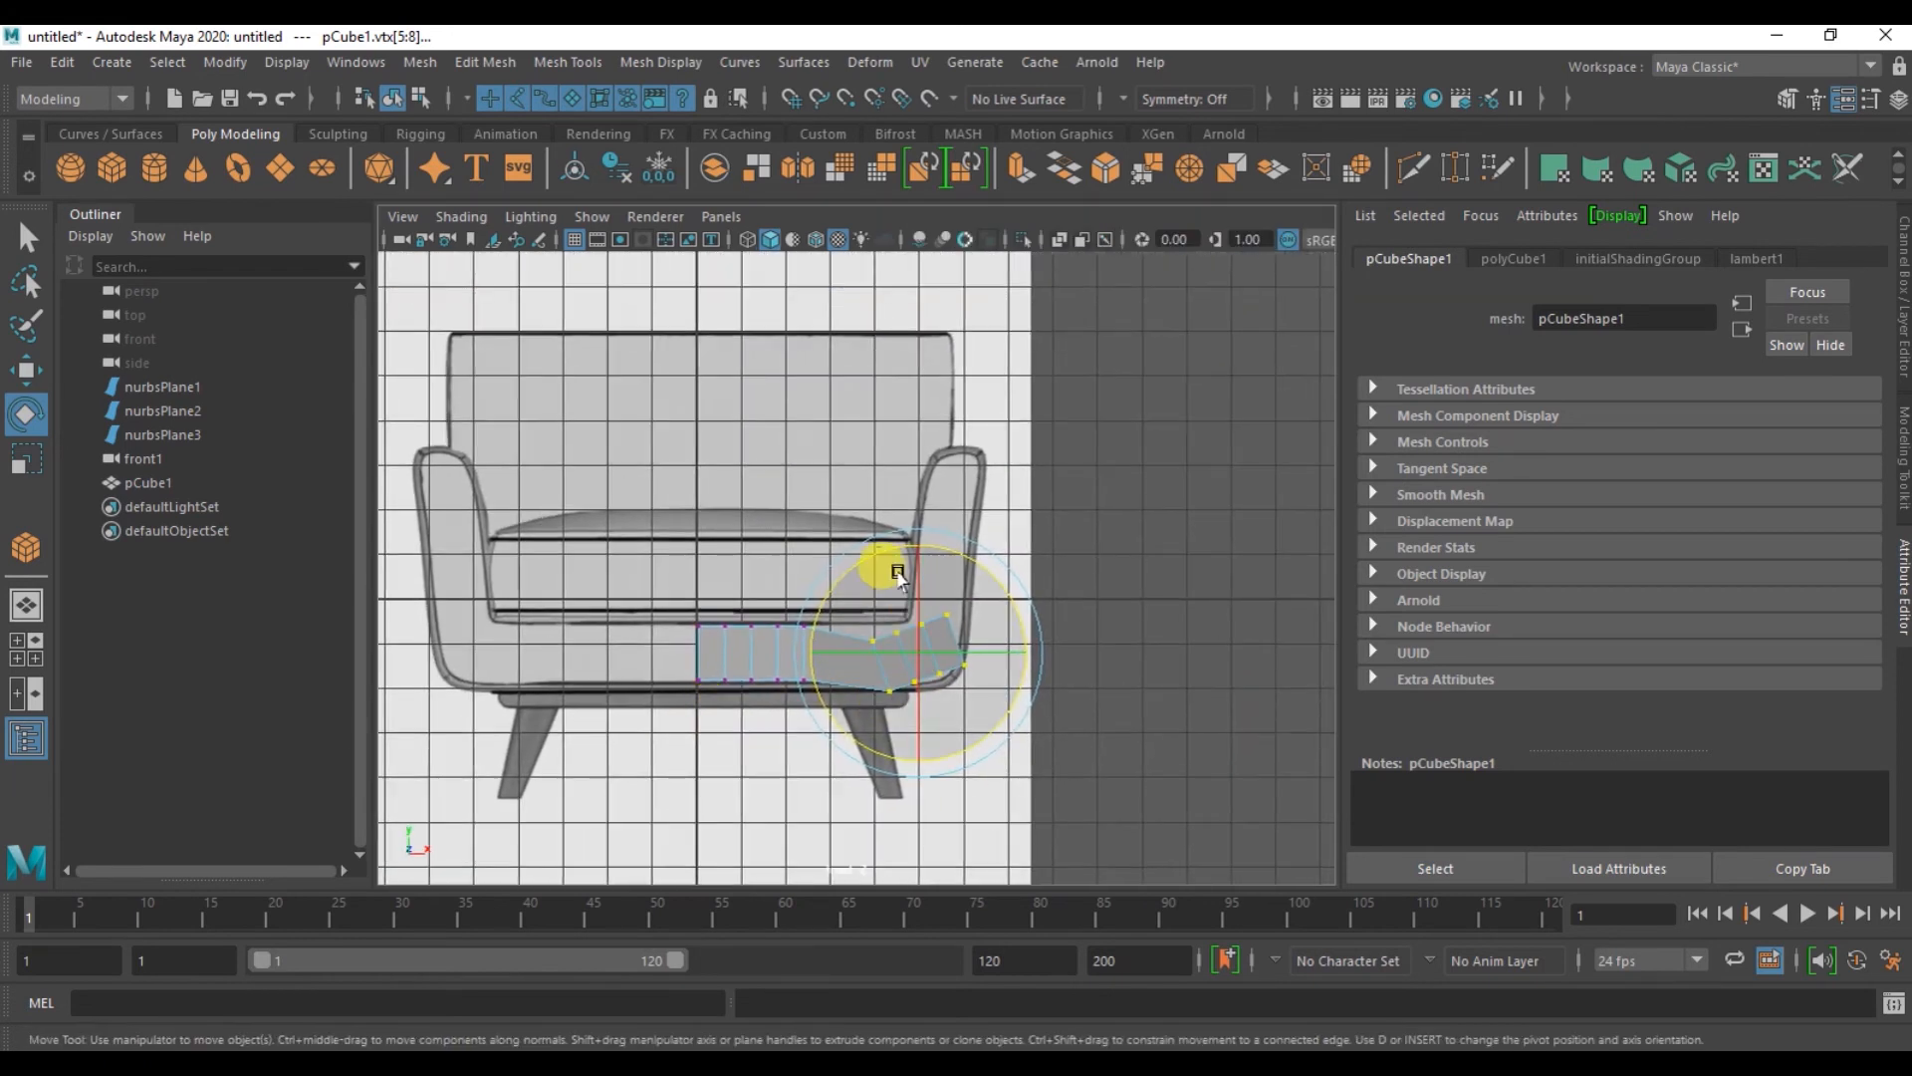
{"action": "left_click_drag", "start_coordinate": [1033, 658], "coordinate": [1041, 655]}
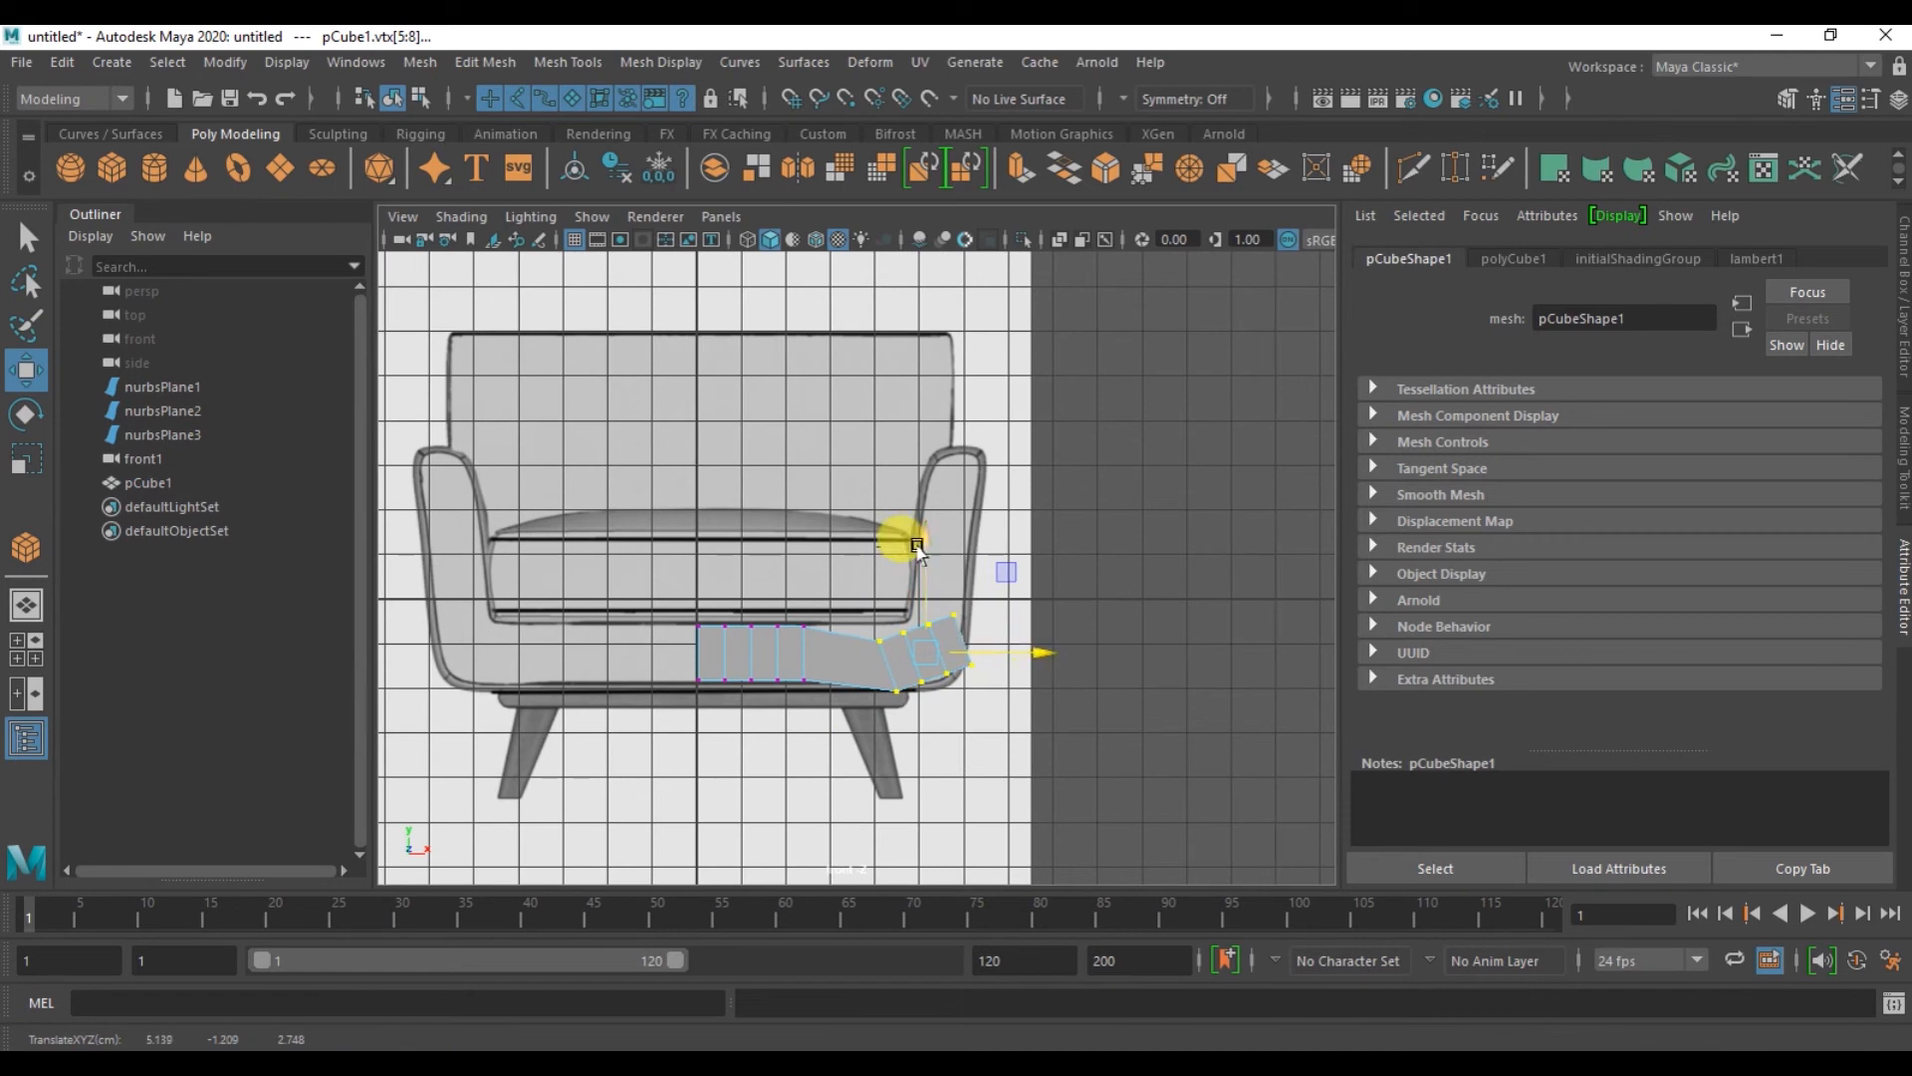
- Raise the cube's outer-end vertices, shift them slightly outward and rotate them more steeply around the sofa arm's lower corner
{"action": "left_click_drag", "start_coordinate": [919, 532], "coordinate": [934, 524]}
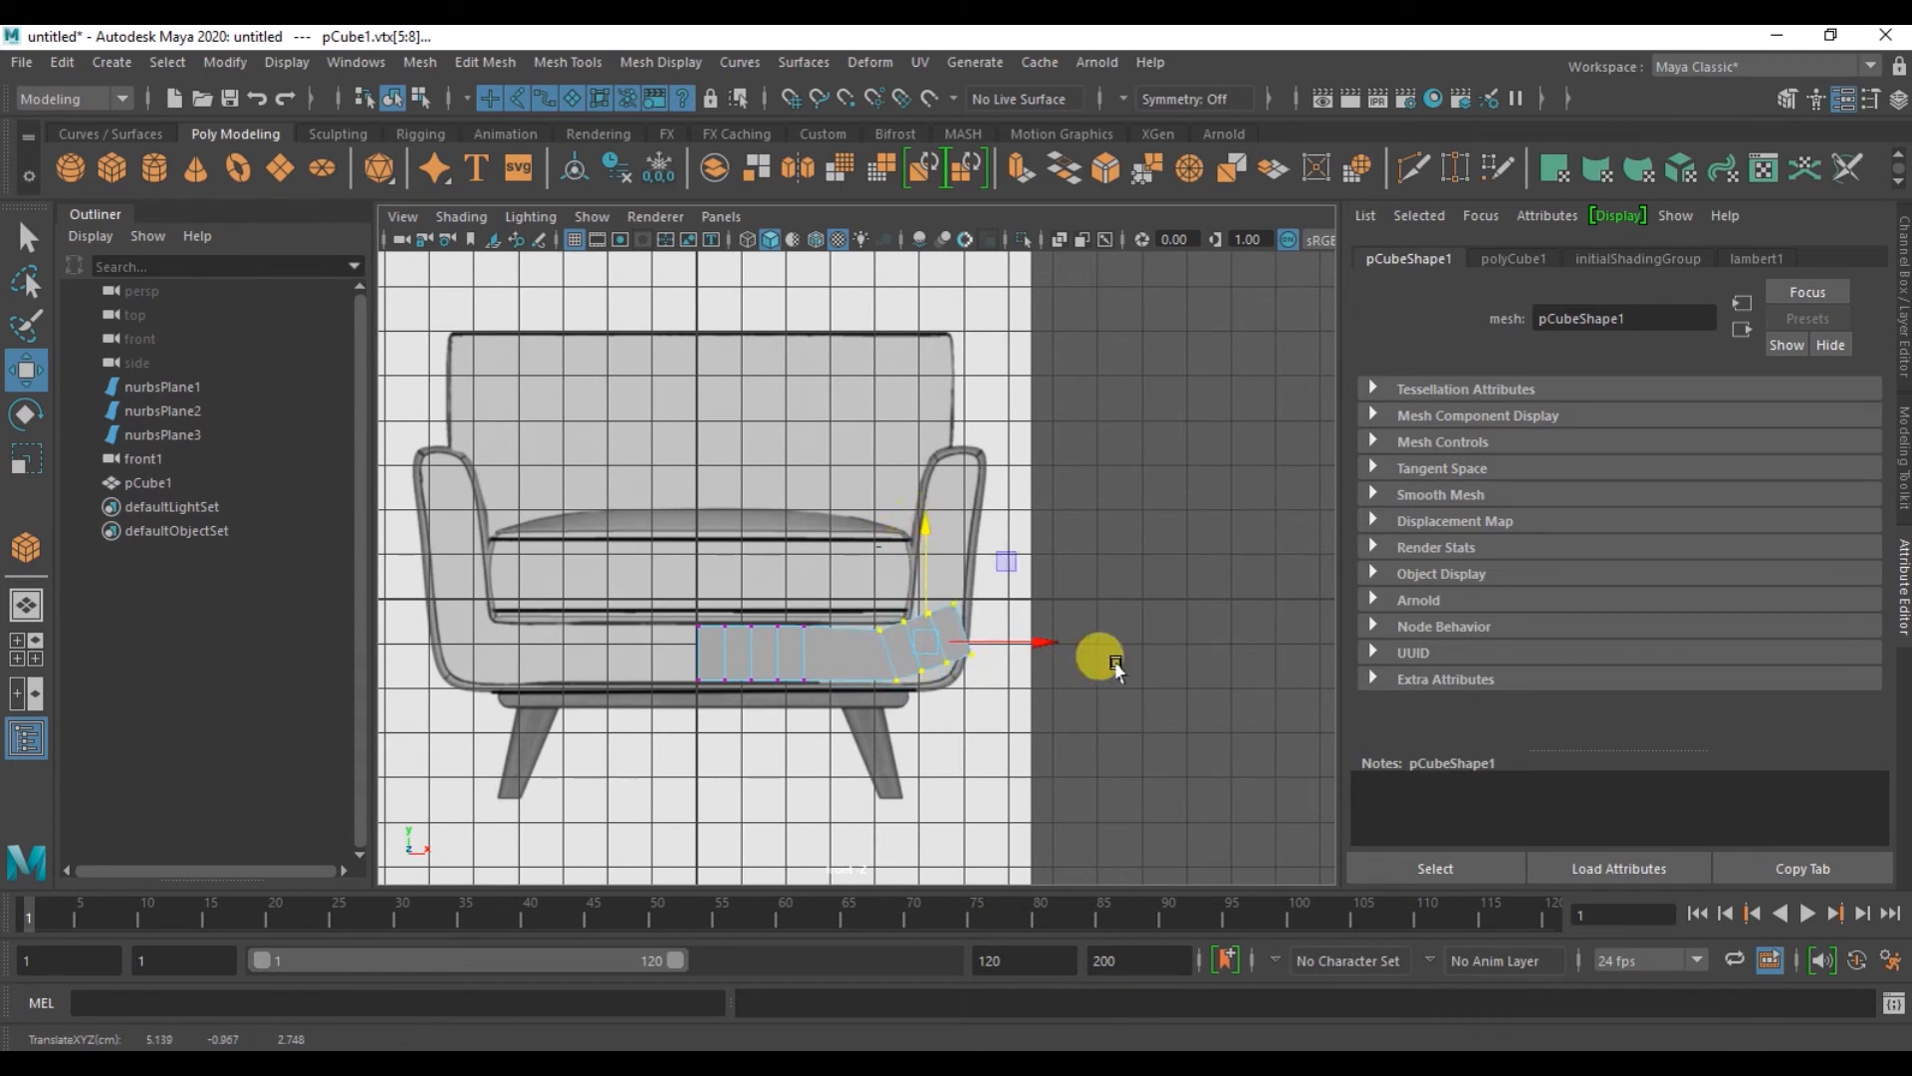
{"action": "middle_click_drag", "start_coordinate": [1113, 658], "coordinate": [1026, 658], "text": "alt"}
{"action": "right_click_drag", "start_coordinate": [1029, 658], "coordinate": [1376, 755], "text": "alt"}
{"action": "middle_click_drag", "start_coordinate": [942, 749], "coordinate": [946, 673], "text": "alt"}
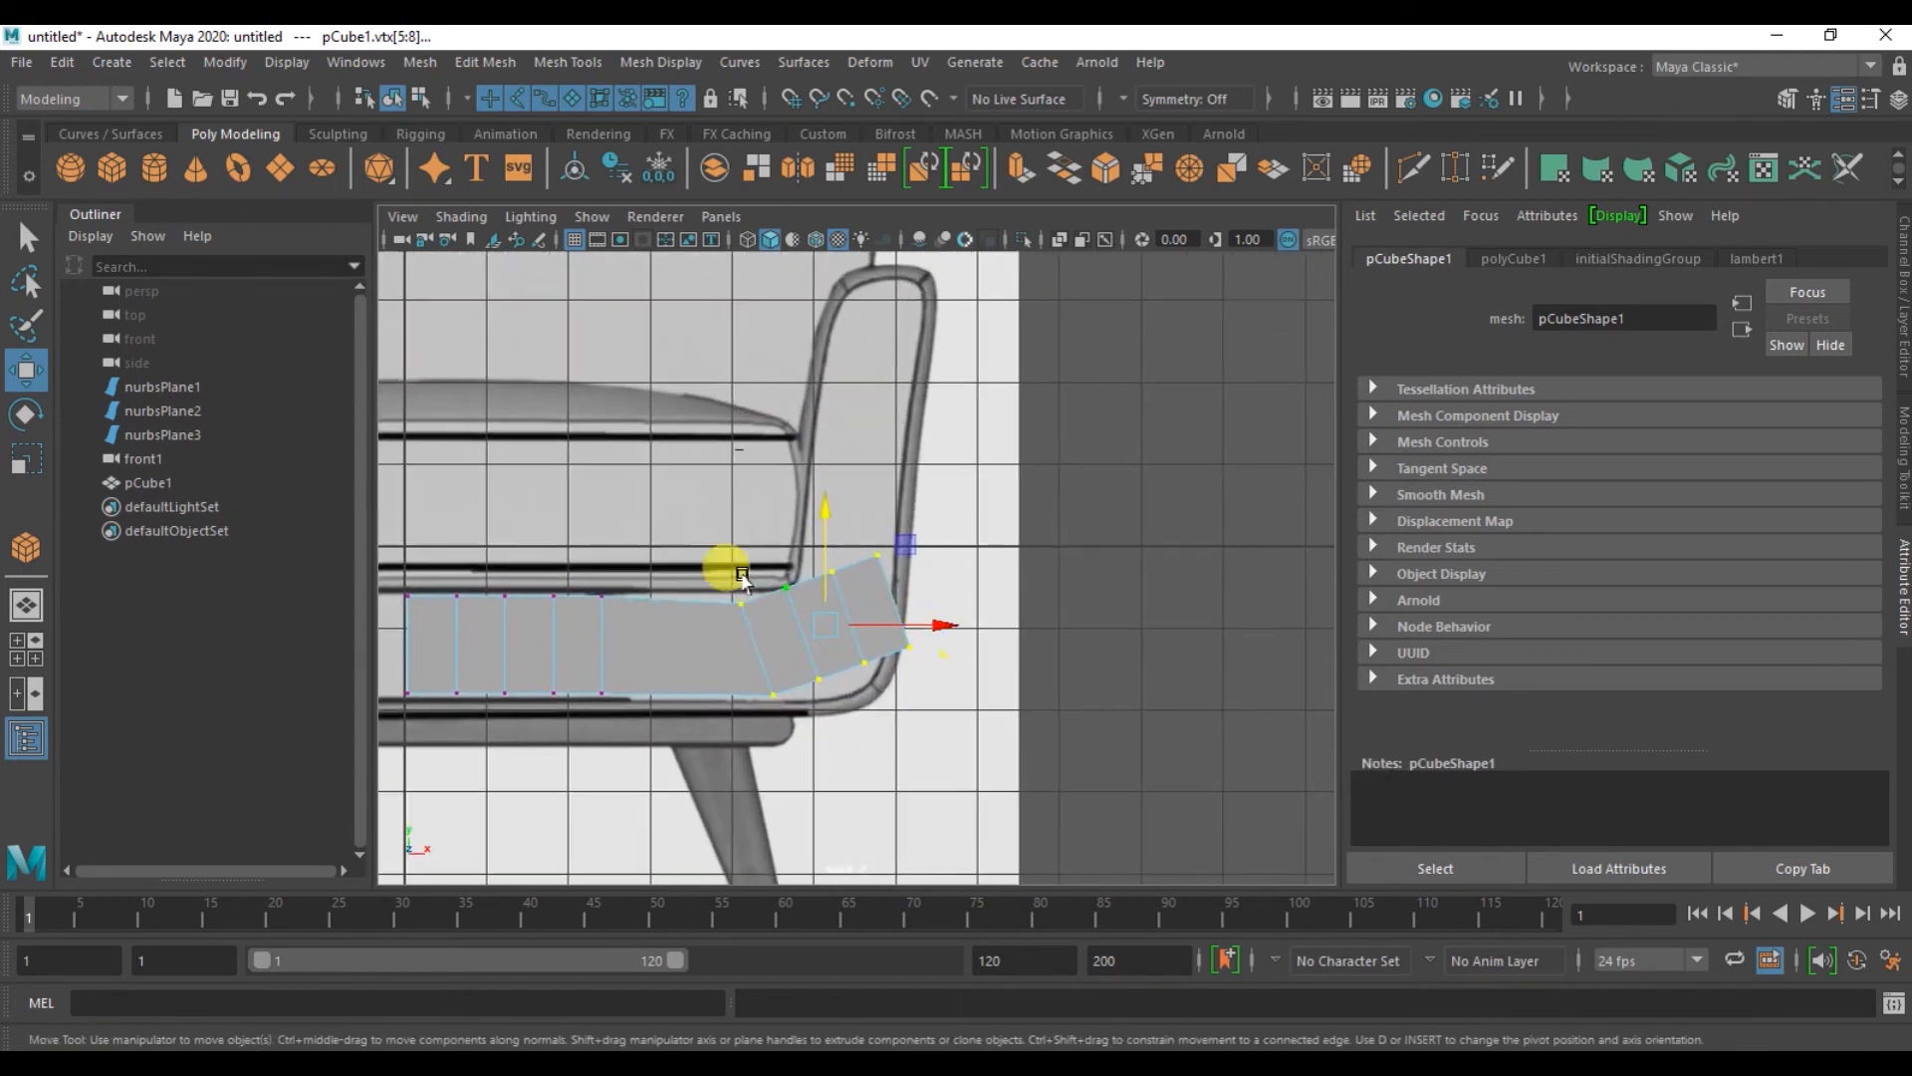
{"action": "left_click_drag", "start_coordinate": [830, 598], "coordinate": [971, 623]}
{"action": "key", "text": "e"}
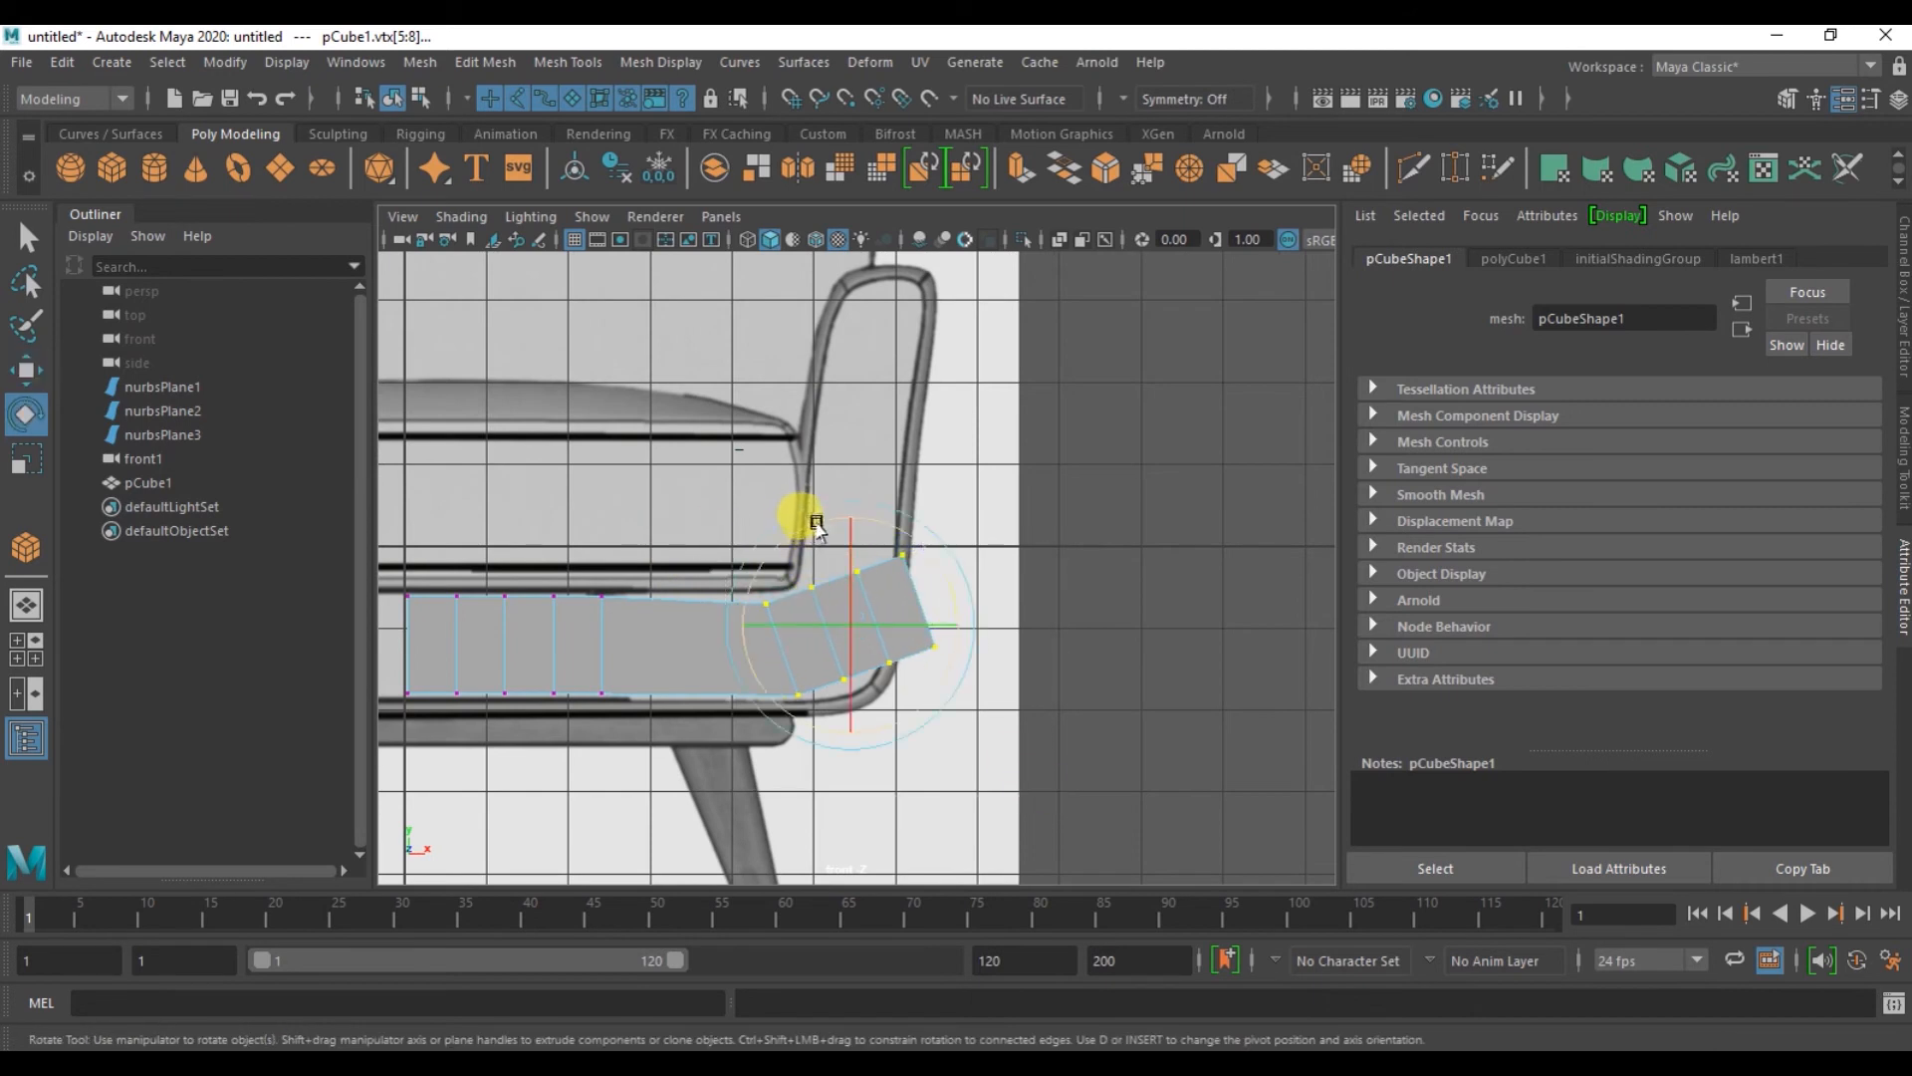
{"action": "left_click_drag", "start_coordinate": [808, 528], "coordinate": [957, 643]}
- Reposition the outer vertex rows group by group so the cube's end bends upward along the sofa arm's outline
{"action": "key", "text": "w"}
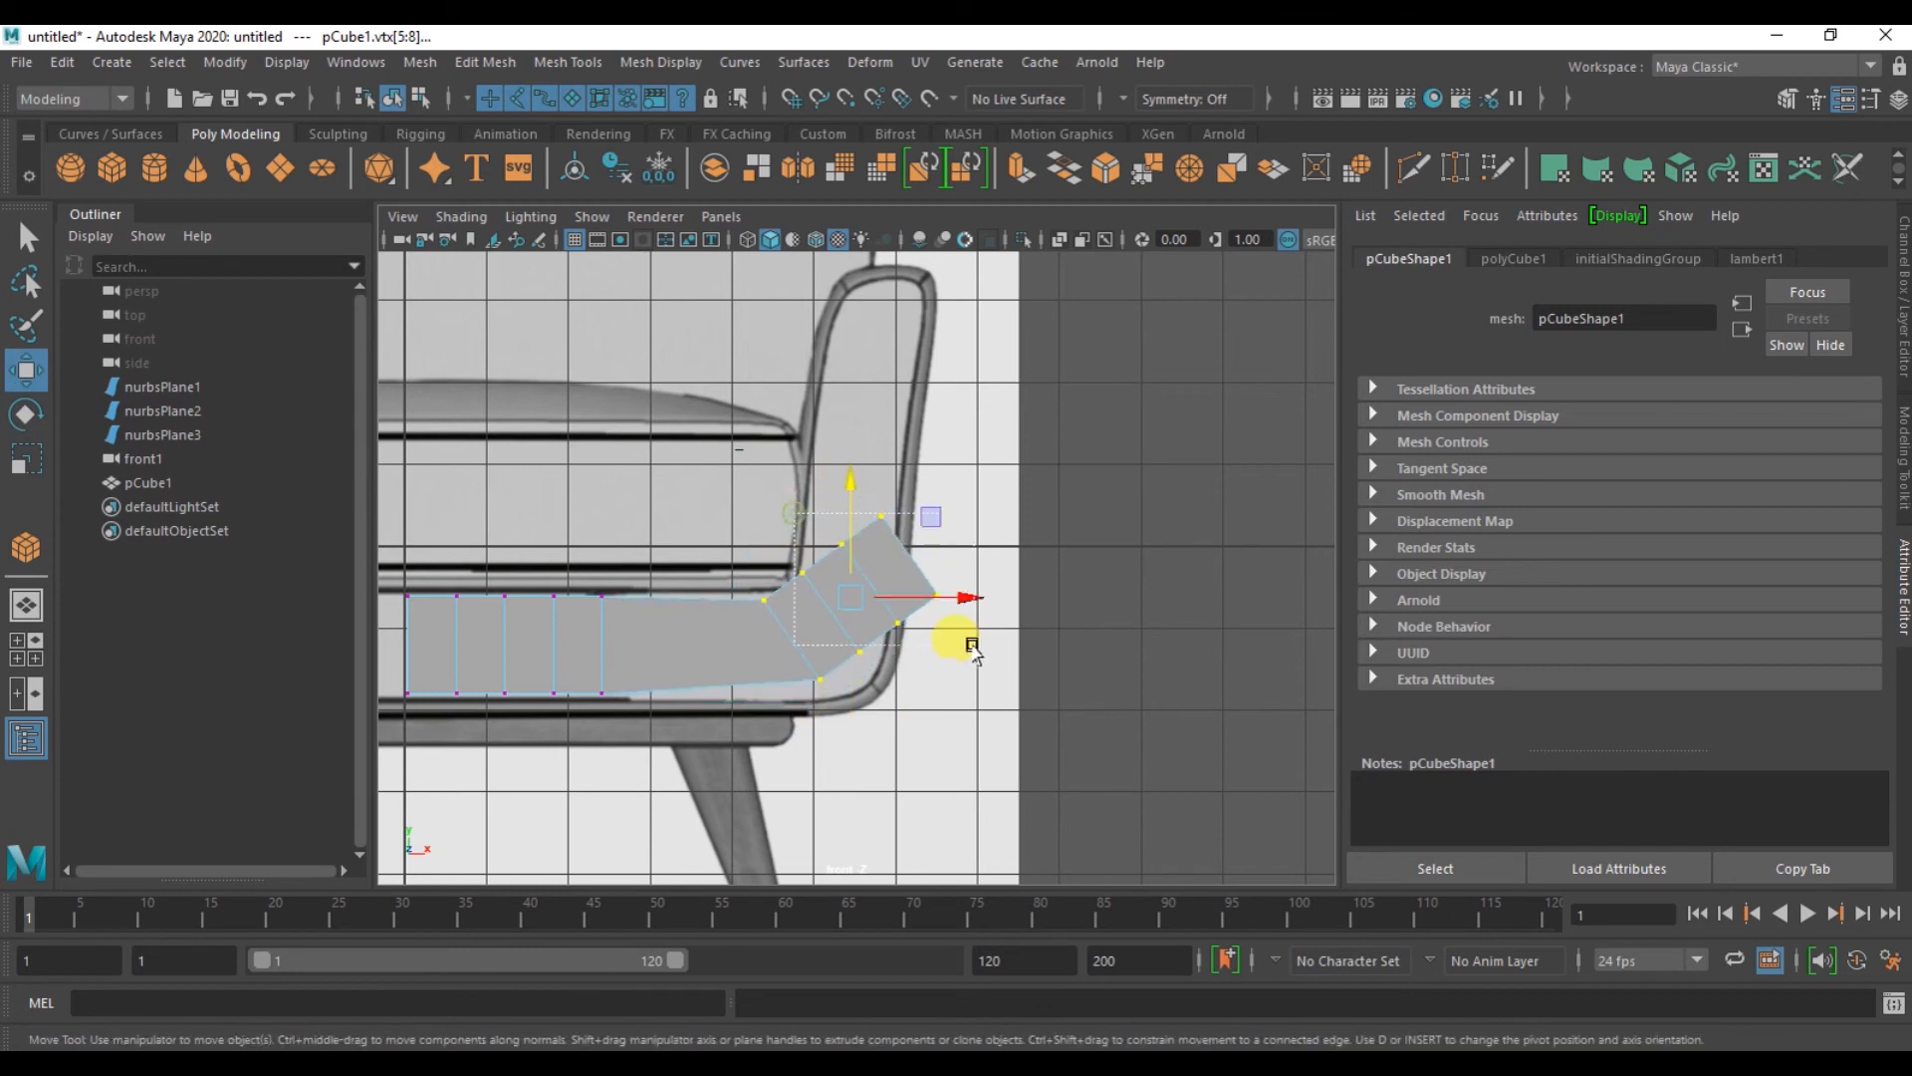
{"action": "middle_click_drag", "start_coordinate": [824, 478], "coordinate": [888, 445]}
{"action": "left_click_drag", "start_coordinate": [729, 586], "coordinate": [835, 724]}
{"action": "left_click_drag", "start_coordinate": [789, 523], "coordinate": [790, 541]}
{"action": "left_click_drag", "start_coordinate": [782, 630], "coordinate": [732, 590]}
{"action": "left_click_drag", "start_coordinate": [764, 511], "coordinate": [879, 647]}
{"action": "mouse_move", "coordinate": [846, 473]}
{"action": "left_mouse_down"}
{"action": "mouse_move", "coordinate": [858, 503]}
{"action": "mouse_move", "coordinate": [974, 574]}
{"action": "mouse_move", "coordinate": [828, 439]}
{"action": "left_mouse_up"}
{"action": "key", "text": "e"}
{"action": "key", "text": "w"}
{"action": "left_click_drag", "start_coordinate": [1021, 533], "coordinate": [992, 533]}
{"action": "left_click_drag", "start_coordinate": [900, 713], "coordinate": [792, 575]}
- Maximize the side view and move the cube's rear vertices back to the sofa's rear edge
{"action": "key", "text": "space"}
{"action": "key", "text": "space"}
{"action": "scroll", "coordinate": [856, 691], "scroll_direction": "up", "scroll_amount": 4}
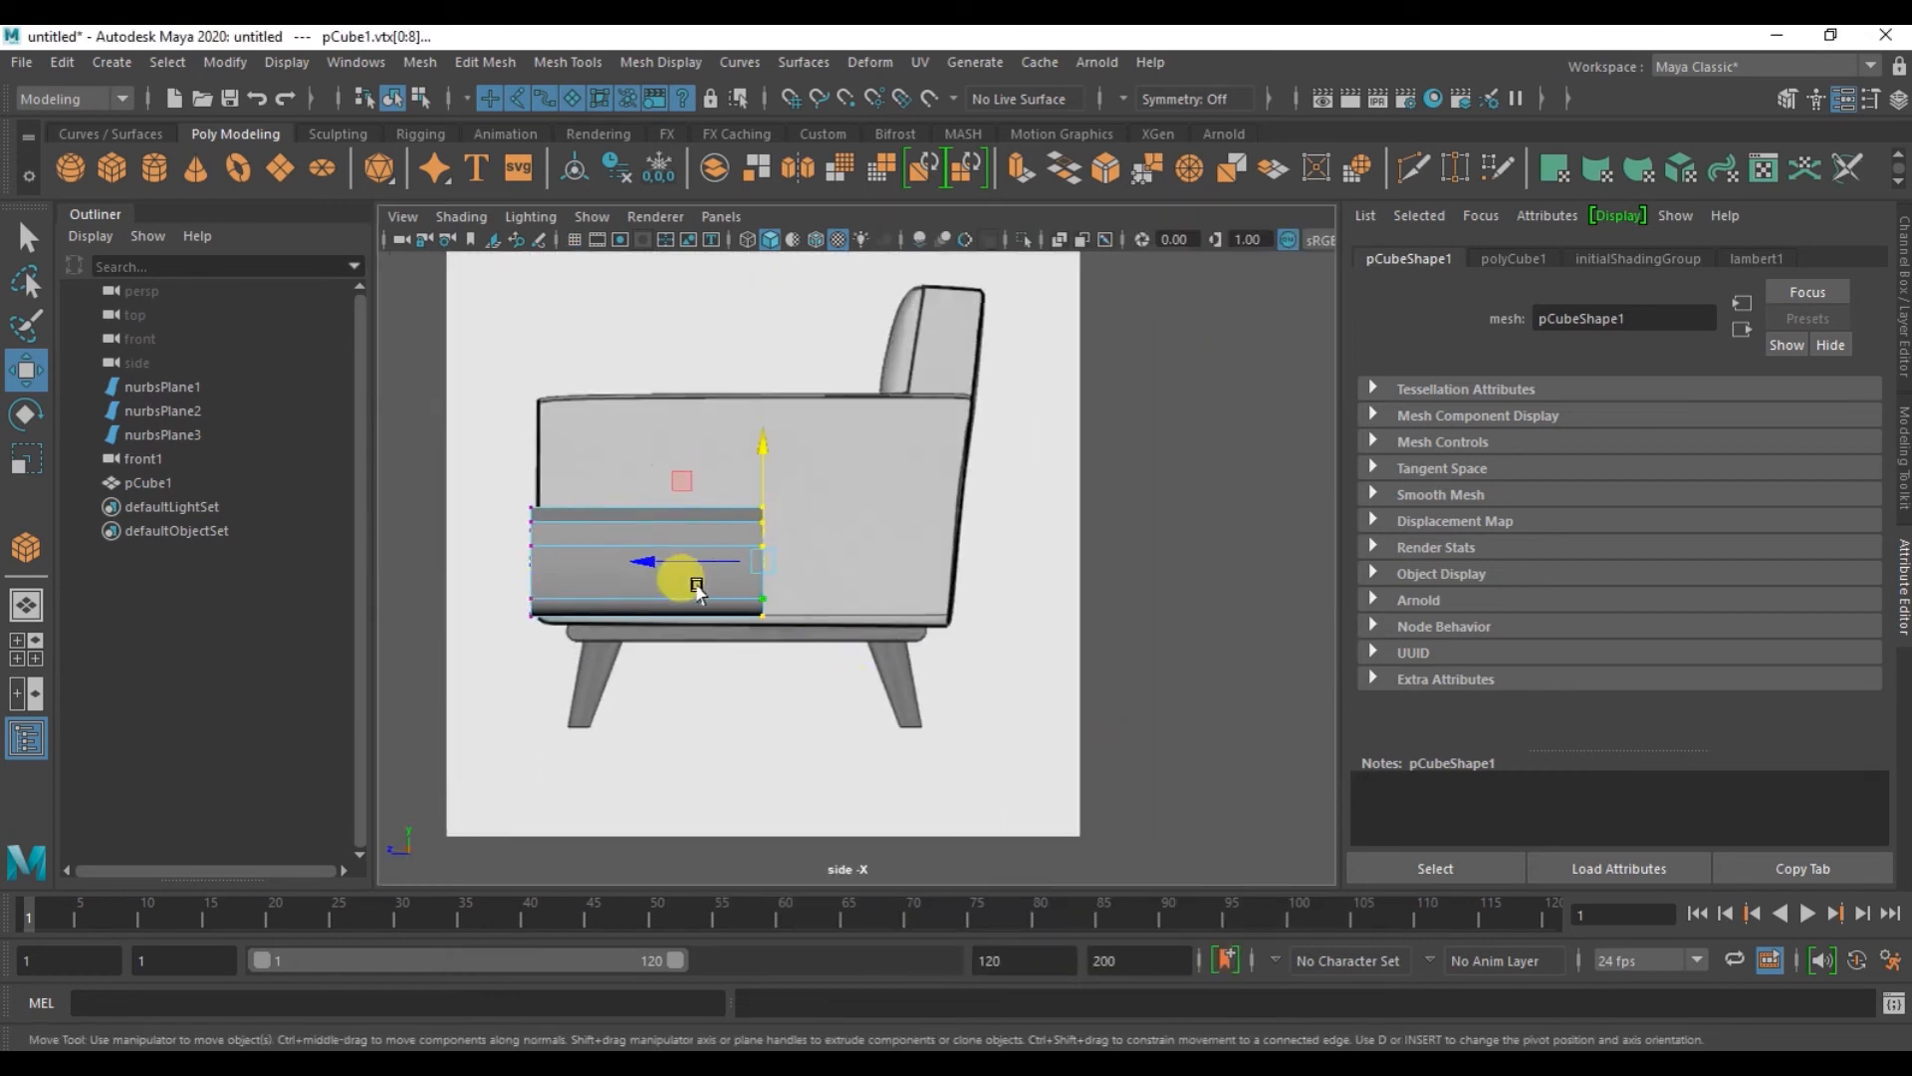
{"action": "left_click_drag", "start_coordinate": [641, 558], "coordinate": [826, 589]}
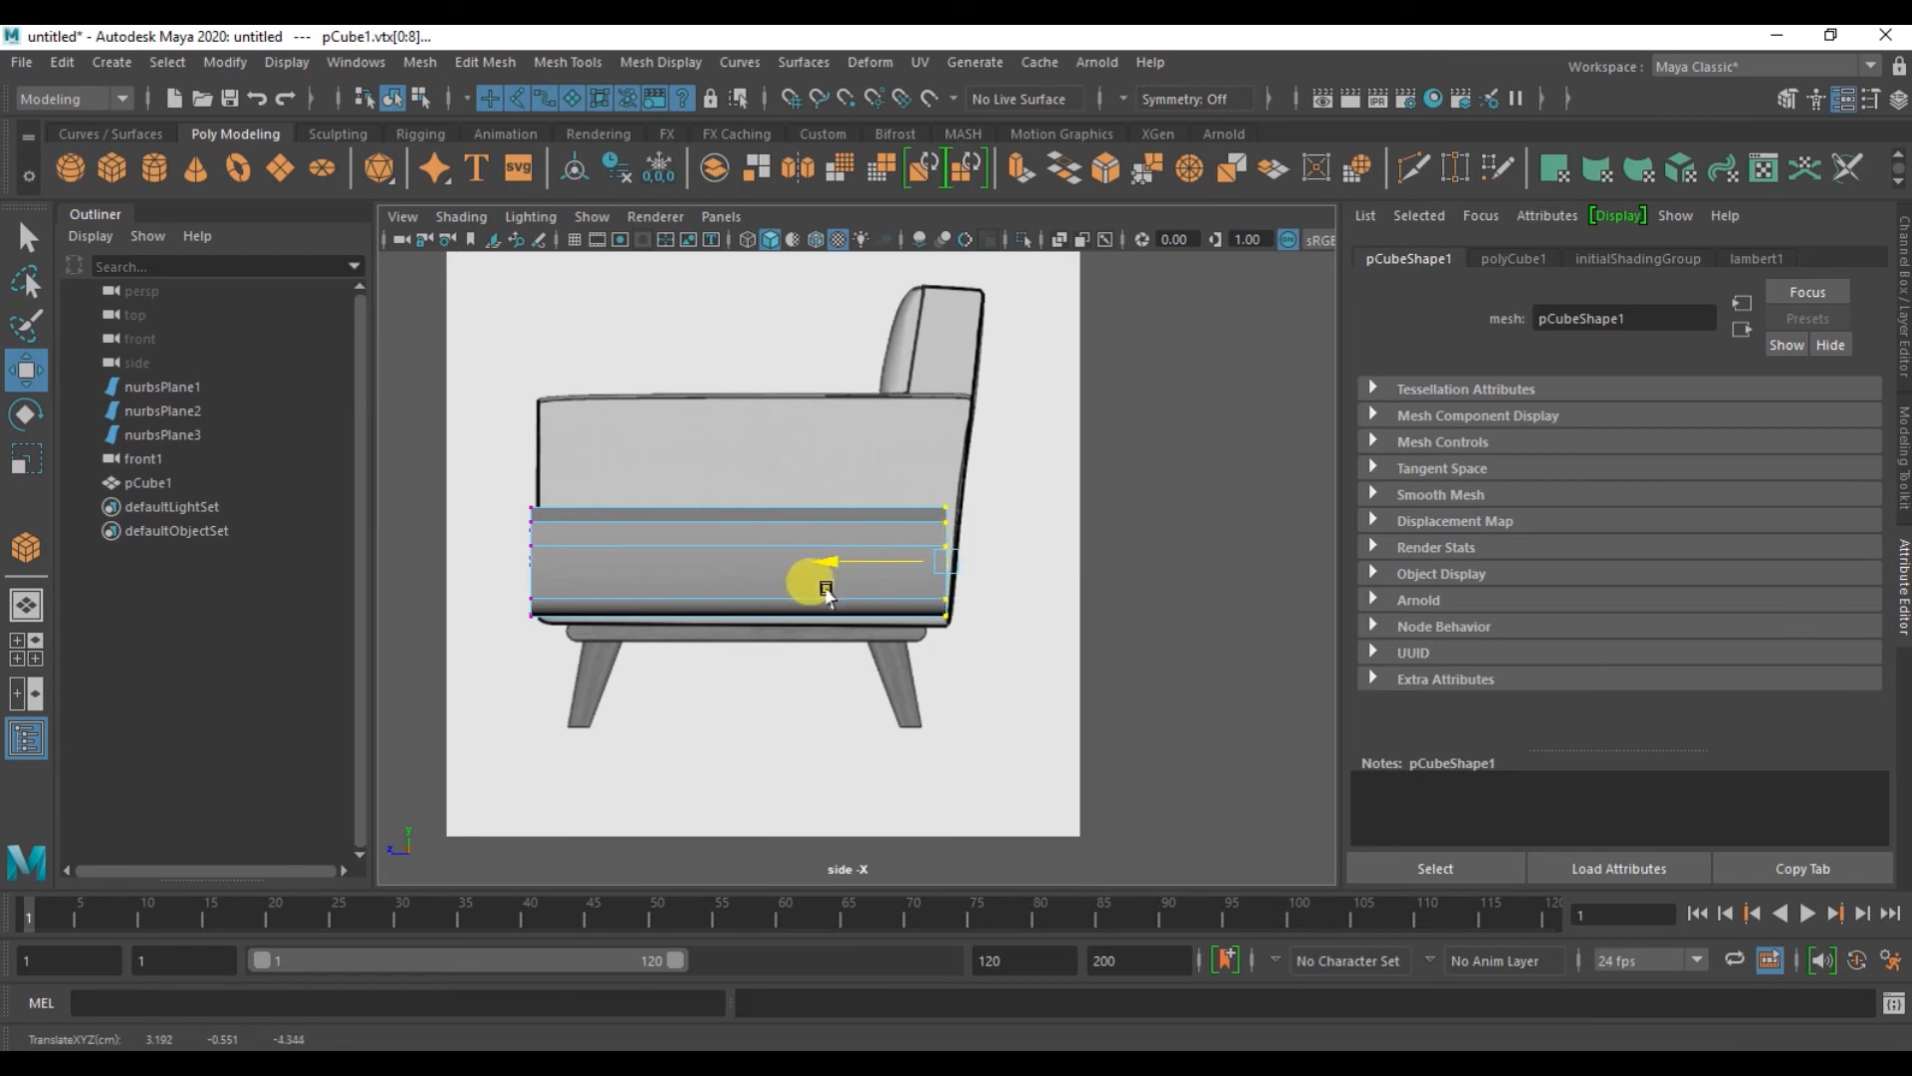
- Rotate the rear vertices to match the slant of the sofa's back and move them onto its outline
{"action": "key", "text": "e"}
{"action": "left_click_drag", "start_coordinate": [854, 482], "coordinate": [883, 481]}
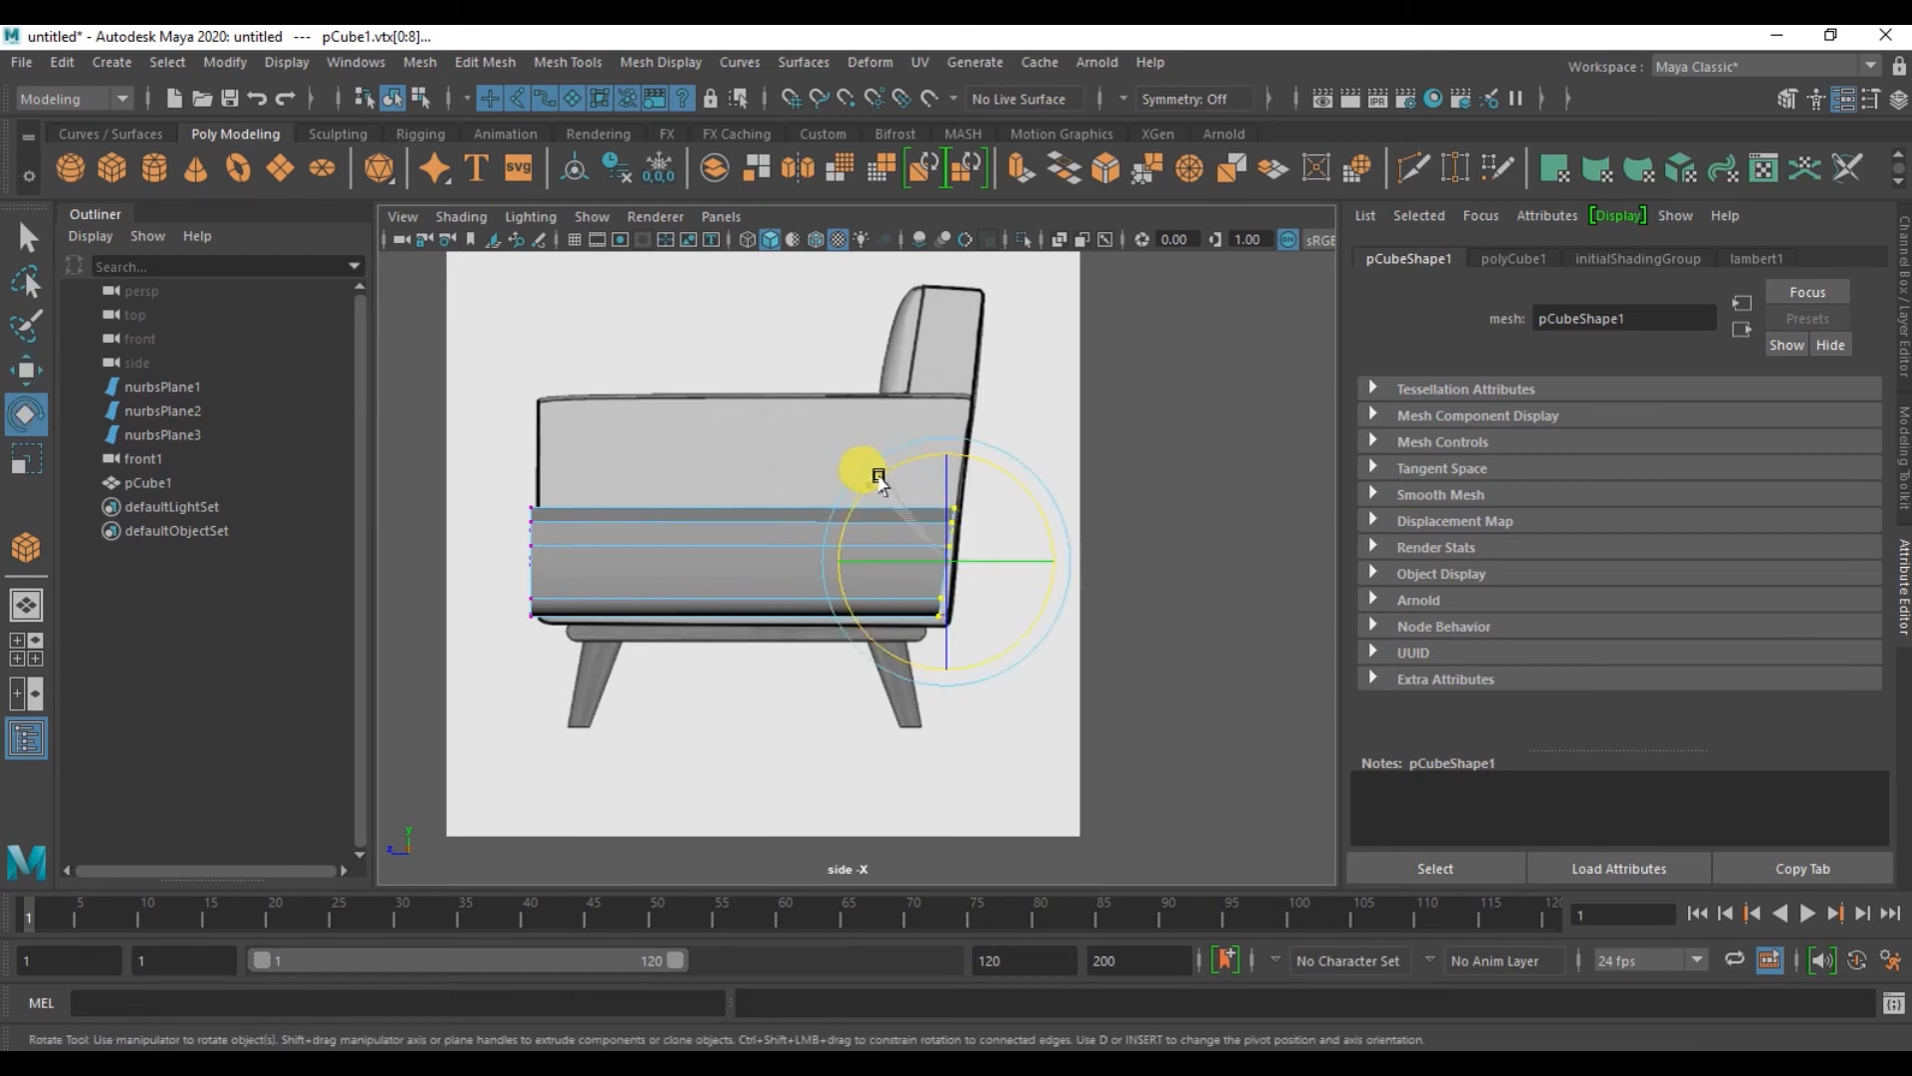
{"action": "key", "text": "w"}
{"action": "left_click_drag", "start_coordinate": [858, 558], "coordinate": [592, 555]}
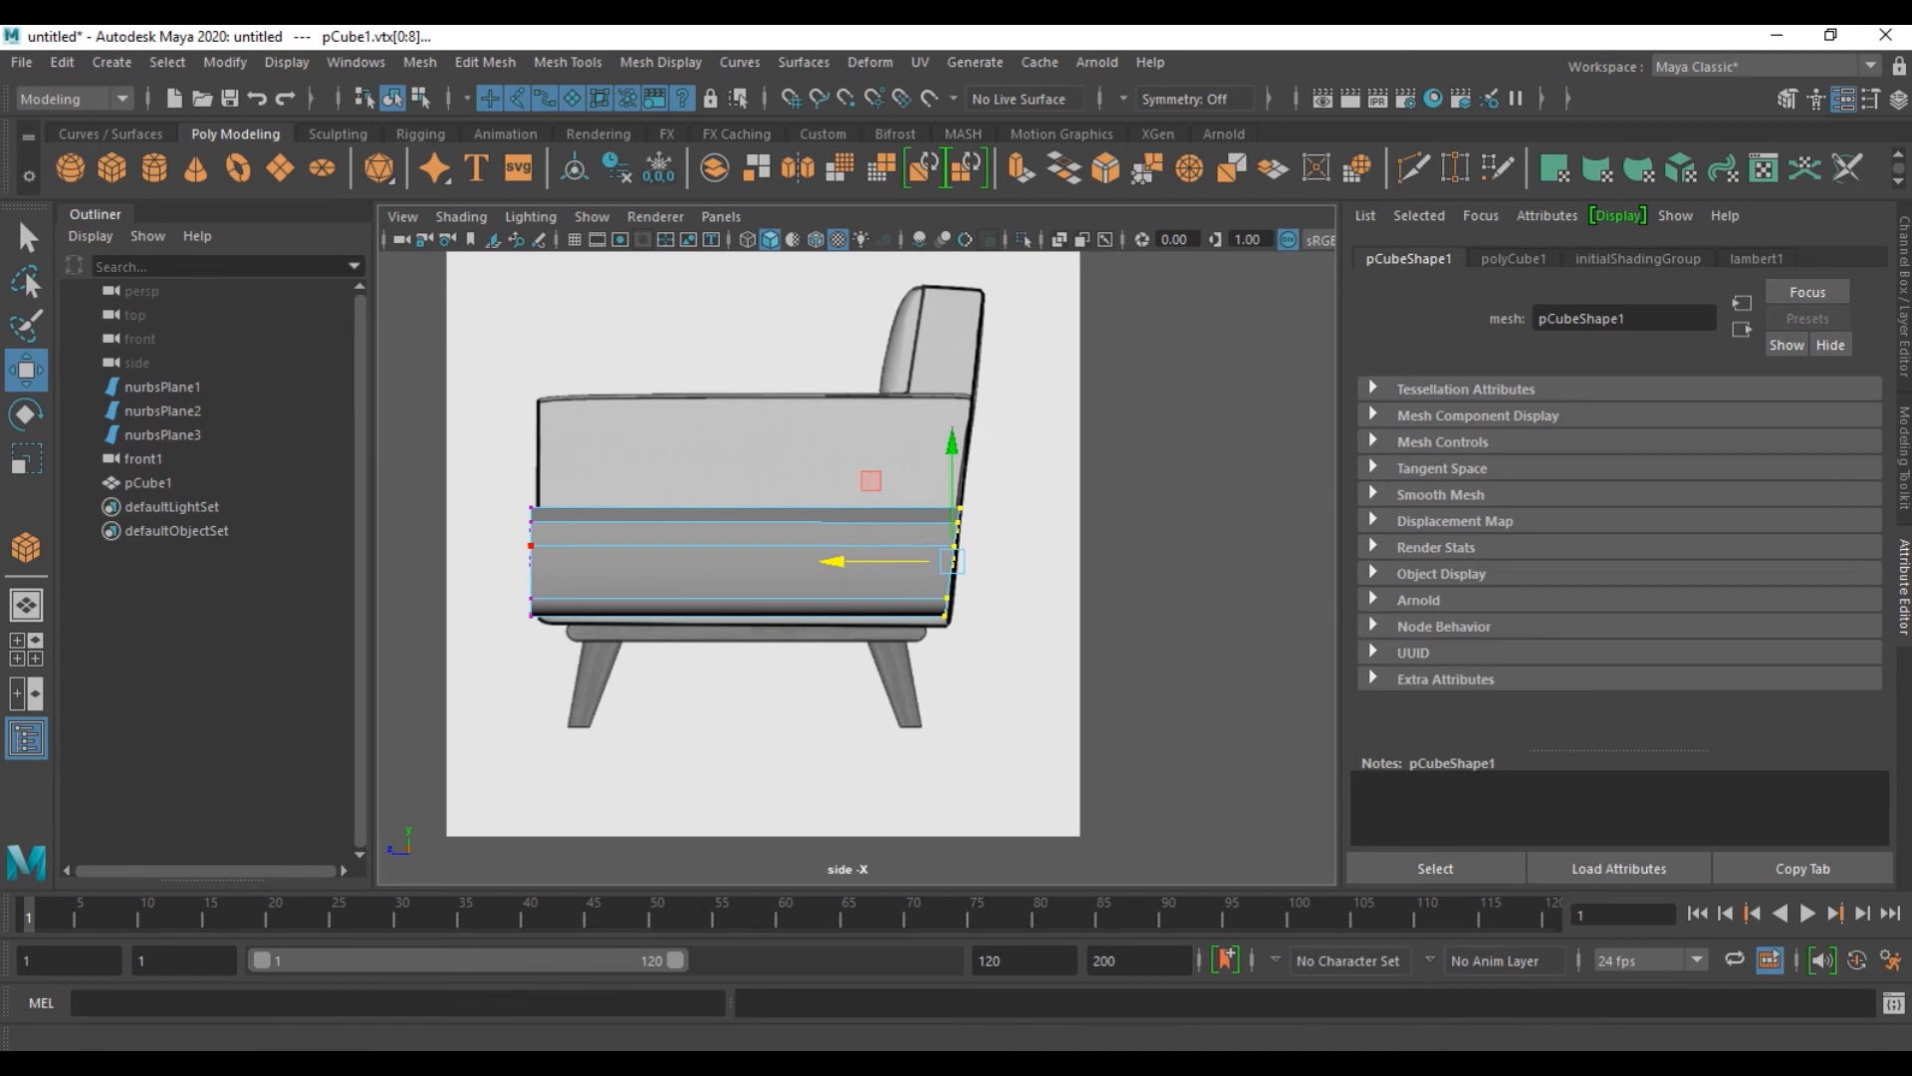
- Fine-tune the rear vertices' position, then align the cube's front vertices with the sofa's front edge in the side view
{"action": "middle_click_drag", "start_coordinate": [671, 563], "coordinate": [694, 610], "text": "alt"}
{"action": "right_click_drag", "start_coordinate": [694, 611], "coordinate": [917, 619], "text": "alt"}
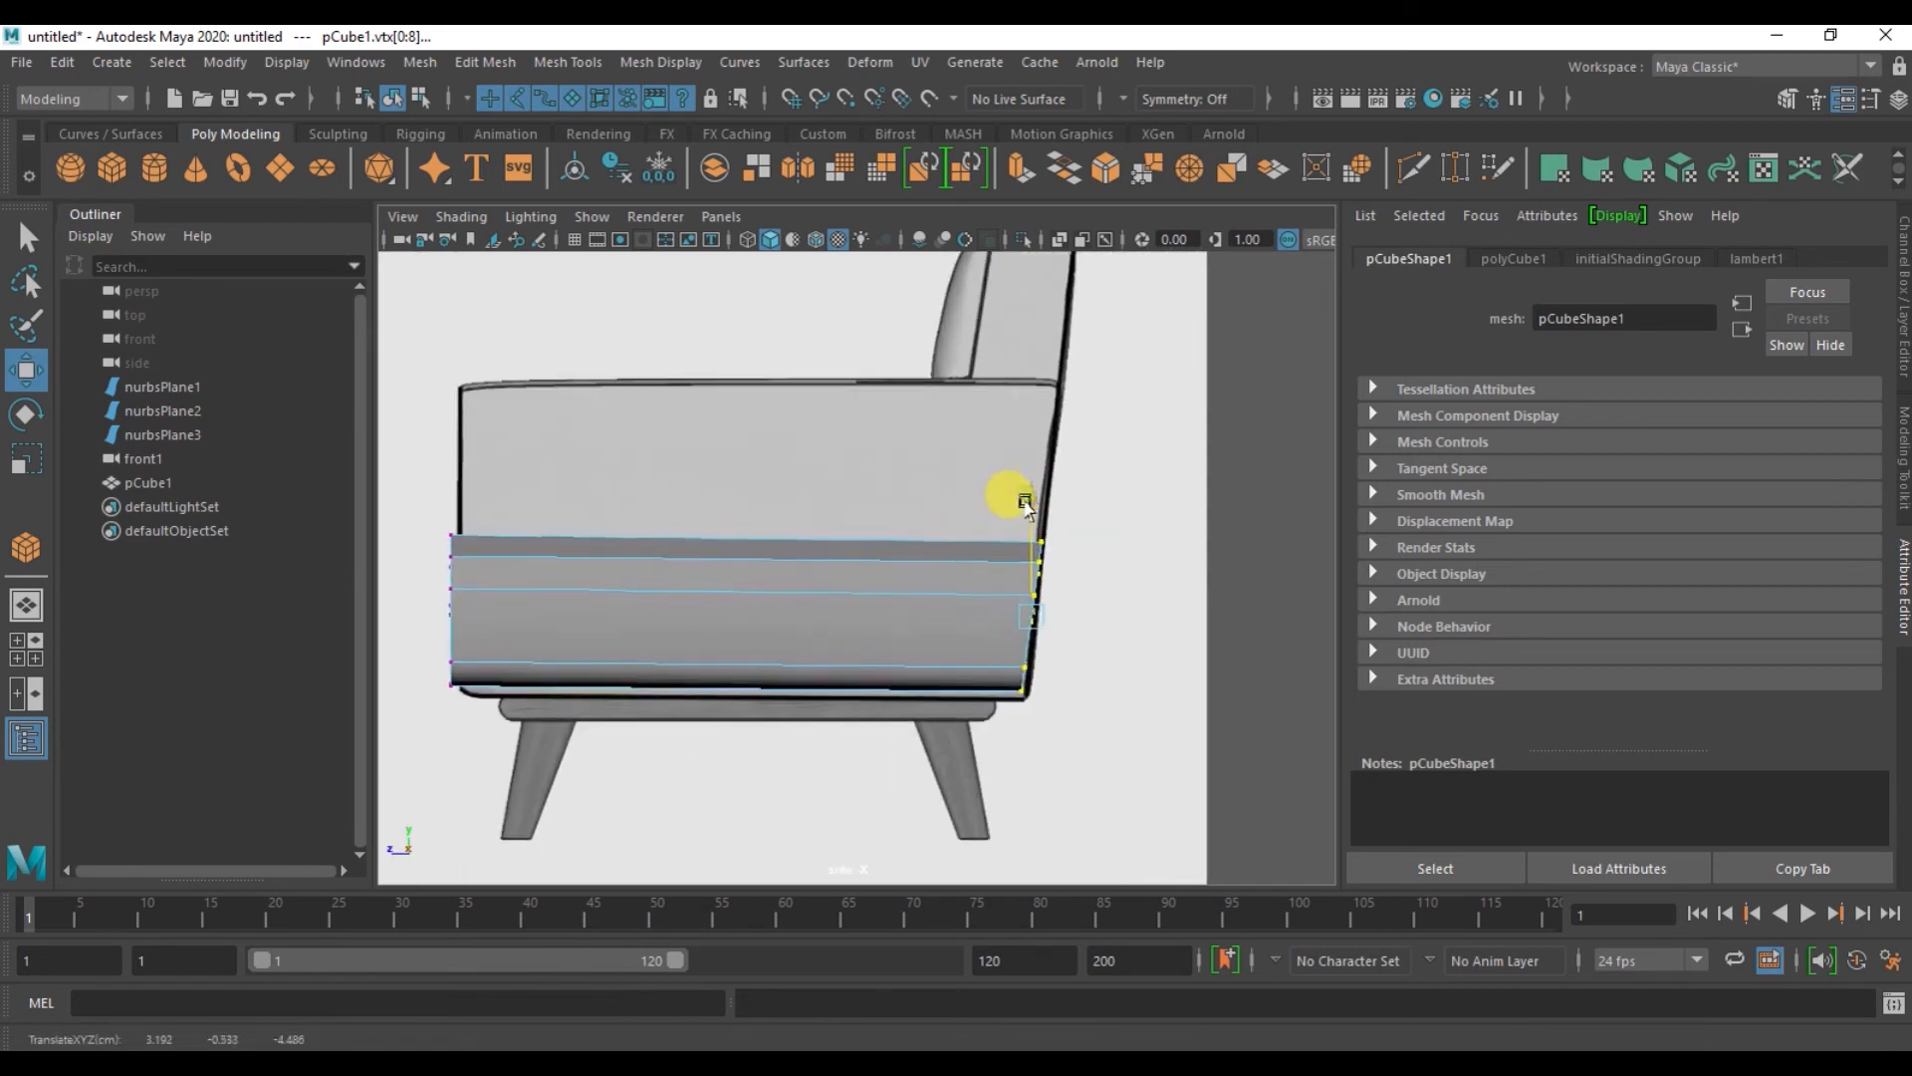
{"action": "left_click_drag", "start_coordinate": [1026, 502], "coordinate": [1024, 498]}
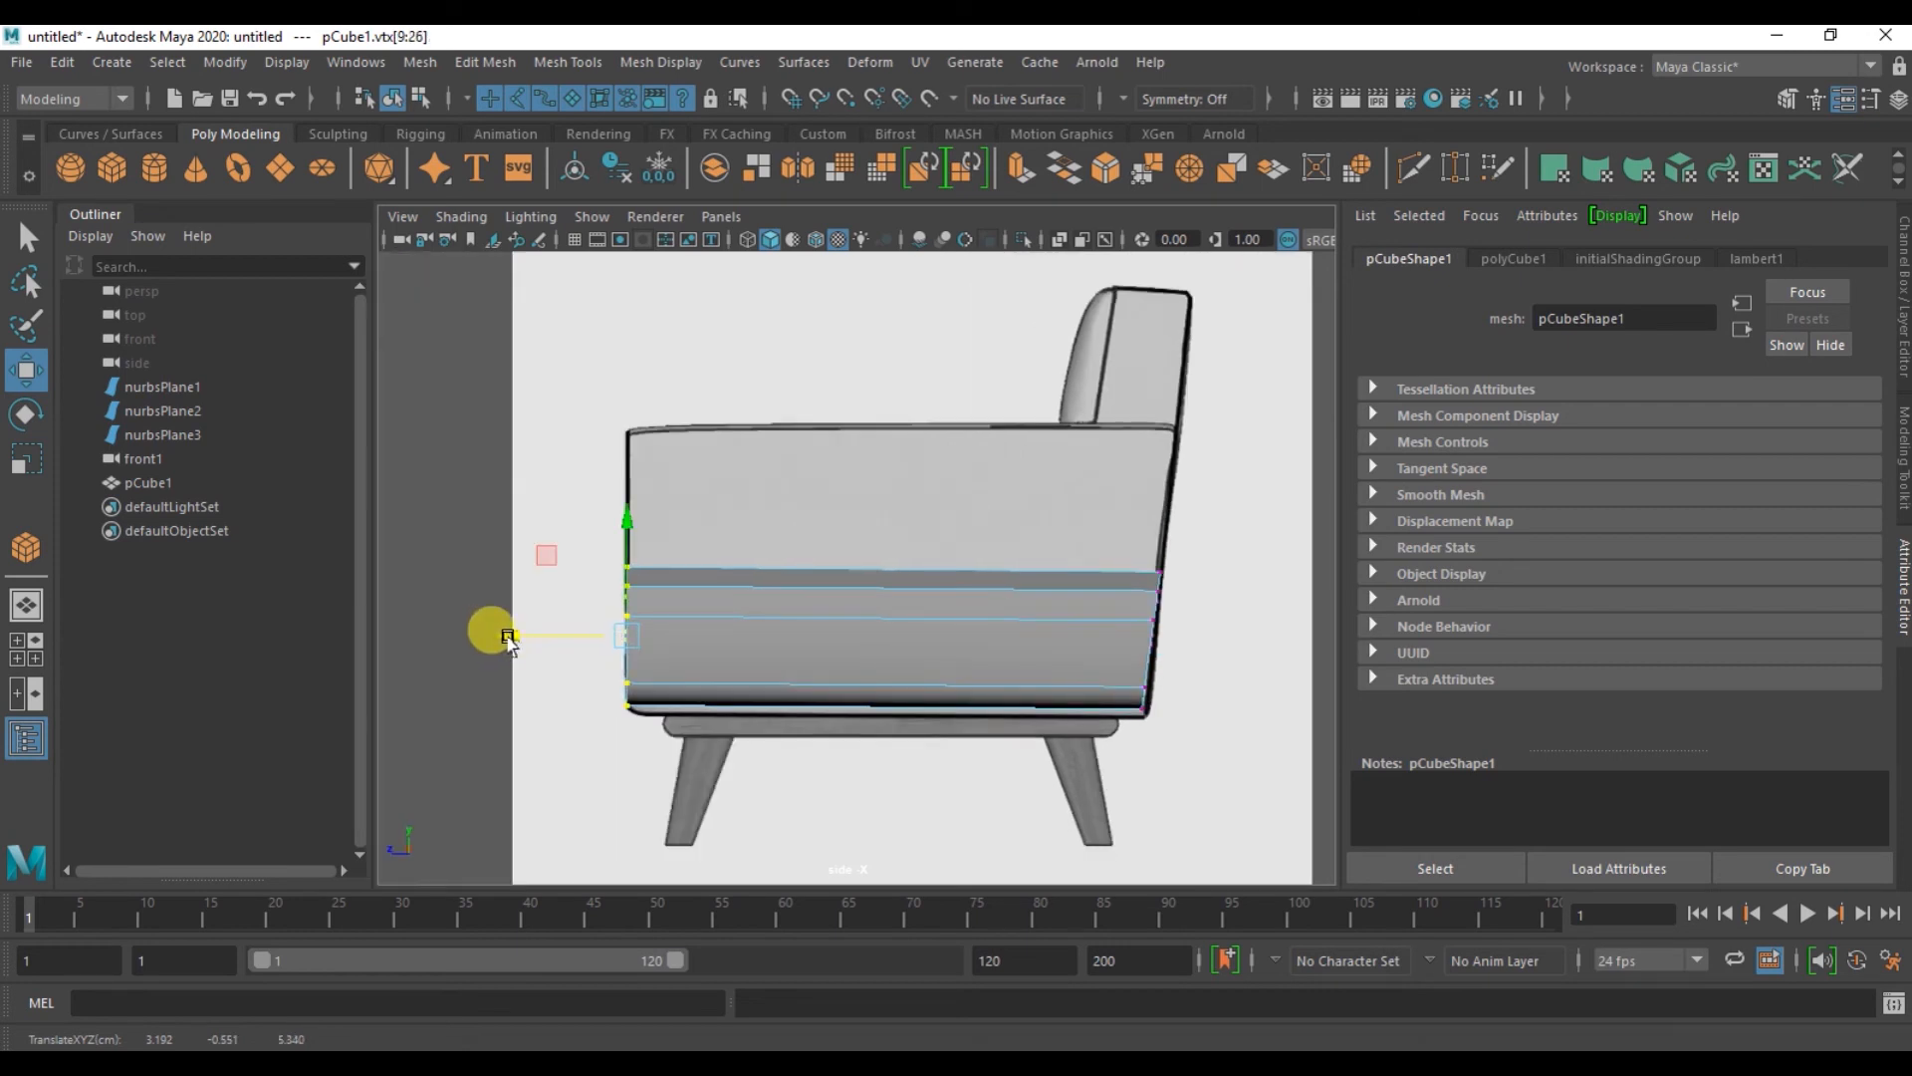
{"action": "middle_click_drag", "start_coordinate": [829, 622], "coordinate": [826, 610], "text": "alt"}
{"action": "right_click_drag", "start_coordinate": [827, 609], "coordinate": [958, 648], "text": "alt"}
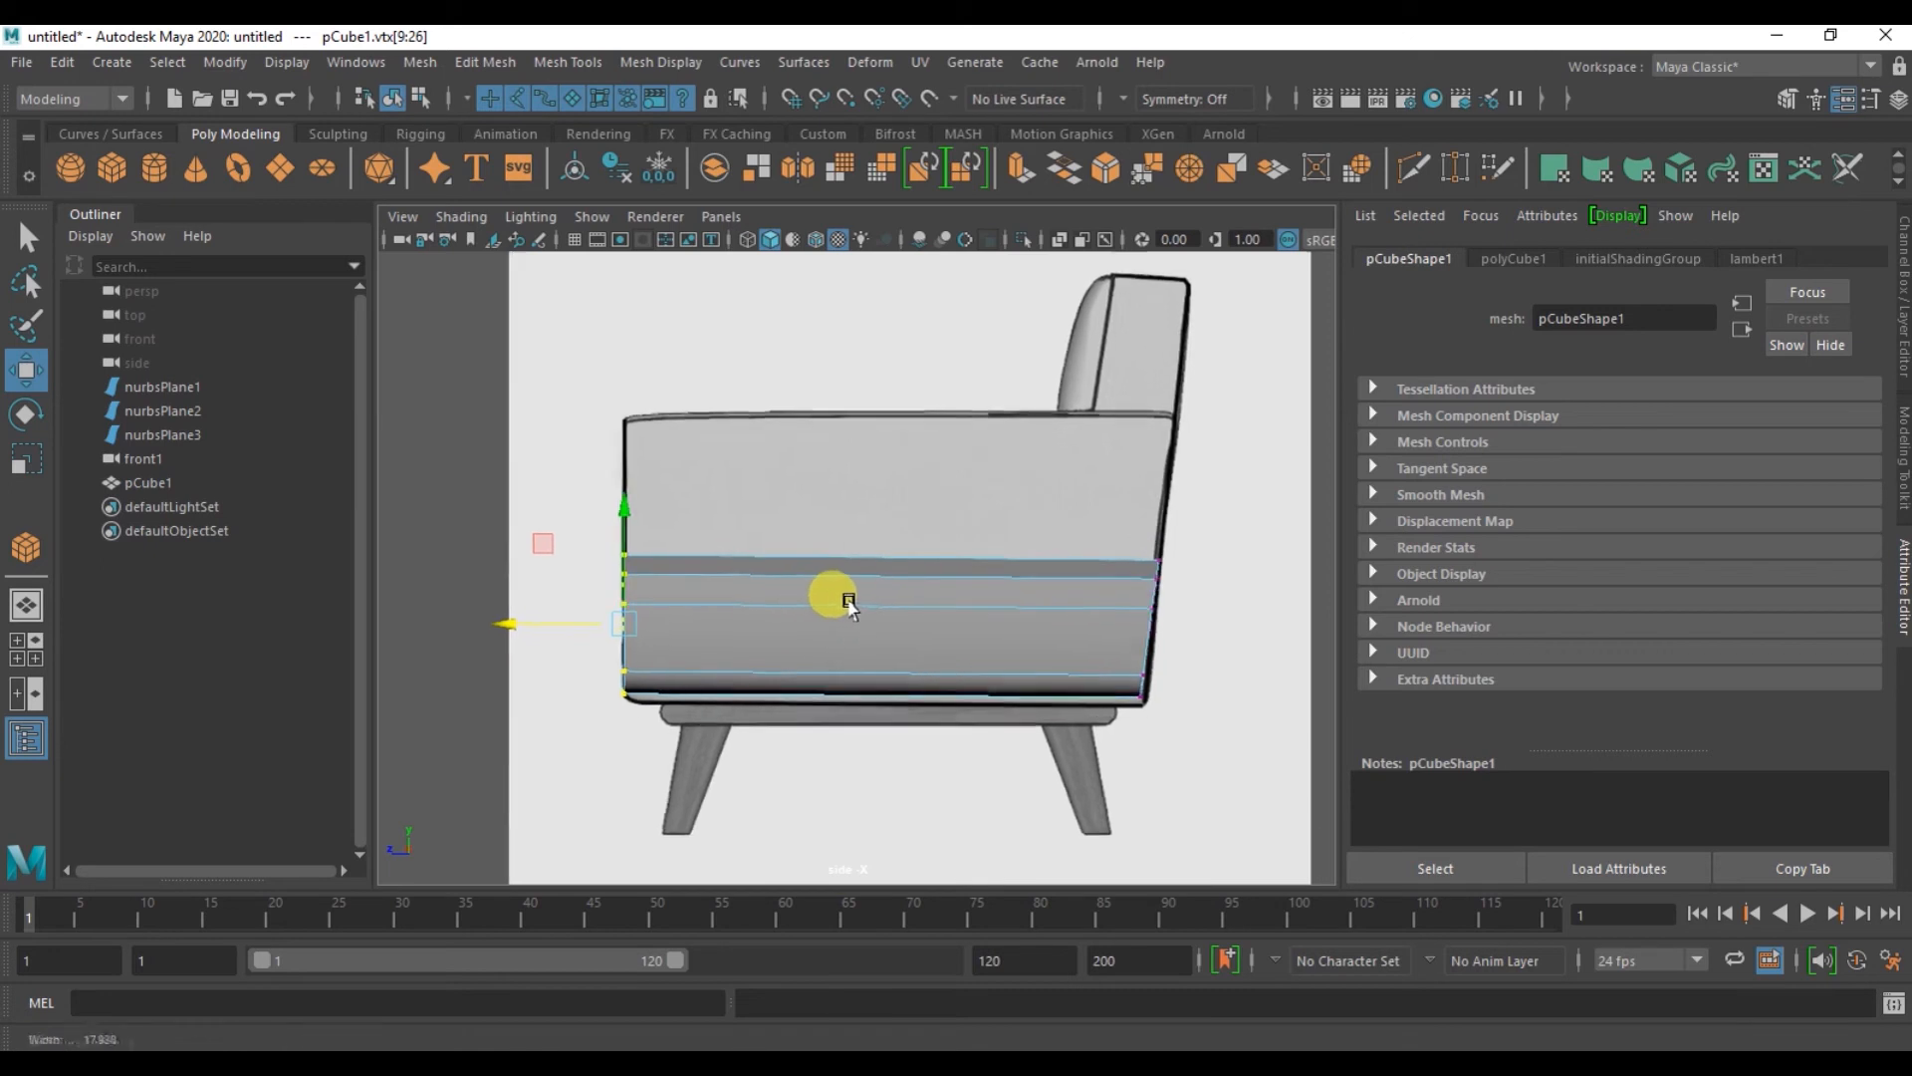
{"action": "middle_click_drag", "start_coordinate": [927, 637], "coordinate": [876, 655], "text": "alt"}
{"action": "right_click_drag", "start_coordinate": [876, 656], "coordinate": [853, 649], "text": "alt"}
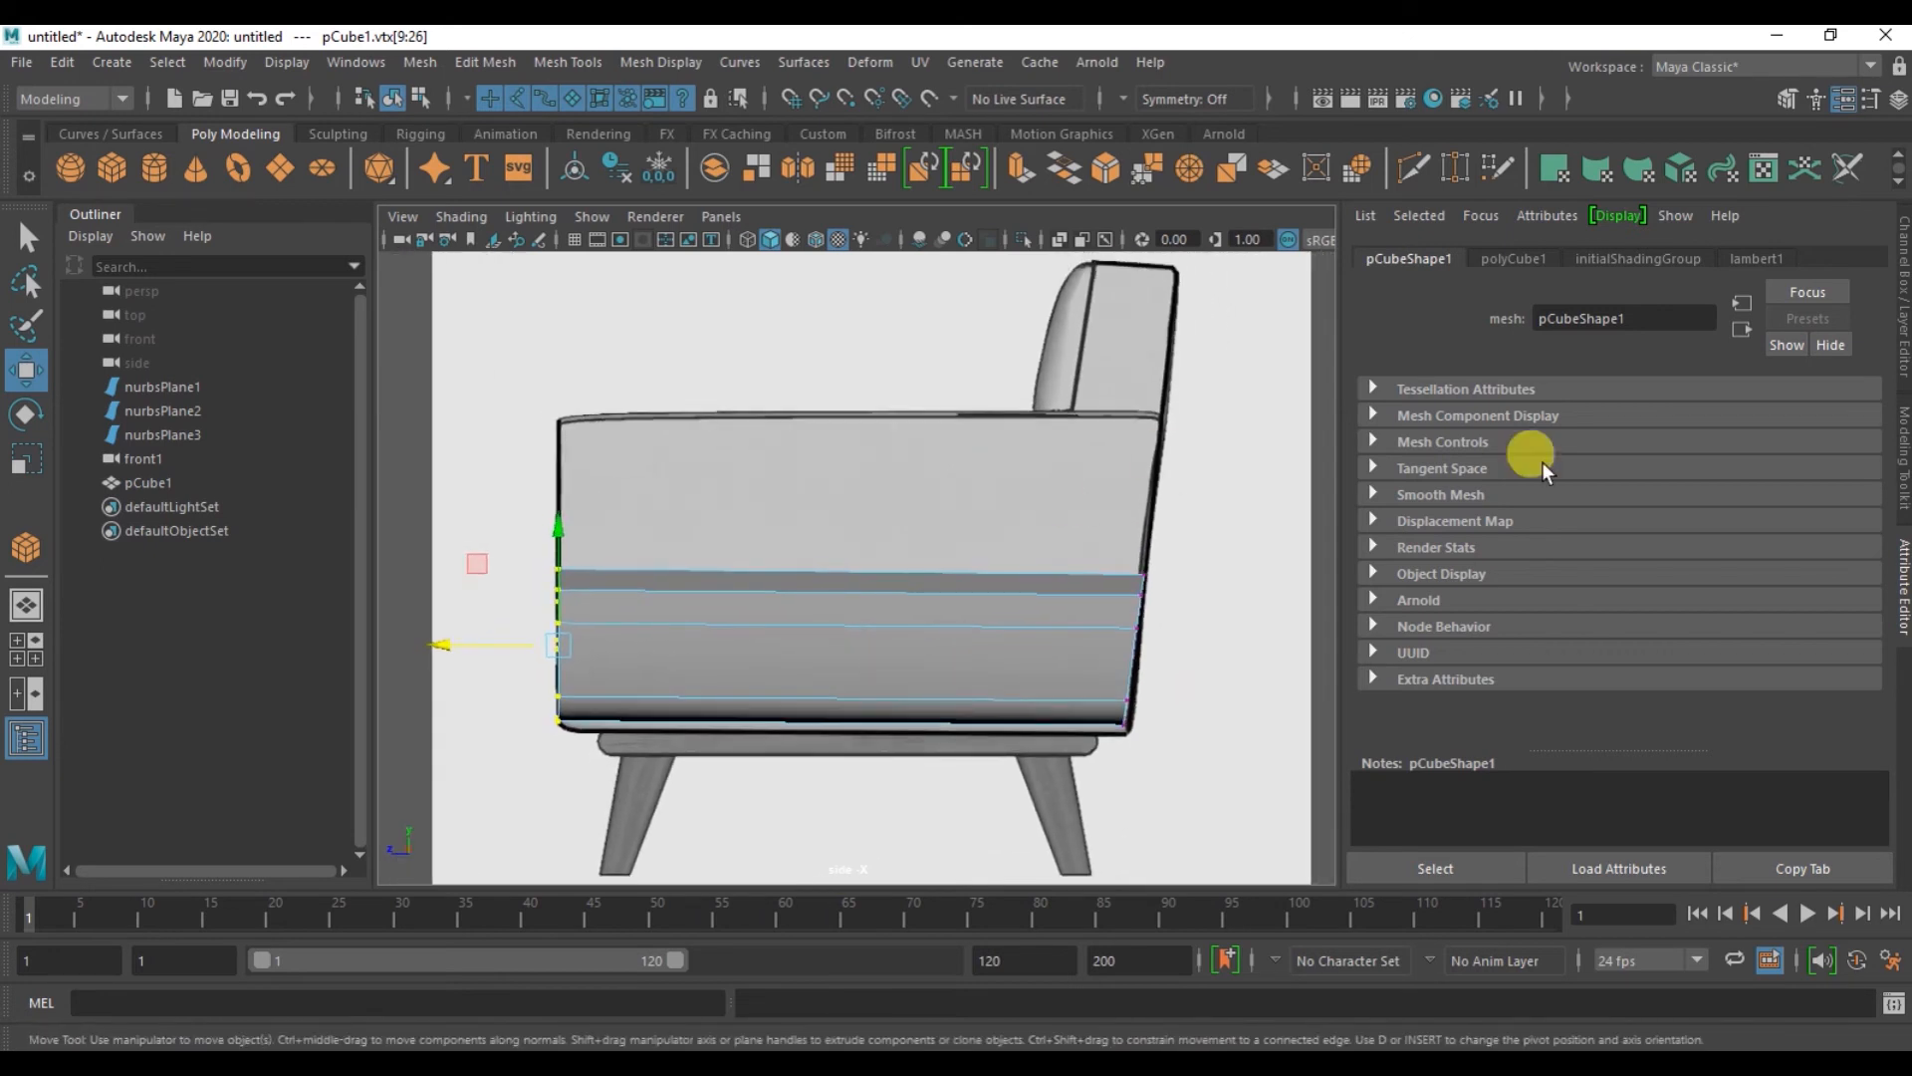
- Hide the reference image layer and display the side view in wireframe
{"action": "left_click", "coordinate": [1902, 359]}
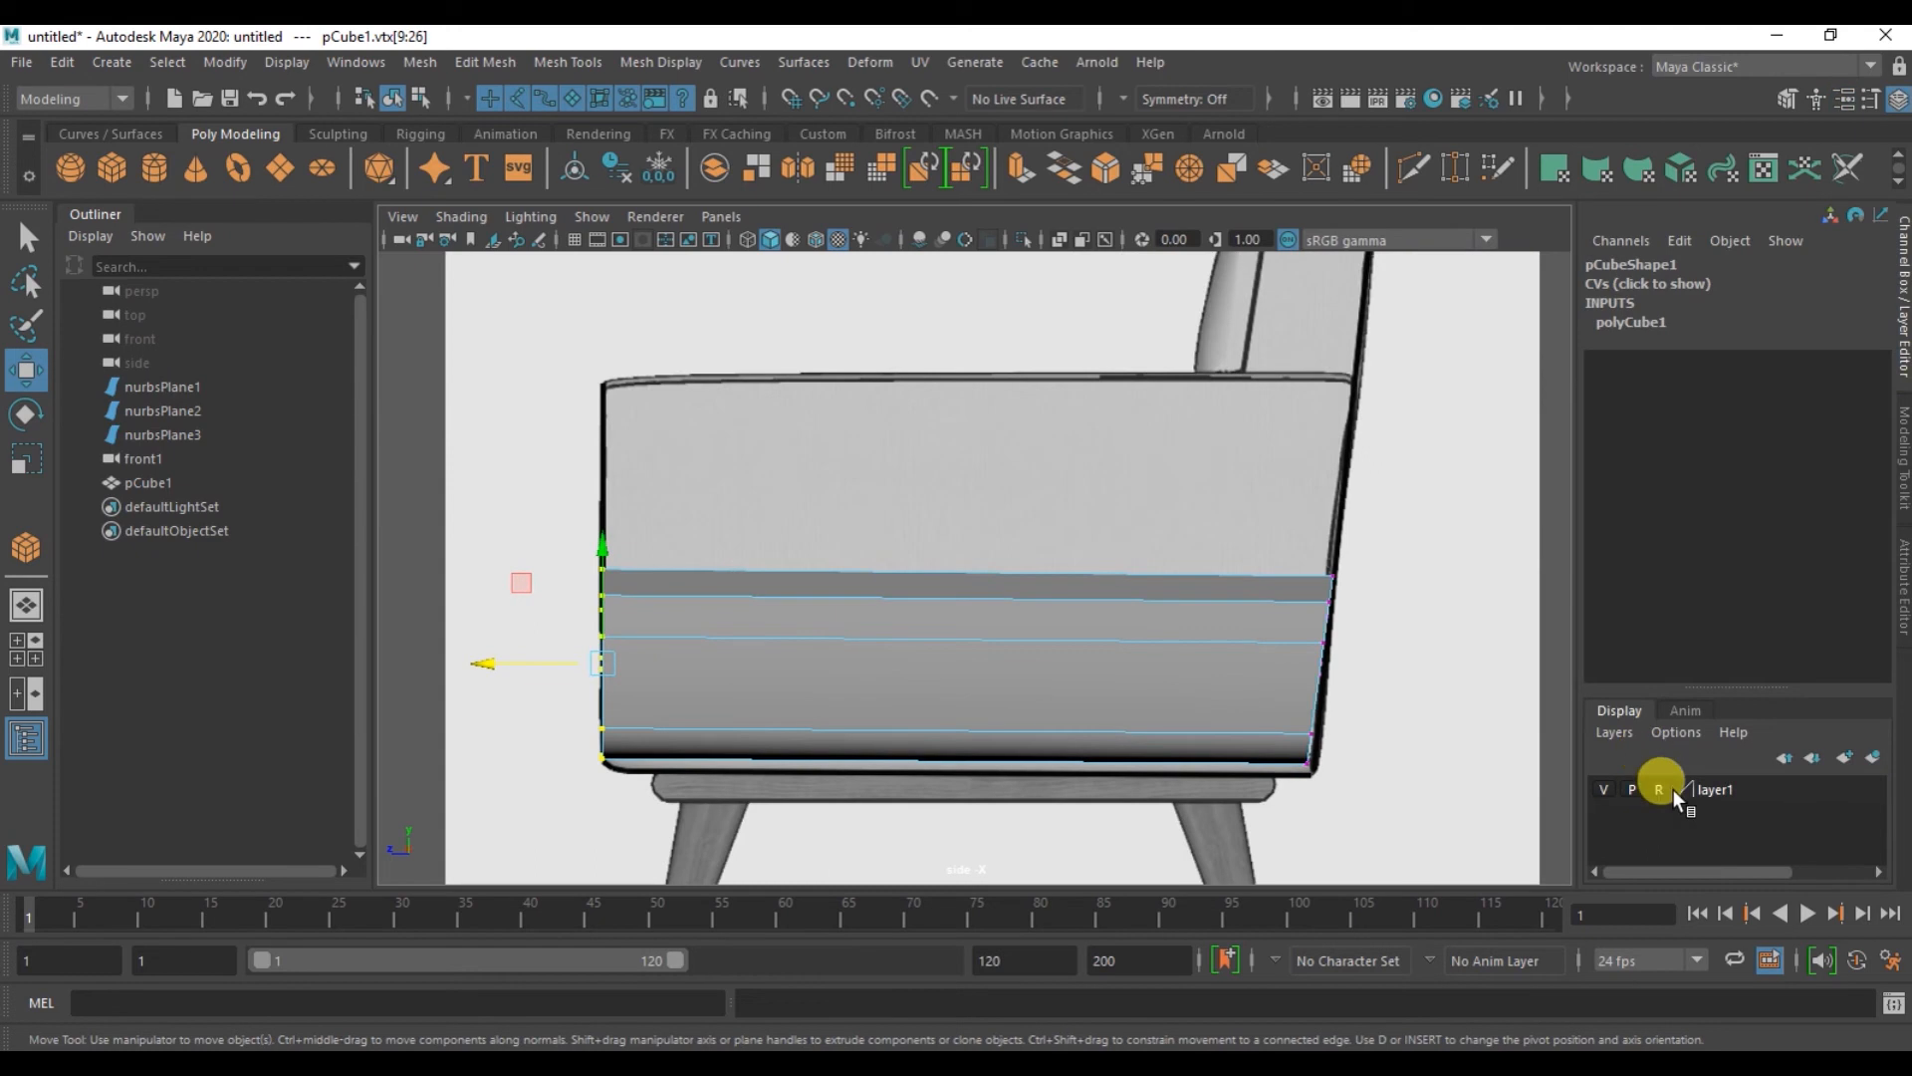
{"action": "left_click", "coordinate": [1604, 789]}
{"action": "right_click_drag", "start_coordinate": [909, 663], "coordinate": [893, 521], "text": "alt"}
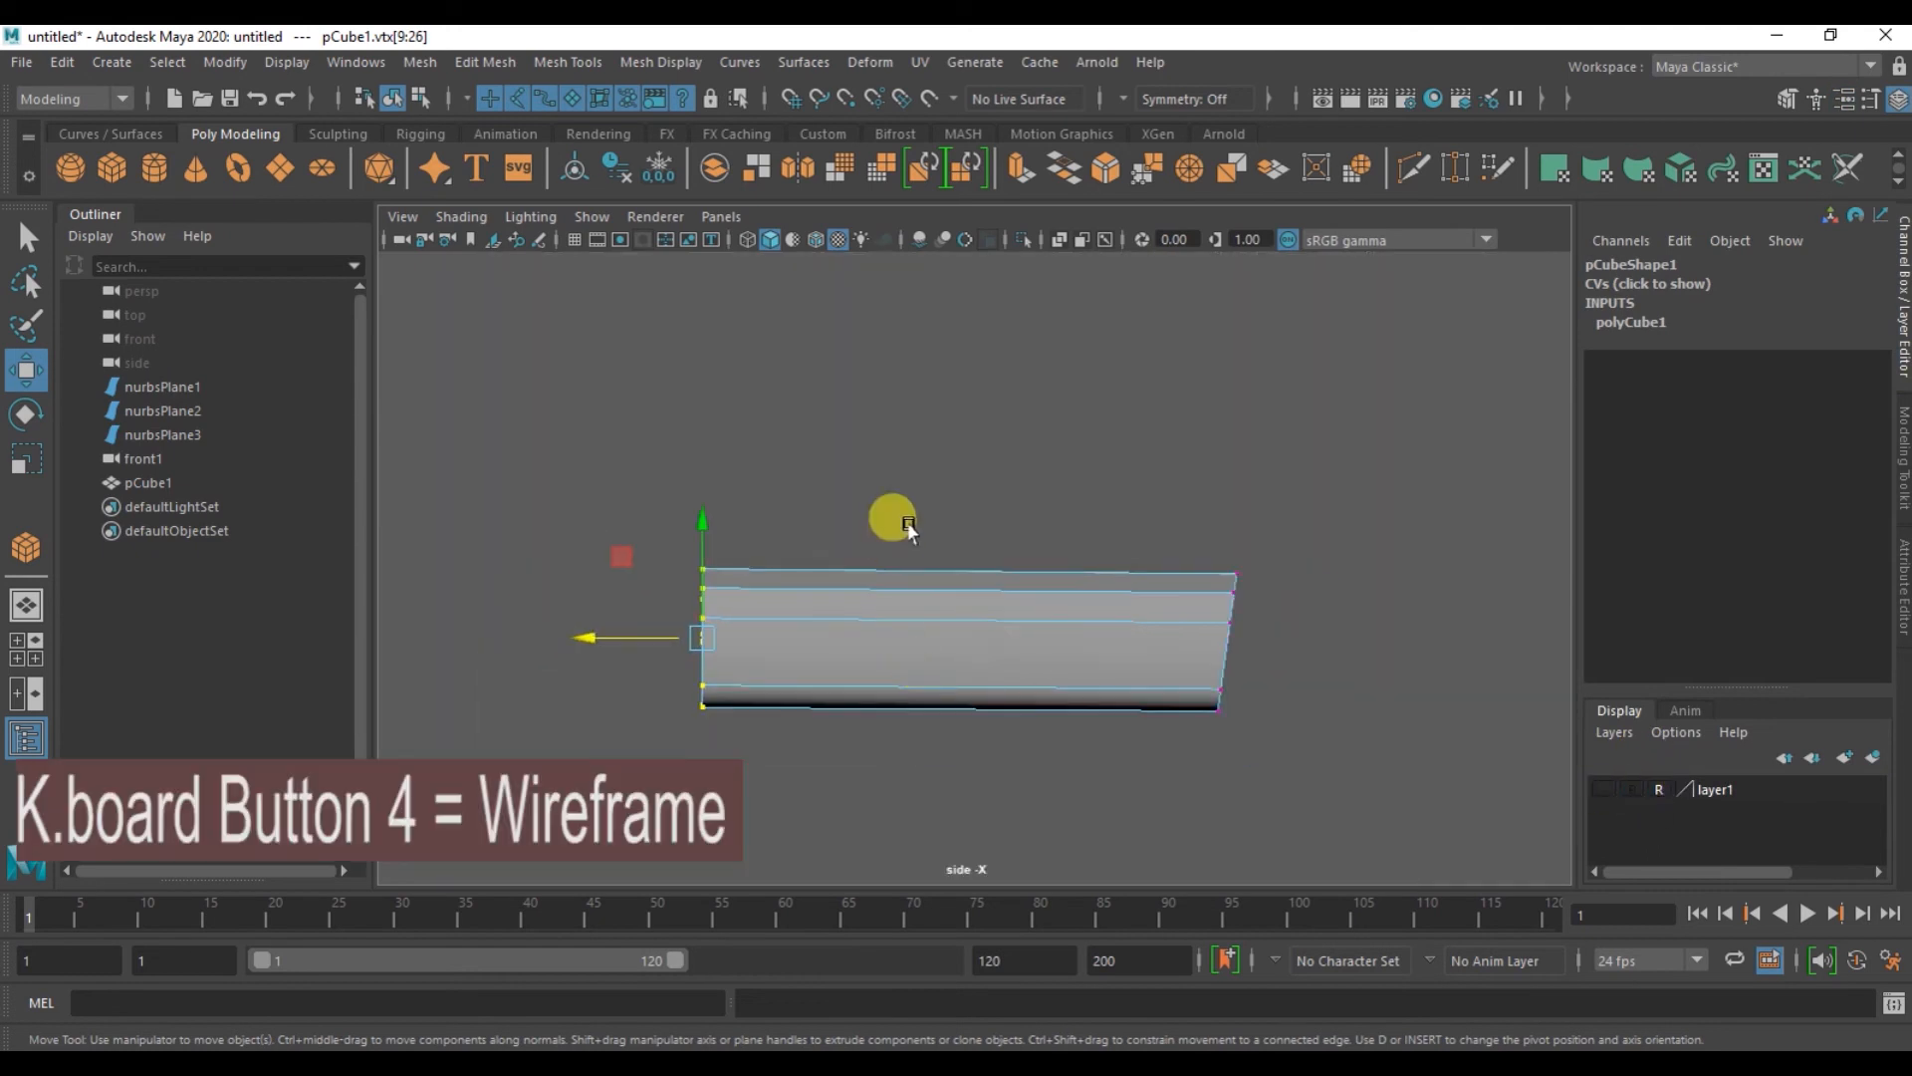
{"action": "key", "text": "4"}
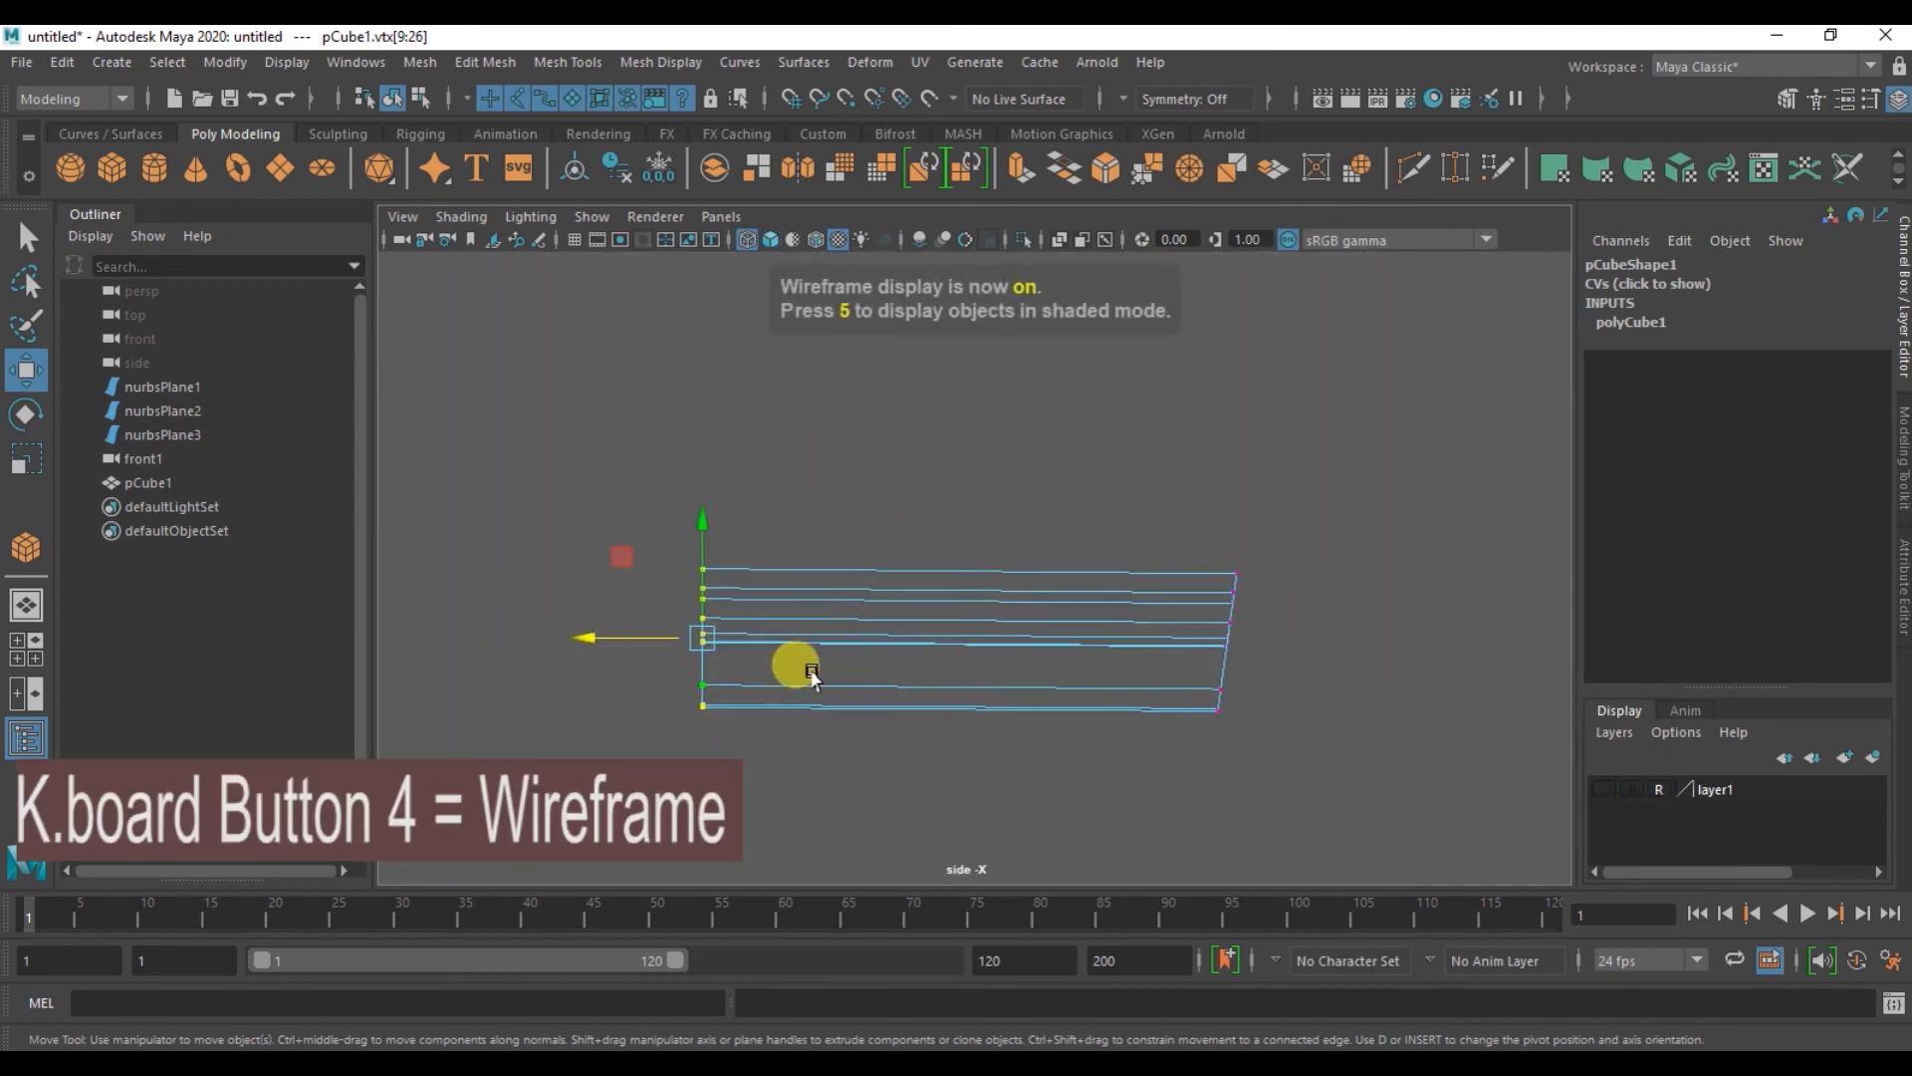
- Switch to edge selection in the four-view layout and examine the cube's edges around the bend in the perspective view
{"action": "key", "text": "space"}
{"action": "right_click", "coordinate": [1202, 438]}
{"action": "right_click_drag", "start_coordinate": [1202, 438], "coordinate": [1207, 349]}
{"action": "left_click_drag", "start_coordinate": [1145, 399], "coordinate": [1242, 462], "text": "alt"}
{"action": "middle_click_drag", "start_coordinate": [1231, 438], "coordinate": [1157, 360], "text": "alt"}
{"action": "double_click", "coordinate": [1221, 357]}
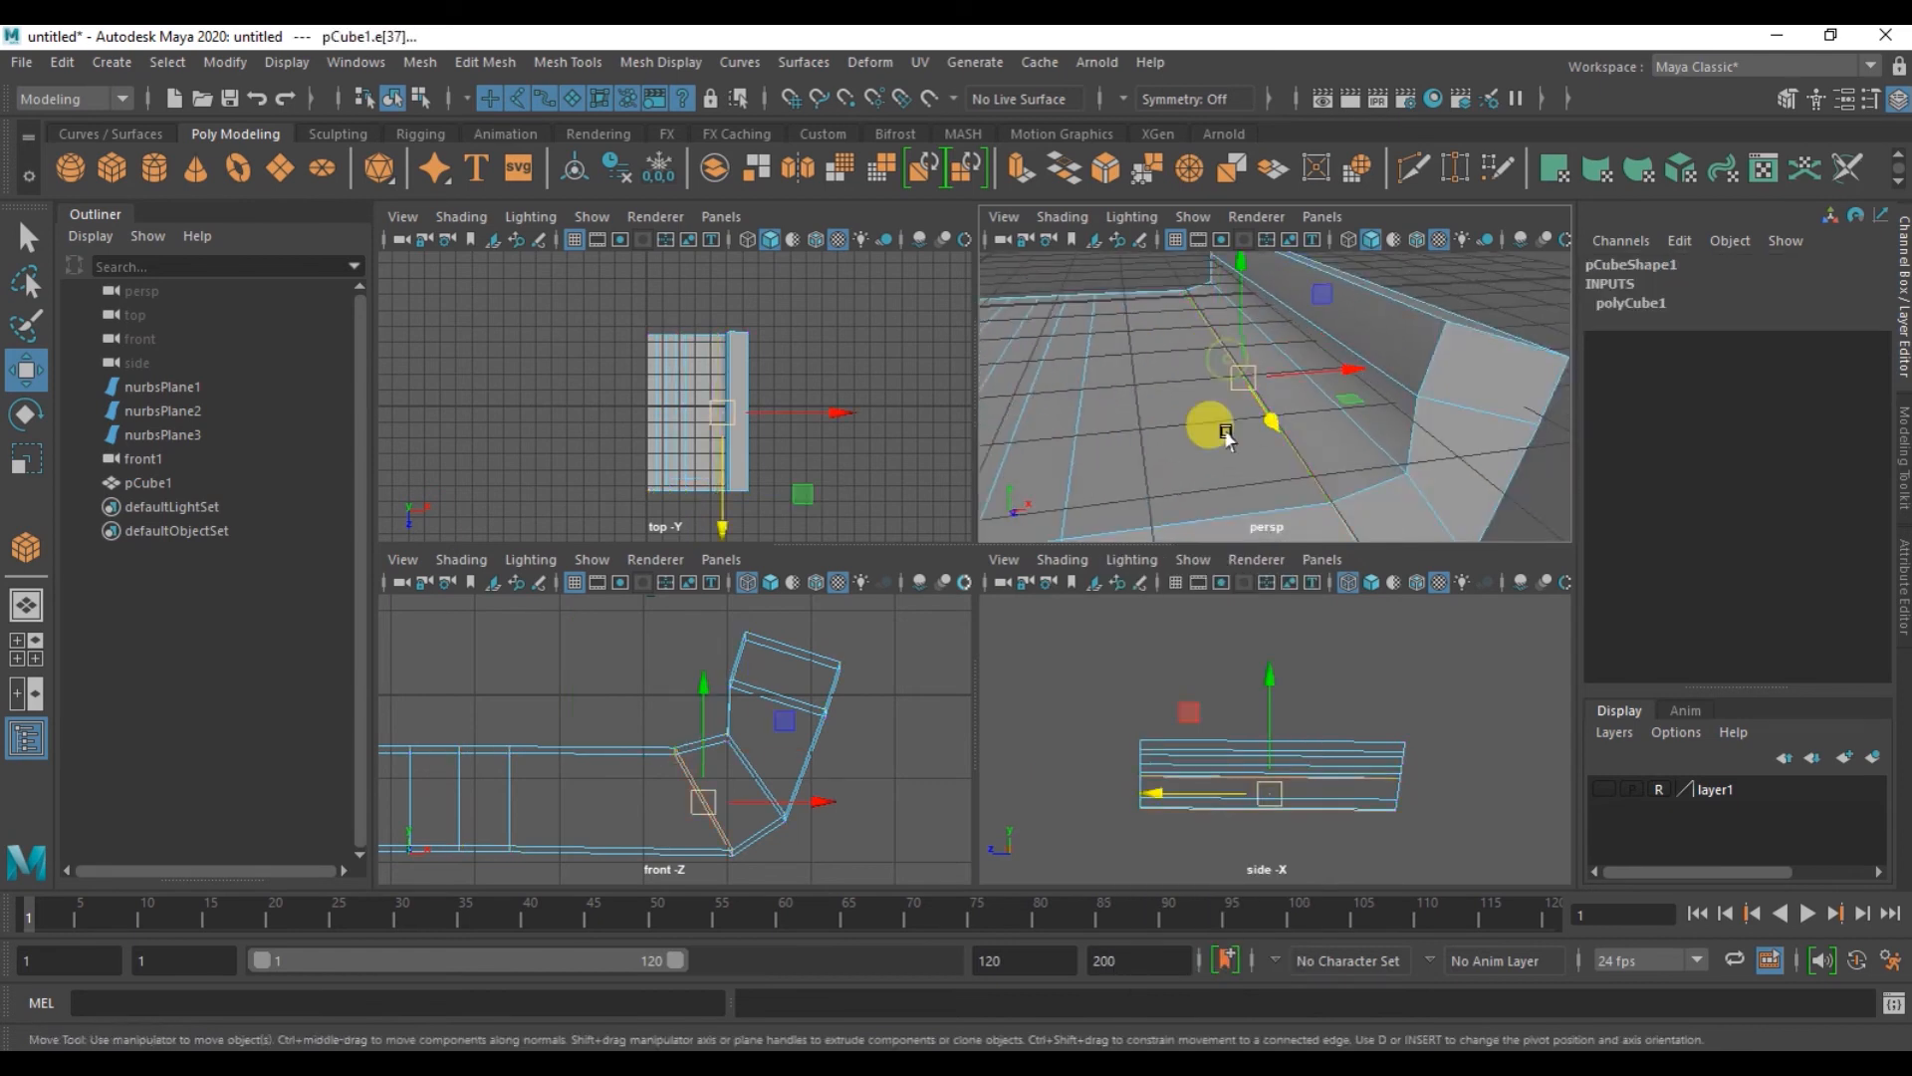
{"action": "middle_click_drag", "start_coordinate": [1221, 430], "coordinate": [1167, 356], "text": "alt"}
{"action": "left_click_drag", "start_coordinate": [1187, 407], "coordinate": [1255, 430], "text": "alt"}
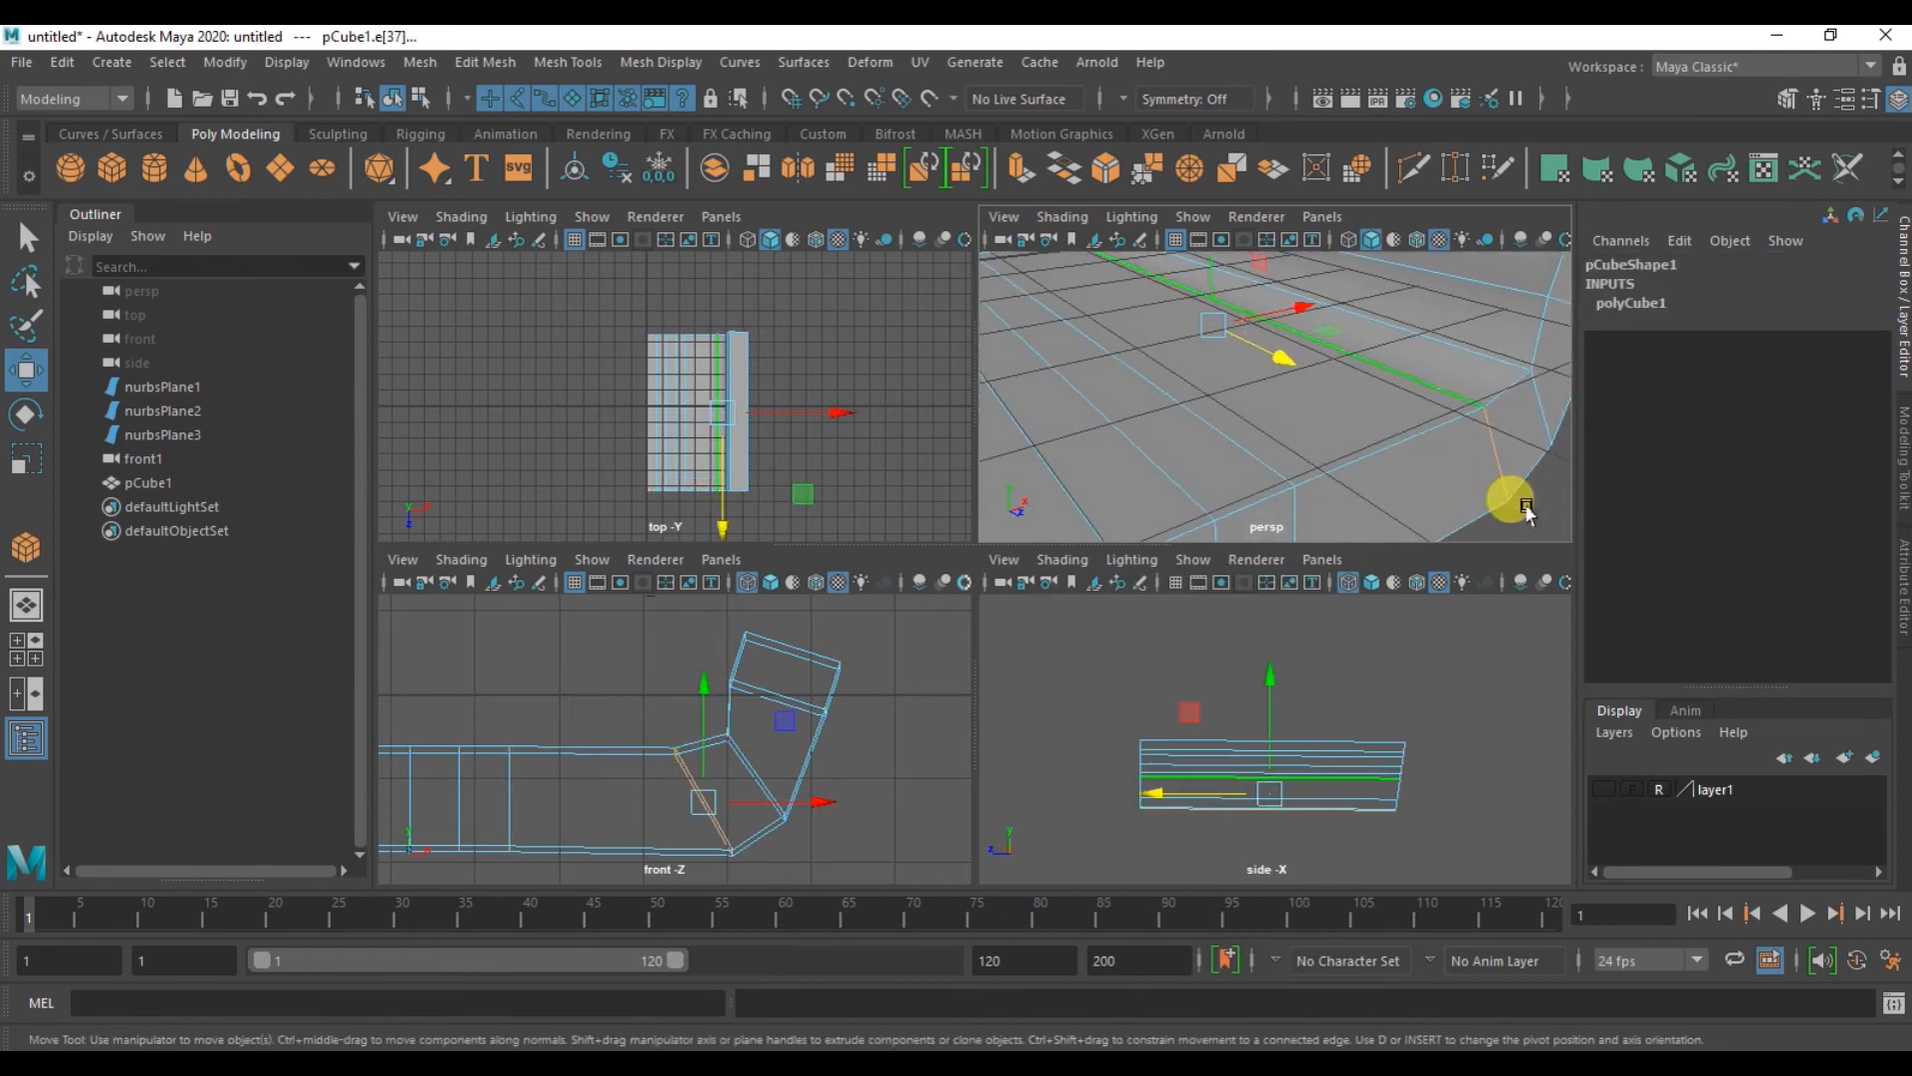
{"action": "left_click_drag", "start_coordinate": [1384, 381], "coordinate": [1144, 427], "text": "alt"}
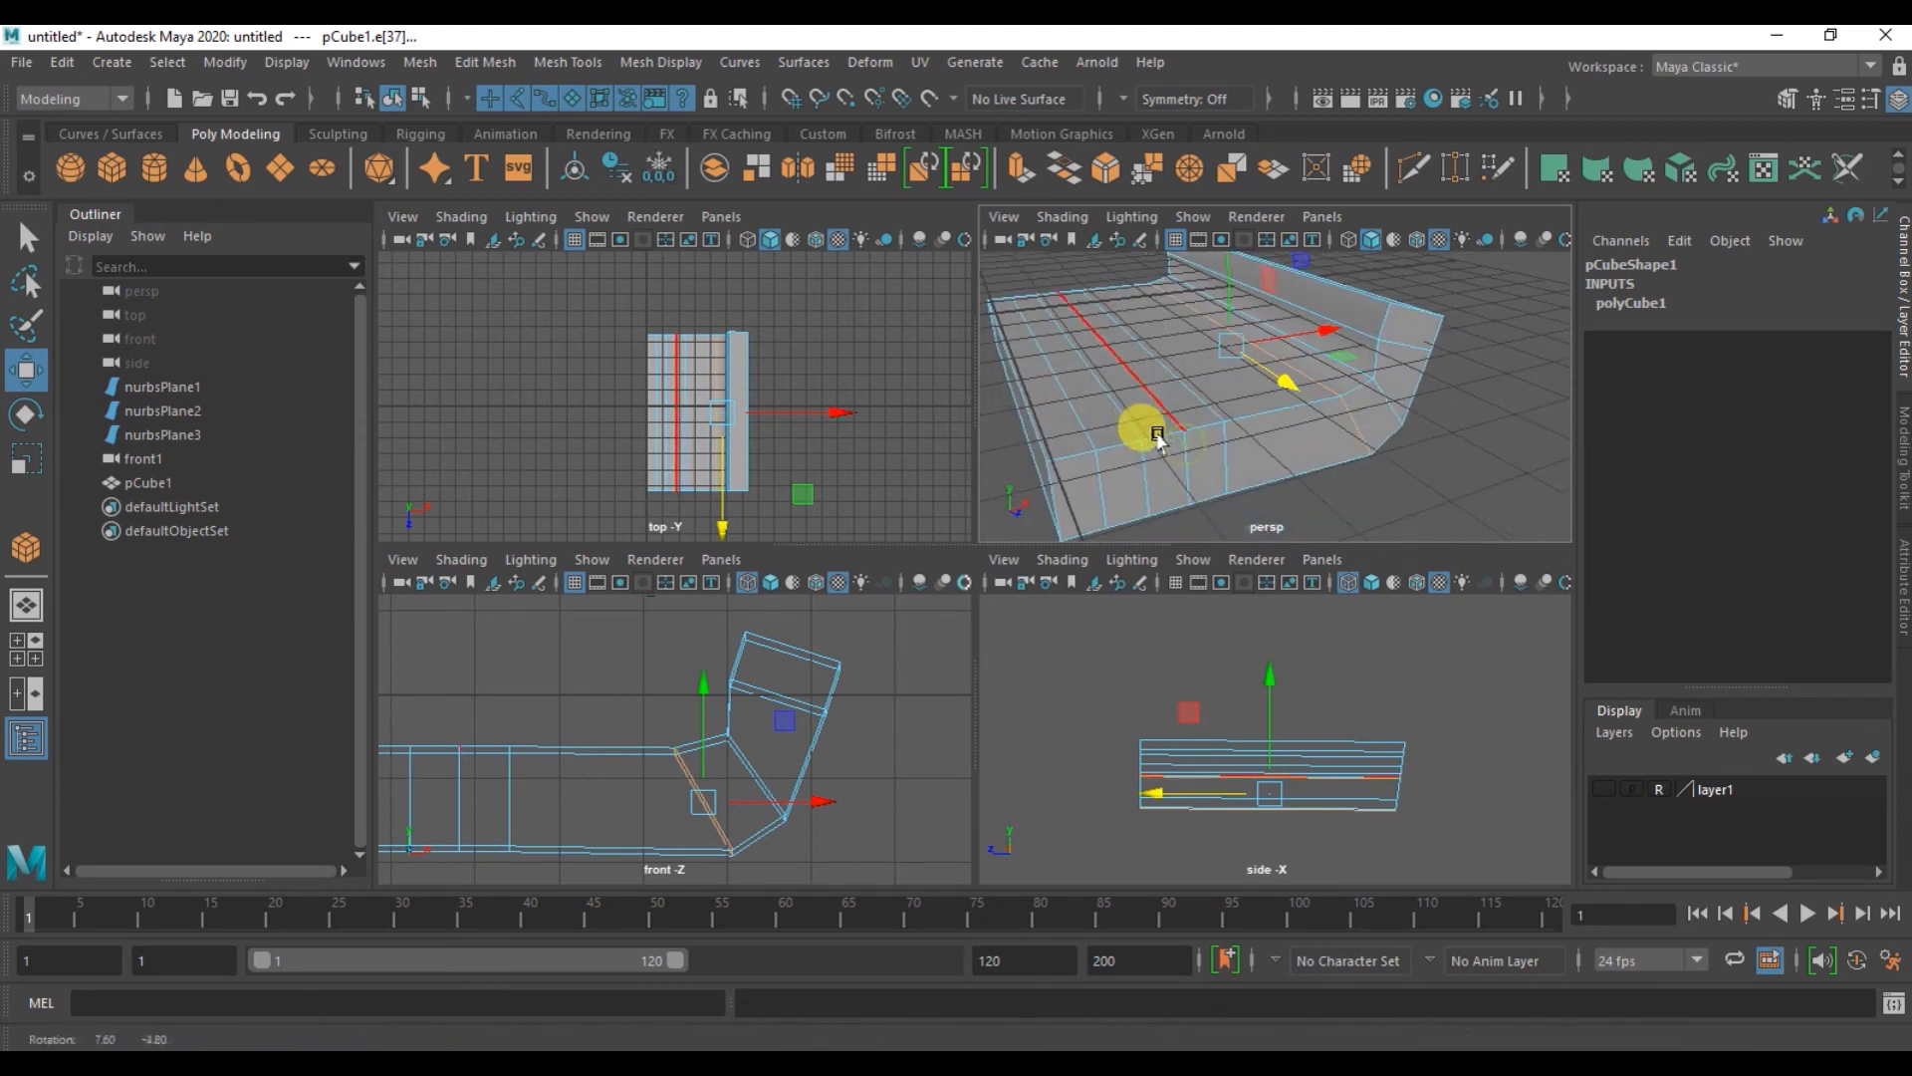
- Restore shaded display in the orthographic views and make layer1 visible again
{"action": "key", "text": "5"}
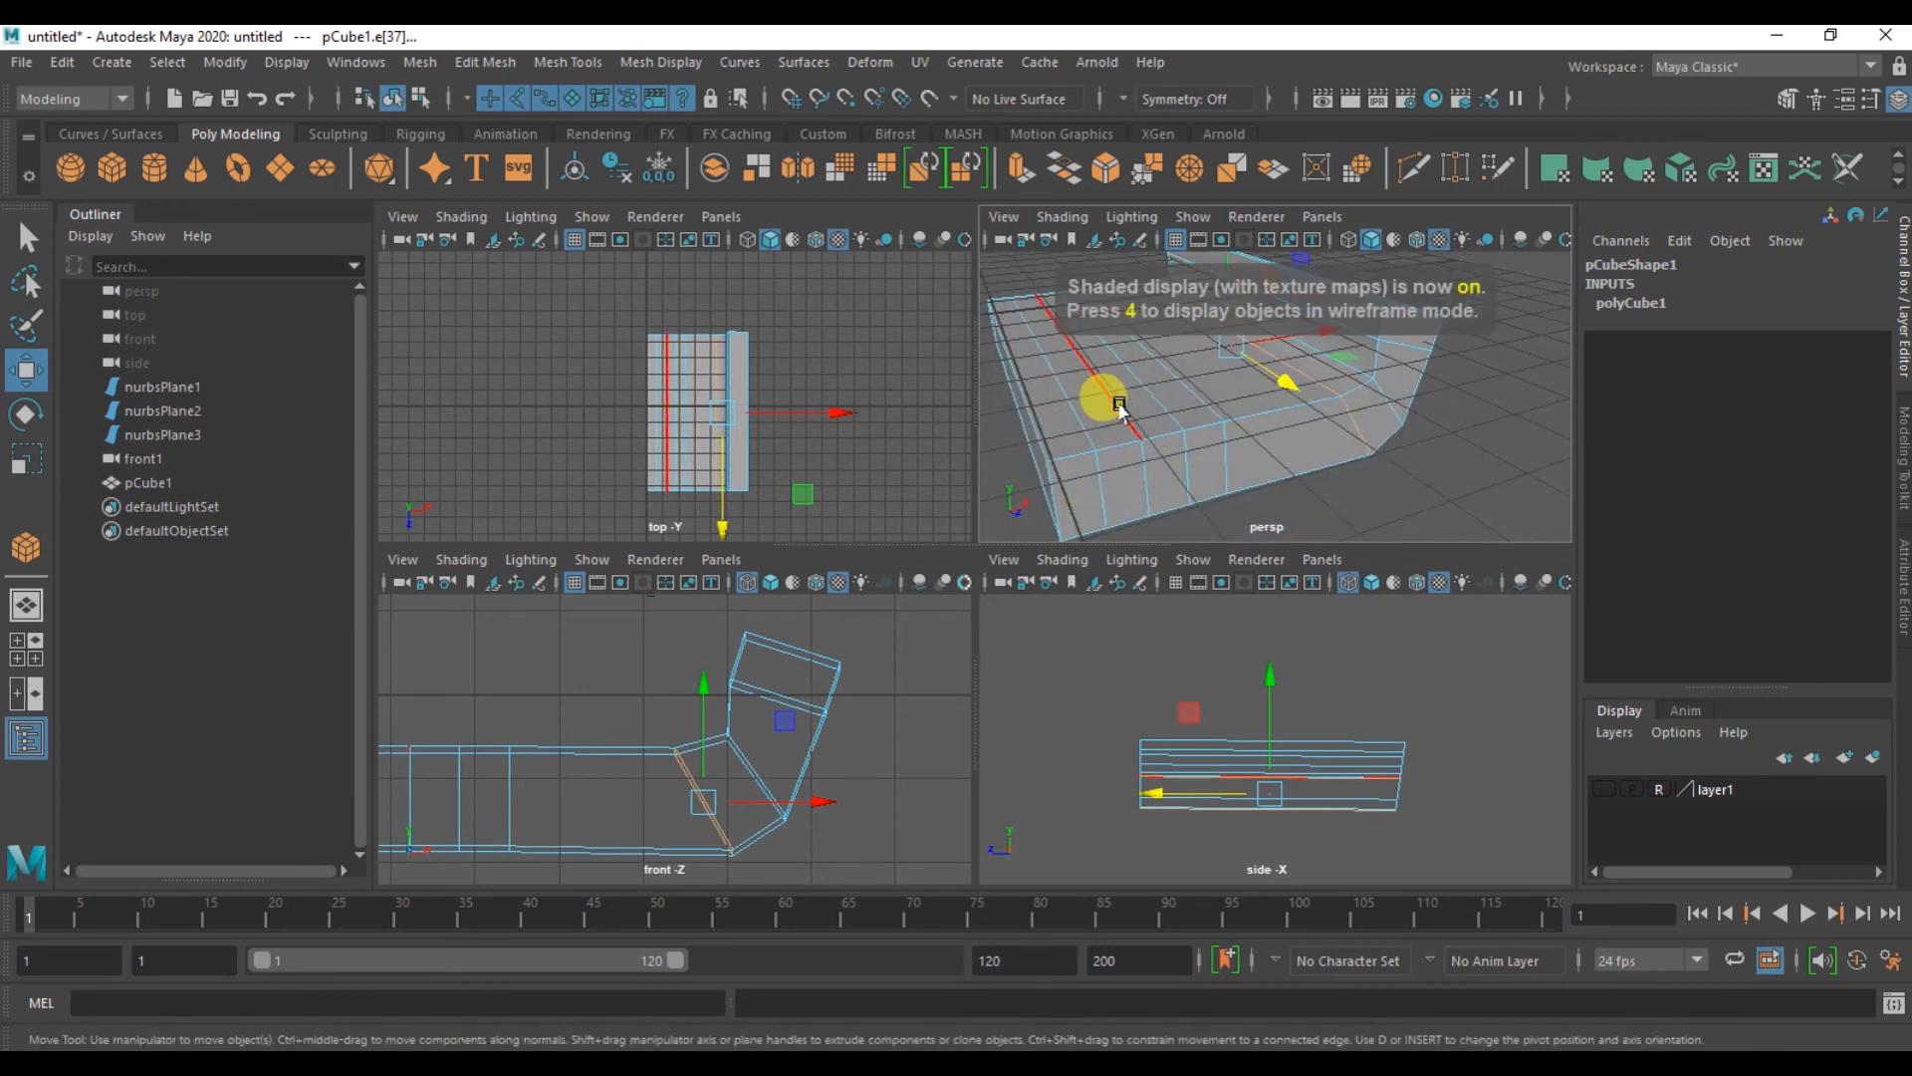
{"action": "key", "text": "5"}
{"action": "key", "text": "5"}
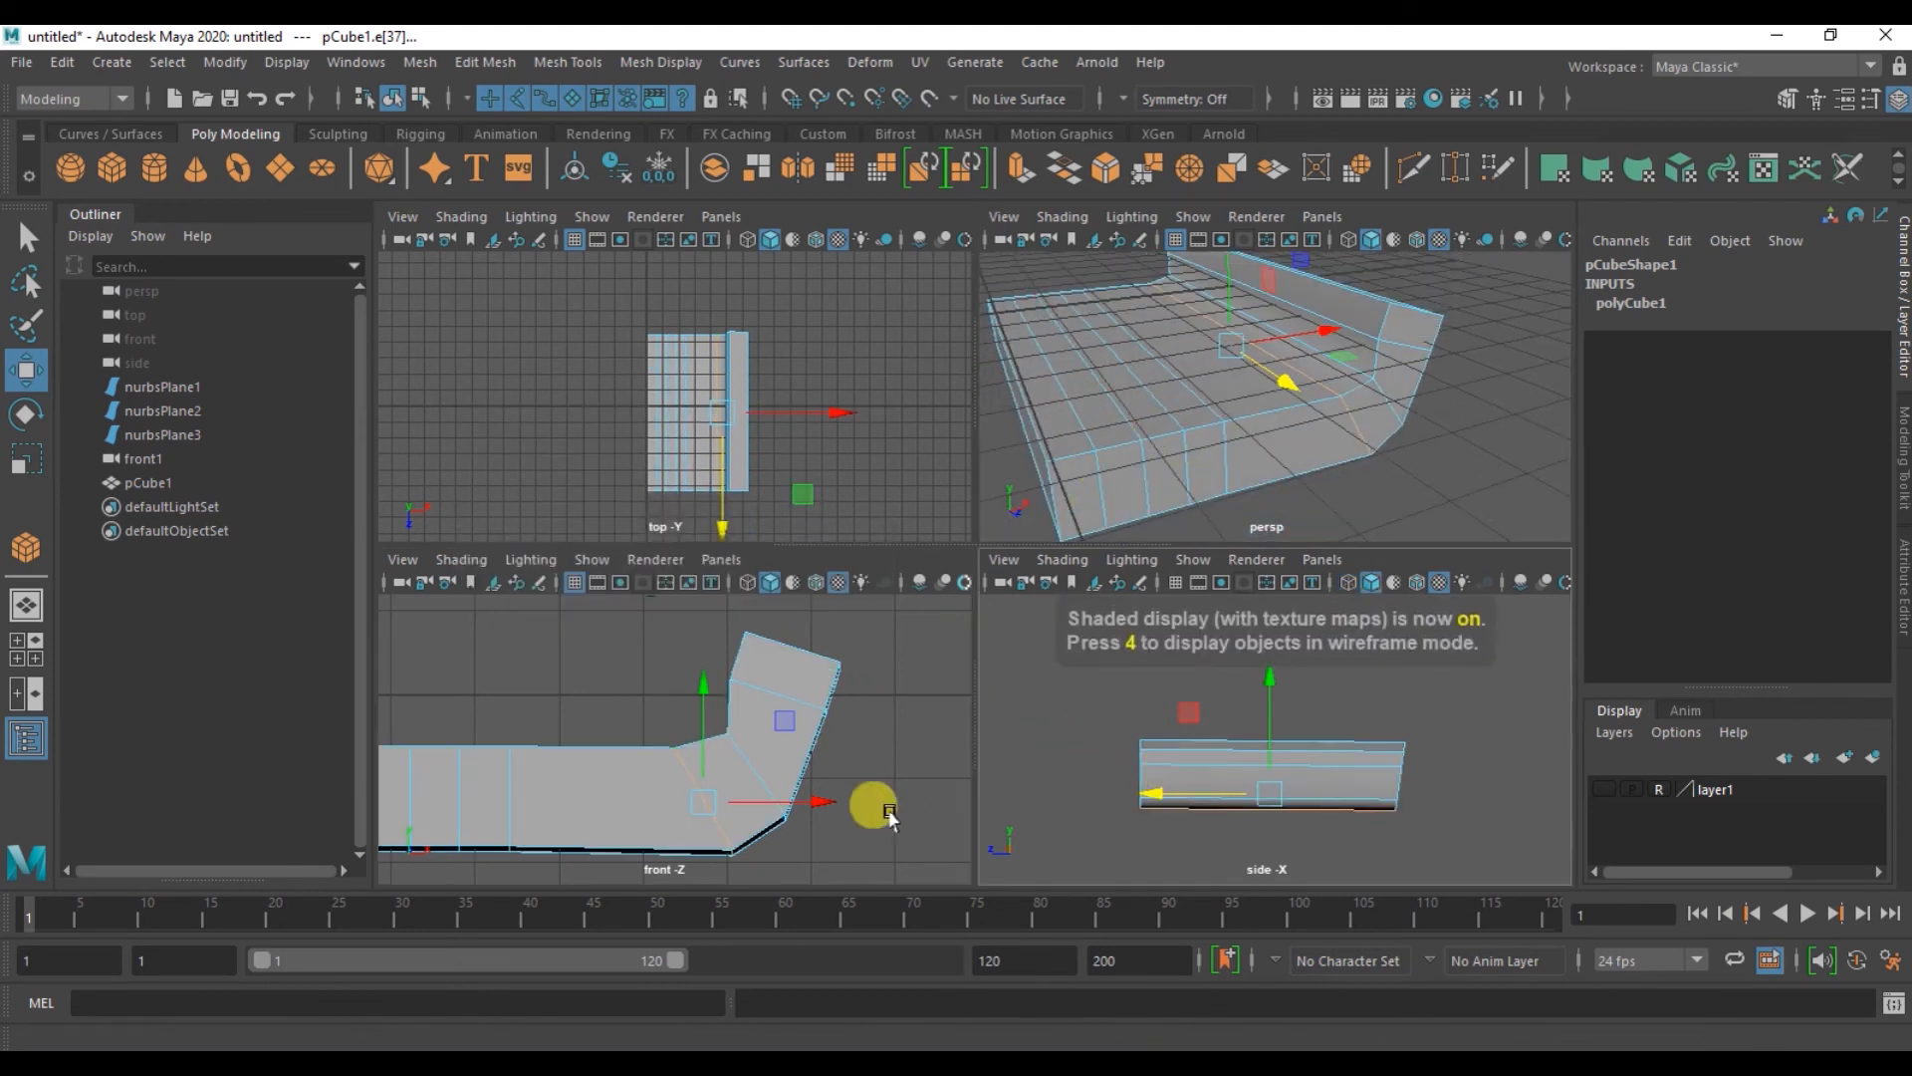
{"action": "left_click", "coordinate": [1603, 789]}
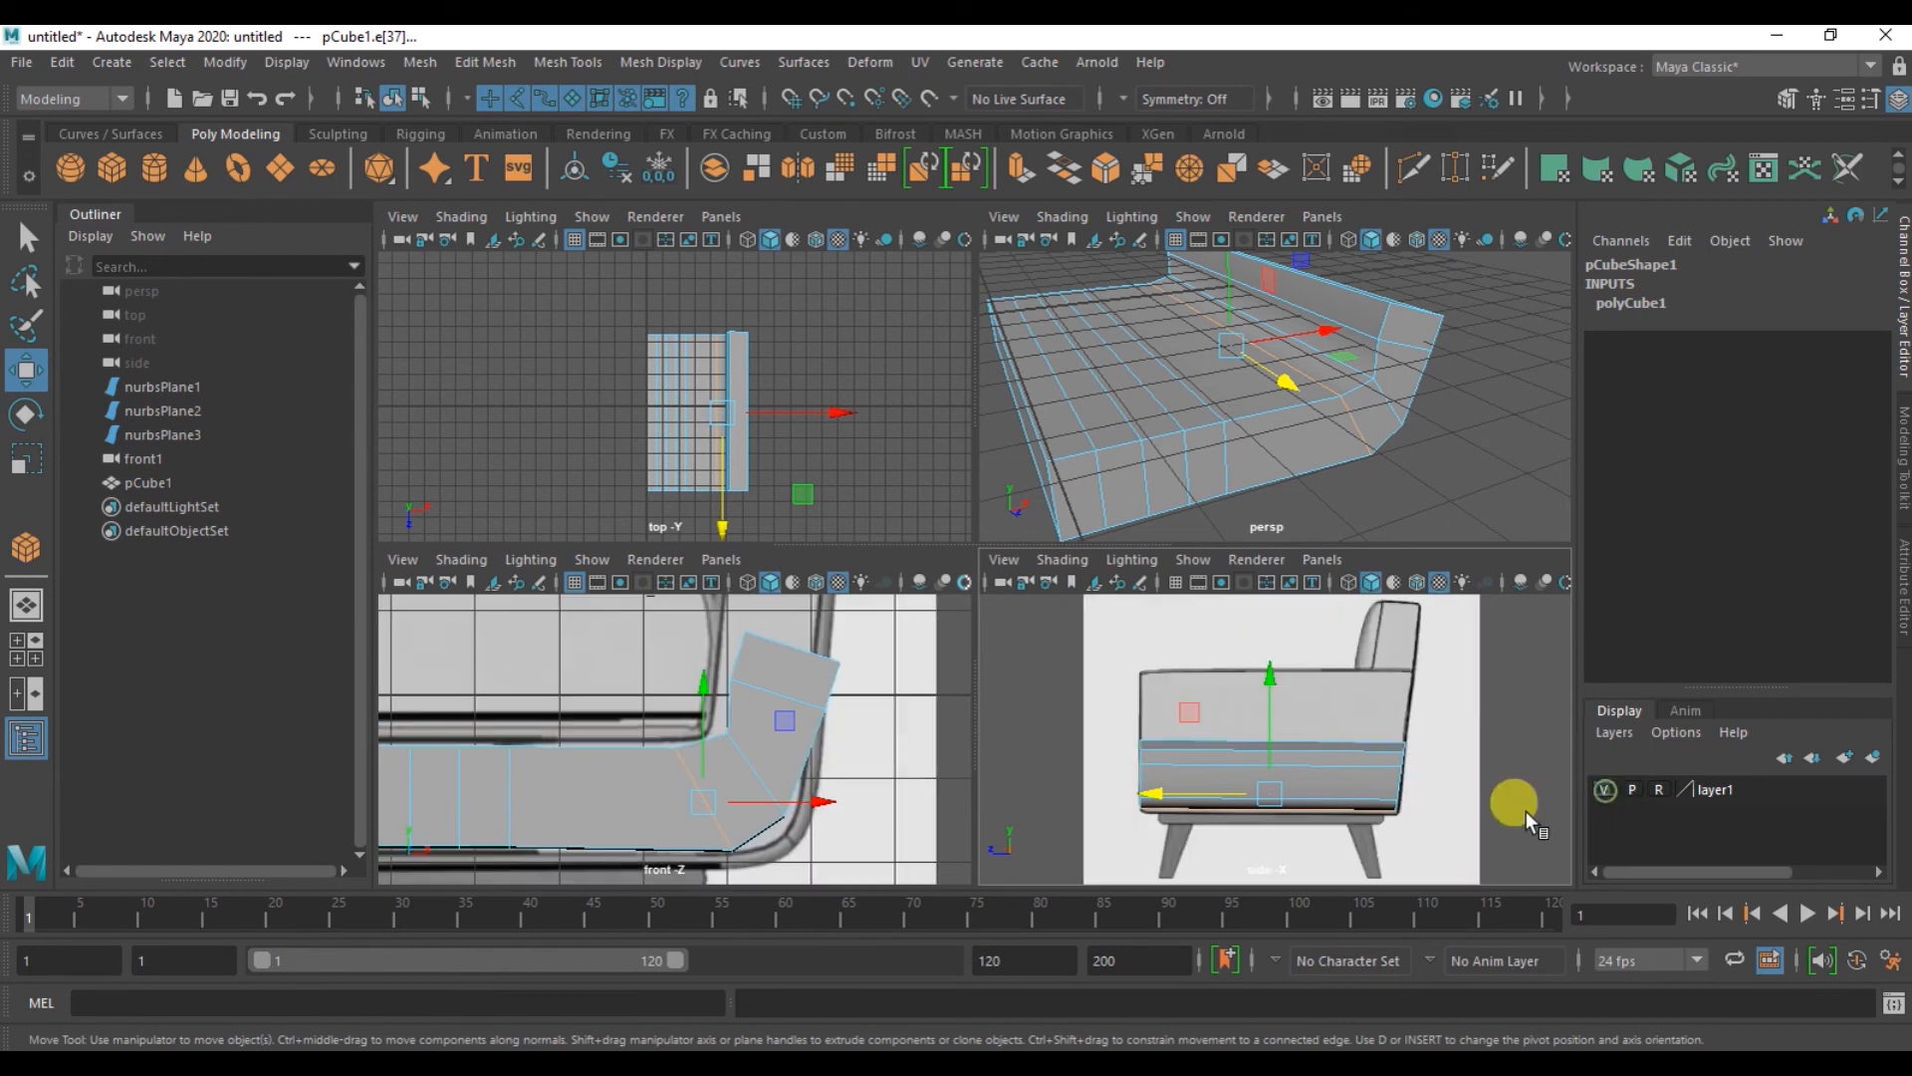
- Maximize the front view and select the edge across the bend at the sofa arm's lower corner
{"action": "middle_click_drag", "start_coordinate": [834, 724], "coordinate": [849, 752], "text": "alt"}
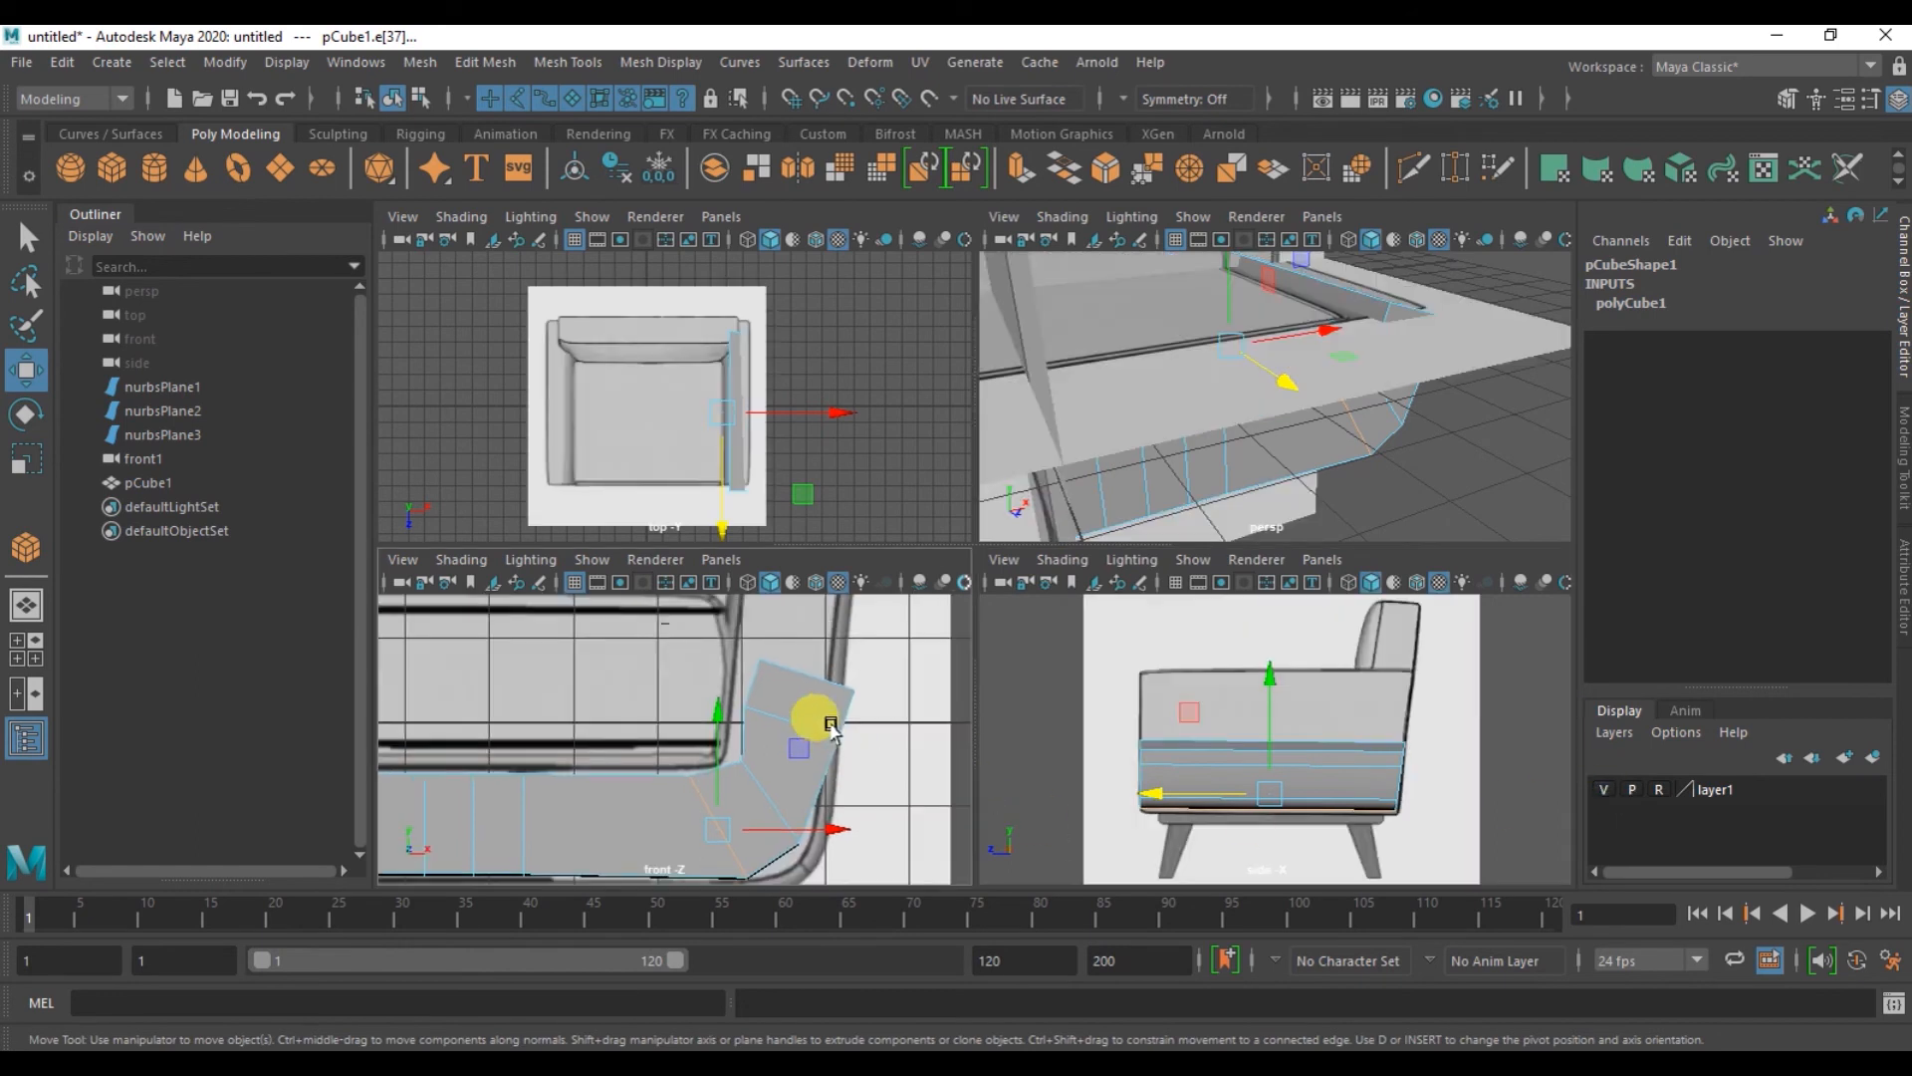
{"action": "key", "text": "space"}
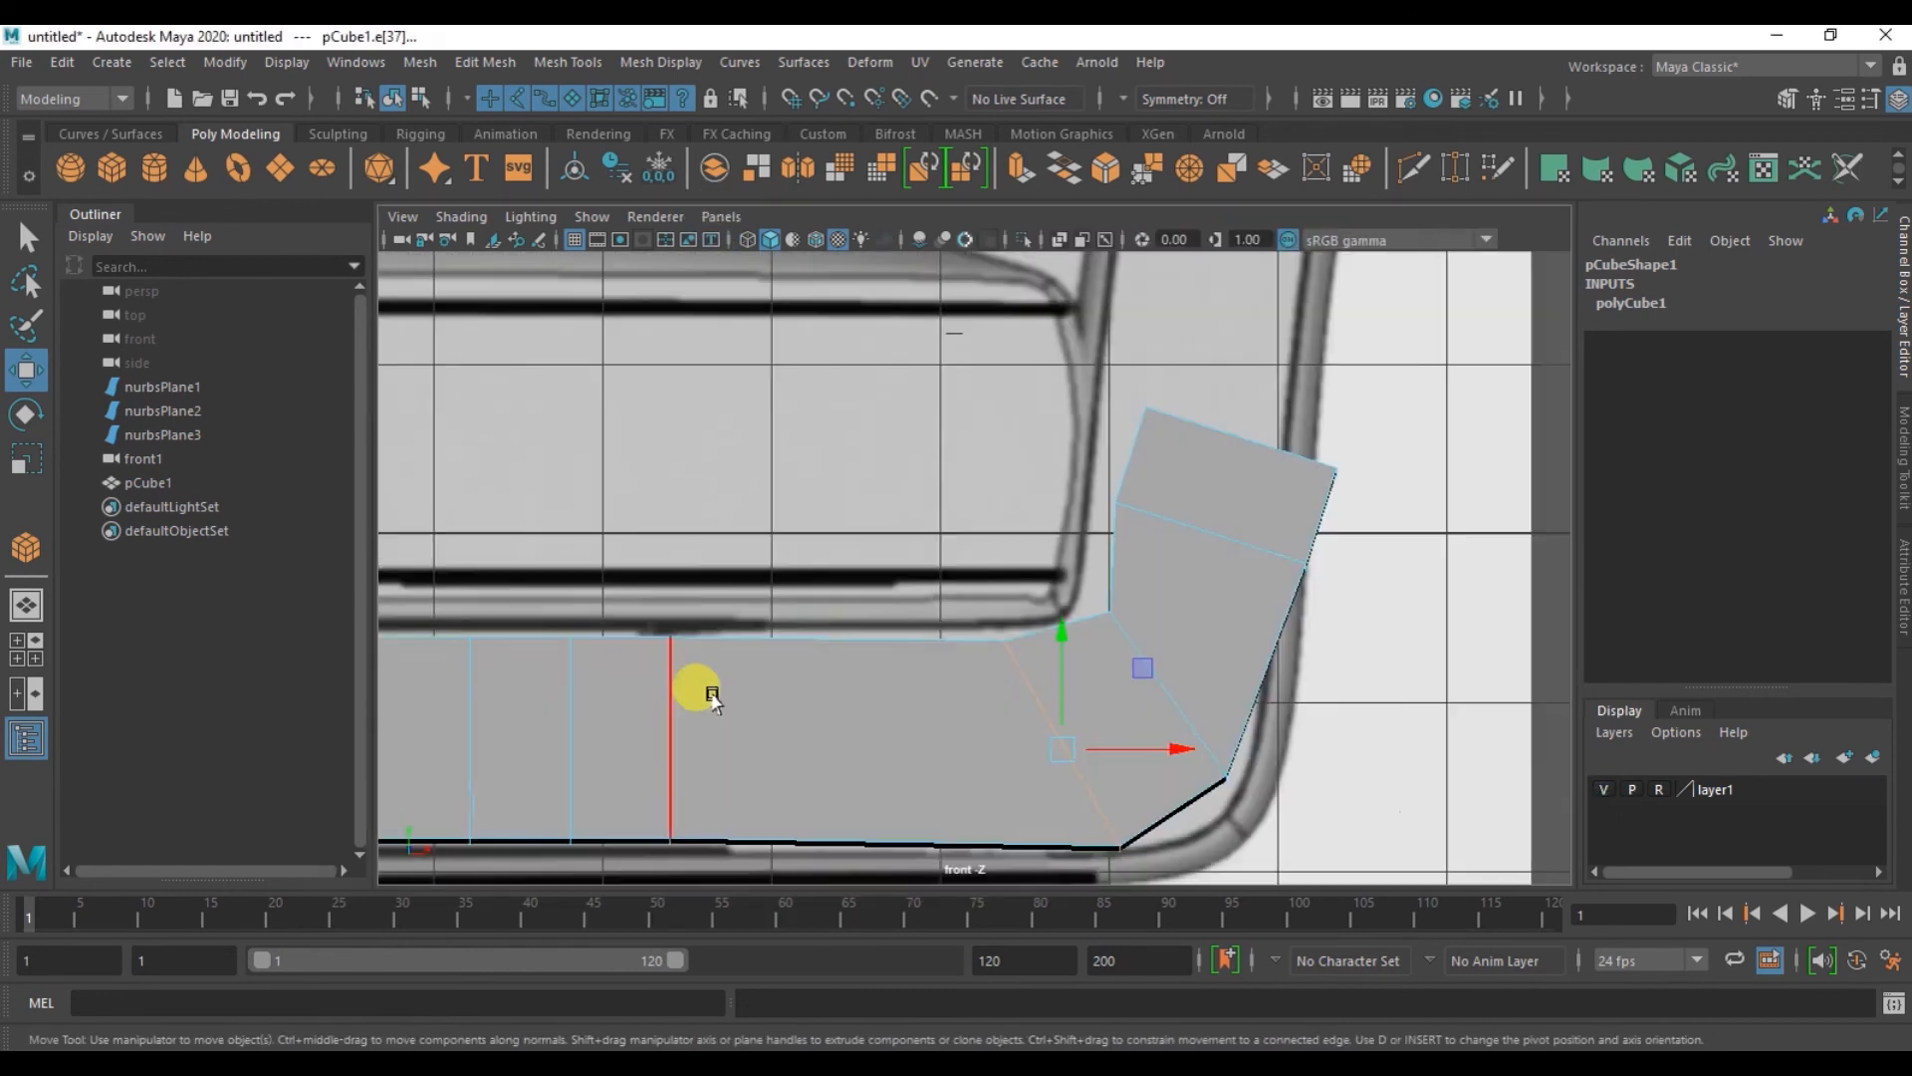
{"action": "scroll", "coordinate": [897, 547], "scroll_direction": "down", "scroll_amount": 2}
{"action": "middle_click_drag", "start_coordinate": [879, 575], "coordinate": [872, 585], "text": "alt"}
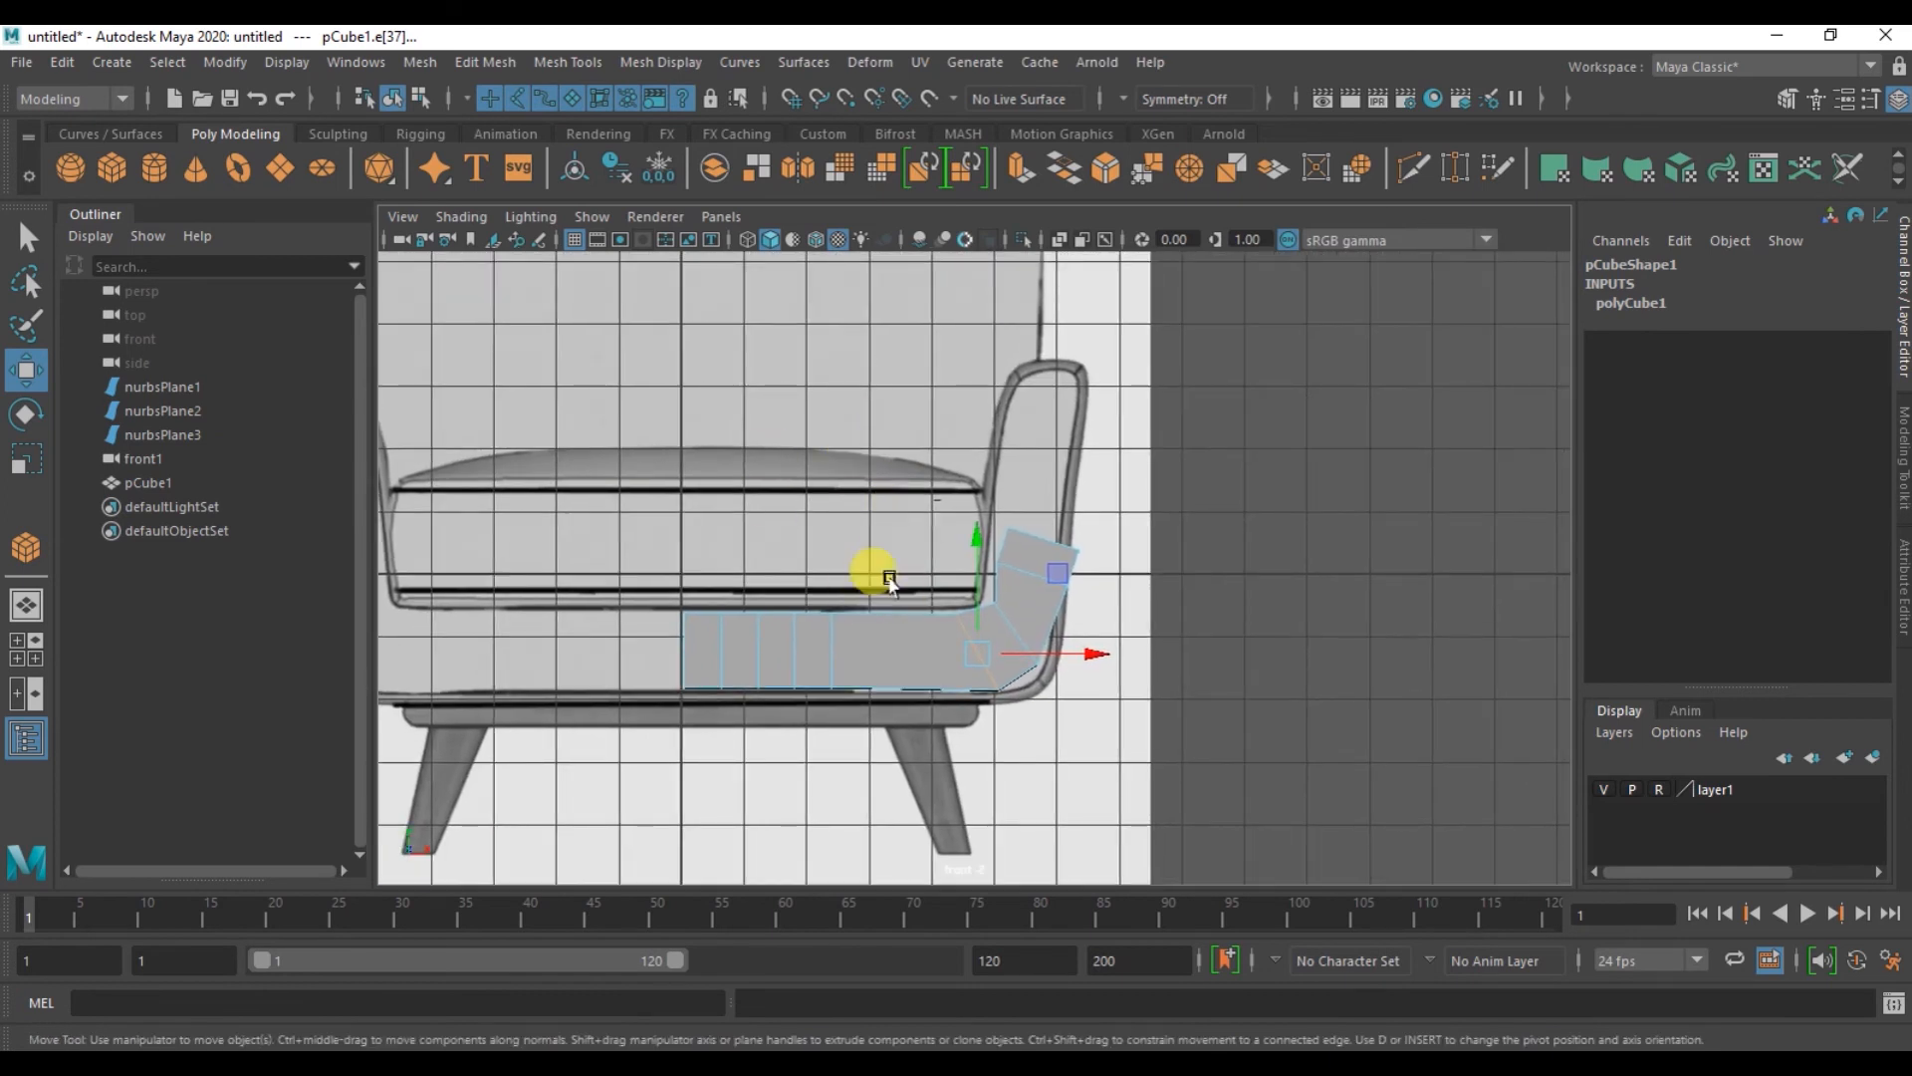
{"action": "middle_click_drag", "start_coordinate": [890, 652], "coordinate": [847, 648], "text": "alt"}
{"action": "mouse_move", "coordinate": [864, 649]}
{"action": "right_mouse_down", "text": "alt"}
{"action": "mouse_move", "coordinate": [1048, 710]}
{"action": "mouse_move", "coordinate": [898, 677]}
{"action": "right_mouse_up", "text": "alt"}
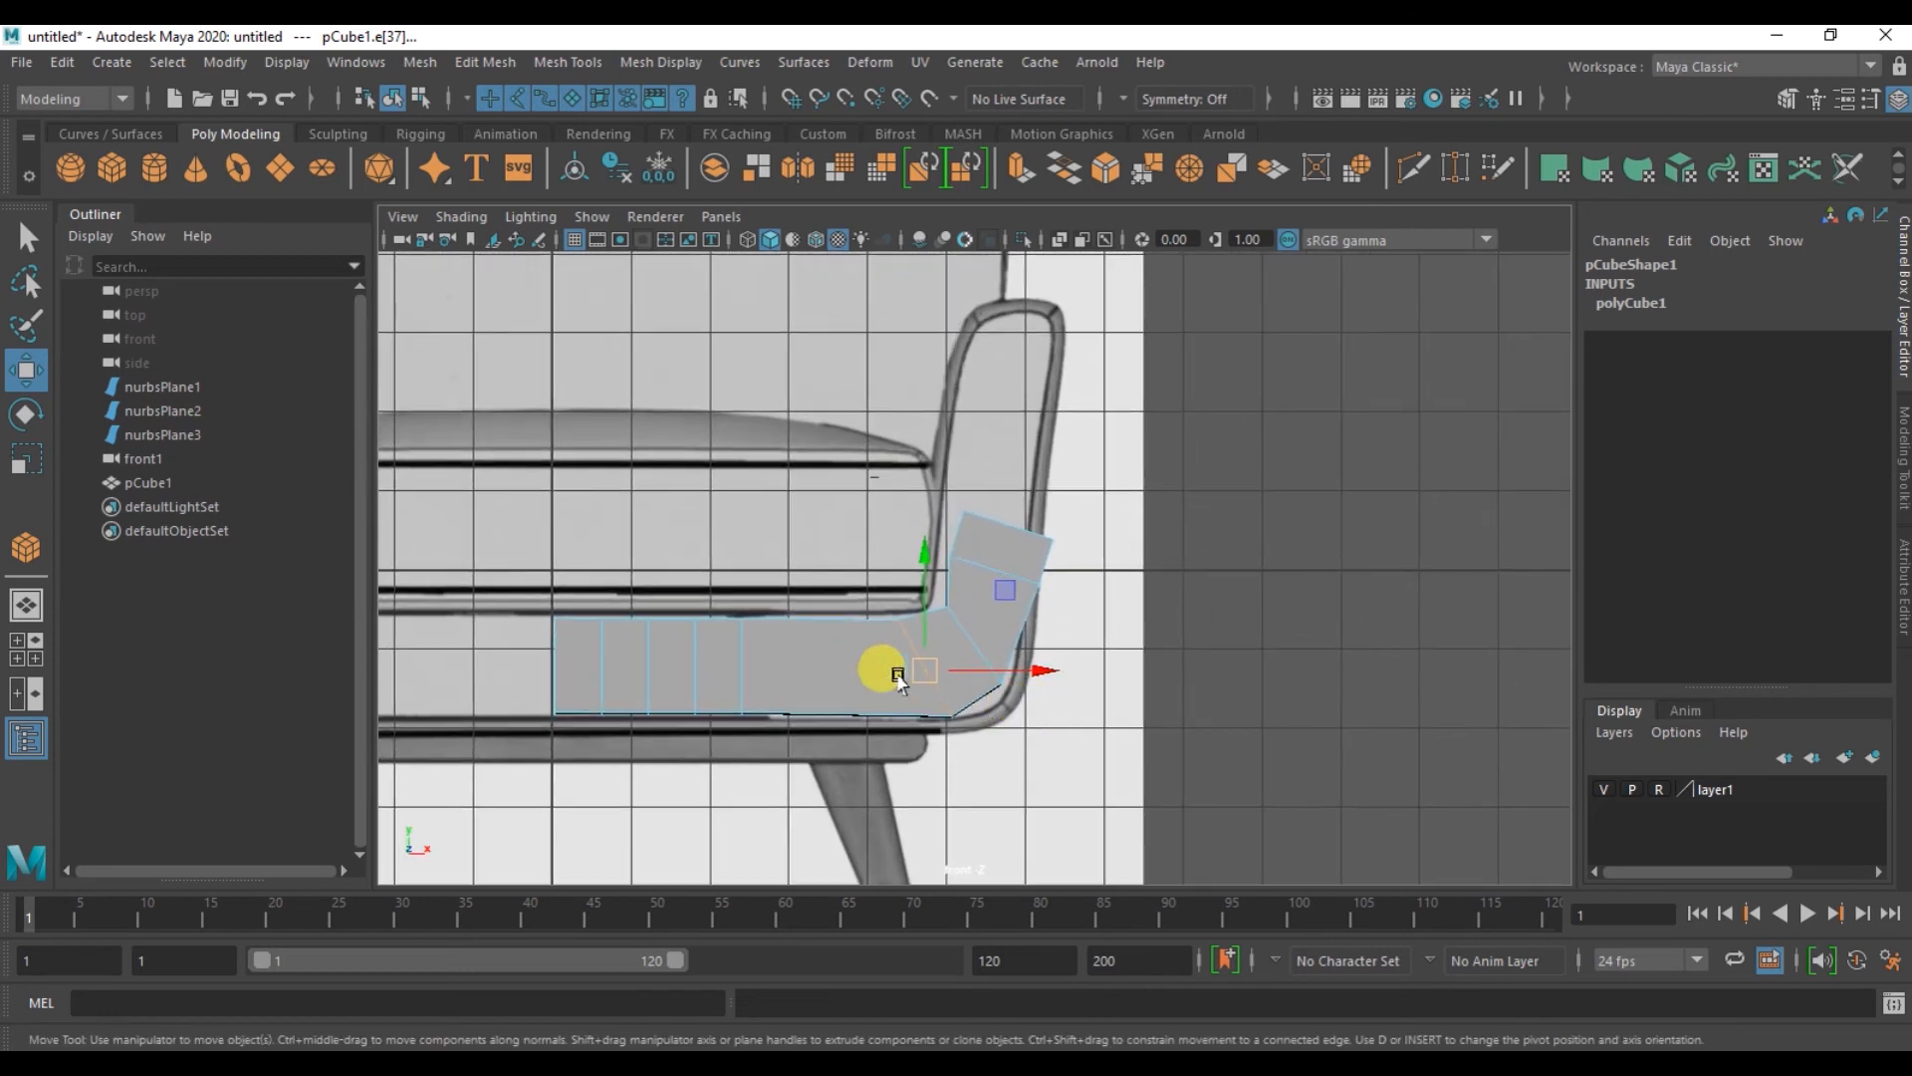
{"action": "left_click", "coordinate": [953, 622]}
{"action": "left_click", "coordinate": [1083, 649]}
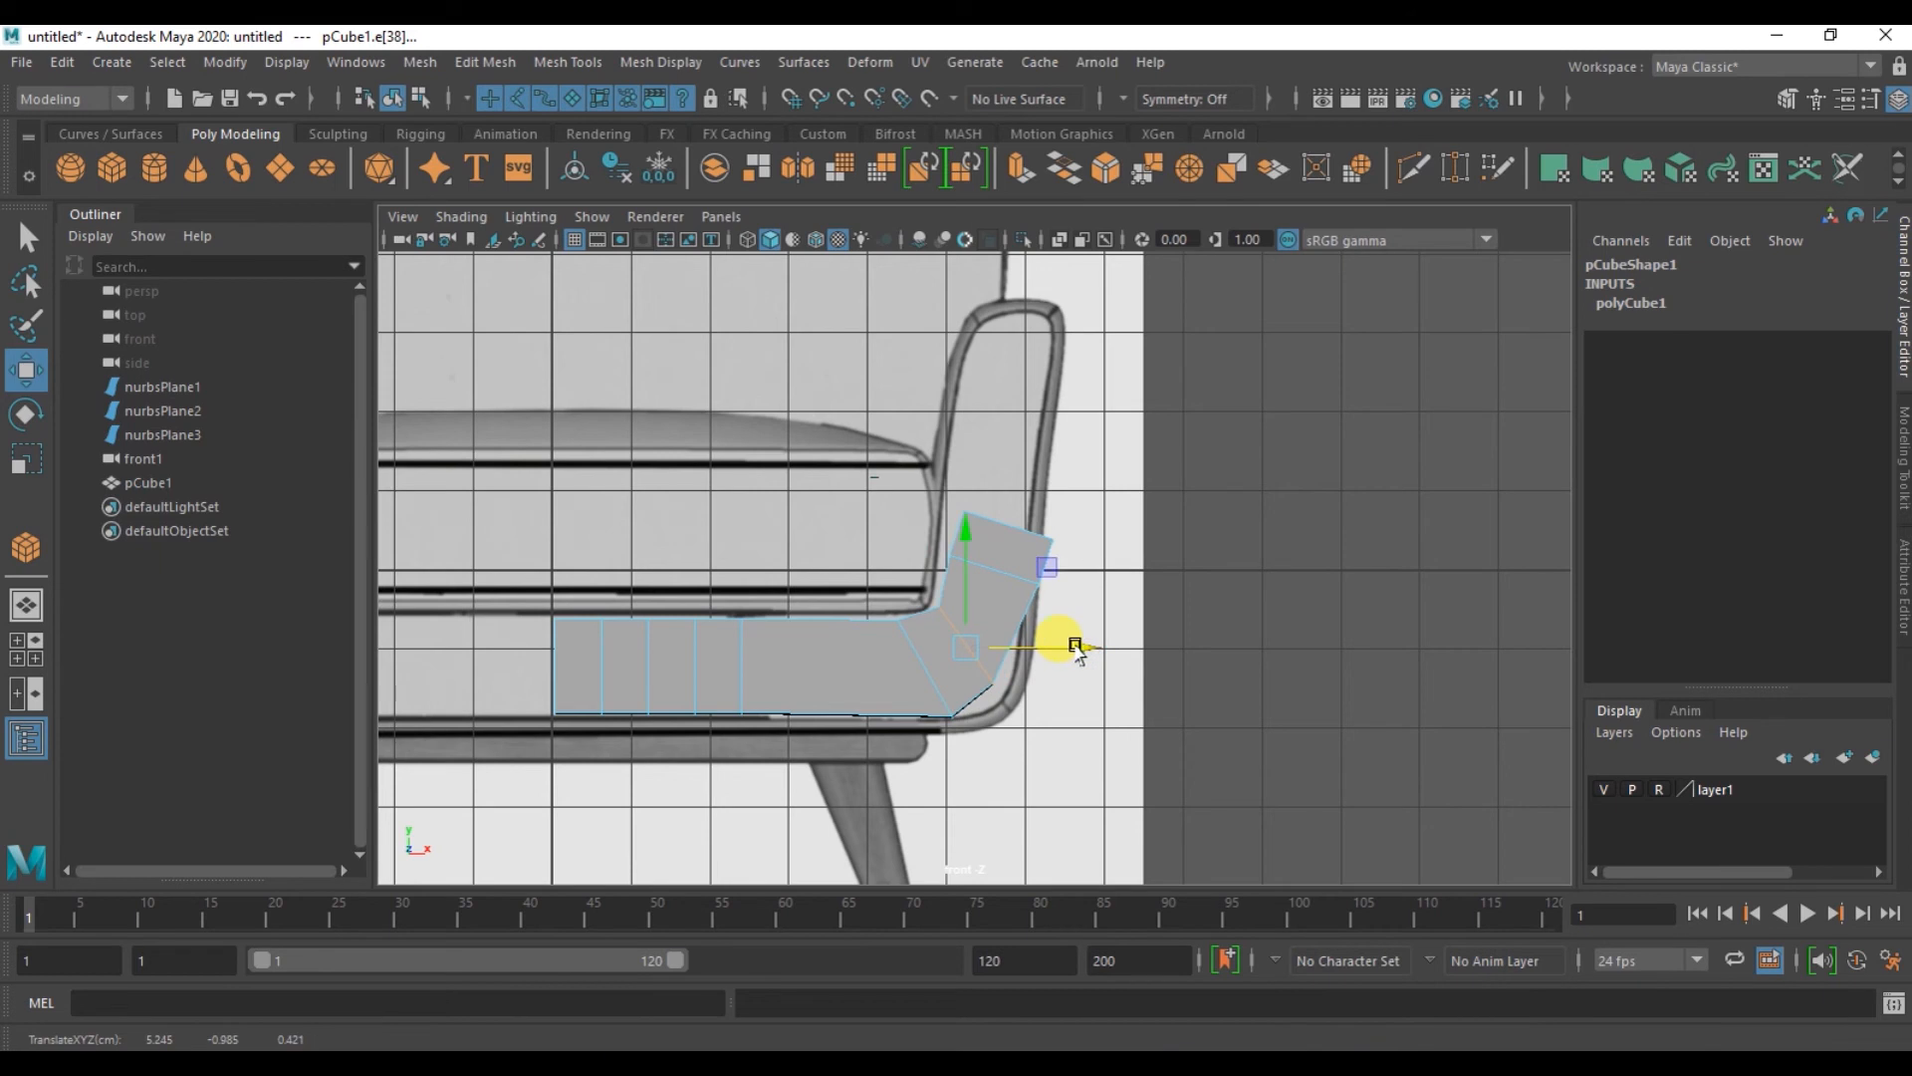
- Insert an edge loop close to the bend edge on its arm side using the Insert Edge Loop tool
{"action": "left_click", "coordinate": [590, 64]}
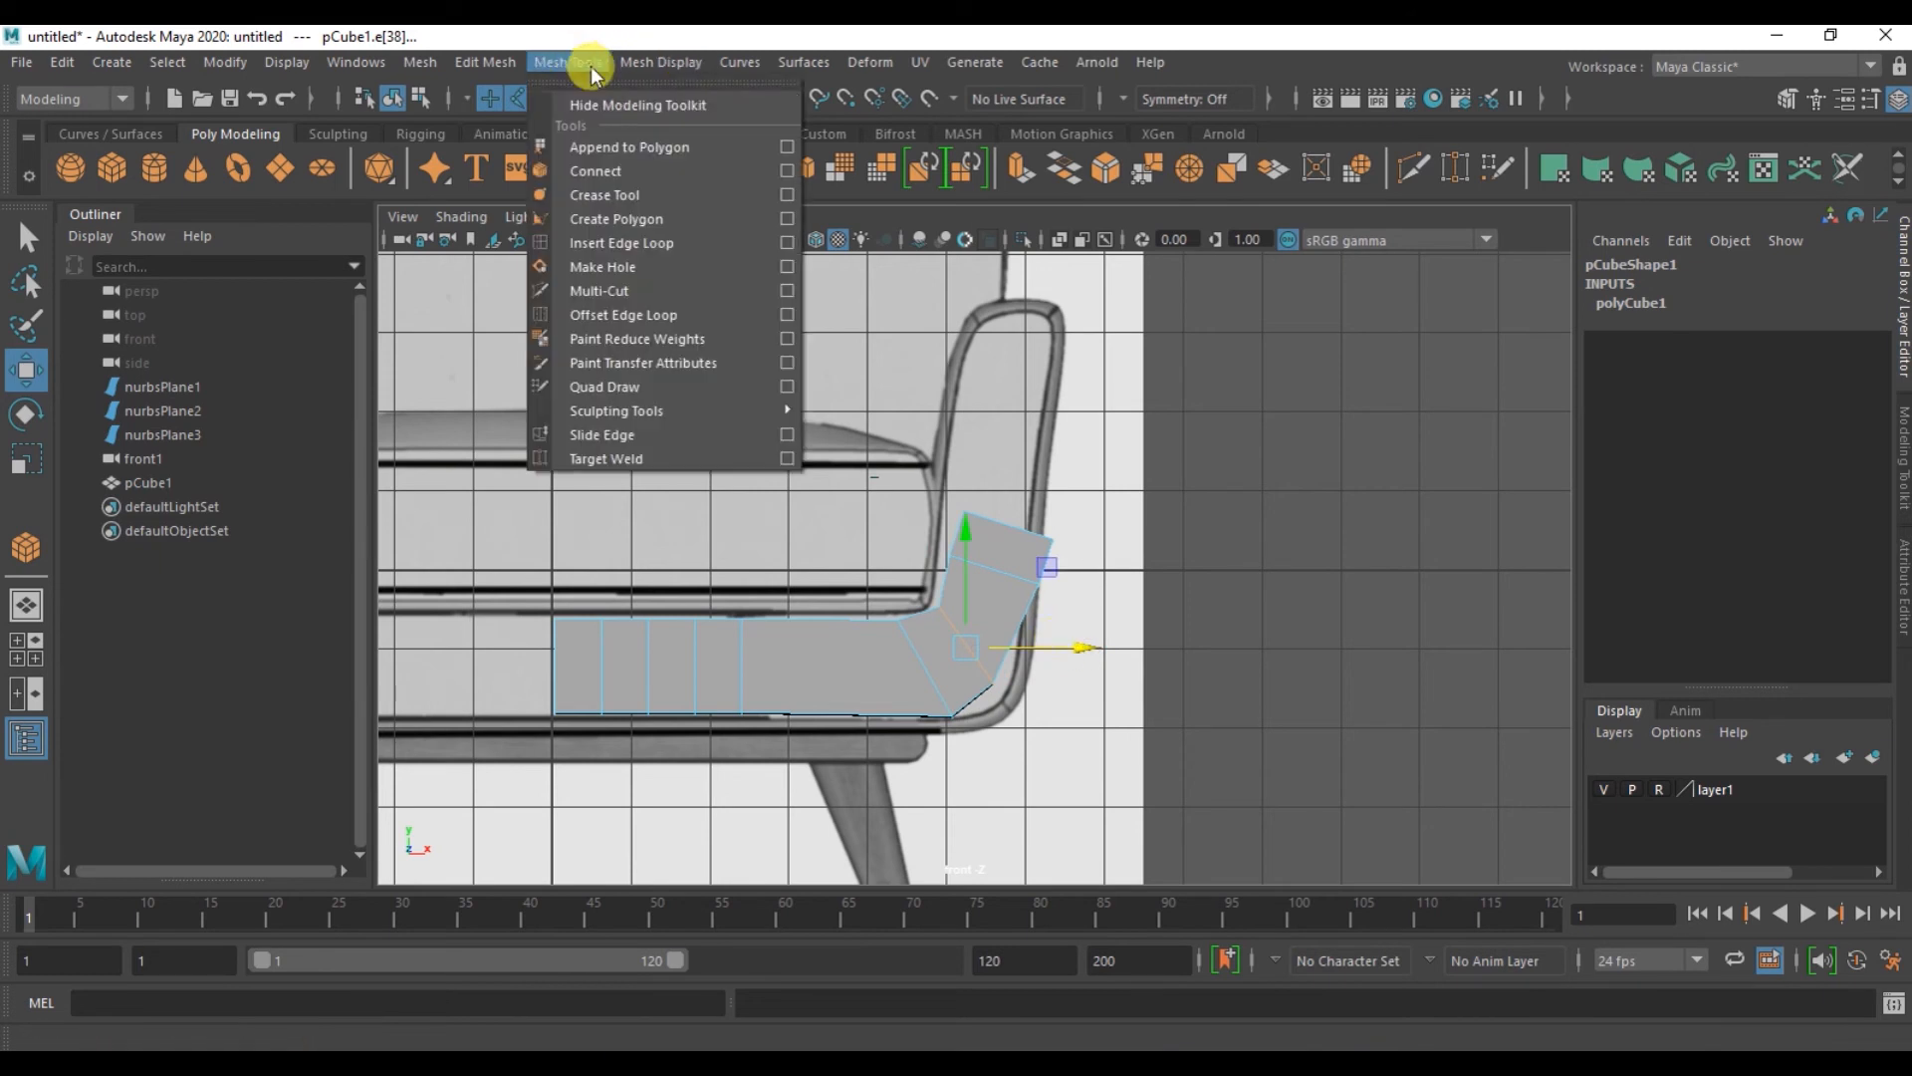
{"action": "left_click", "coordinate": [600, 249]}
{"action": "middle_click_drag", "start_coordinate": [853, 601], "coordinate": [813, 531], "text": "alt"}
{"action": "right_click_drag", "start_coordinate": [832, 543], "coordinate": [1077, 618], "text": "alt"}
{"action": "middle_click_drag", "start_coordinate": [872, 539], "coordinate": [805, 446], "text": "alt"}
{"action": "right_click_drag", "start_coordinate": [891, 508], "coordinate": [1062, 545], "text": "alt"}
{"action": "middle_click_drag", "start_coordinate": [786, 445], "coordinate": [853, 532], "text": "alt"}
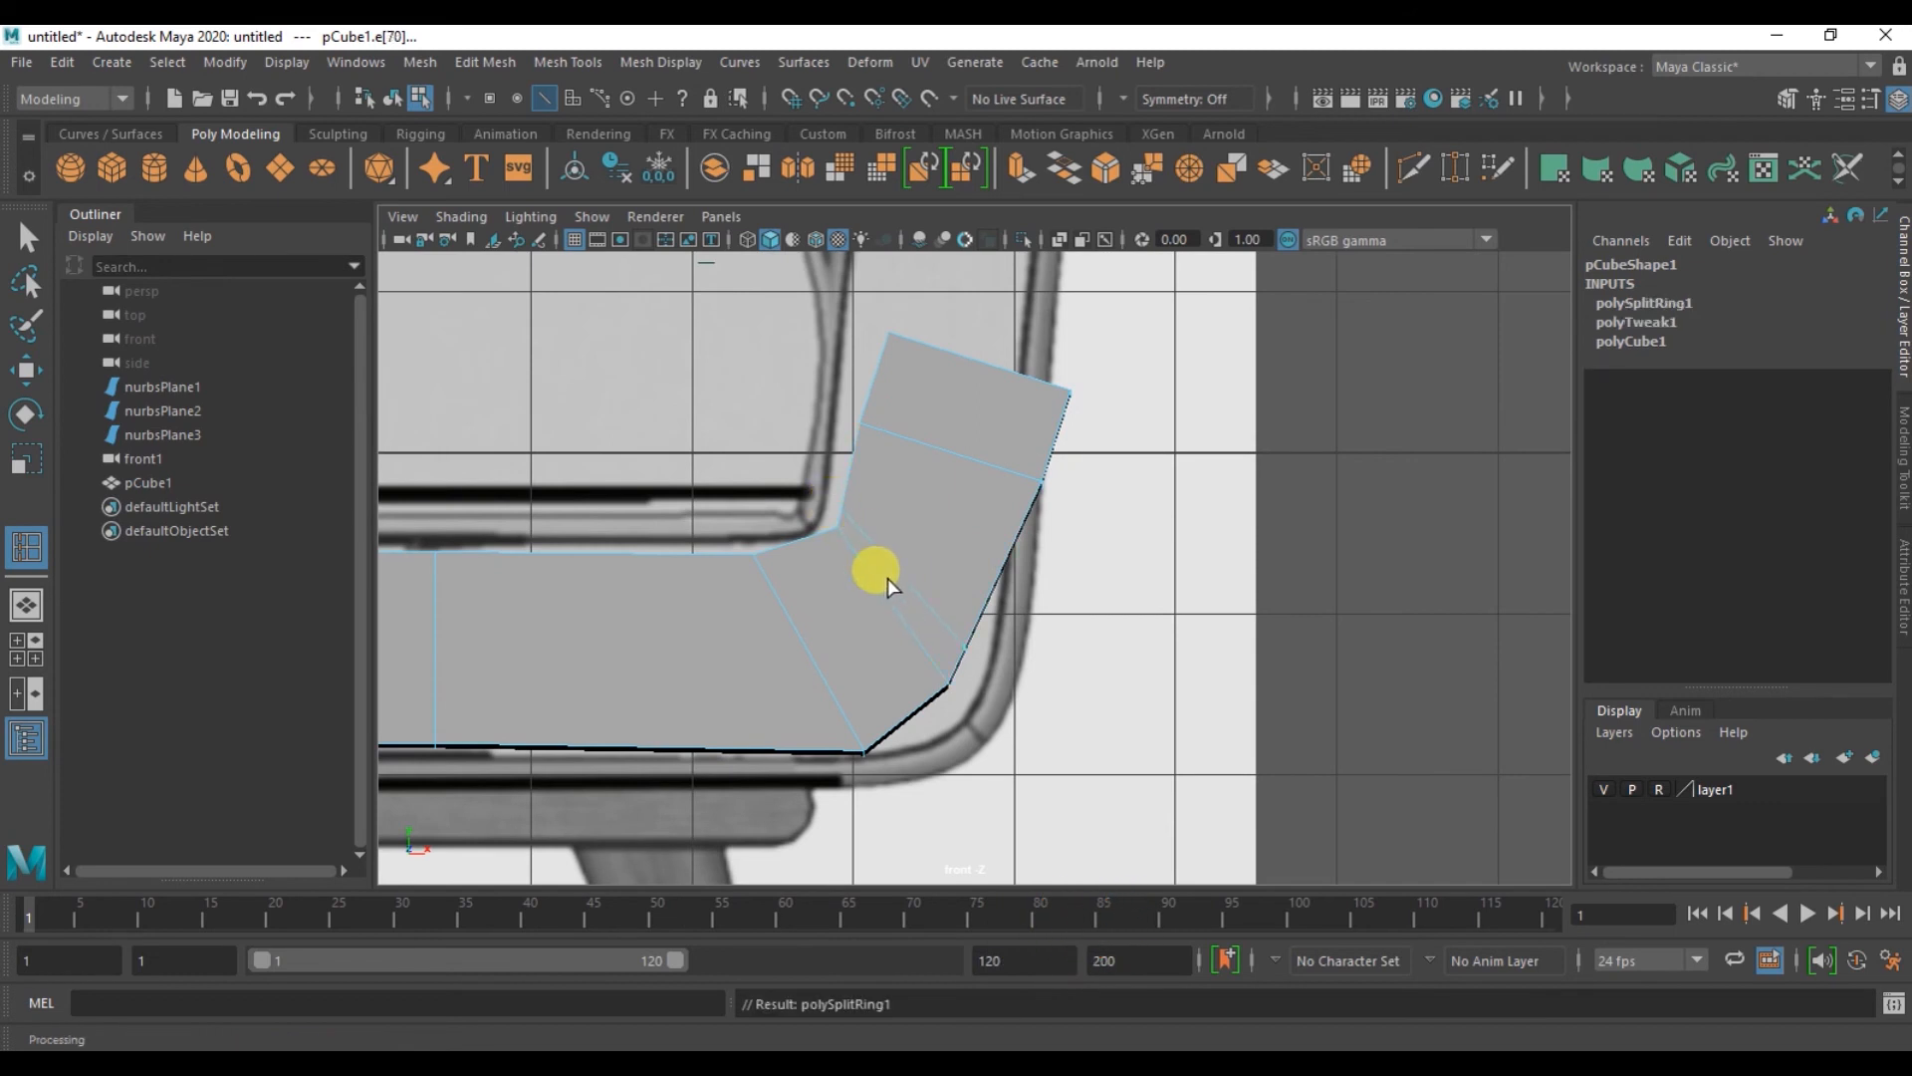
- Insert an edge loop on the base side of the bend and another just below the arm's upper edge loop
{"action": "middle_click_drag", "start_coordinate": [849, 549], "coordinate": [880, 568], "text": "alt"}
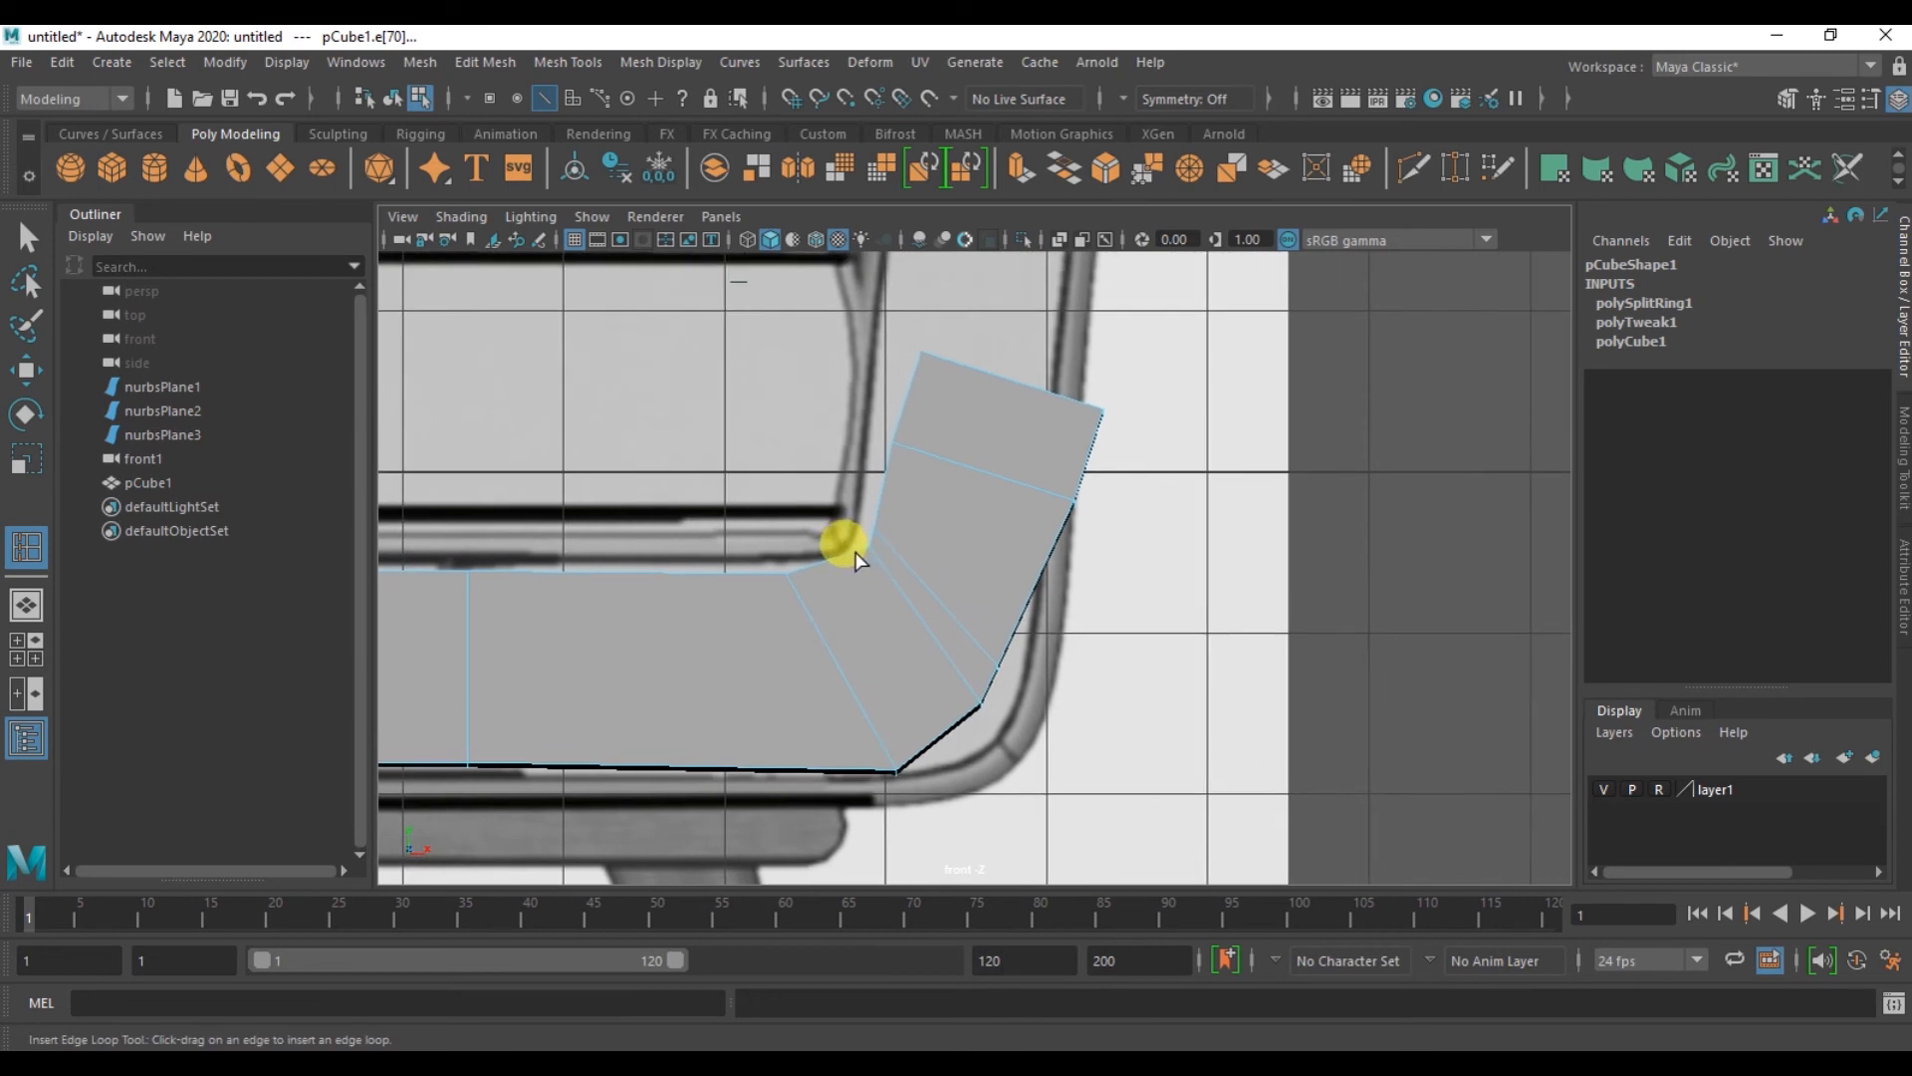
{"action": "left_click", "coordinate": [856, 560]}
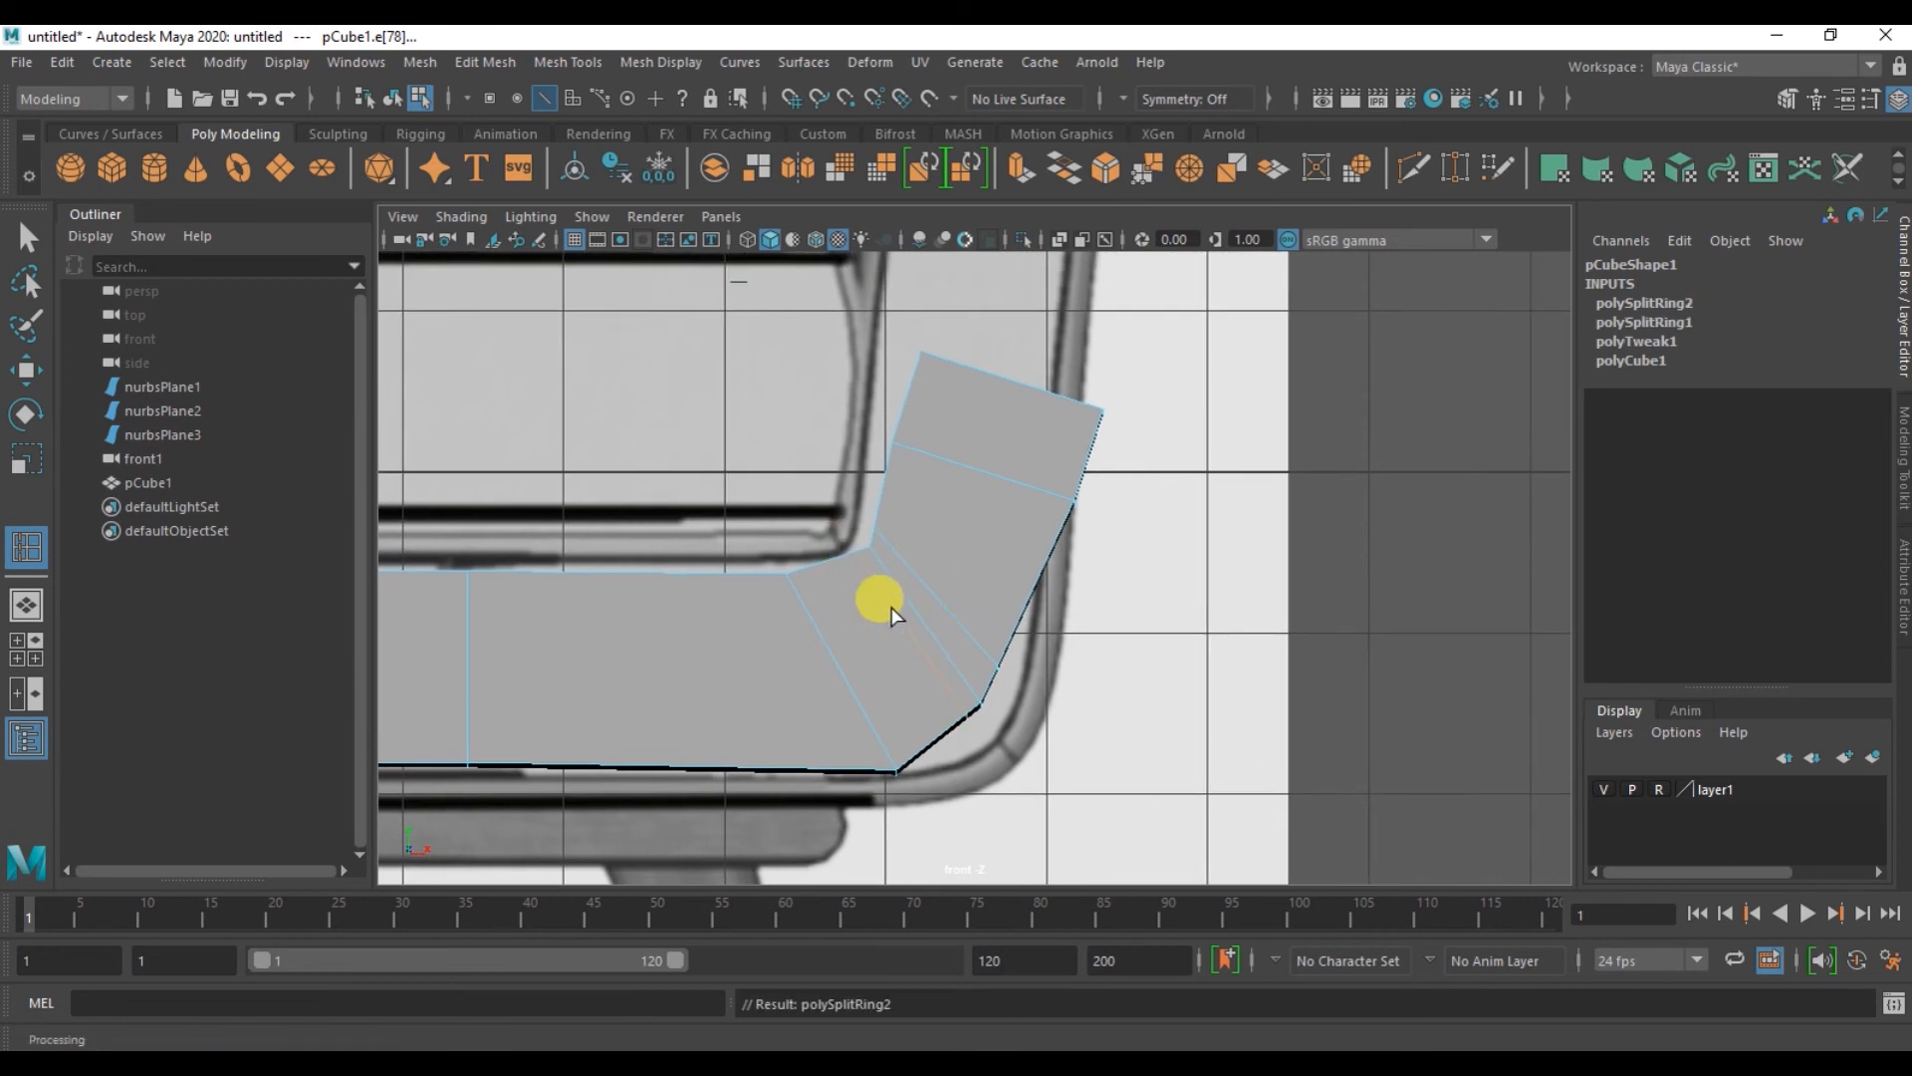
{"action": "left_click", "coordinate": [887, 470]}
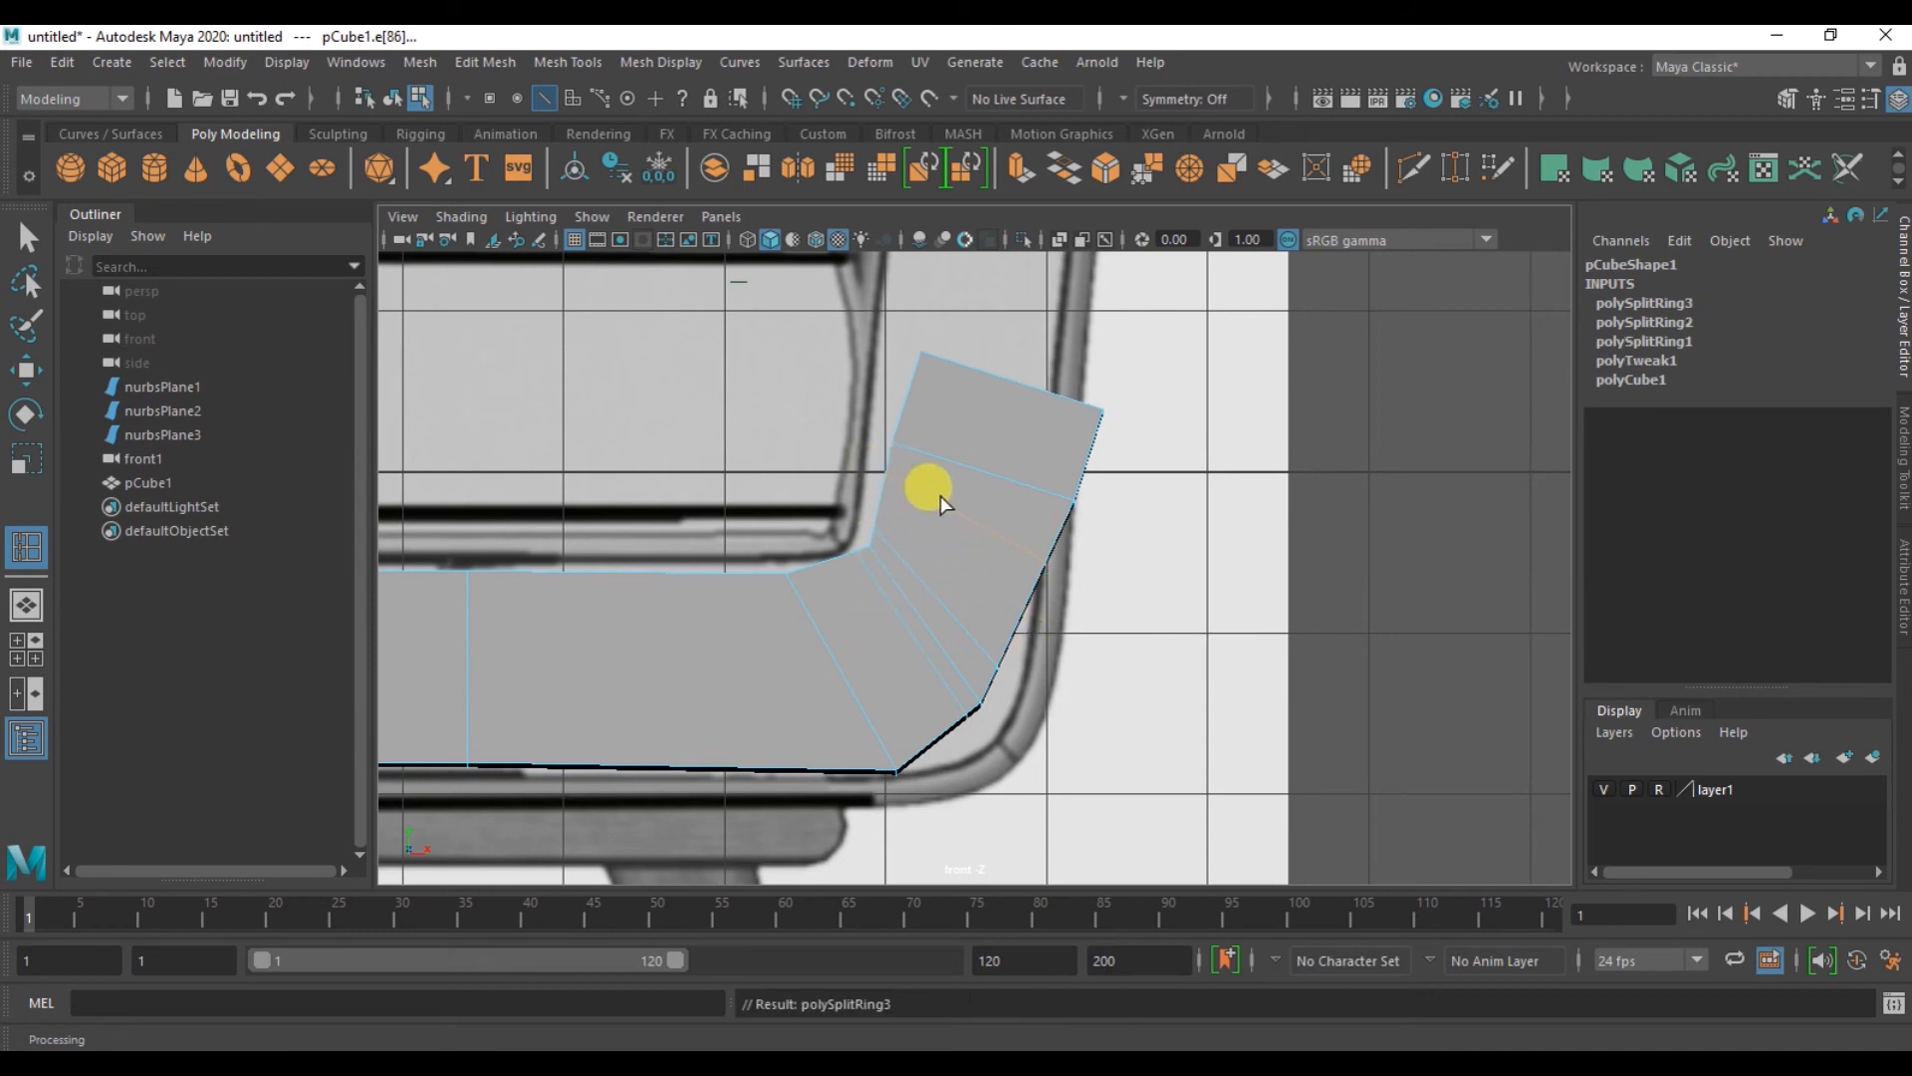
- Insert an edge loop near the middle of the base's wide outer segment and return to the four-view layout
{"action": "middle_click_drag", "start_coordinate": [804, 531], "coordinate": [890, 522], "text": "alt"}
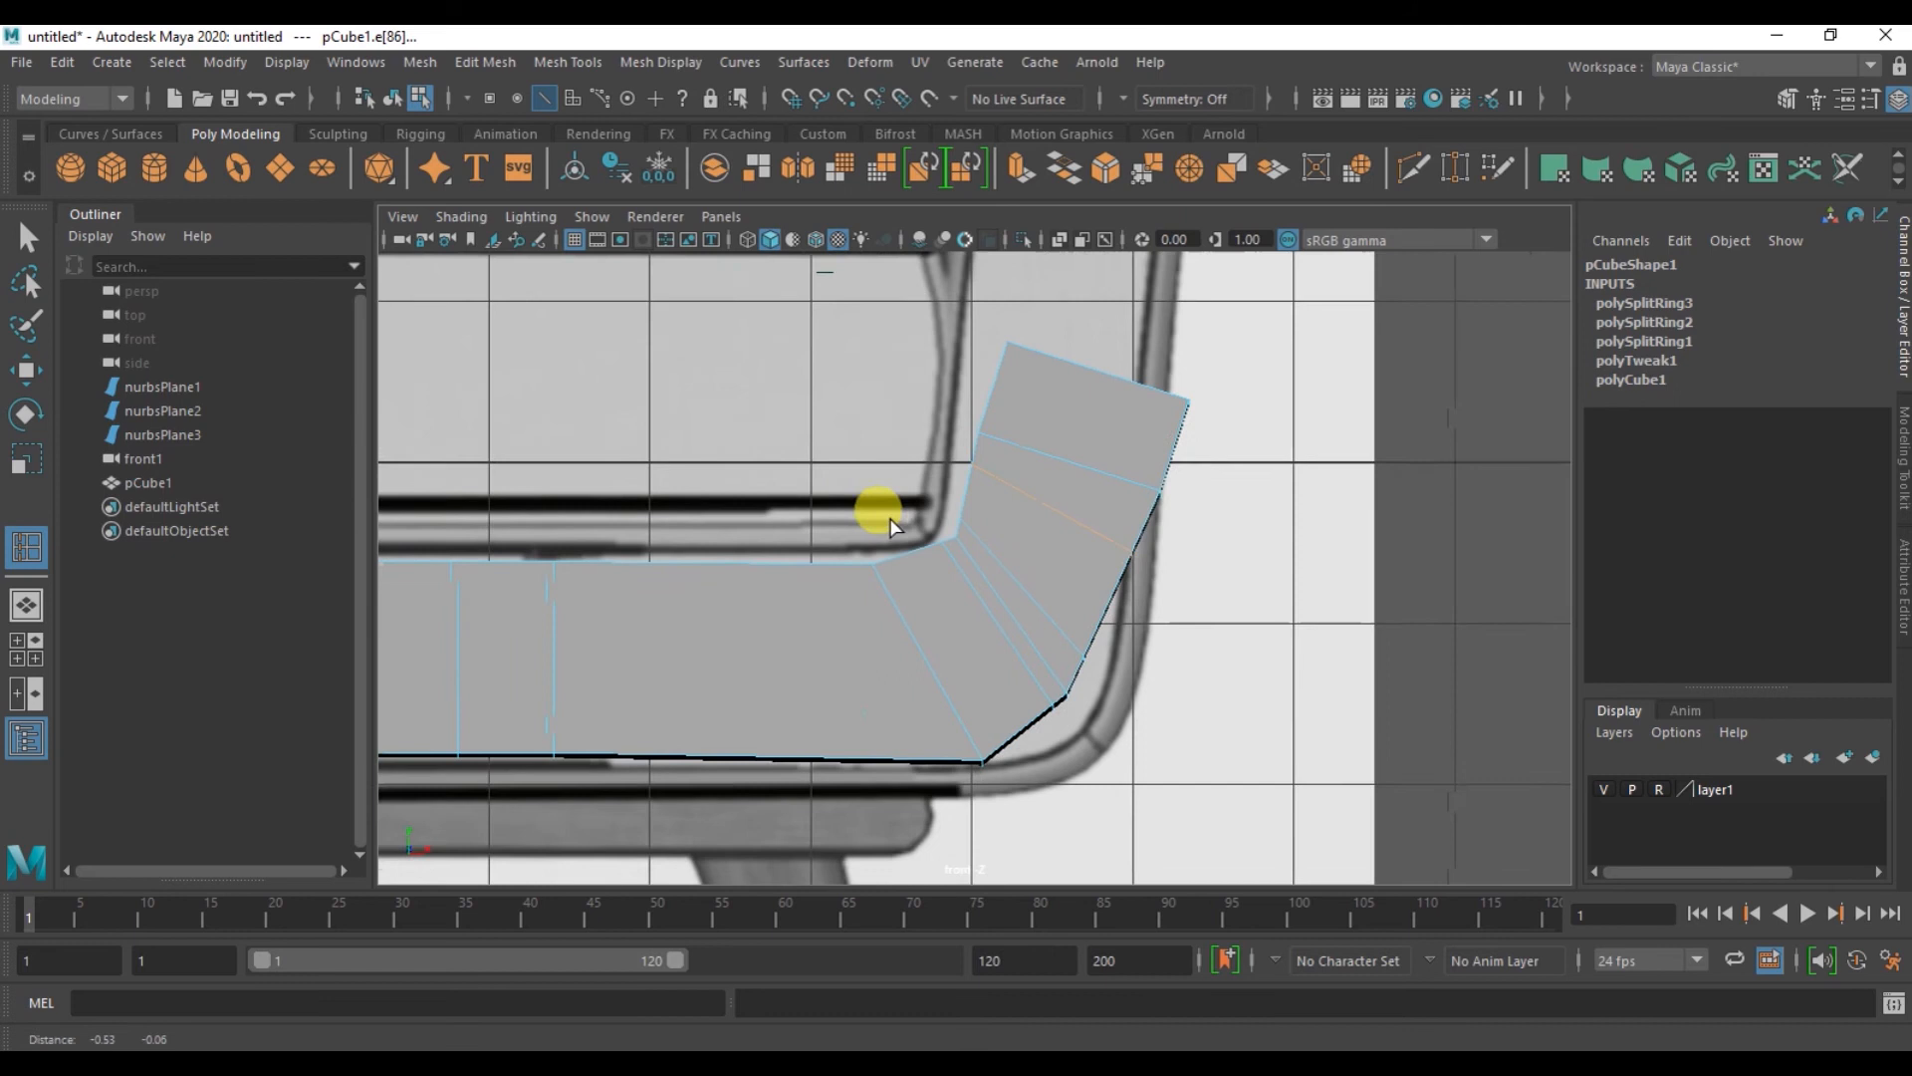
{"action": "key", "text": "F8"}
{"action": "left_click", "coordinate": [721, 564]}
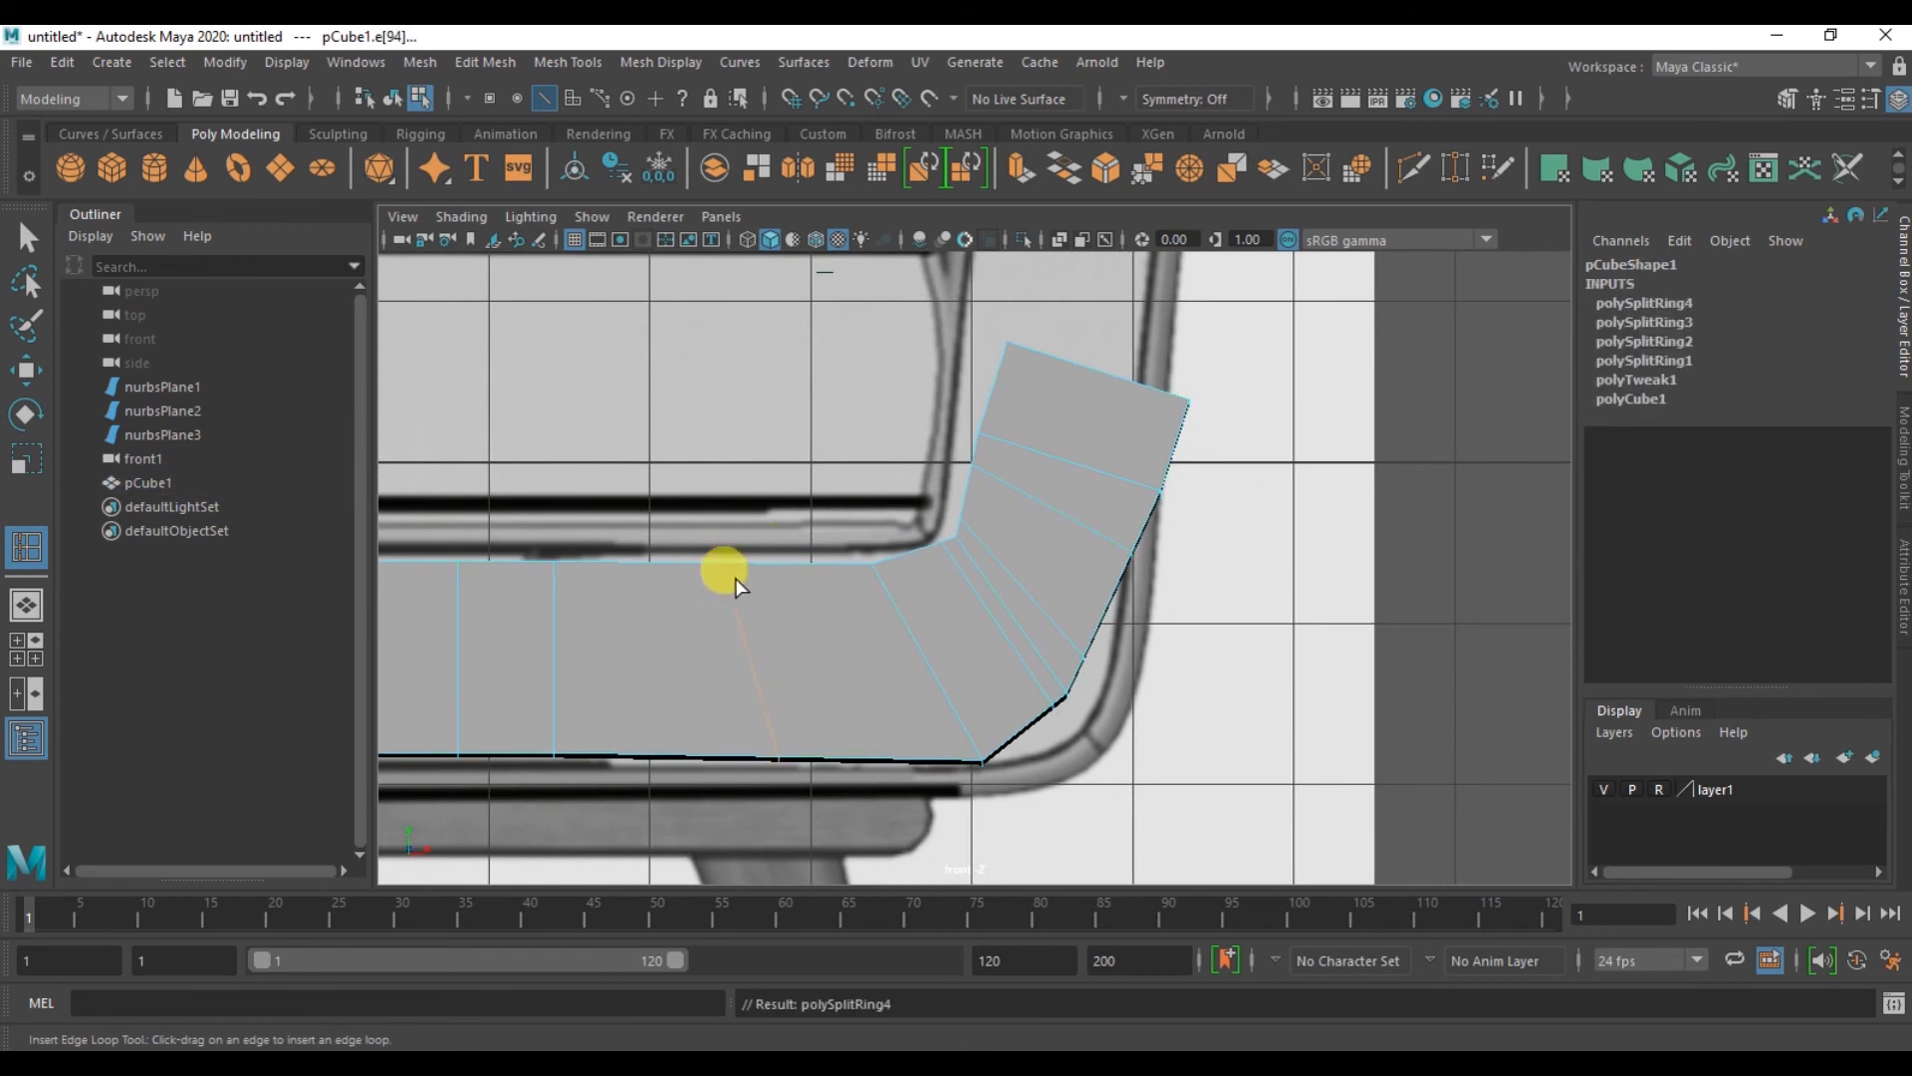
{"action": "middle_click_drag", "start_coordinate": [937, 671], "coordinate": [865, 682], "text": "alt"}
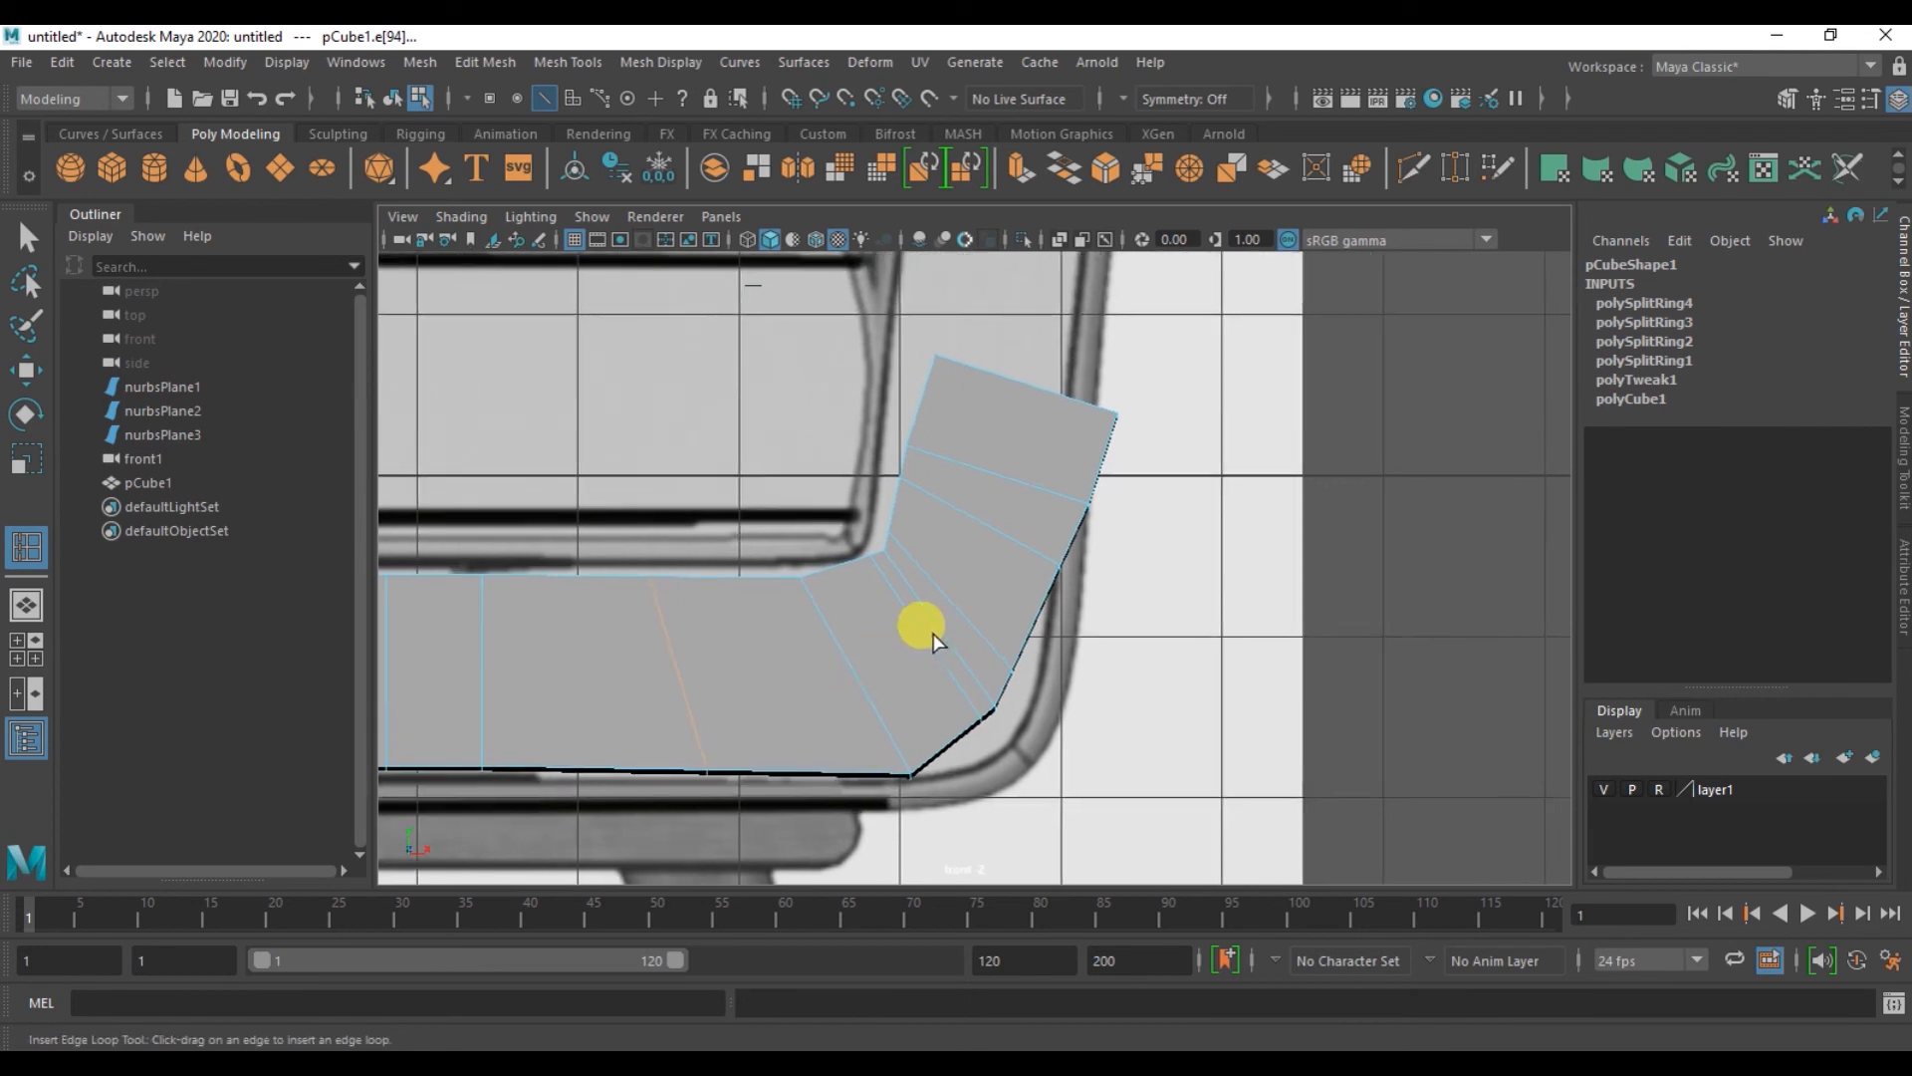
{"action": "key", "text": "space"}
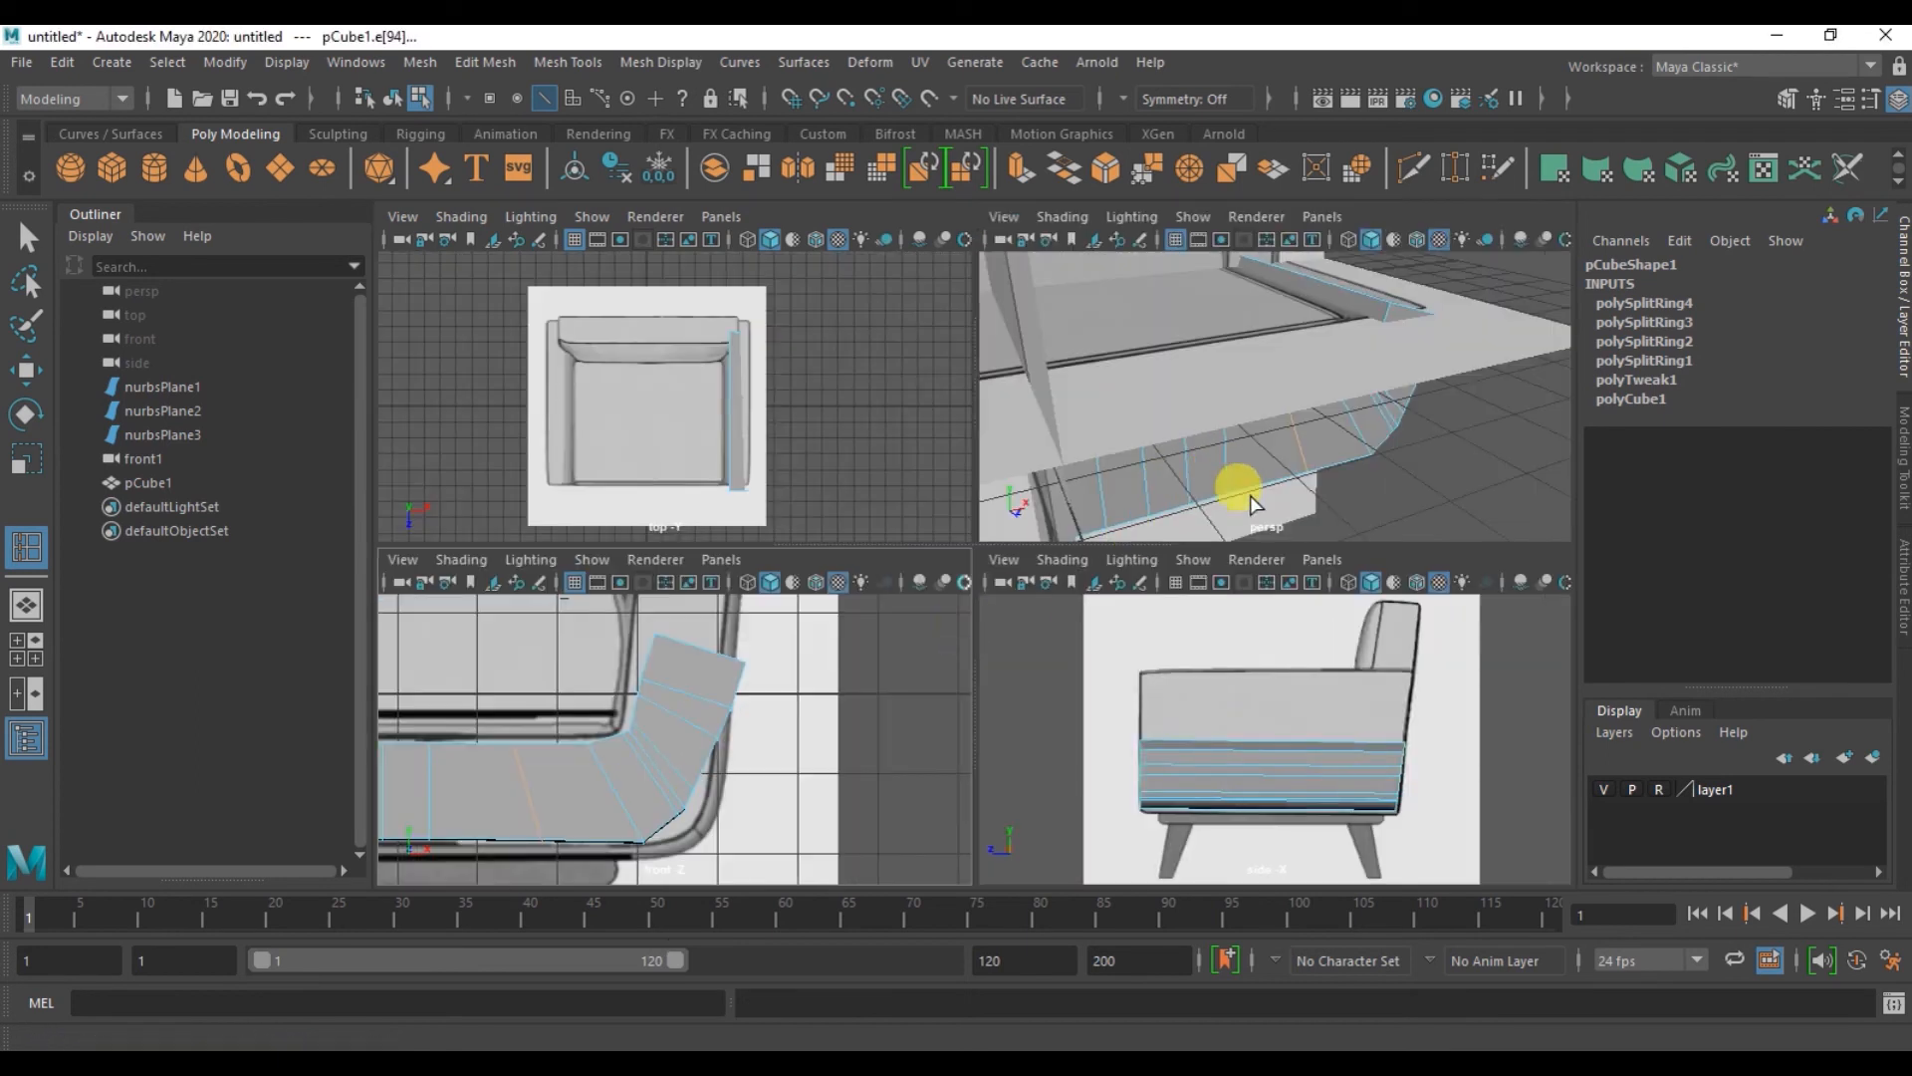
- In a maximized side view, insert edge loops across the arm near its front end, its back end and its middle
{"action": "scroll", "coordinate": [1257, 752], "scroll_direction": "up", "scroll_amount": 5}
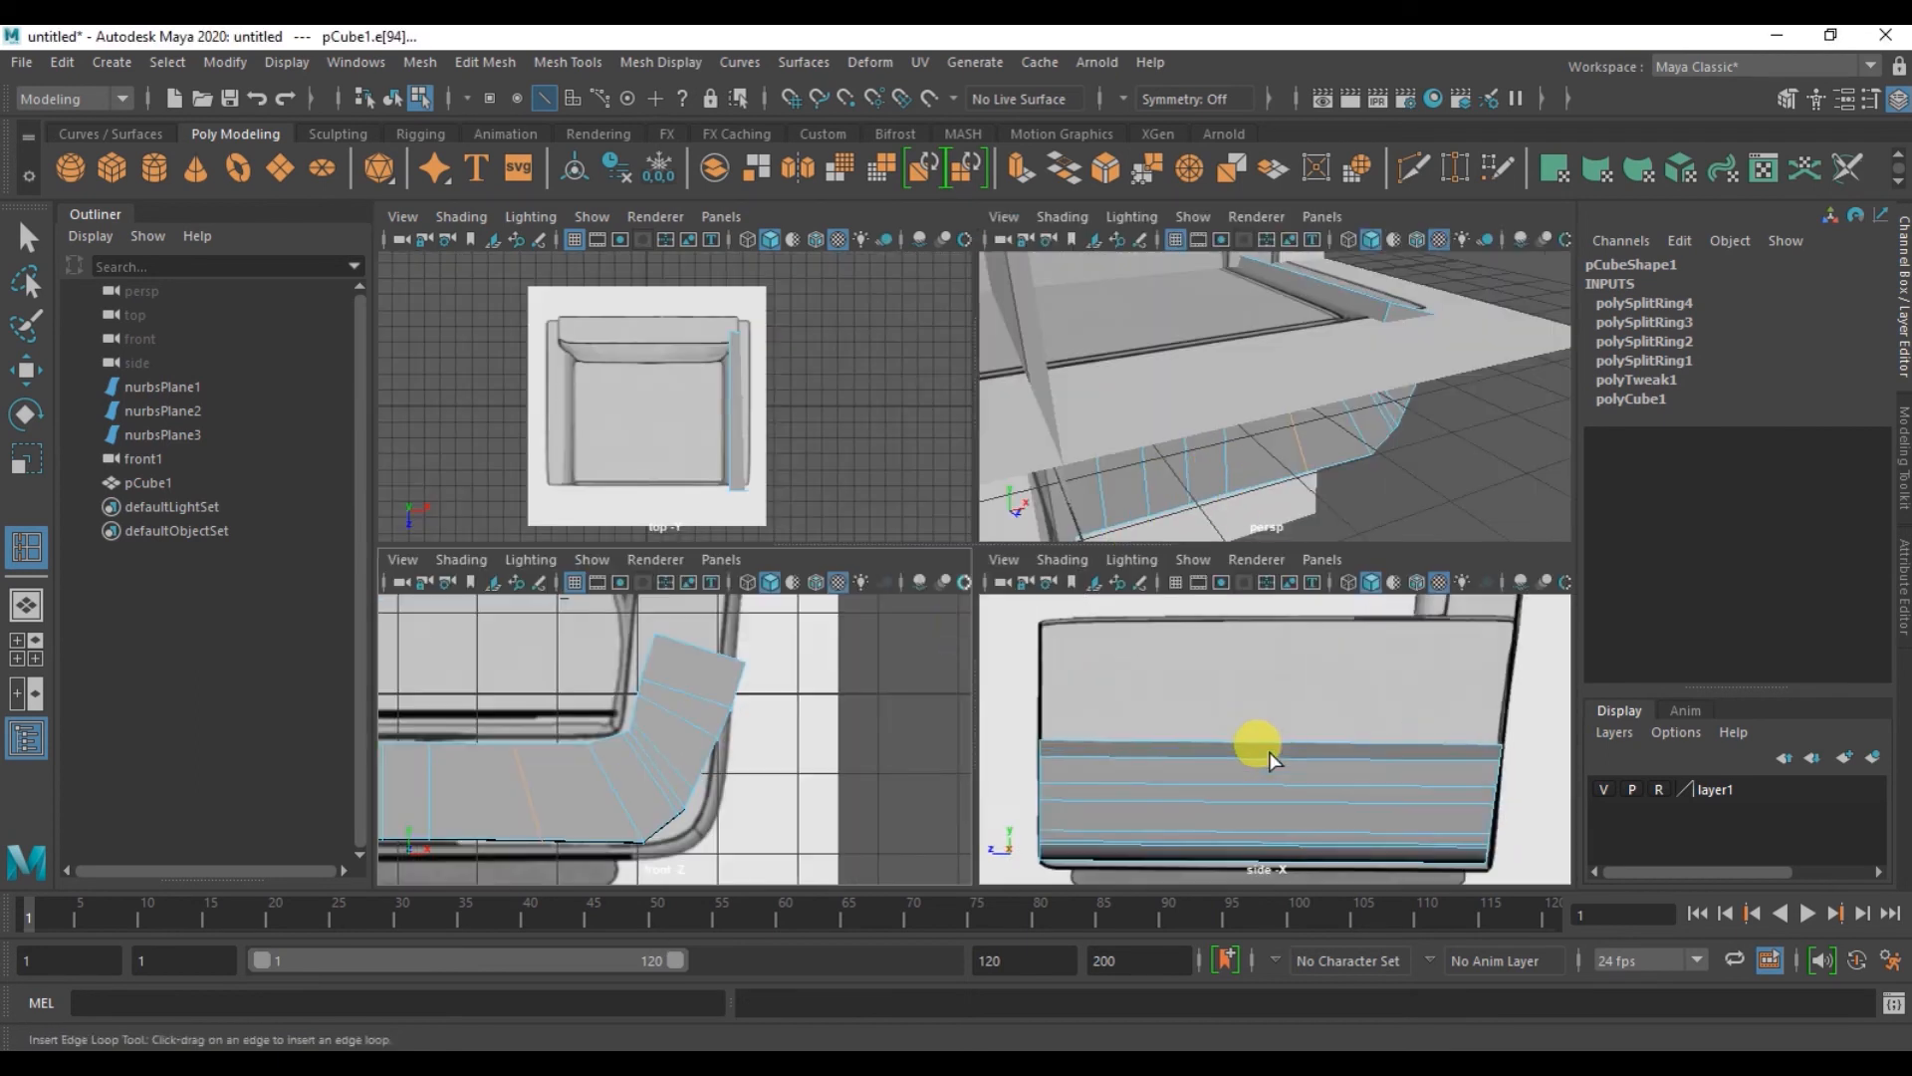
{"action": "key", "text": "space"}
{"action": "middle_click_drag", "start_coordinate": [1078, 695], "coordinate": [1311, 704], "text": "alt"}
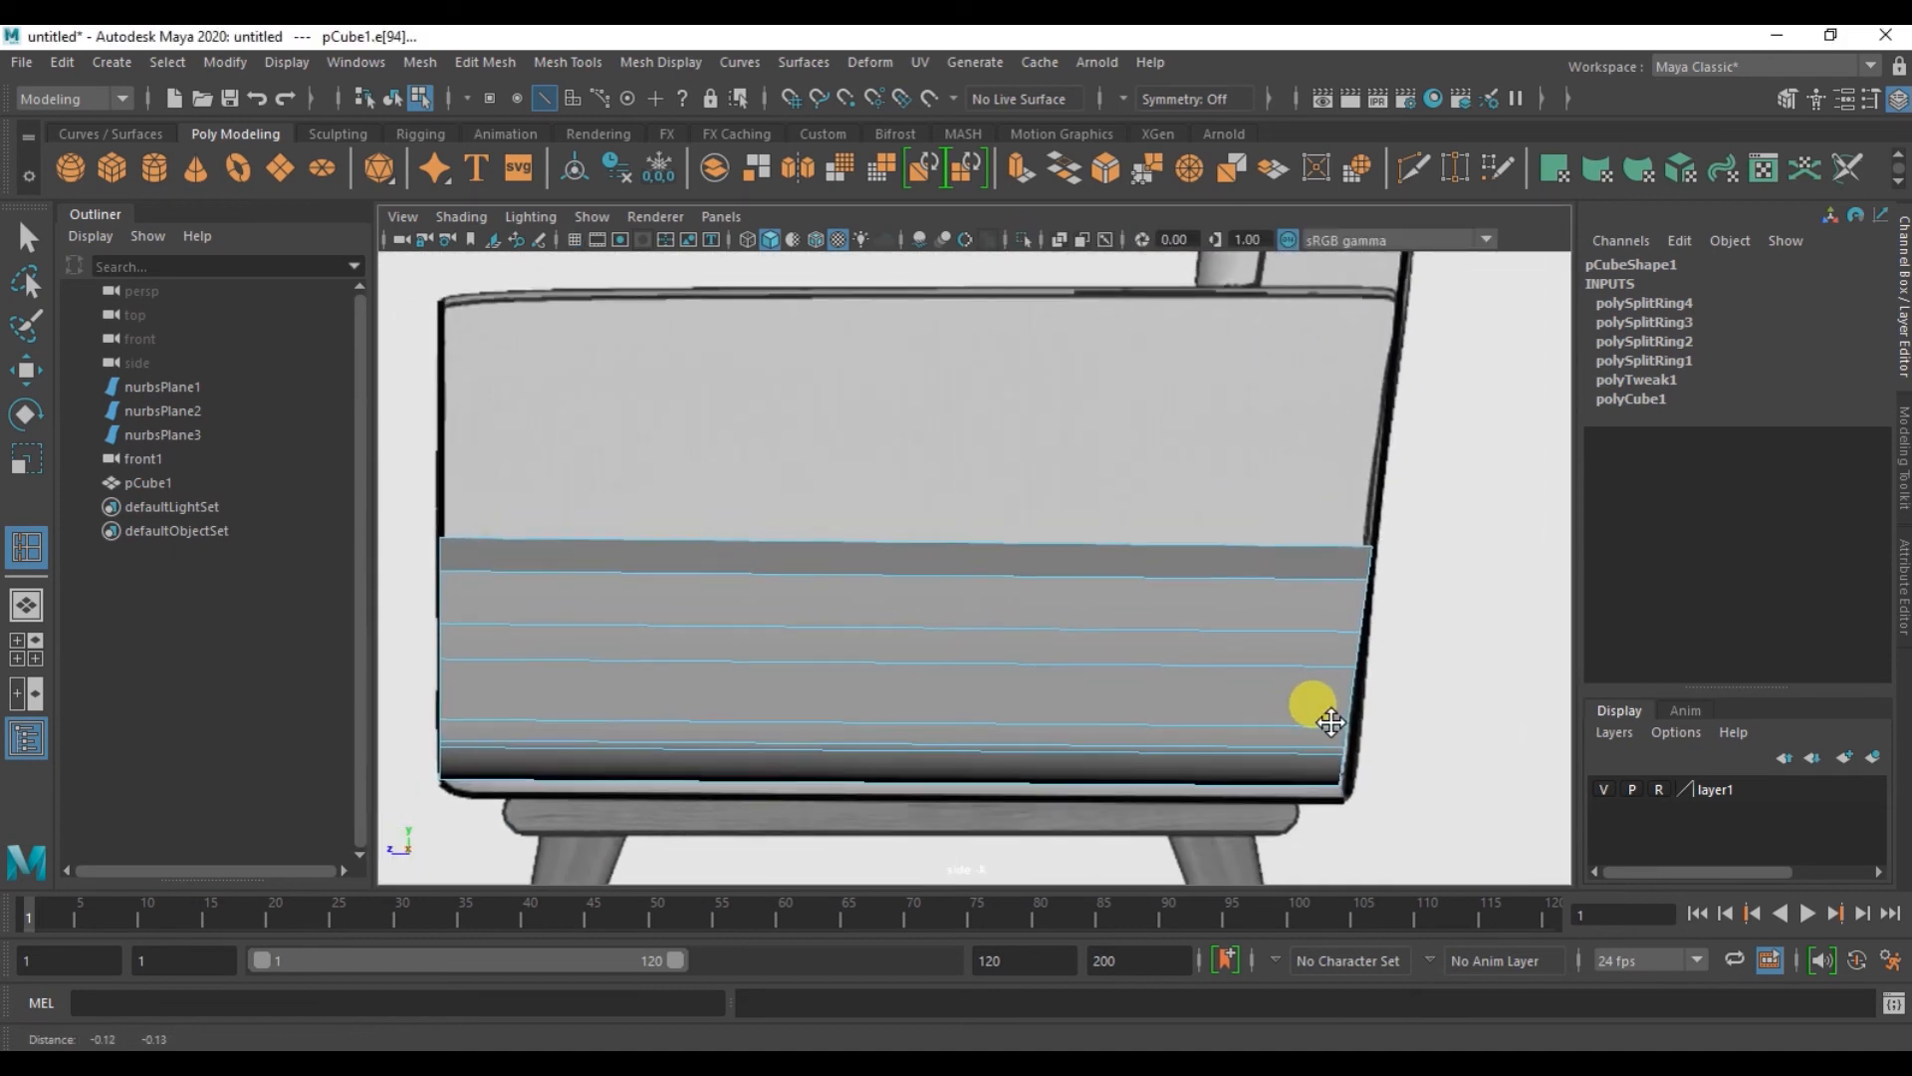
{"action": "left_click", "coordinate": [462, 539]}
{"action": "left_click", "coordinate": [874, 645]}
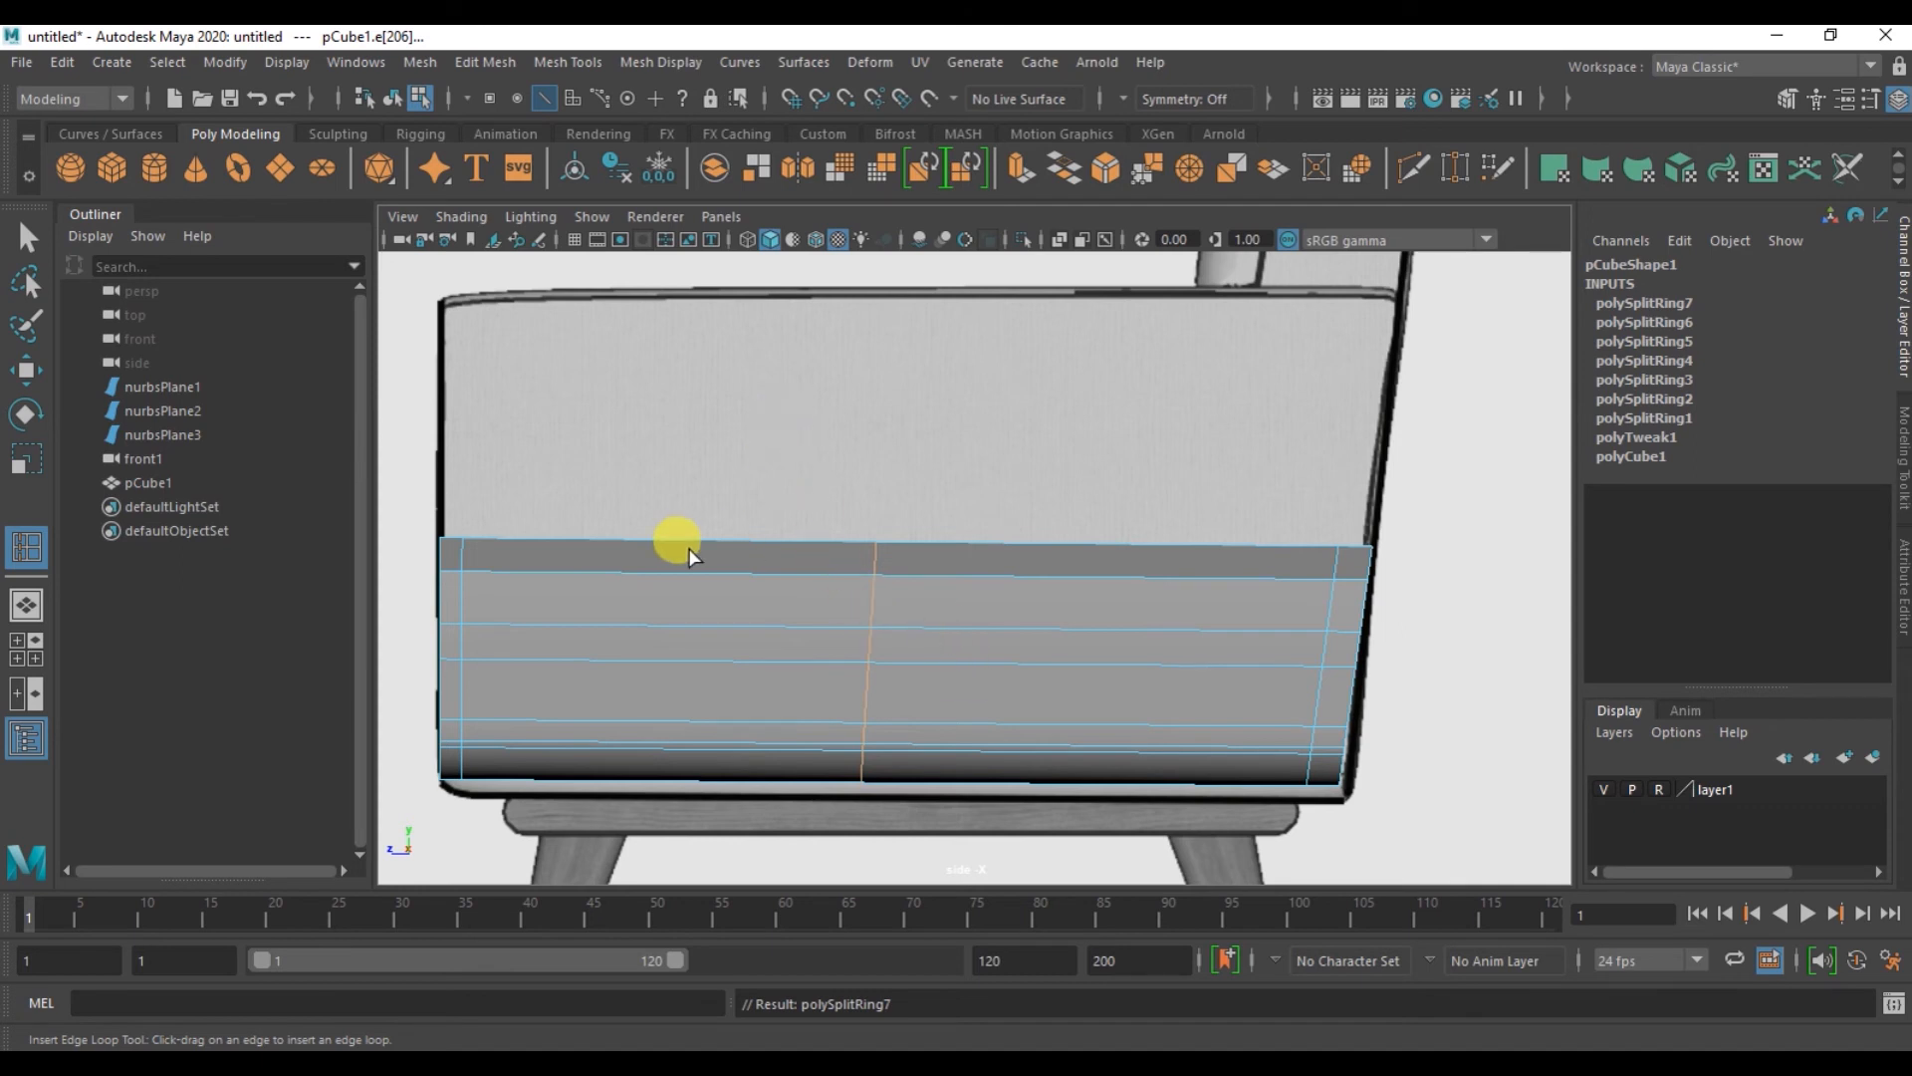
{"action": "key", "text": "ctrl+z"}
- Use Offset Edge Loop to add paired loops around the arm's middle loop and around the resulting front-half and back-half loops
{"action": "left_click", "coordinate": [546, 62]}
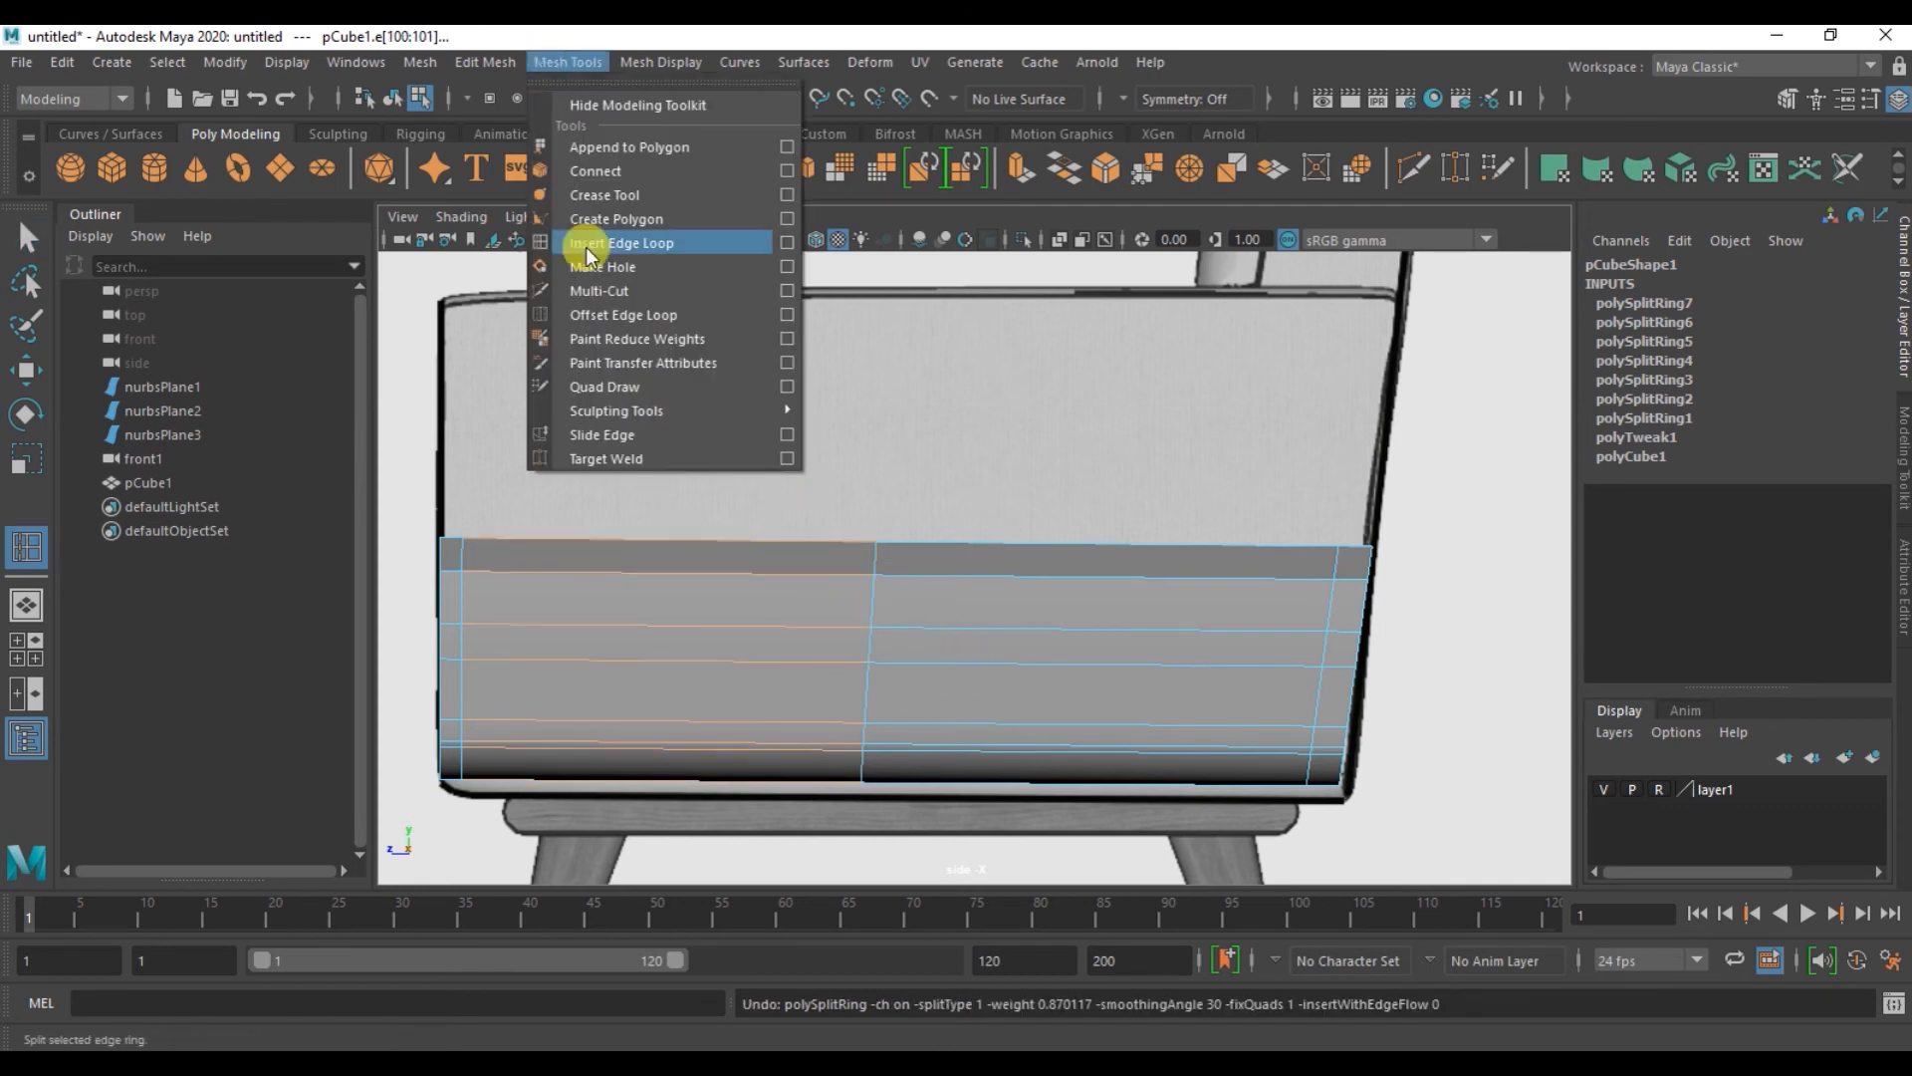
{"action": "left_click", "coordinate": [631, 319]}
{"action": "key", "text": "ctrl+z"}
{"action": "left_click_drag", "start_coordinate": [878, 564], "coordinate": [970, 564]}
{"action": "middle_click_drag", "start_coordinate": [747, 542], "coordinate": [750, 490], "text": "alt"}
{"action": "key", "text": "ctrl+z"}
{"action": "left_click_drag", "start_coordinate": [754, 496], "coordinate": [1111, 564]}
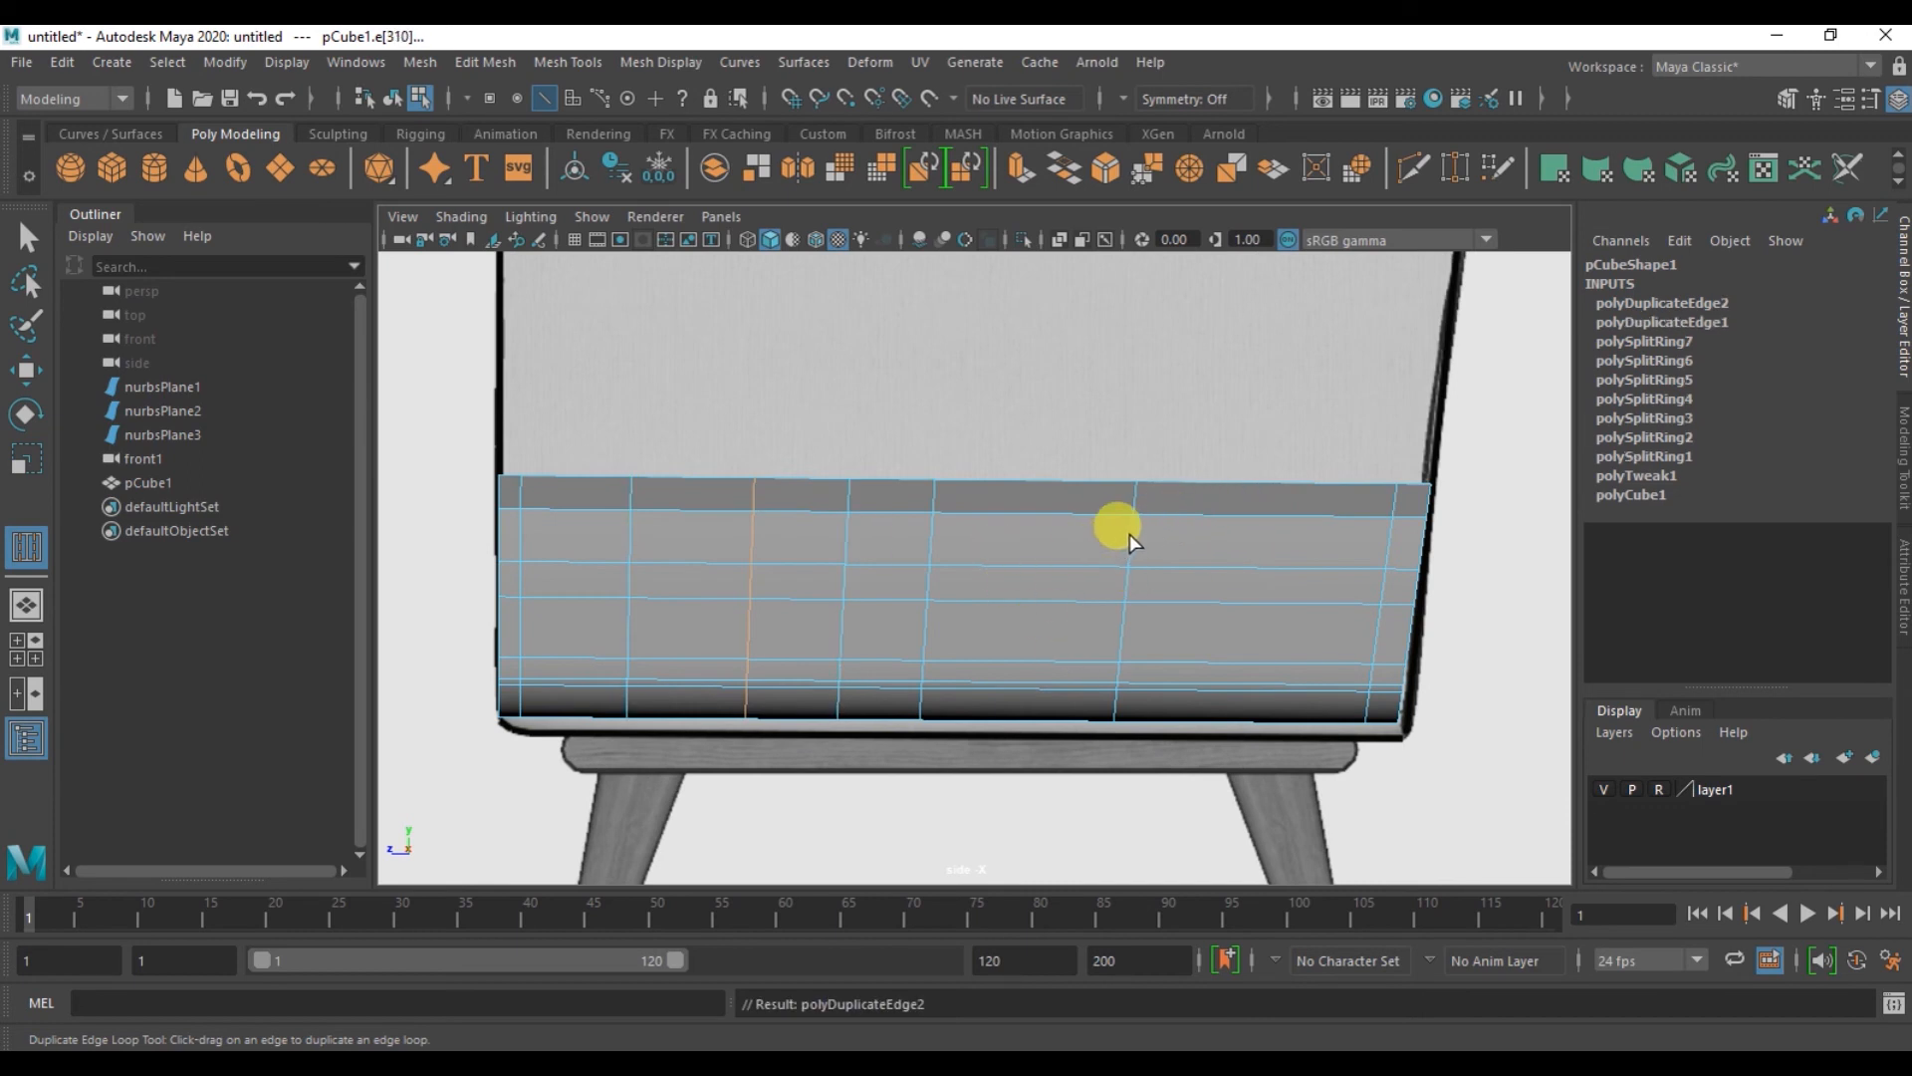
{"action": "left_click_drag", "start_coordinate": [1135, 533], "coordinate": [1139, 532]}
{"action": "key", "text": "space"}
{"action": "left_click_drag", "start_coordinate": [958, 583], "coordinate": [926, 535]}
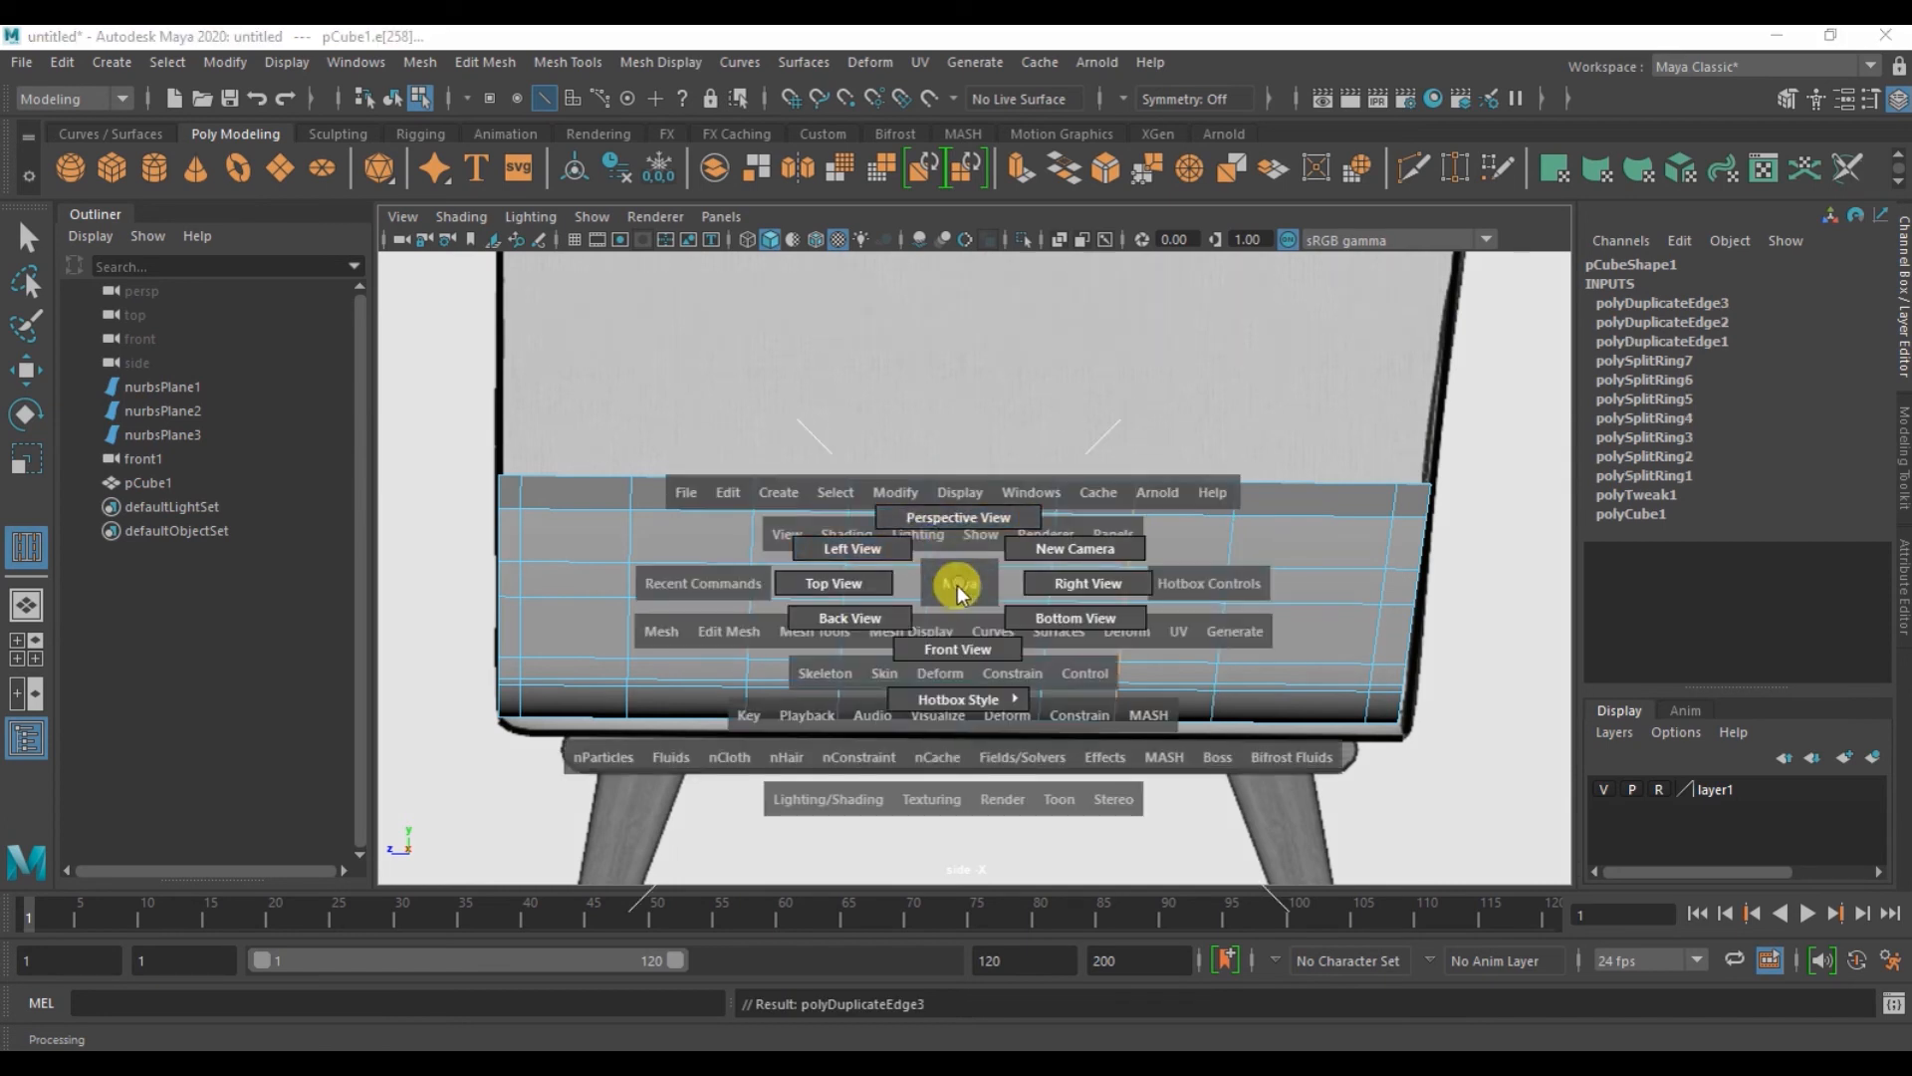
{"action": "key", "text": "space"}
{"action": "right_click_drag", "start_coordinate": [673, 701], "coordinate": [786, 733], "text": "alt"}
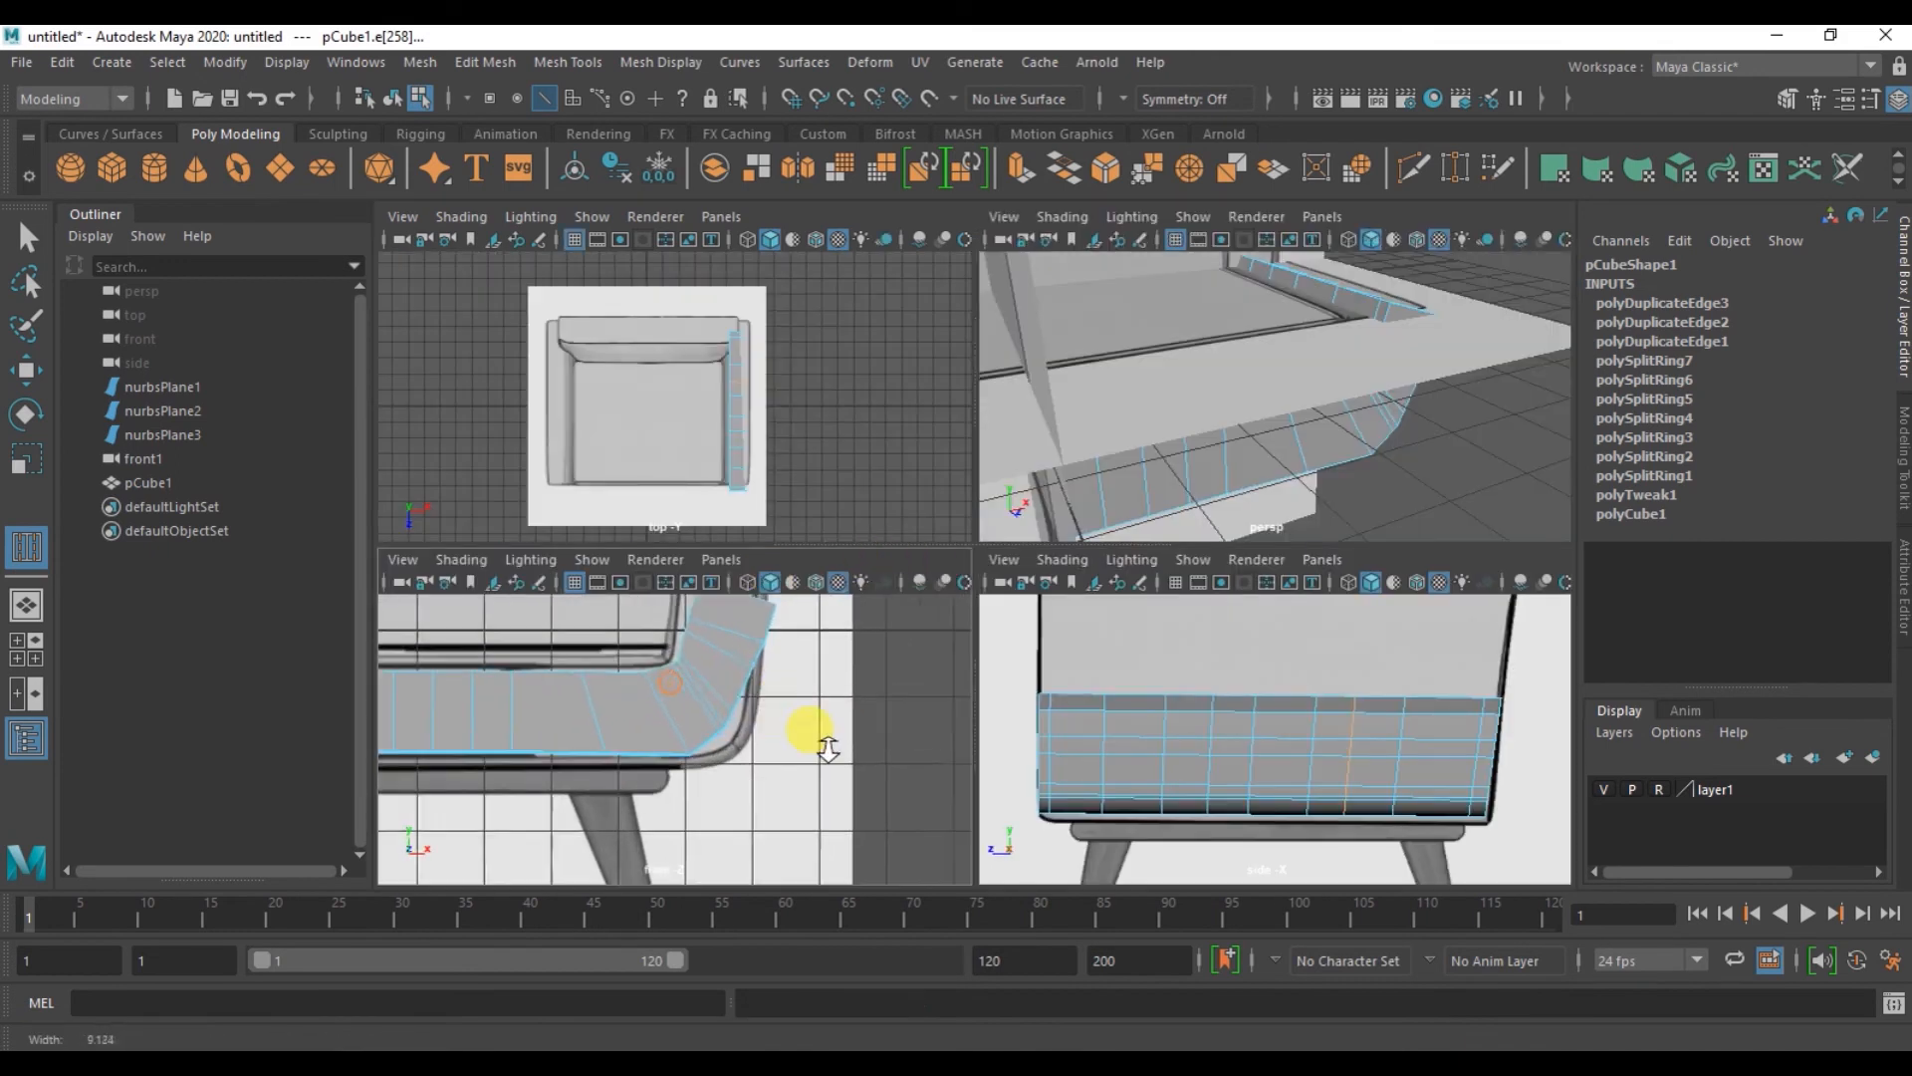
- Turn on X-Ray shading in the perspective view and select all six faces along the top of the arm
{"action": "right_click", "coordinate": [765, 416]}
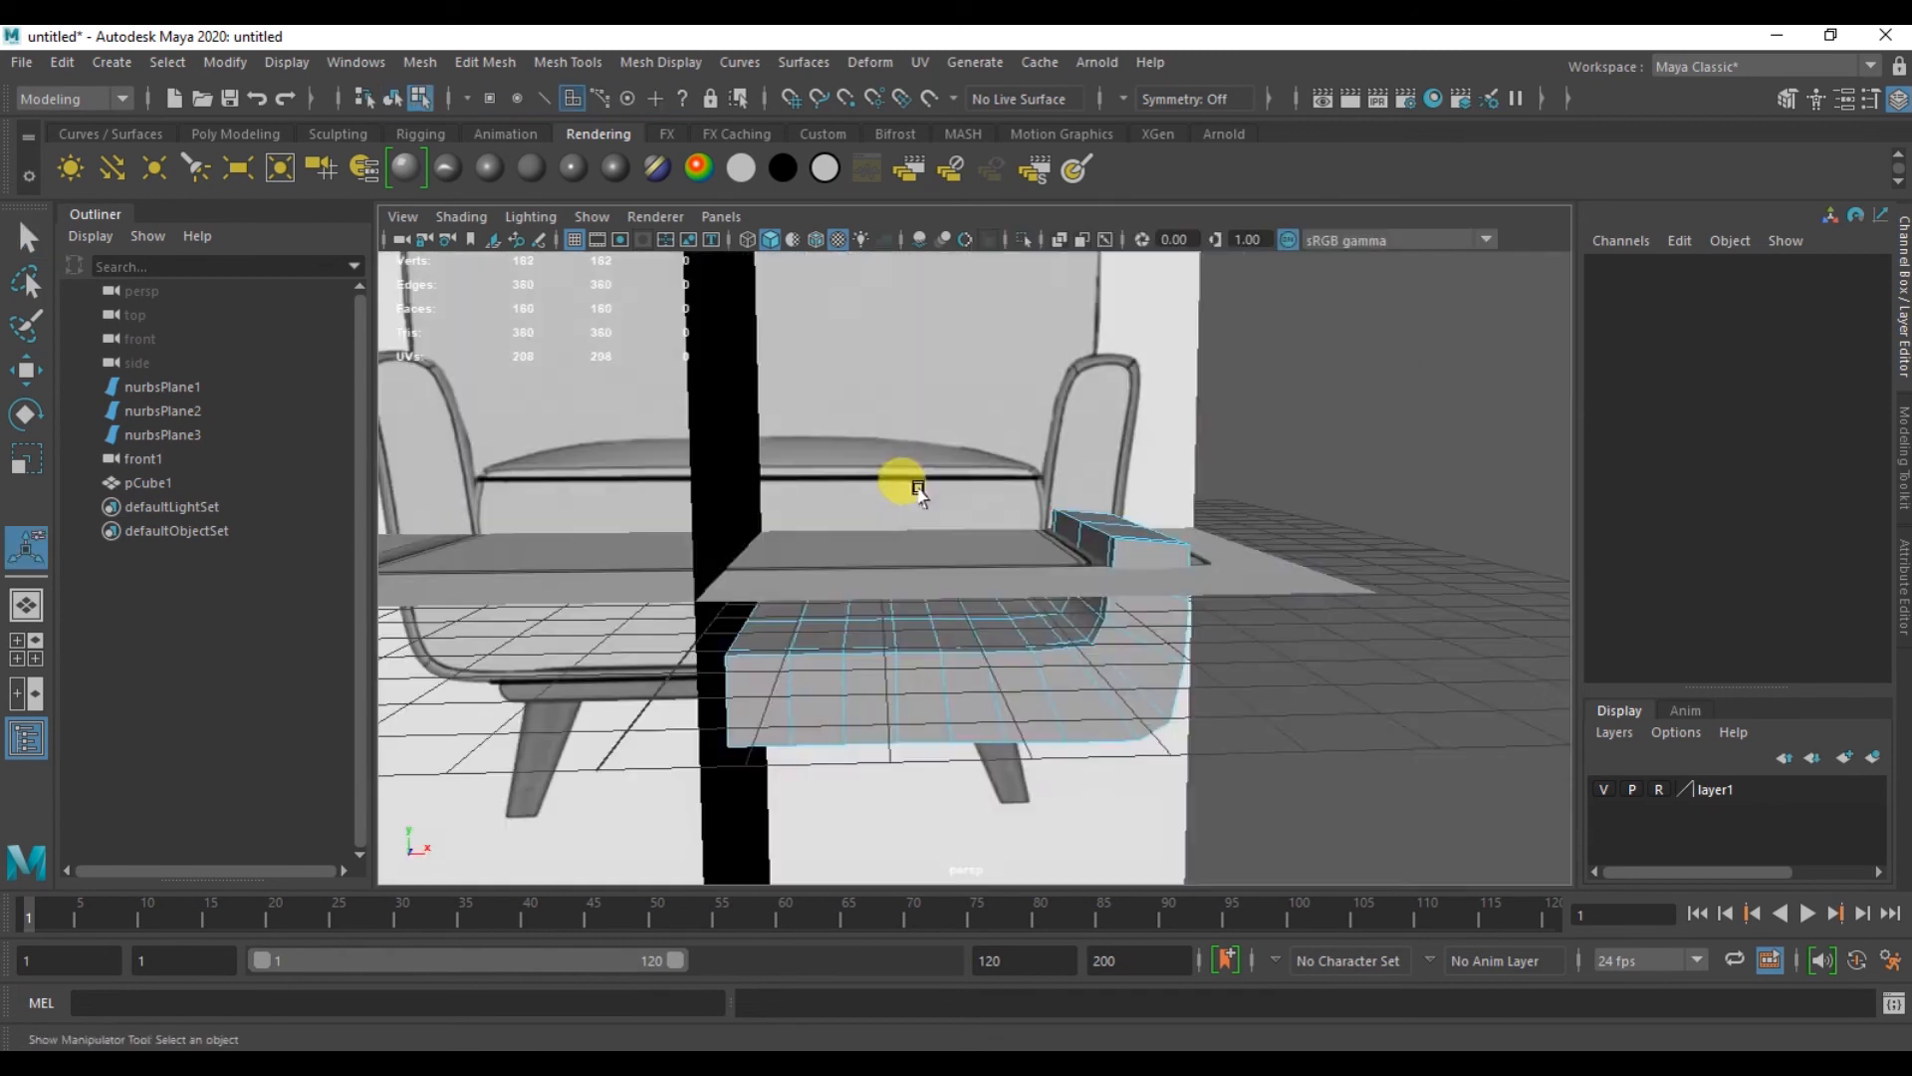
{"action": "mouse_move", "coordinate": [917, 488]}
{"action": "left_mouse_down", "text": "alt"}
{"action": "mouse_move", "coordinate": [939, 670]}
{"action": "mouse_move", "coordinate": [875, 648]}
{"action": "mouse_move", "coordinate": [909, 670]}
{"action": "mouse_move", "coordinate": [1066, 525]}
{"action": "left_mouse_up", "text": "alt"}
{"action": "left_click", "coordinate": [942, 644]}
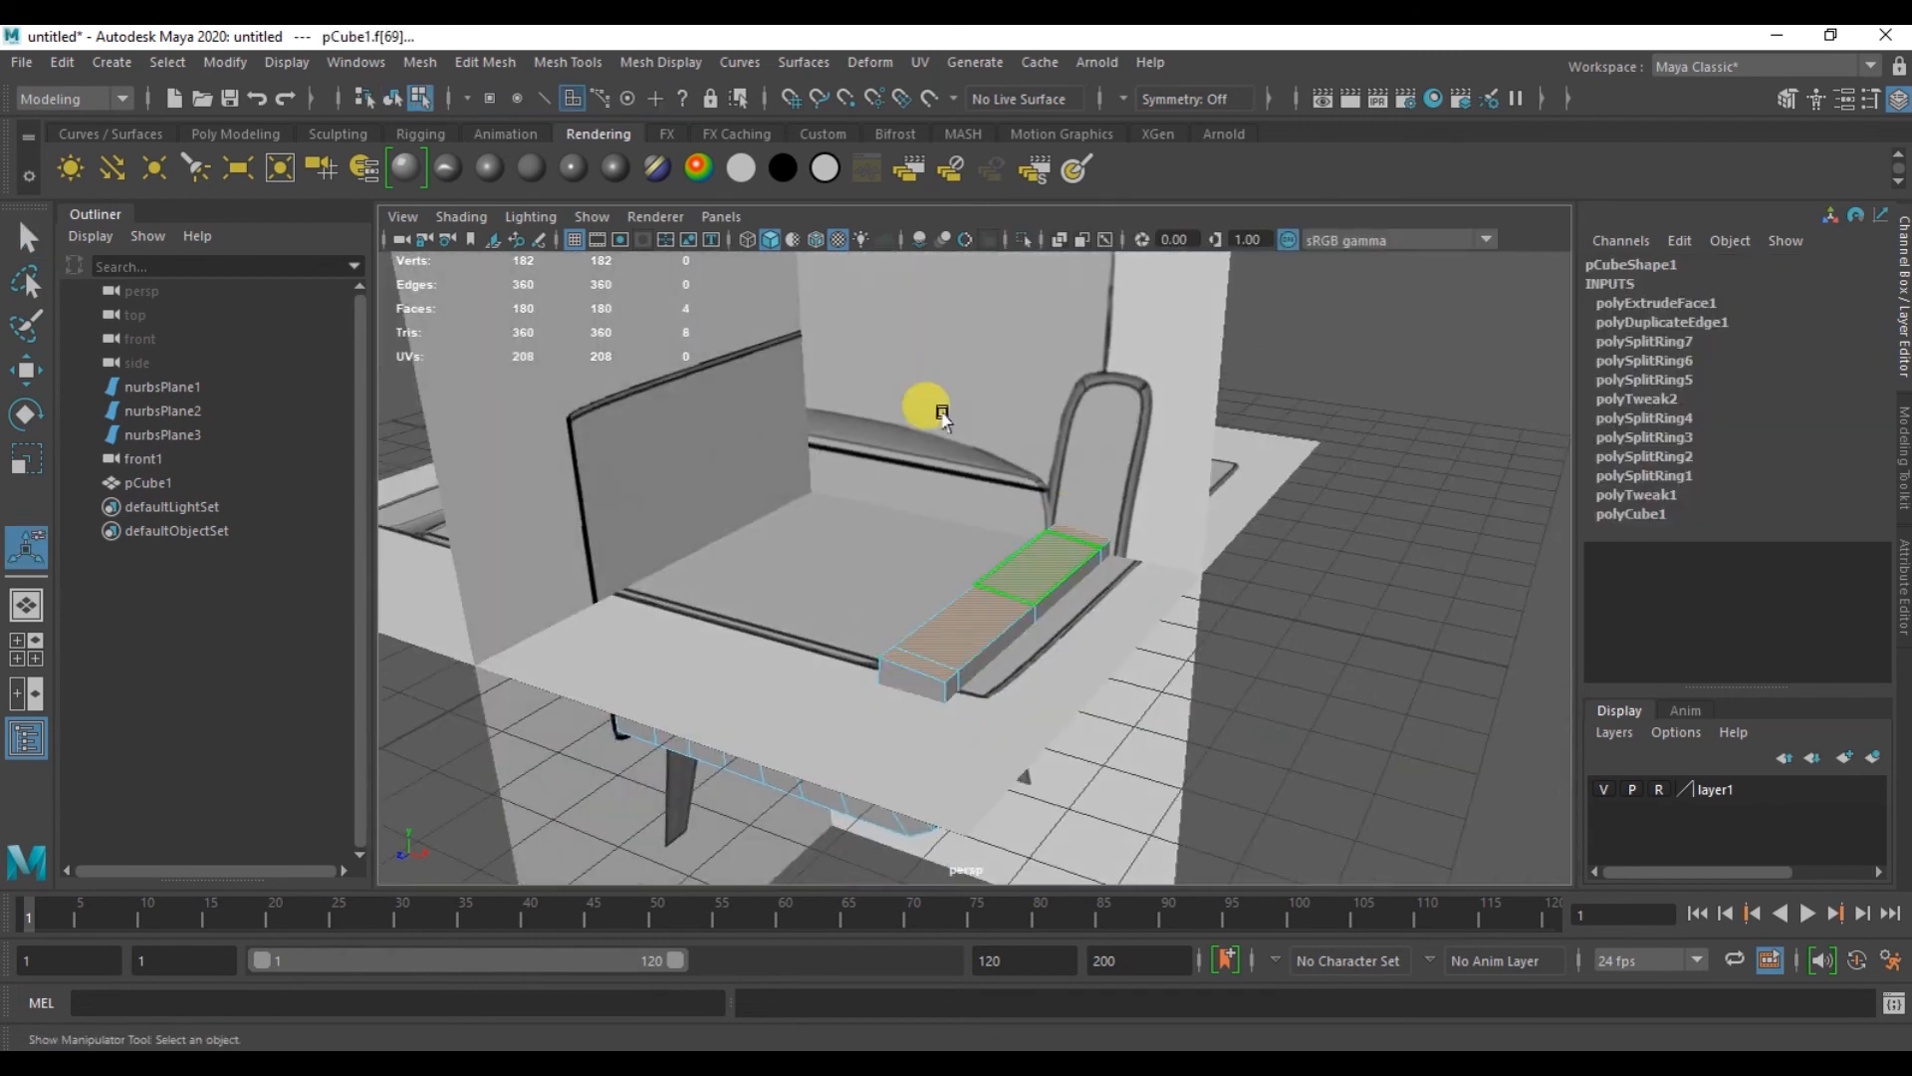
{"action": "left_click", "coordinate": [461, 216]}
{"action": "left_click", "coordinate": [506, 460]}
{"action": "mouse_move", "coordinate": [641, 478]}
{"action": "left_mouse_down", "text": "alt"}
{"action": "mouse_move", "coordinate": [760, 555]}
{"action": "mouse_move", "coordinate": [1023, 575]}
{"action": "left_mouse_up", "text": "alt"}
{"action": "left_click", "coordinate": [1138, 537], "text": "shift"}
{"action": "left_click", "coordinate": [1198, 519], "text": "shift"}
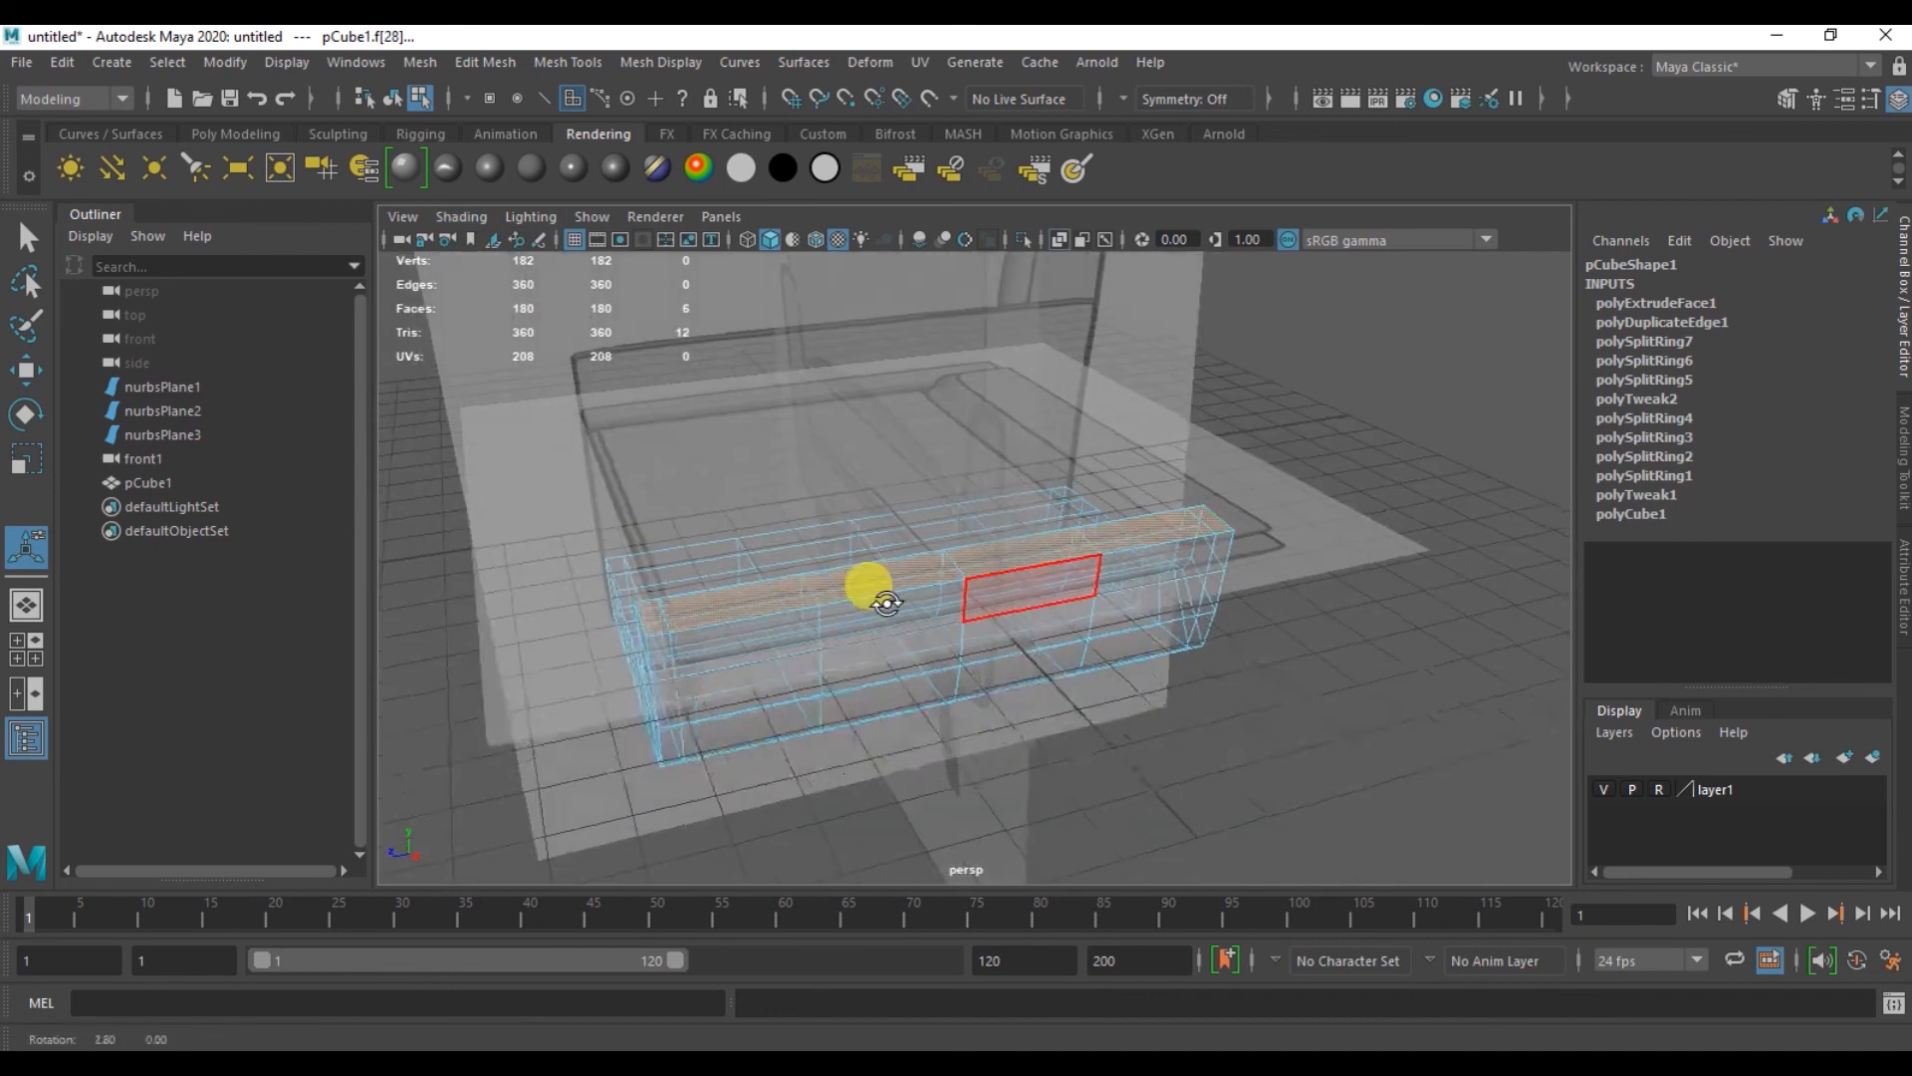
{"action": "left_click_drag", "start_coordinate": [909, 602], "coordinate": [852, 563], "text": "alt"}
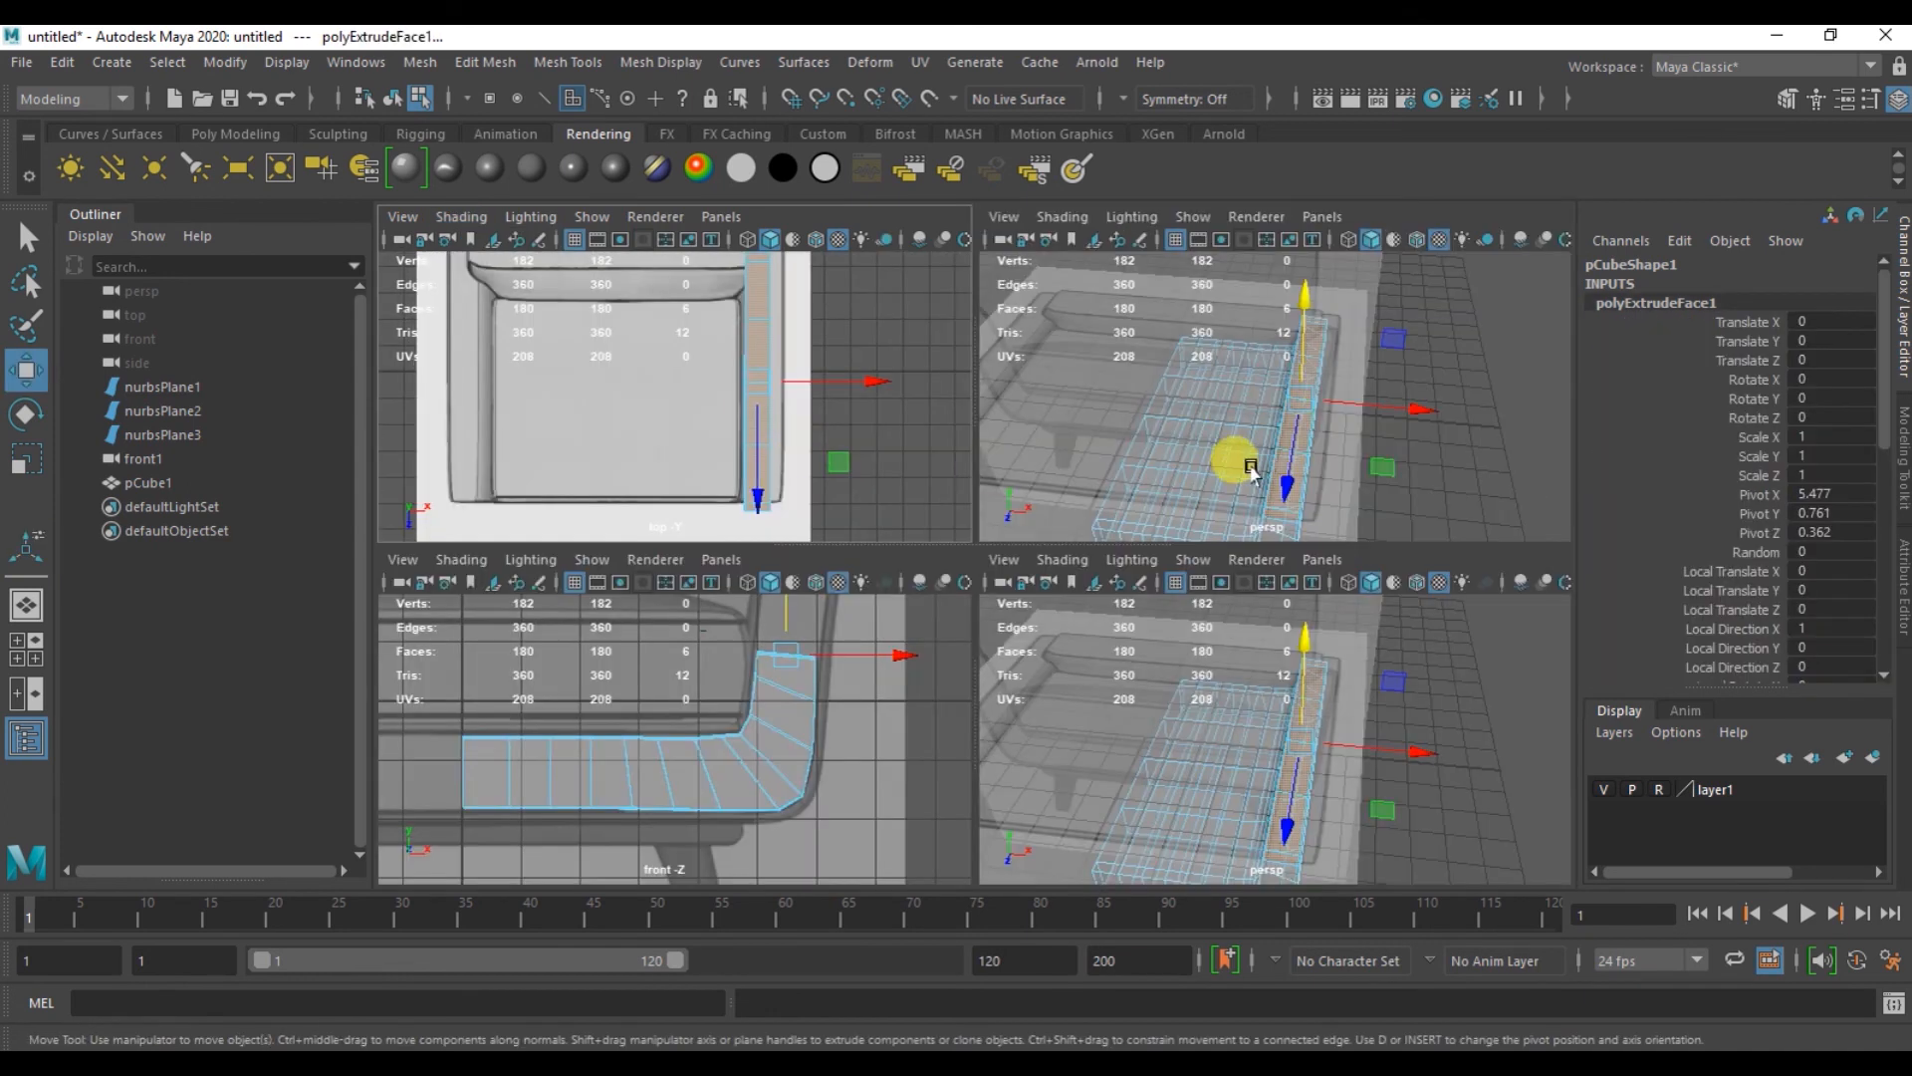
- Extrude the selected arm-top faces upward with a Local Translate Z of about 1.326 and scale them slightly across the arm's width
{"action": "left_click_drag", "start_coordinate": [1252, 468], "coordinate": [1225, 427], "text": "alt"}
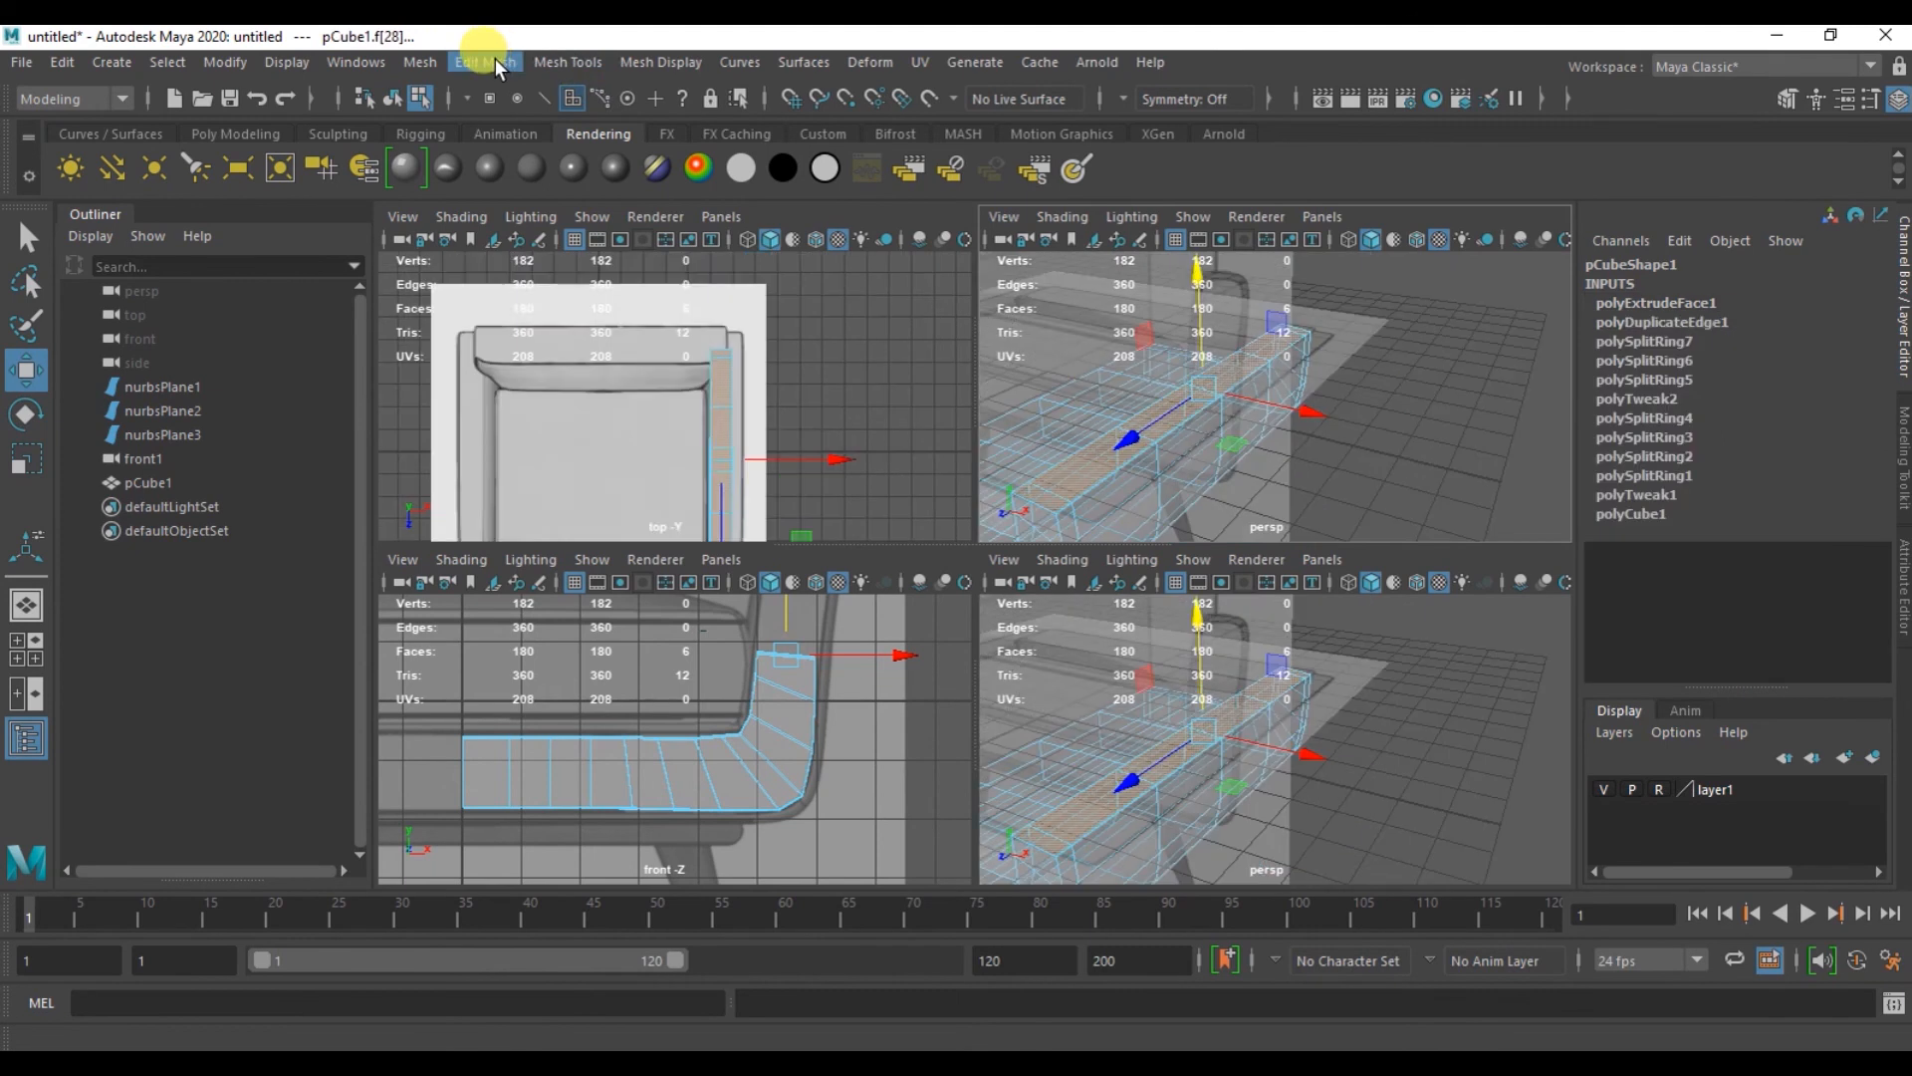
{"action": "left_click", "coordinate": [494, 60]}
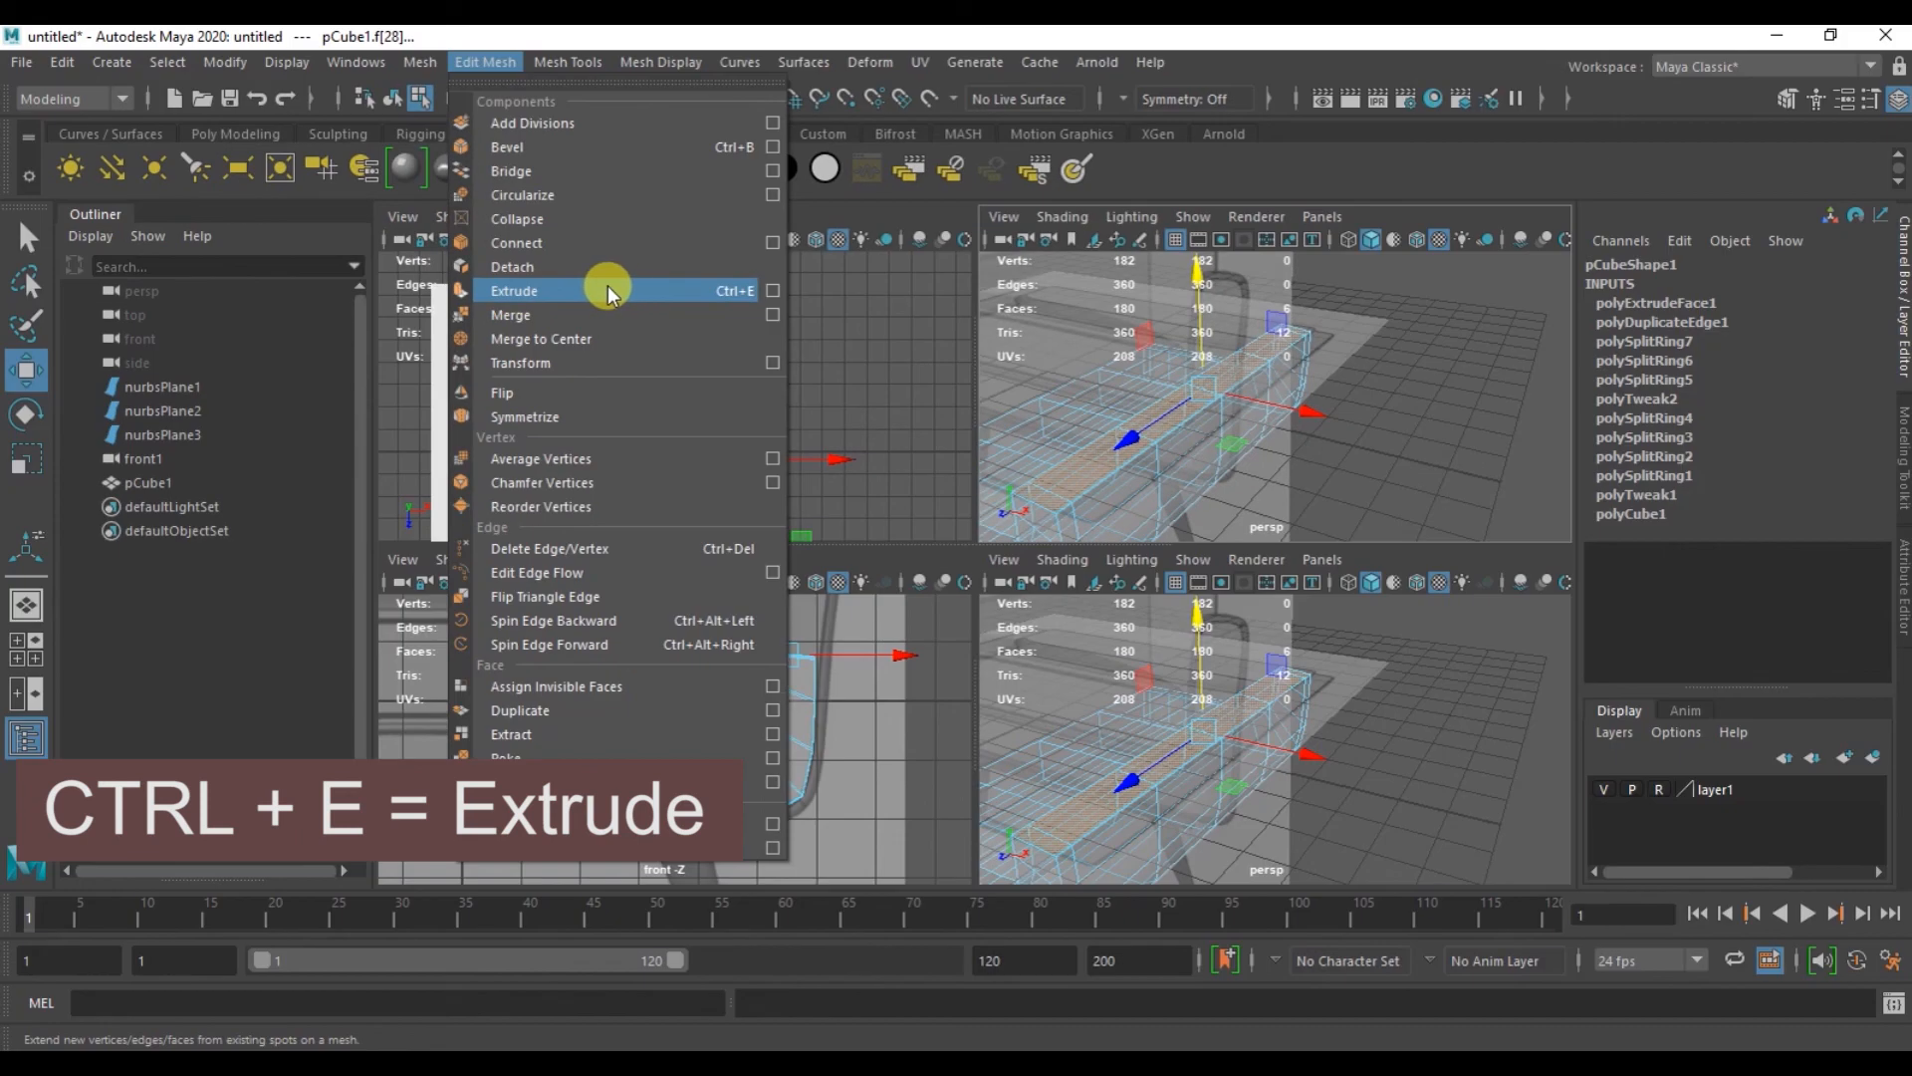
{"action": "left_click", "coordinate": [615, 339]}
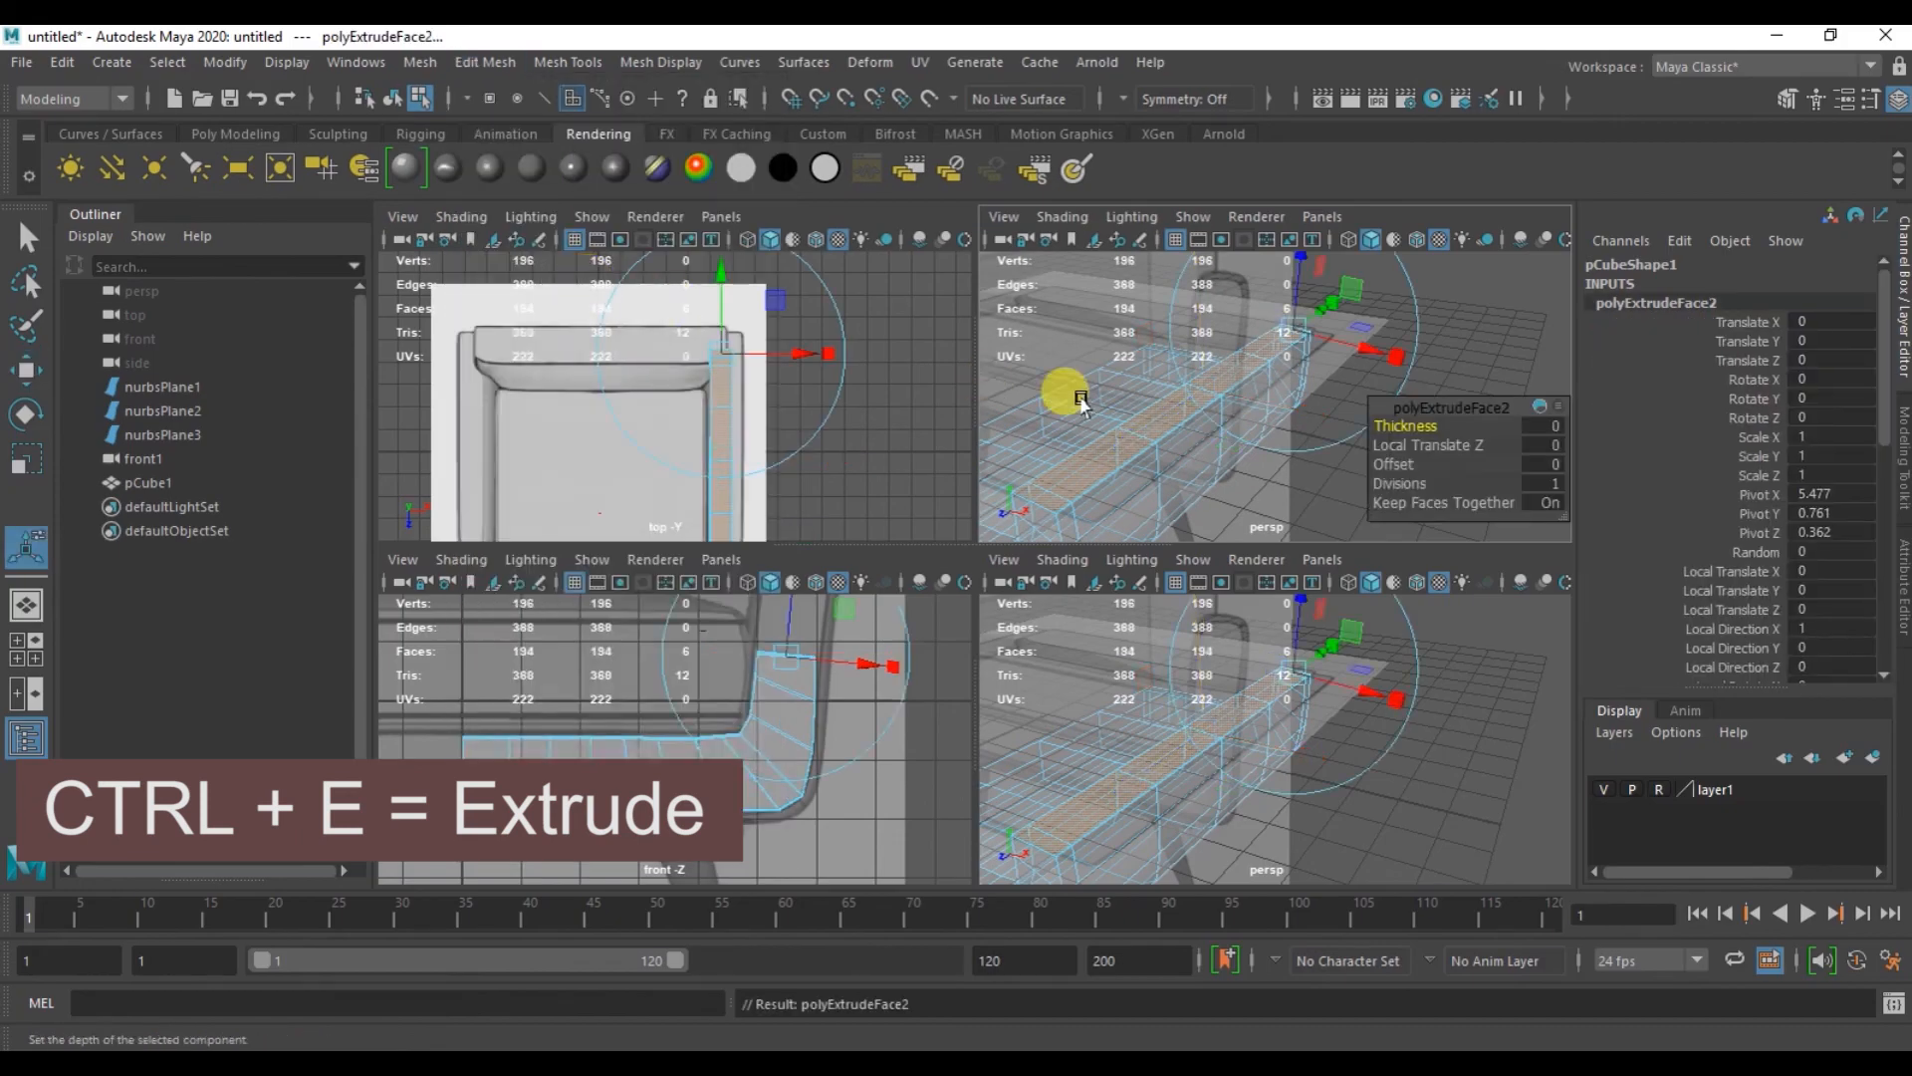
{"action": "left_click_drag", "start_coordinate": [1152, 385], "coordinate": [1260, 330], "text": "alt"}
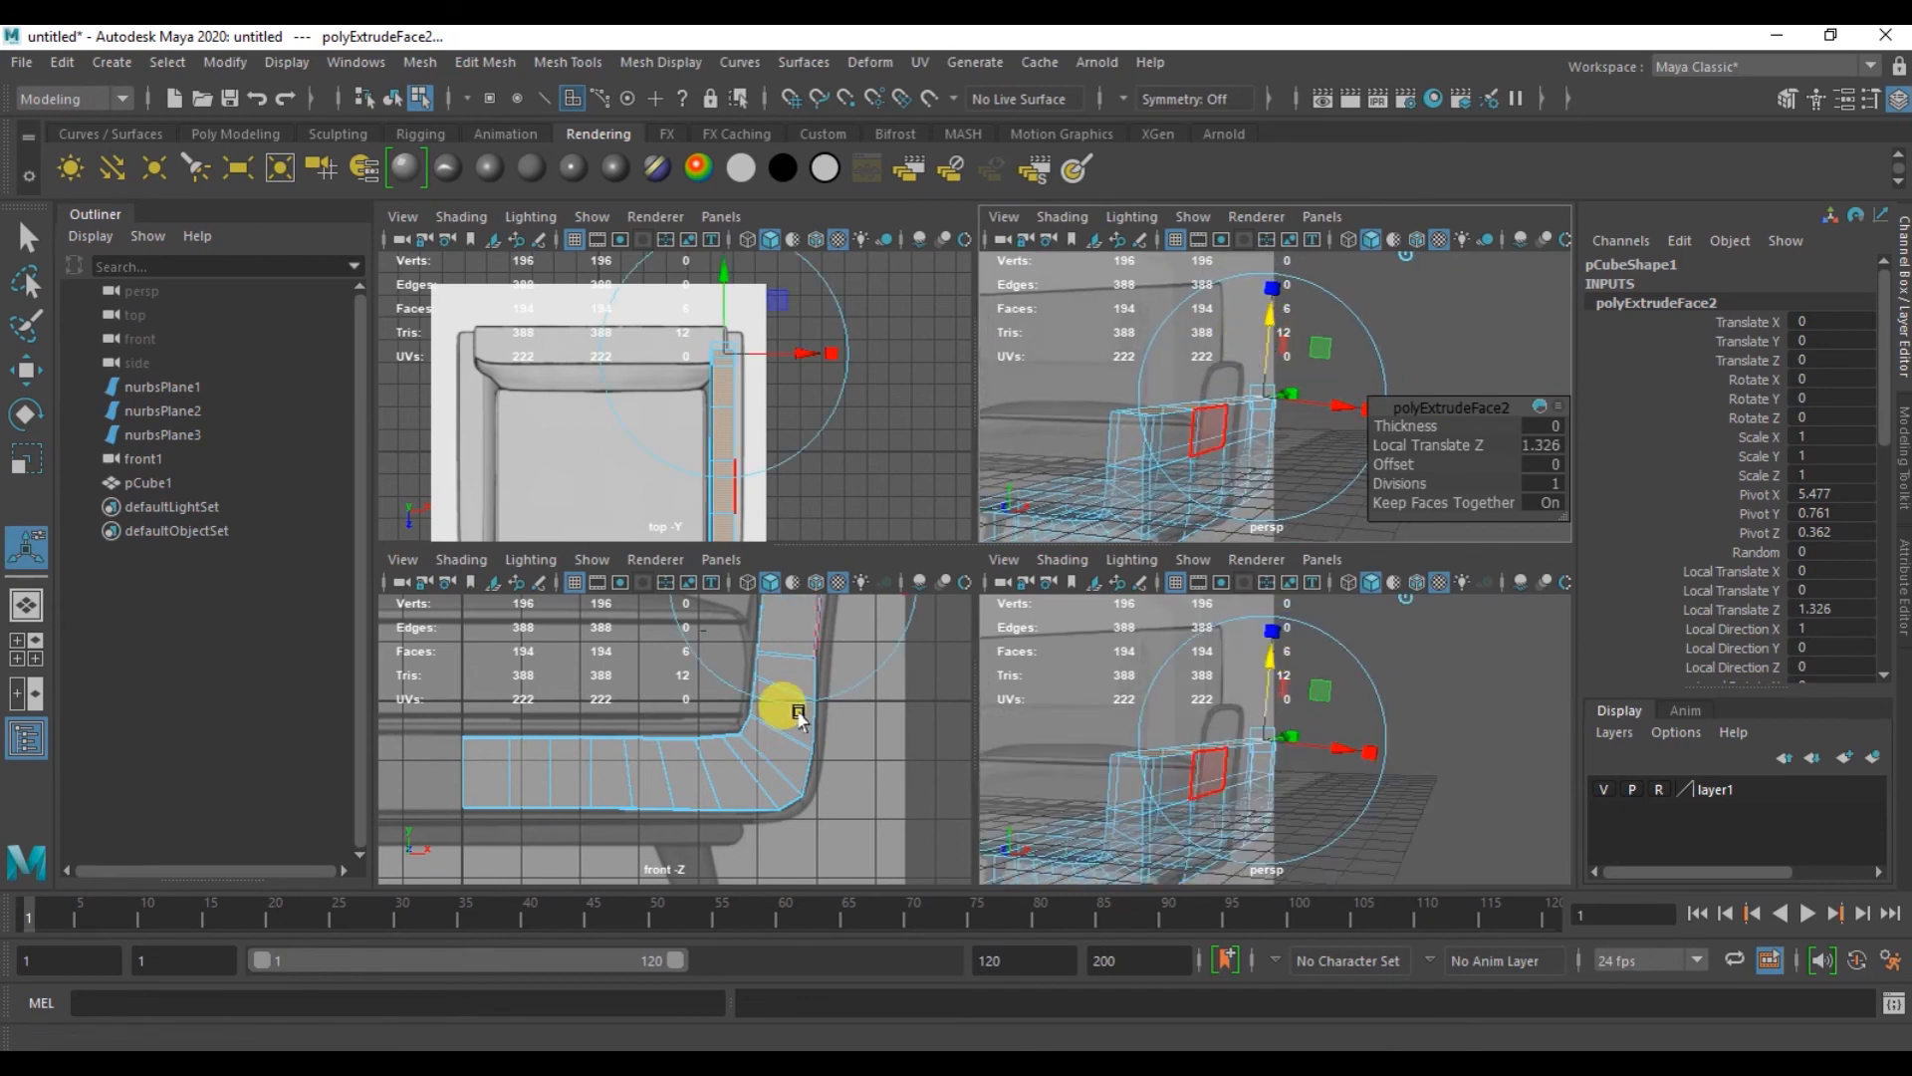
{"action": "scroll", "coordinate": [779, 703], "scroll_direction": "down", "scroll_amount": 4}
{"action": "middle_click_drag", "start_coordinate": [717, 686], "coordinate": [705, 723], "text": "alt"}
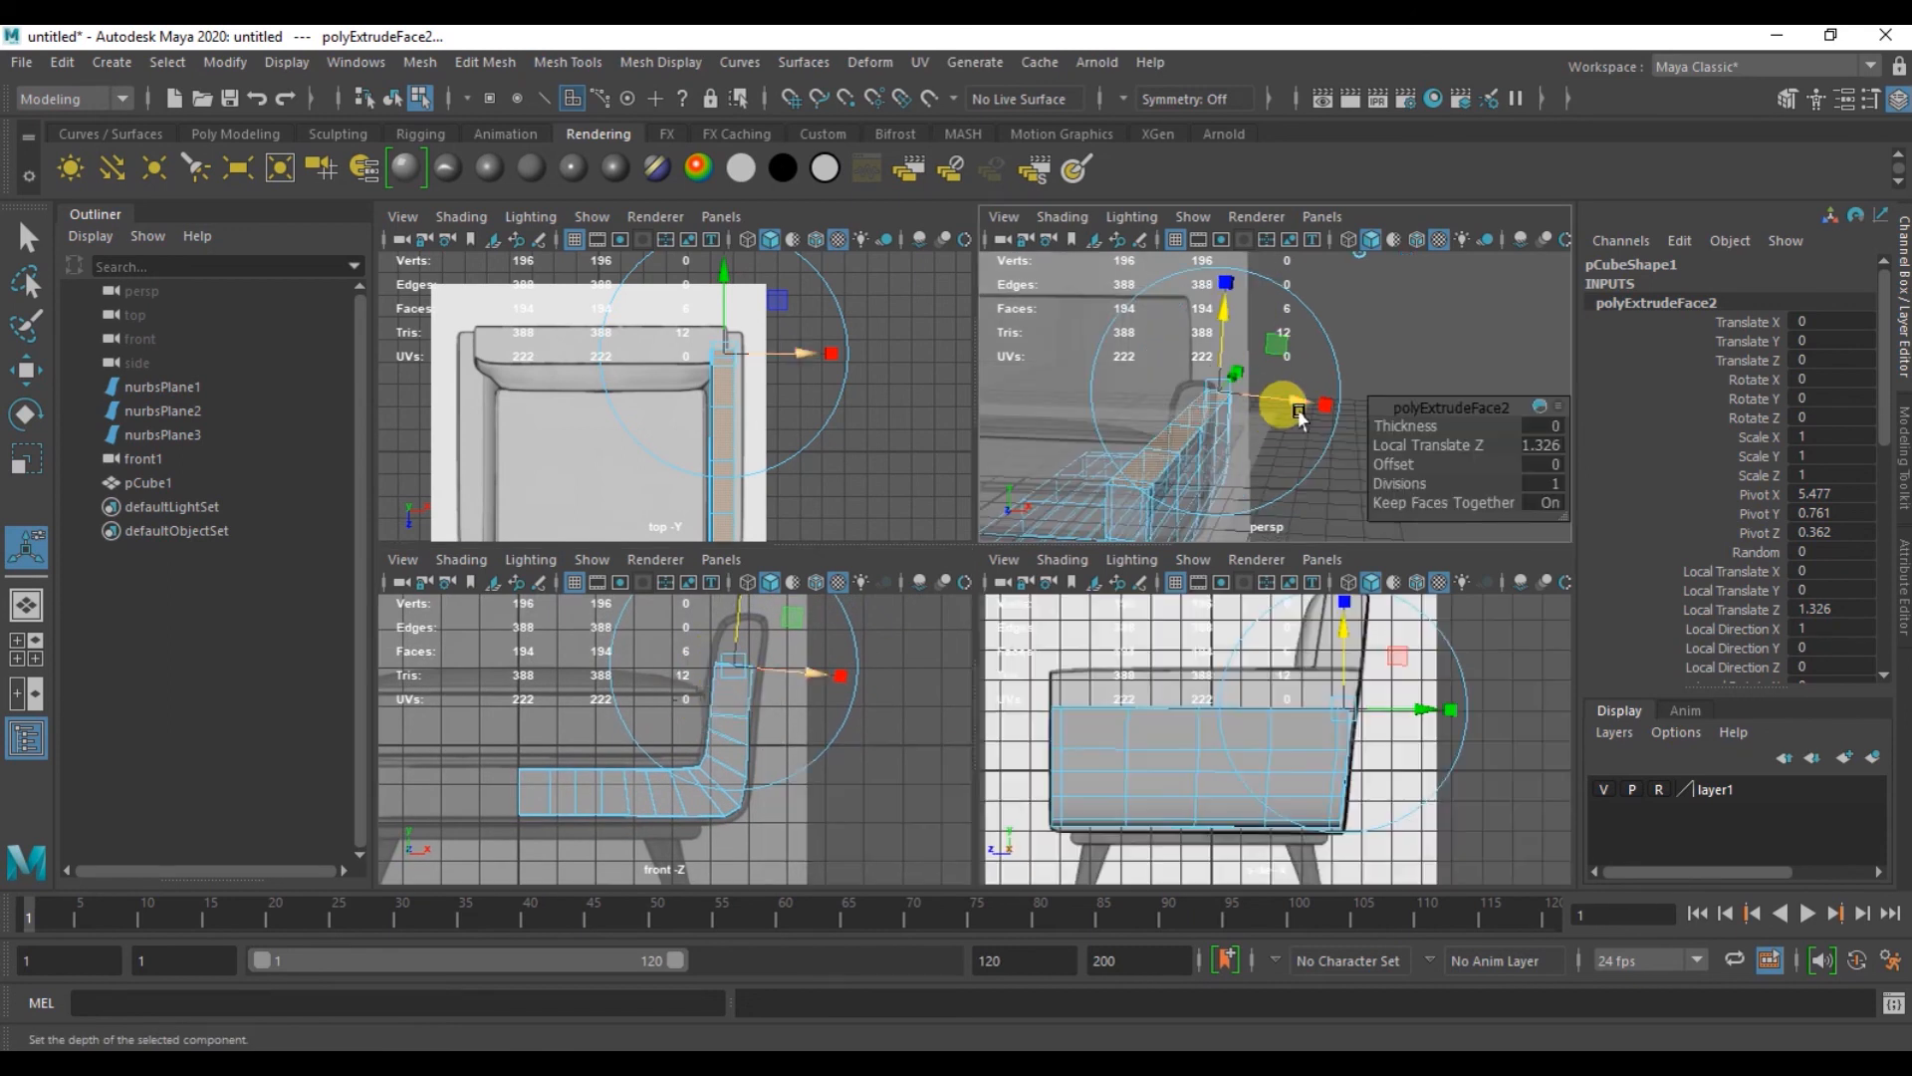
{"action": "left_click_drag", "start_coordinate": [1315, 416], "coordinate": [1312, 416]}
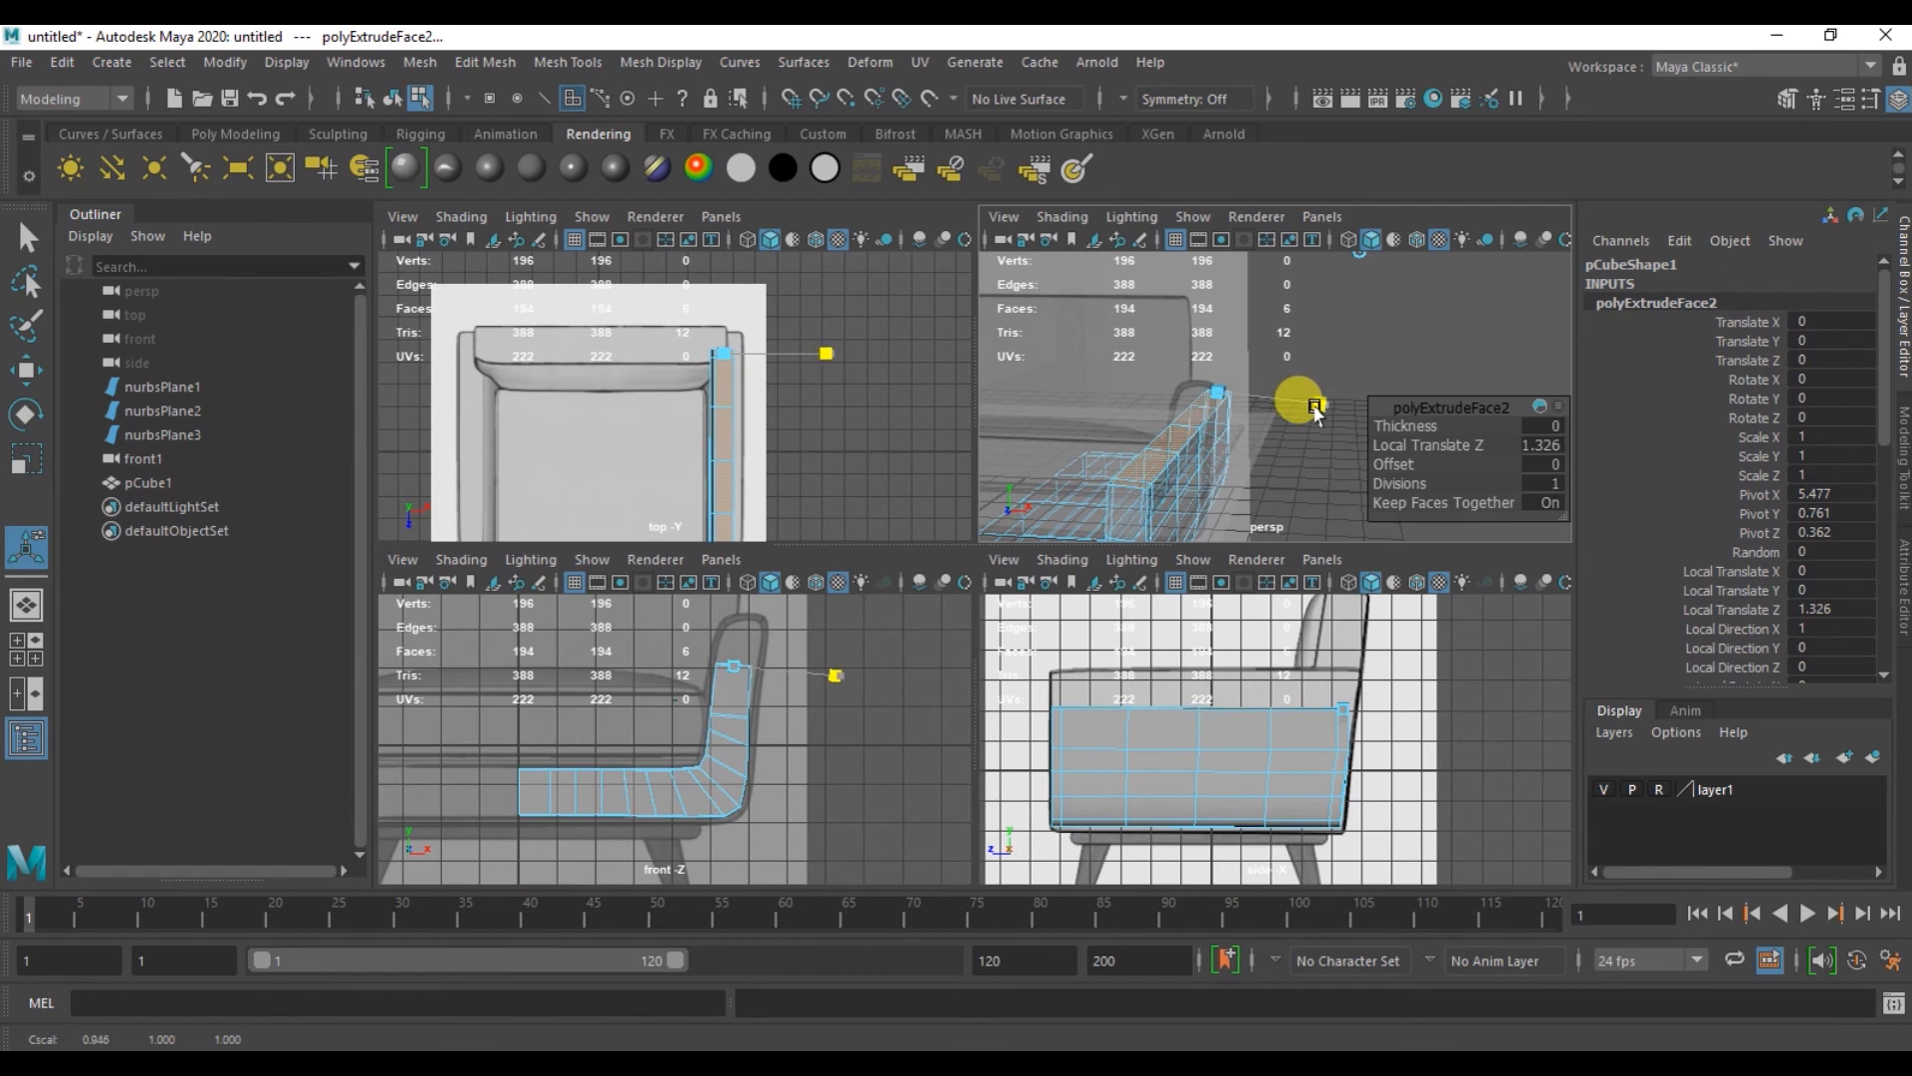
{"action": "left_click_drag", "start_coordinate": [1303, 406], "coordinate": [1361, 475]}
- Try a different thickness for the arm extrusion, undo it, and try 5 divisions instead
{"action": "left_click", "coordinate": [1477, 428]}
{"action": "left_click_drag", "start_coordinate": [1467, 428], "coordinate": [1399, 459]}
{"action": "key", "text": "ctrl+z"}
{"action": "mouse_move", "coordinate": [1279, 506]}
{"action": "left_mouse_down", "text": "alt"}
{"action": "mouse_move", "coordinate": [1224, 481]}
{"action": "mouse_move", "coordinate": [1278, 473]}
{"action": "left_mouse_up", "text": "alt"}
{"action": "left_click_drag", "start_coordinate": [1408, 474], "coordinate": [1418, 476]}
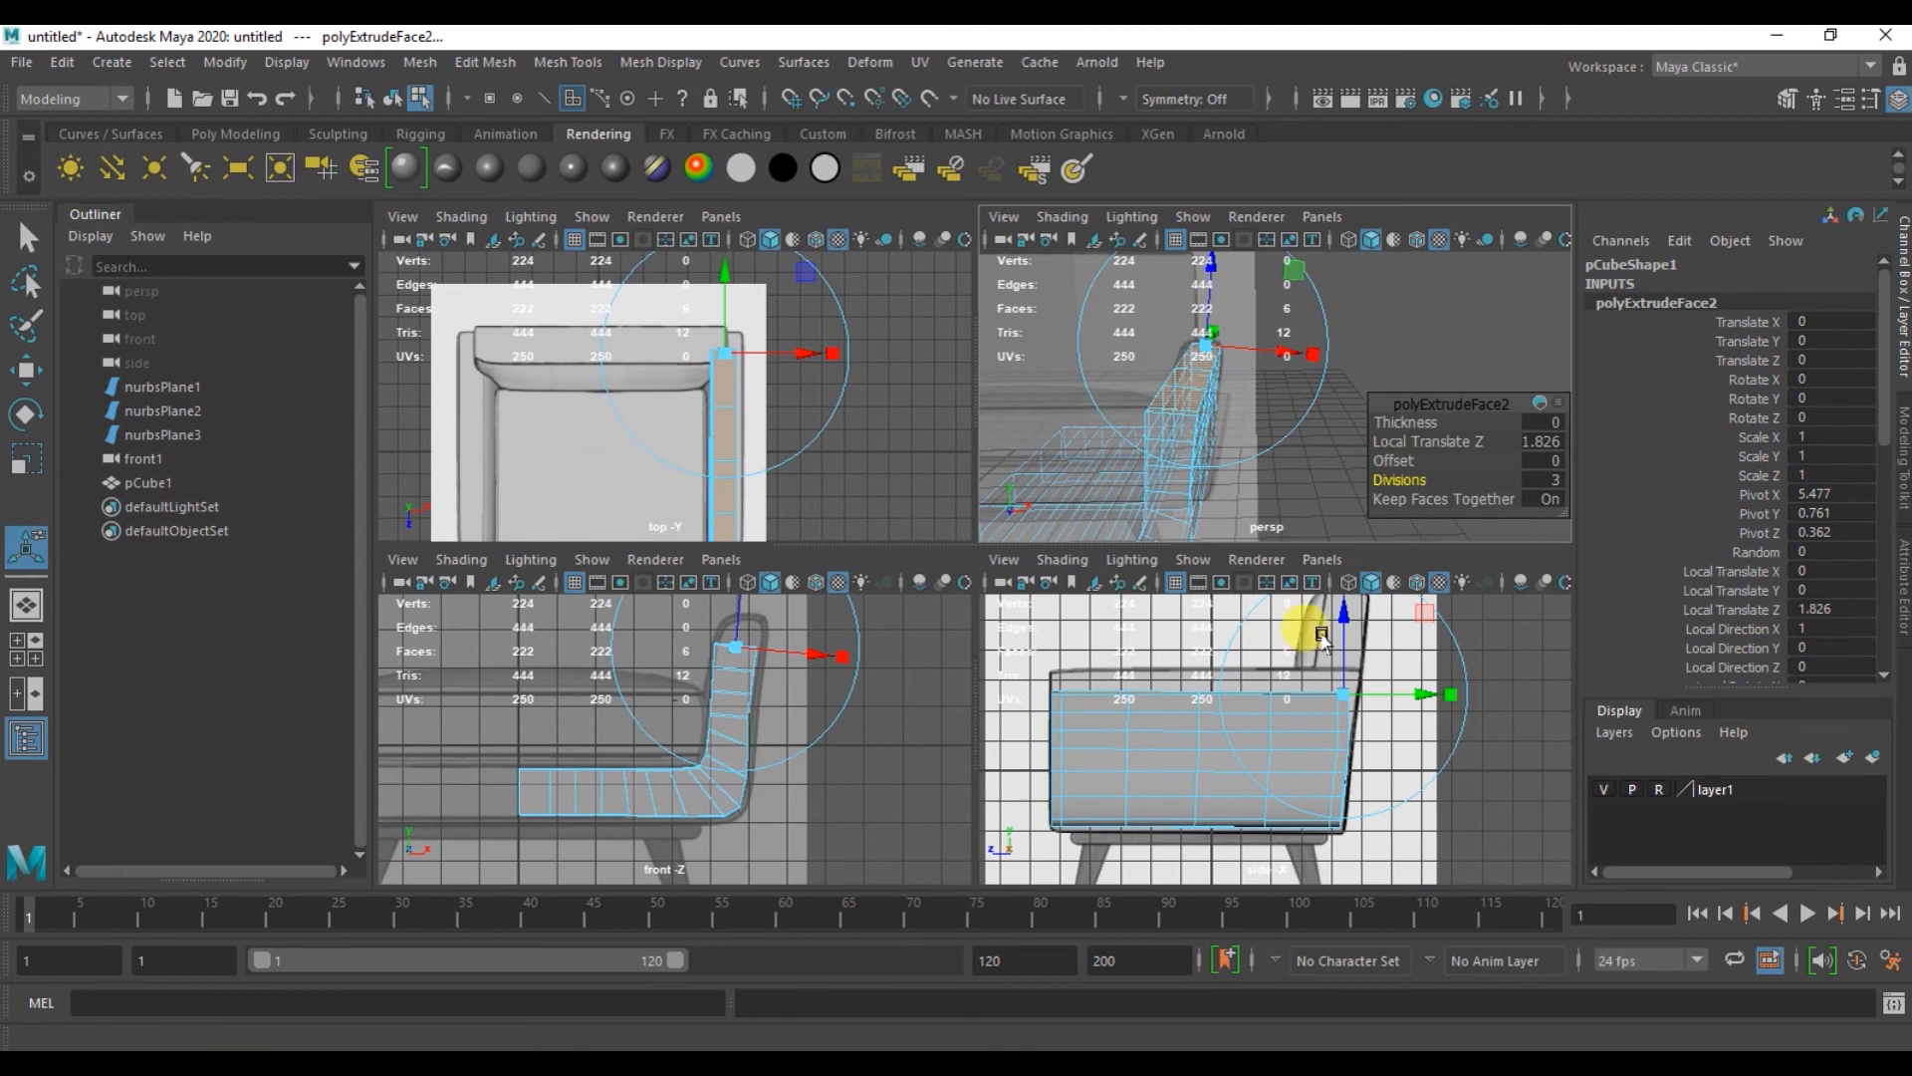
{"action": "left_click_drag", "start_coordinate": [1418, 480], "coordinate": [1438, 477]}
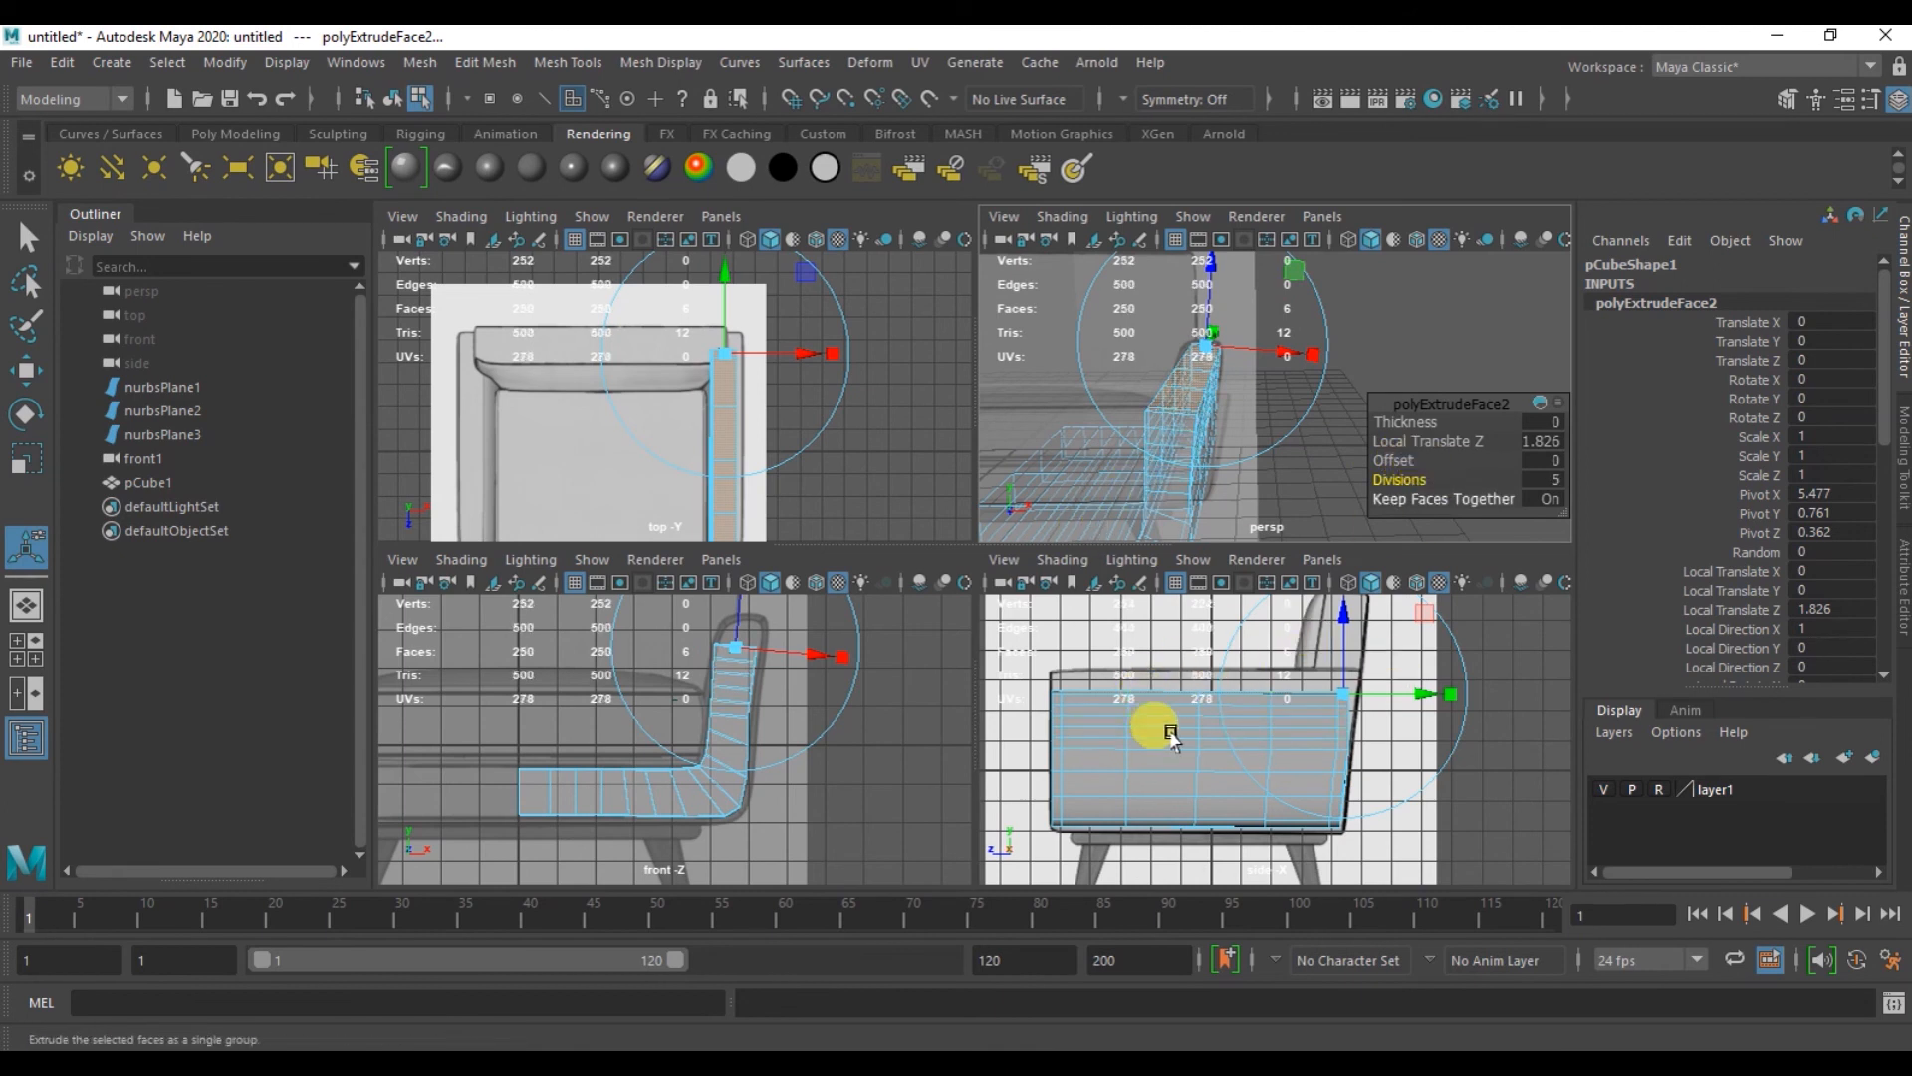
- Try pulling the front face of the arm's extruded top sideways, then undo the move and the extrusion's offset
{"action": "left_click_drag", "start_coordinate": [1235, 434], "coordinate": [1170, 436], "text": "alt"}
{"action": "key", "text": "q"}
{"action": "right_click_drag", "start_coordinate": [1163, 434], "coordinate": [1177, 480]}
{"action": "left_click", "coordinate": [1146, 442]}
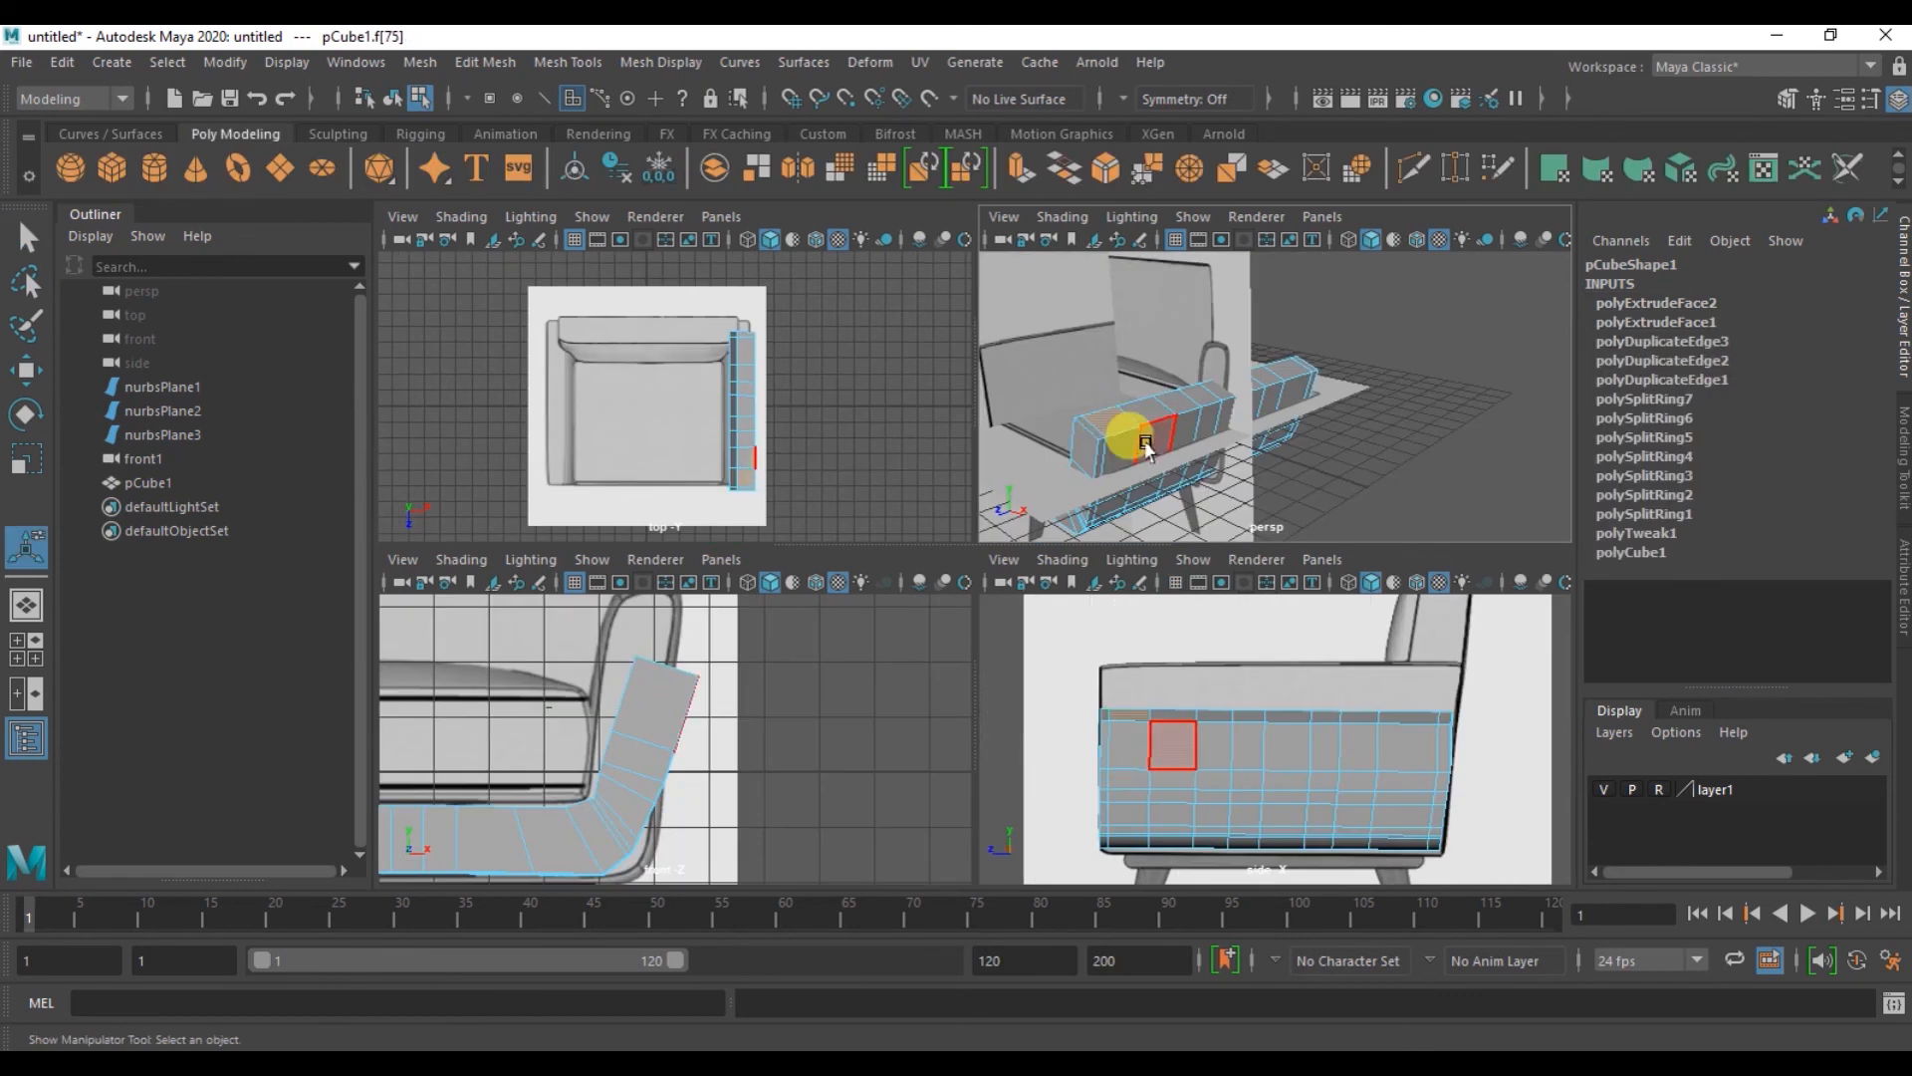
{"action": "key", "text": "w"}
{"action": "mouse_move", "coordinate": [1161, 439]}
{"action": "left_mouse_down"}
{"action": "mouse_move", "coordinate": [1118, 423]}
{"action": "mouse_move", "coordinate": [1173, 444]}
{"action": "left_mouse_up"}
{"action": "key", "text": "ctrl+z"}
{"action": "key", "text": "ctrl+z"}
{"action": "key", "text": "ctrl+z"}
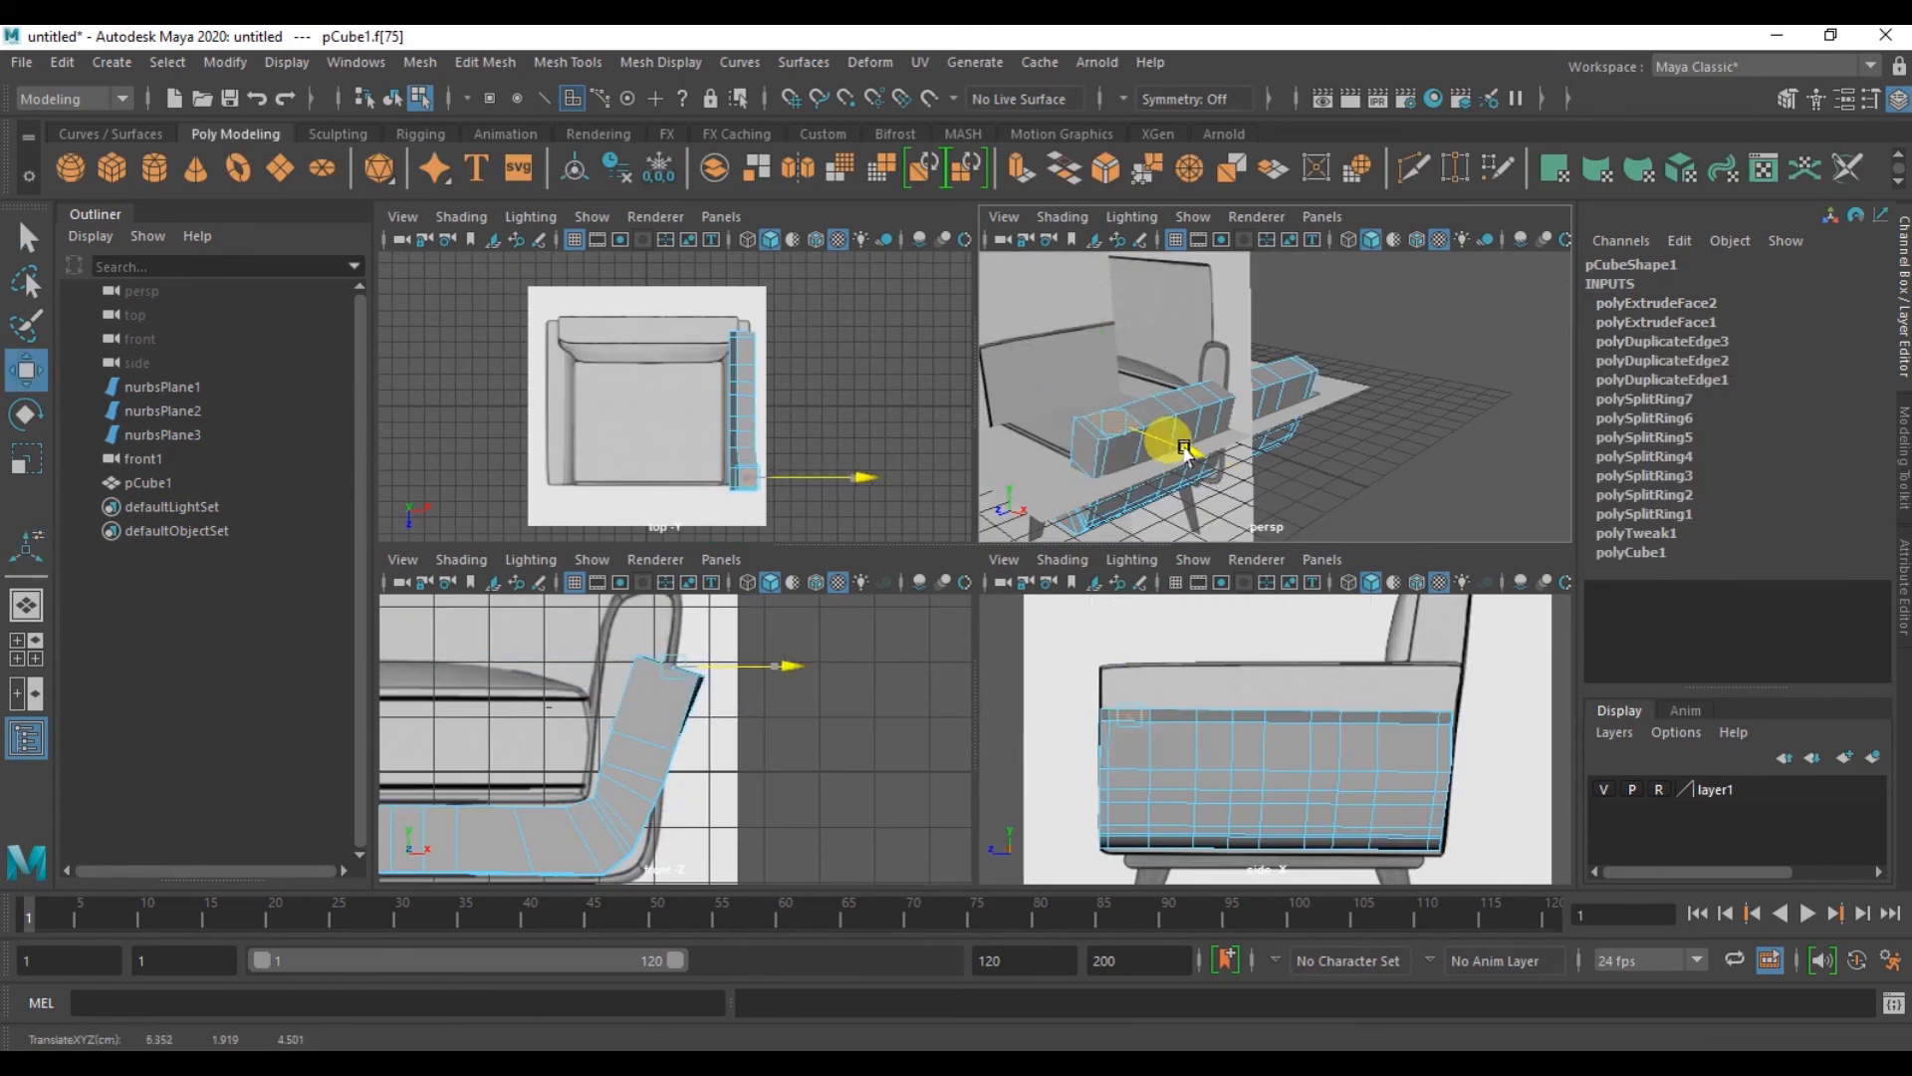
- Extrude the arm's top faces with Keep Faces Together off and a Local Translate Z of about 1.637
{"action": "key", "text": "q"}
{"action": "key", "text": "ctrl+e"}
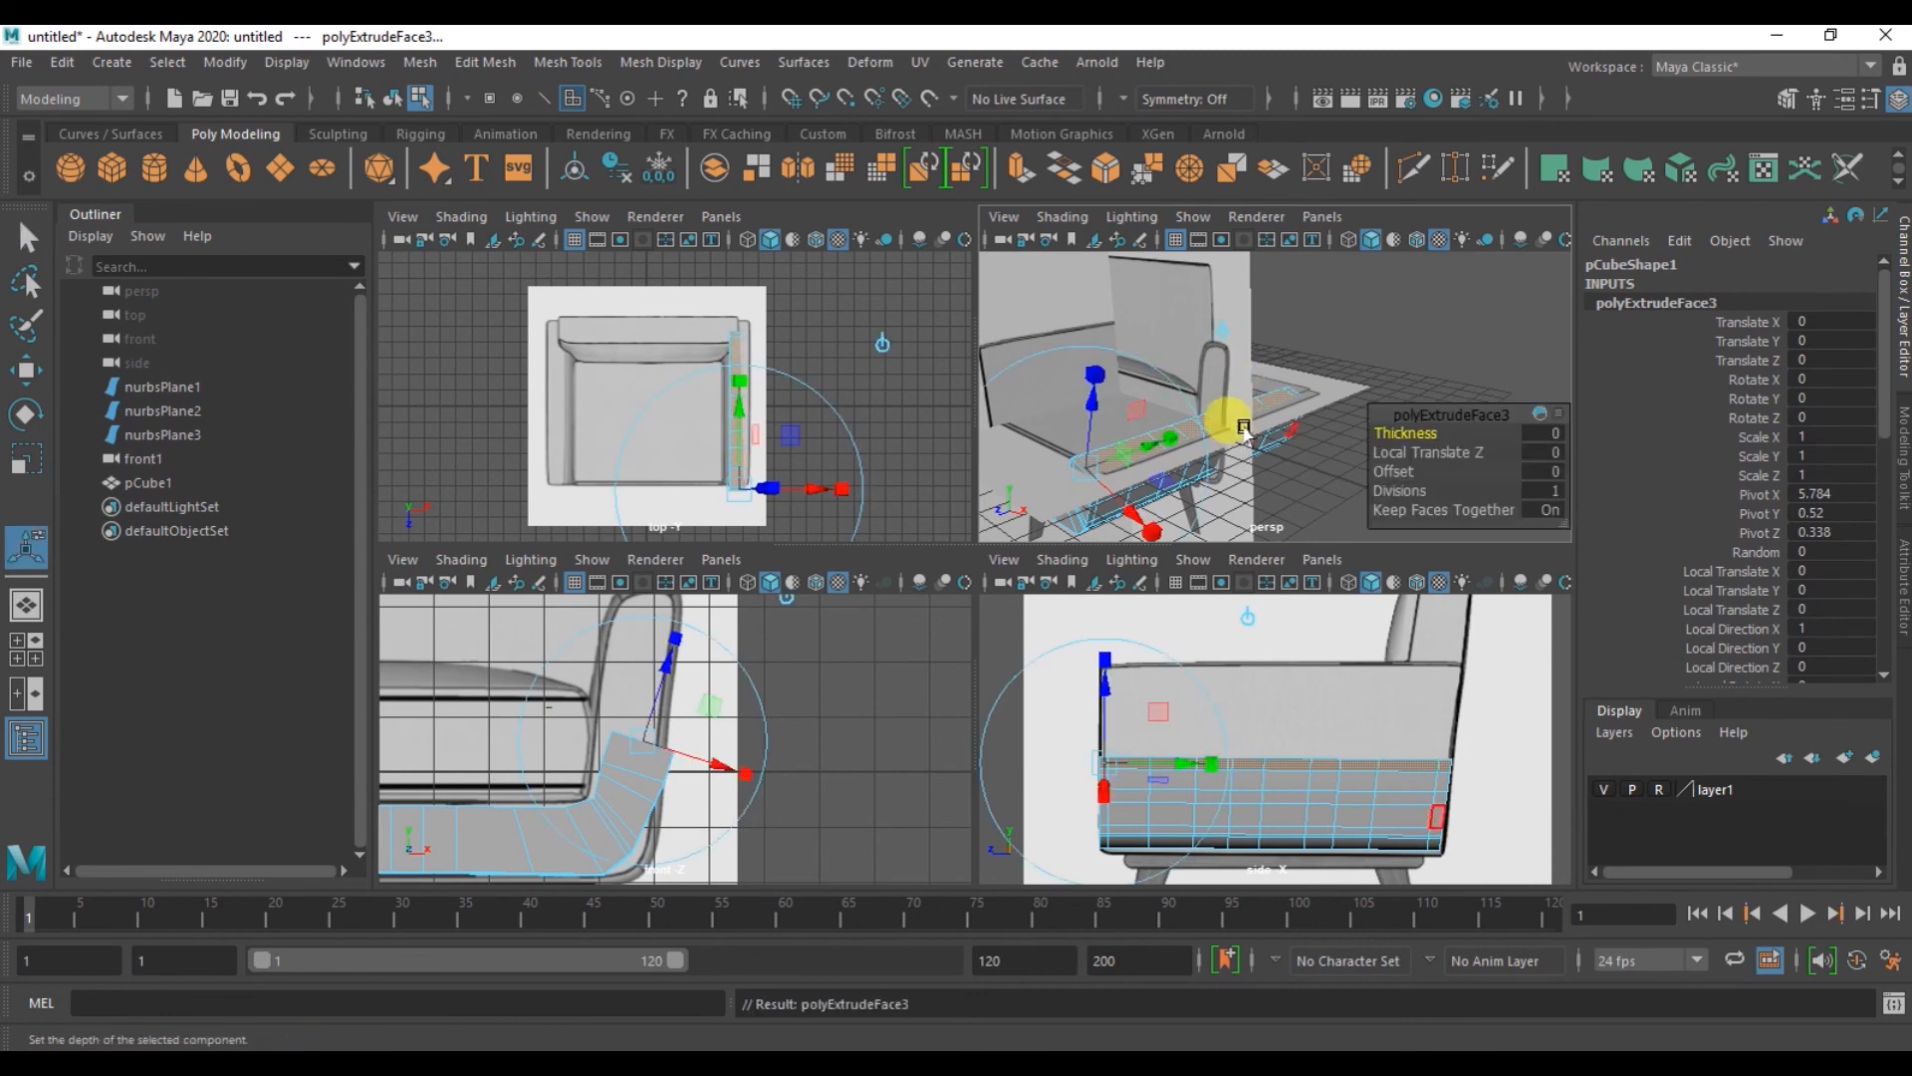
{"action": "left_click_drag", "start_coordinate": [1092, 402], "coordinate": [1089, 377]}
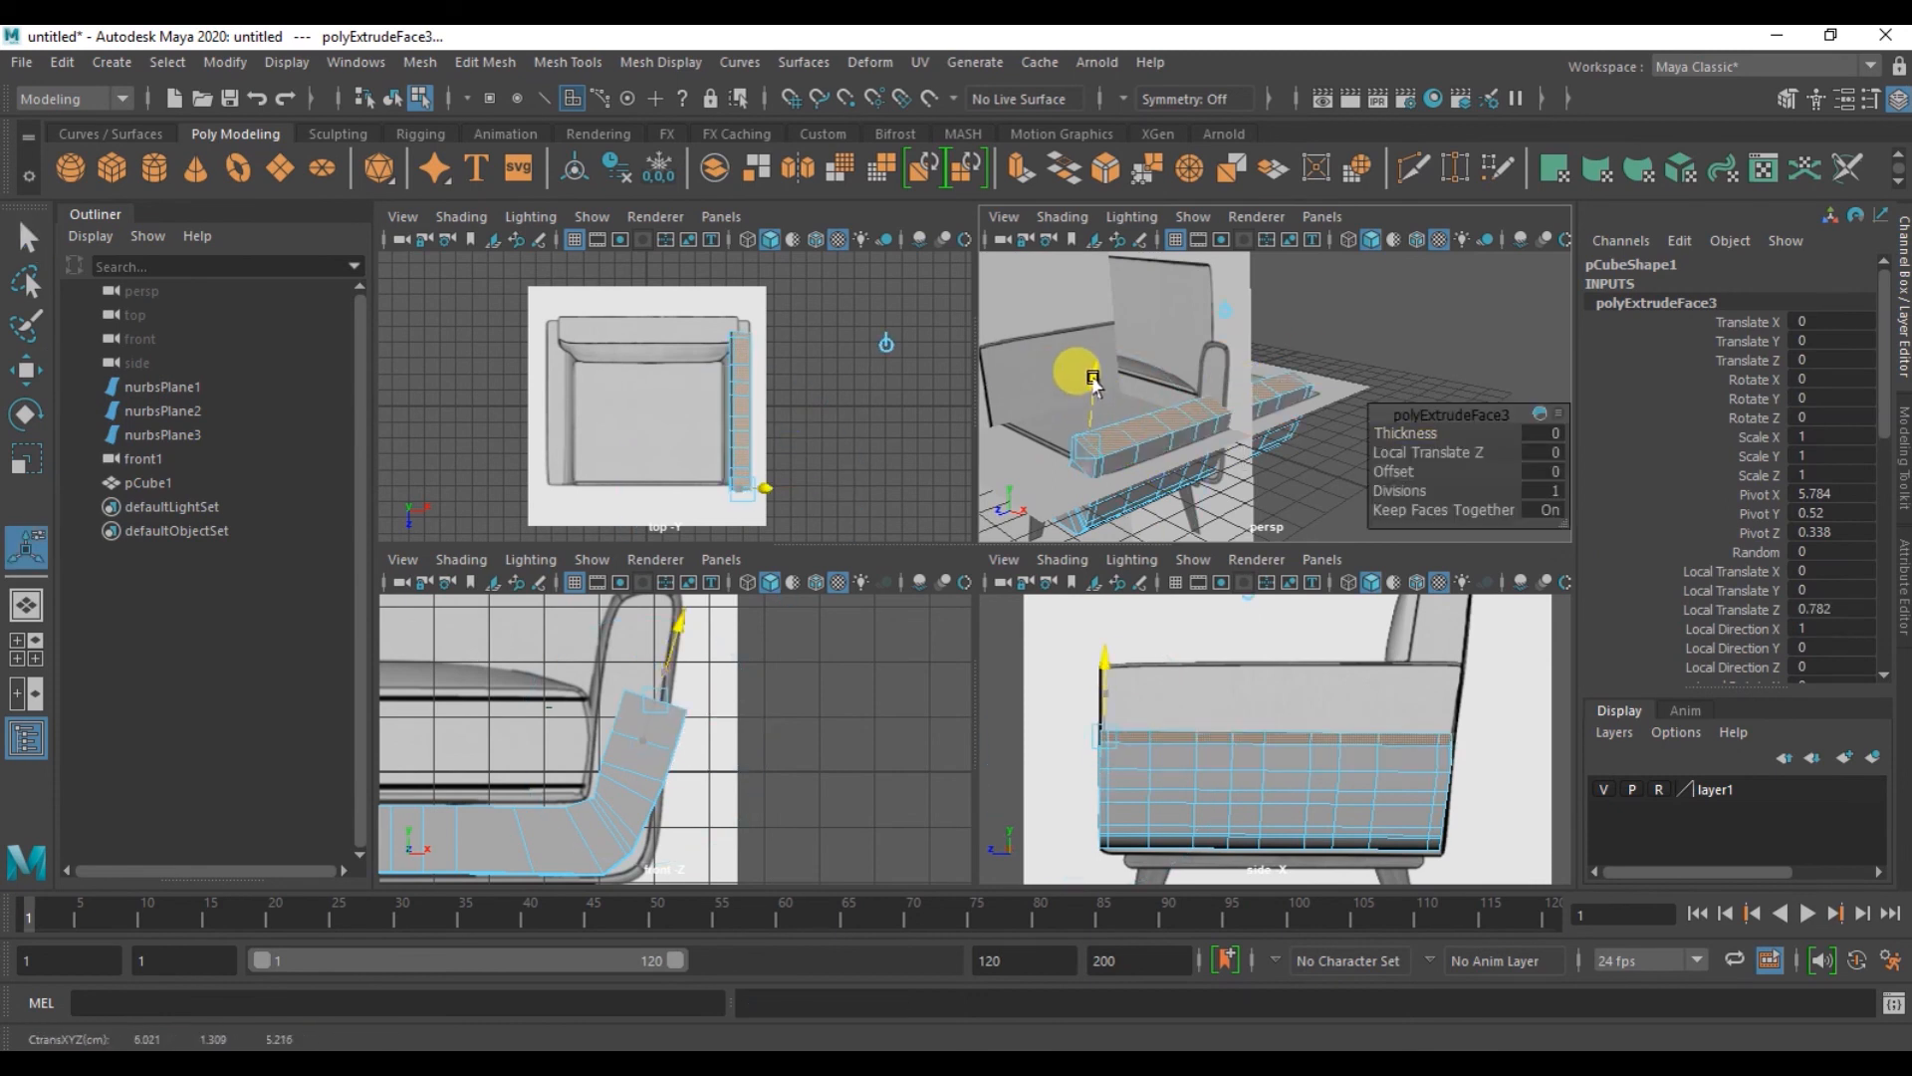
{"action": "key", "text": "ctrl+z"}
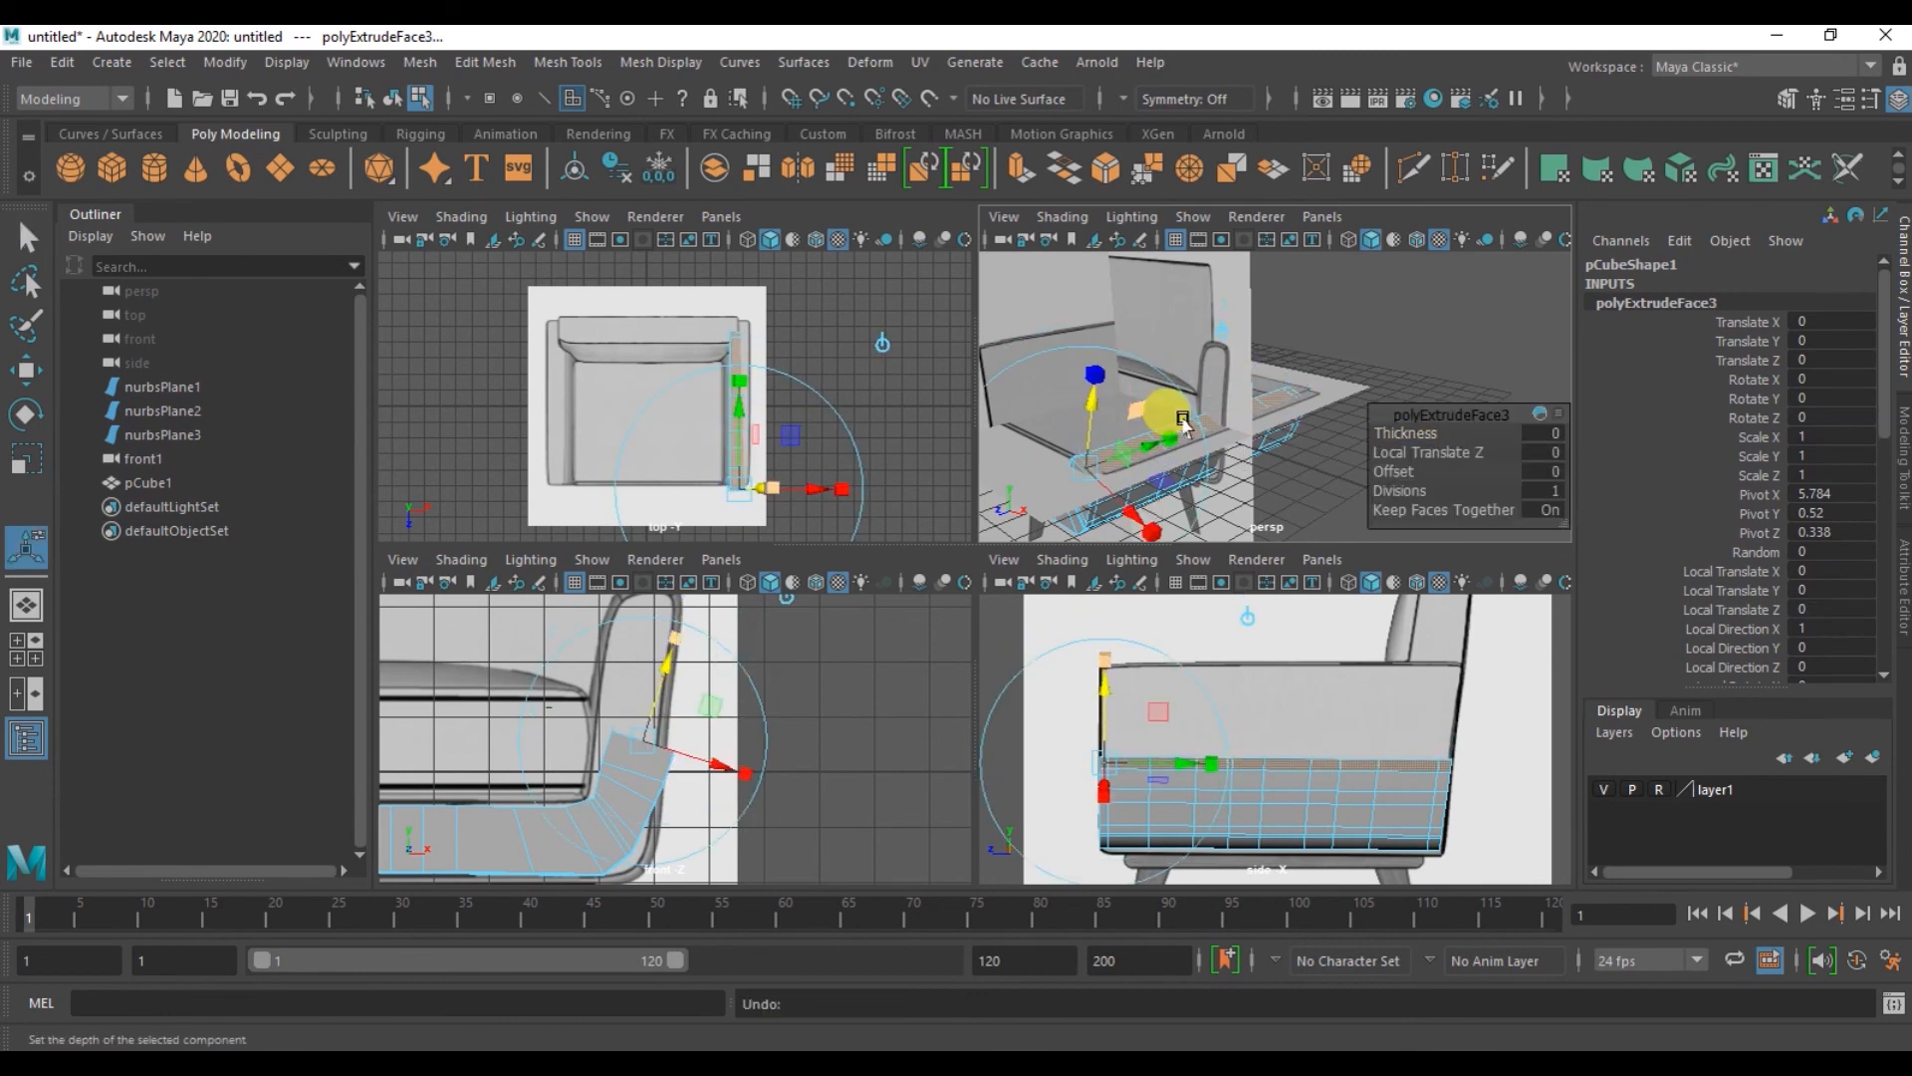
{"action": "left_click", "coordinate": [1540, 508]}
{"action": "left_click_drag", "start_coordinate": [1093, 419], "coordinate": [1087, 350]}
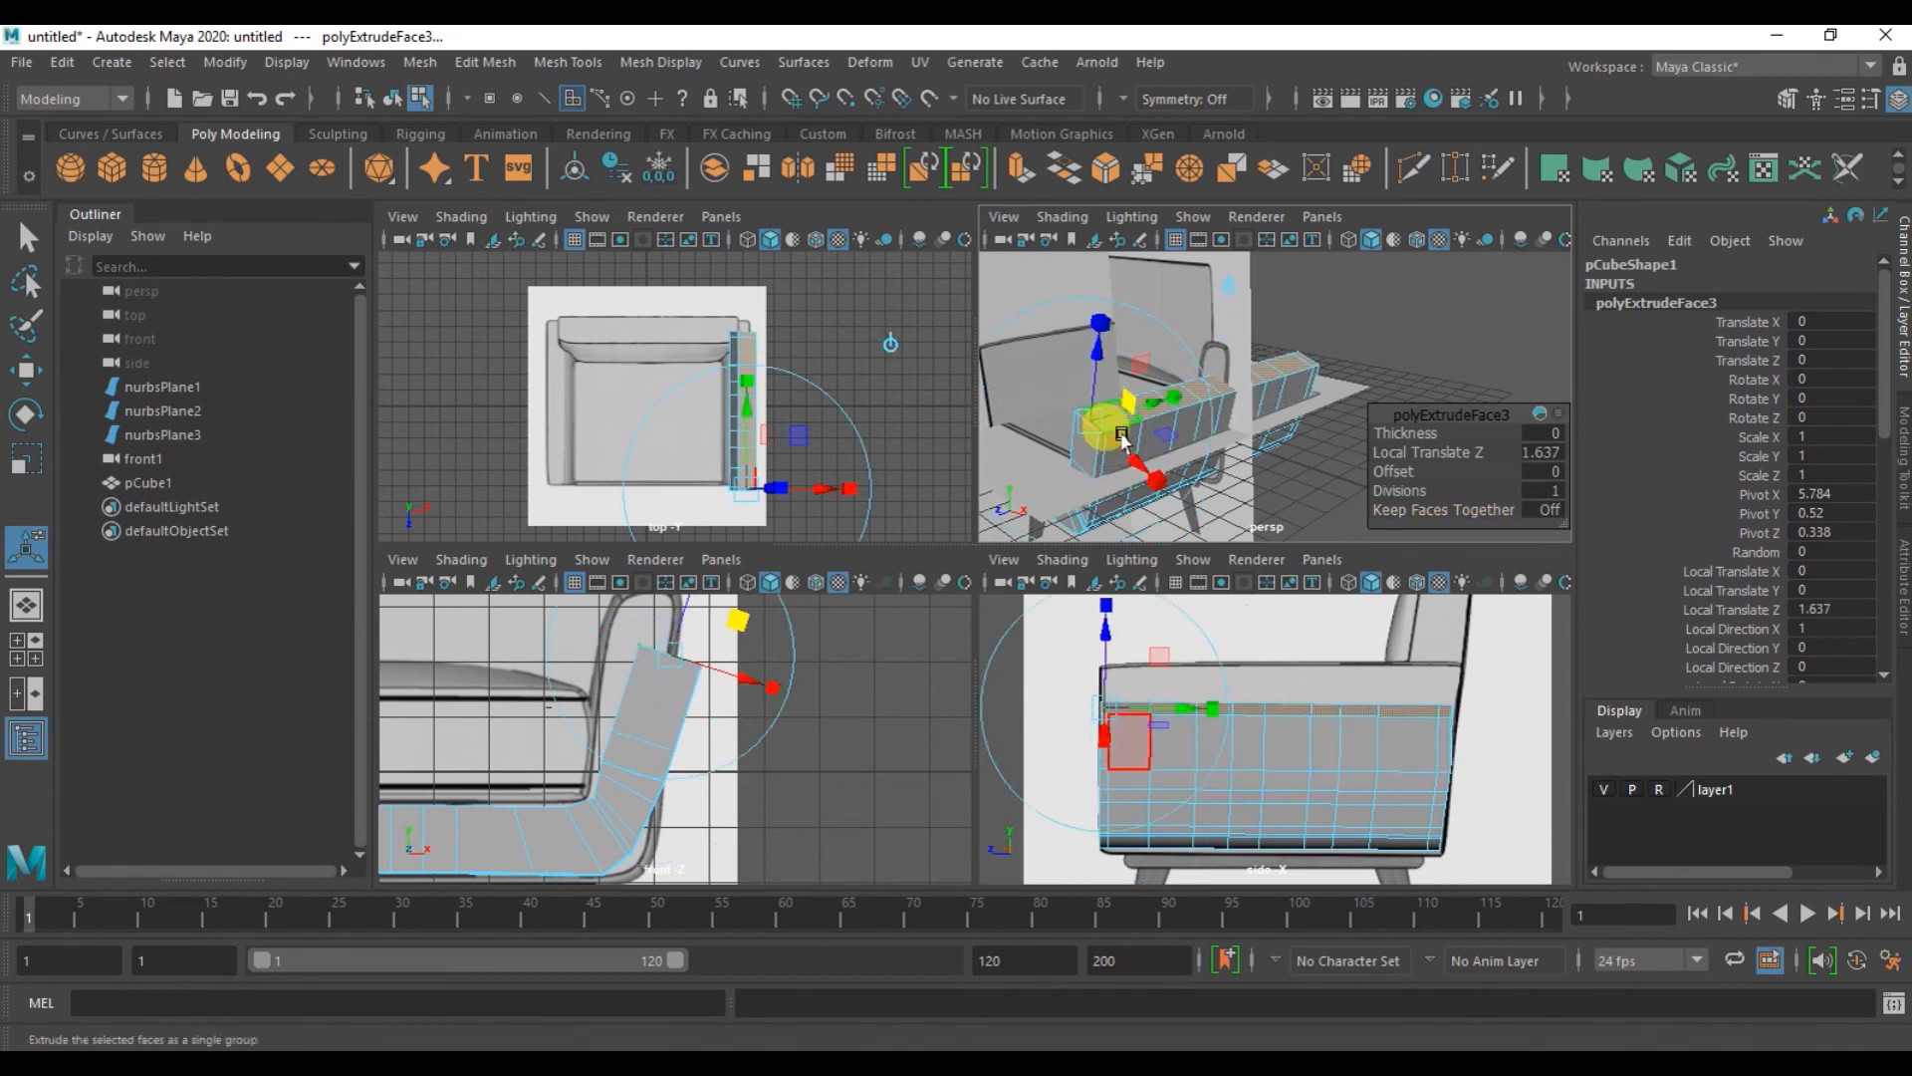
- Move the front top face of the arm outward along X and inspect its separation from the neighbouring extruded faces
{"action": "left_click", "coordinate": [1128, 430]}
{"action": "left_click", "coordinate": [1117, 418]}
{"action": "key", "text": "w"}
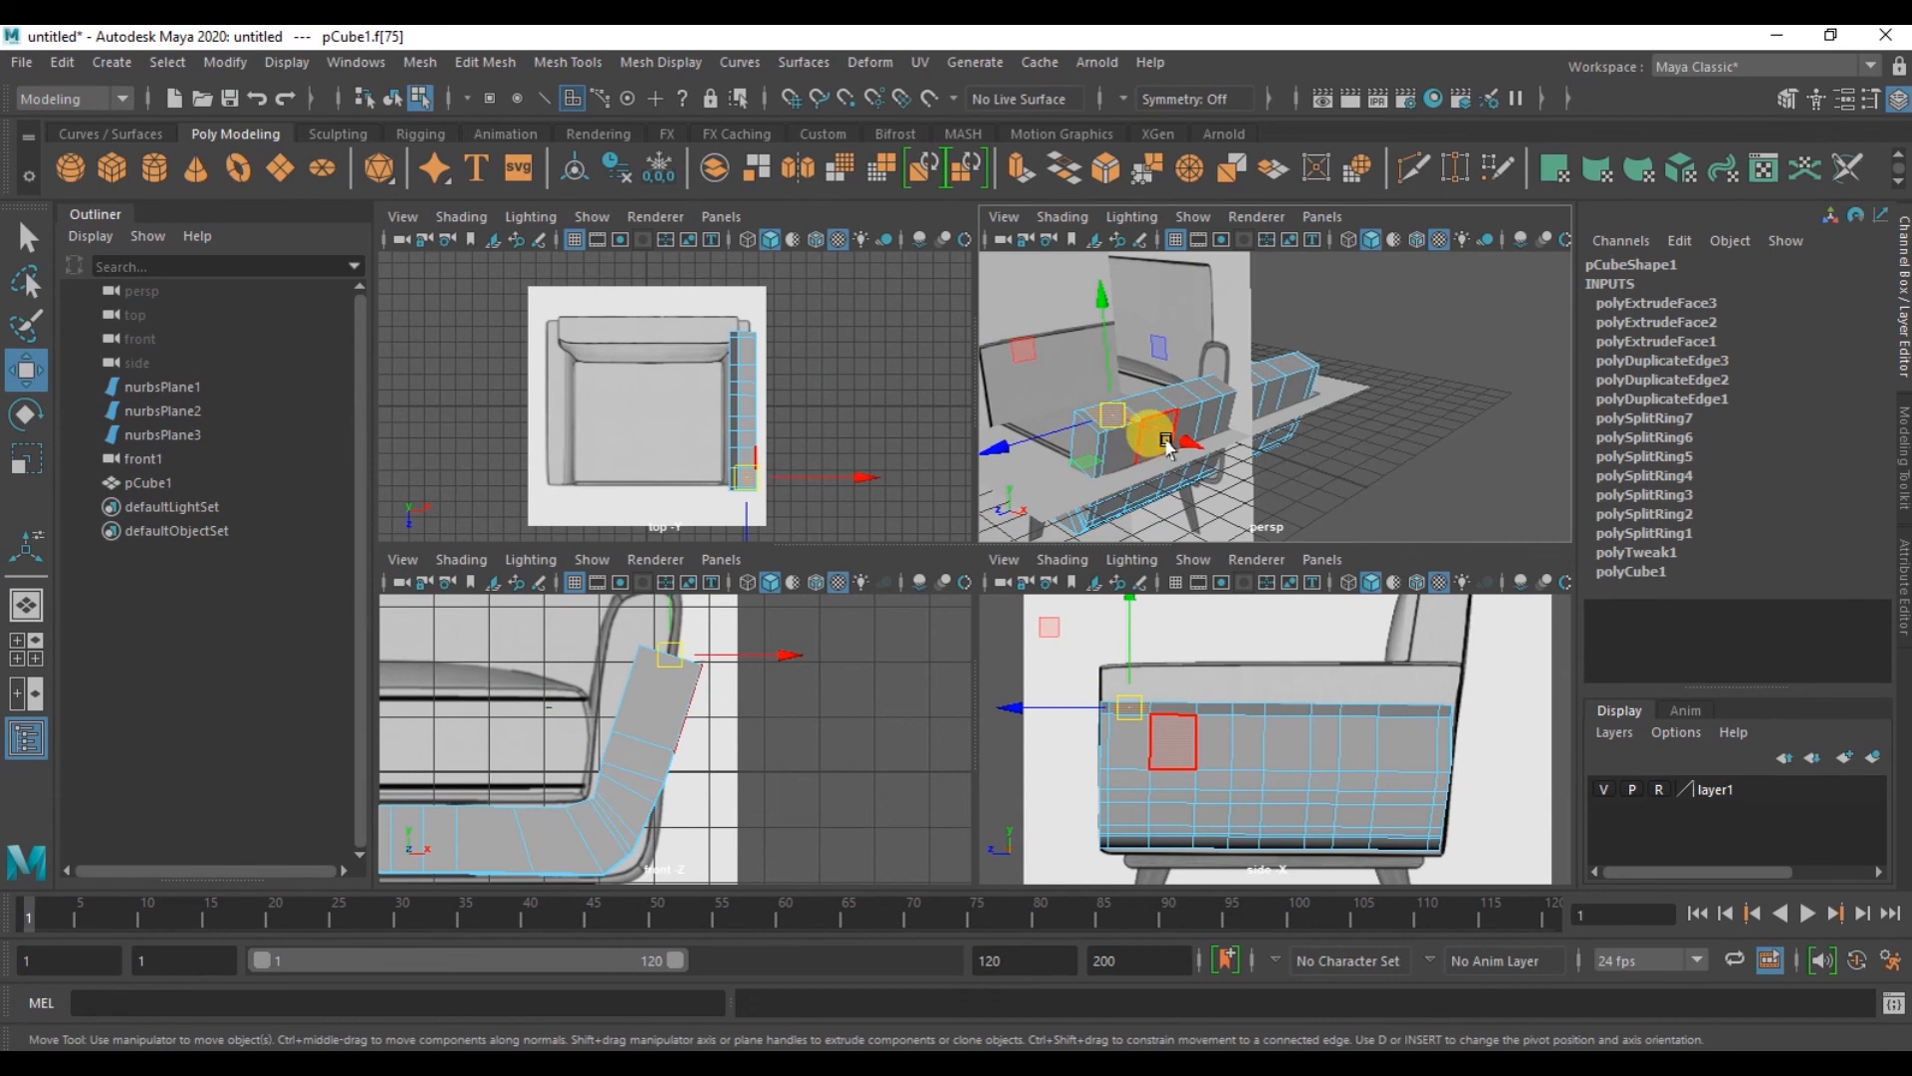
{"action": "left_click_drag", "start_coordinate": [1140, 422], "coordinate": [1216, 462]}
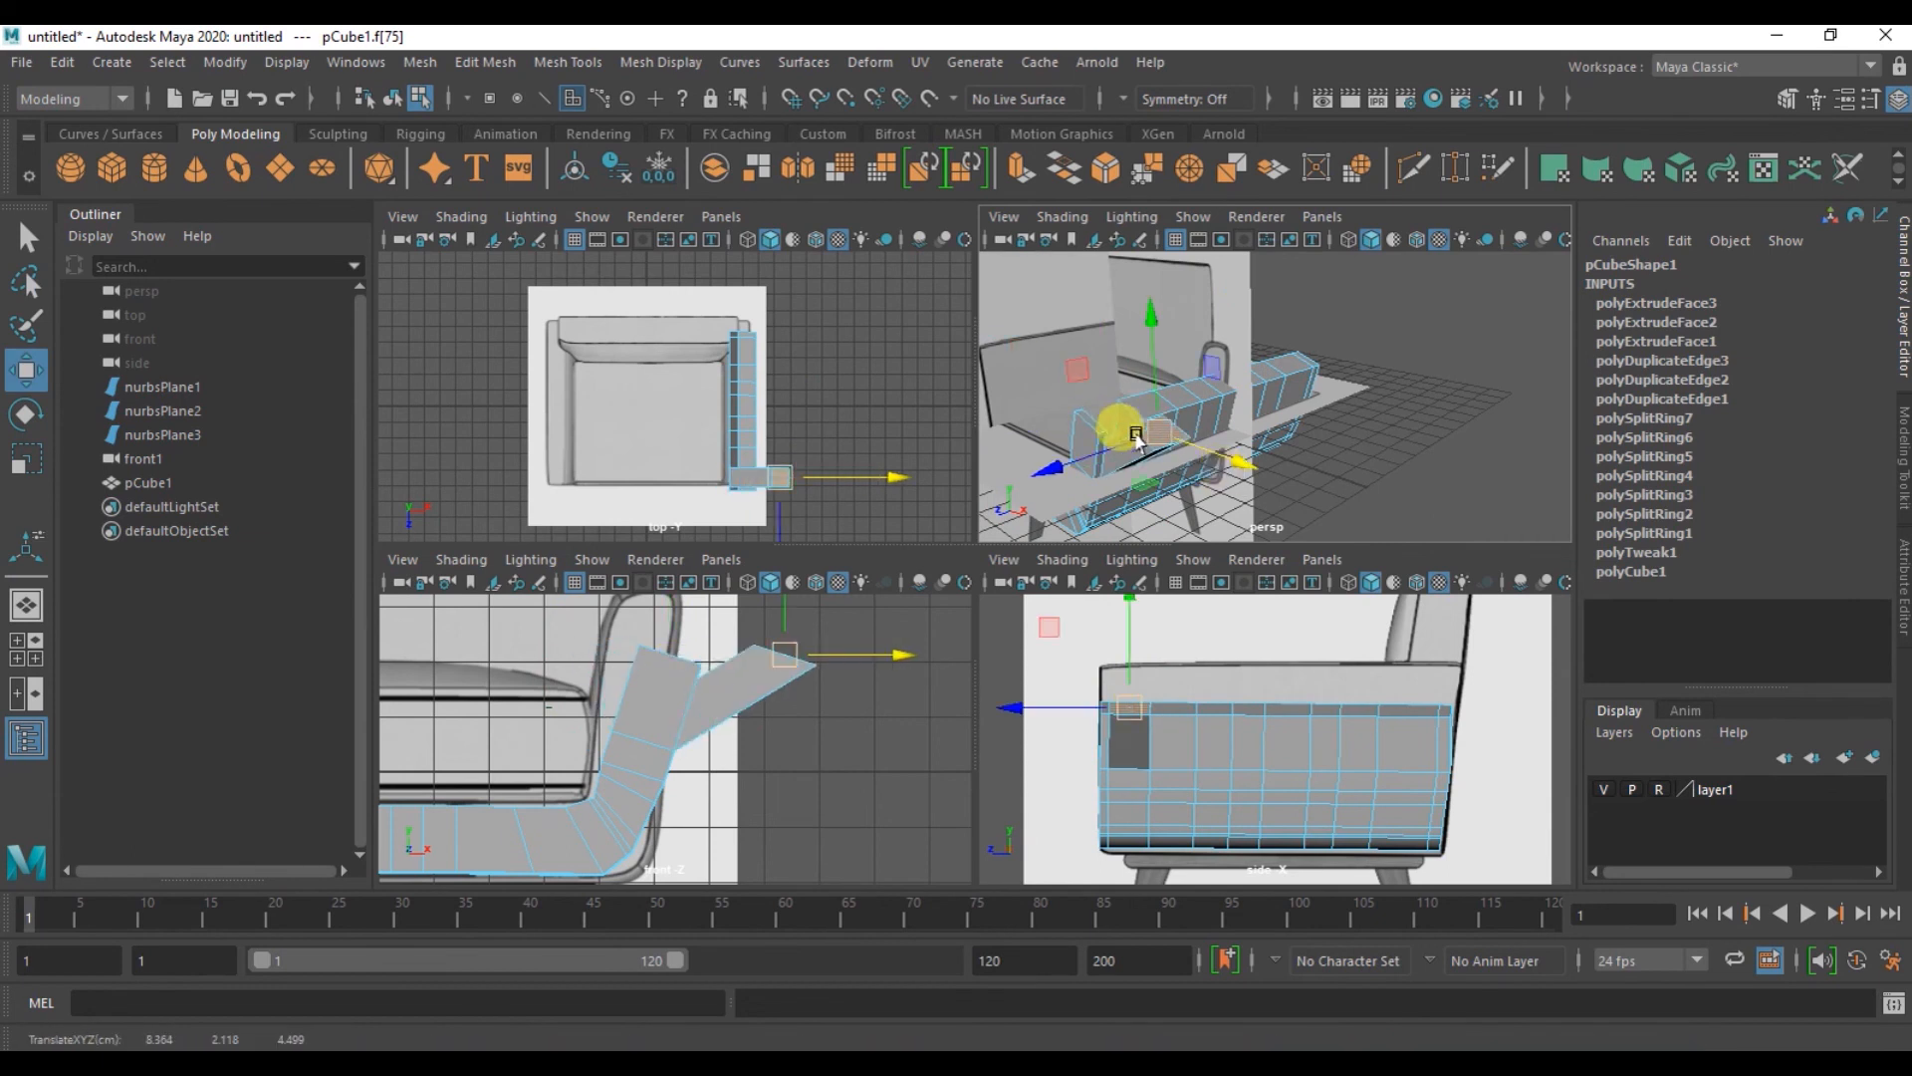
{"action": "scroll", "coordinate": [1171, 430], "scroll_direction": "up", "scroll_amount": 5}
{"action": "middle_click_drag", "start_coordinate": [1171, 430], "coordinate": [1327, 428], "text": "alt"}
{"action": "left_click_drag", "start_coordinate": [1342, 478], "coordinate": [1240, 444]}
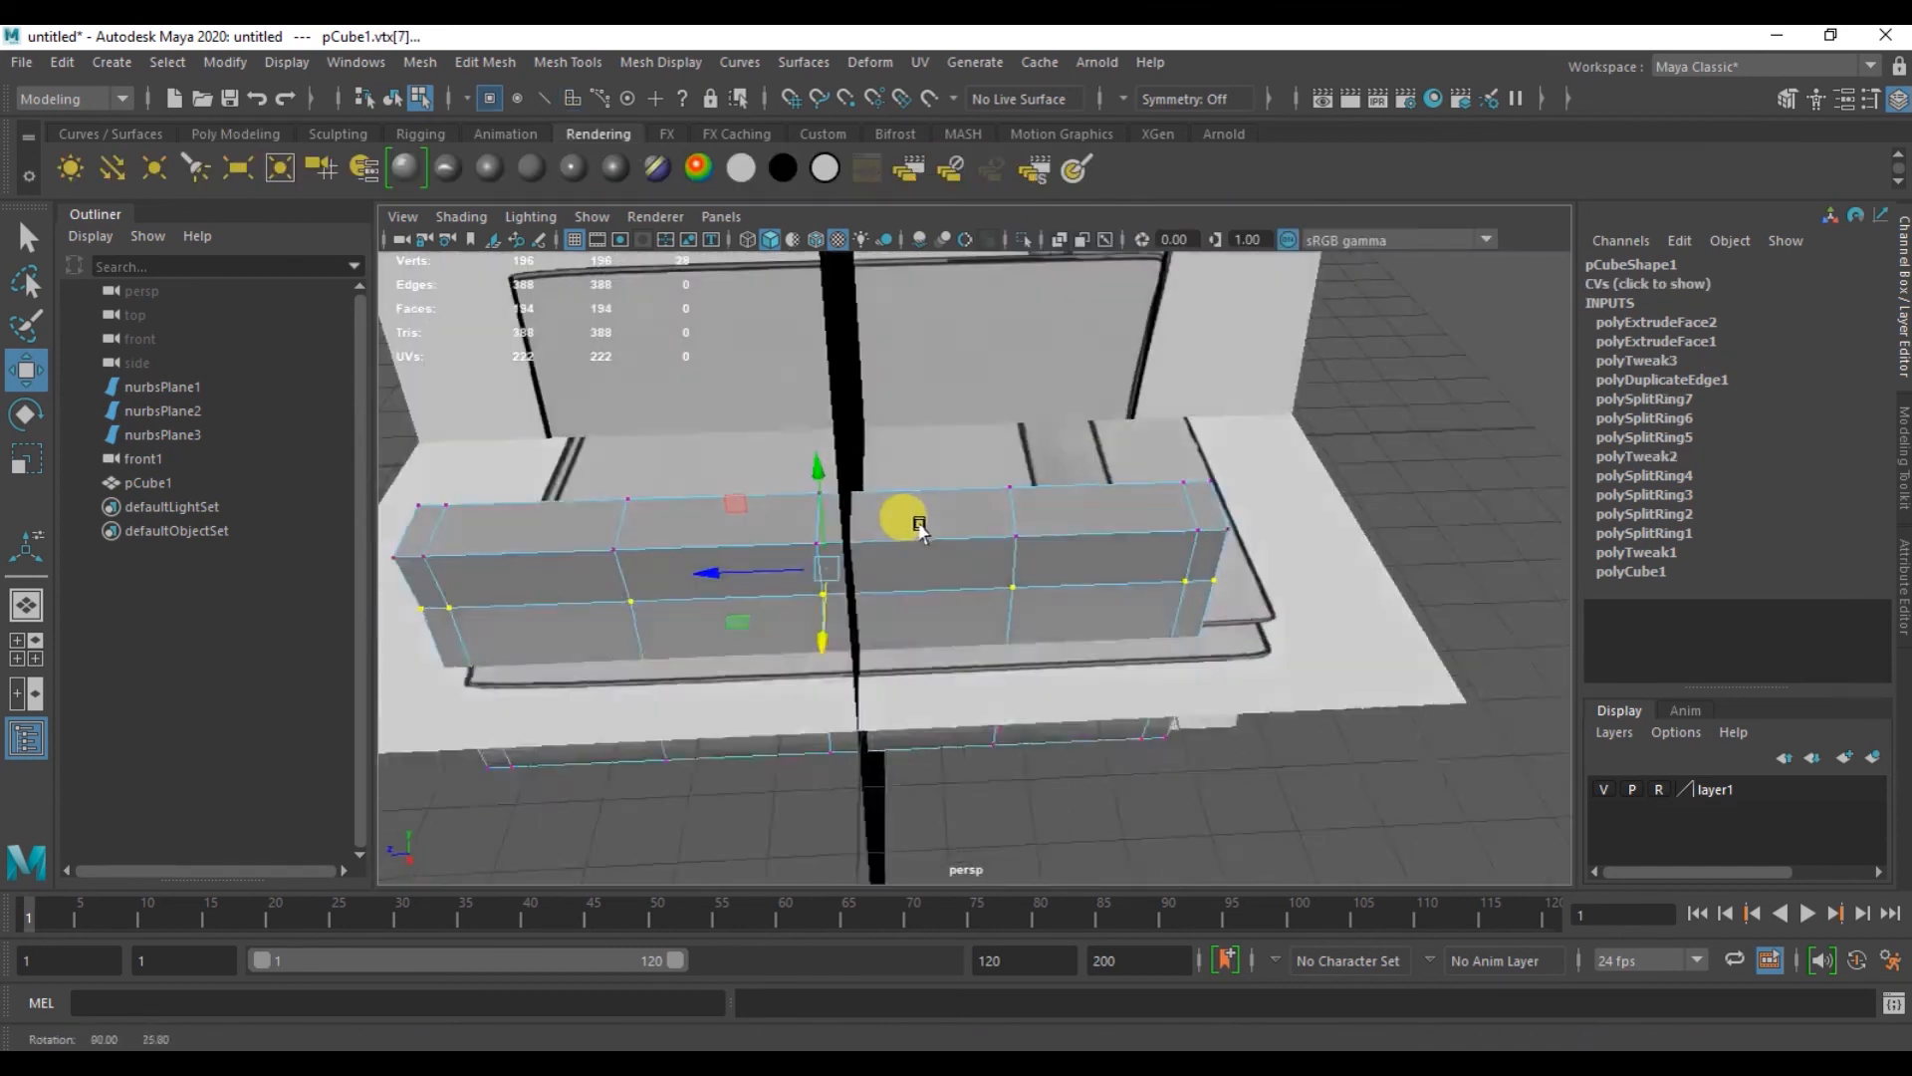
- Deselect the arm's vertices and turn on X-Ray shading in the perspective view
{"action": "left_click_drag", "start_coordinate": [918, 528], "coordinate": [1092, 555], "text": "alt"}
{"action": "left_click", "coordinate": [1093, 555]}
{"action": "left_click", "coordinate": [461, 216]}
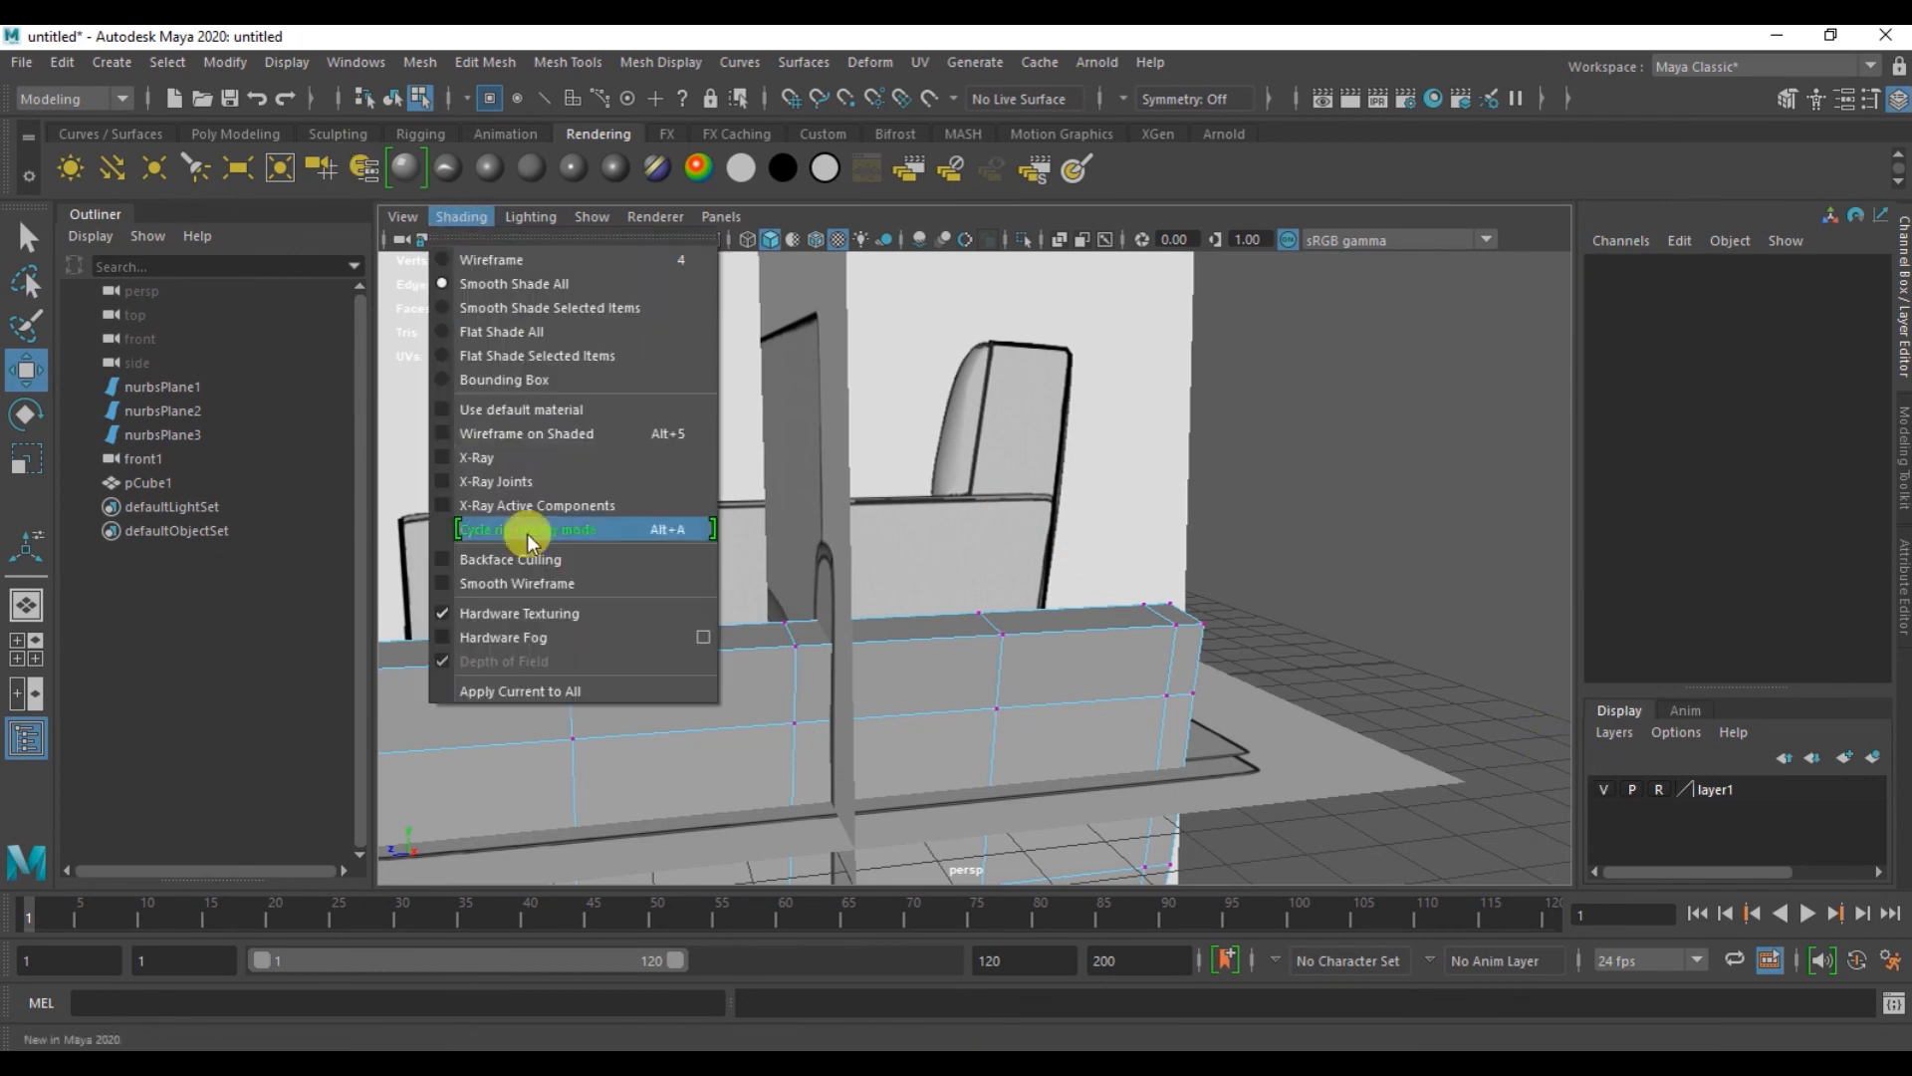
{"action": "left_click", "coordinate": [510, 459]}
{"action": "mouse_move", "coordinate": [911, 572]}
{"action": "left_mouse_down", "text": "alt"}
{"action": "mouse_move", "coordinate": [928, 582]}
{"action": "mouse_move", "coordinate": [876, 557]}
{"action": "left_mouse_up", "text": "alt"}
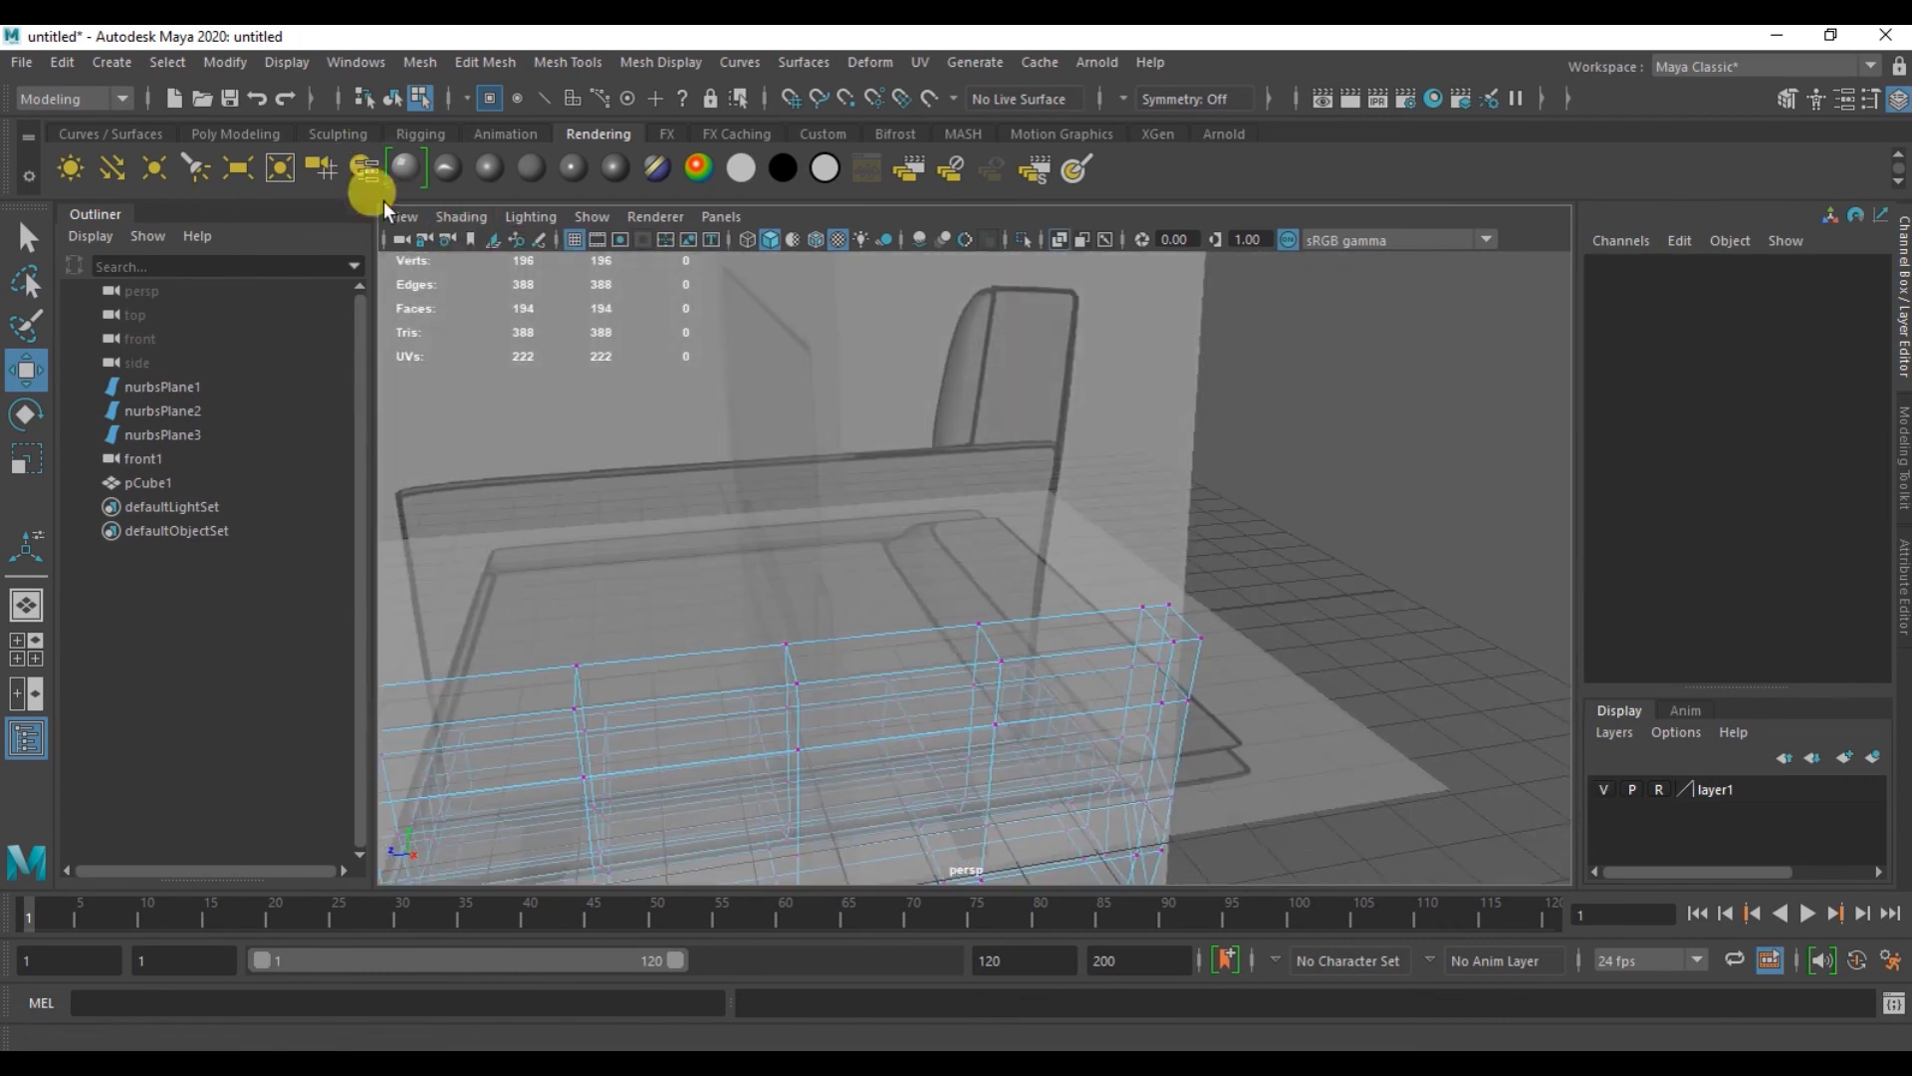
- Draw a polygon cube about 5.667 wide, 6.403 deep and 2.033 high over the backrest's half and move it to Translate Z -4.876
{"action": "left_click", "coordinate": [235, 134]}
{"action": "left_click", "coordinate": [112, 168]}
{"action": "left_click_drag", "start_coordinate": [781, 504], "coordinate": [833, 634], "text": "alt"}
{"action": "key", "text": "space"}
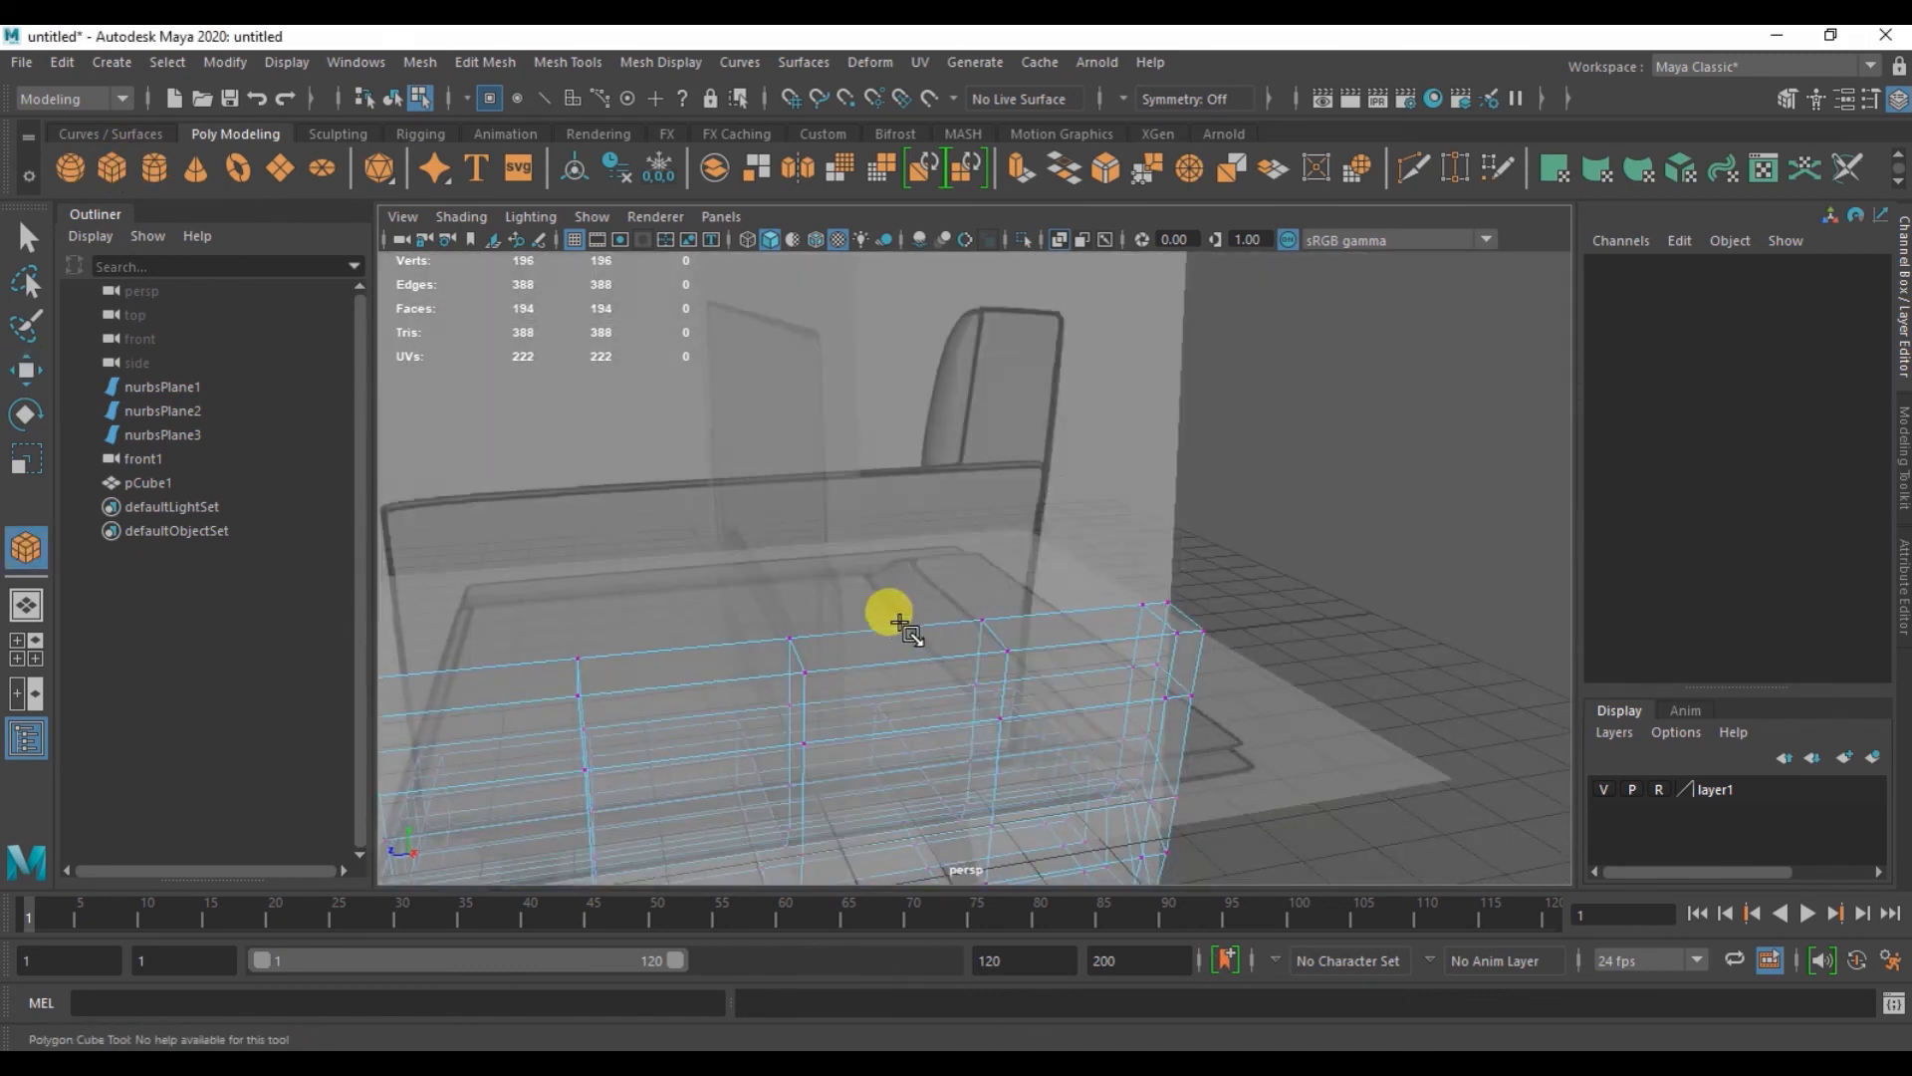
{"action": "left_click_drag", "start_coordinate": [530, 625], "coordinate": [670, 781]}
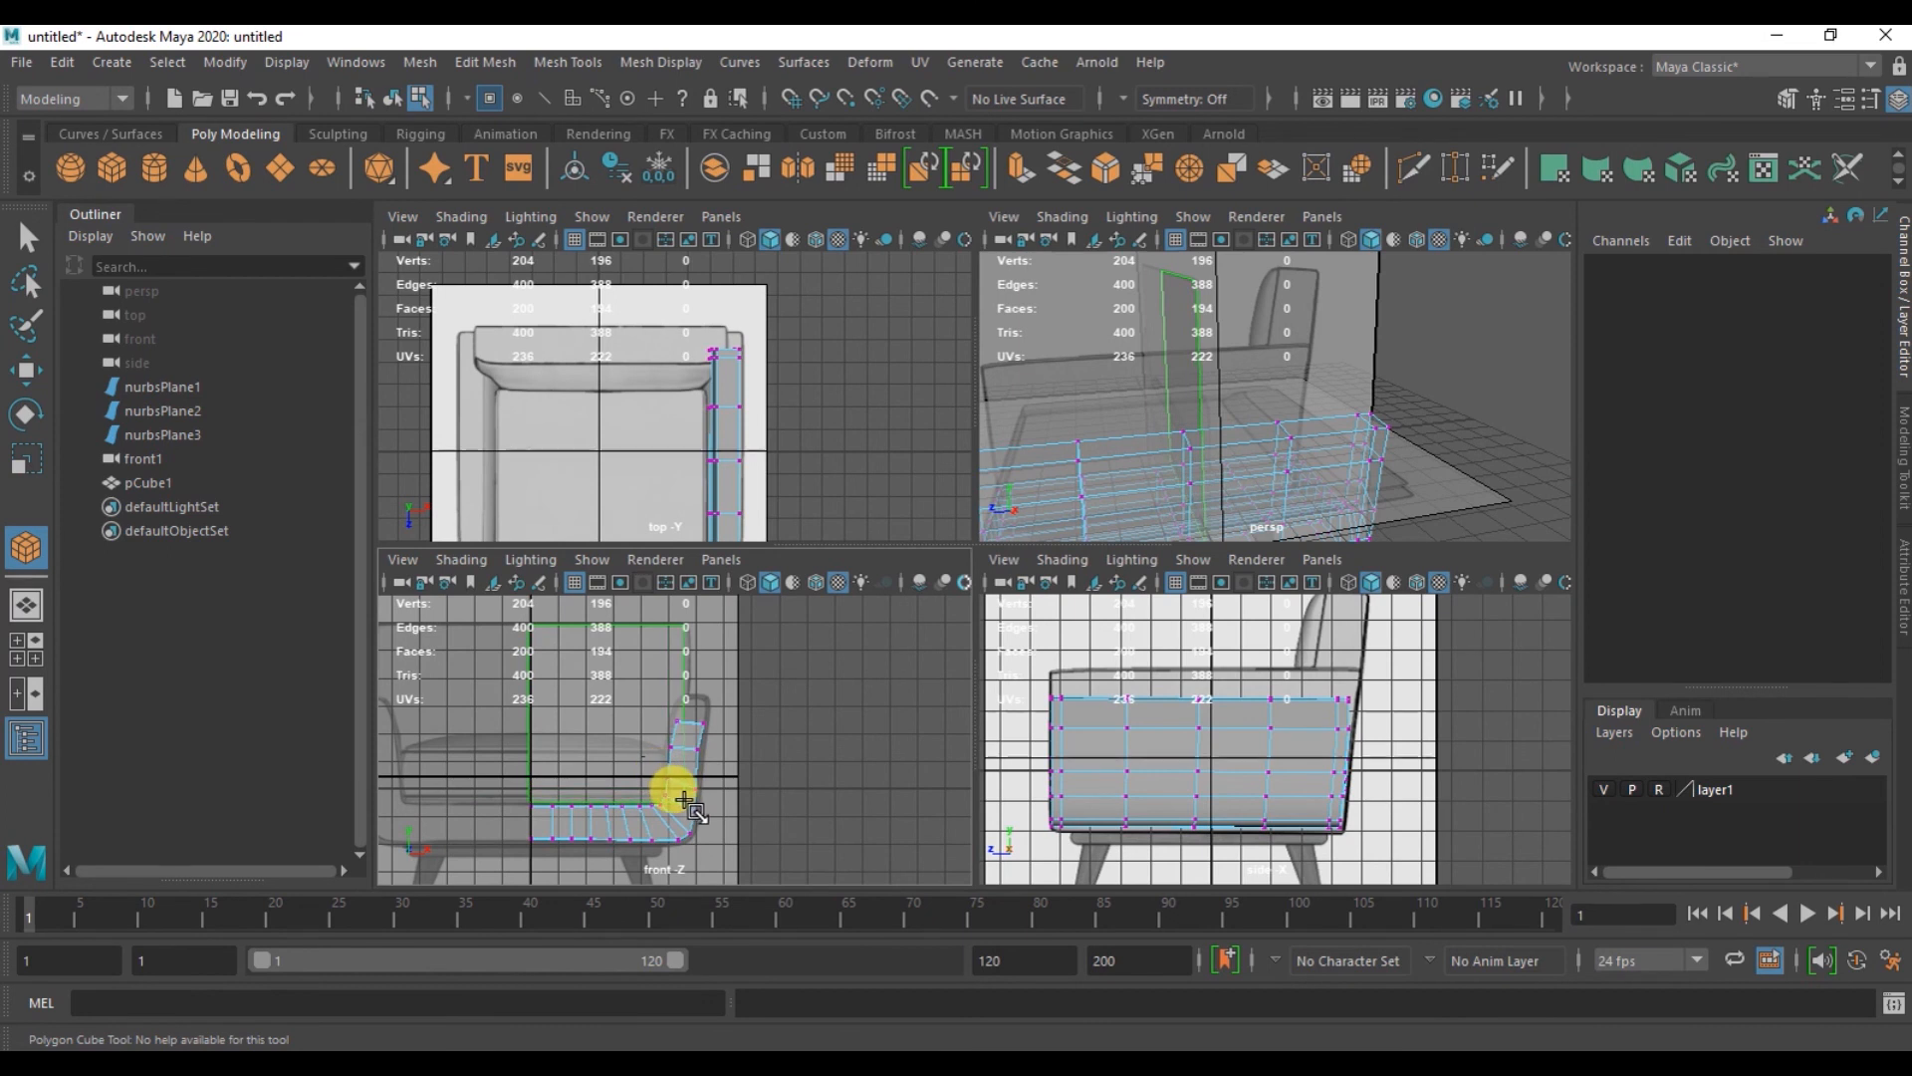
{"action": "left_click_drag", "start_coordinate": [632, 398], "coordinate": [641, 410]}
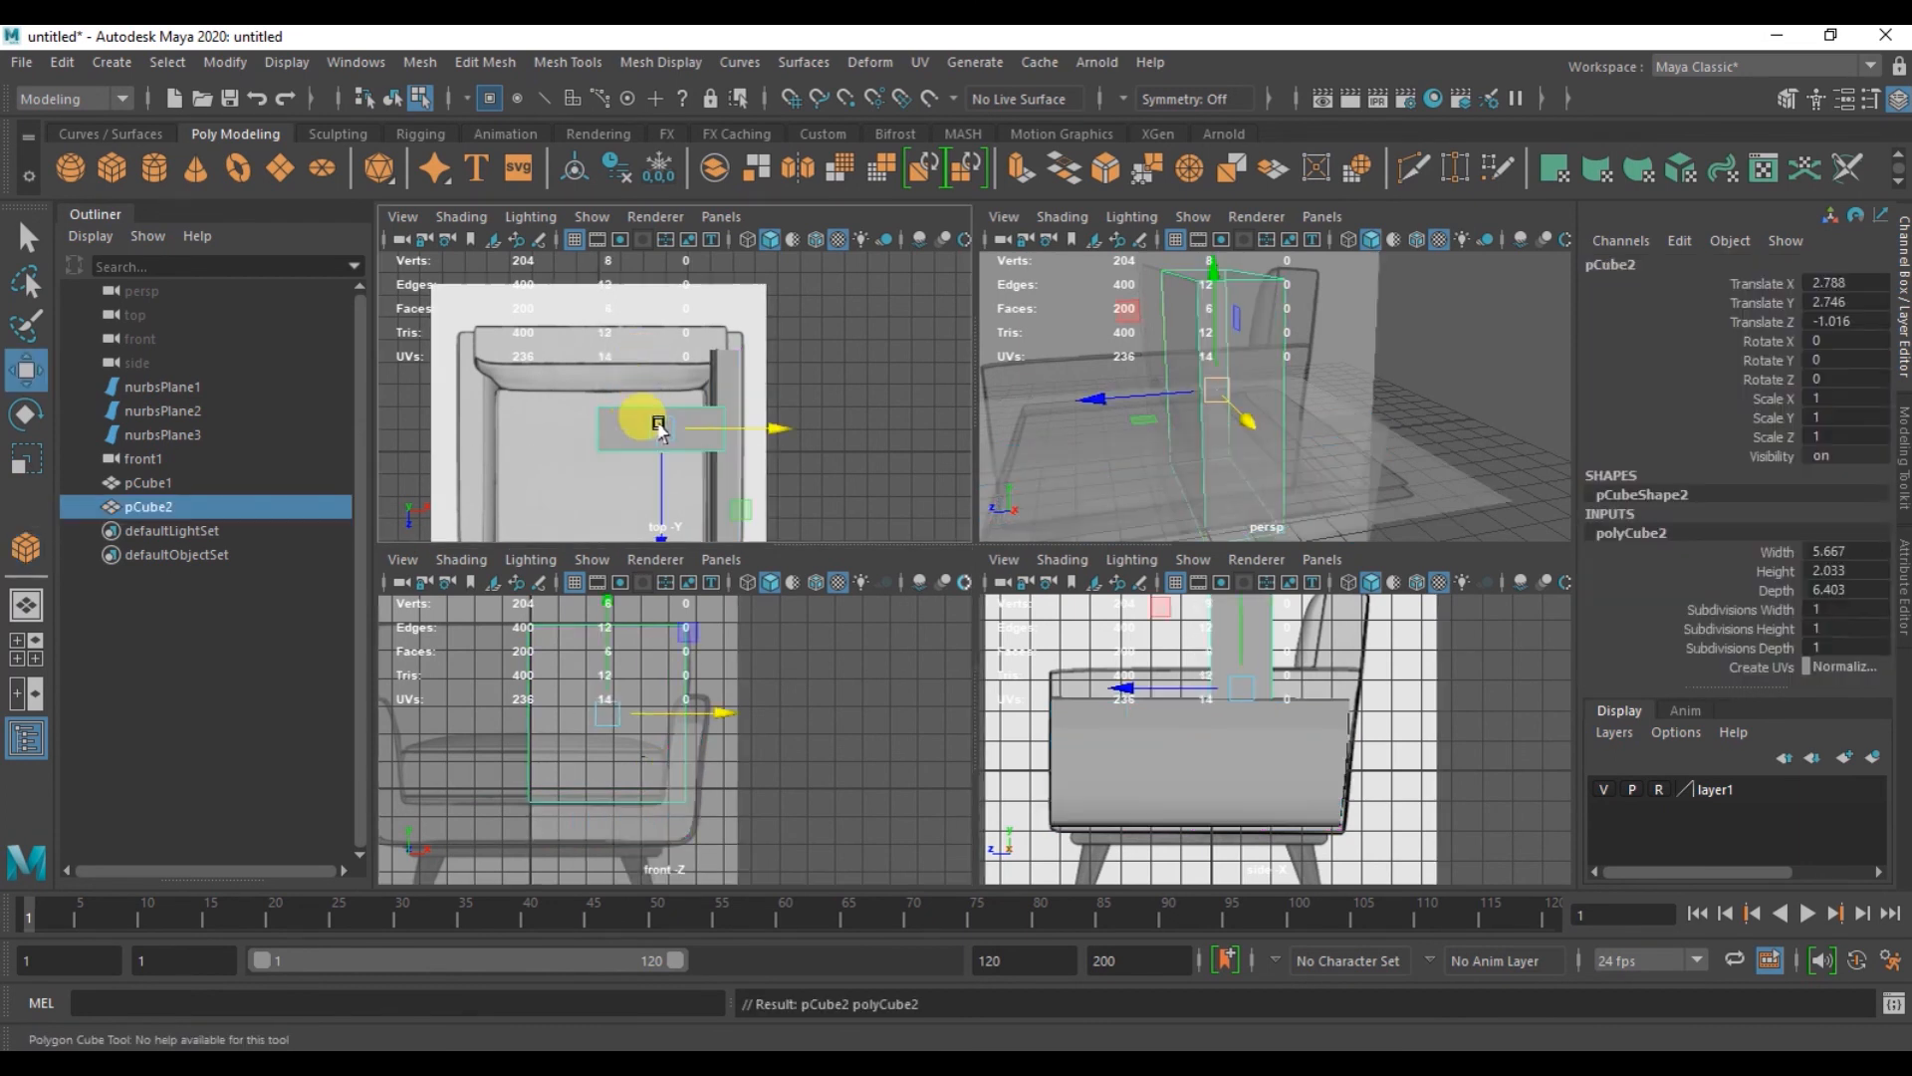
{"action": "left_click_drag", "start_coordinate": [653, 528], "coordinate": [649, 451]}
{"action": "left_click", "coordinate": [1294, 431], "text": "alt"}
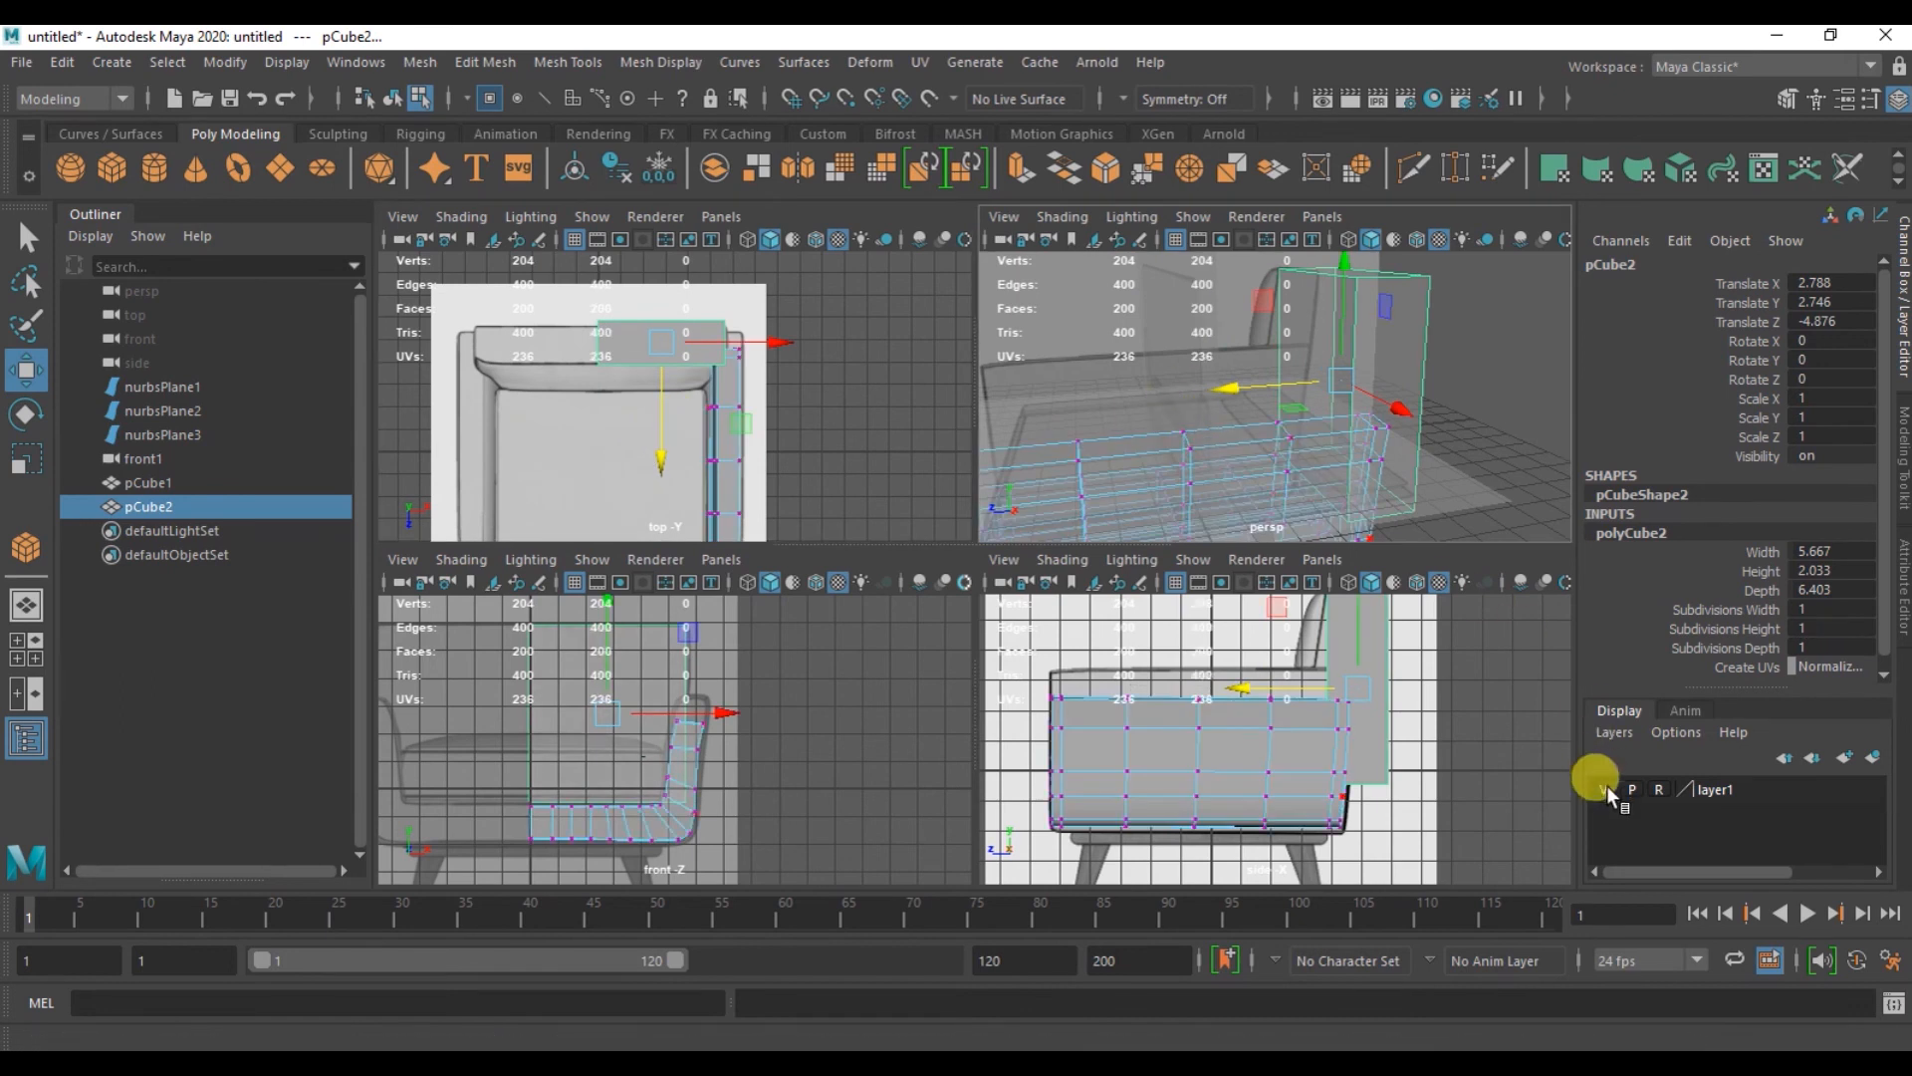
- Hide the reference layer and insert a horizontal edge loop around the middle of the backrest cube
{"action": "left_click", "coordinate": [1605, 788]}
{"action": "left_click_drag", "start_coordinate": [1195, 408], "coordinate": [1344, 413], "text": "alt"}
{"action": "left_click", "coordinate": [568, 62]}
{"action": "left_click", "coordinate": [627, 242]}
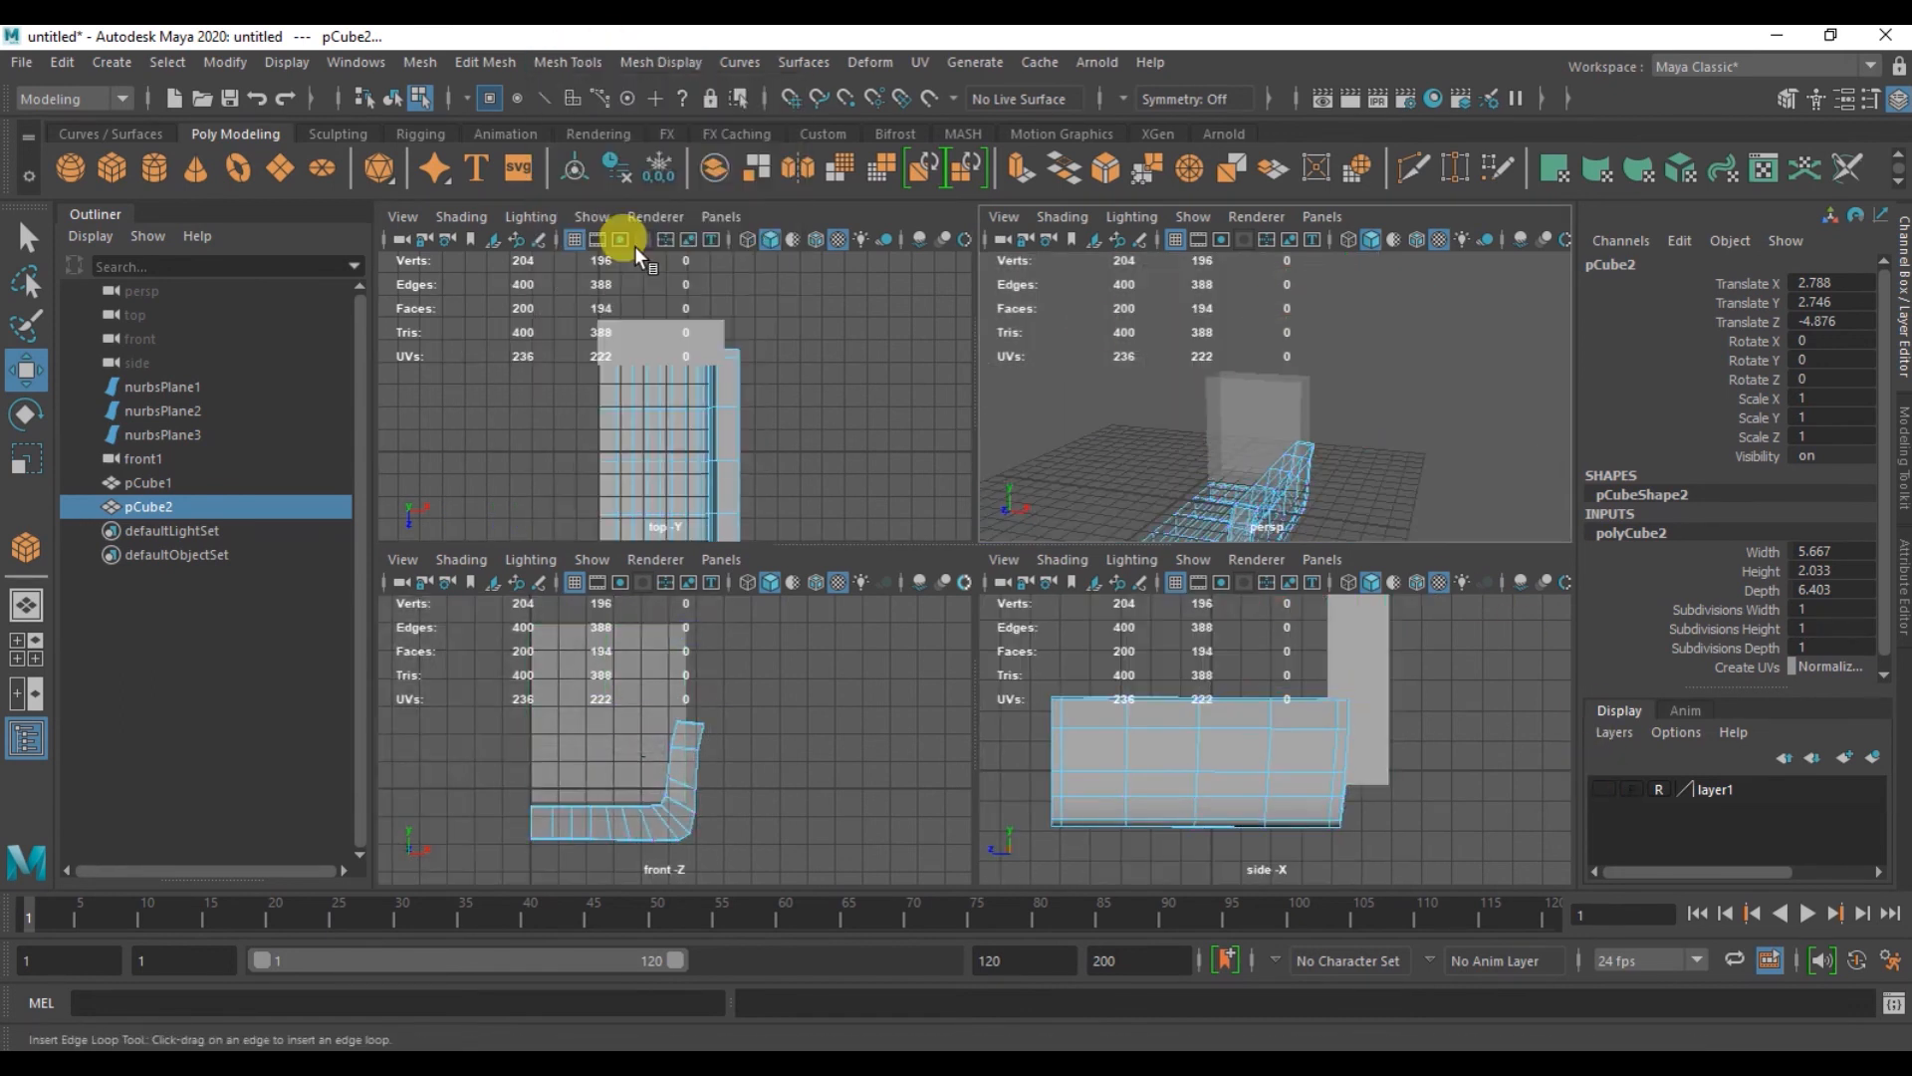
{"action": "left_click", "coordinate": [1207, 426]}
{"action": "scroll", "coordinate": [1199, 444], "scroll_direction": "up", "scroll_amount": 3}
{"action": "key", "text": "q"}
{"action": "left_click_drag", "start_coordinate": [1185, 428], "coordinate": [1253, 412], "text": "alt"}
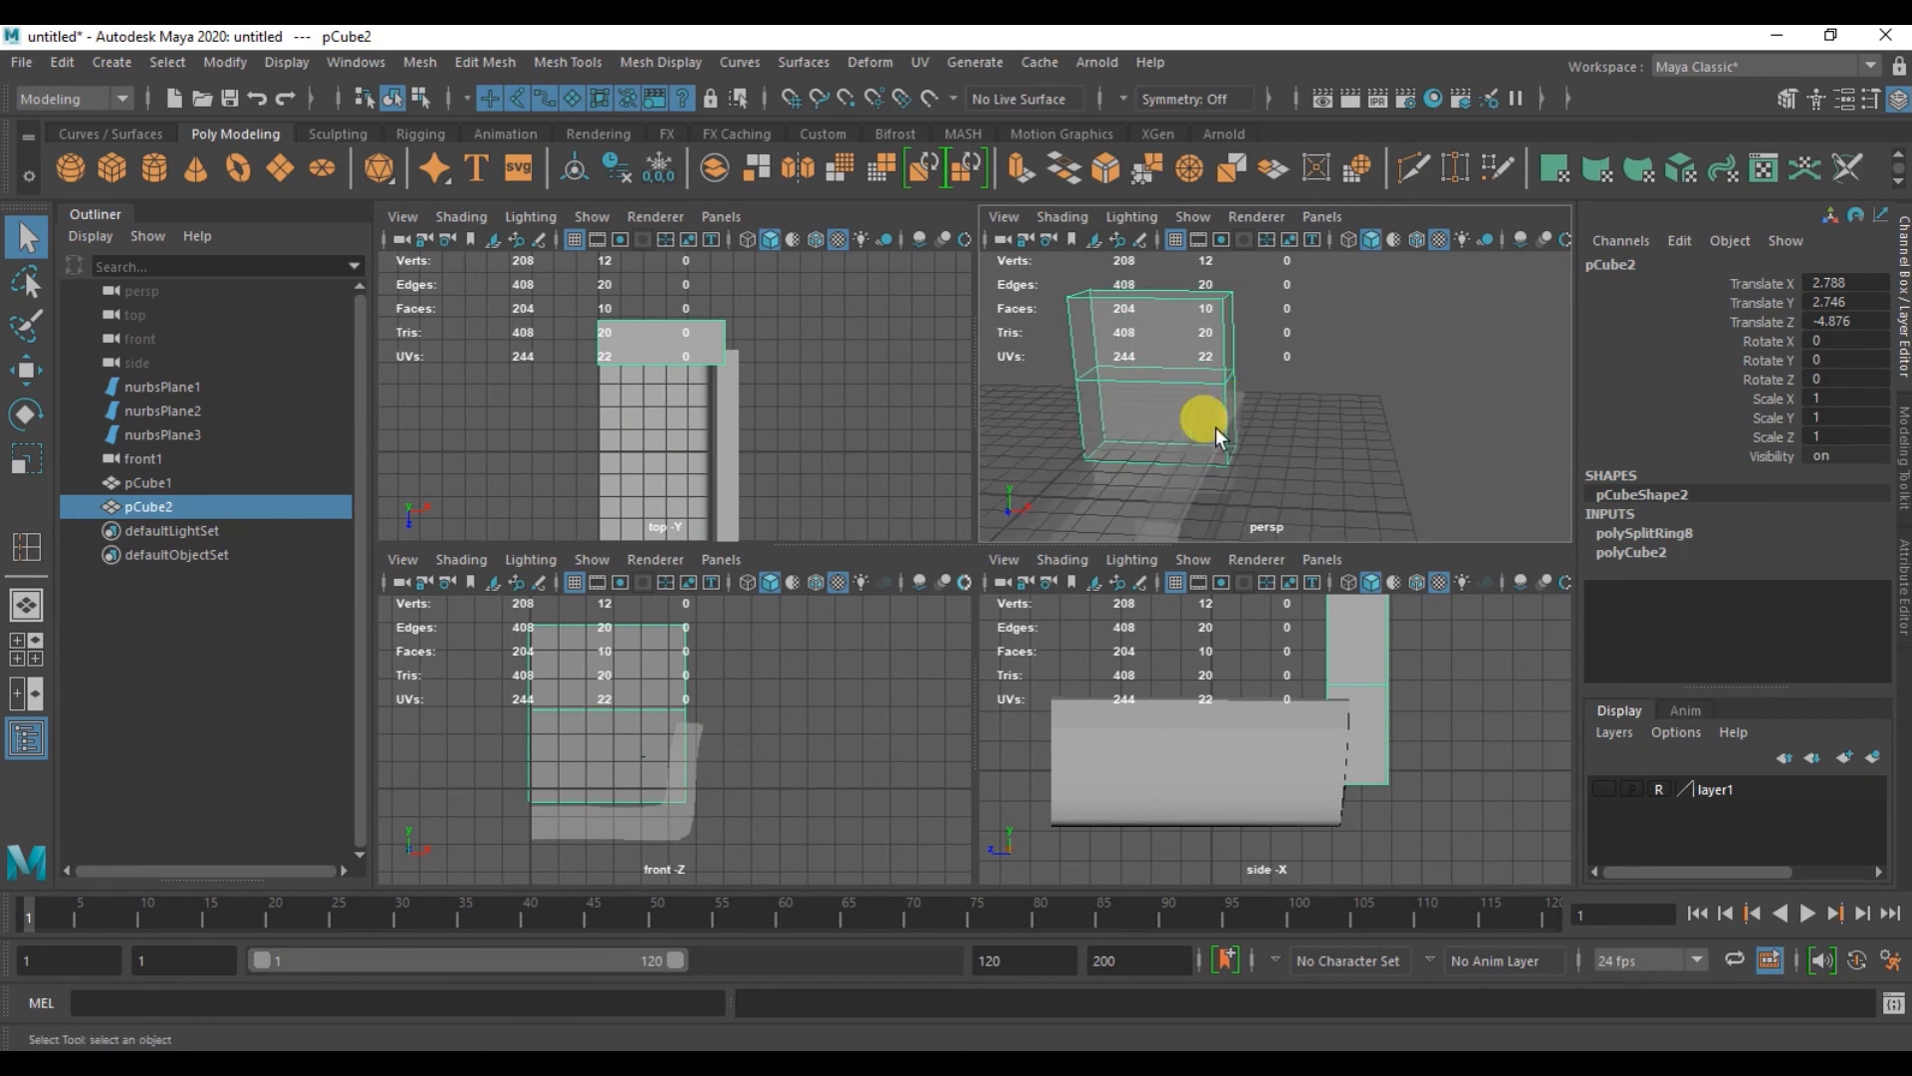
- Move the backrest cube to Translate X 2.353 and Z -4.92, and scale it to 0.776 in X and 0.721 in Z
{"action": "scroll", "coordinate": [1351, 695], "scroll_direction": "down", "scroll_amount": 1}
{"action": "middle_click_drag", "start_coordinate": [1368, 695], "coordinate": [1313, 715], "text": "alt"}
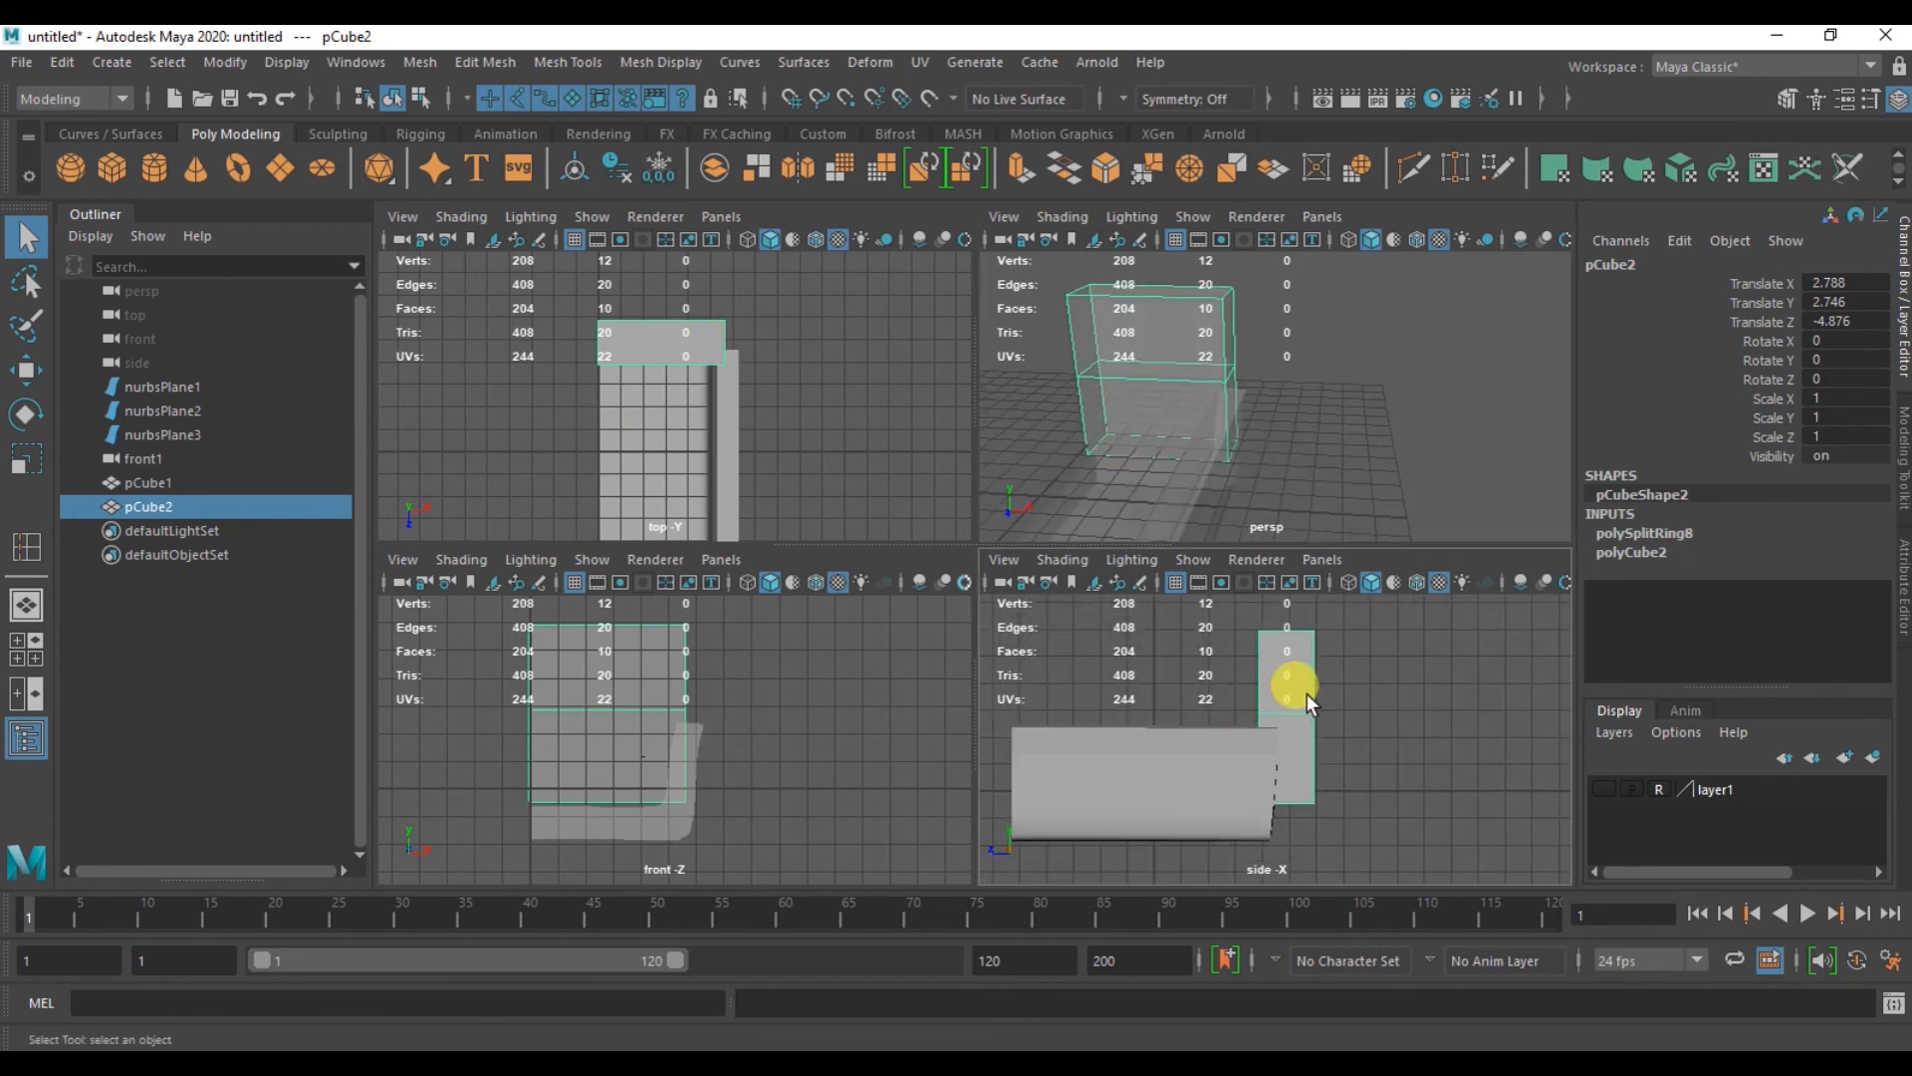
{"action": "key", "text": "w"}
{"action": "mouse_move", "coordinate": [1168, 711]}
{"action": "left_mouse_down"}
{"action": "mouse_move", "coordinate": [1143, 708]}
{"action": "mouse_move", "coordinate": [1167, 707]}
{"action": "left_mouse_up"}
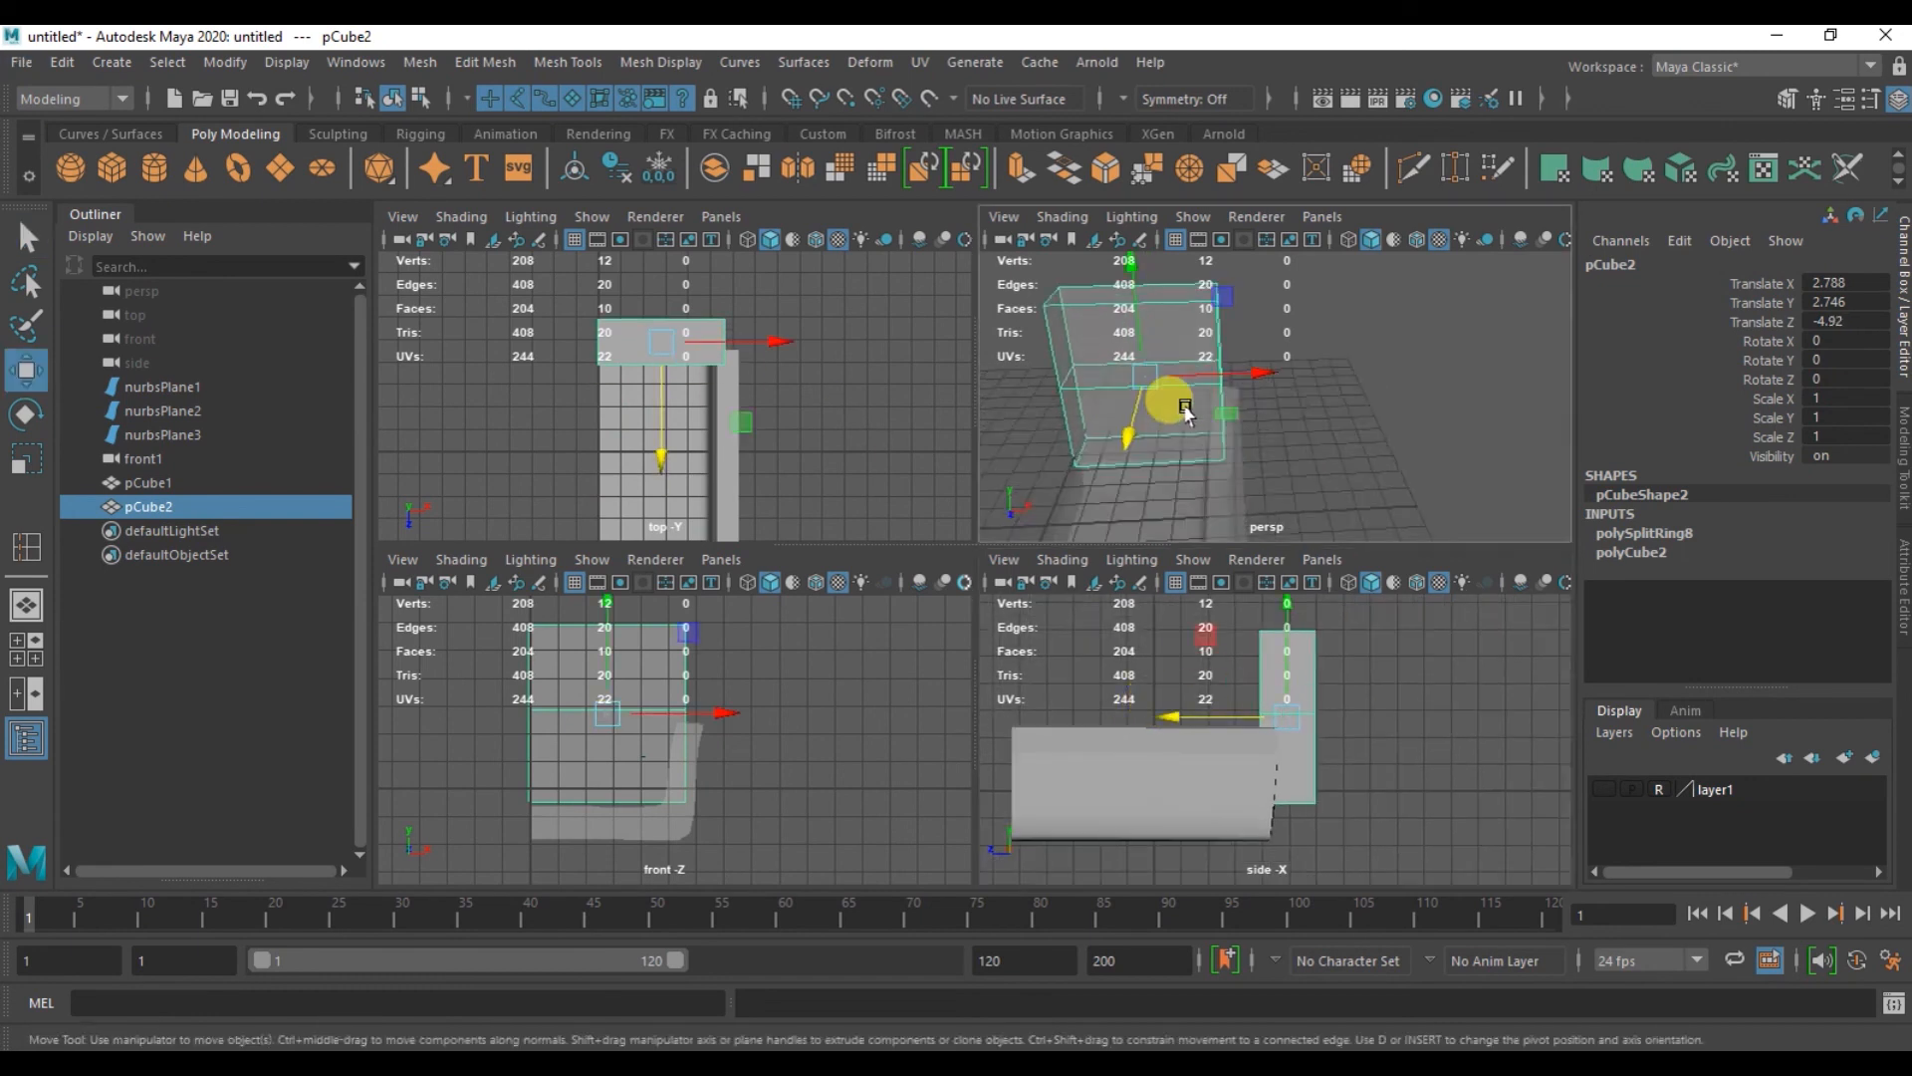
{"action": "key", "text": "space"}
{"action": "right_click_drag", "start_coordinate": [866, 419], "coordinate": [956, 406]}
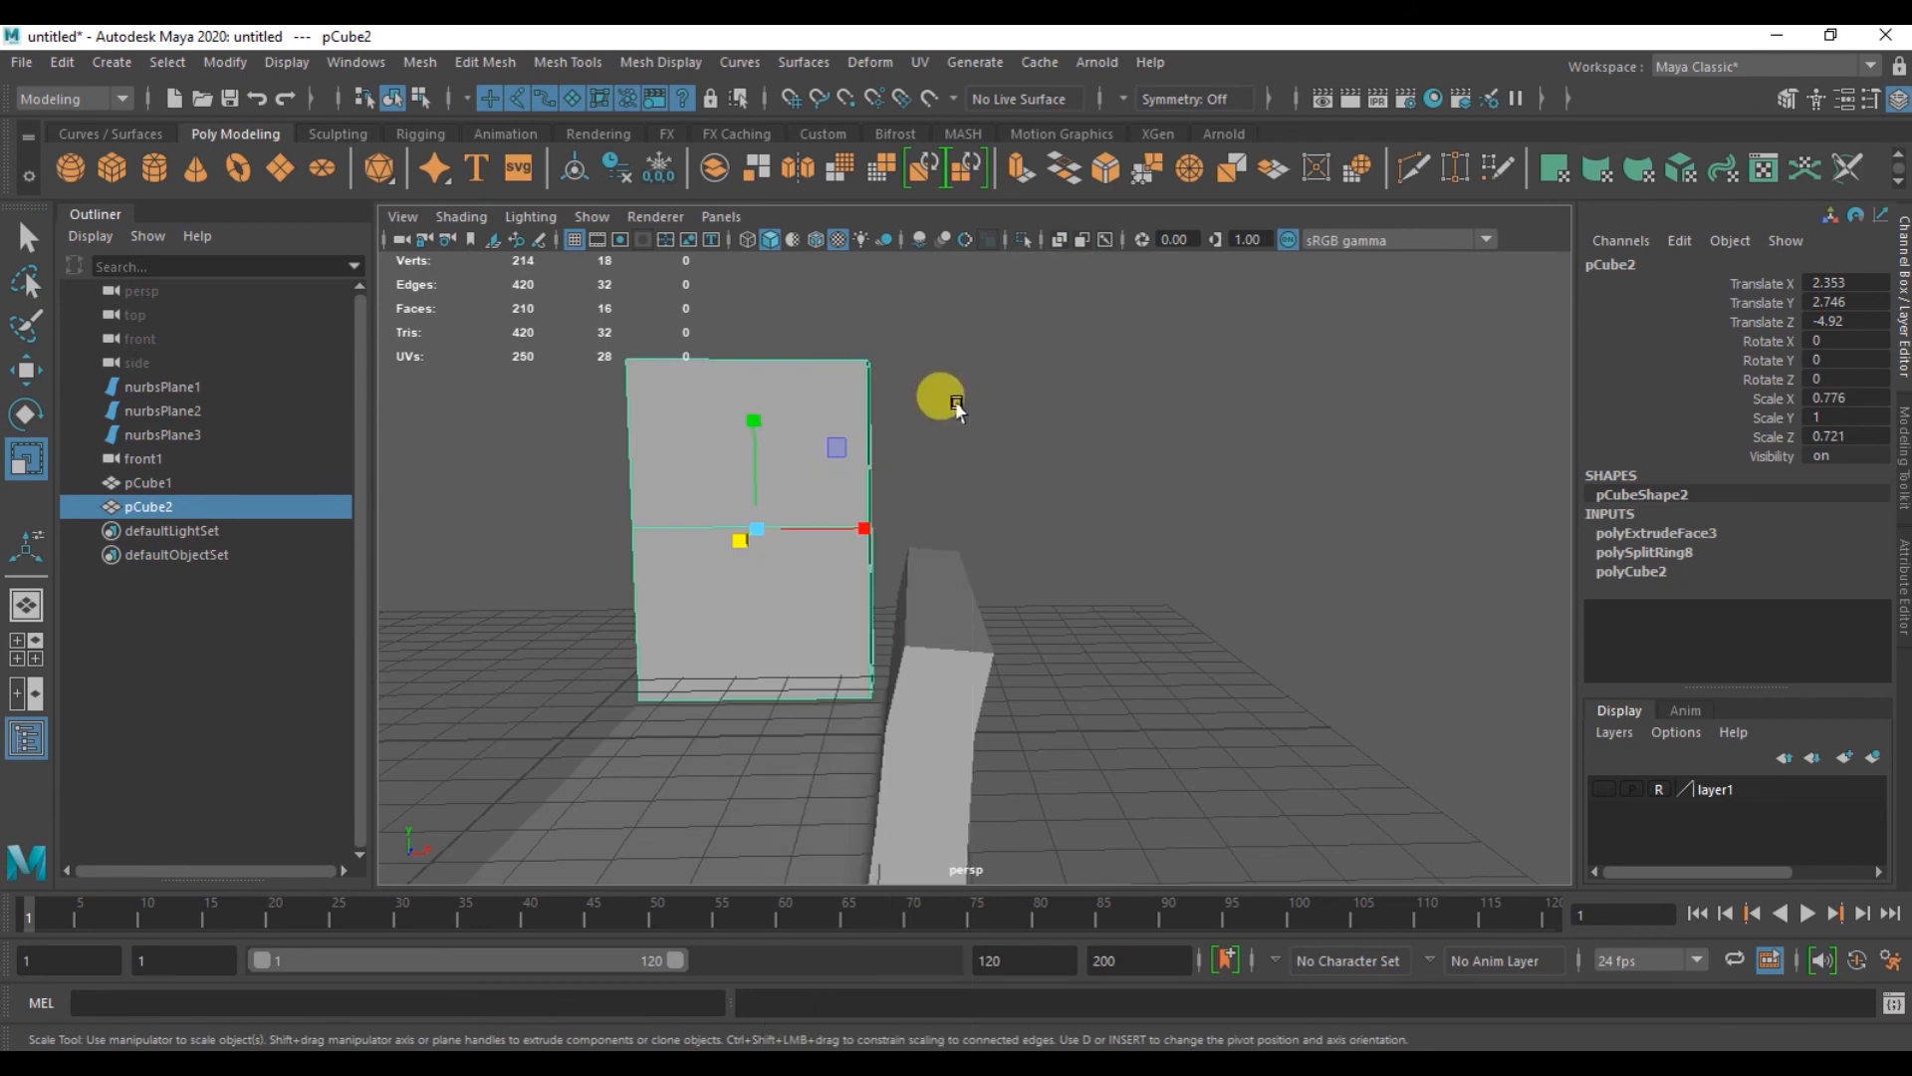
- Extrude the backrest's upper outer side face over the arm with a Local Translate Z of 1.326
{"action": "left_click_drag", "start_coordinate": [914, 499], "coordinate": [906, 439], "text": "alt"}
{"action": "right_click_drag", "start_coordinate": [911, 428], "coordinate": [934, 482]}
{"action": "left_click", "coordinate": [926, 454]}
{"action": "left_click_drag", "start_coordinate": [777, 506], "coordinate": [835, 500], "text": "alt"}
{"action": "key", "text": "w"}
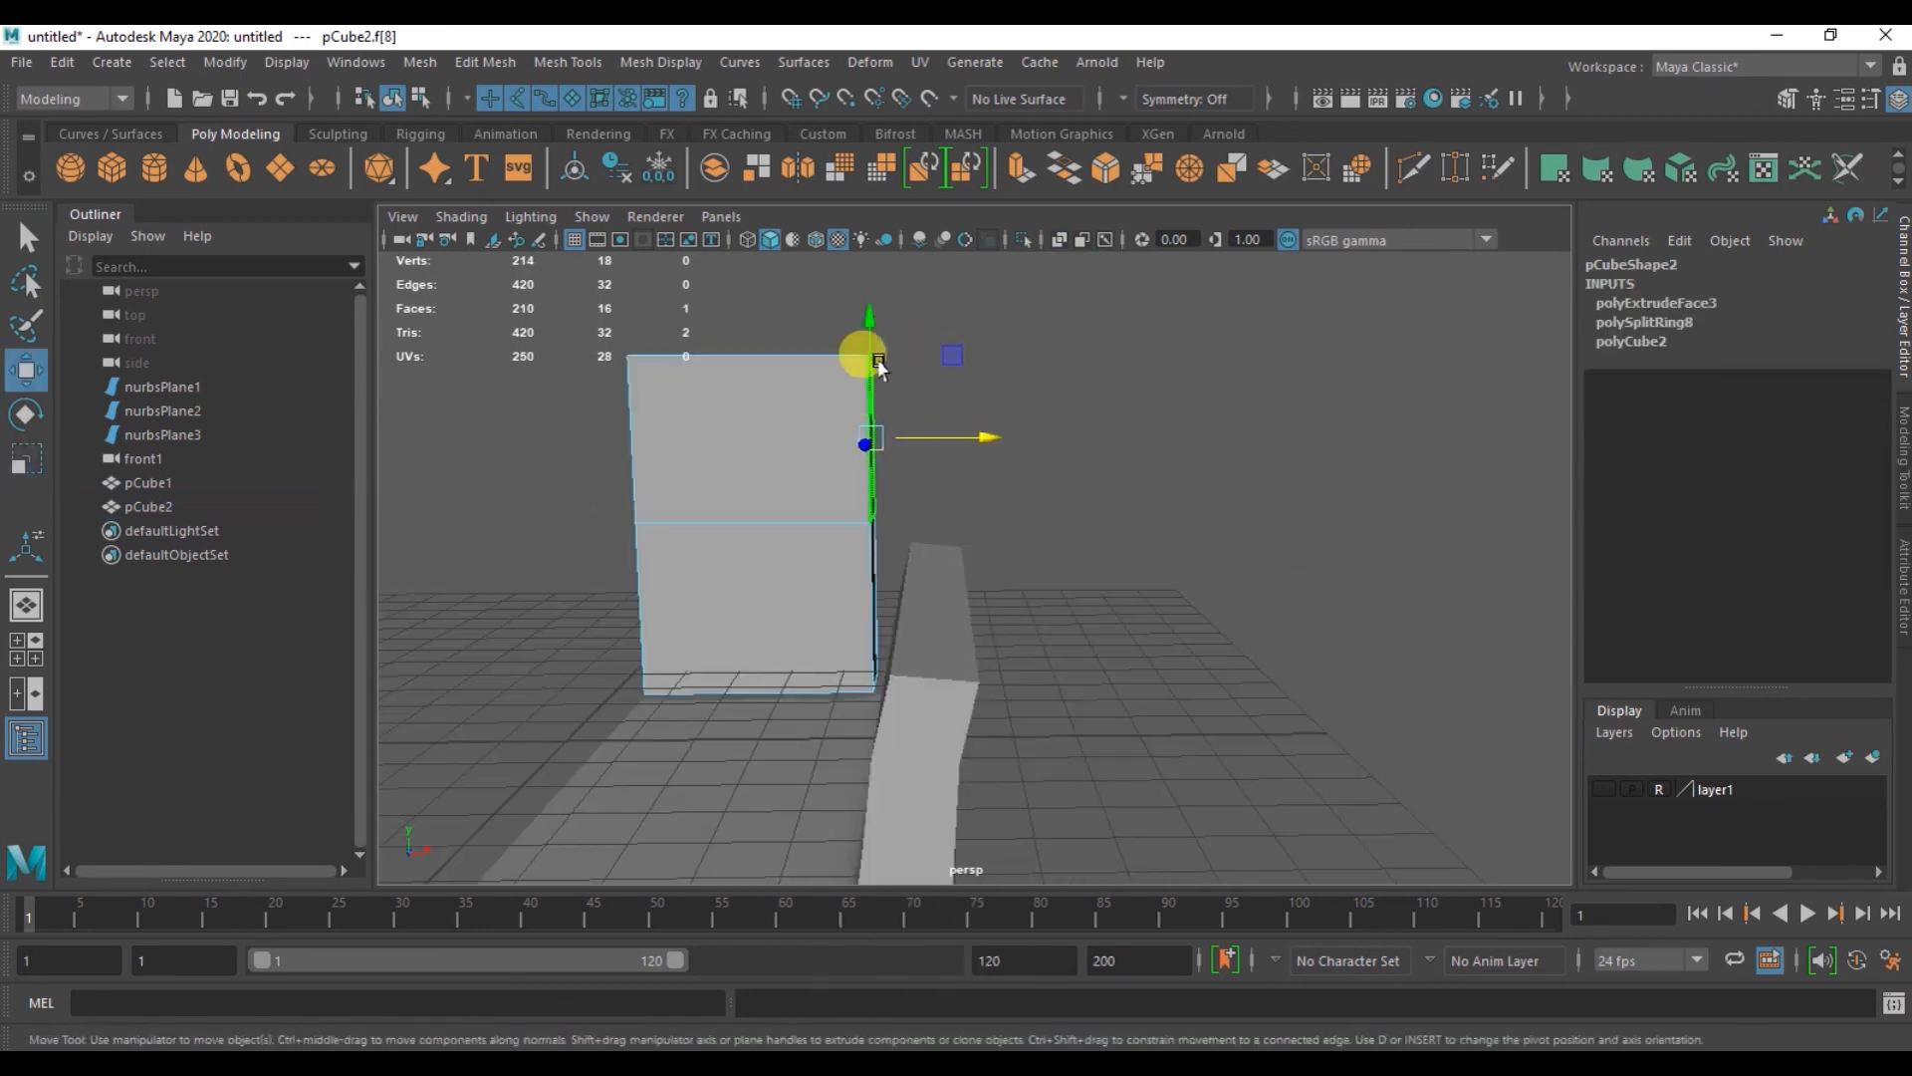
{"action": "key", "text": "ctrl+e"}
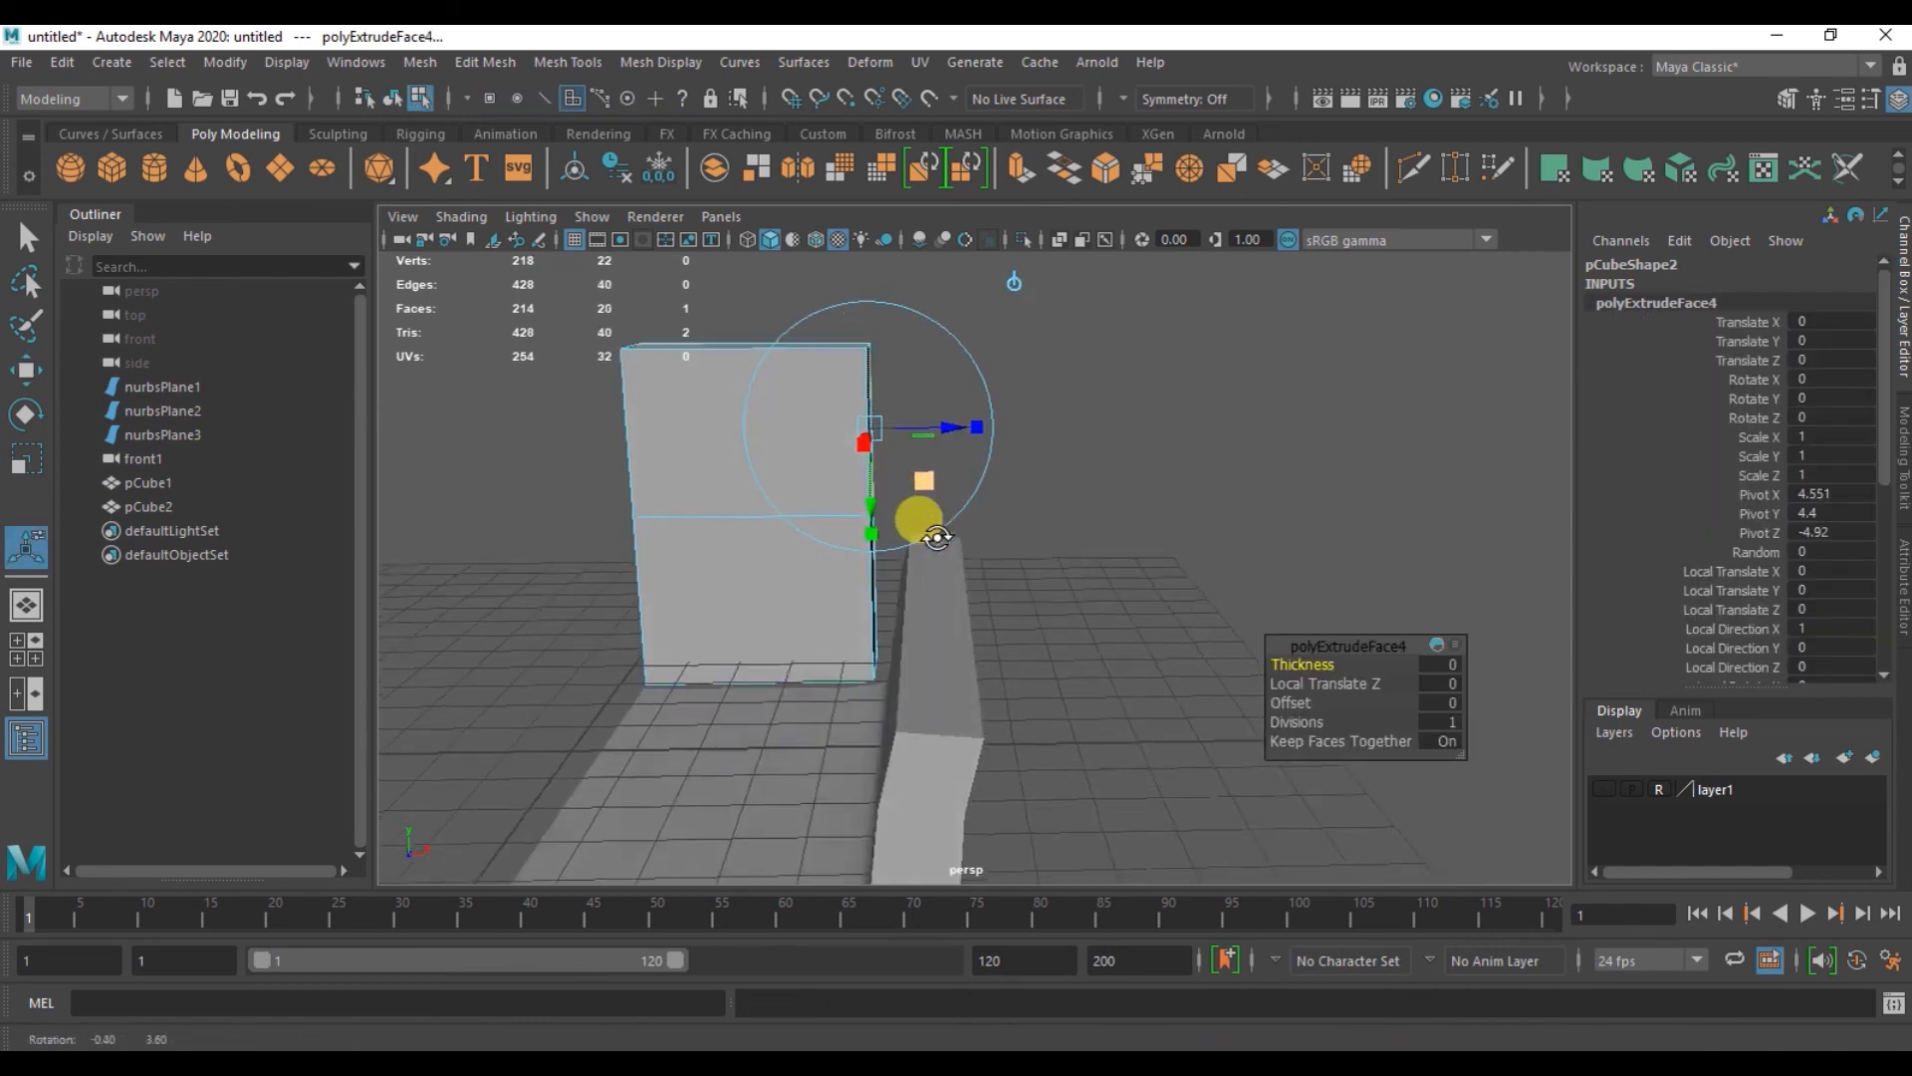
{"action": "left_click_drag", "start_coordinate": [948, 426], "coordinate": [1029, 435]}
{"action": "left_click_drag", "start_coordinate": [1027, 458], "coordinate": [973, 456], "text": "alt"}
- In the front view, lower the bottom outer corner vertices of the backrest's extruded section onto the arm
{"action": "key", "text": "space"}
{"action": "left_click", "coordinate": [945, 488]}
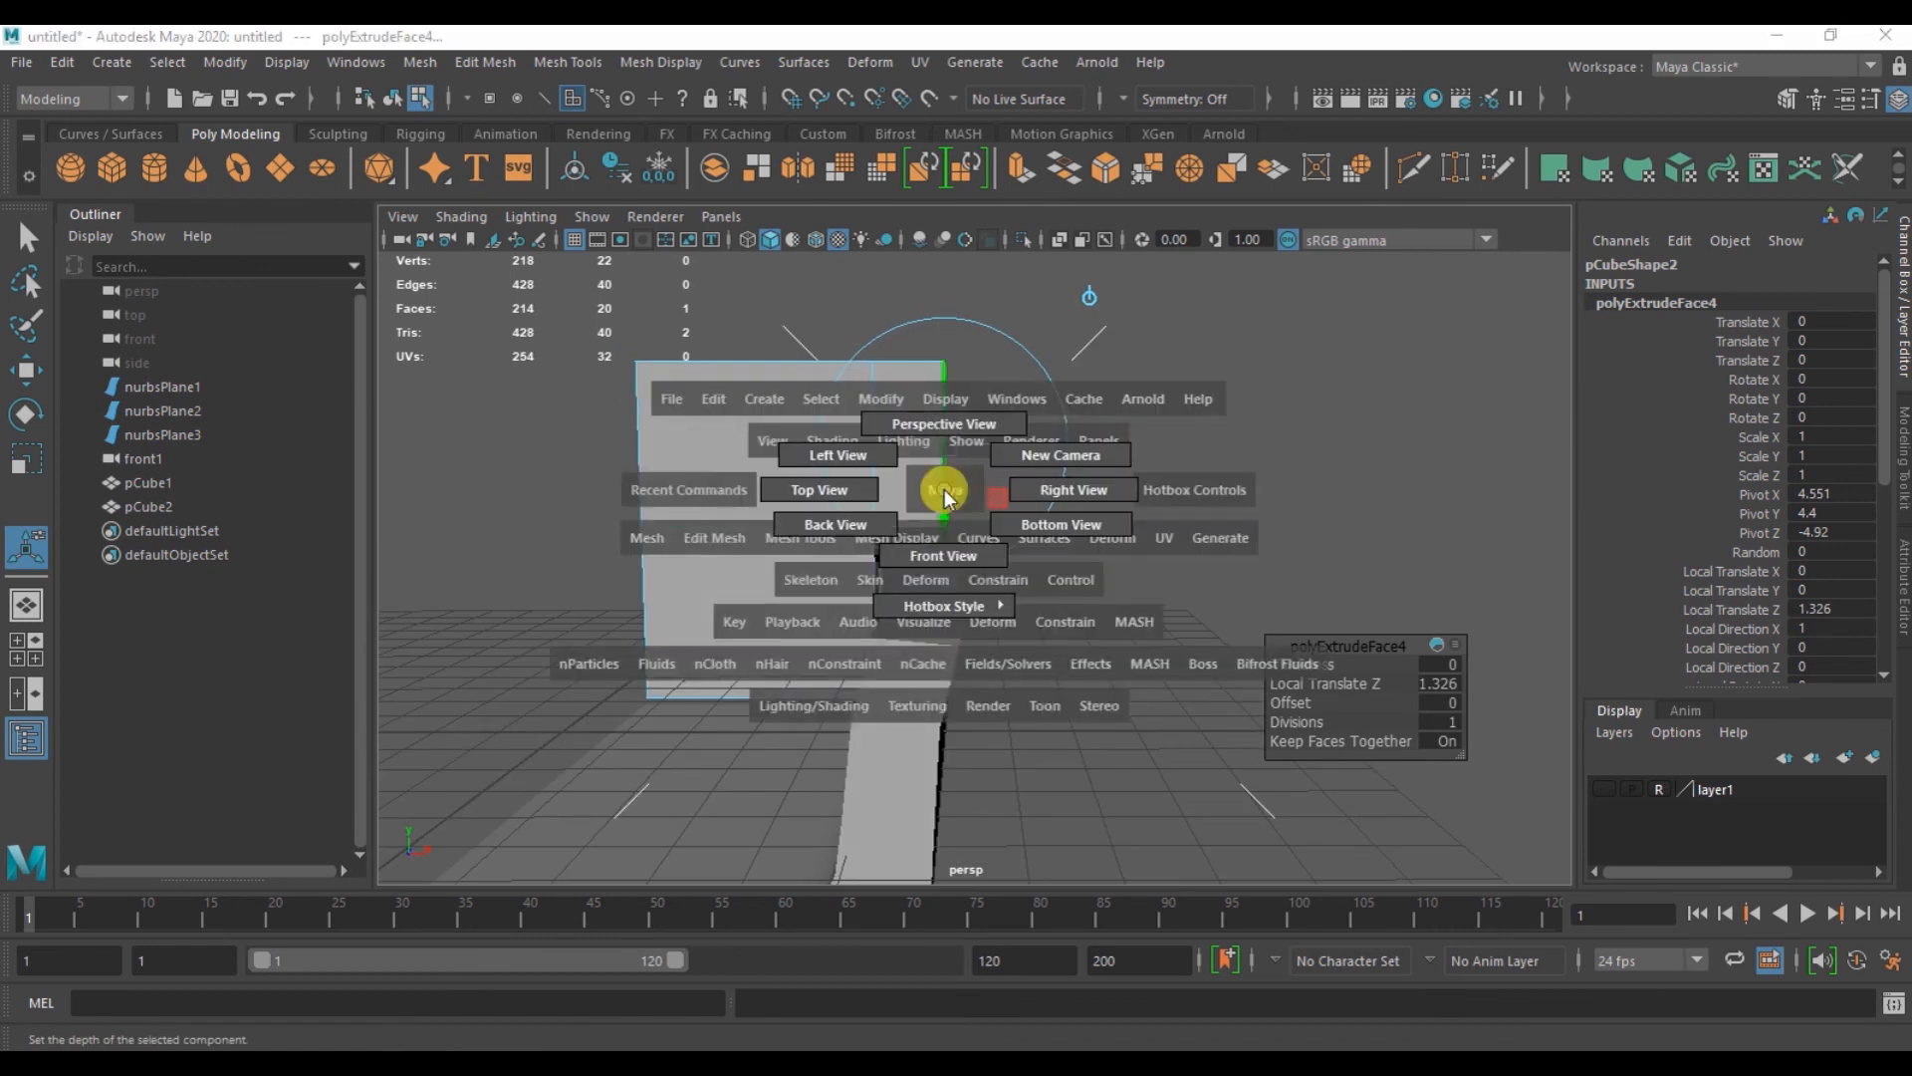
{"action": "key", "text": "space"}
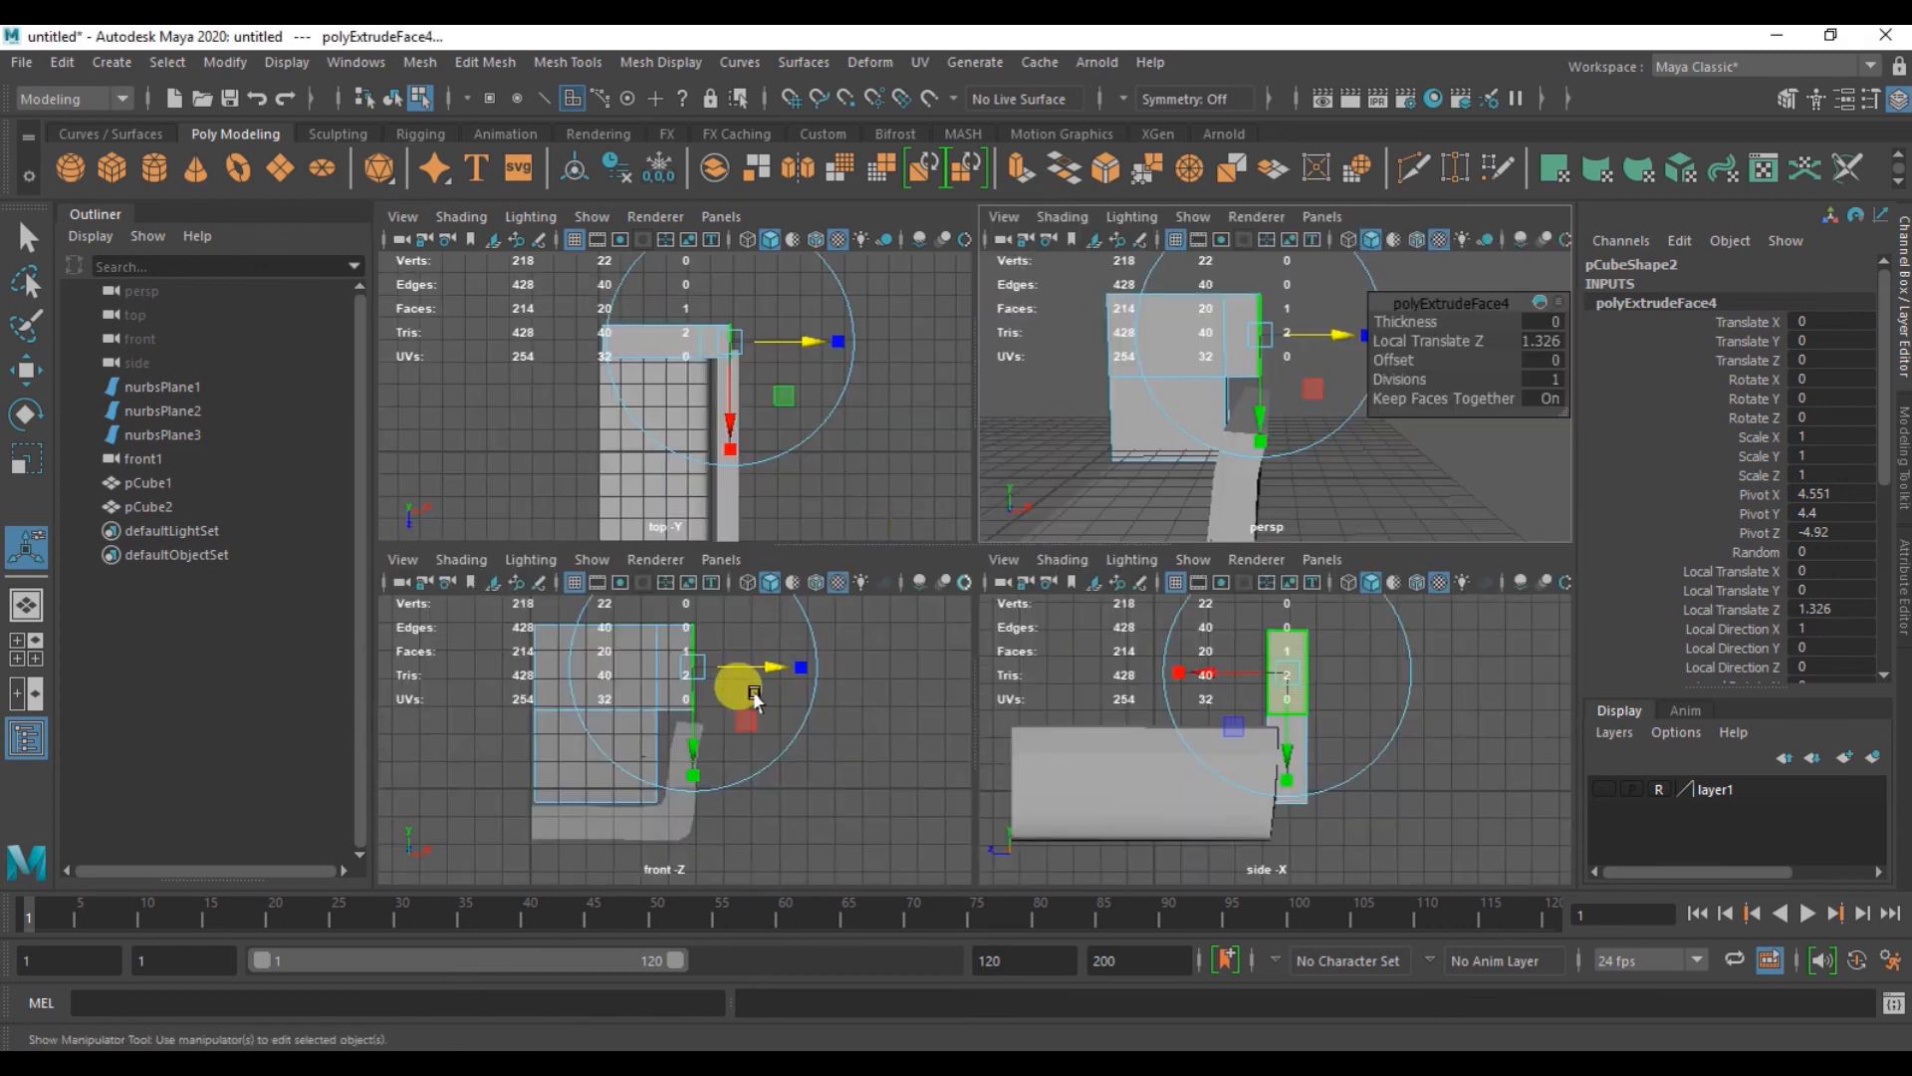
{"action": "scroll", "coordinate": [700, 704], "scroll_direction": "up", "scroll_amount": 7}
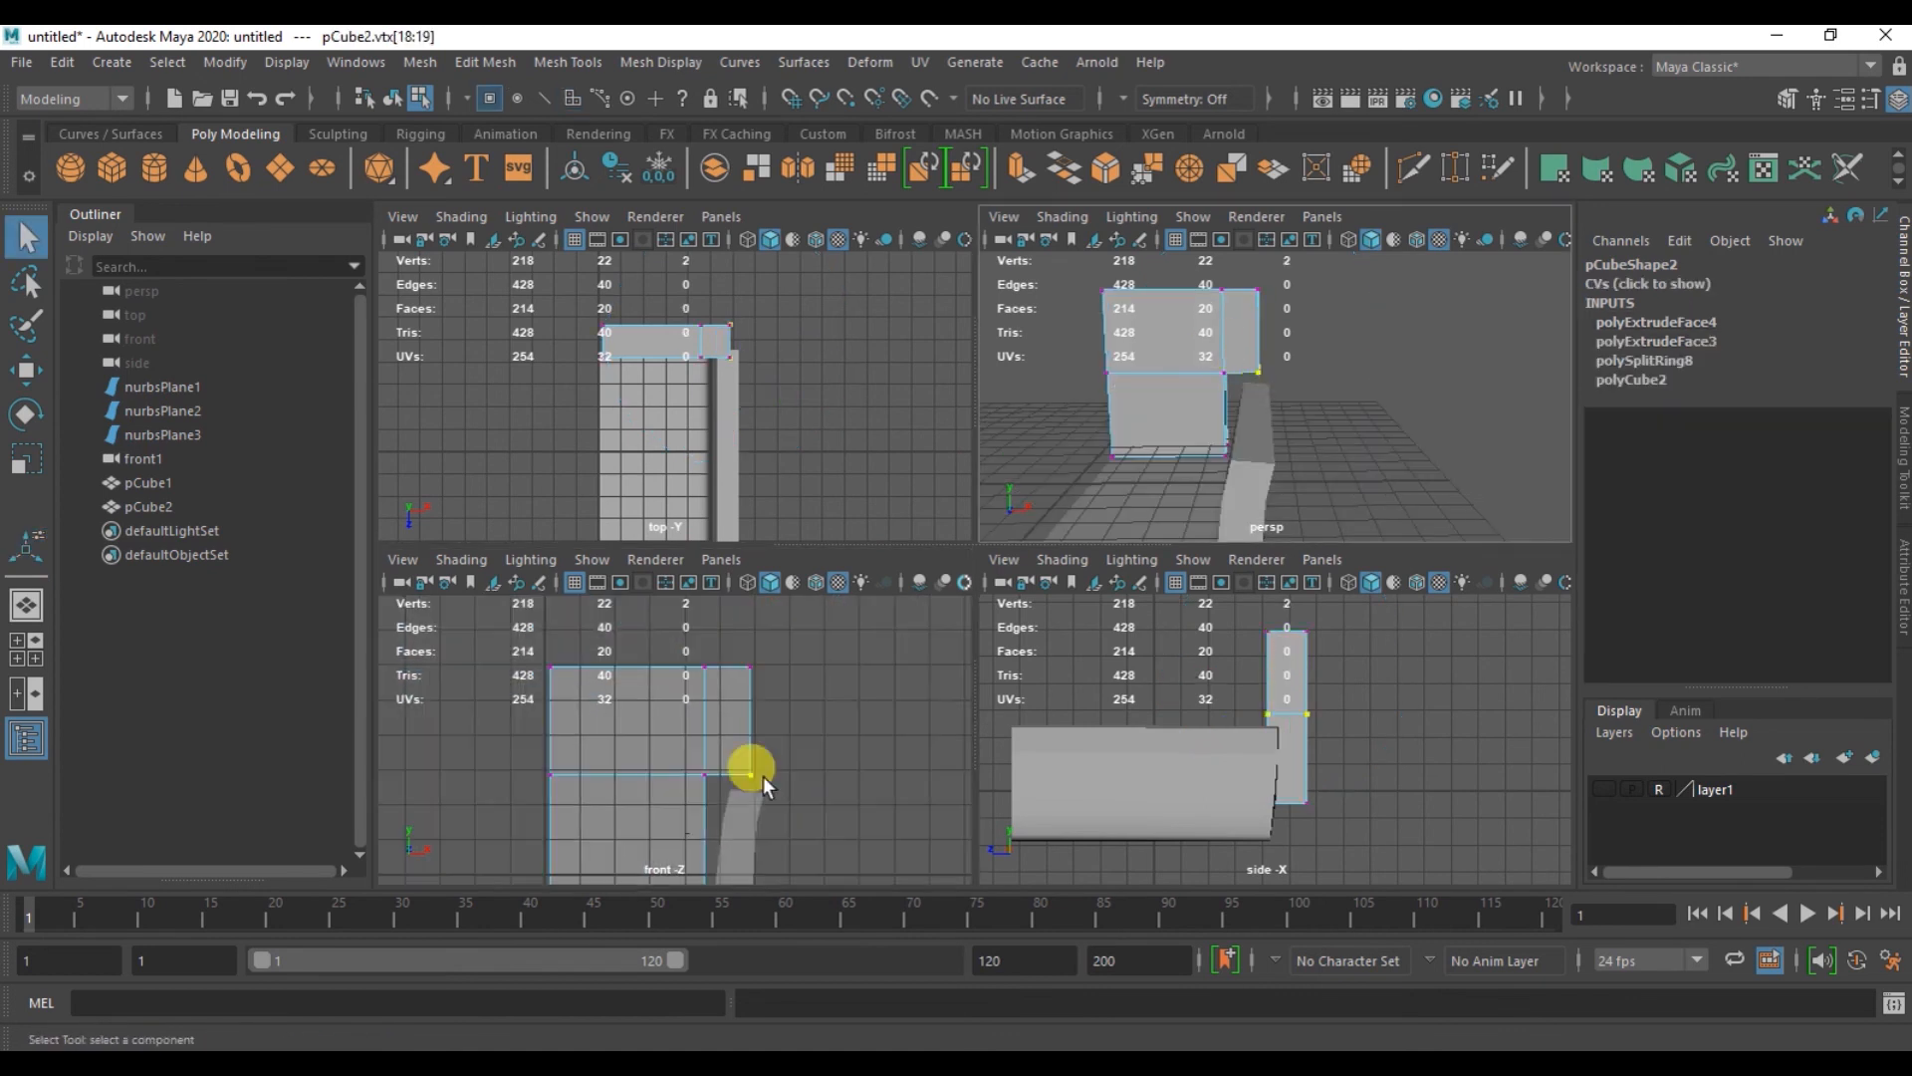
{"action": "key", "text": "w"}
{"action": "left_click_drag", "start_coordinate": [749, 656], "coordinate": [749, 670]}
- Move the backrest's inner corner vertices outward and down beside the arm, and shift the top vertices above them outward
{"action": "left_click_drag", "start_coordinate": [713, 759], "coordinate": [694, 793]}
{"action": "left_click_drag", "start_coordinate": [818, 776], "coordinate": [834, 777]}
{"action": "left_click_drag", "start_coordinate": [720, 644], "coordinate": [720, 664]}
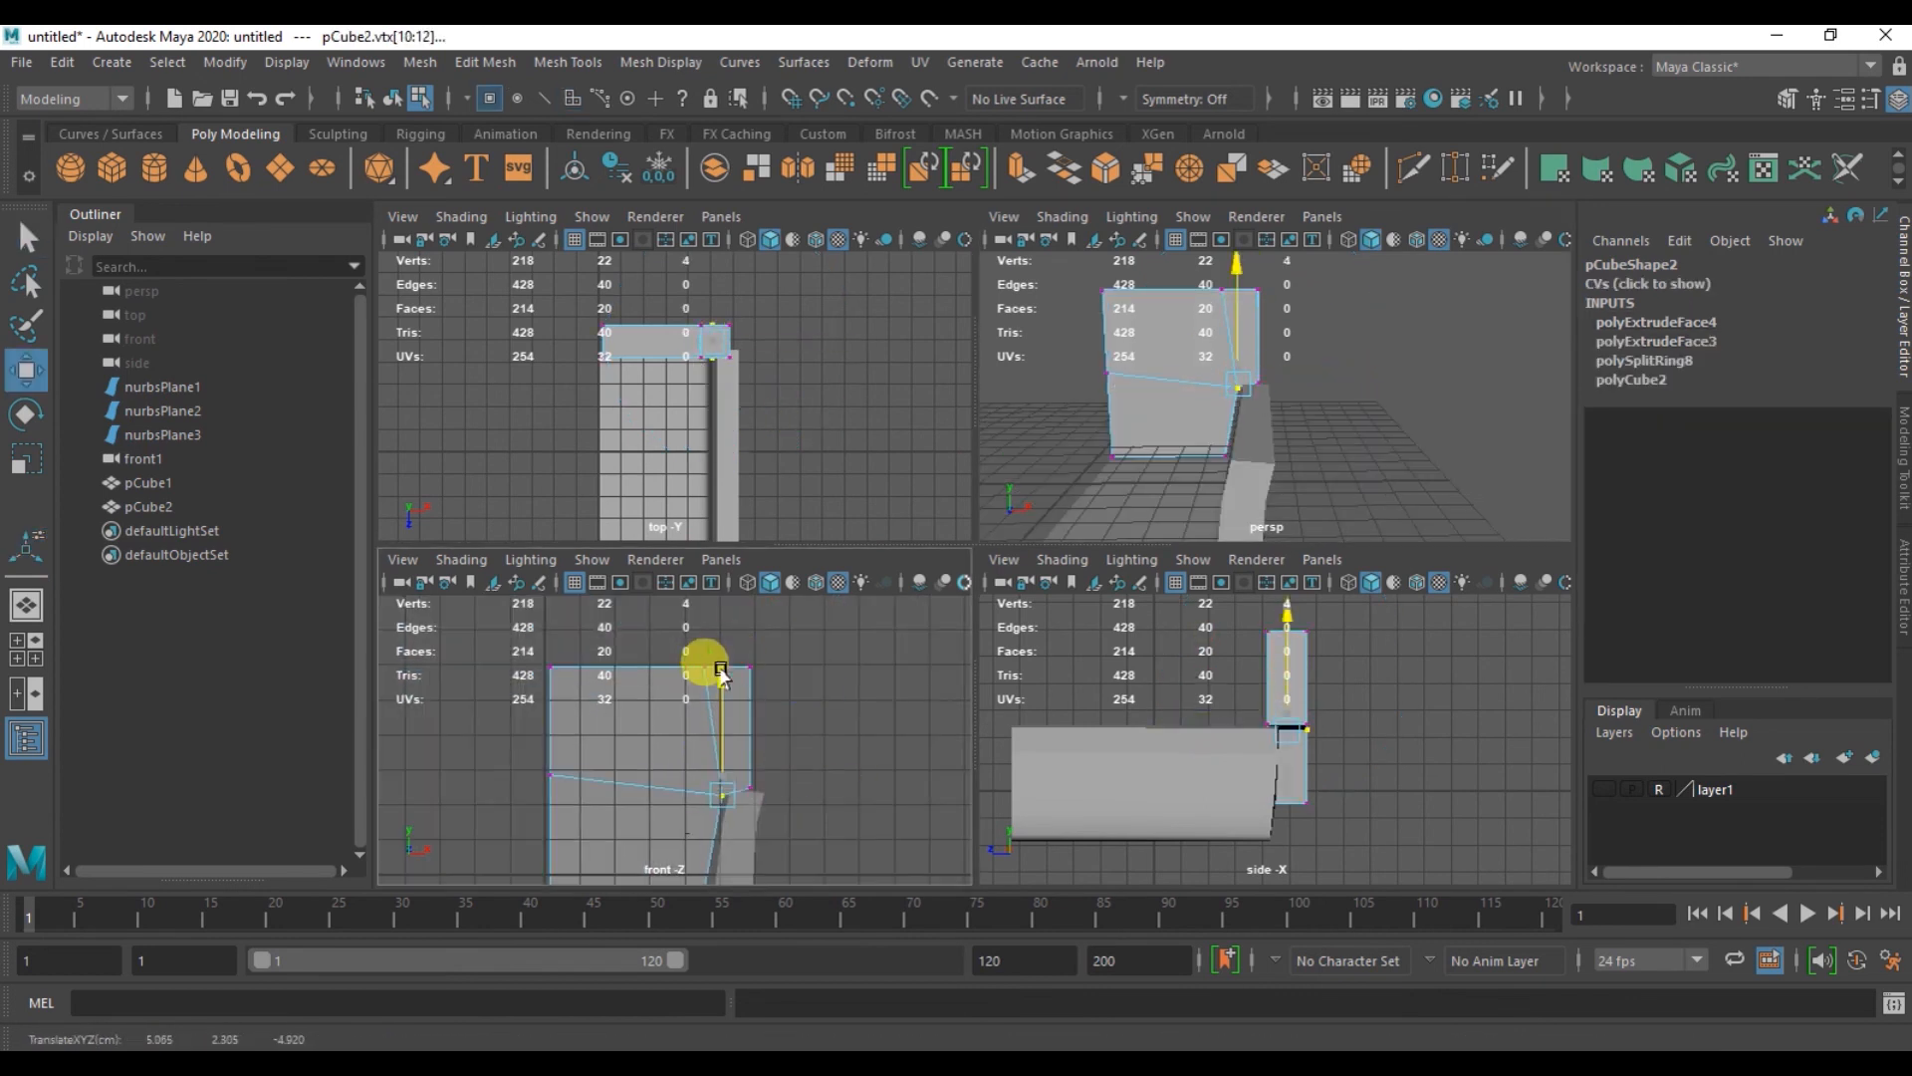
{"action": "middle_click_drag", "start_coordinate": [800, 715], "coordinate": [820, 707], "text": "alt"}
{"action": "left_click_drag", "start_coordinate": [745, 681], "coordinate": [712, 642]}
{"action": "left_click_drag", "start_coordinate": [835, 658], "coordinate": [853, 658]}
- Lower the backrest's middle vertices at the centre line and both sets of bottom corner vertices in the front view
{"action": "middle_click_drag", "start_coordinate": [767, 732], "coordinate": [818, 689], "text": "alt"}
{"action": "left_click_drag", "start_coordinate": [596, 703], "coordinate": [674, 745]}
{"action": "left_click_drag", "start_coordinate": [620, 607], "coordinate": [619, 627]}
{"action": "left_click_drag", "start_coordinate": [754, 818], "coordinate": [839, 846]}
{"action": "left_click_drag", "start_coordinate": [774, 721], "coordinate": [775, 728]}
{"action": "left_click_drag", "start_coordinate": [591, 820], "coordinate": [652, 859]}
{"action": "left_click_drag", "start_coordinate": [621, 724], "coordinate": [621, 730]}
- Lower the backrest's vertices around the step beside the arm, shift them slightly along X, and return to object mode
{"action": "left_click_drag", "start_coordinate": [1126, 476], "coordinate": [1166, 470], "text": "alt"}
{"action": "scroll", "coordinate": [1170, 470], "scroll_direction": "up", "scroll_amount": 5}
{"action": "left_click_drag", "start_coordinate": [1276, 425], "coordinate": [1181, 534]}
{"action": "left_click_drag", "start_coordinate": [1225, 354], "coordinate": [1226, 372]}
{"action": "left_click_drag", "start_coordinate": [1135, 414], "coordinate": [1185, 428], "text": "alt"}
{"action": "left_click_drag", "start_coordinate": [1230, 418], "coordinate": [1169, 494]}
{"action": "left_click_drag", "start_coordinate": [1207, 331], "coordinate": [1207, 352]}
{"action": "left_click_drag", "start_coordinate": [1308, 459], "coordinate": [1318, 460]}
{"action": "scroll", "coordinate": [1305, 460], "scroll_direction": "down", "scroll_amount": 5}
{"action": "left_click_drag", "start_coordinate": [1014, 428], "coordinate": [1222, 506], "text": "alt"}
{"action": "scroll", "coordinate": [1222, 505], "scroll_direction": "down", "scroll_amount": 4}
{"action": "key", "text": "F8"}
- Draw a large polygon cube on the grid beside the sofa and subdivide all its sides into a dense grid
{"action": "key", "text": "space"}
{"action": "left_click", "coordinate": [811, 671]}
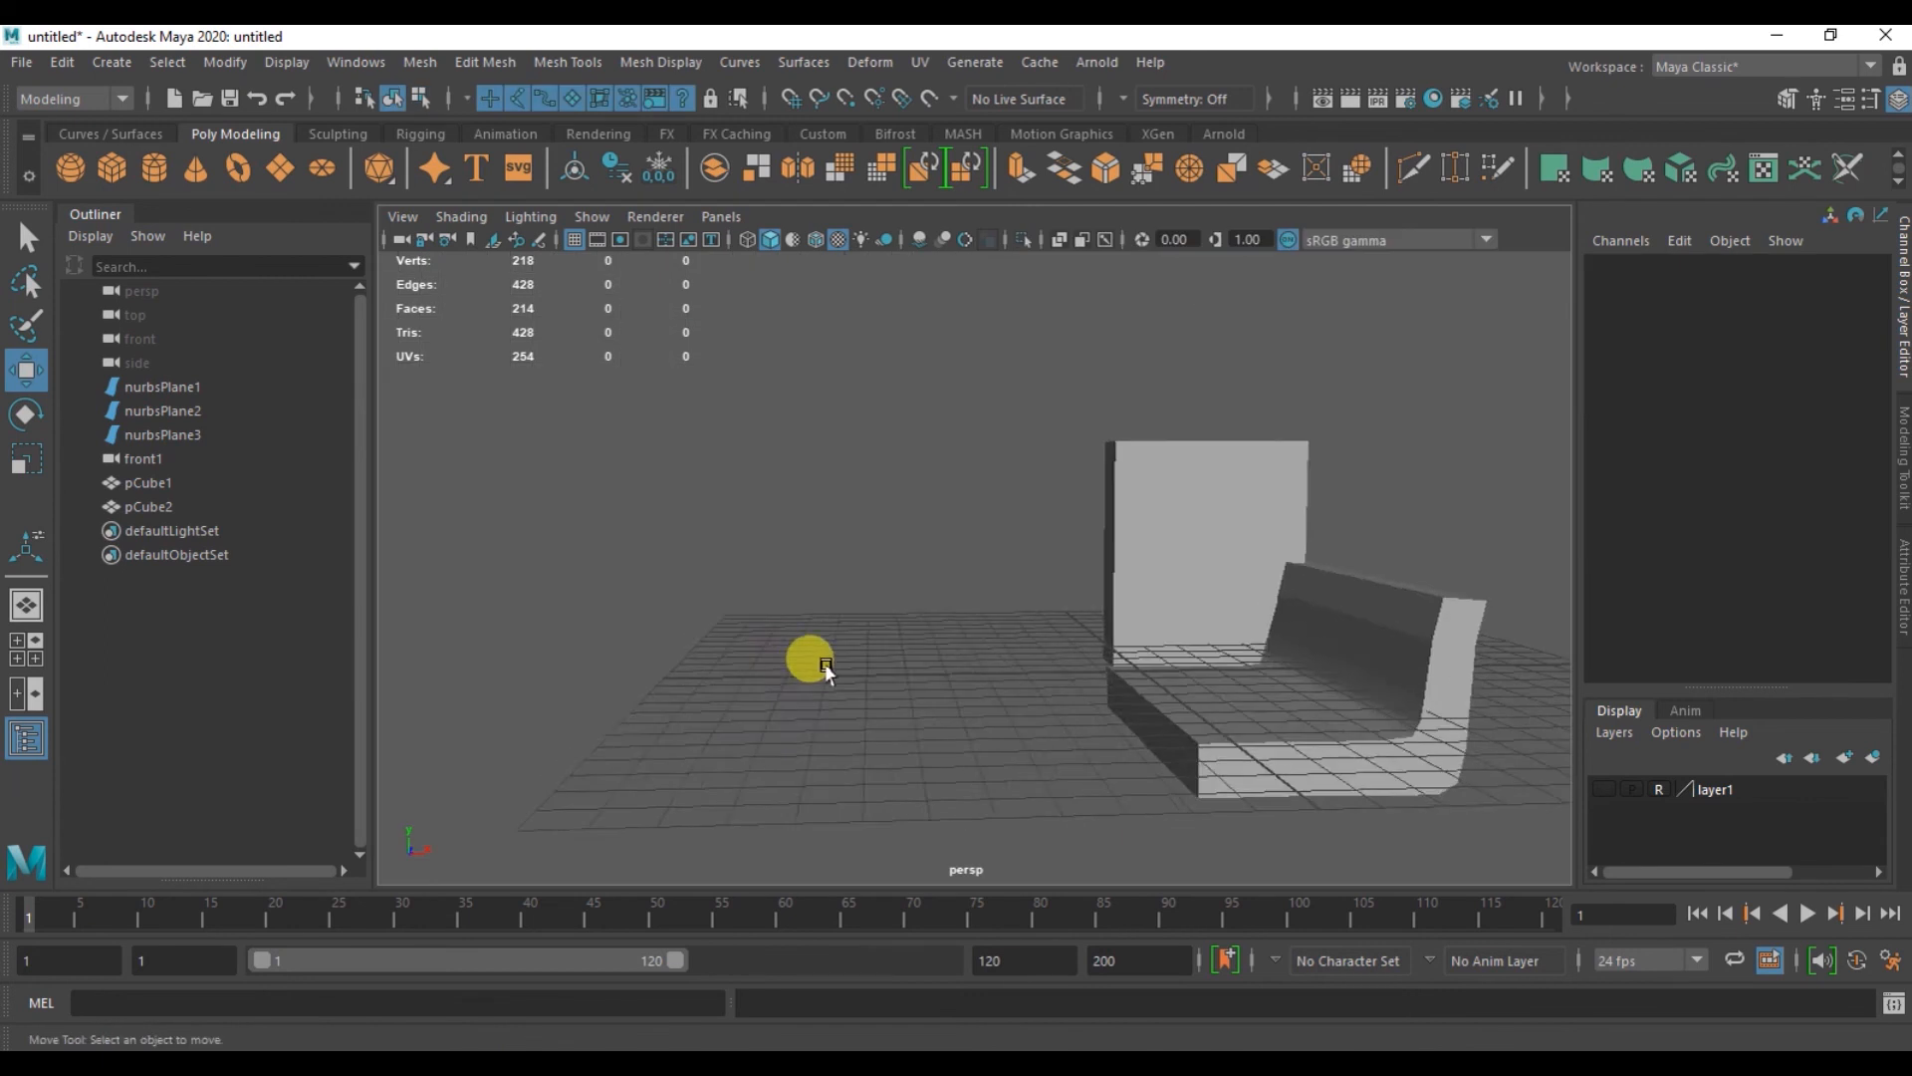
{"action": "left_click_drag", "start_coordinate": [810, 670], "coordinate": [799, 666], "text": "alt"}
{"action": "left_click", "coordinate": [118, 179]}
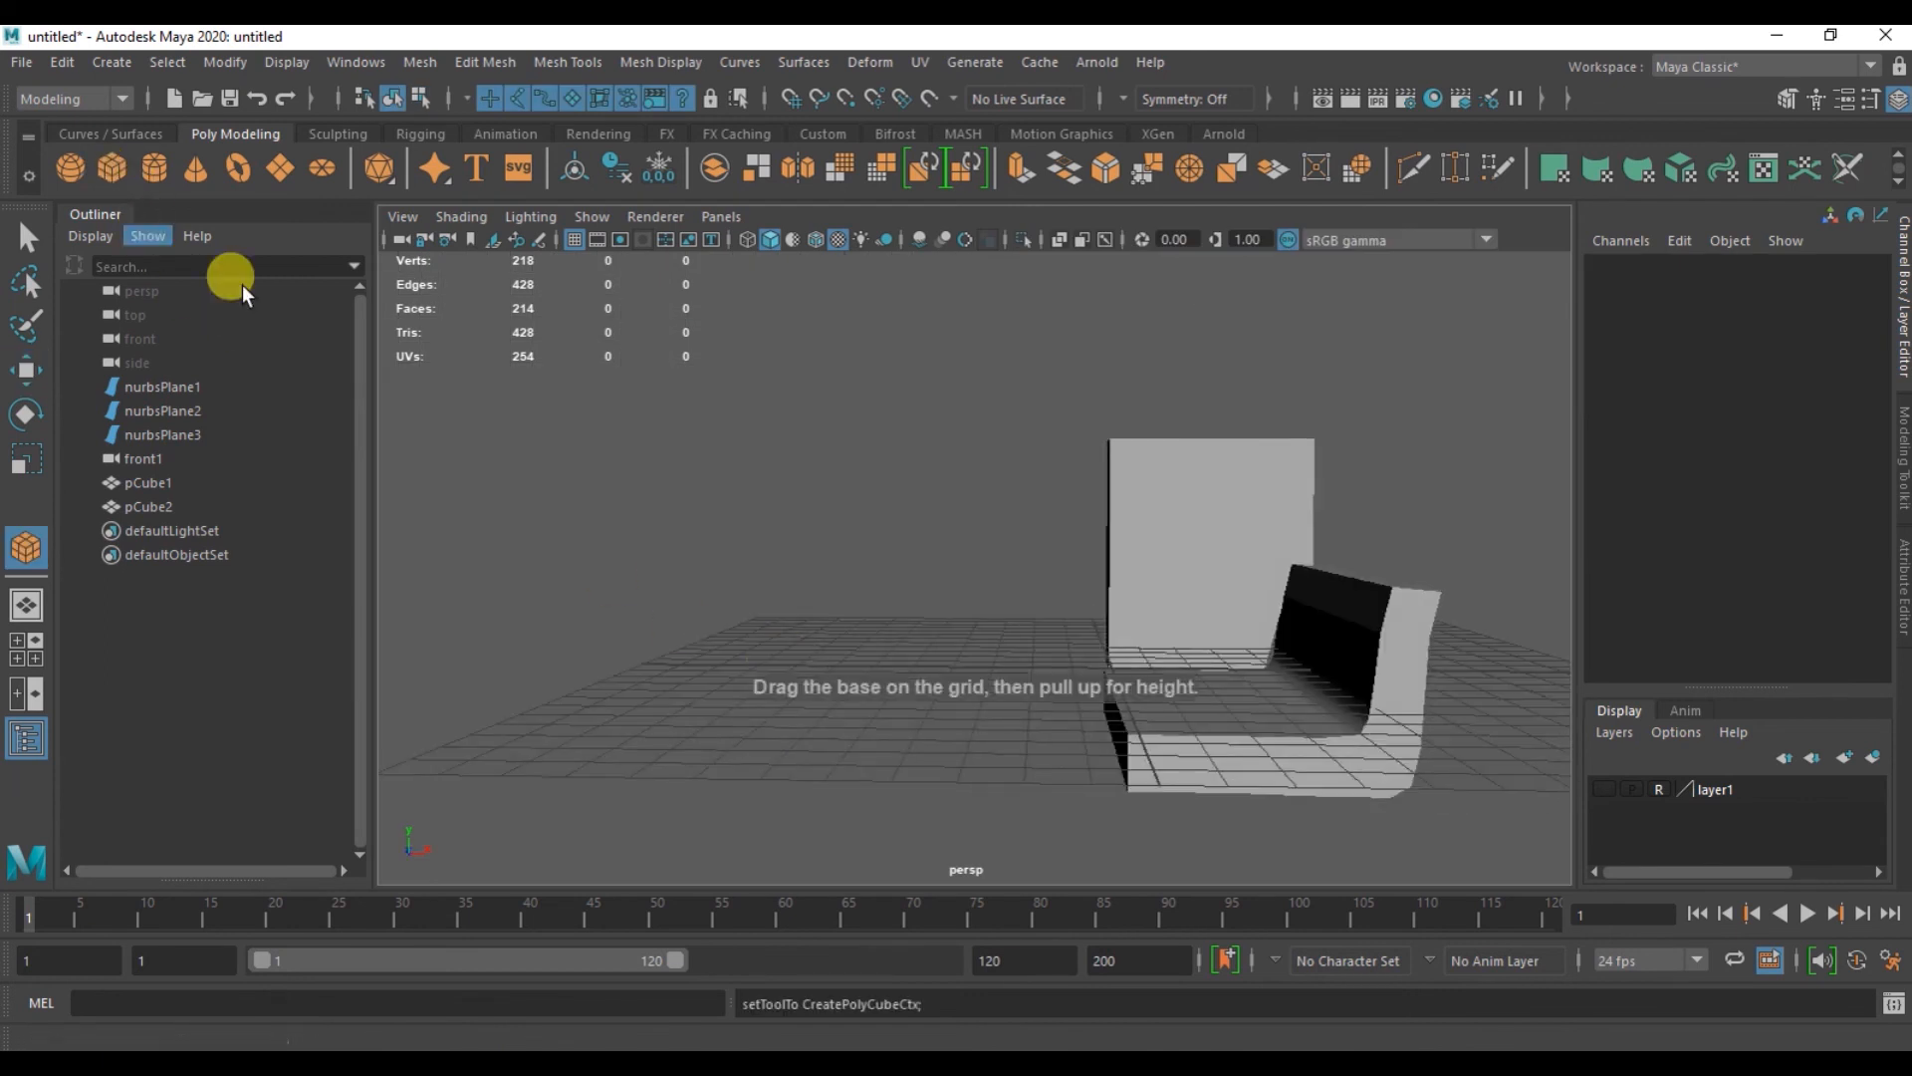
{"action": "left_click_drag", "start_coordinate": [816, 711], "coordinate": [848, 713], "text": "alt"}
{"action": "left_click_drag", "start_coordinate": [851, 715], "coordinate": [751, 785]}
{"action": "left_click_drag", "start_coordinate": [785, 761], "coordinate": [687, 582], "text": "alt"}
{"action": "left_click", "coordinate": [1902, 585]}
{"action": "left_click_drag", "start_coordinate": [653, 705], "coordinate": [864, 643], "text": "alt"}
{"action": "key", "text": "r"}
{"action": "left_click_drag", "start_coordinate": [865, 642], "coordinate": [926, 662], "text": "alt"}
{"action": "left_click_drag", "start_coordinate": [732, 652], "coordinate": [777, 653], "text": "alt"}
{"action": "scroll", "coordinate": [777, 653], "scroll_direction": "up", "scroll_amount": 3}
- Delete a 3 x 3 block of faces at one corner of the subdivided cube's top
{"action": "right_click_drag", "start_coordinate": [868, 633], "coordinate": [823, 514]}
{"action": "left_click", "coordinate": [734, 634]}
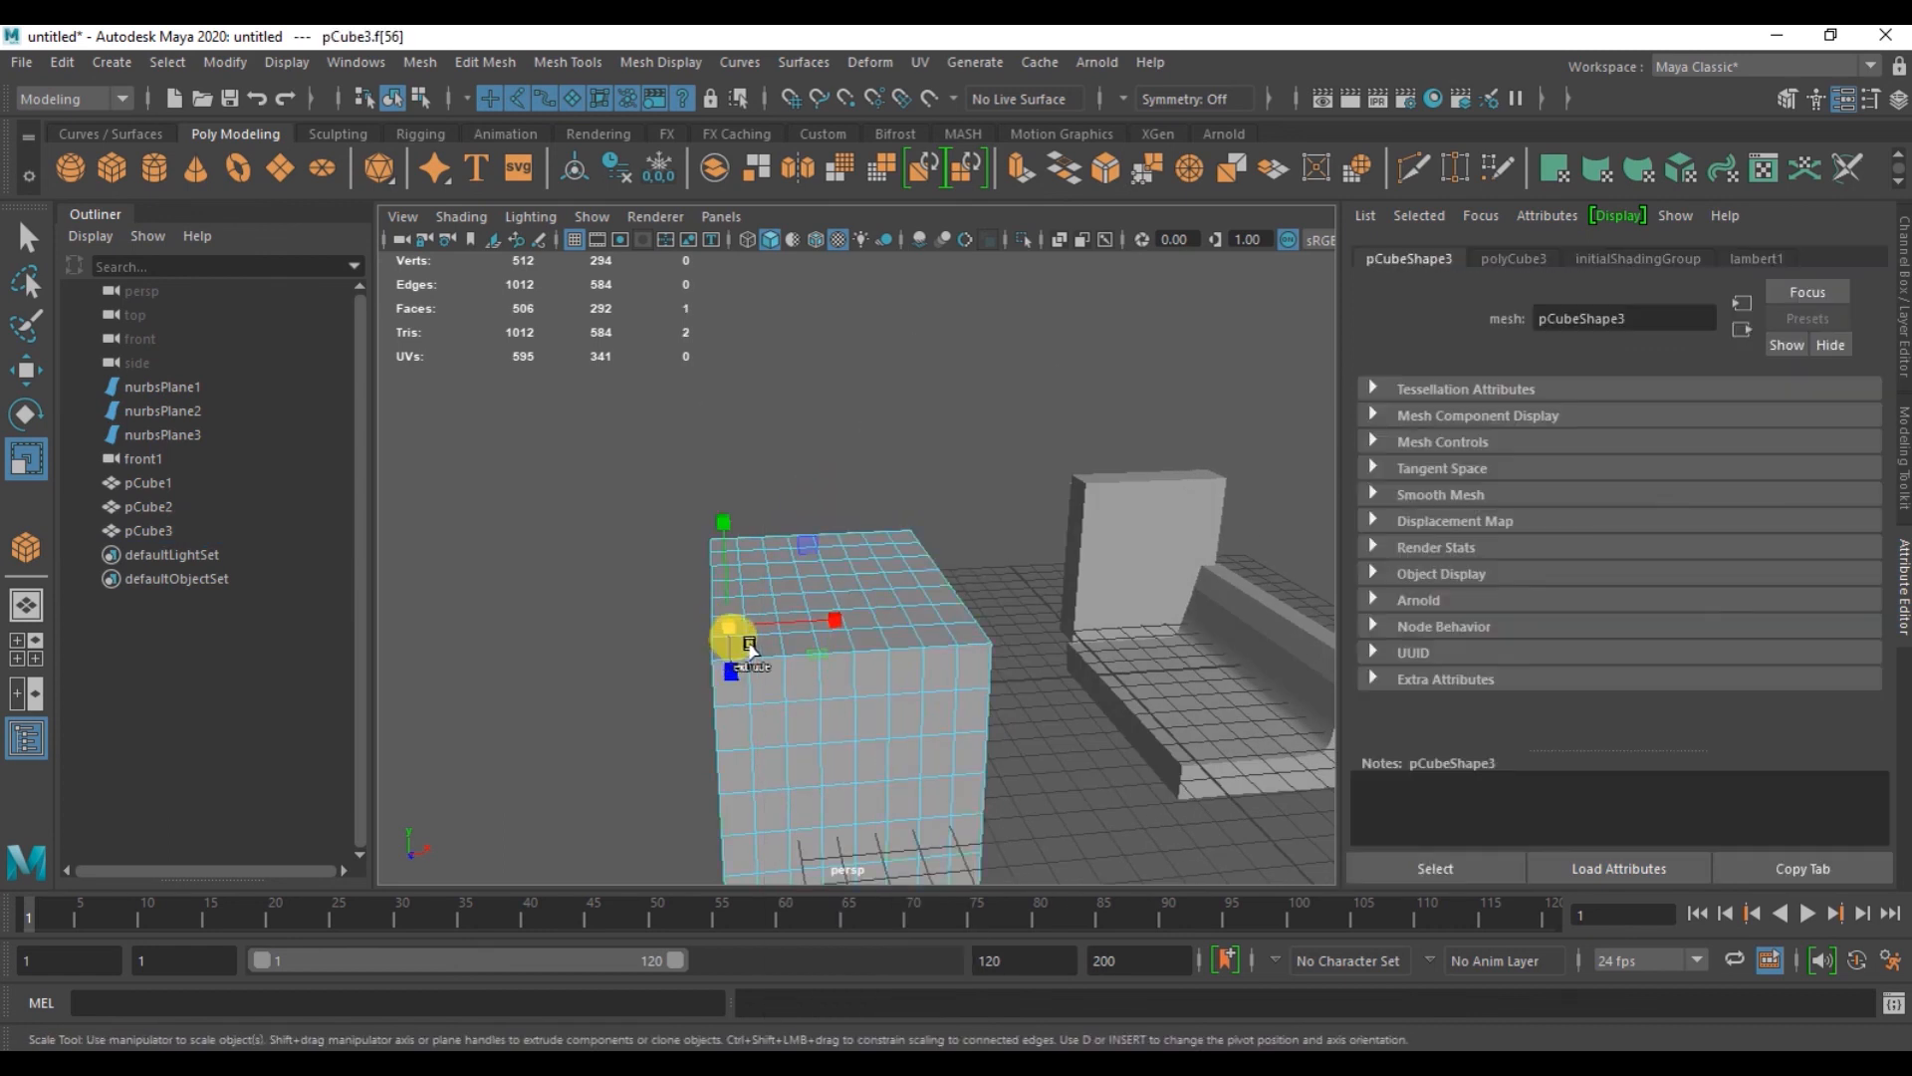
{"action": "key", "text": "q"}
{"action": "scroll", "coordinate": [768, 624], "scroll_direction": "up", "scroll_amount": 3}
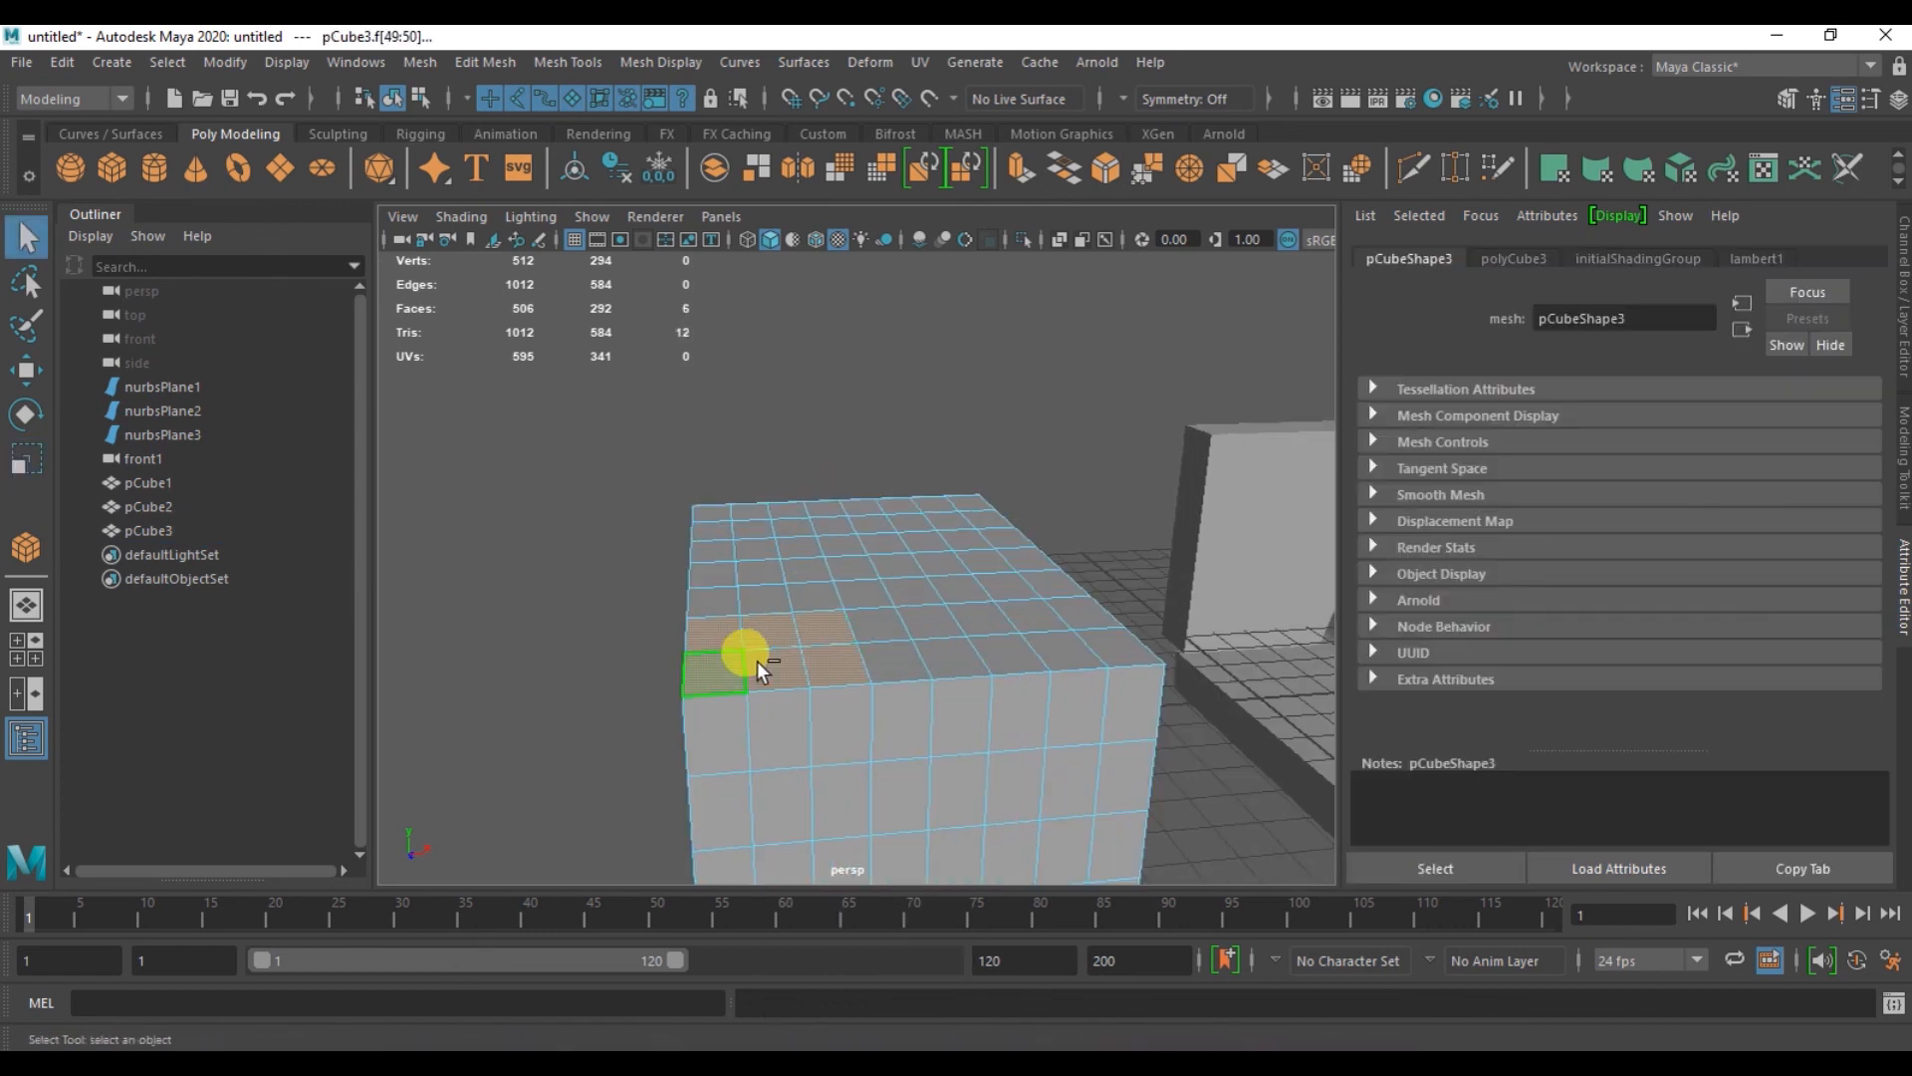
{"action": "key", "text": "Delete"}
- Extrude the whole loop of border edges around the opening in the cube's top
{"action": "left_click_drag", "start_coordinate": [733, 589], "coordinate": [834, 670], "text": "alt"}
{"action": "left_click_drag", "start_coordinate": [767, 779], "coordinate": [817, 709], "text": "alt"}
{"action": "right_click_drag", "start_coordinate": [933, 719], "coordinate": [904, 335]}
{"action": "middle_click_drag", "start_coordinate": [881, 540], "coordinate": [874, 468], "text": "alt"}
{"action": "right_click_drag", "start_coordinate": [886, 593], "coordinate": [918, 648], "text": "alt"}
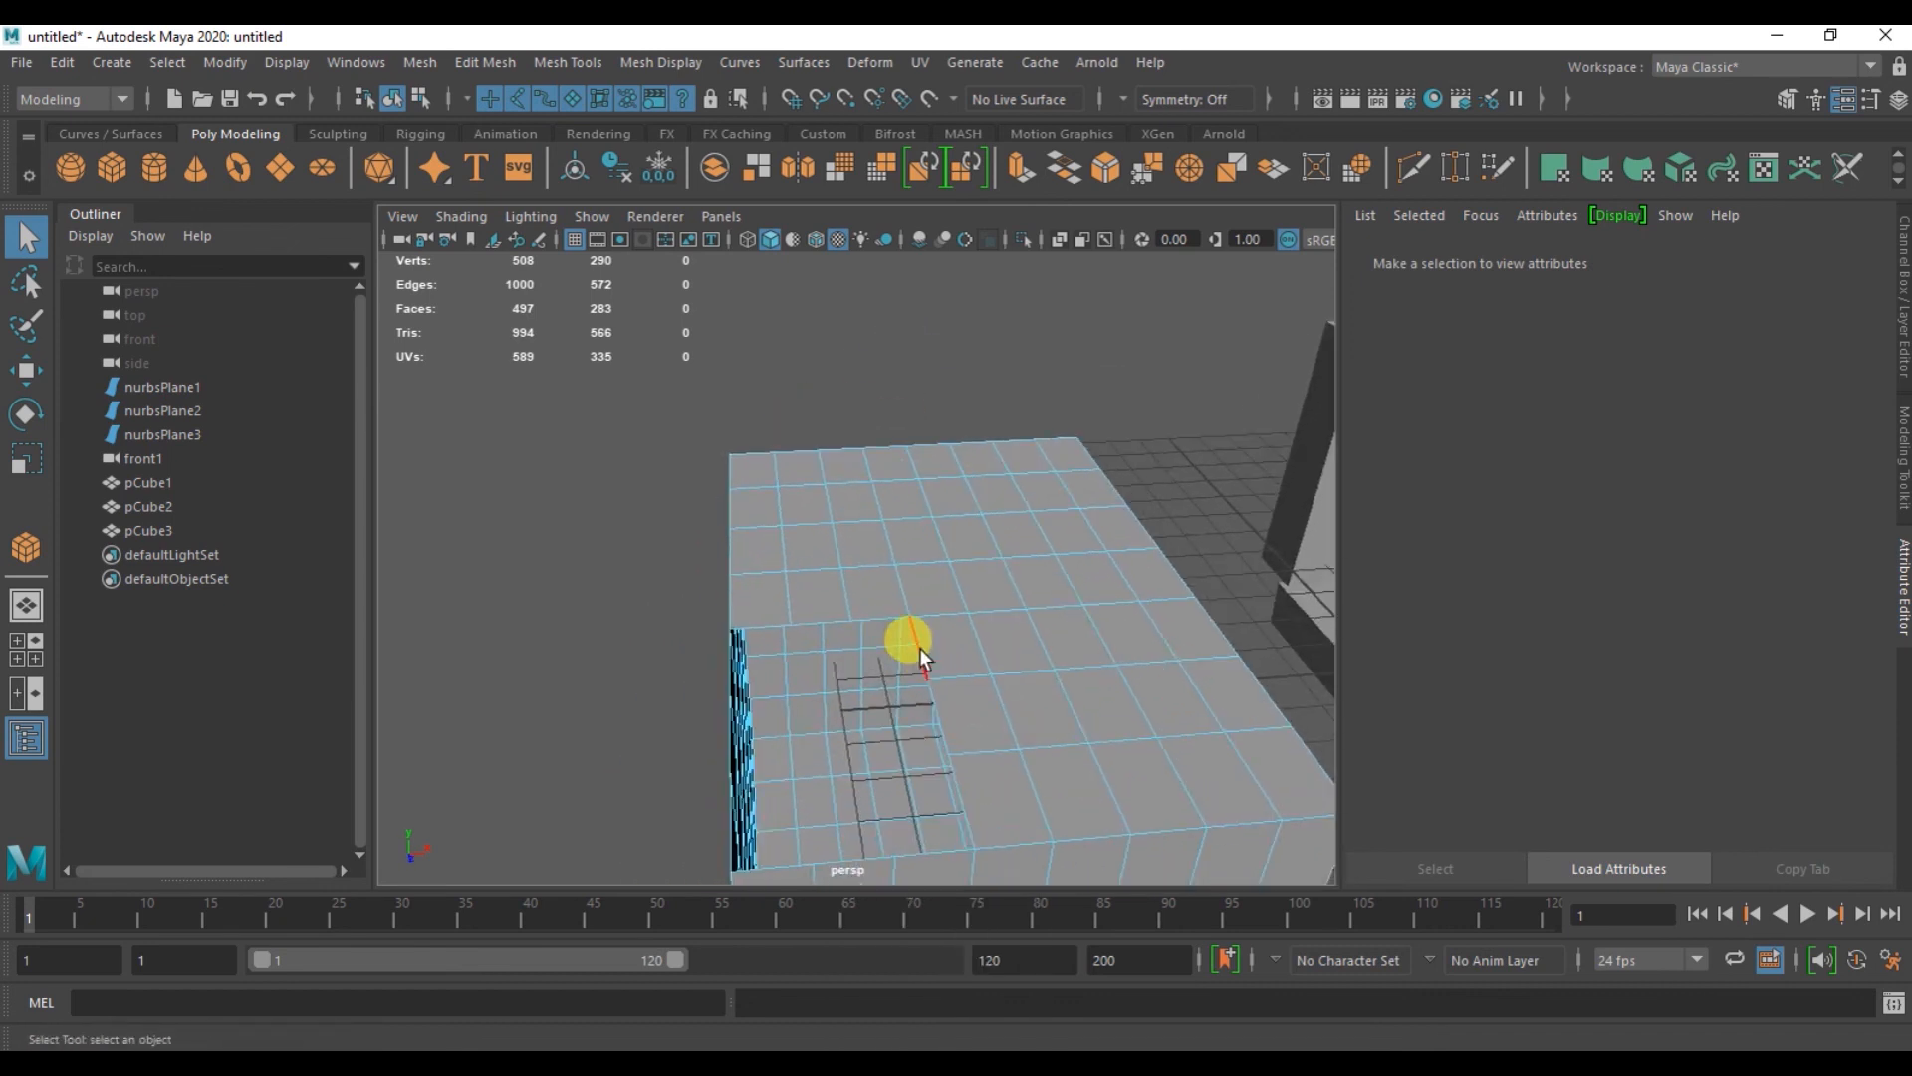
{"action": "double_click", "coordinate": [918, 648]}
{"action": "left_click_drag", "start_coordinate": [918, 670], "coordinate": [913, 570], "text": "alt"}
{"action": "right_click_drag", "start_coordinate": [915, 538], "coordinate": [942, 490], "text": "alt"}
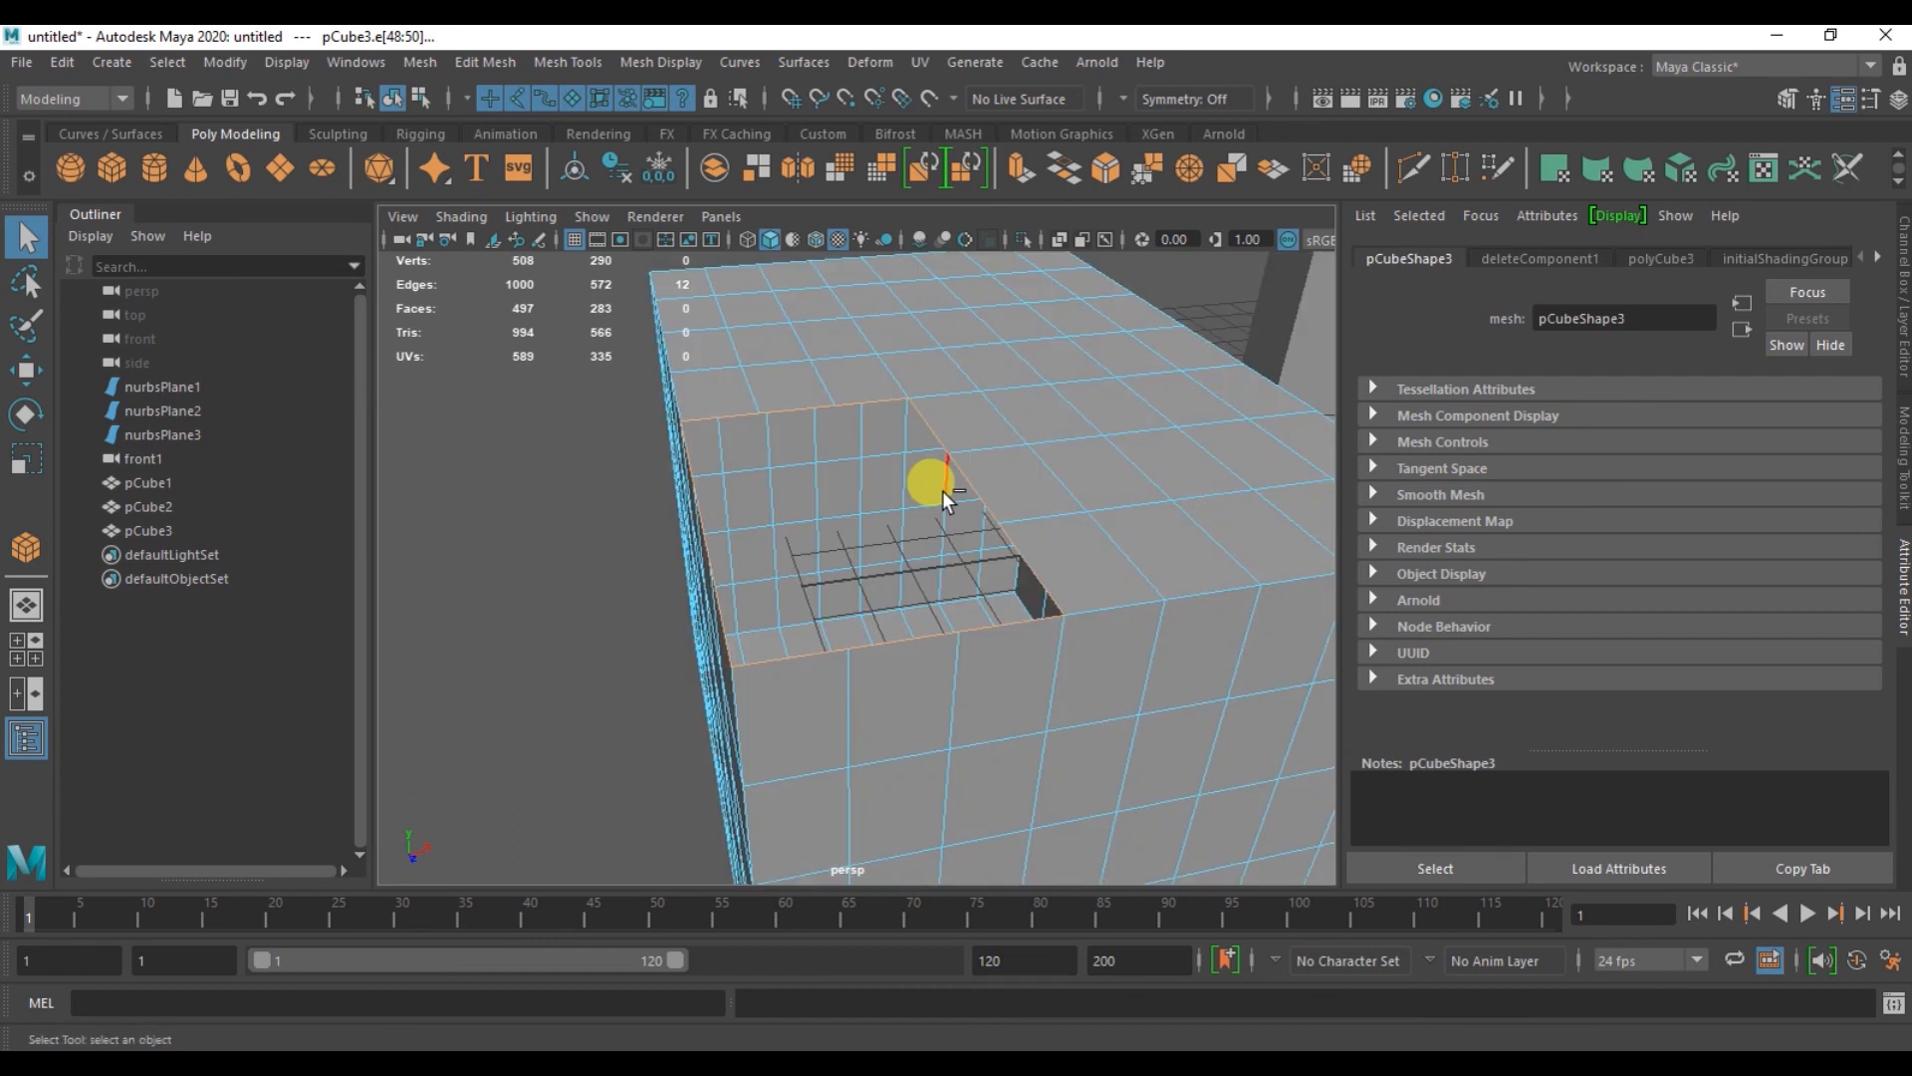
{"action": "key", "text": "ctrl+e"}
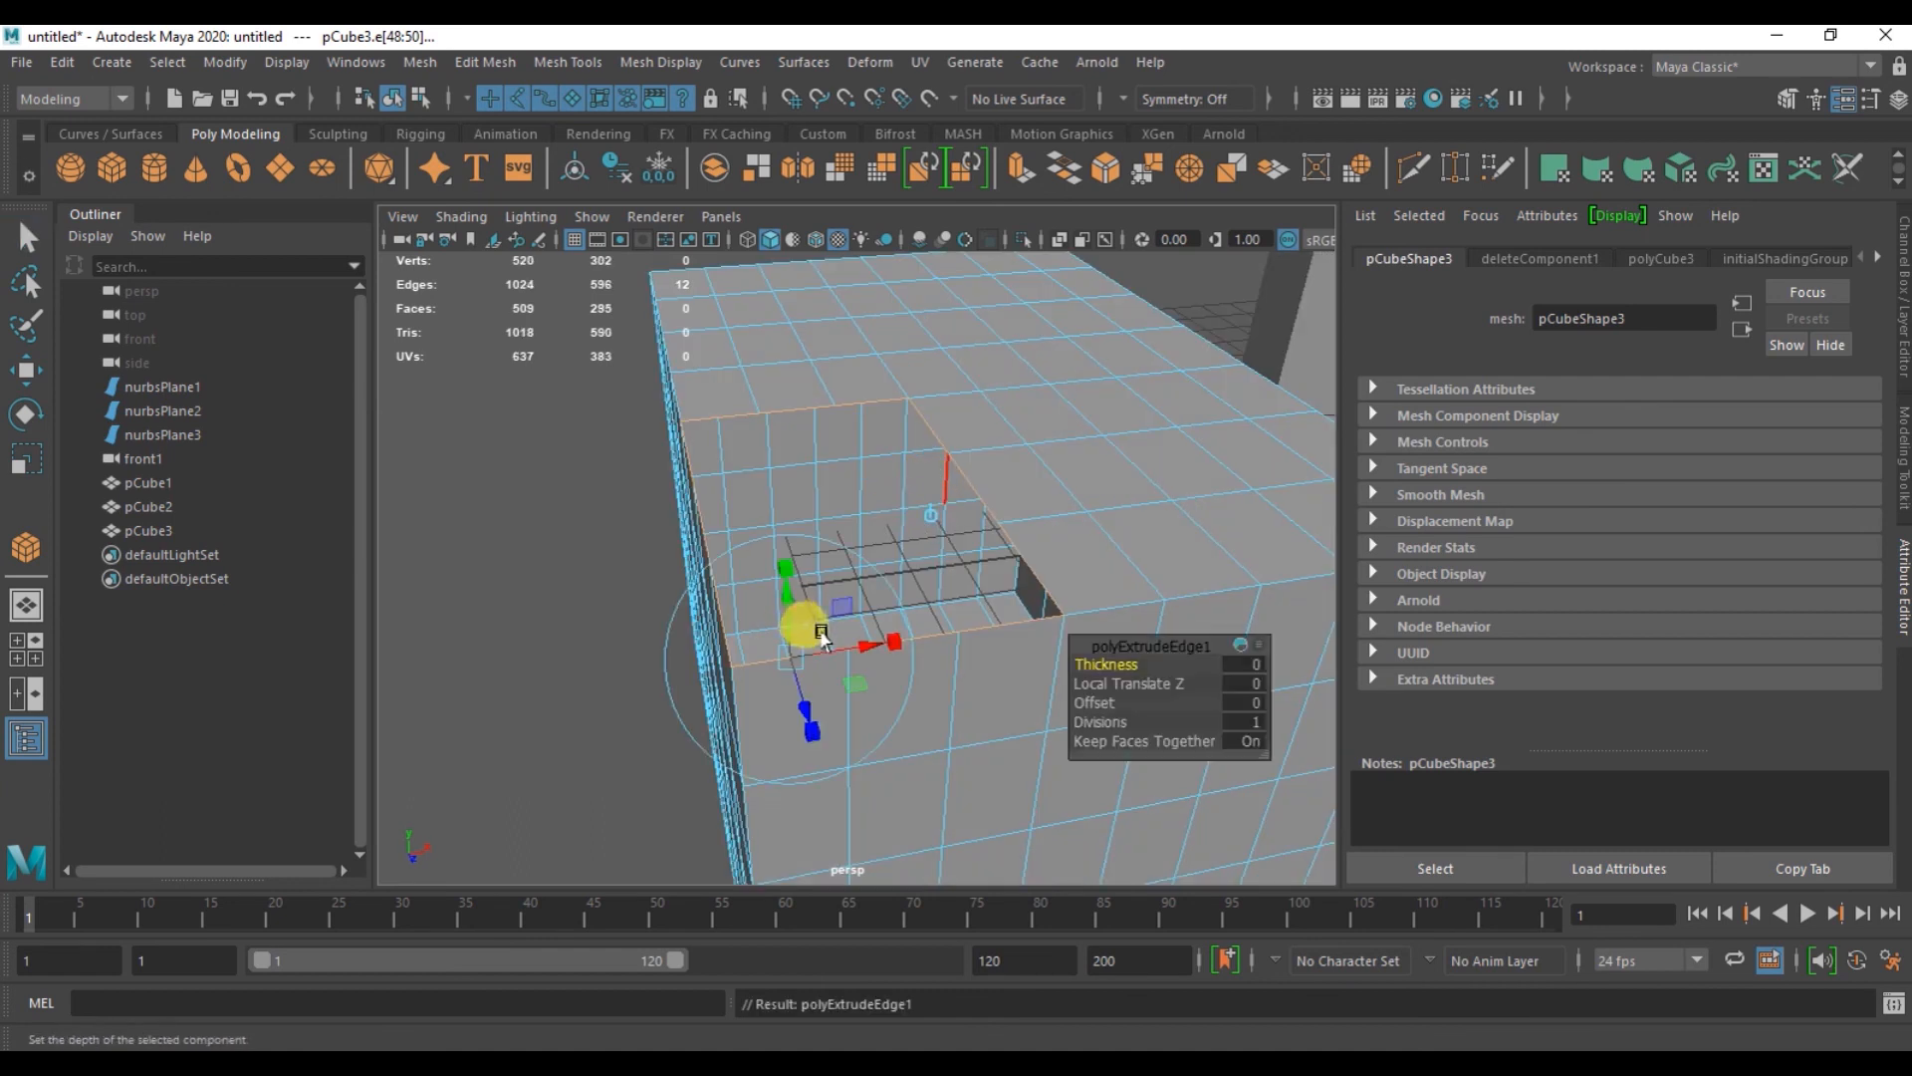
- Try moving and scaling the extruded border edges along their local axes, and undo both changes
{"action": "left_click_drag", "start_coordinate": [908, 719], "coordinate": [868, 654], "text": "alt"}
{"action": "left_click_drag", "start_coordinate": [793, 541], "coordinate": [841, 571], "text": "alt"}
{"action": "left_click_drag", "start_coordinate": [755, 714], "coordinate": [738, 718]}
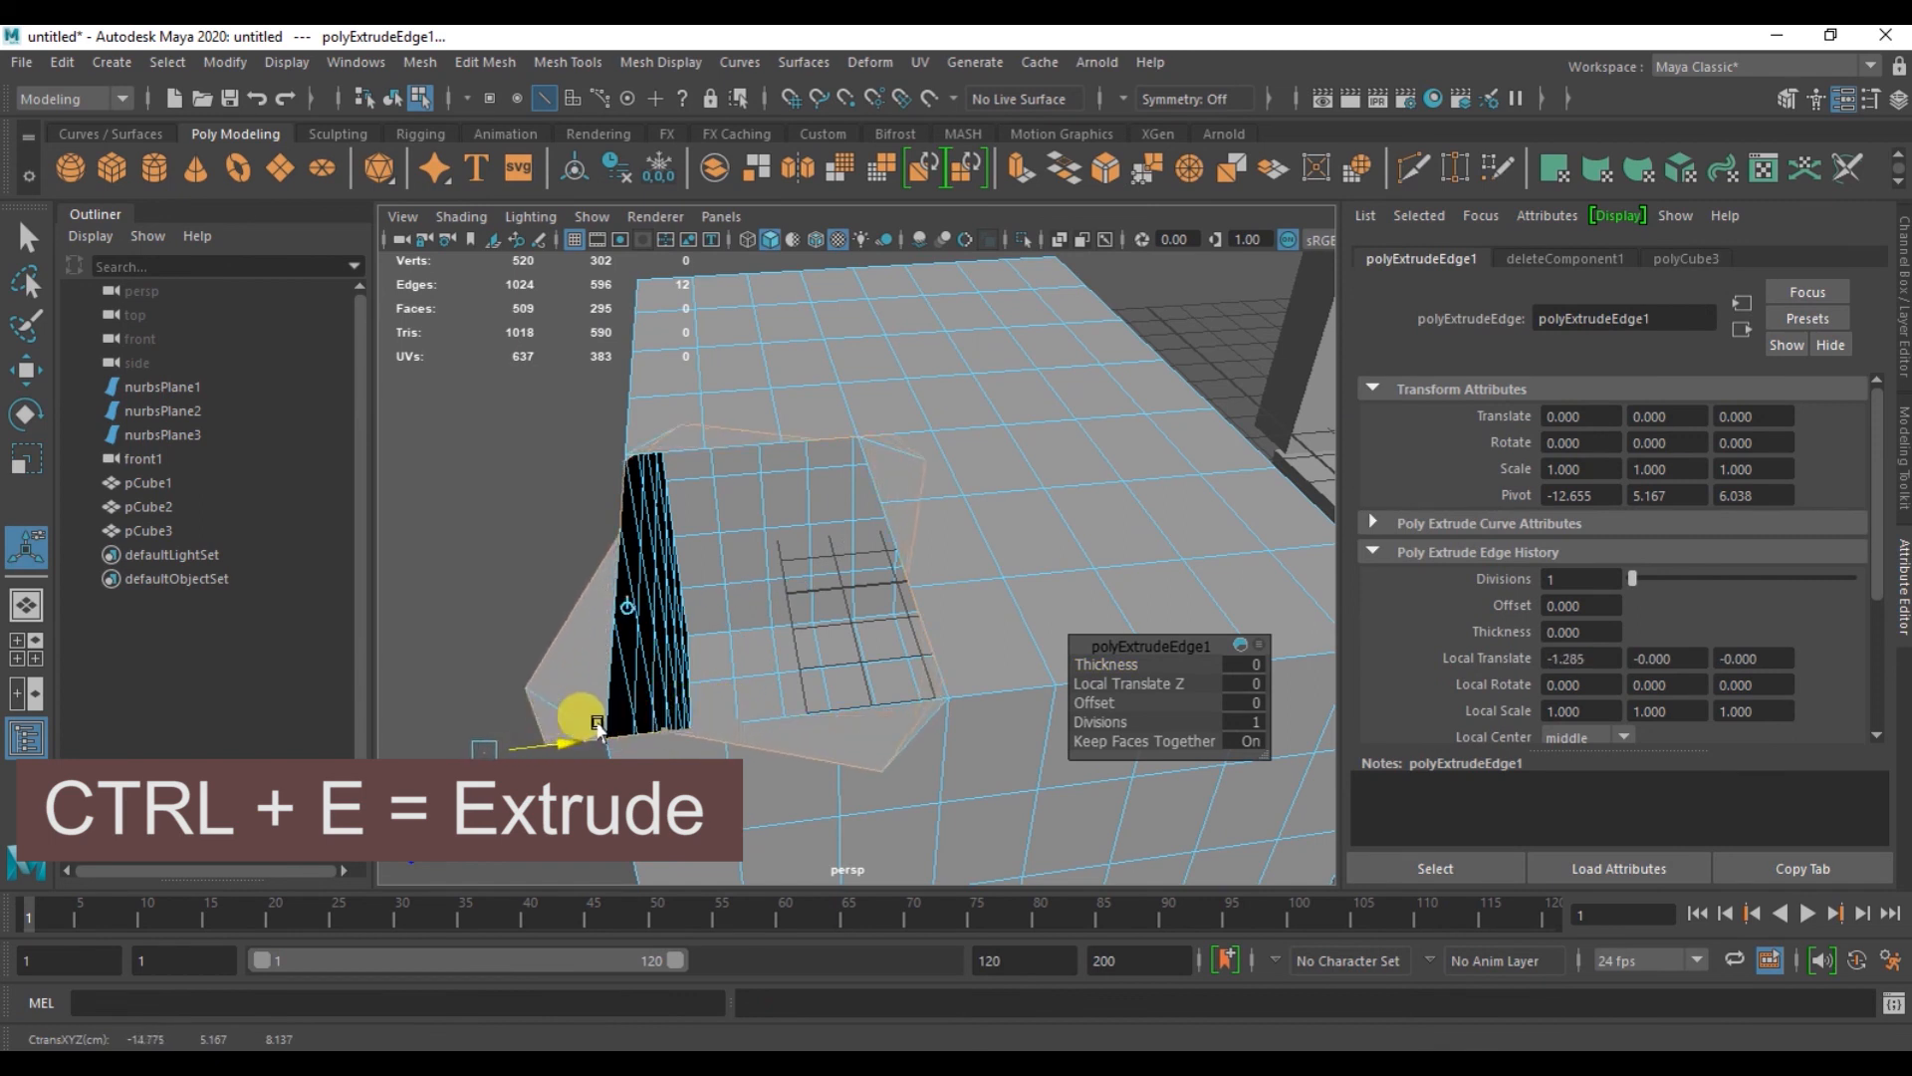
{"action": "key", "text": "ctrl+z"}
{"action": "left_click_drag", "start_coordinate": [654, 678], "coordinate": [699, 658]}
{"action": "key", "text": "ctrl+z"}
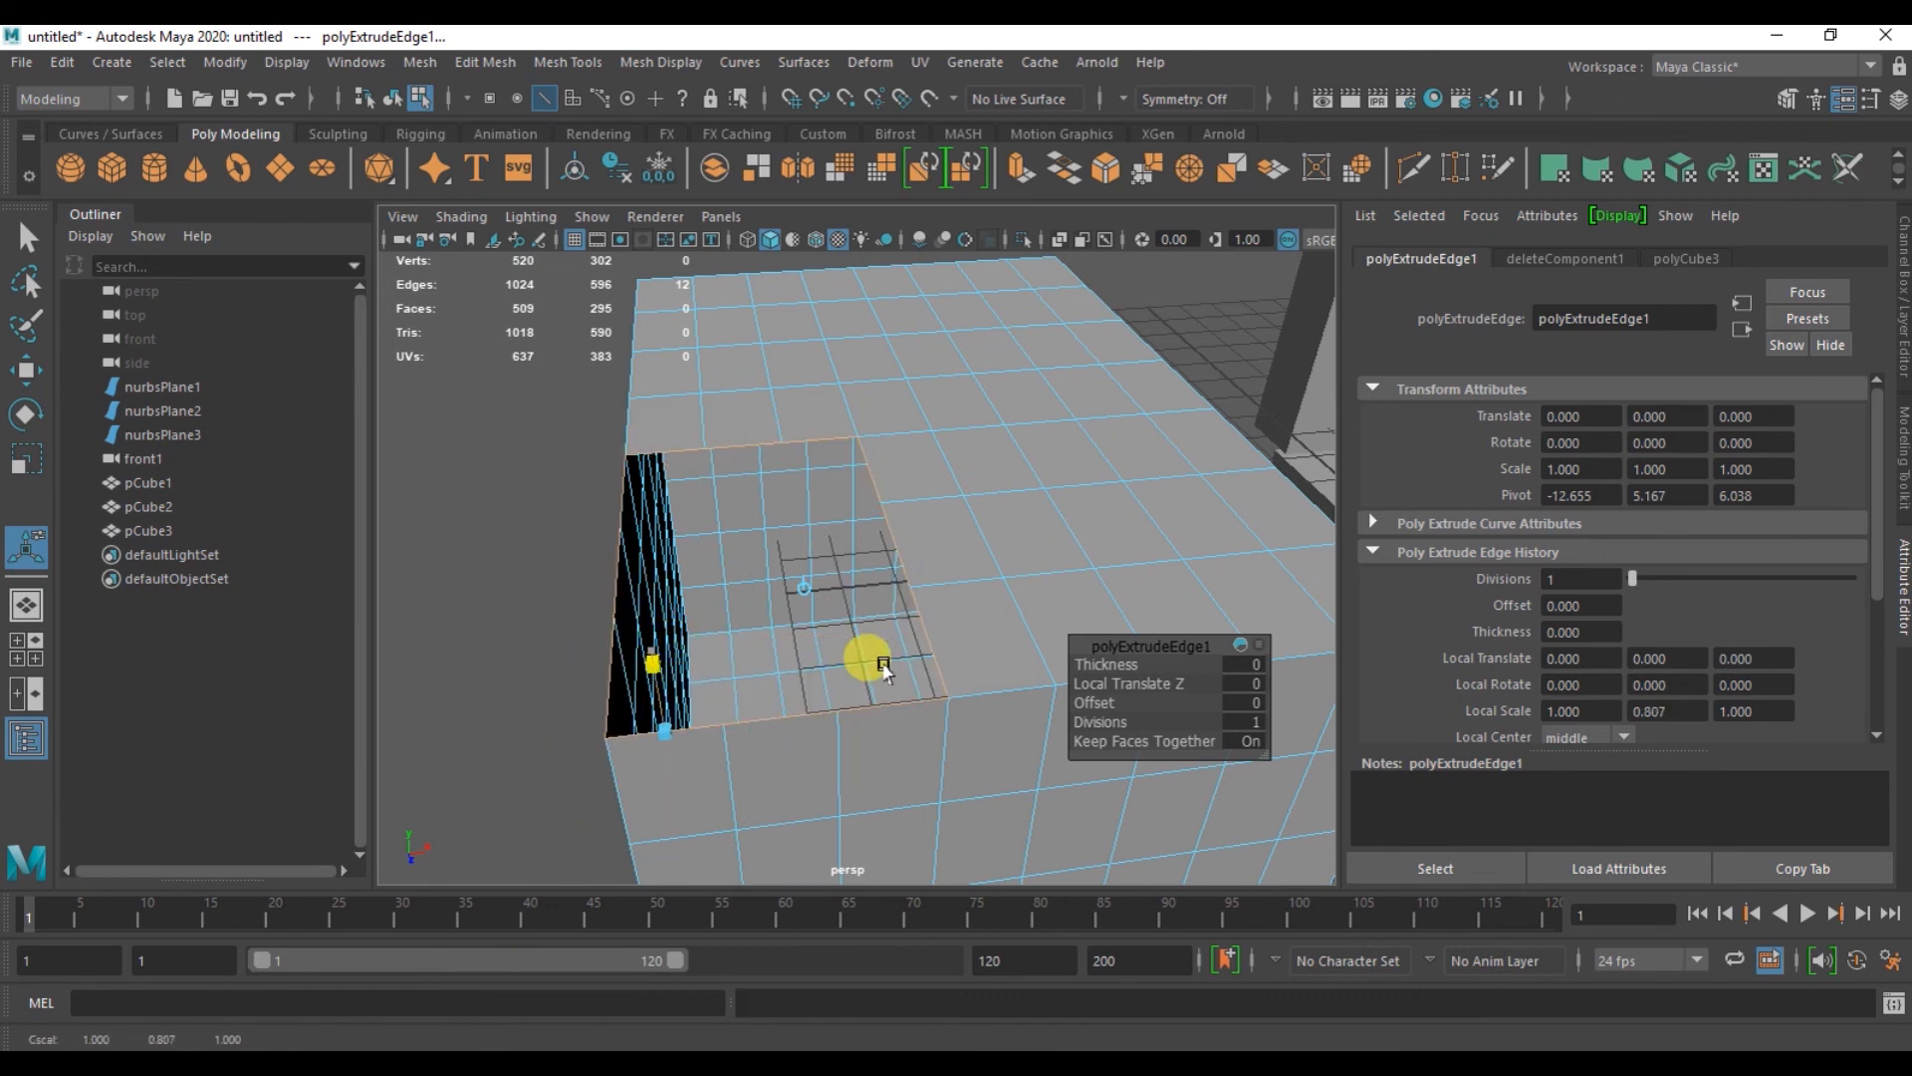
- Raise the extruded border edges along Y into an open-topped wall around the opening
{"action": "key", "text": "w"}
{"action": "left_click_drag", "start_coordinate": [768, 653], "coordinate": [685, 642], "text": "alt"}
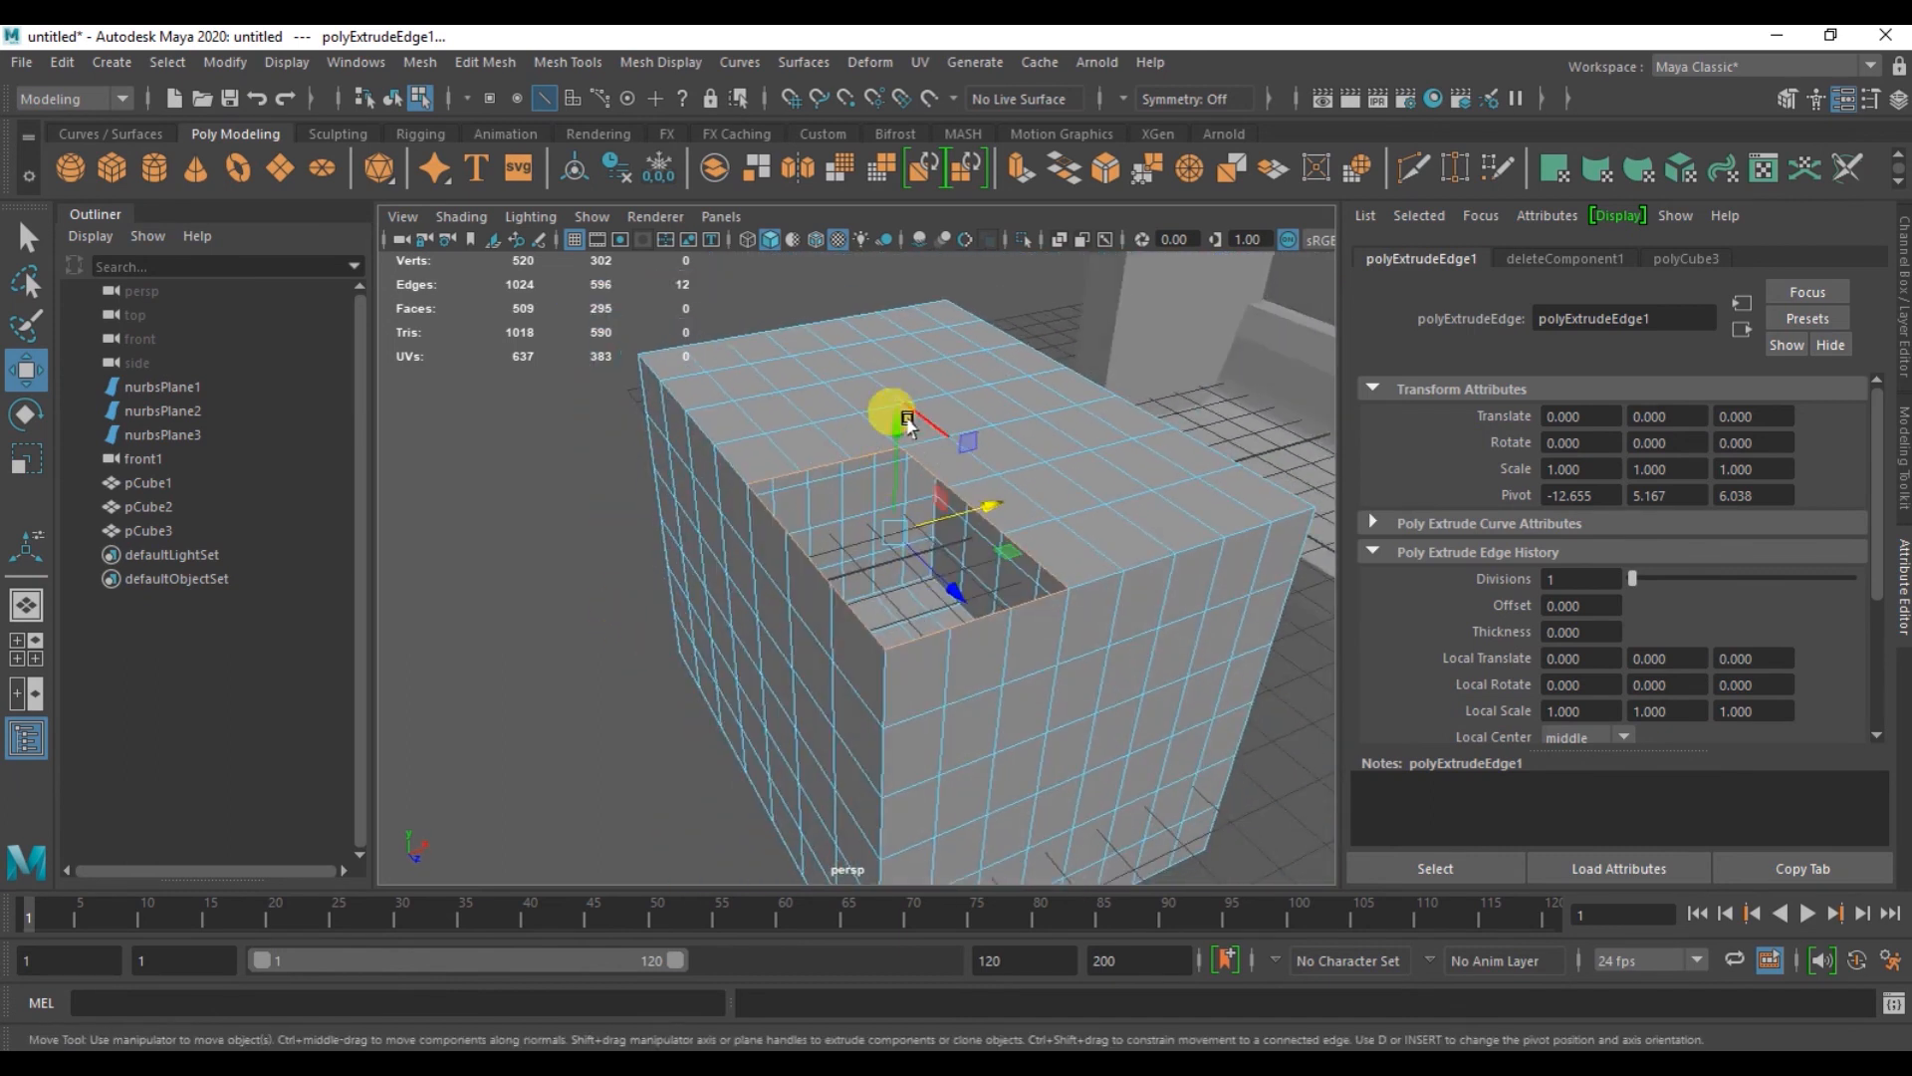
{"action": "left_click_drag", "start_coordinate": [894, 428], "coordinate": [863, 280]}
{"action": "left_click_drag", "start_coordinate": [771, 431], "coordinate": [900, 603], "text": "alt"}
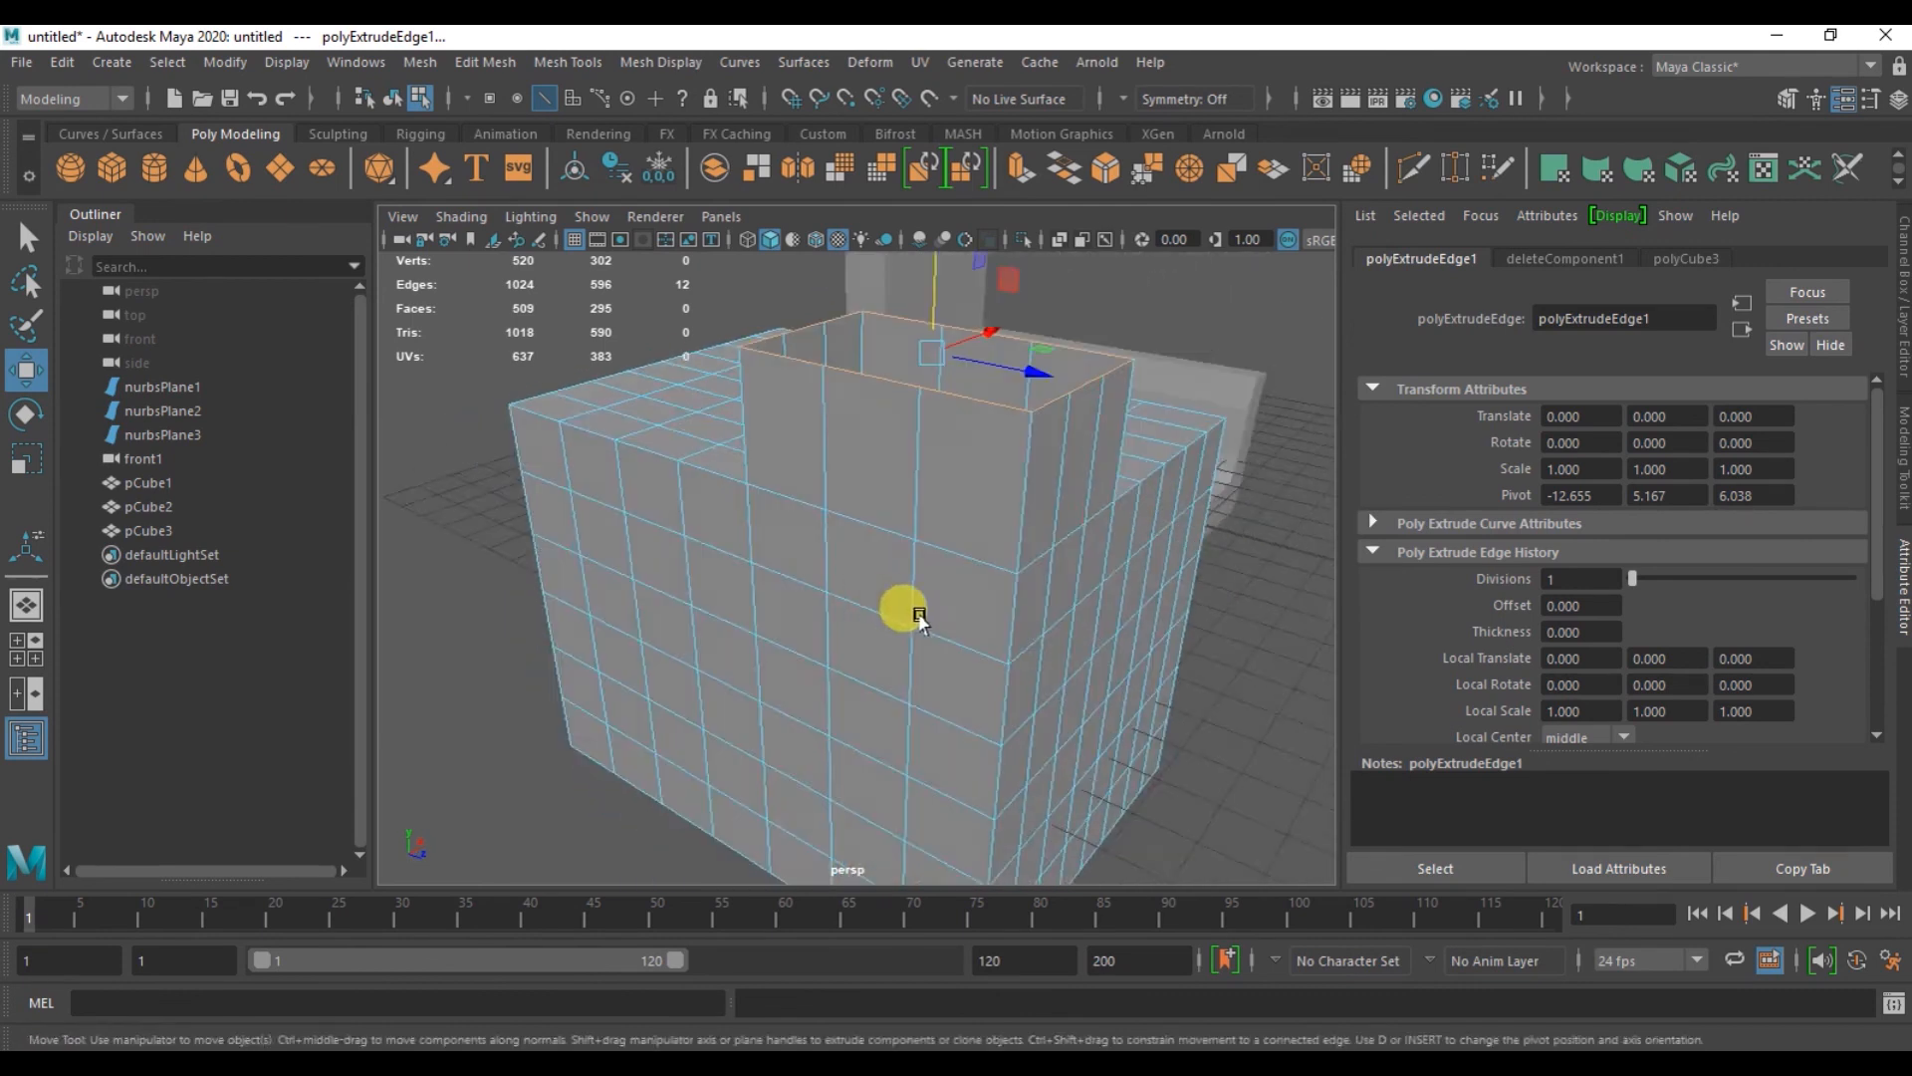
- Extrude three top edges at one end of the raised wall and pull them outward along Z to about 10.3
{"action": "scroll", "coordinate": [815, 580], "scroll_direction": "down", "scroll_amount": 4}
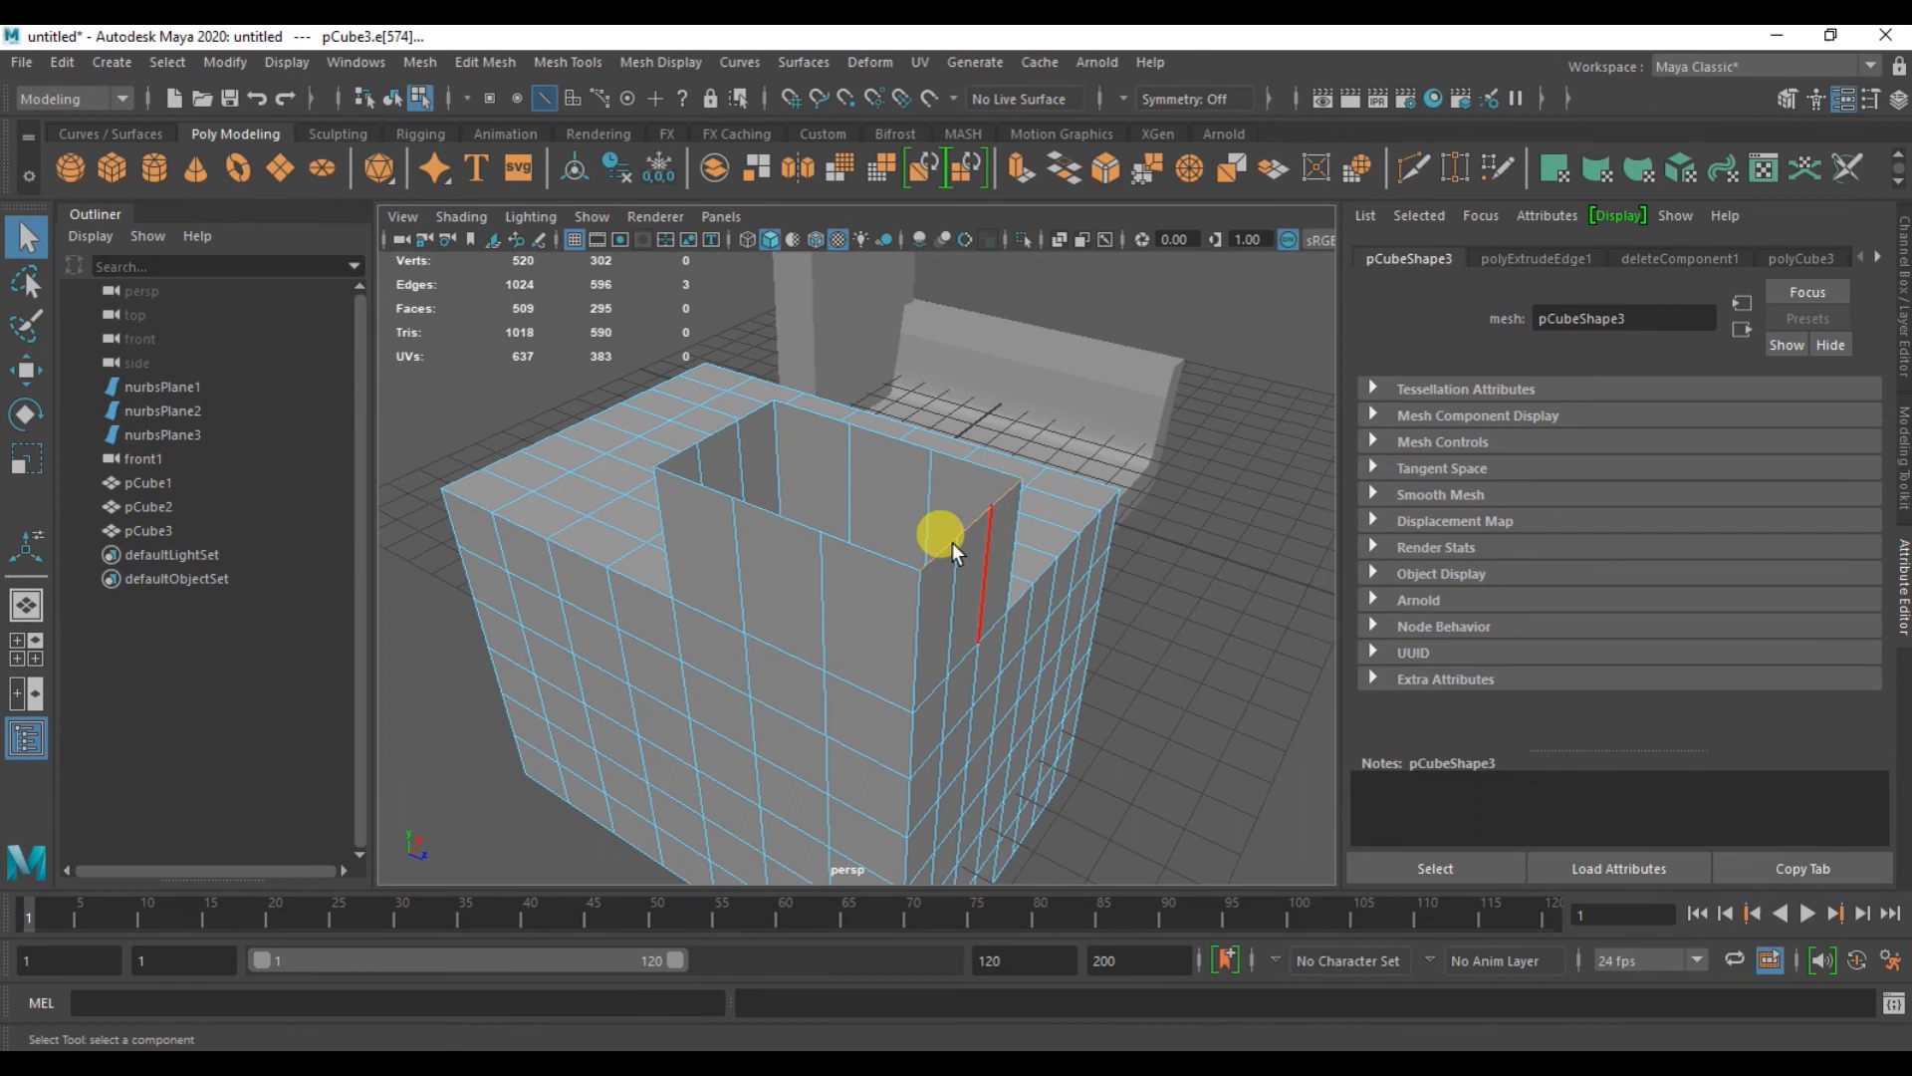
{"action": "left_click_drag", "start_coordinate": [952, 542], "coordinate": [823, 554], "text": "alt"}
{"action": "key", "text": "ctrl+e"}
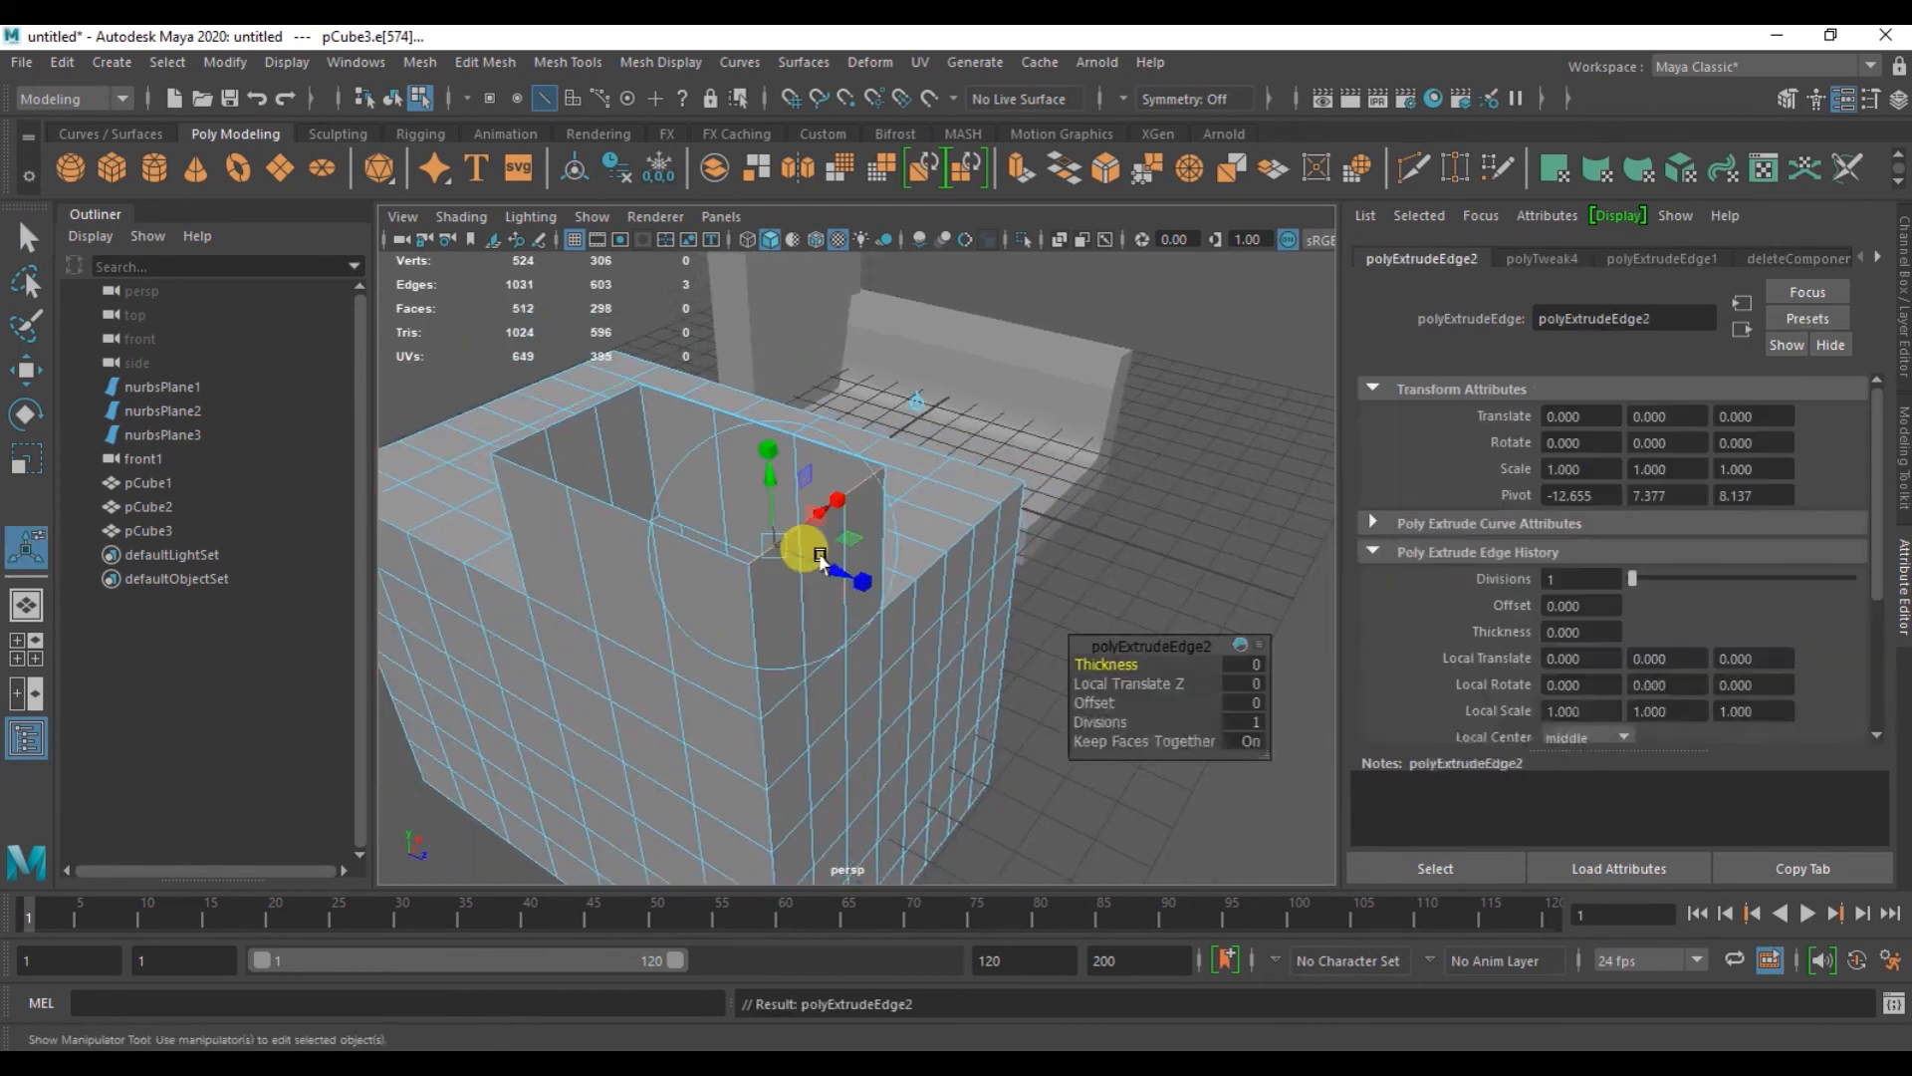
{"action": "key", "text": "w"}
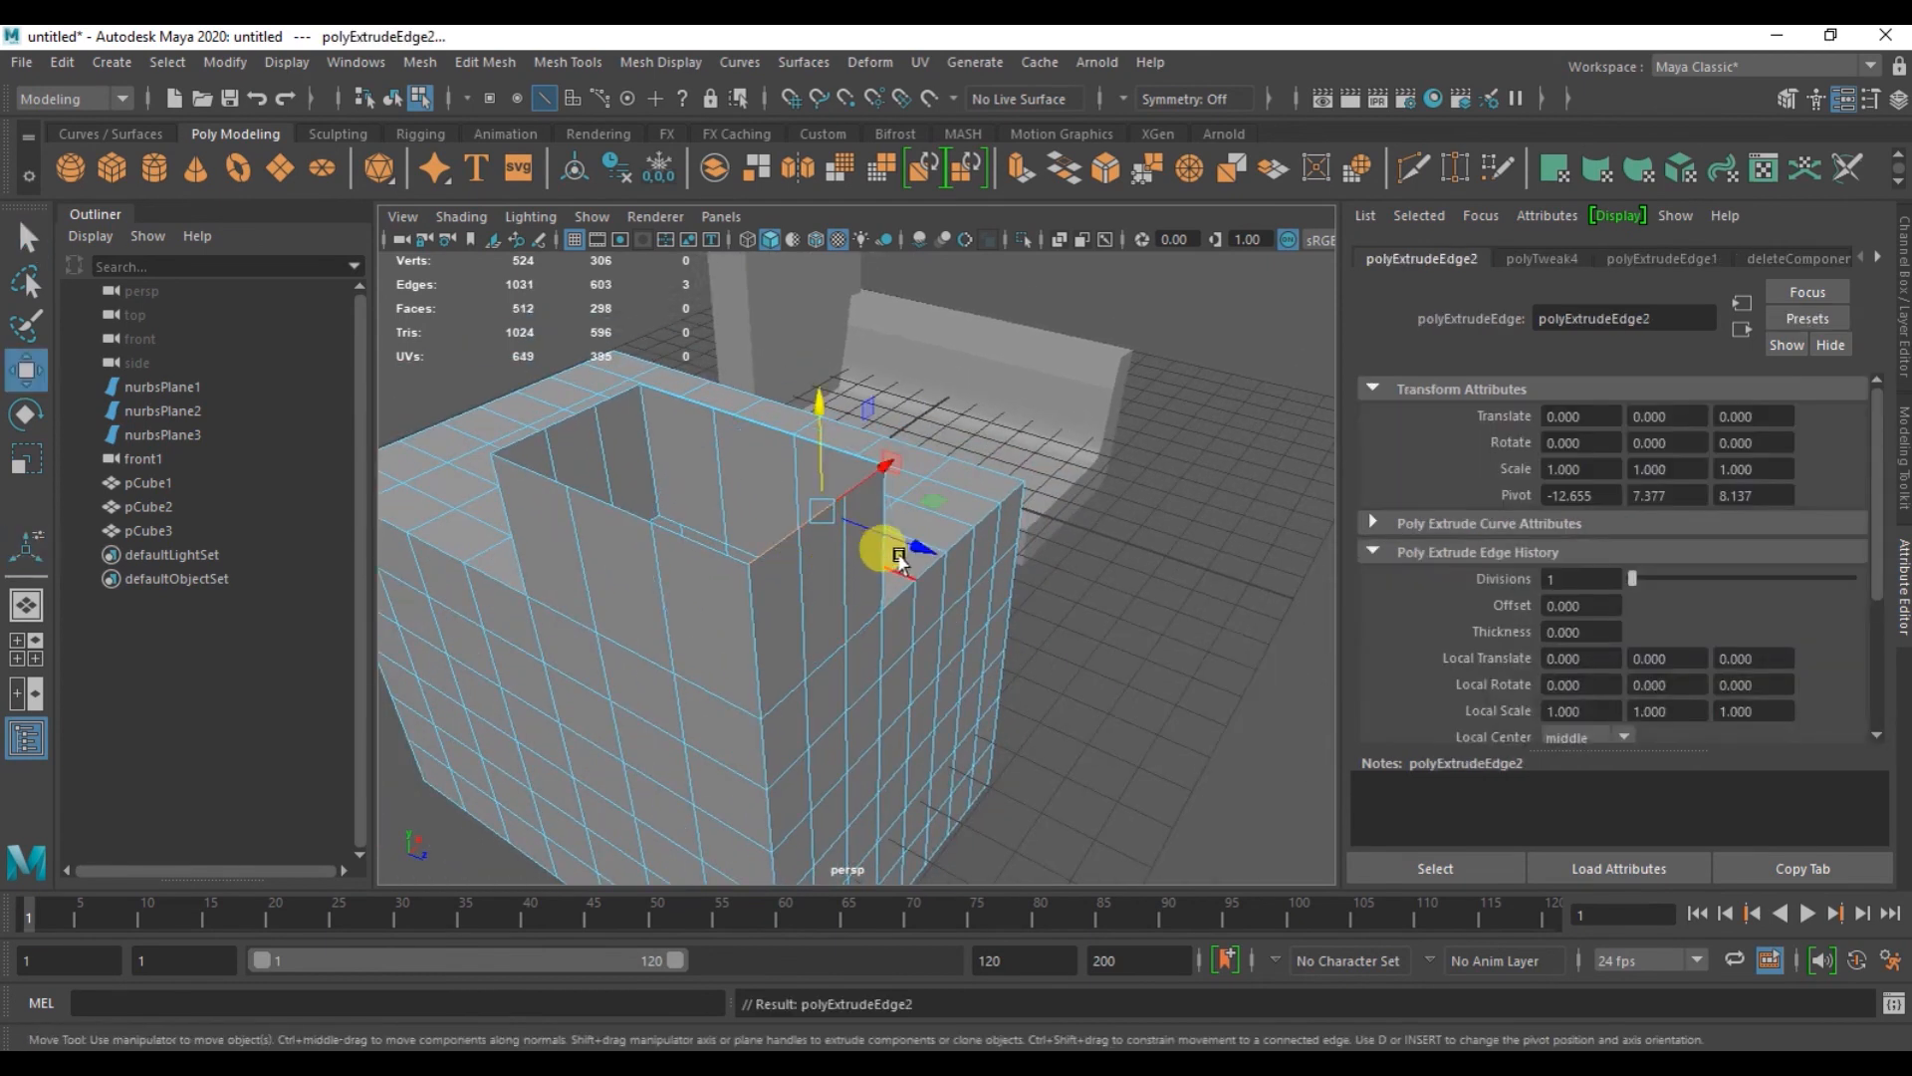
{"action": "left_click_drag", "start_coordinate": [924, 543], "coordinate": [1109, 638]}
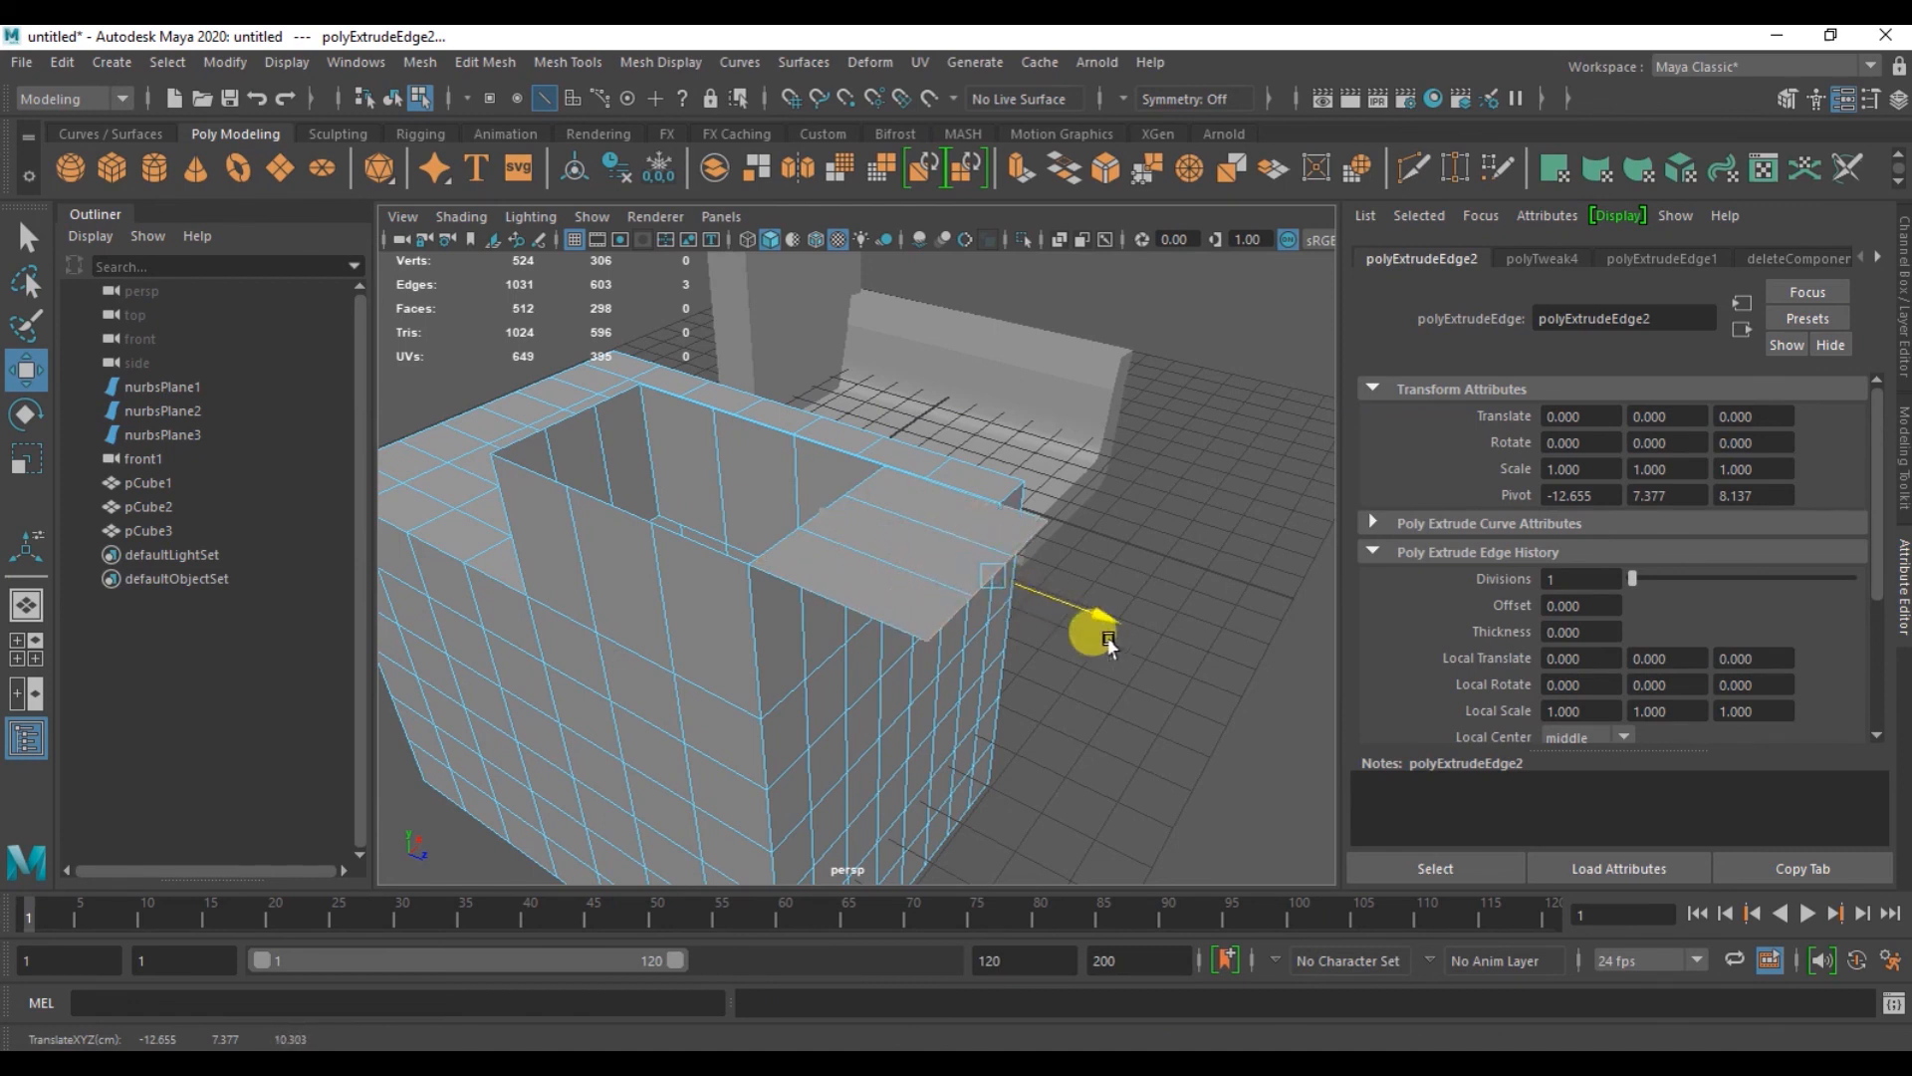
{"action": "left_click_drag", "start_coordinate": [1009, 687], "coordinate": [1019, 565], "text": "alt"}
- Extrude a single vertex on the cube's side into a spike with width 0.3, length 2 and 8 divisions
{"action": "right_click_drag", "start_coordinate": [1019, 566], "coordinate": [893, 416]}
{"action": "left_click_drag", "start_coordinate": [738, 604], "coordinate": [790, 597], "text": "alt"}
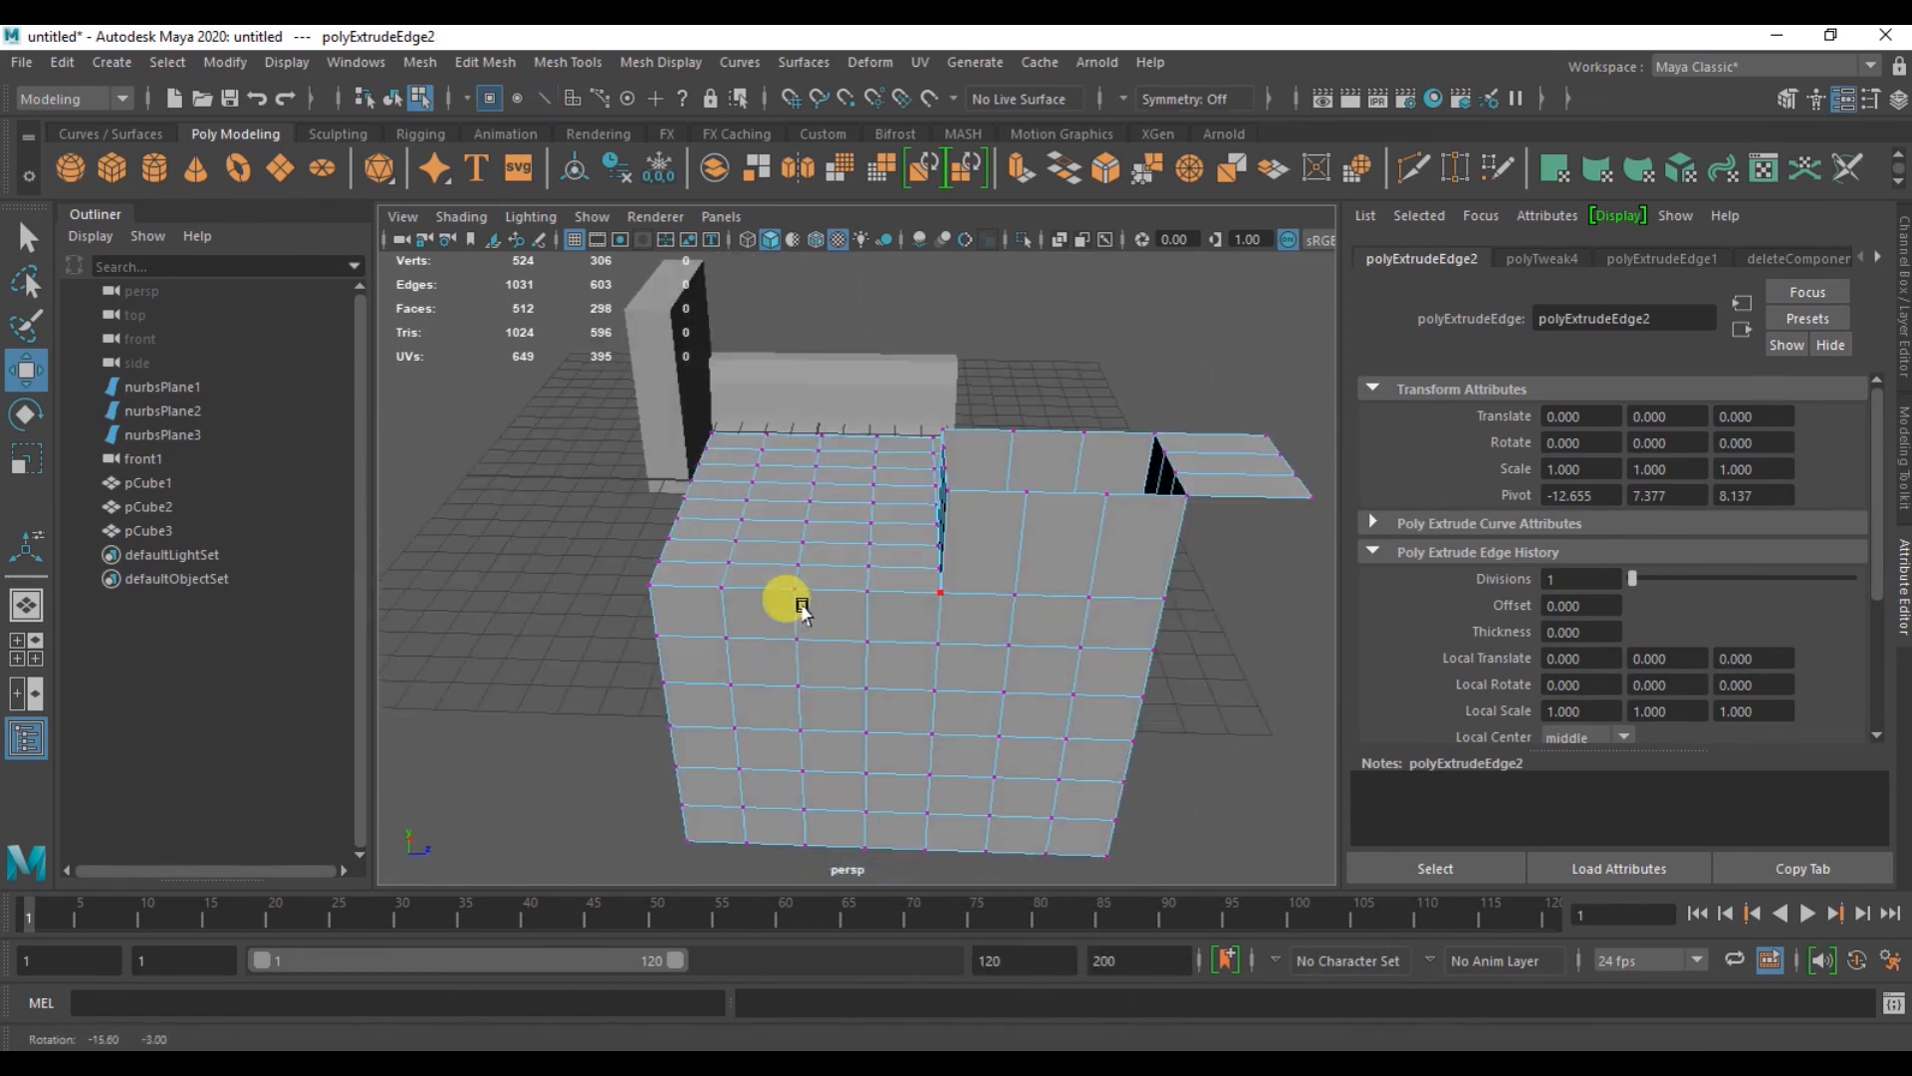
{"action": "left_click", "coordinate": [868, 696]}
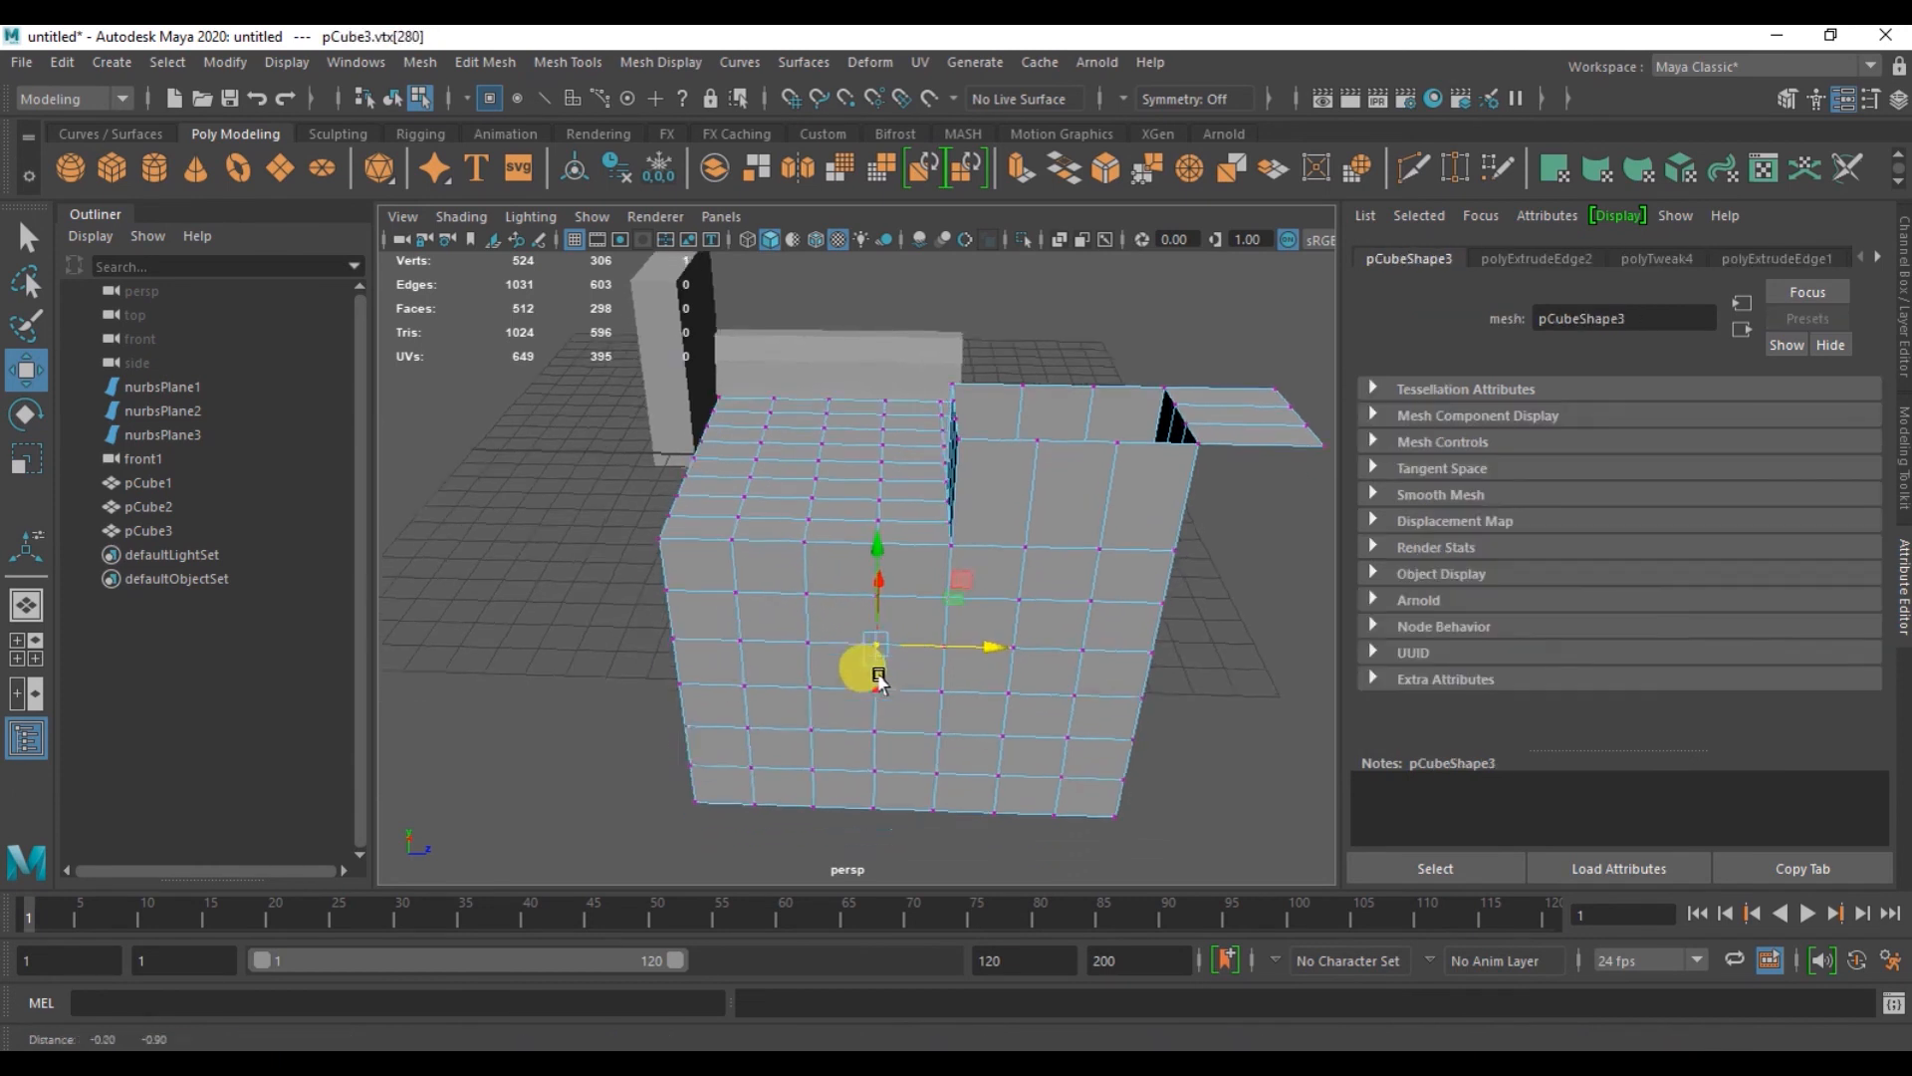
{"action": "scroll", "coordinate": [869, 683], "scroll_direction": "up", "scroll_amount": 5}
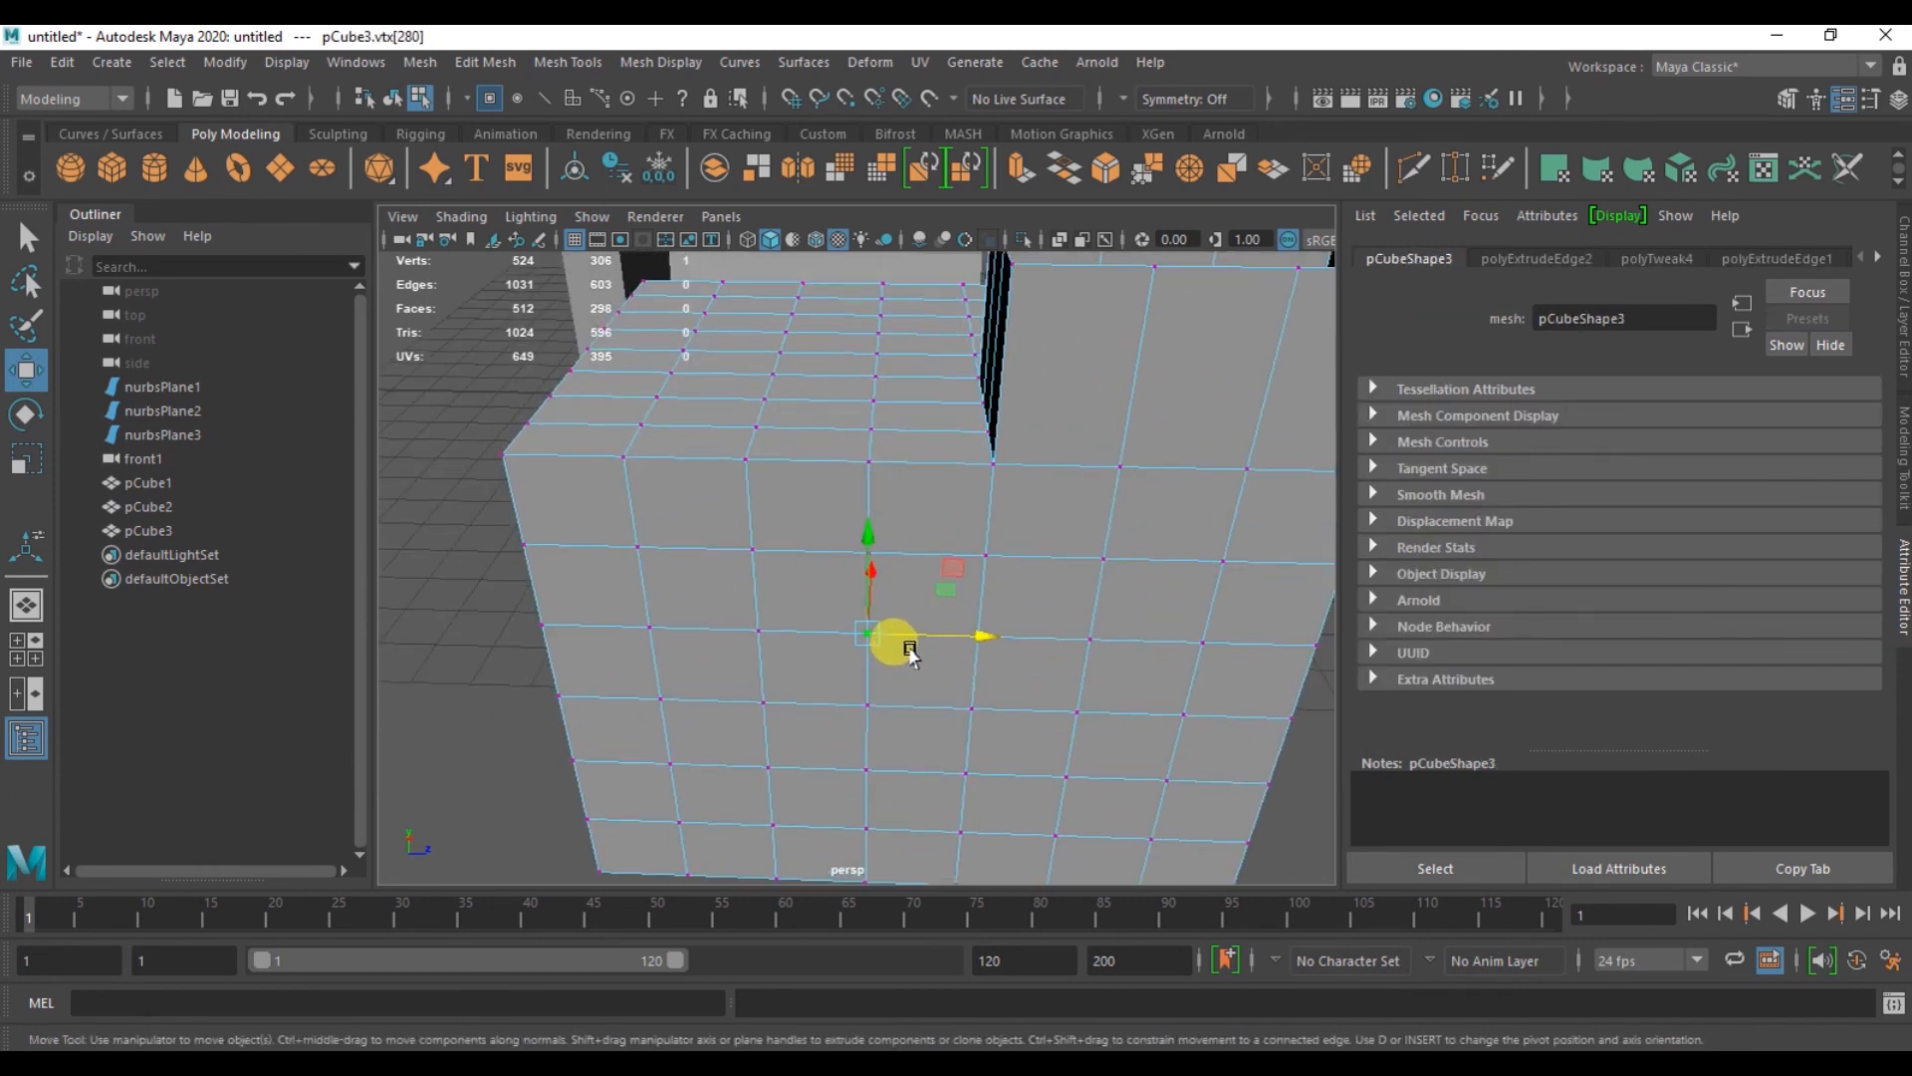
{"action": "key", "text": "ctrl+e"}
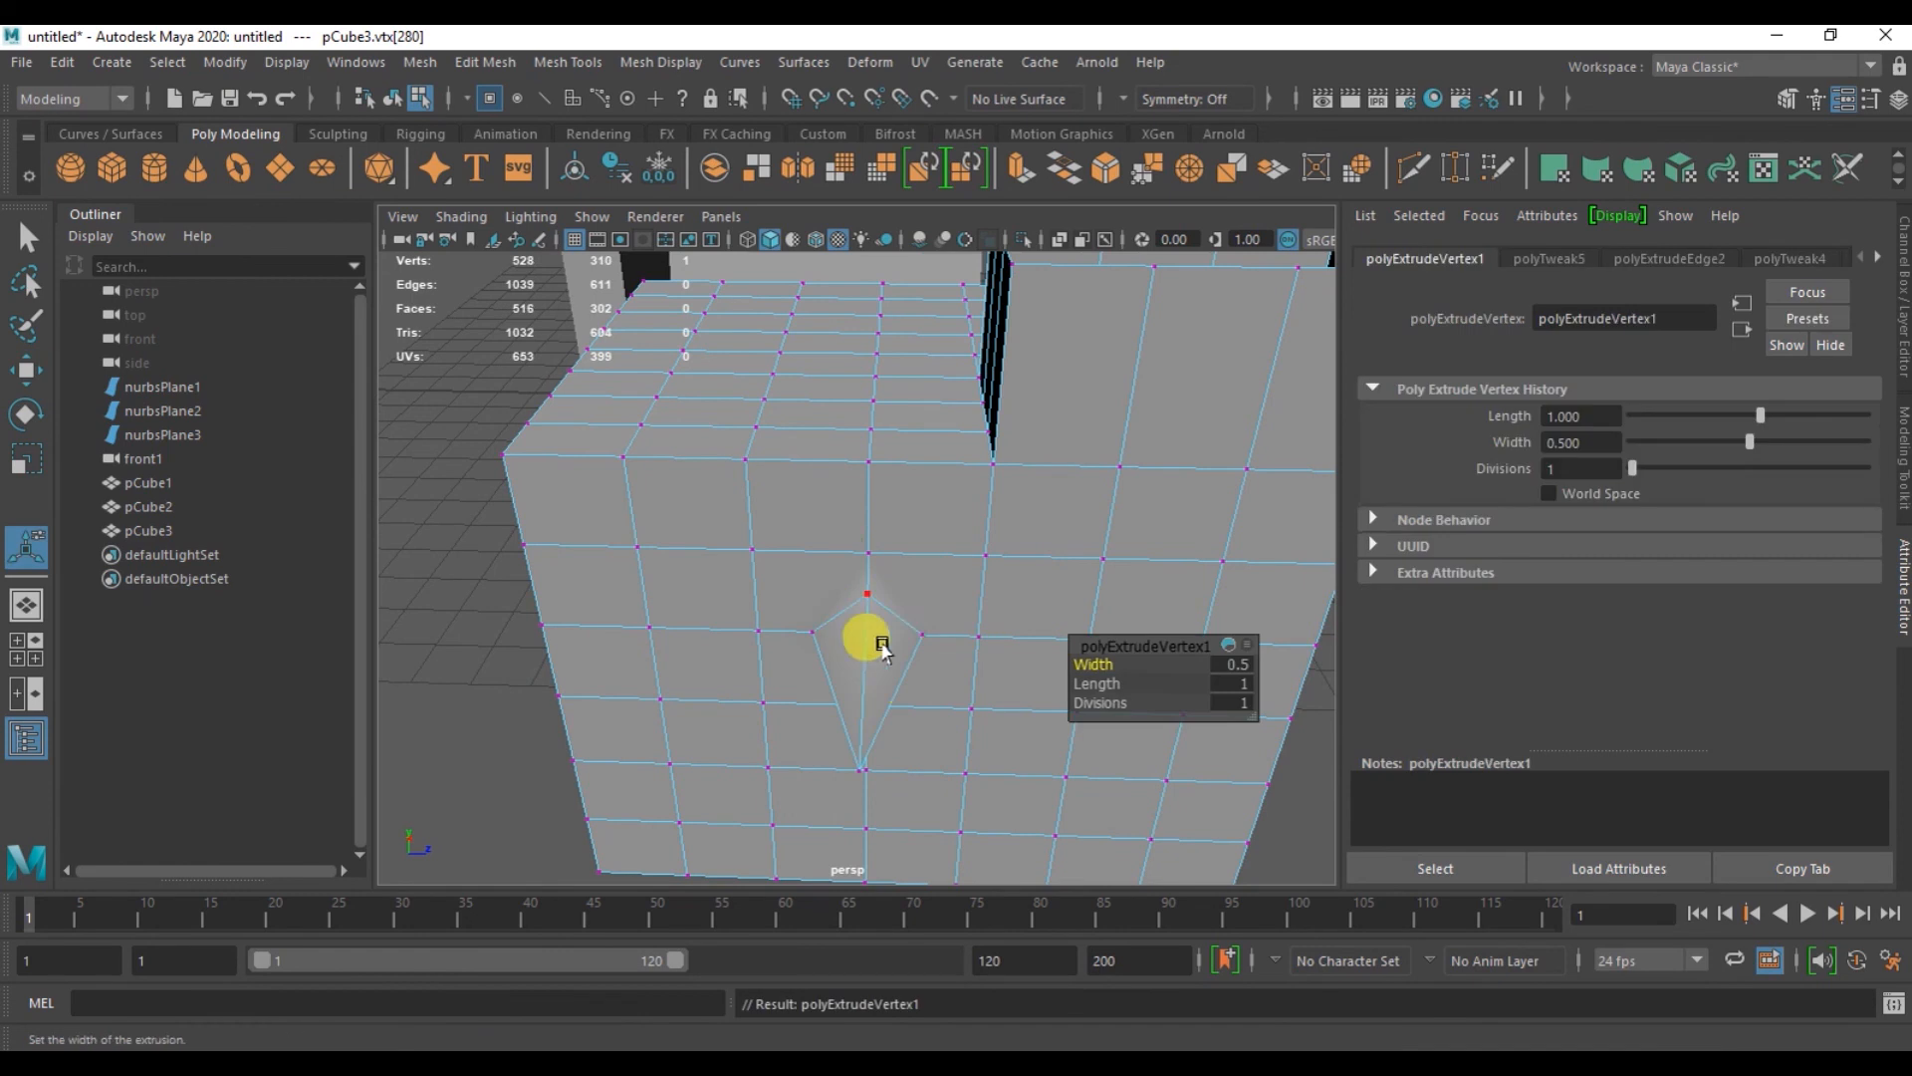
{"action": "left_click_drag", "start_coordinate": [883, 691], "coordinate": [1103, 689], "text": "alt"}
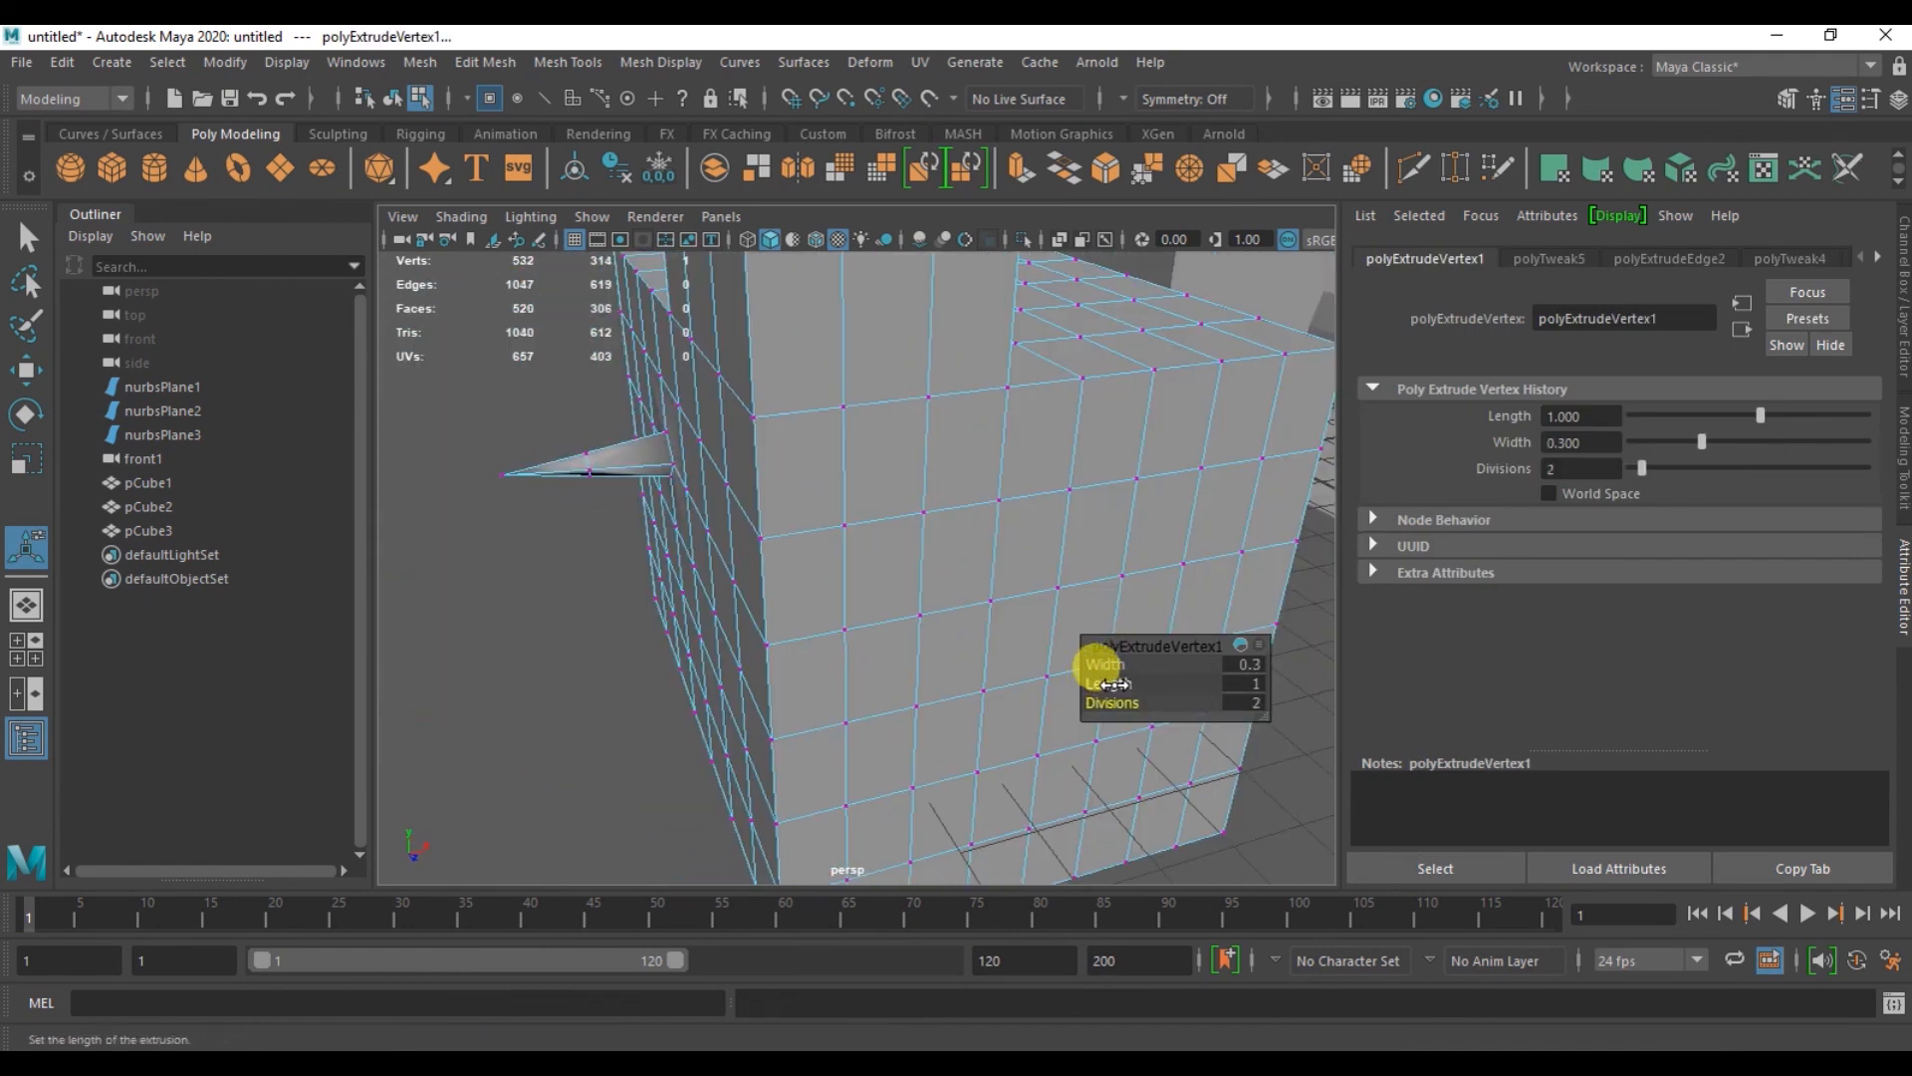
{"action": "left_click_drag", "start_coordinate": [886, 658], "coordinate": [921, 618], "text": "alt"}
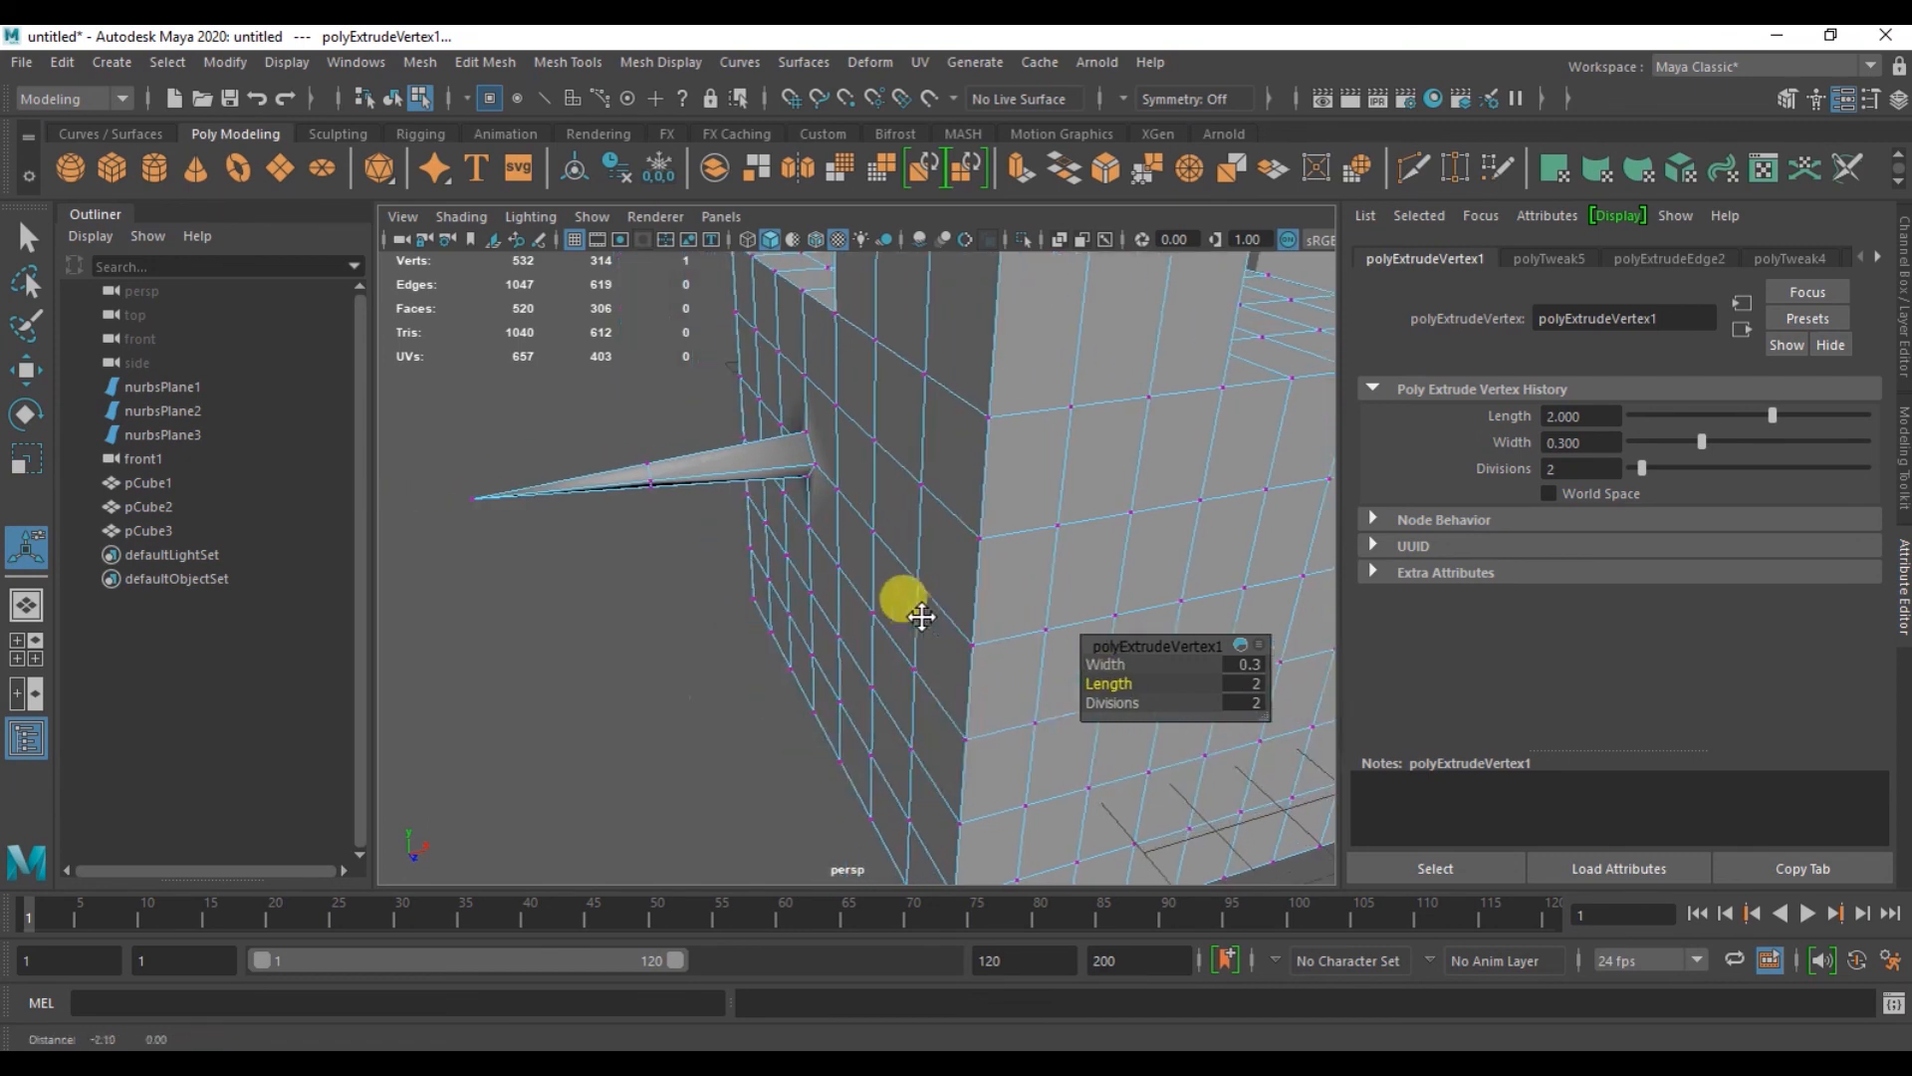
{"action": "left_click_drag", "start_coordinate": [1093, 704], "coordinate": [1176, 704]}
{"action": "left_click_drag", "start_coordinate": [982, 691], "coordinate": [914, 705], "text": "alt"}
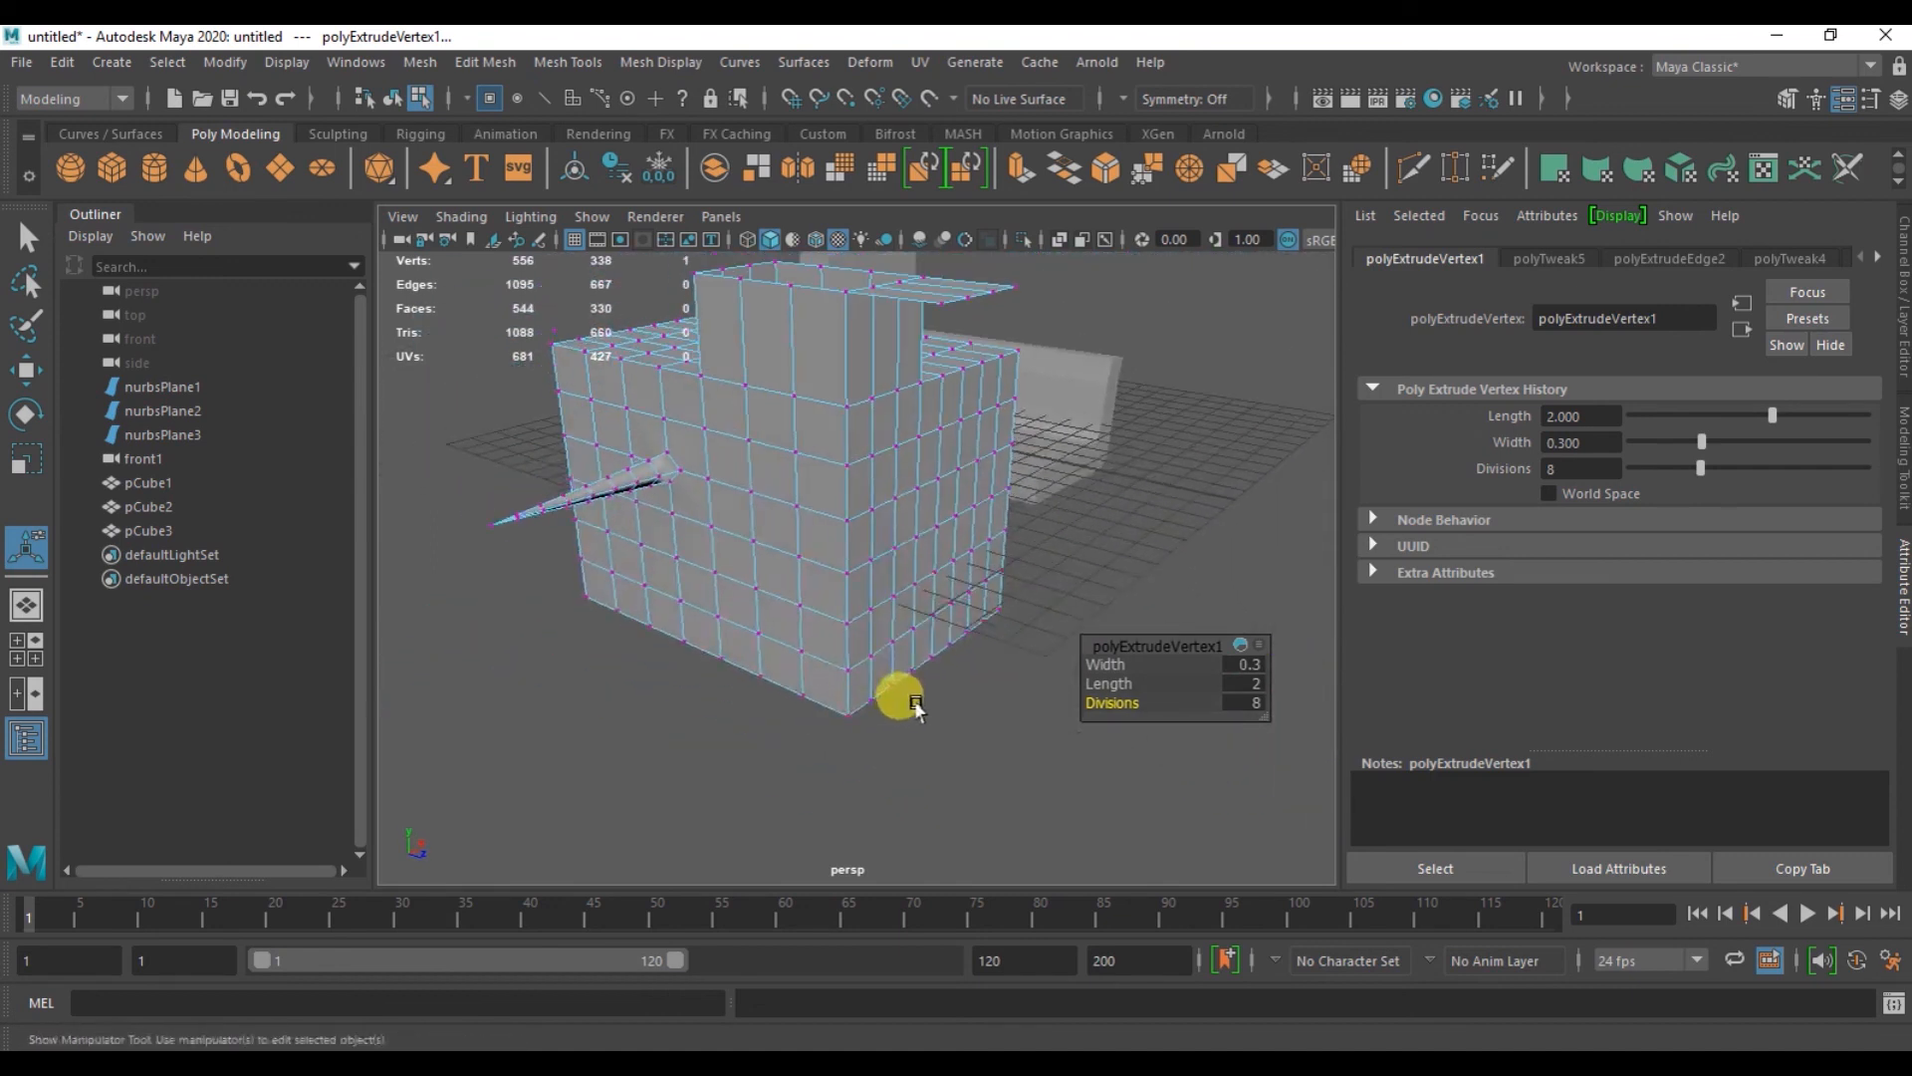
- Extrude two vertices on the adjacent side of the cube with width 1, length 2.5 and 7 divisions
{"action": "left_click", "coordinate": [904, 481]}
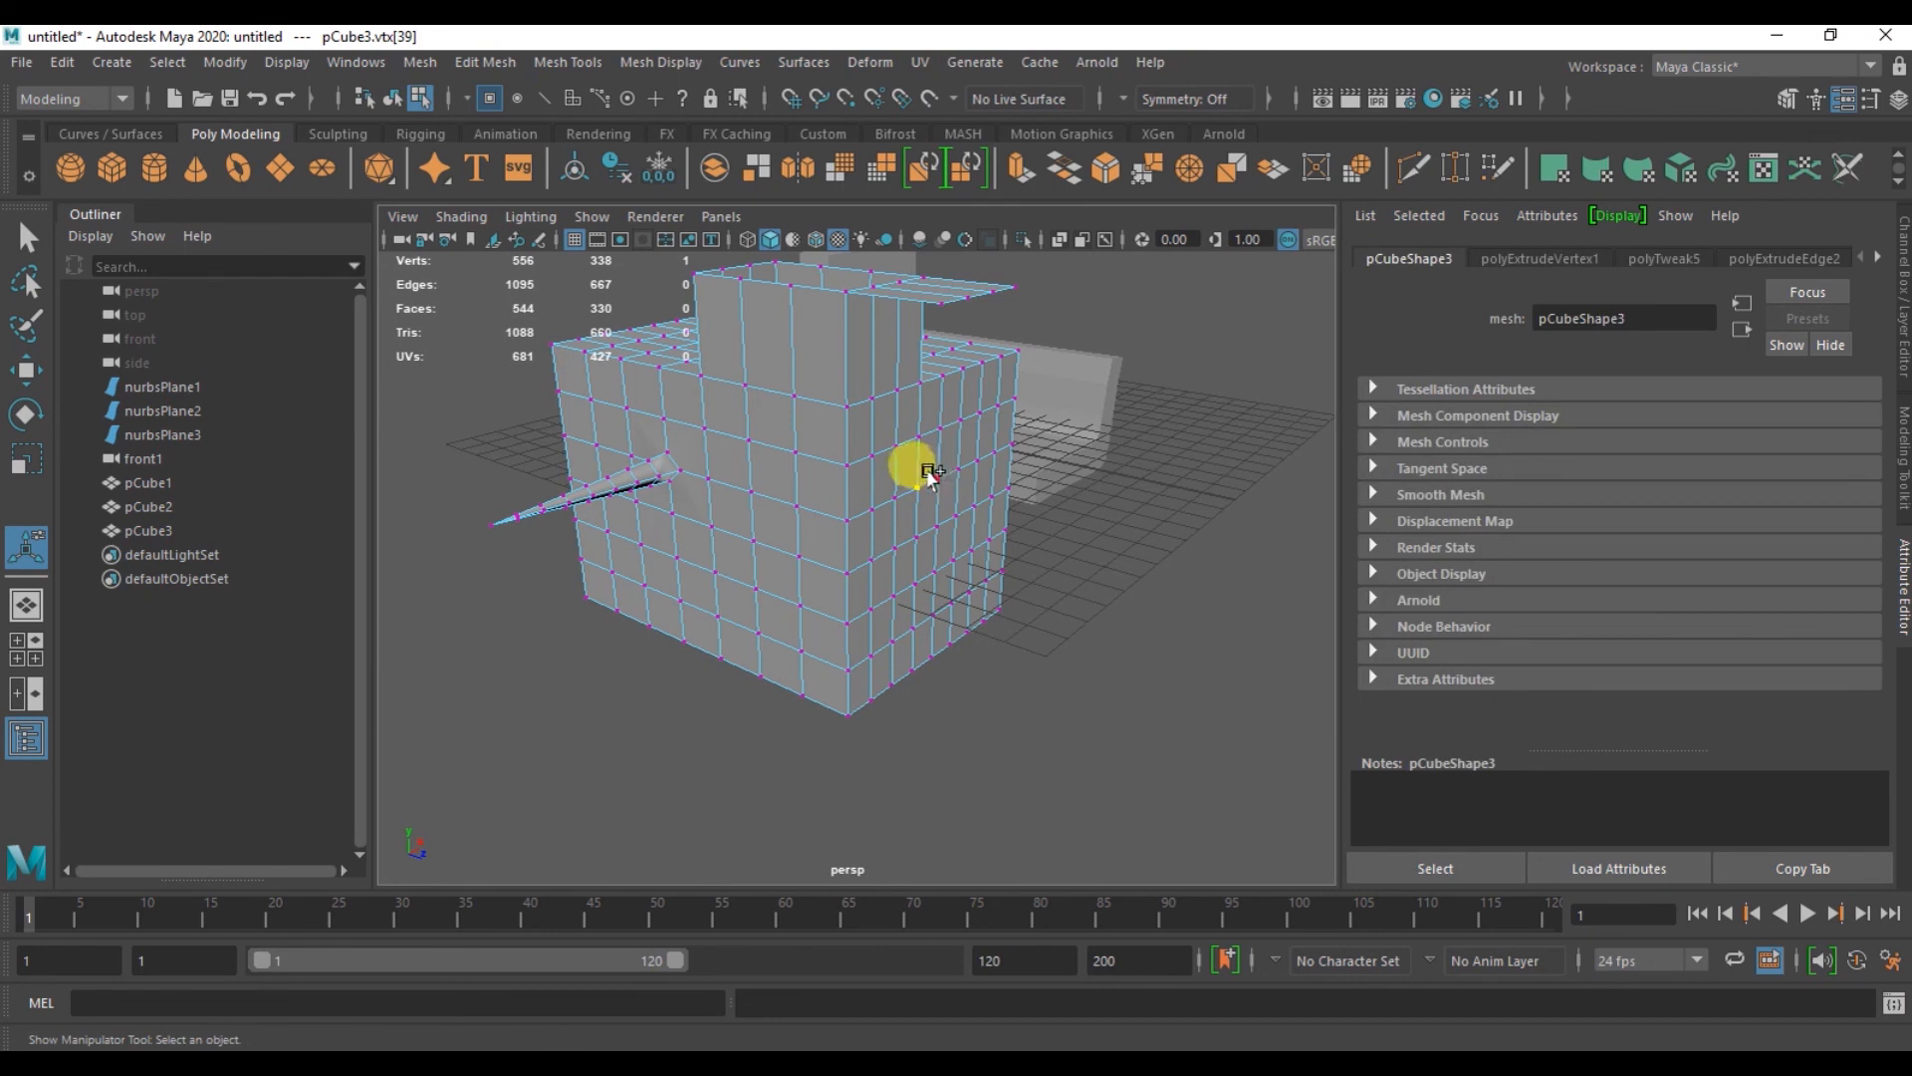
{"action": "key", "text": "ctrl+e"}
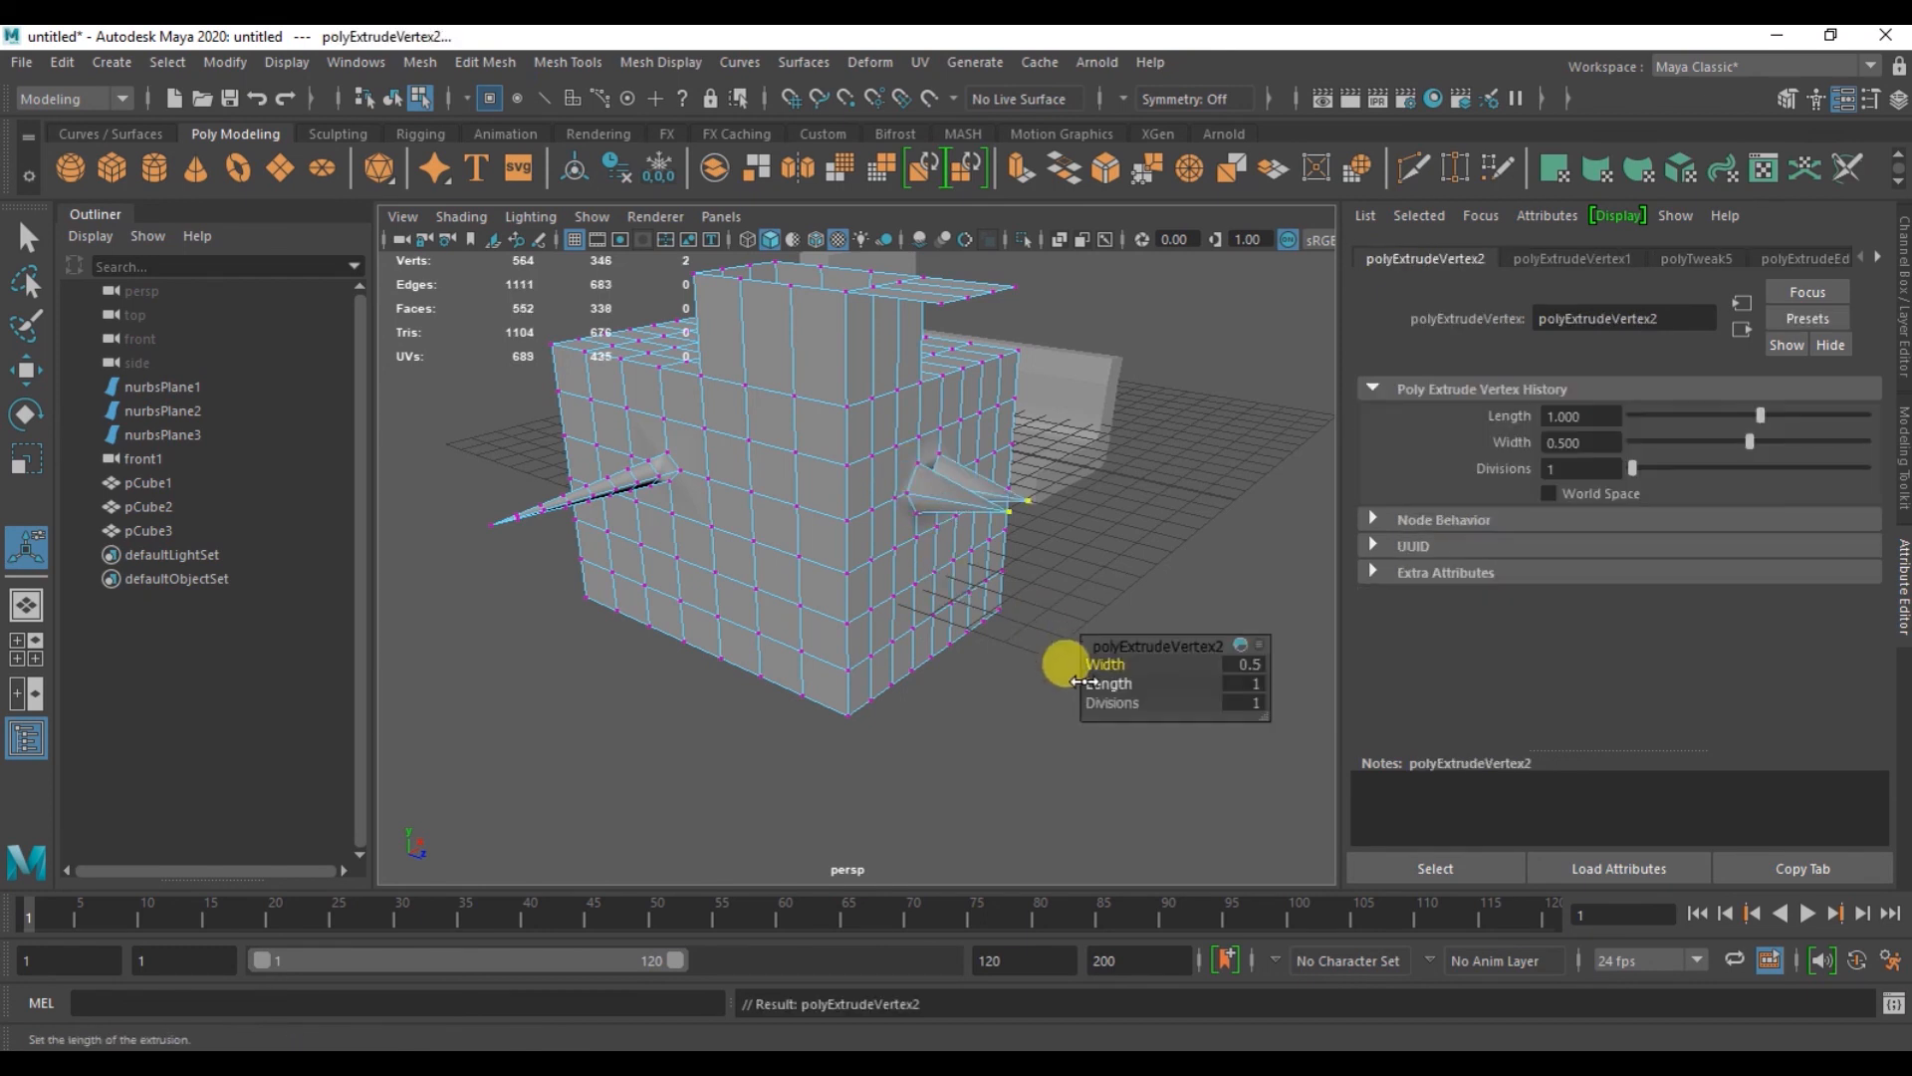
{"action": "left_click_drag", "start_coordinate": [1123, 670], "coordinate": [941, 563]}
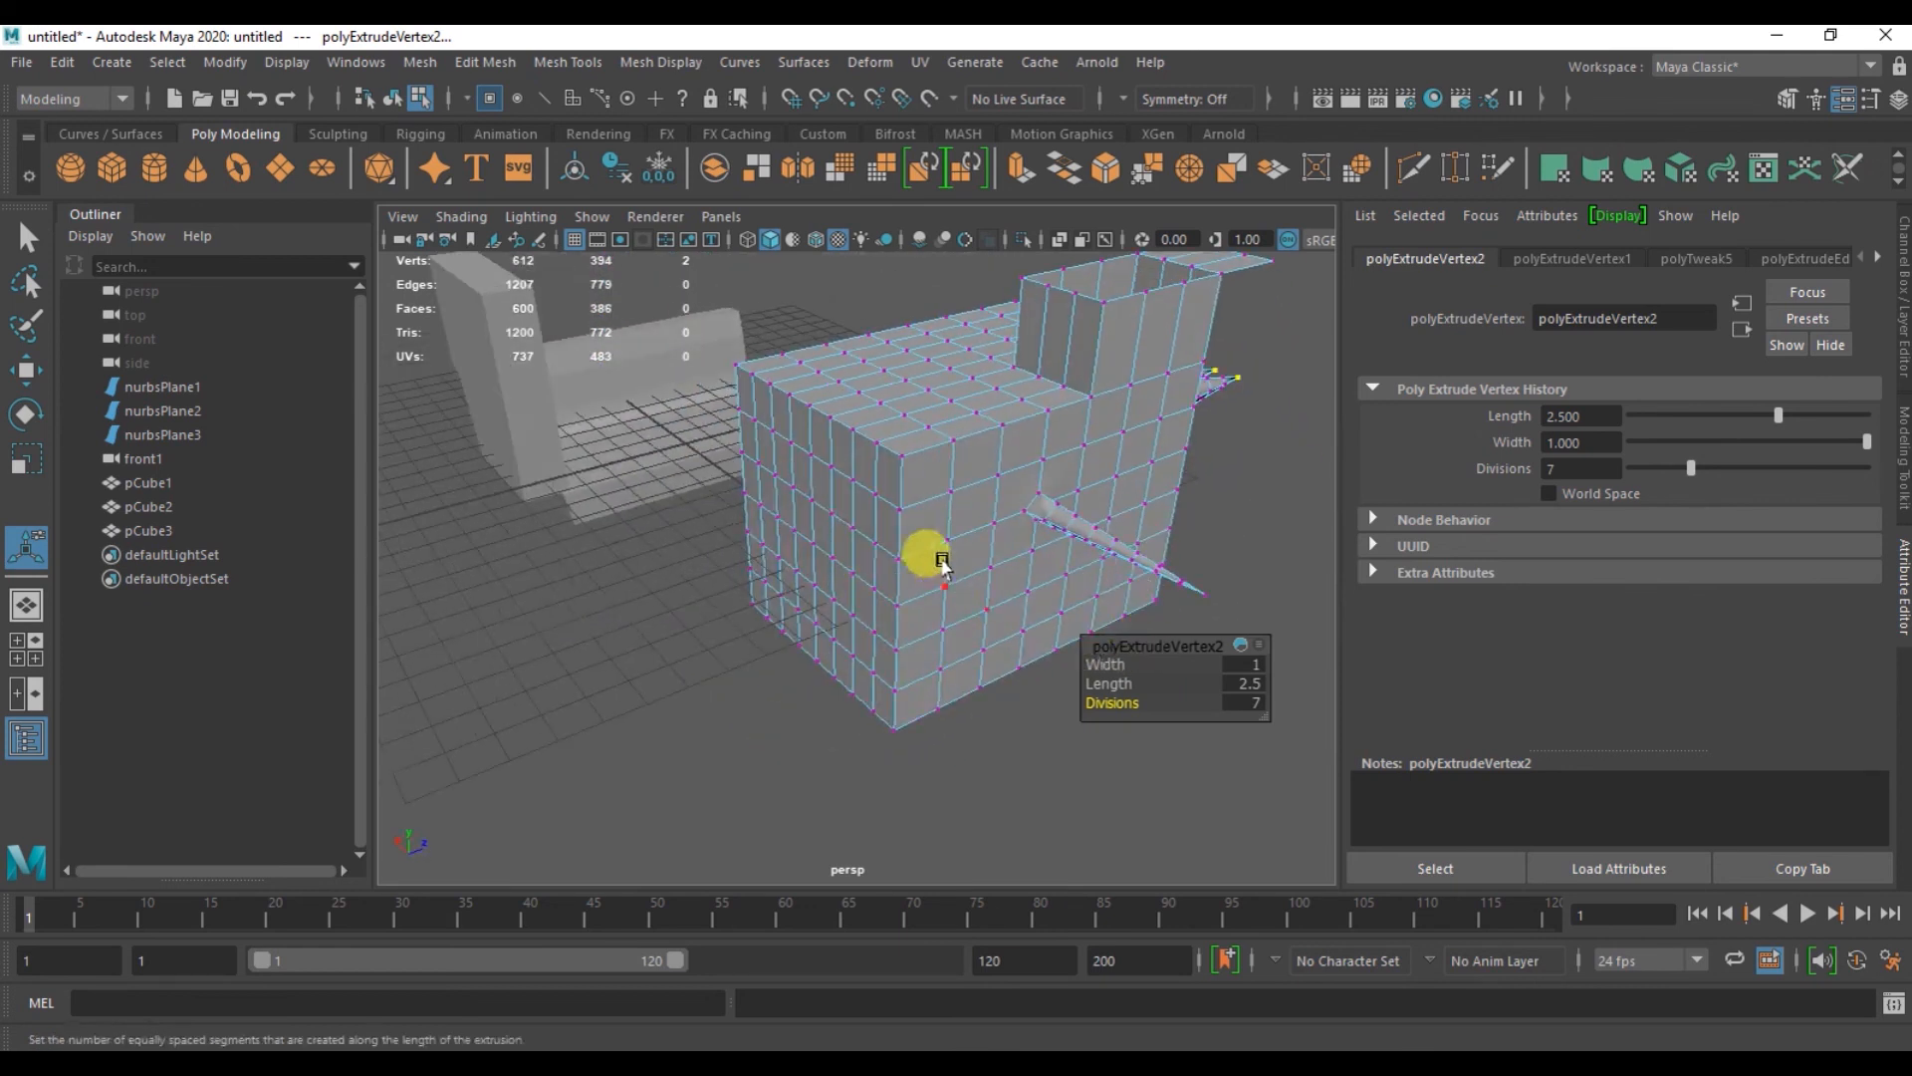
- Extrude two vertices on another side of the cube, pull them outward, and extrude them again with width 0.5 and length 1
{"action": "left_click", "coordinate": [826, 531]}
{"action": "left_click", "coordinate": [792, 501]}
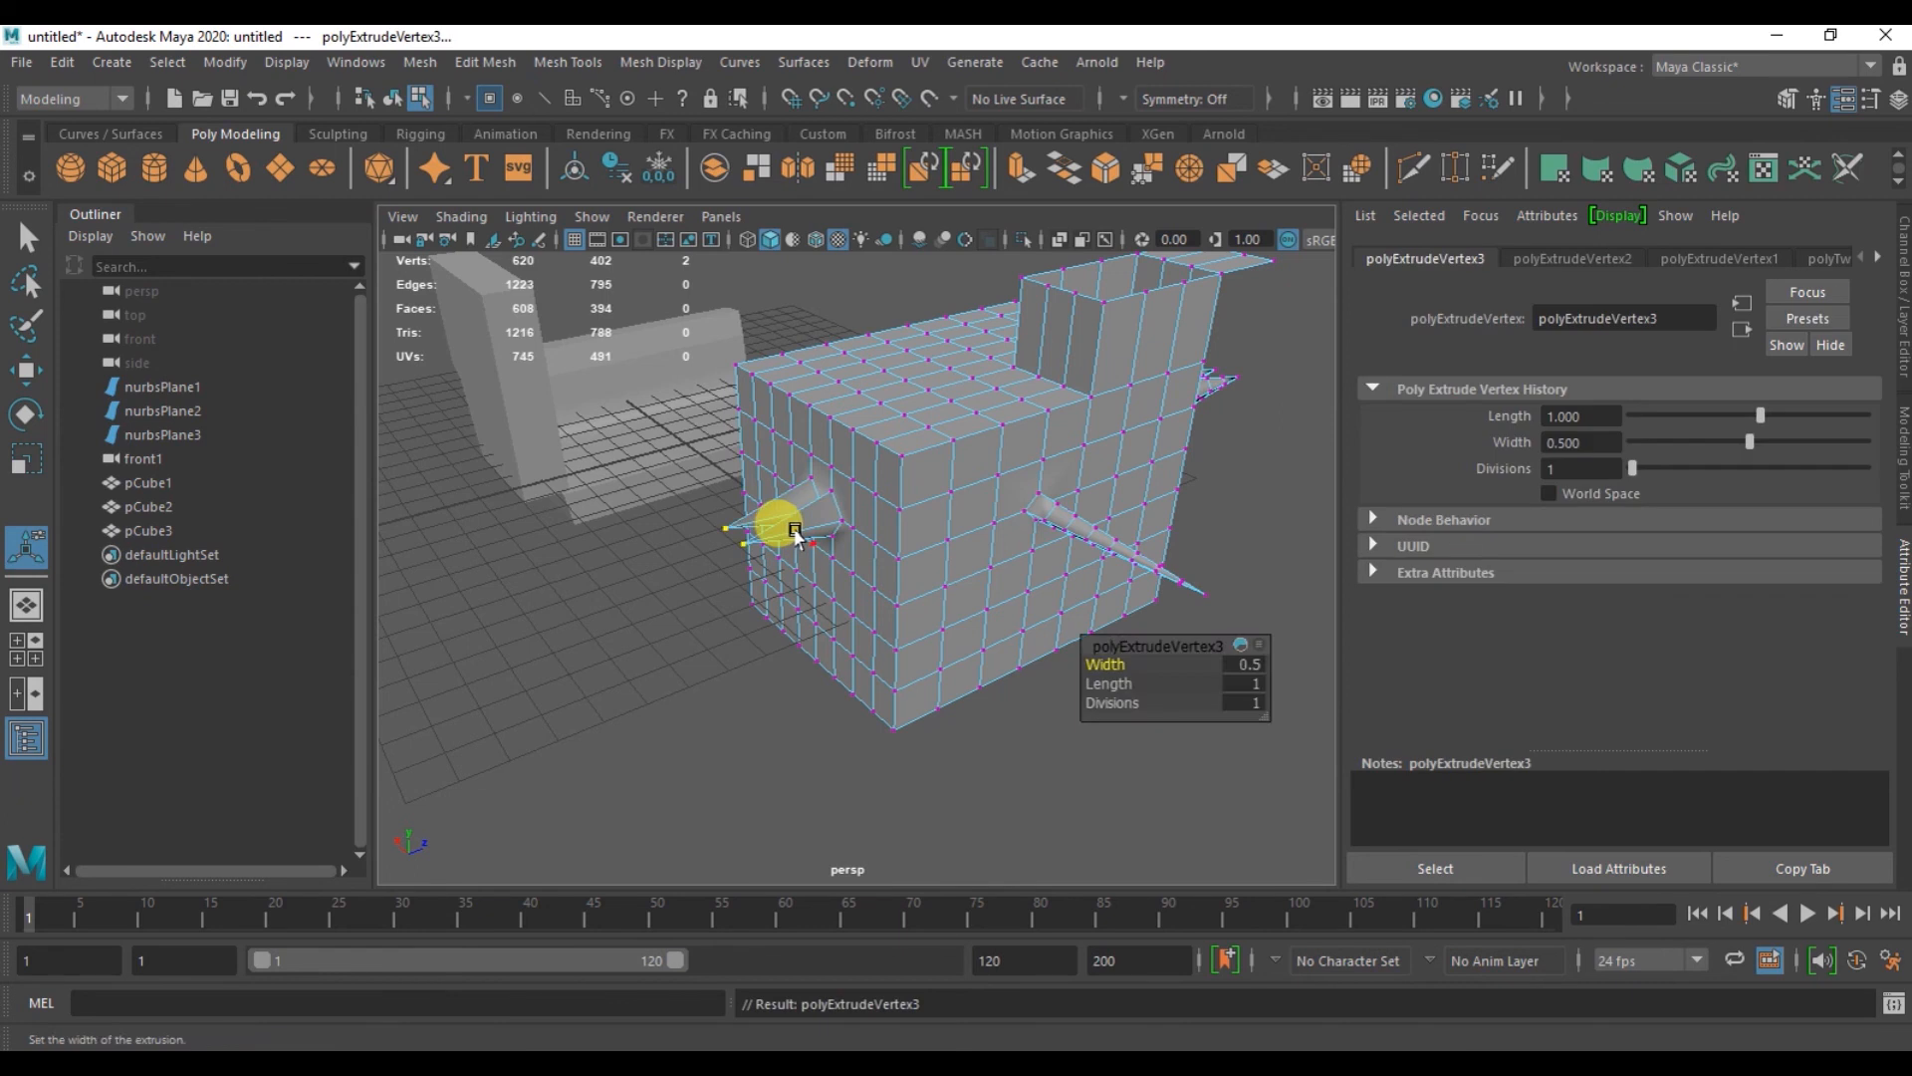
{"action": "key", "text": "w"}
{"action": "left_click_drag", "start_coordinate": [813, 522], "coordinate": [767, 525]}
{"action": "key", "text": "e"}
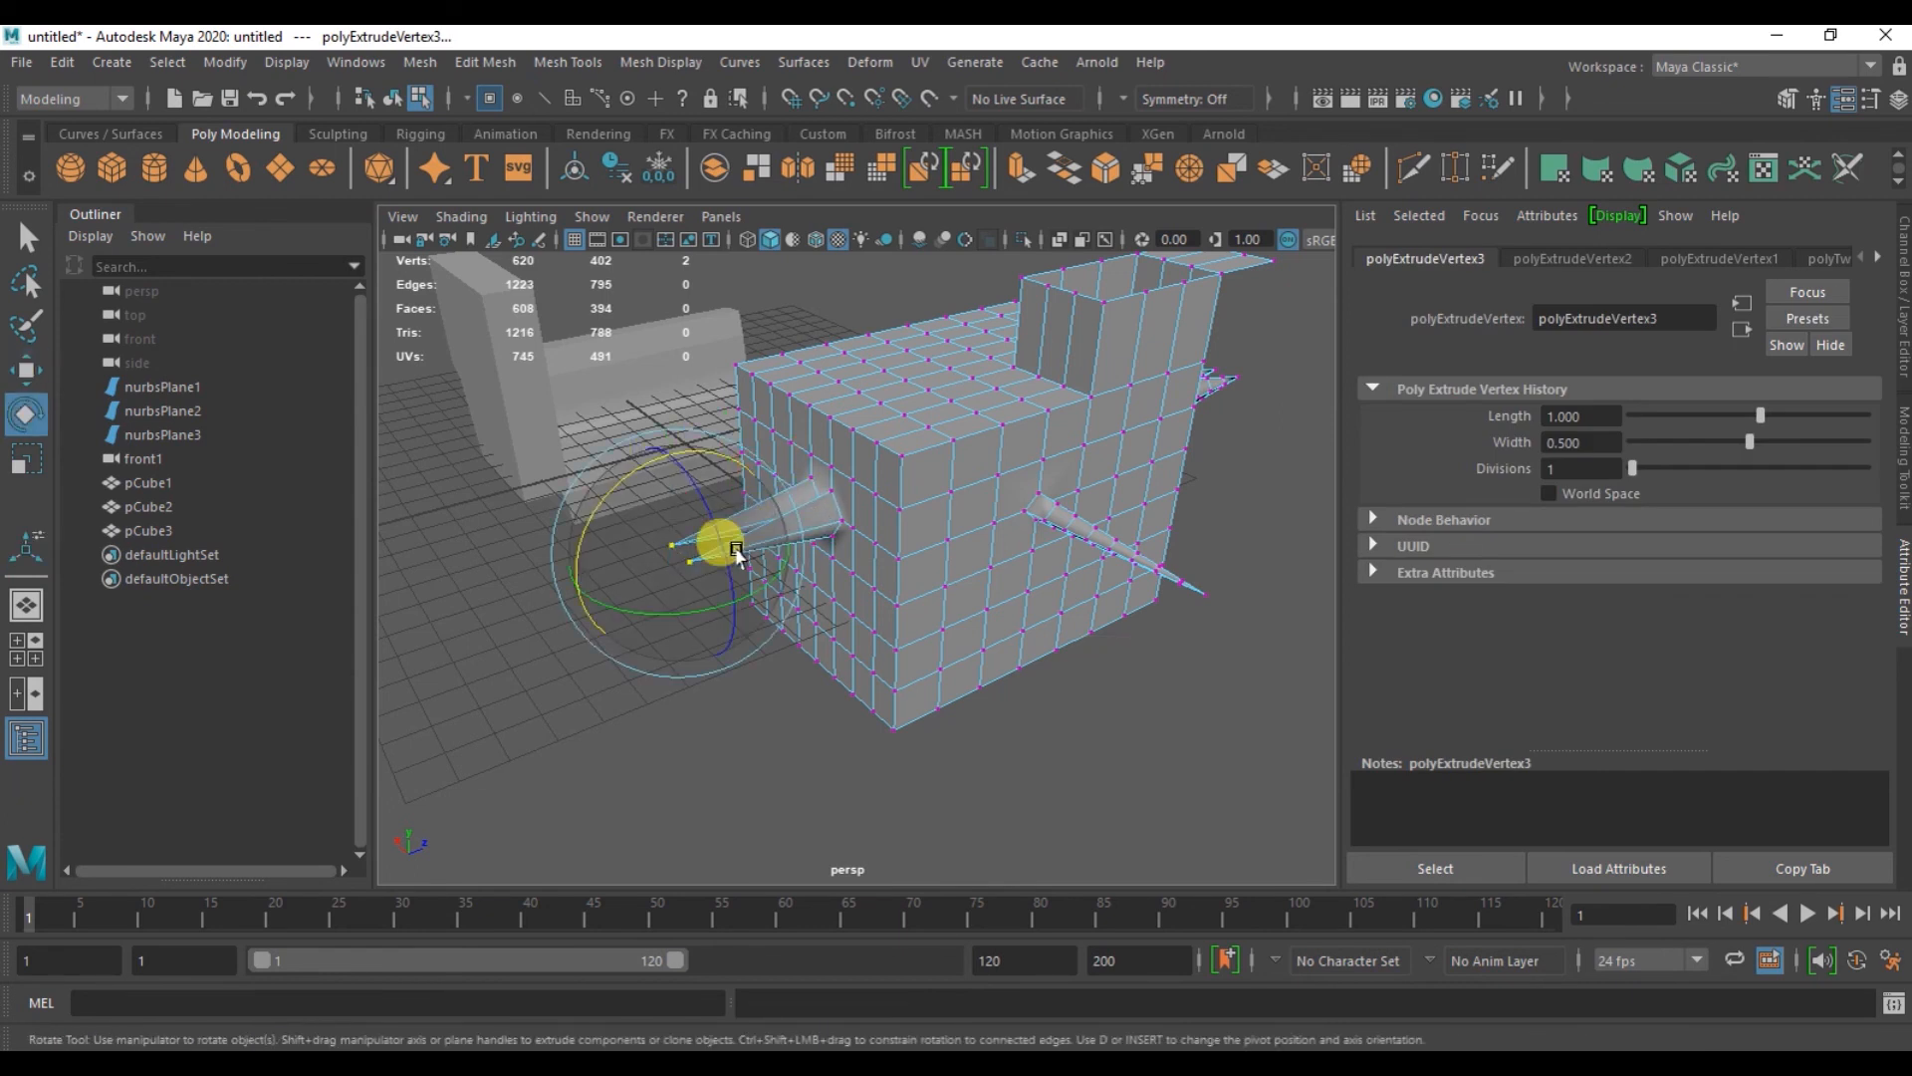
{"action": "key", "text": "w"}
{"action": "key", "text": "ctrl+e"}
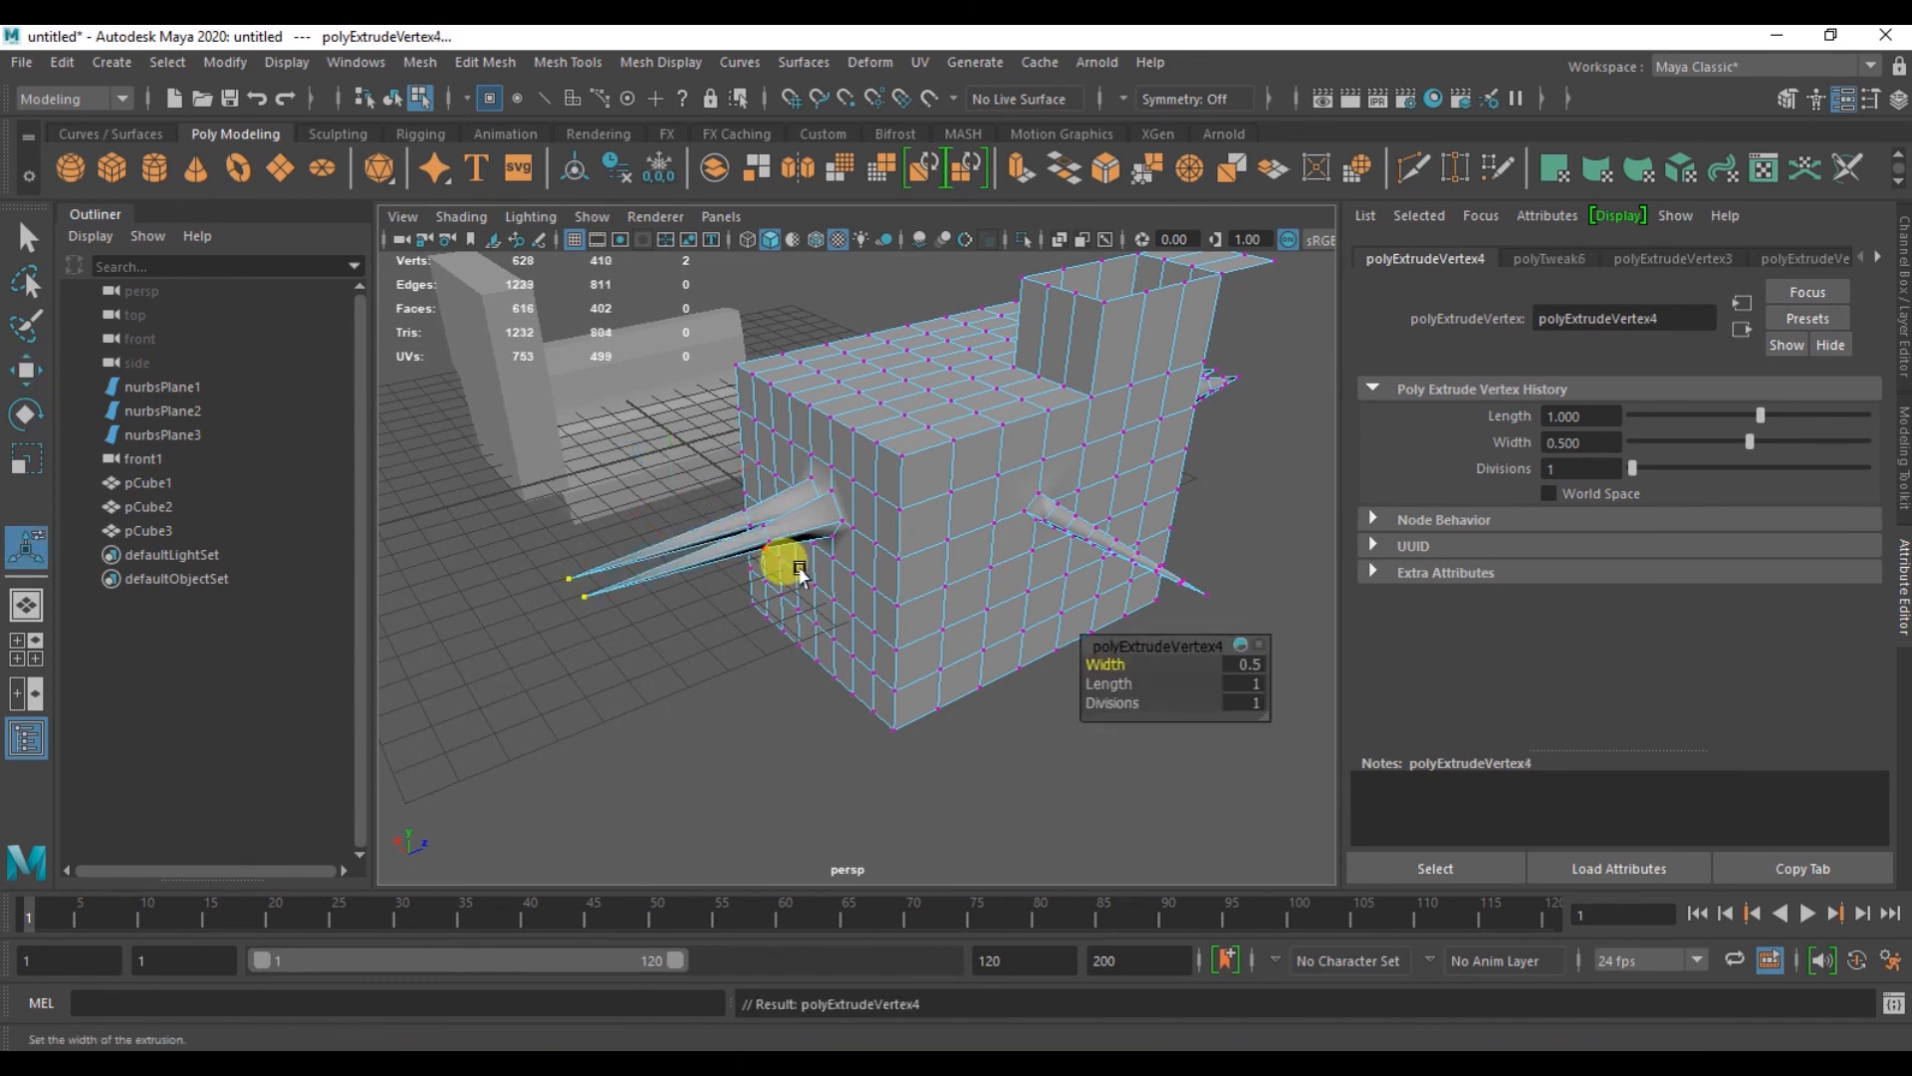